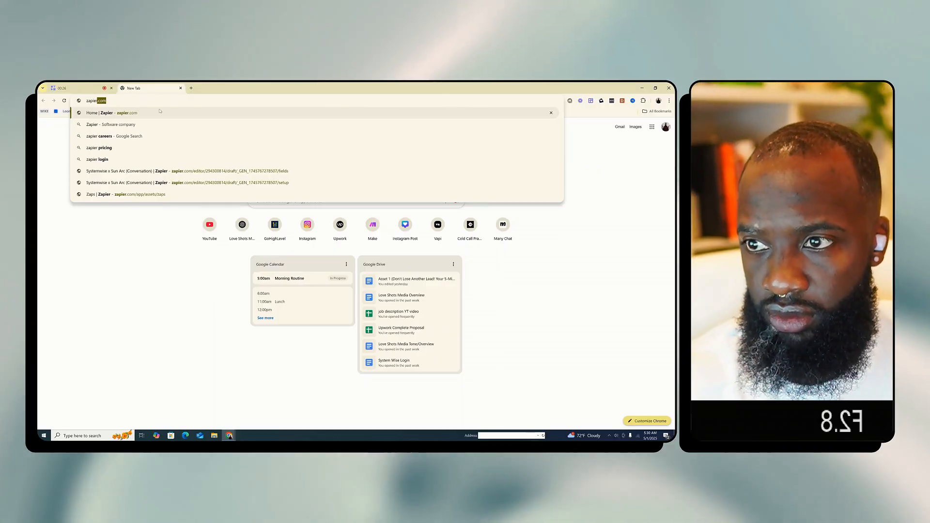
Open zapier.com and load the GoHighLevel site in a separate new tab
{"action": "key", "text": "Return"}
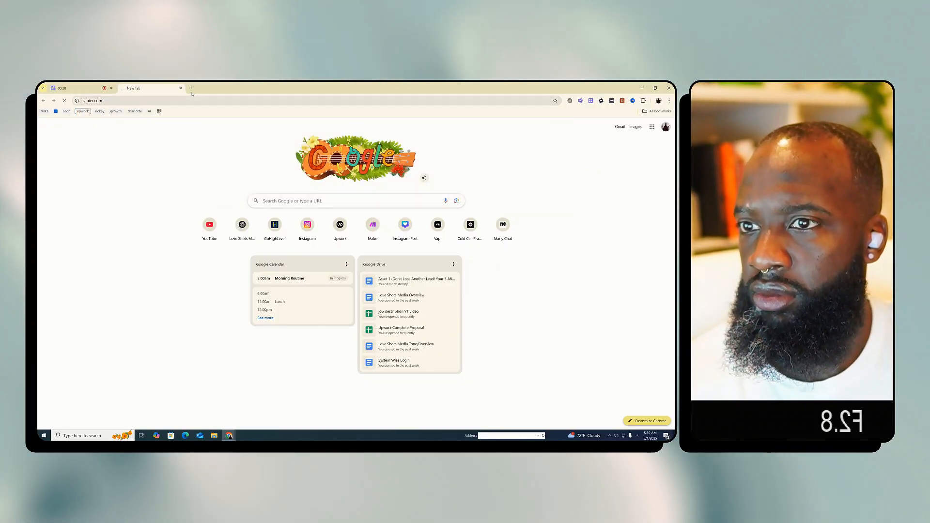
{"action": "left_click", "coordinate": [191, 89]}
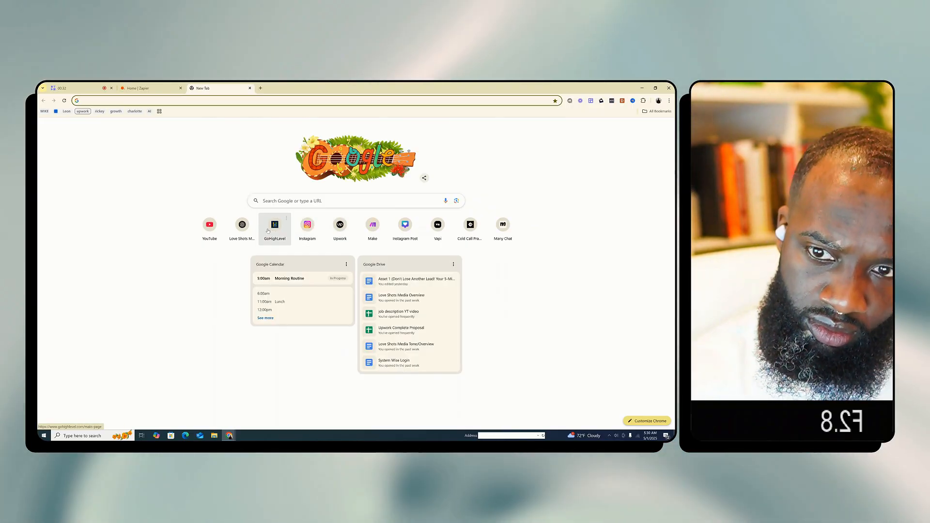
{"action": "left_click", "coordinate": [268, 231]}
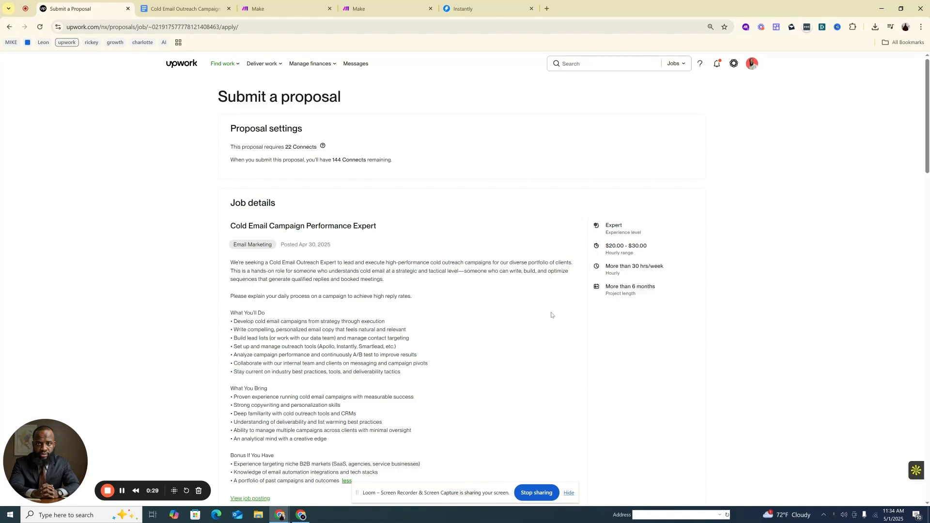
Review the Cold Email Campaign Performance Expert job details on Upwork, highlighting the strategy and personalized email copy duties under What You'll Do
{"action": "scroll", "coordinate": [508, 320], "scroll_direction": "down", "scroll_amount": 3}
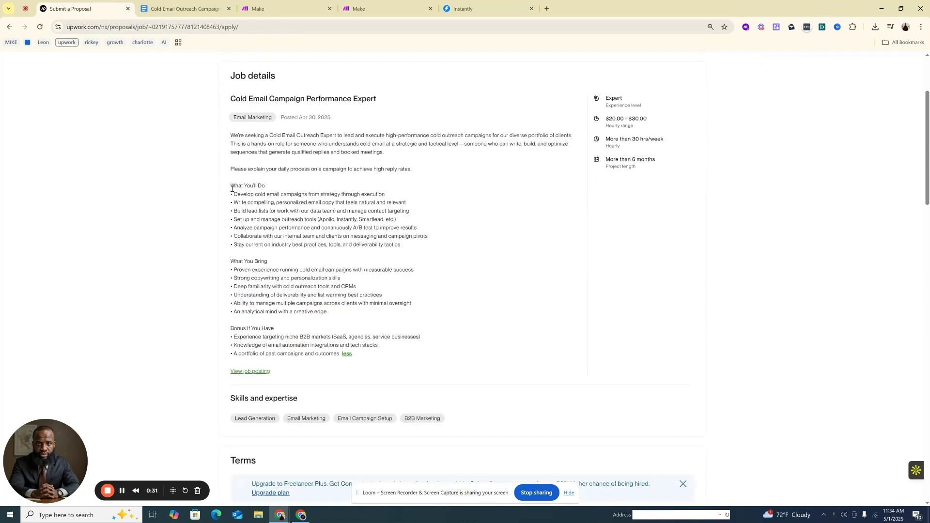
{"action": "left_click_drag", "start_coordinate": [231, 189], "coordinate": [313, 203]}
{"action": "left_click", "coordinate": [267, 192]}
{"action": "left_click", "coordinate": [420, 305]}
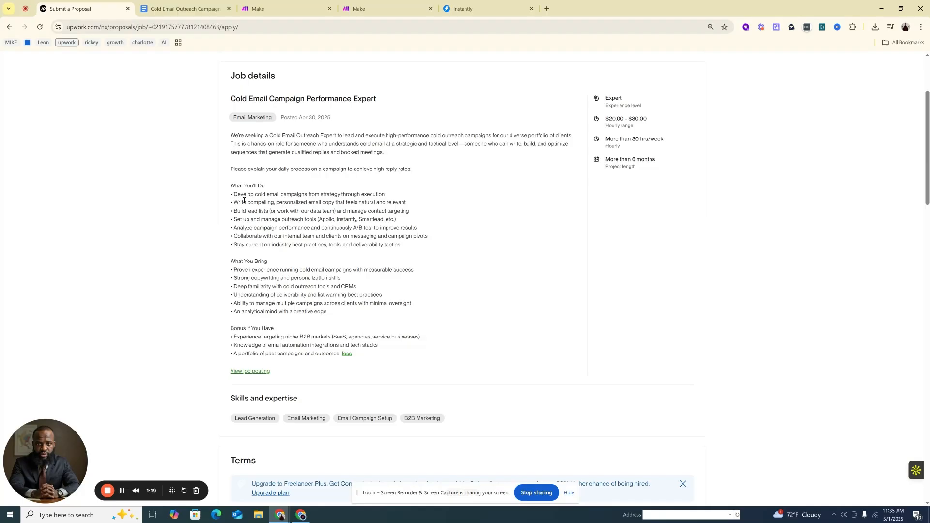
{"action": "left_click_drag", "start_coordinate": [234, 203], "coordinate": [323, 202]}
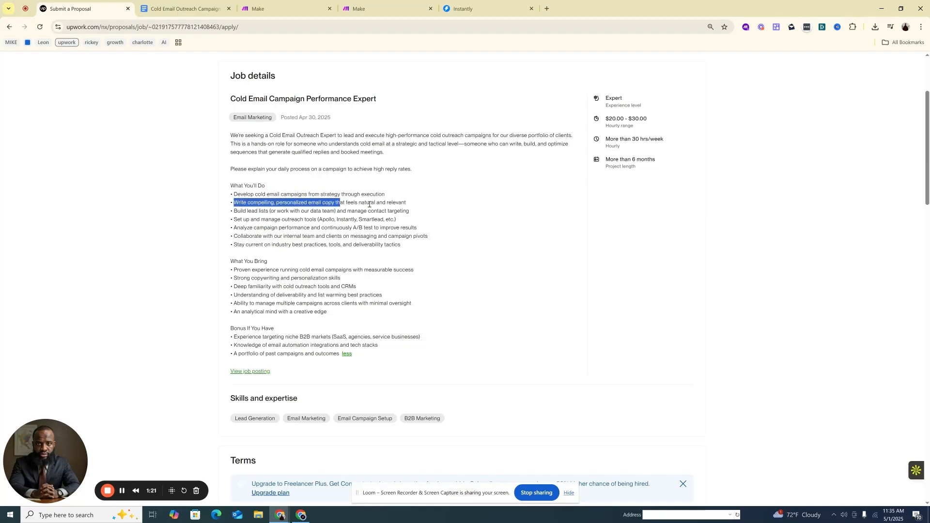
{"action": "left_click_drag", "start_coordinate": [404, 203], "coordinate": [229, 204]}
{"action": "left_click", "coordinate": [262, 211]}
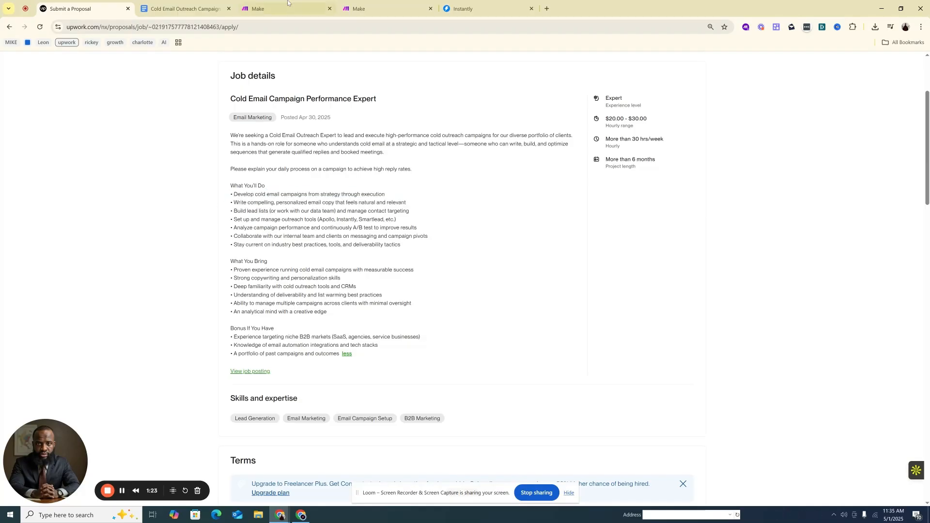
Switch to Make and open the Growth System | Feb 2025 | Financial Services → Investment Banking scenario in the editor
{"action": "left_click", "coordinate": [288, 5]}
{"action": "scroll", "coordinate": [653, 178], "scroll_direction": "down", "scroll_amount": 5}
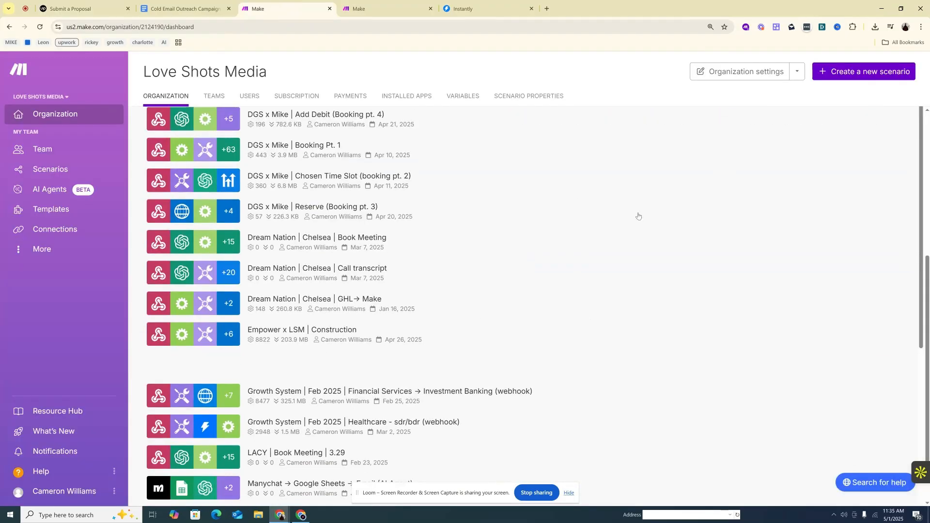
{"action": "left_click", "coordinate": [485, 162]}
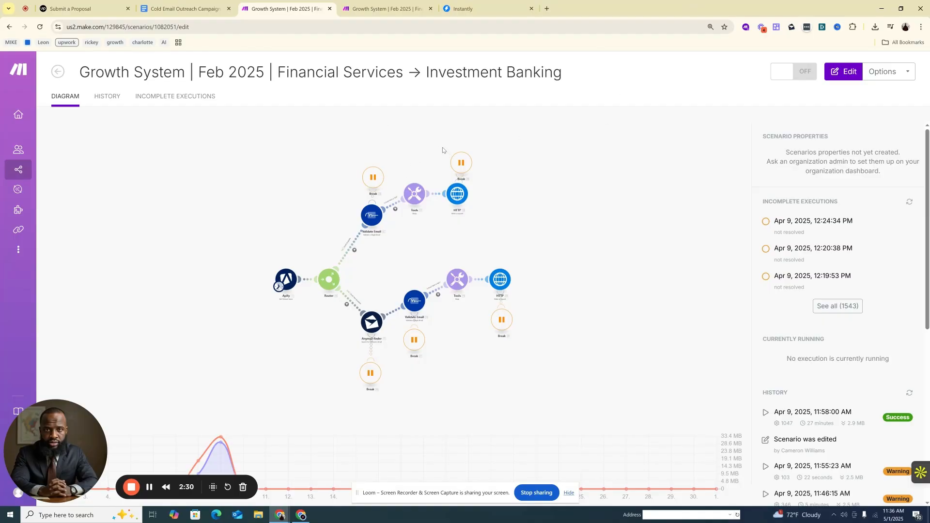
{"action": "left_click", "coordinate": [534, 193]}
Examine the scenario flow from Apify through the router, covering the email-available and email-not-available branches to their HTTP requests
{"action": "scroll", "coordinate": [408, 317], "scroll_direction": "up", "scroll_amount": 5}
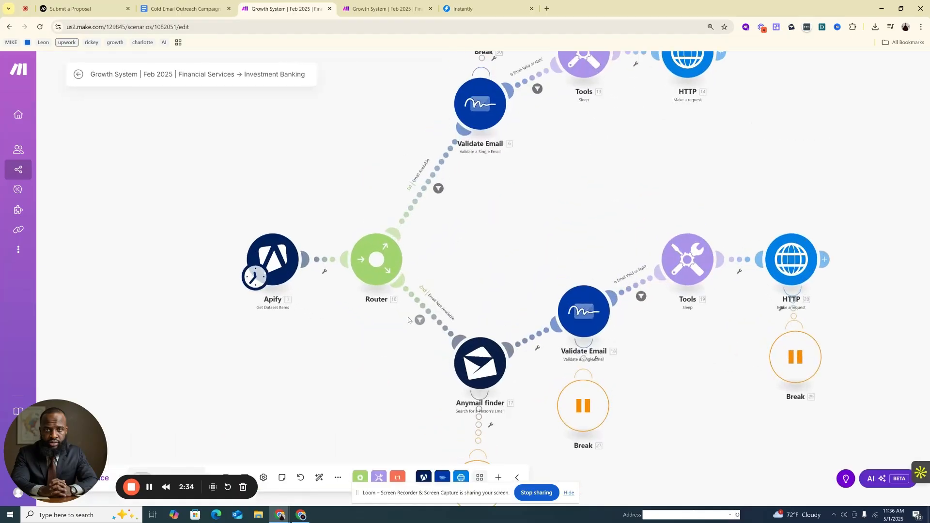
{"action": "scroll", "coordinate": [407, 318], "scroll_direction": "down", "scroll_amount": 1}
{"action": "left_click_drag", "start_coordinate": [537, 225], "coordinate": [498, 277]}
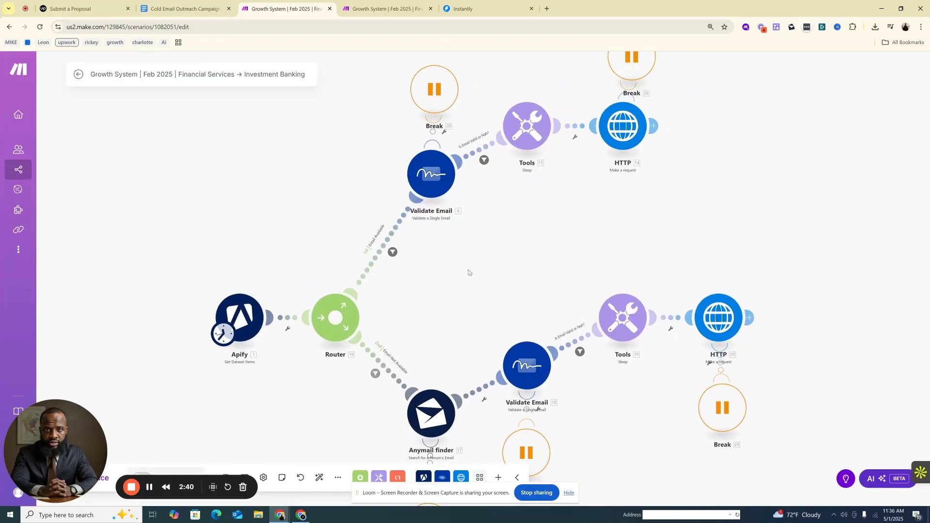
{"action": "scroll", "coordinate": [457, 270], "scroll_direction": "up", "scroll_amount": 1}
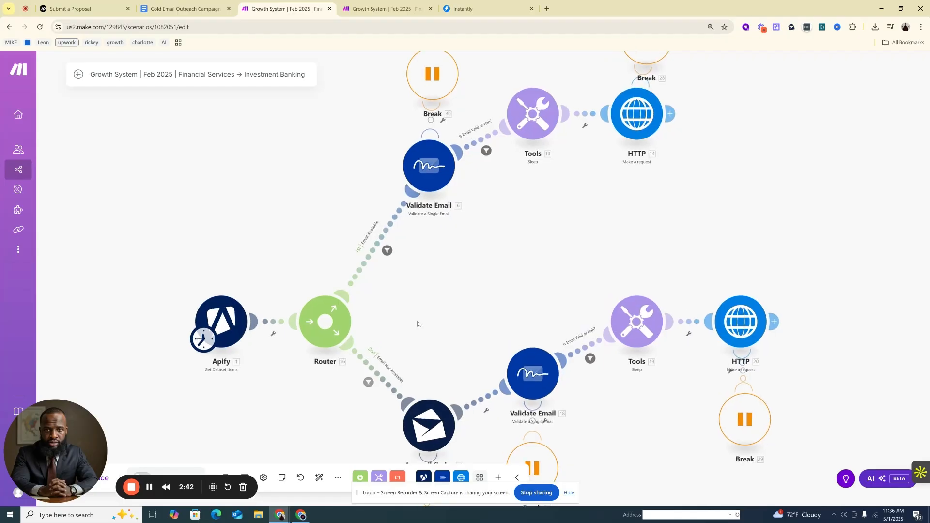
{"action": "left_click_drag", "start_coordinate": [418, 324], "coordinate": [459, 286]}
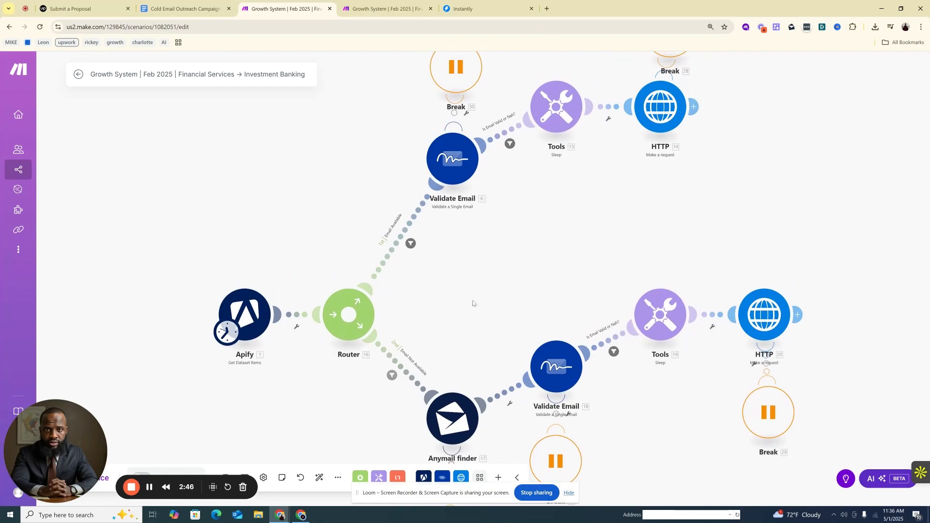
{"action": "left_click_drag", "start_coordinate": [487, 338], "coordinate": [459, 323]}
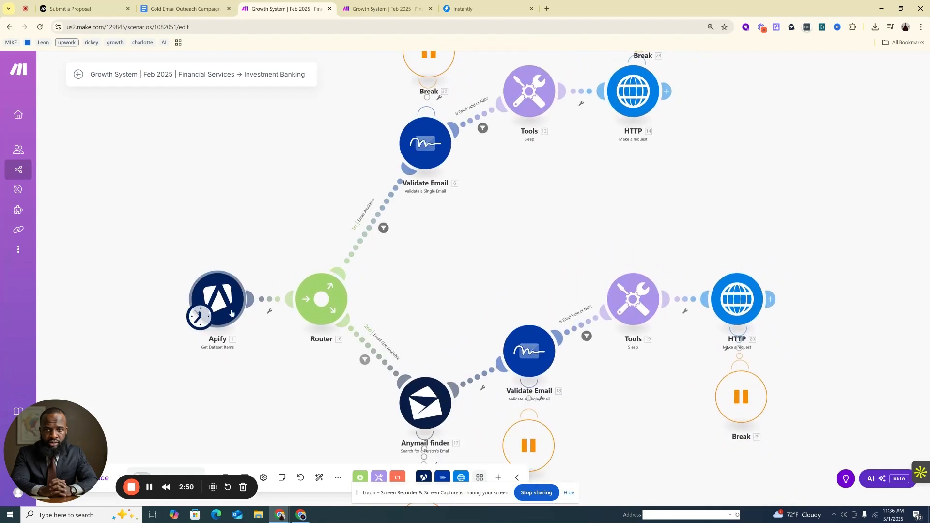
{"action": "left_click_drag", "start_coordinate": [509, 281], "coordinate": [481, 280]}
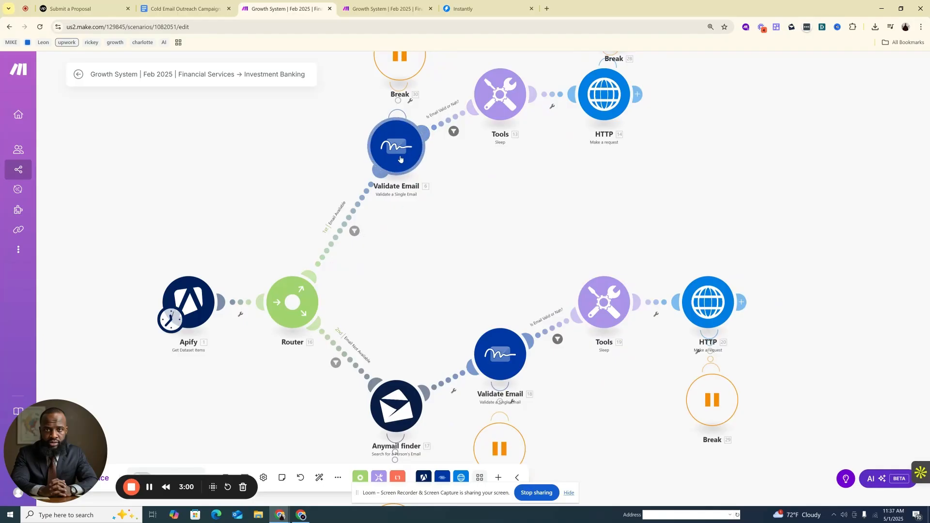
{"action": "scroll", "coordinate": [430, 264], "scroll_direction": "down", "scroll_amount": 3}
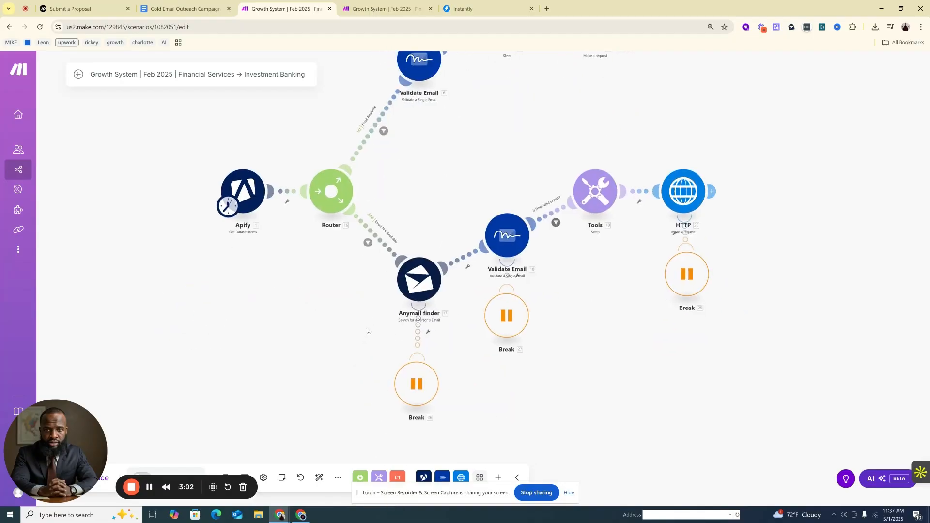
{"action": "scroll", "coordinate": [368, 331], "scroll_direction": "up", "scroll_amount": 1}
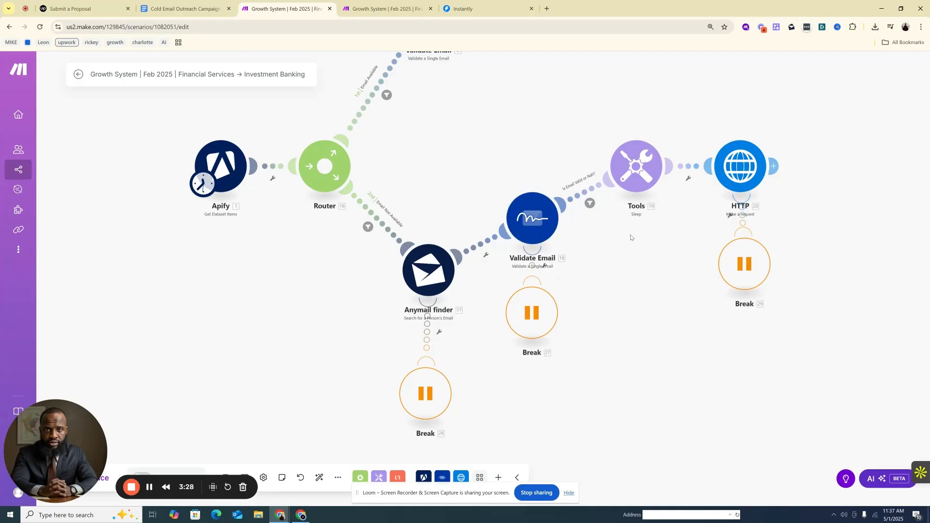
{"action": "left_click_drag", "start_coordinate": [626, 237], "coordinate": [584, 271]}
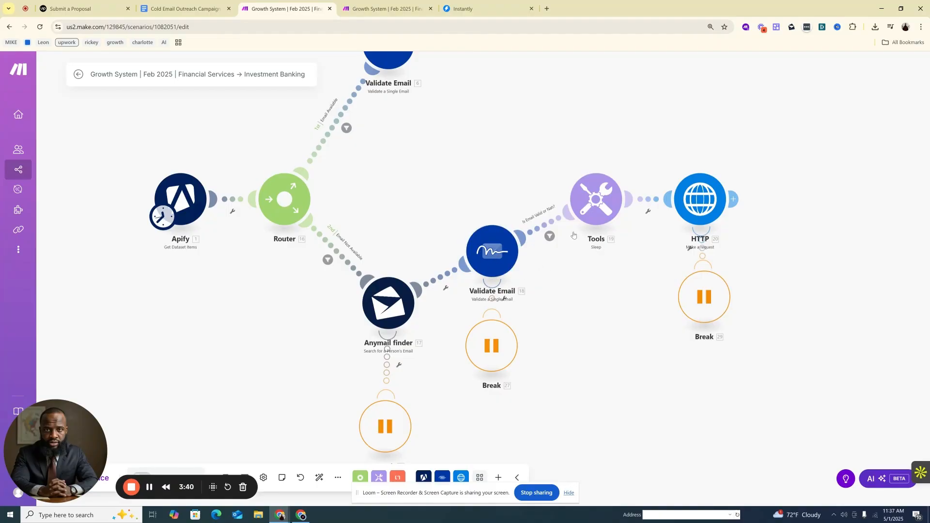
{"action": "left_click_drag", "start_coordinate": [597, 262], "coordinate": [499, 360]}
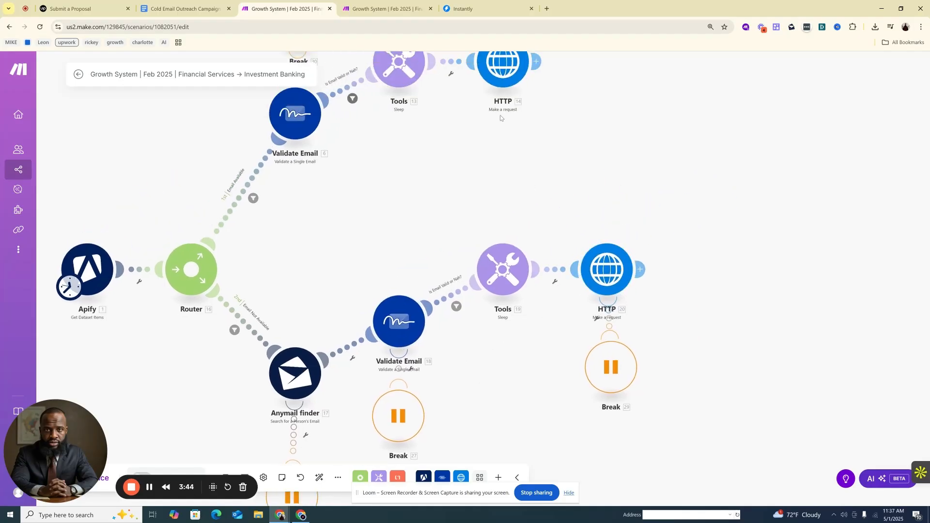
Open the Investment Banking (webhook) scenario and examine its module chain from Webhooks through OpenAI and Anthropic Claude to Instantly
{"action": "left_click", "coordinate": [388, 9]}
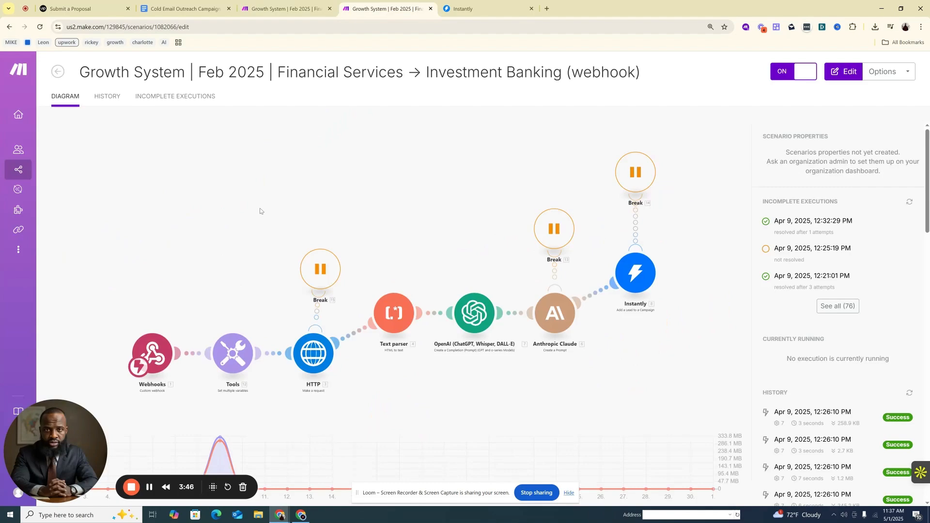
{"action": "left_click_drag", "start_coordinate": [313, 294], "coordinate": [292, 214]}
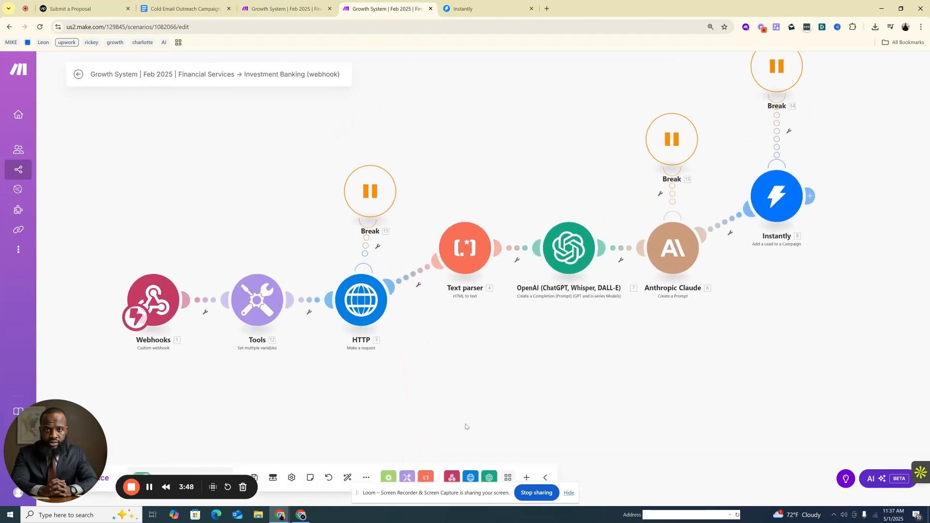
{"action": "left_click_drag", "start_coordinate": [466, 424], "coordinate": [407, 405]}
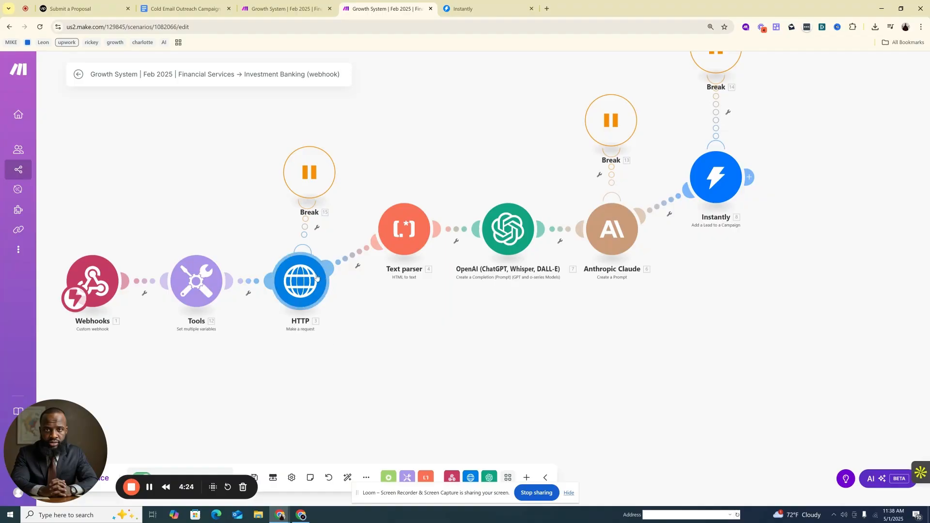
{"action": "left_click_drag", "start_coordinate": [369, 268], "coordinate": [299, 279]}
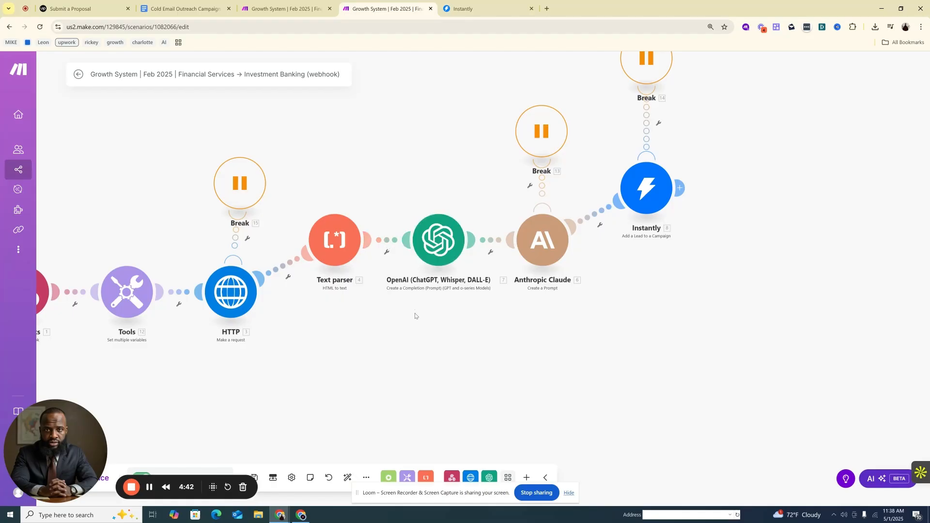
{"action": "left_click_drag", "start_coordinate": [416, 316], "coordinate": [389, 325]}
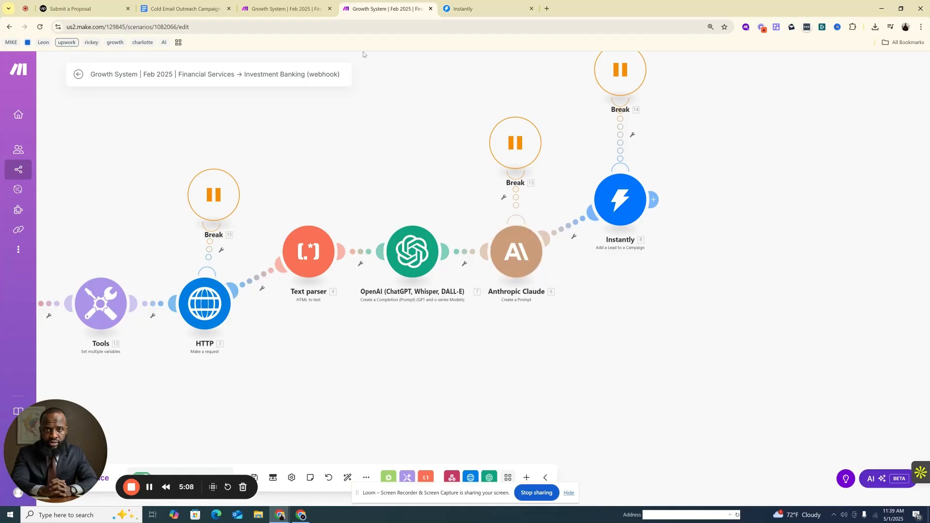
Return to the Upwork job details and highlight the duty about setting up and managing outreach tools
{"action": "left_click", "coordinate": [78, 8]}
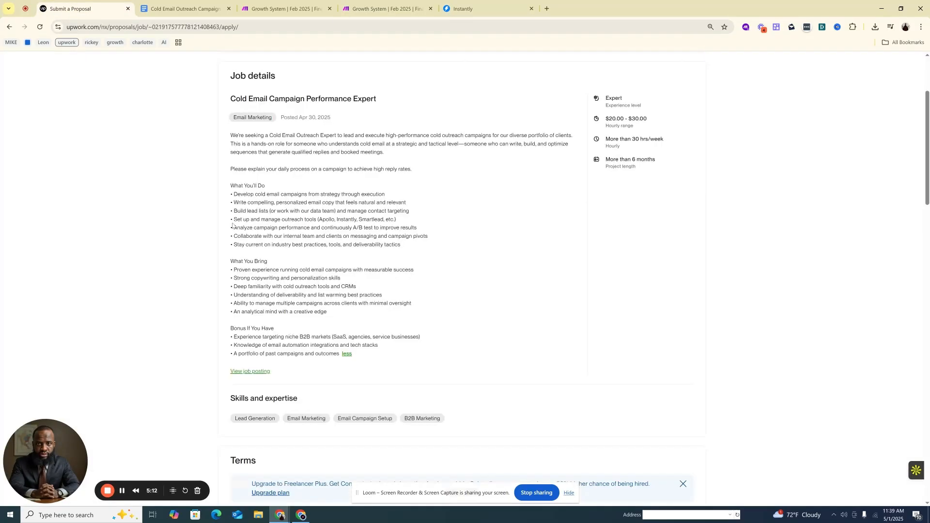
{"action": "left_click_drag", "start_coordinate": [232, 226], "coordinate": [351, 212]}
{"action": "left_click", "coordinate": [338, 219]}
{"action": "left_click", "coordinate": [352, 213]}
Switch to Instantly and look through the Email Accounts list, checking emails sent, warmup emails and health scores
{"action": "left_click", "coordinate": [475, 6]}
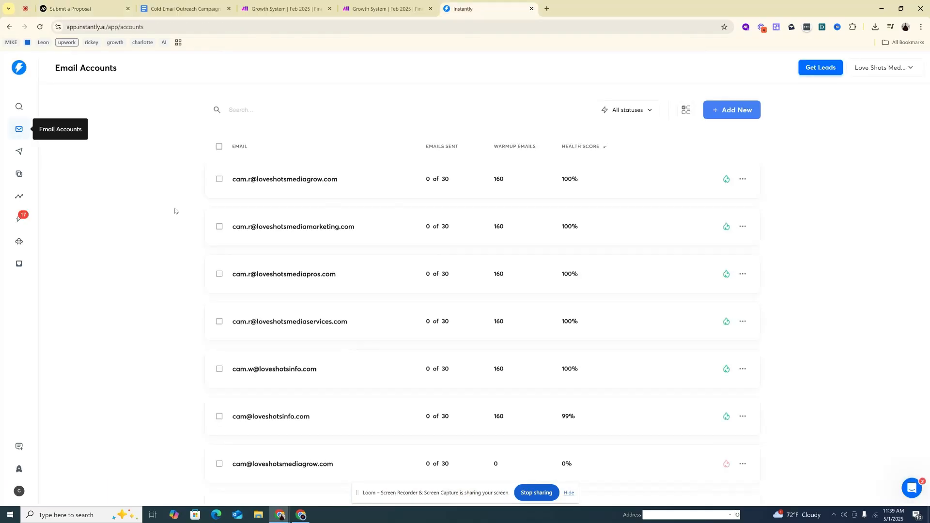
{"action": "scroll", "coordinate": [580, 212], "scroll_direction": "down", "scroll_amount": 4}
{"action": "scroll", "coordinate": [581, 218], "scroll_direction": "up", "scroll_amount": 3}
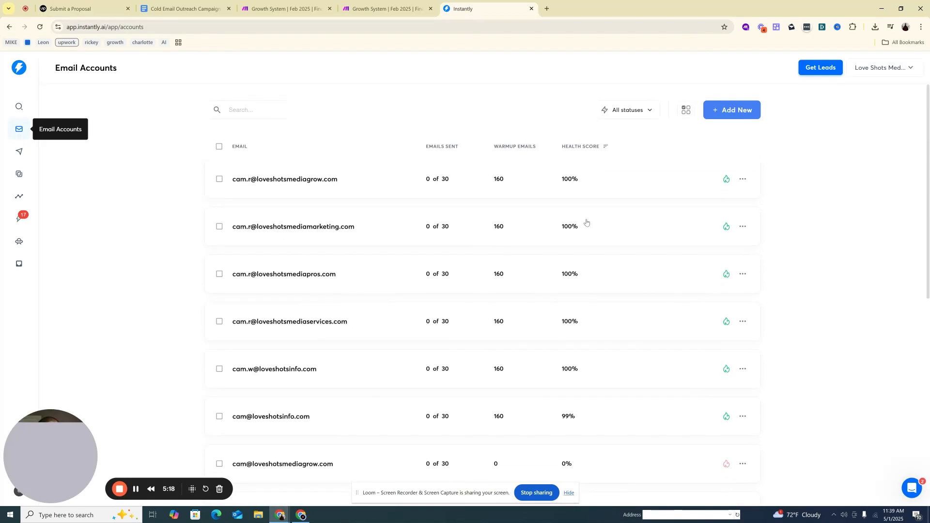
{"action": "scroll", "coordinate": [584, 229], "scroll_direction": "down", "scroll_amount": 1}
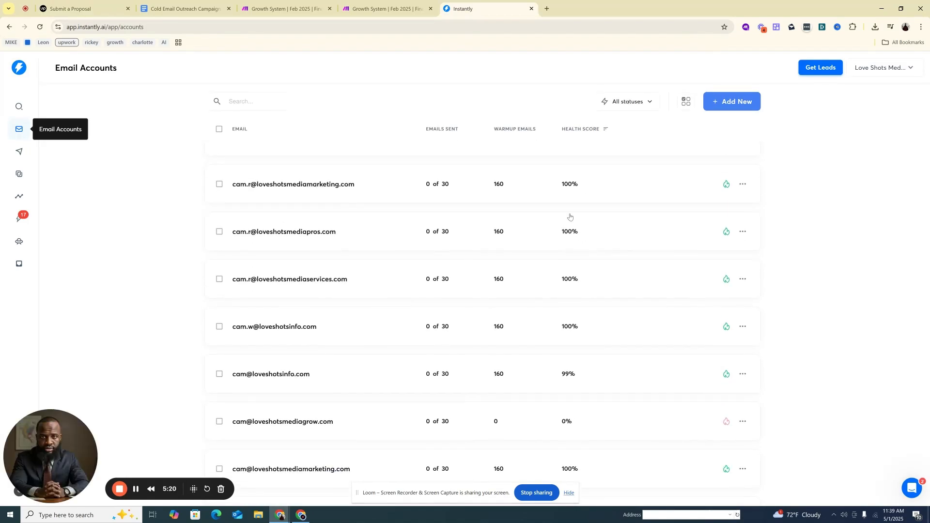
{"action": "scroll", "coordinate": [569, 232], "scroll_direction": "down", "scroll_amount": 4}
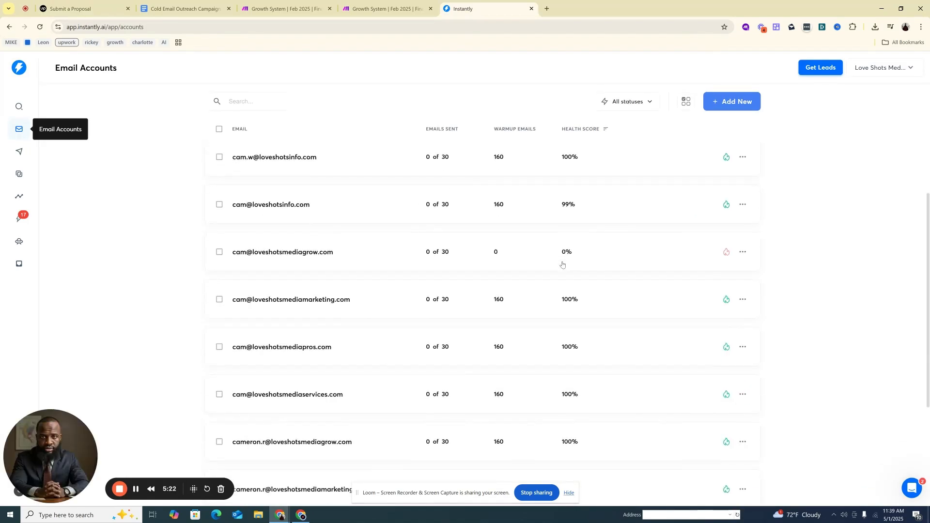
{"action": "scroll", "coordinate": [549, 260], "scroll_direction": "down", "scroll_amount": 10}
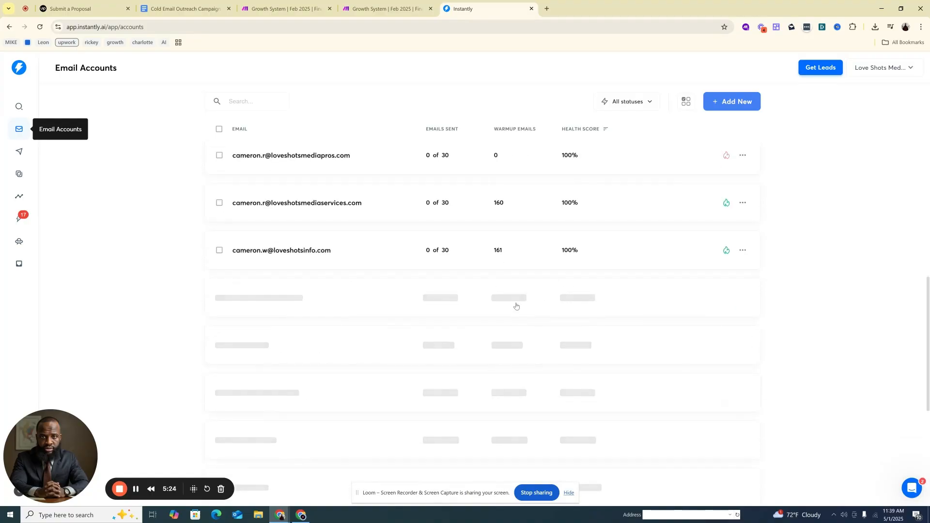
{"action": "scroll", "coordinate": [513, 296], "scroll_direction": "down", "scroll_amount": 2}
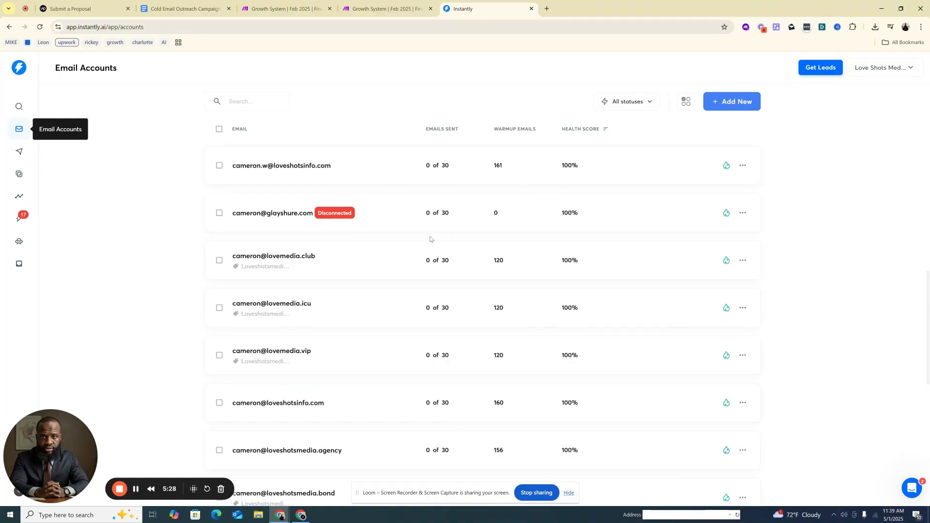
{"action": "scroll", "coordinate": [434, 242], "scroll_direction": "down", "scroll_amount": 3}
{"action": "scroll", "coordinate": [434, 243], "scroll_direction": "down", "scroll_amount": 1}
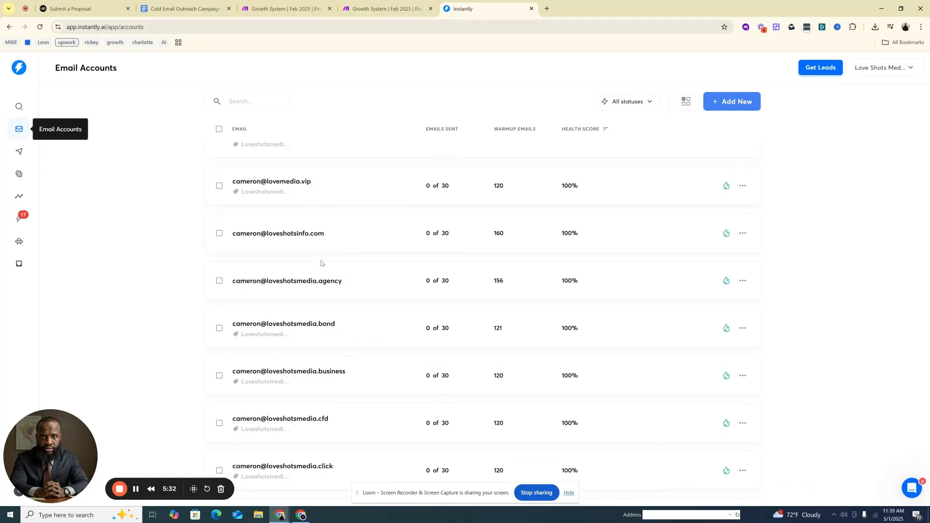
{"action": "scroll", "coordinate": [395, 313], "scroll_direction": "down", "scroll_amount": 7}
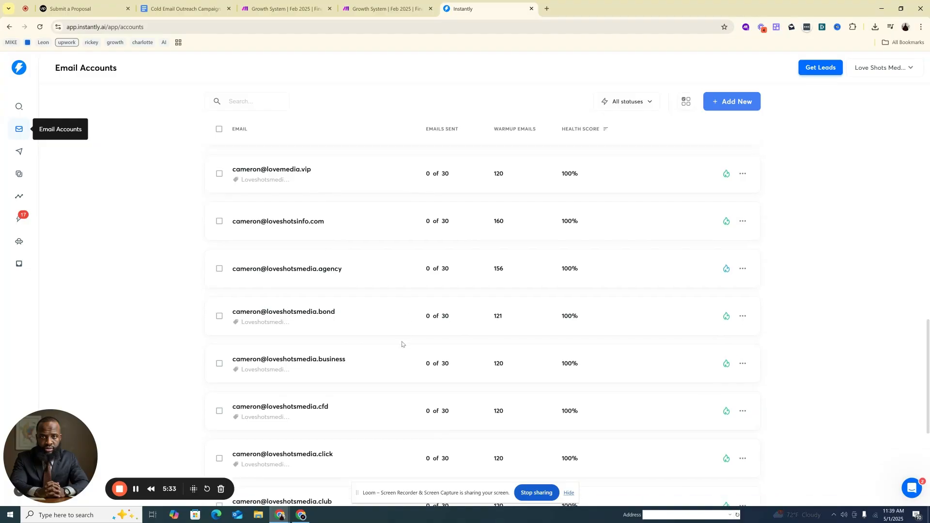
{"action": "scroll", "coordinate": [398, 327], "scroll_direction": "down", "scroll_amount": 6}
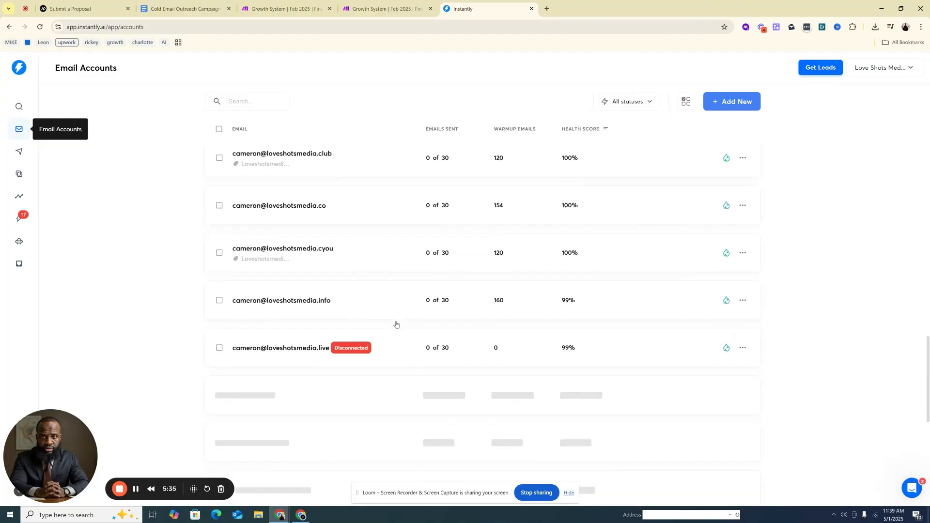
{"action": "scroll", "coordinate": [372, 313], "scroll_direction": "down", "scroll_amount": 5}
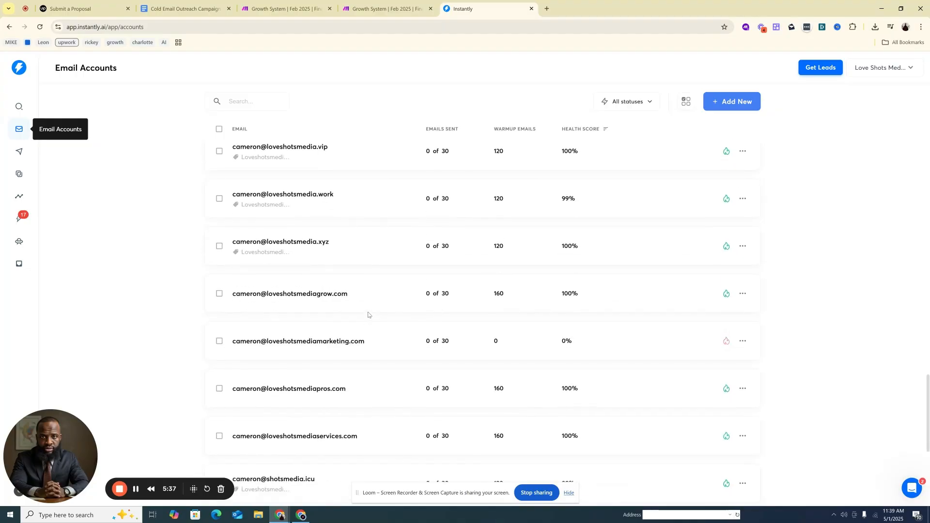
Examine the remaining sending accounts down to the founder addresses, checking their health scores and connection status
{"action": "scroll", "coordinate": [478, 282], "scroll_direction": "down", "scroll_amount": 5}
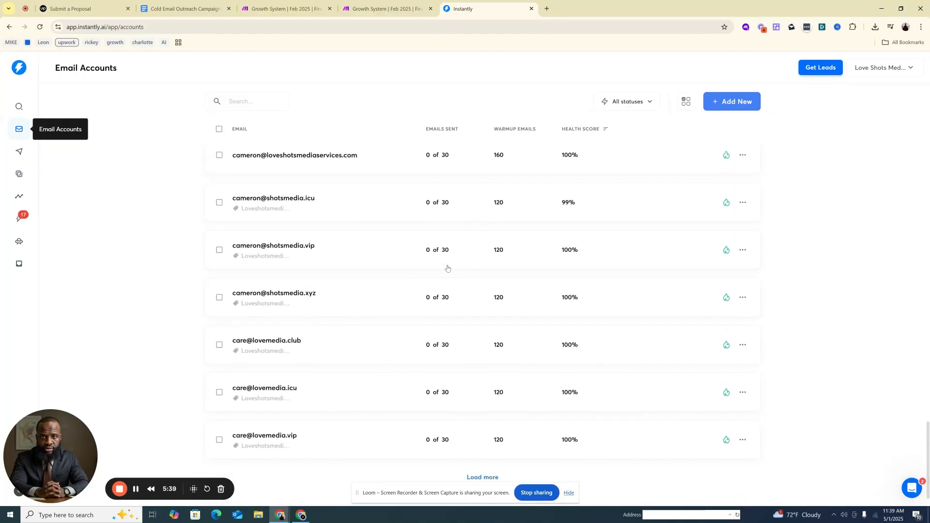
{"action": "scroll", "coordinate": [459, 281], "scroll_direction": "down", "scroll_amount": 10}
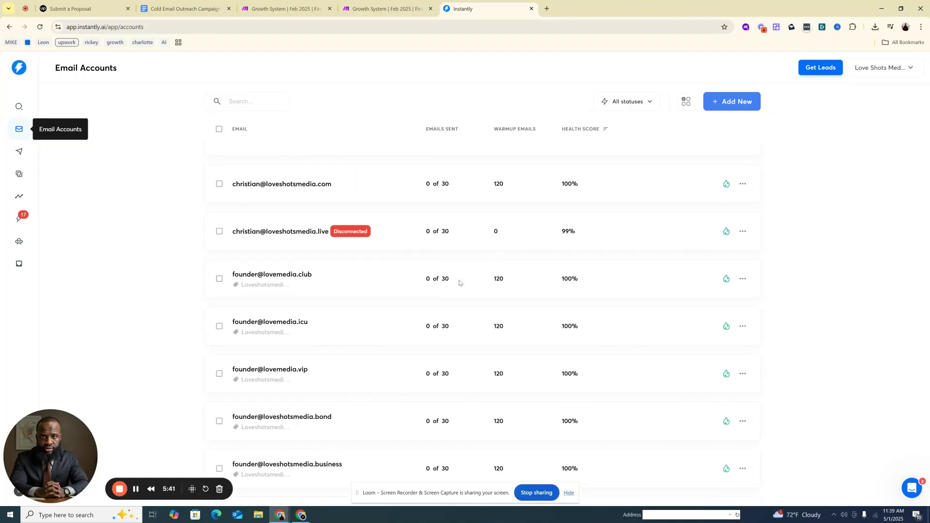
{"action": "scroll", "coordinate": [456, 286], "scroll_direction": "up", "scroll_amount": 15}
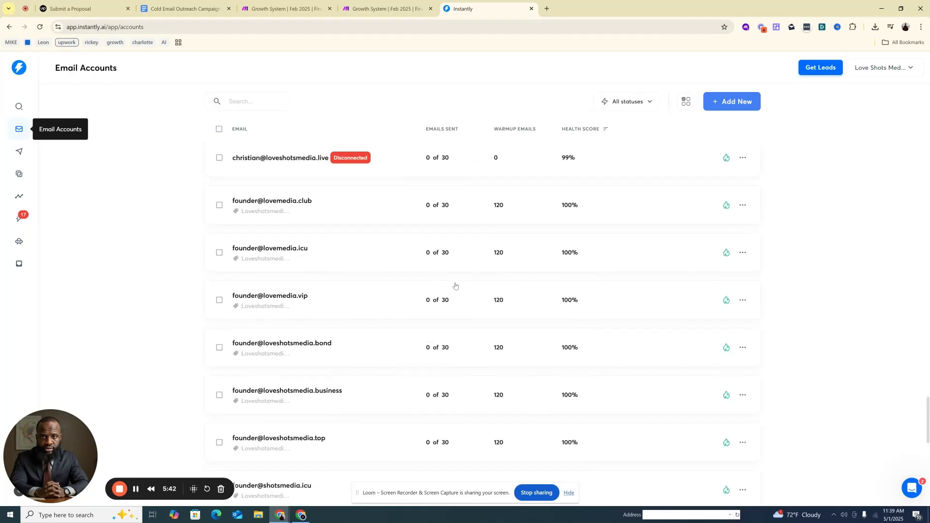
Return to the Upwork job details, highlight the duty about collaborating with the internal team and clients, and hide the screen-sharing notice
{"action": "left_click", "coordinate": [81, 4]}
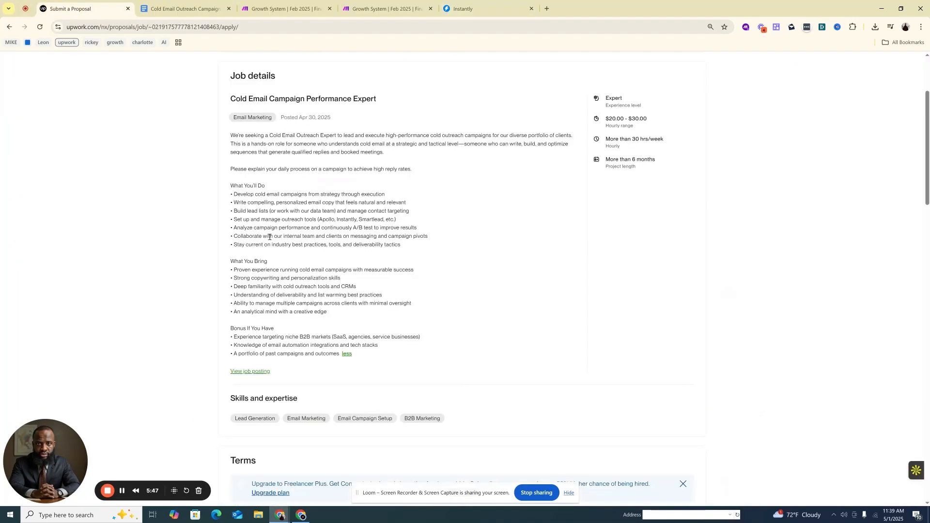
{"action": "left_click_drag", "start_coordinate": [274, 237], "coordinate": [293, 237]}
{"action": "left_click", "coordinate": [297, 238]}
{"action": "left_click", "coordinate": [568, 493]}
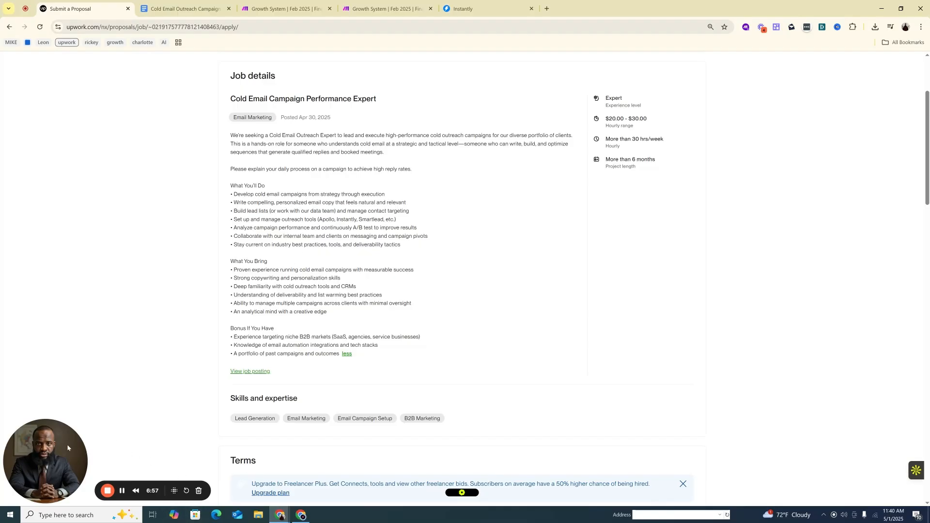
Move the Loom camera bubble up beside the job's list of duties
{"action": "left_click_drag", "start_coordinate": [67, 449], "coordinate": [117, 205]}
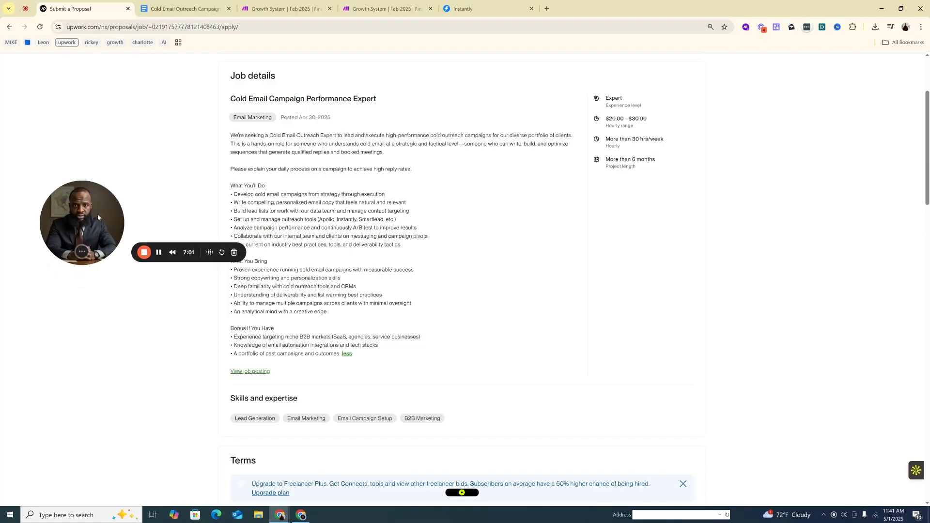
{"action": "left_click_drag", "start_coordinate": [69, 217], "coordinate": [40, 233]}
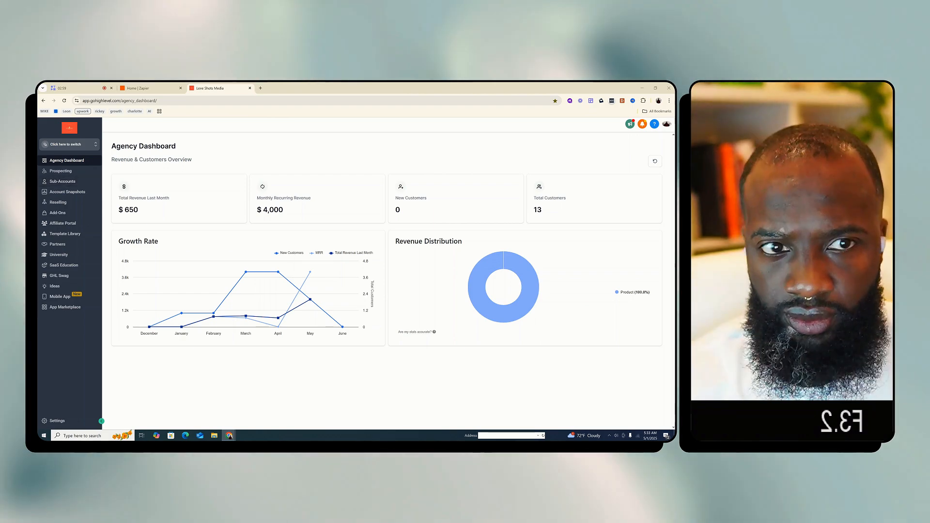
Sign out of the HighLevel agency account and try to sign back in with a Google account
{"action": "left_click", "coordinate": [665, 126]}
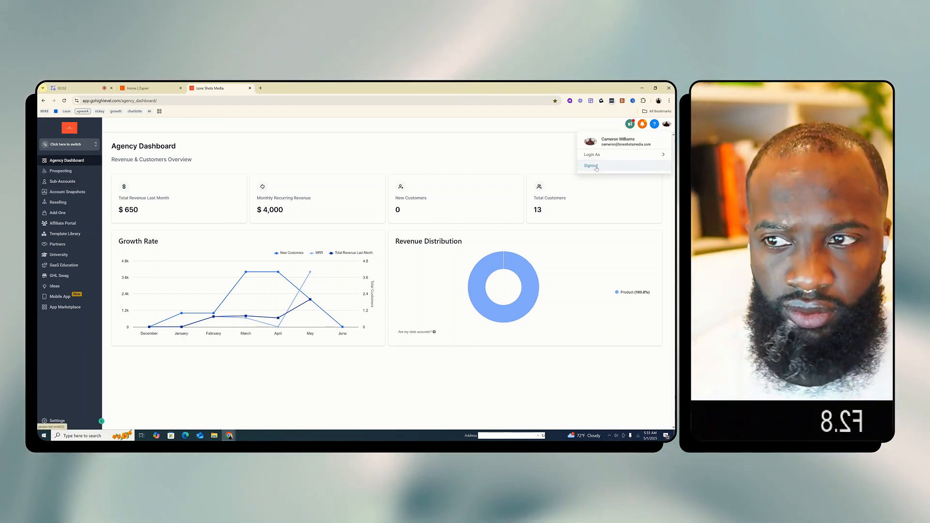
{"action": "left_click", "coordinate": [592, 166]}
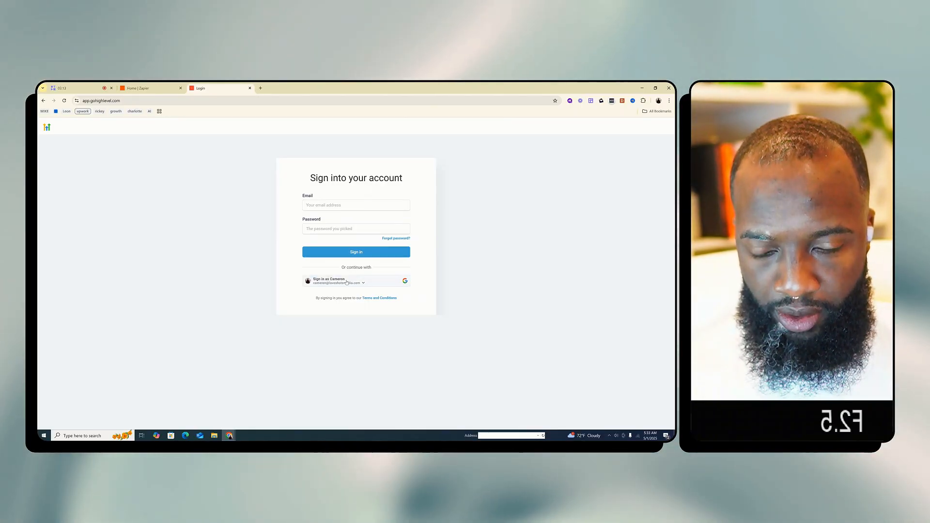
{"action": "left_click", "coordinate": [348, 286]}
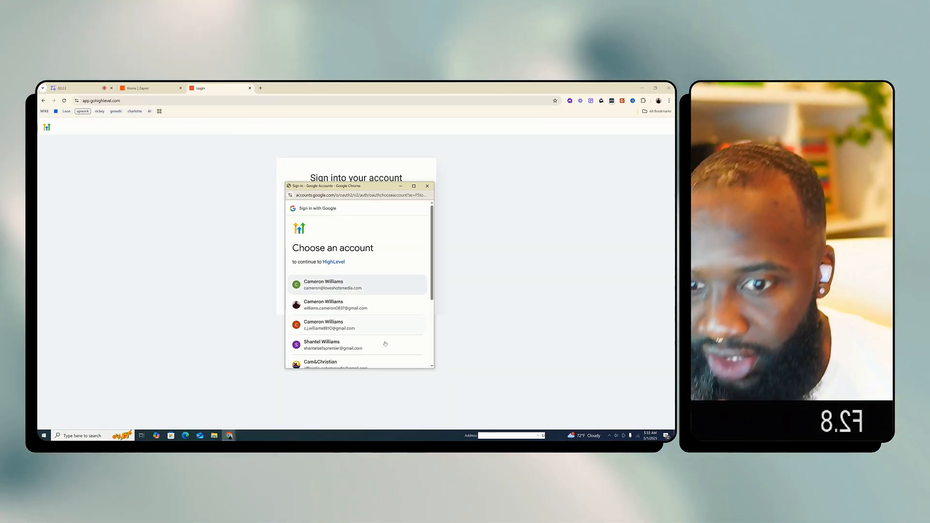
{"action": "left_click", "coordinate": [313, 280]}
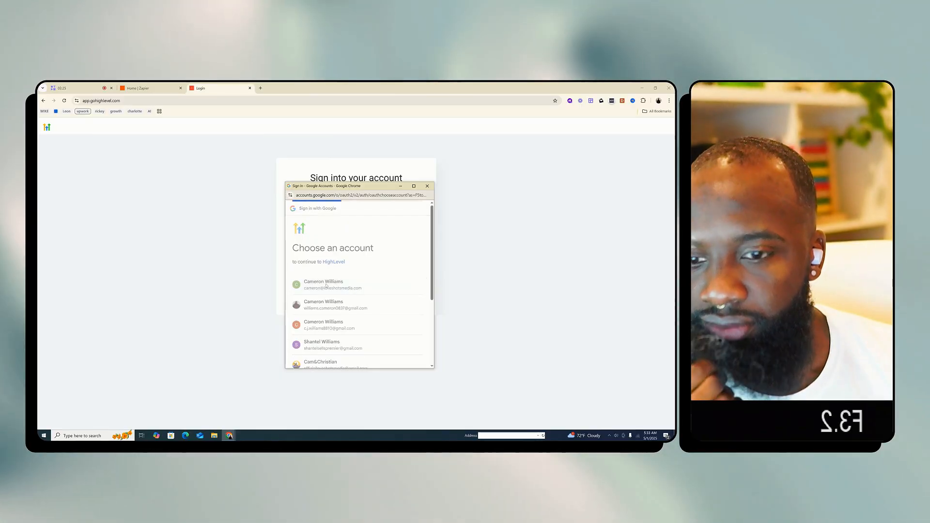
Switch to Zapier, dismiss the AI agents announcement, and open the unfinished Systemwise x Sun Arc (Conversation) Zap
{"action": "left_click", "coordinate": [156, 88]}
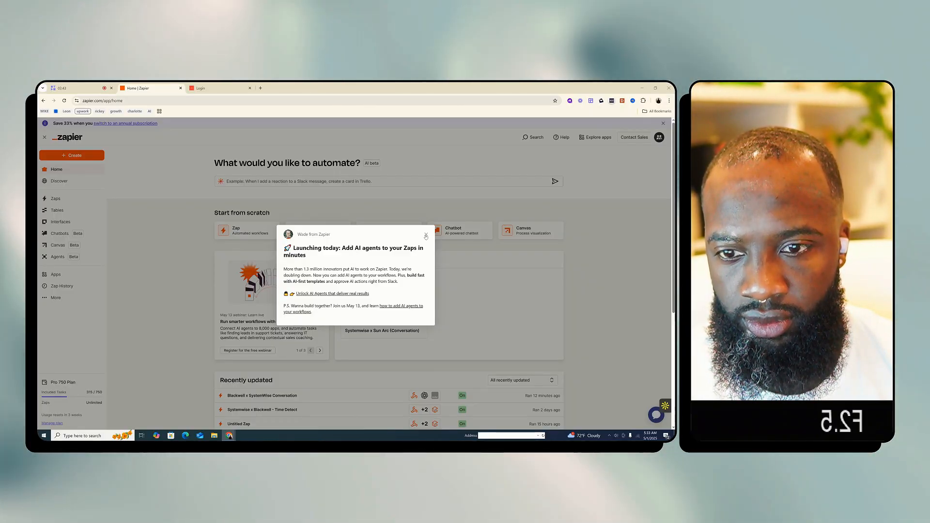
{"action": "left_click", "coordinate": [426, 236]}
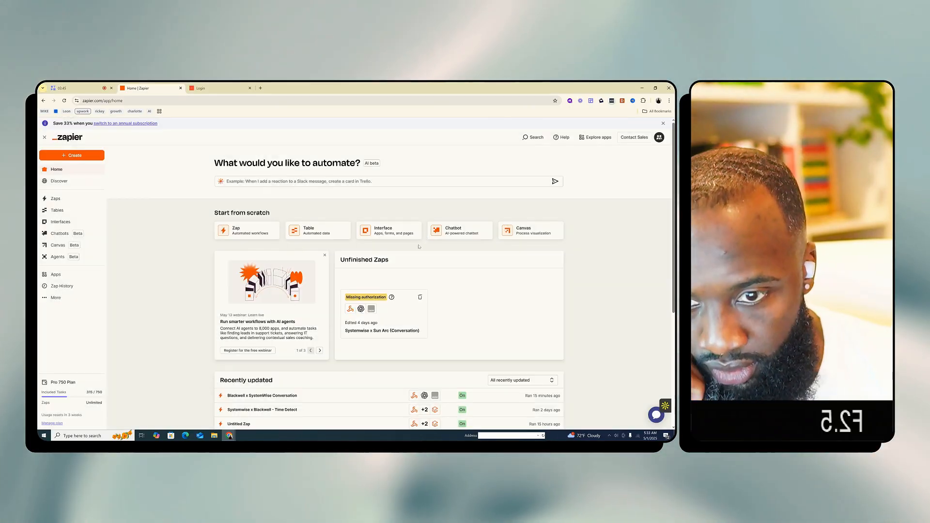
{"action": "left_click", "coordinate": [659, 138]}
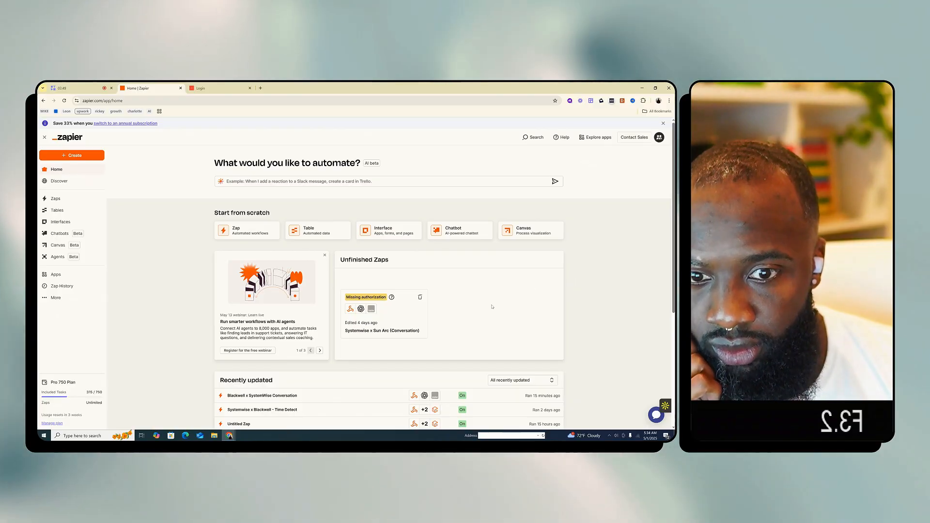
{"action": "scroll", "coordinate": [489, 305], "scroll_direction": "down", "scroll_amount": 1}
{"action": "scroll", "coordinate": [489, 305], "scroll_direction": "down", "scroll_amount": 2}
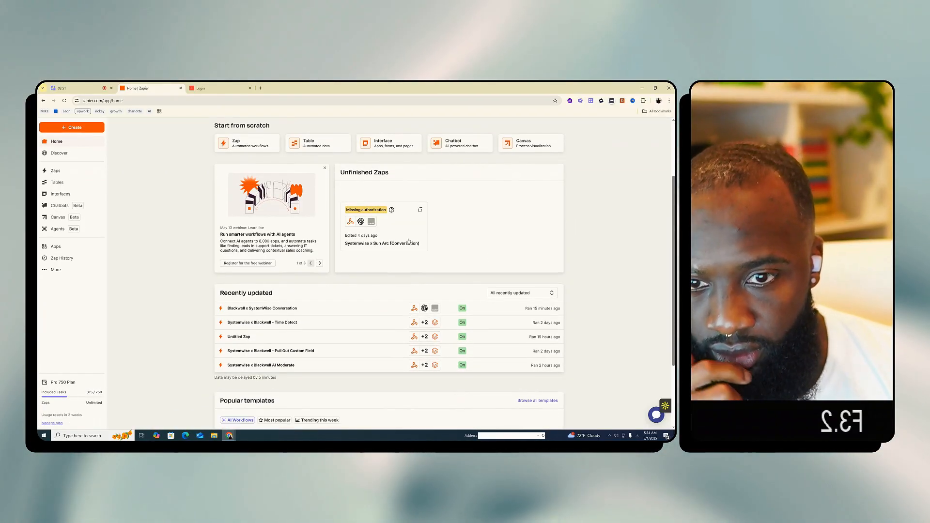
{"action": "left_click", "coordinate": [408, 223]}
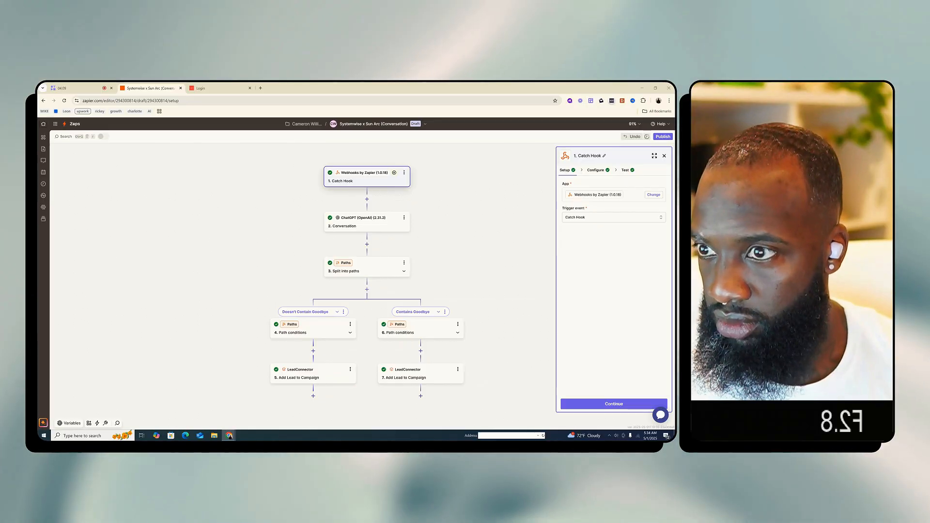
Launch another Google Chrome window from the system search and choose the first browser profile
{"action": "left_click", "coordinate": [82, 435]}
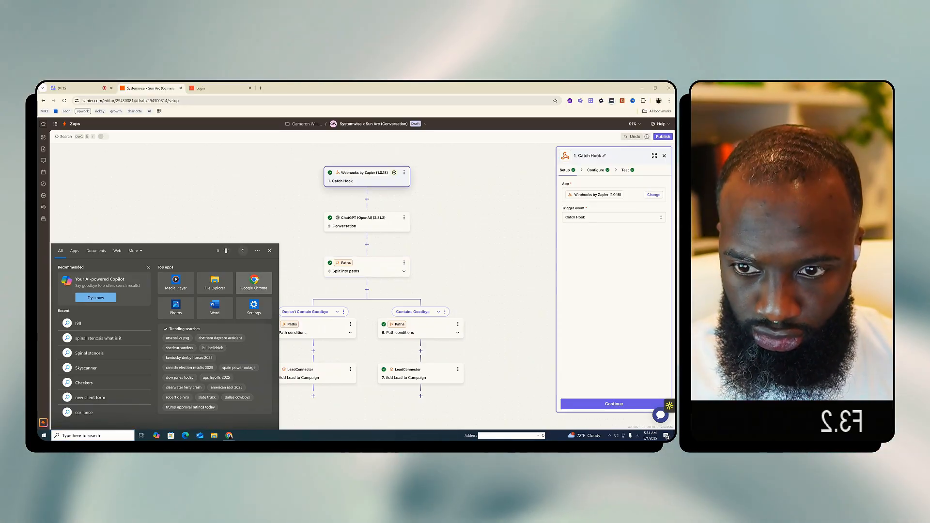
{"action": "left_click", "coordinate": [267, 276]}
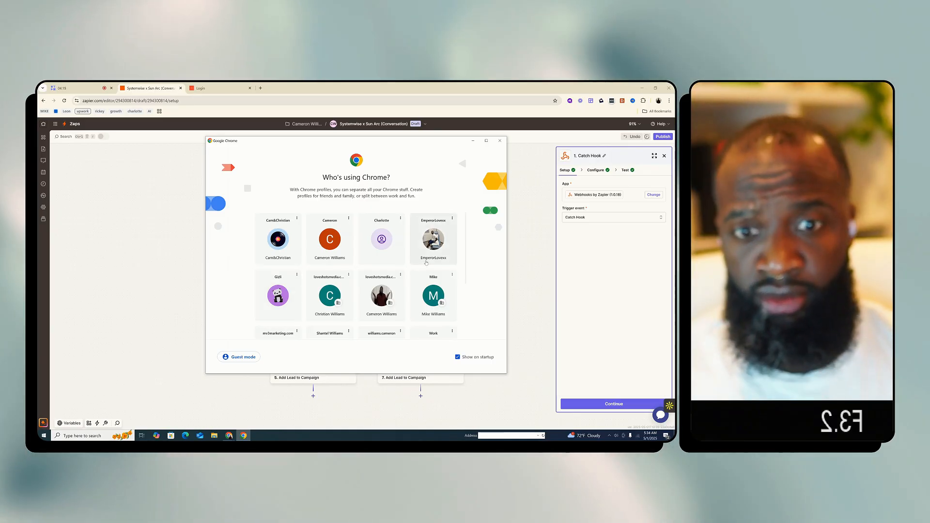
{"action": "left_click", "coordinate": [287, 239]}
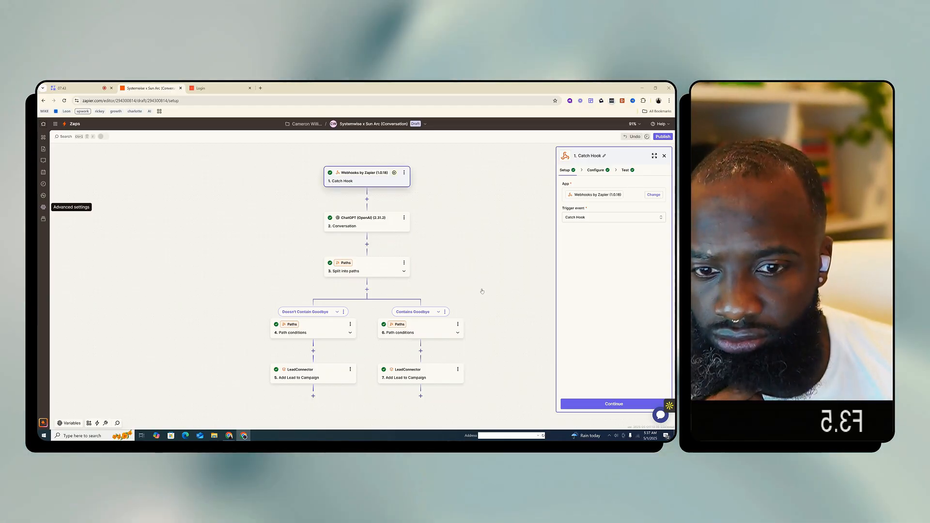
Open the Zapier account settings, try to switch the admin settings to the other individual account, and return to the home page
{"action": "scroll", "coordinate": [446, 329], "scroll_direction": "down", "scroll_amount": 1}
{"action": "left_click", "coordinate": [411, 346]}
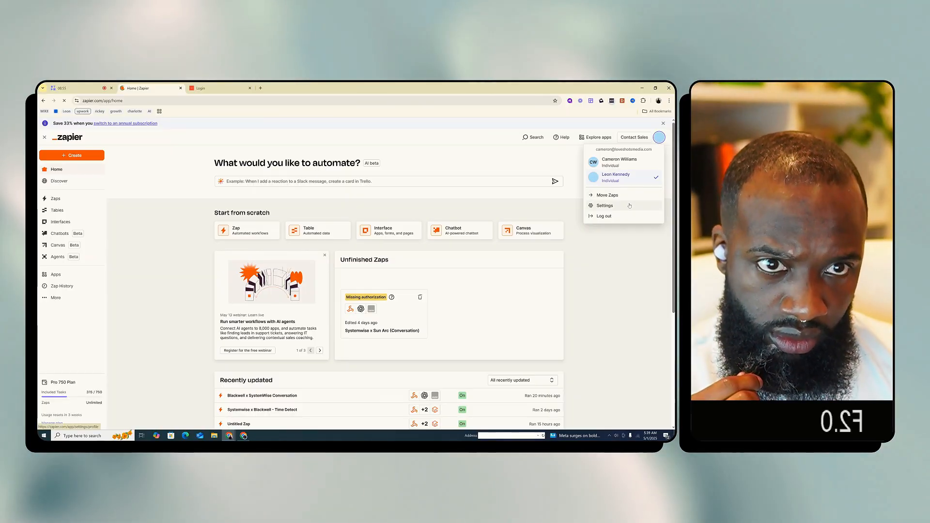
{"action": "left_click", "coordinate": [629, 205]}
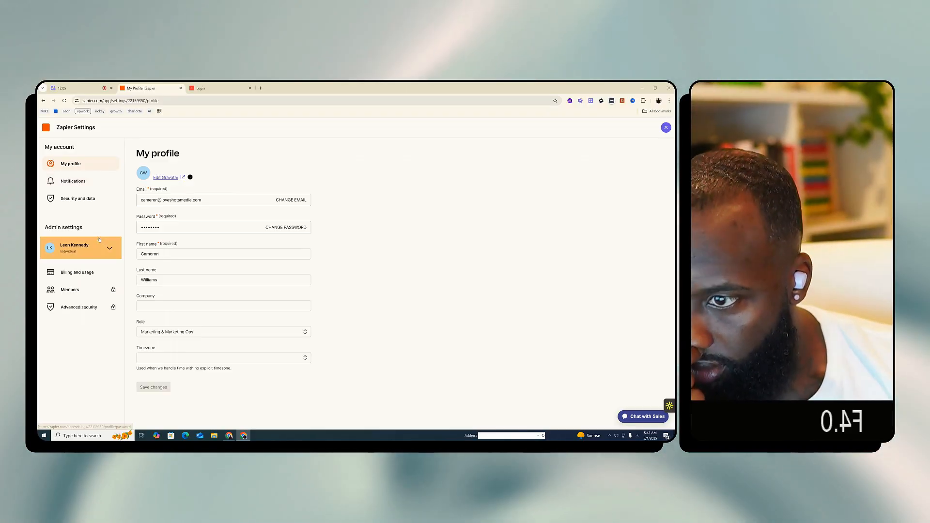
{"action": "left_click", "coordinate": [110, 248]}
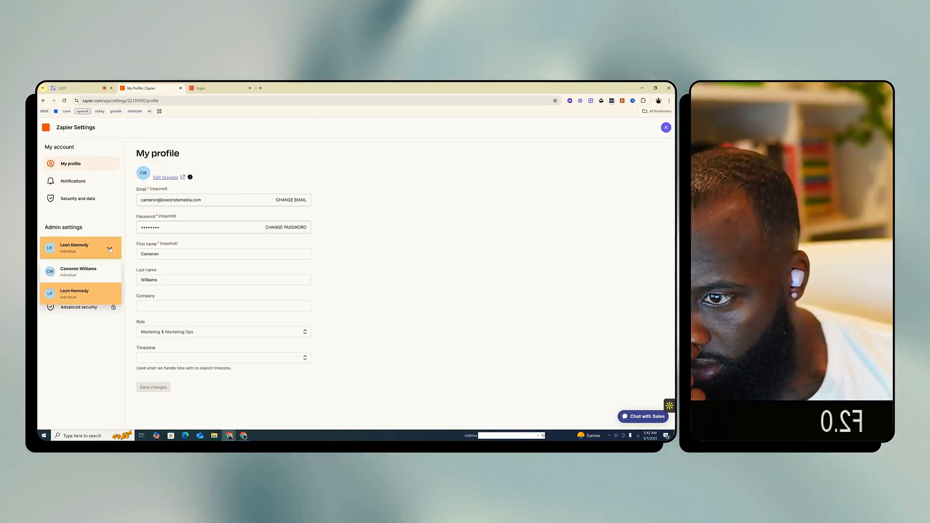
{"action": "left_click", "coordinate": [103, 268]}
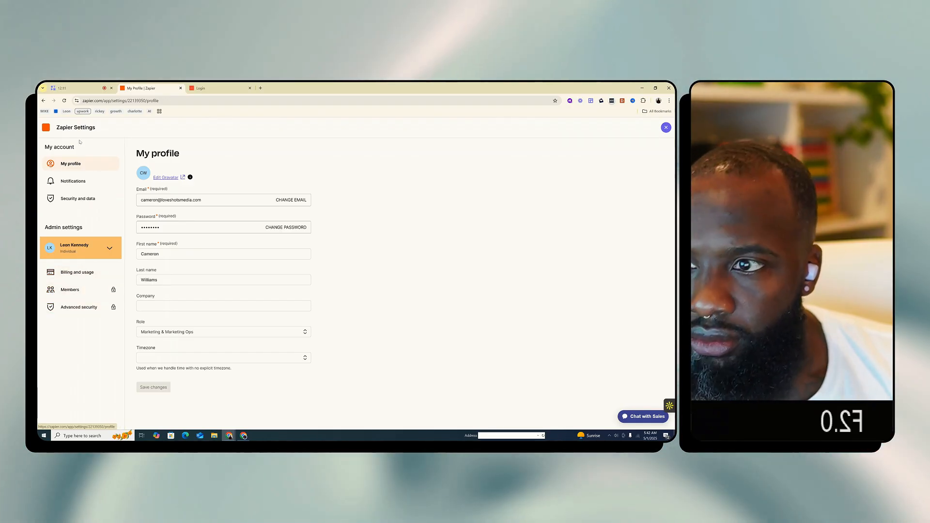
{"action": "left_click", "coordinate": [46, 128]}
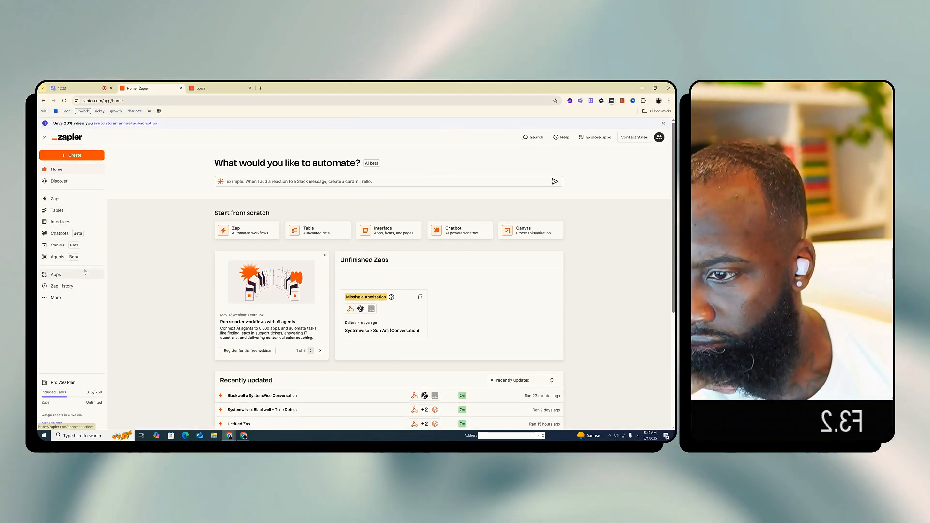
Dismiss the annual subscription banner and reselect the active individual account to look over its recently updated Zaps
{"action": "left_click", "coordinate": [55, 297]}
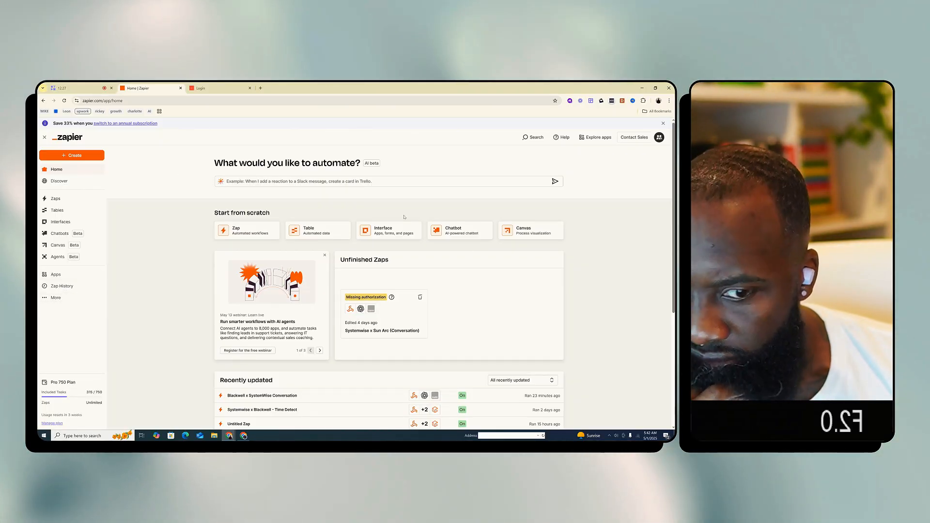
{"action": "left_click", "coordinate": [663, 123]}
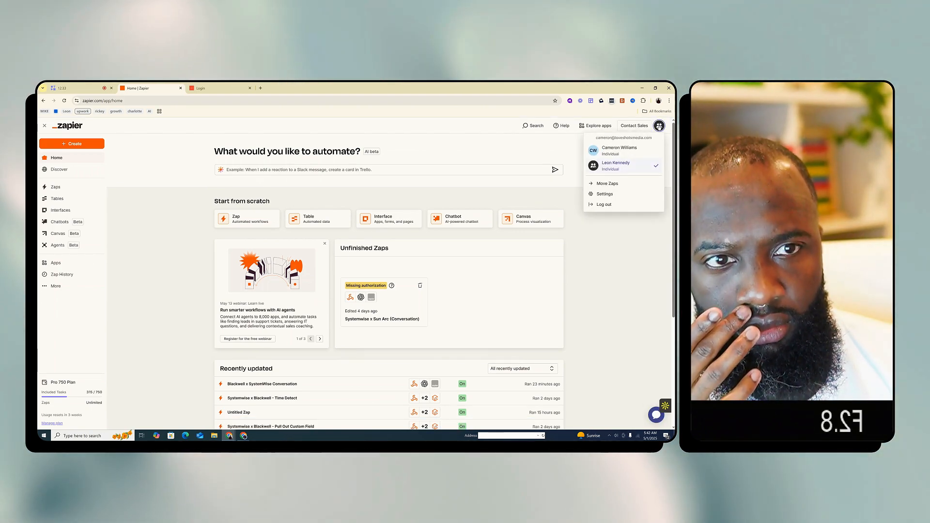
{"action": "left_click", "coordinate": [640, 168]}
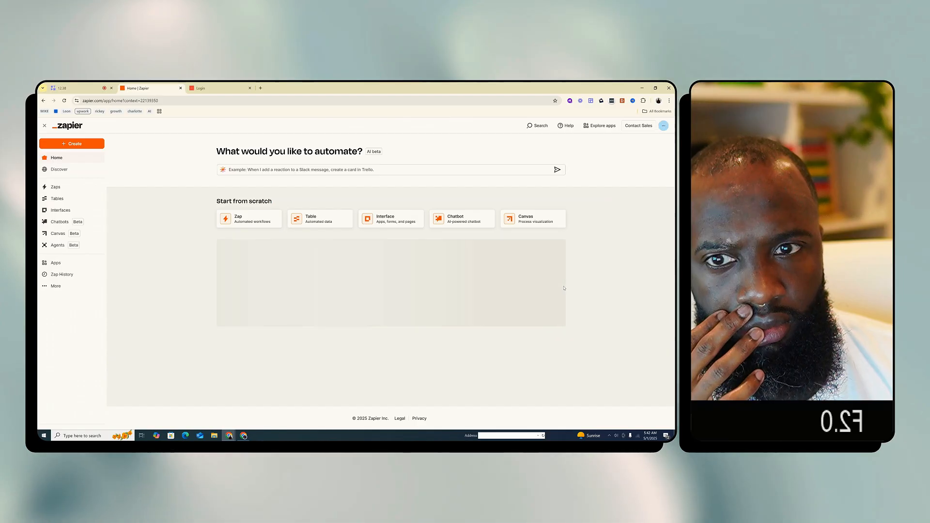
{"action": "scroll", "coordinate": [587, 292], "scroll_direction": "down", "scroll_amount": 2}
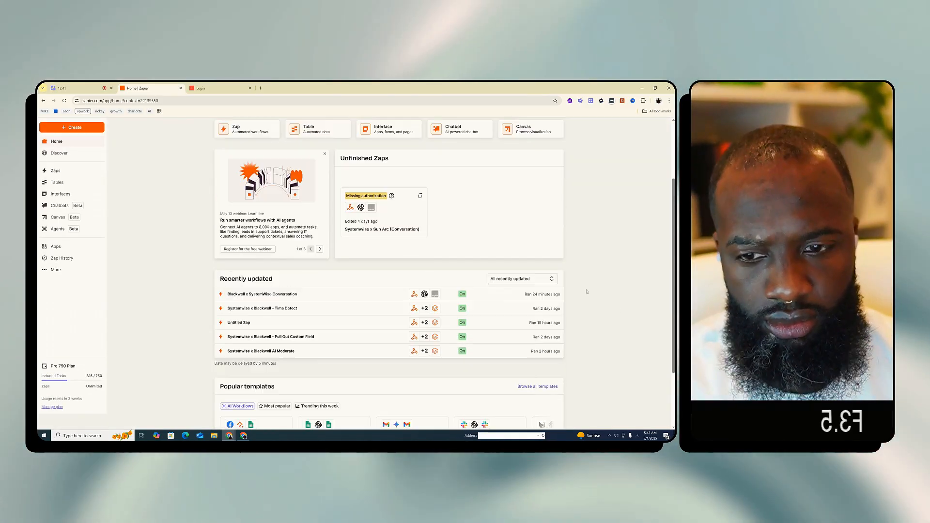
{"action": "scroll", "coordinate": [587, 292], "scroll_direction": "down", "scroll_amount": 2}
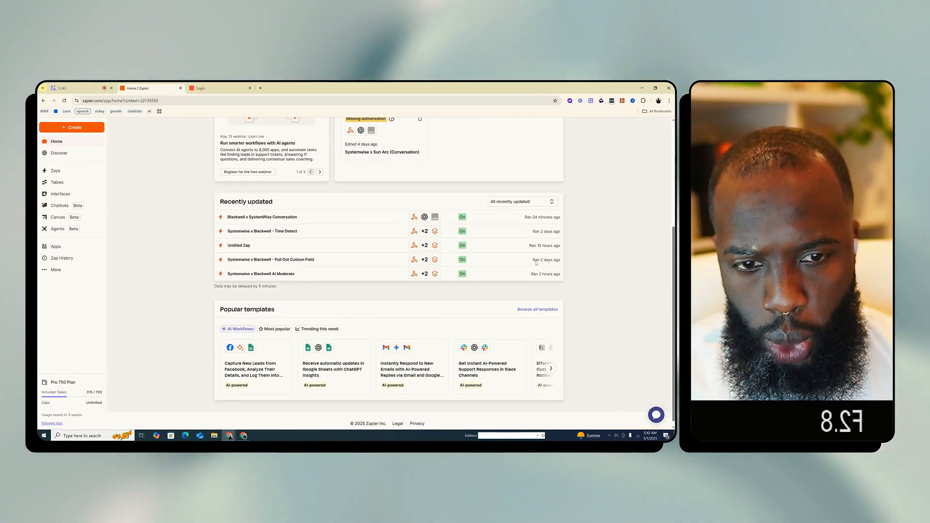
{"action": "scroll", "coordinate": [401, 247], "scroll_direction": "up", "scroll_amount": 3}
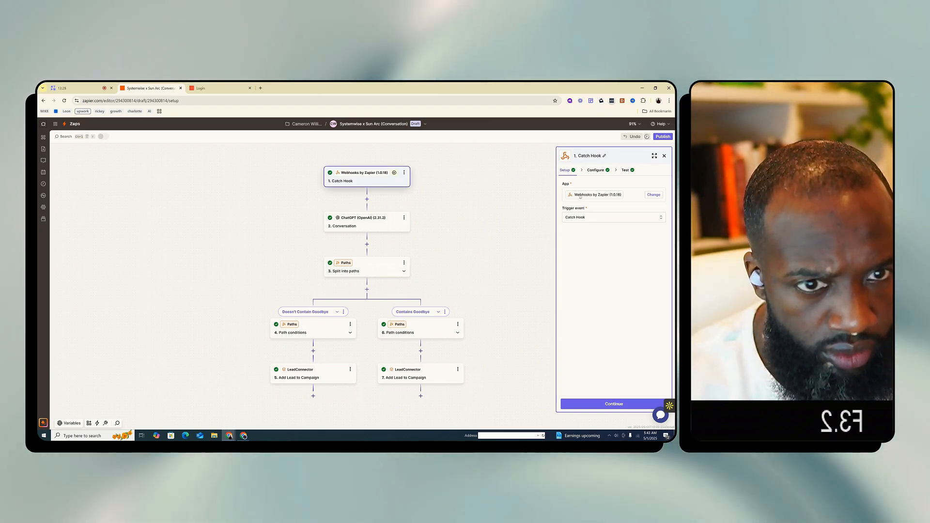
Start connecting a new LeadConnector account for Add Lead to Campaign under Contains Goodbye, and sign in to HighLevel with Google
{"action": "left_click", "coordinate": [439, 377]}
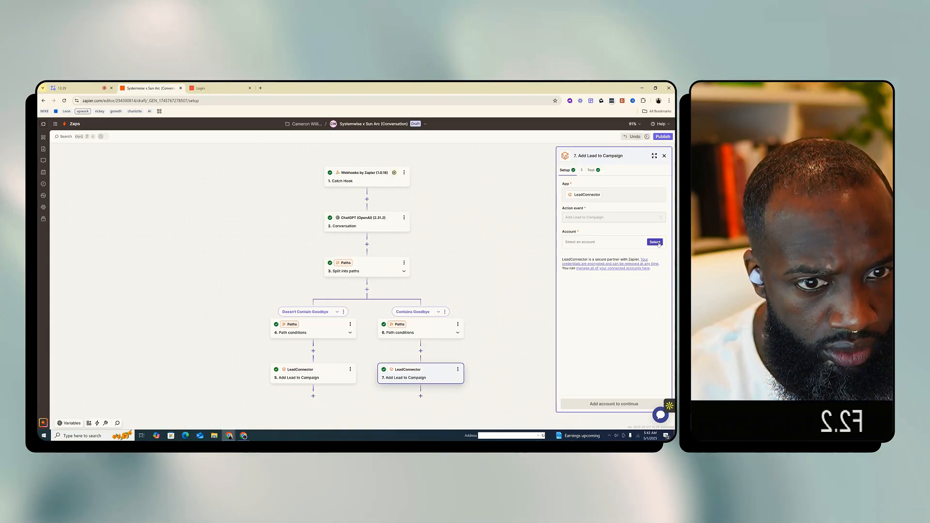
{"action": "left_click", "coordinate": [655, 242]}
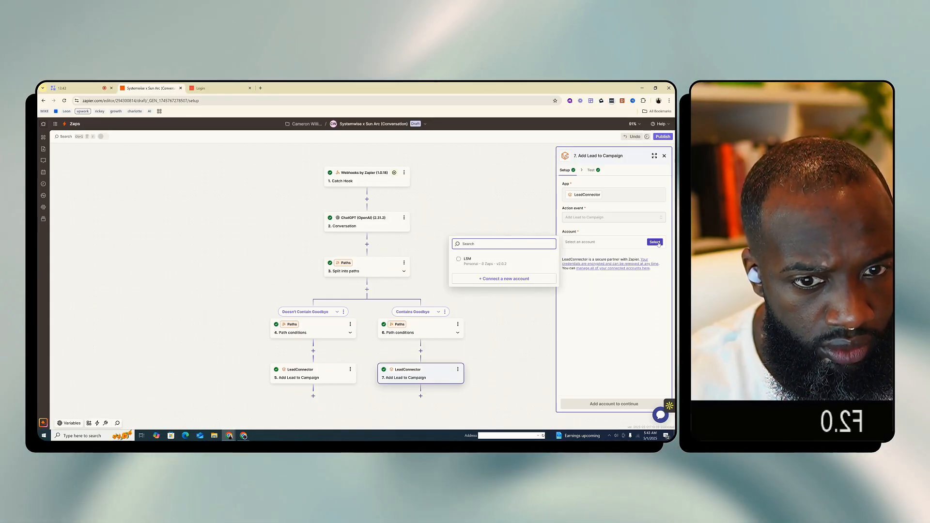
{"action": "left_click", "coordinate": [530, 279]}
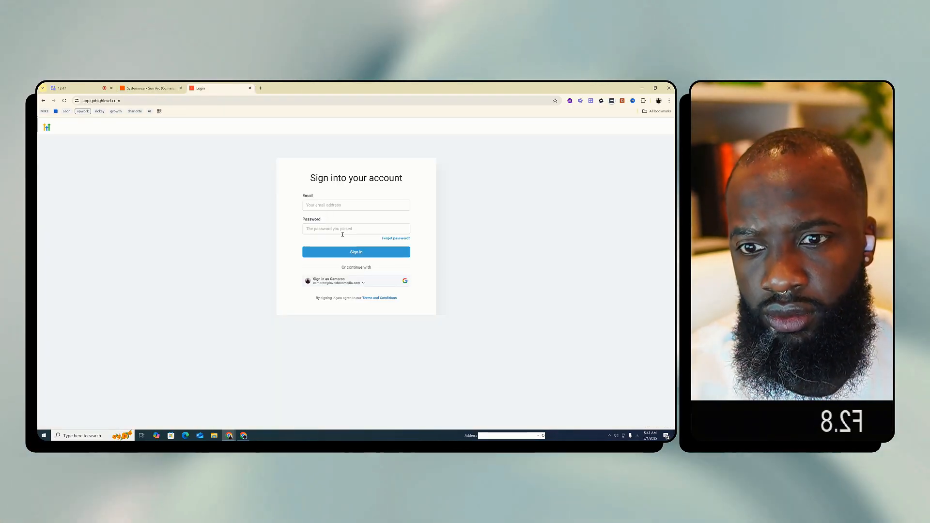
{"action": "left_click", "coordinate": [343, 279]}
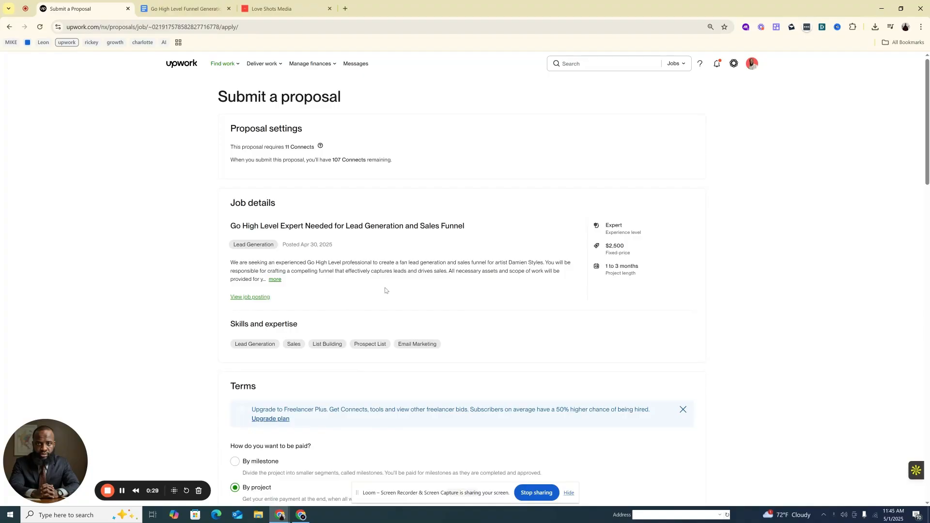
Expand the full description of the Upwork job Go High Level Expert Needed for Lead Generation and Sales Funnel
{"action": "left_click", "coordinate": [275, 279]}
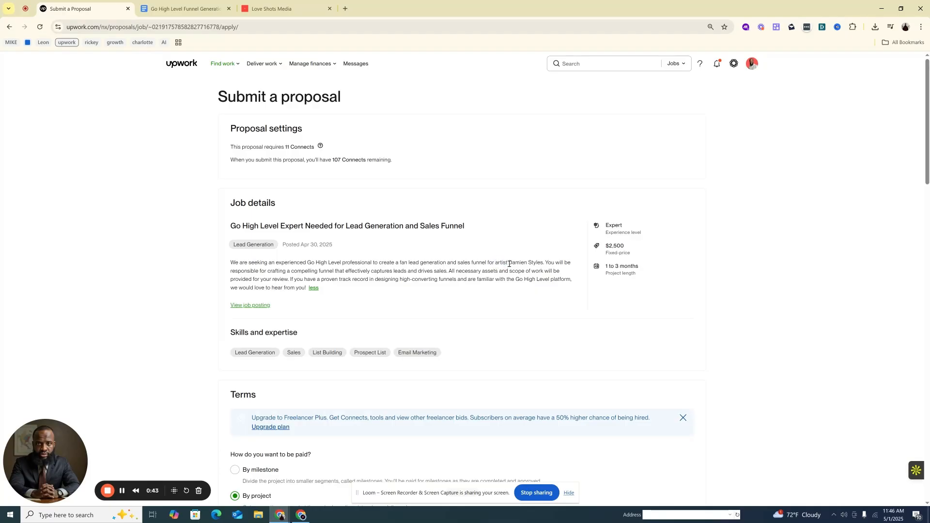
Highlight the artist's name and the words "compelling funnel" while reading through the Upwork job description
{"action": "left_click_drag", "start_coordinate": [509, 264], "coordinate": [547, 261]}
{"action": "left_click", "coordinate": [542, 259]}
{"action": "left_click_drag", "start_coordinate": [510, 263], "coordinate": [544, 262]}
{"action": "left_click", "coordinate": [541, 265]}
{"action": "left_click", "coordinate": [543, 262]}
{"action": "left_click_drag", "start_coordinate": [291, 271], "coordinate": [333, 272]}
{"action": "left_click", "coordinate": [334, 272]}
Copy the artist name Damien Styles from the job description, search Google for it in a new tab, and open the artist's Instagram profile
{"action": "left_click_drag", "start_coordinate": [509, 262], "coordinate": [544, 263]}
{"action": "key", "text": "ctrl+c"}
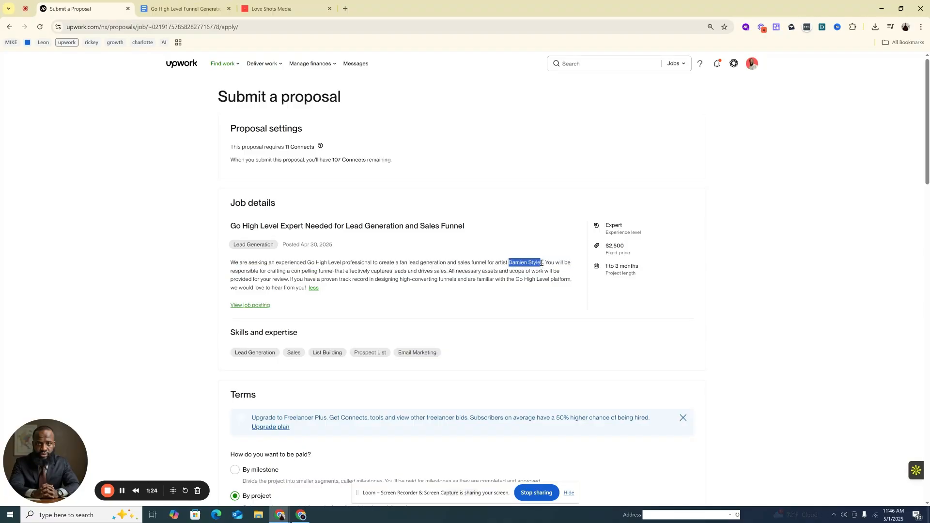
{"action": "key", "text": "ctrl+t"}
{"action": "key", "text": "ctrl+v"}
{"action": "key", "text": "Return"}
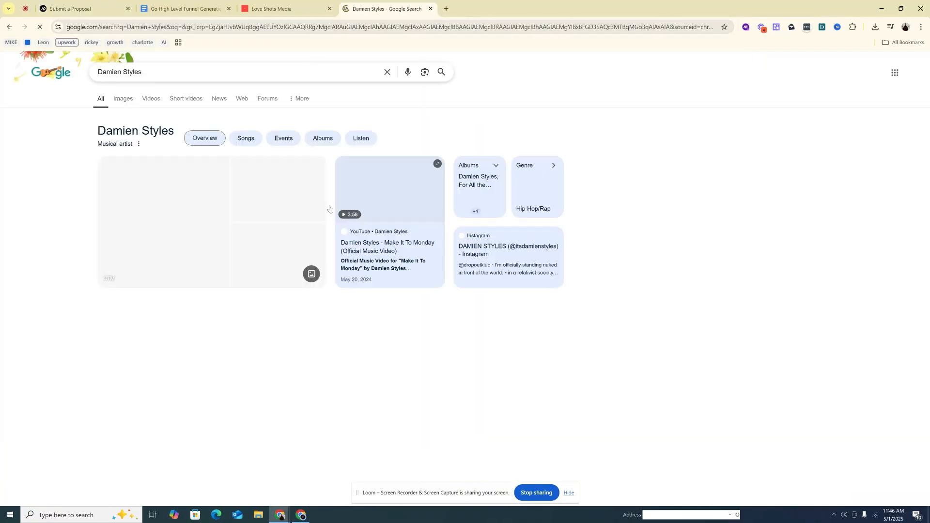
{"action": "left_click", "coordinate": [187, 333]}
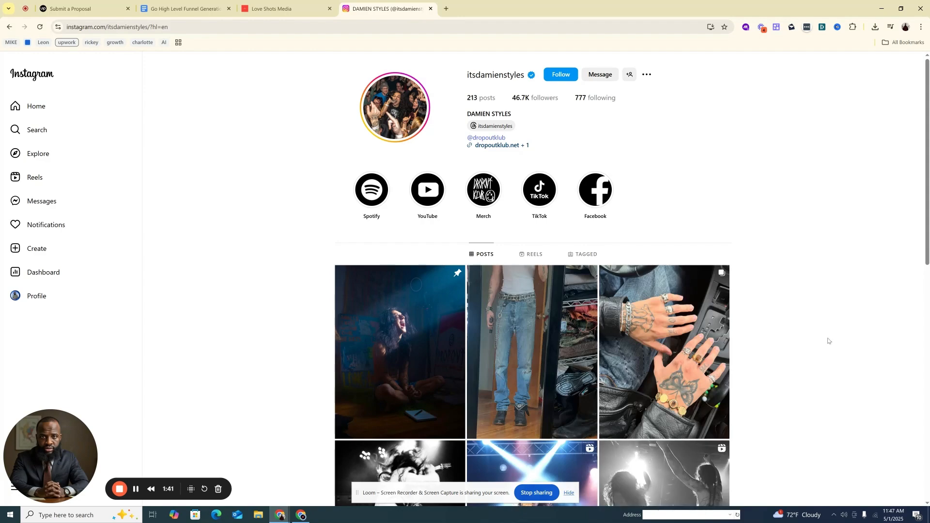
Open one of the artist's concert tour reels on Instagram and look through the next three reels
{"action": "scroll", "coordinate": [826, 339], "scroll_direction": "down", "scroll_amount": 3}
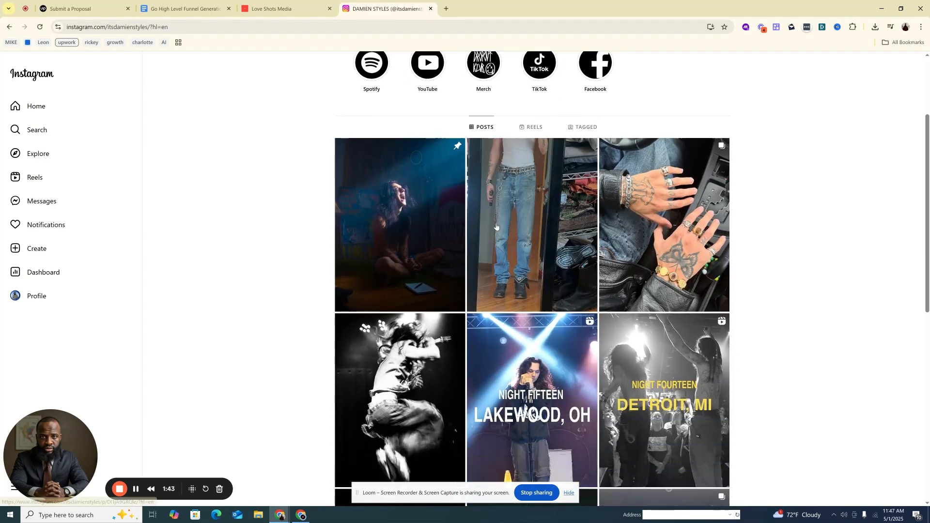
{"action": "left_click", "coordinate": [533, 129]}
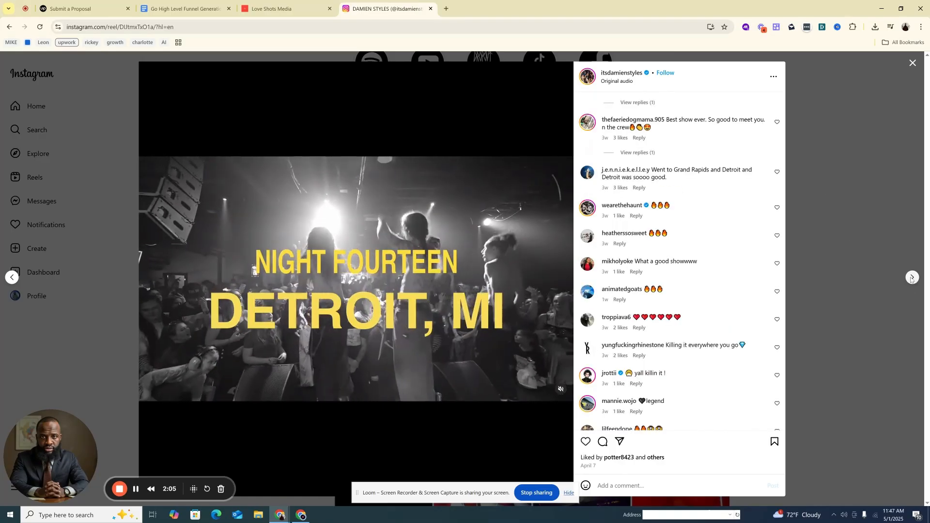
{"action": "left_click", "coordinate": [913, 278]}
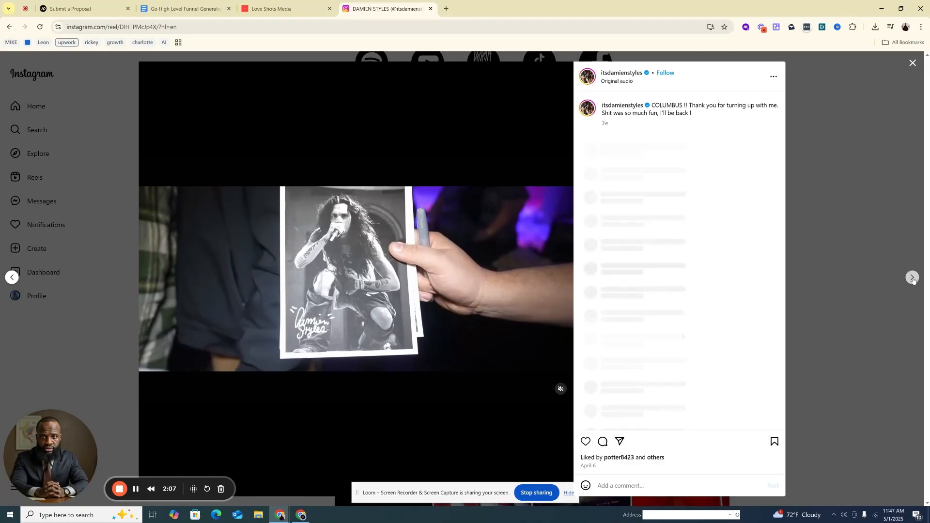
{"action": "left_click", "coordinate": [912, 278]}
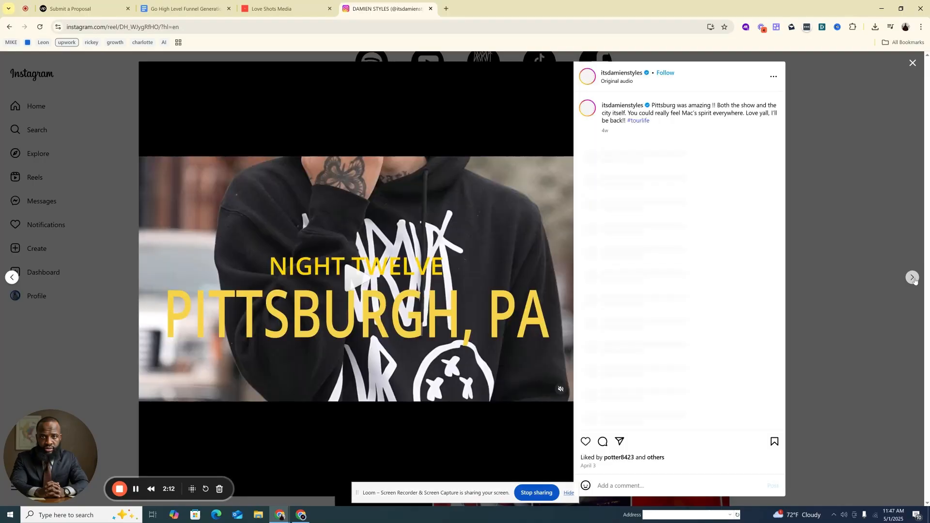
{"action": "left_click", "coordinate": [912, 278]}
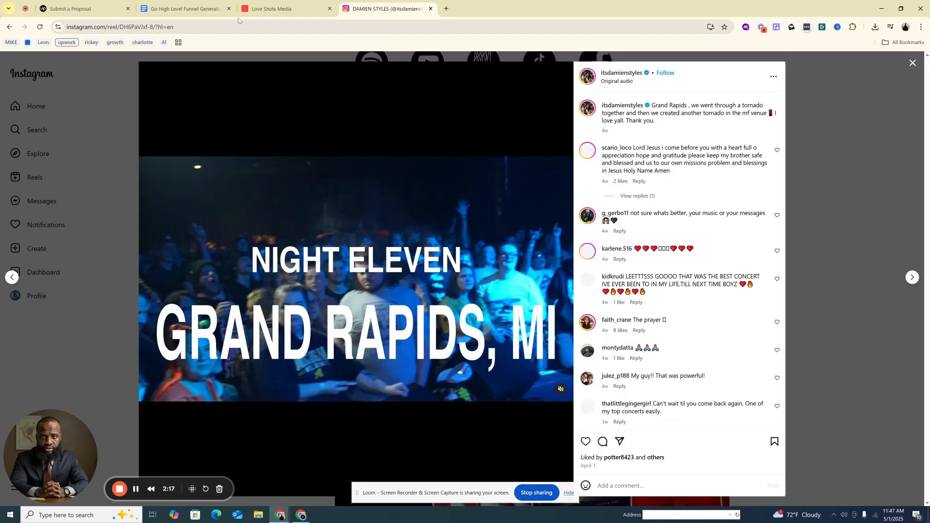
Review the Upwork job details alongside the artist's Grand Rapids tour reel, ending on the proposal page
{"action": "left_click", "coordinate": [290, 9]}
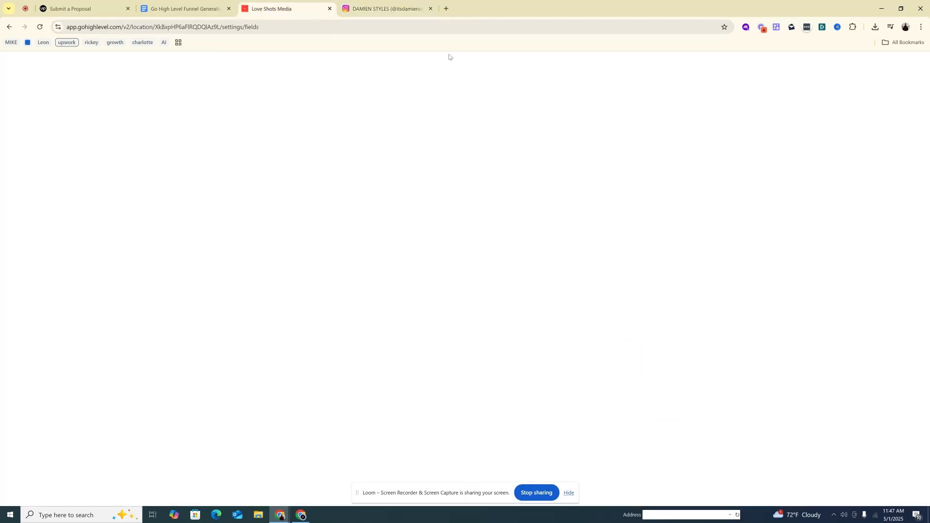
{"action": "left_click", "coordinate": [83, 9]}
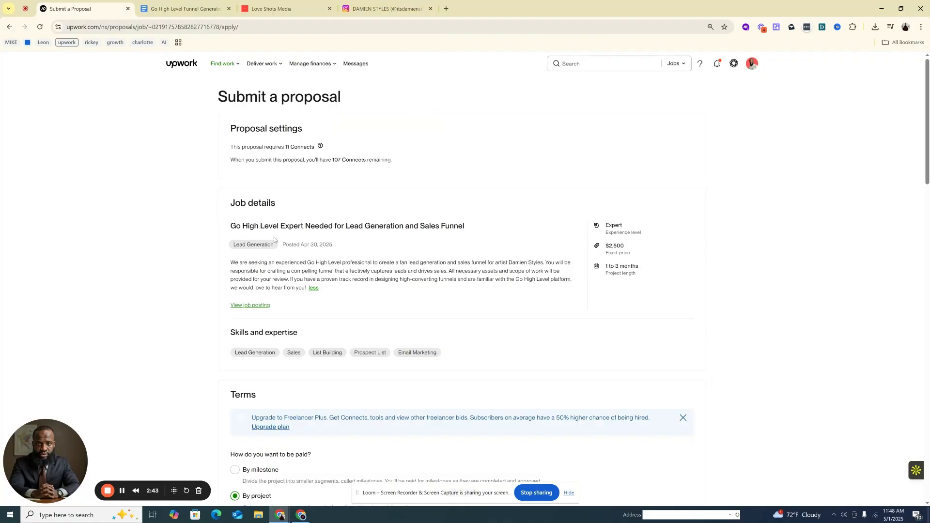
{"action": "left_click", "coordinate": [383, 8]}
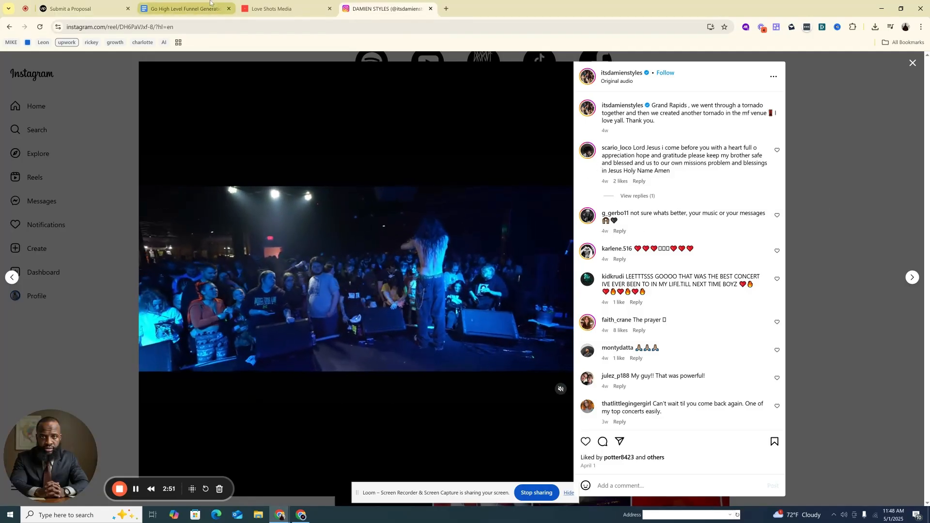
{"action": "scroll", "coordinate": [700, 235], "scroll_direction": "down", "scroll_amount": 2}
{"action": "scroll", "coordinate": [700, 235], "scroll_direction": "down", "scroll_amount": 2}
{"action": "scroll", "coordinate": [700, 236], "scroll_direction": "up", "scroll_amount": 4}
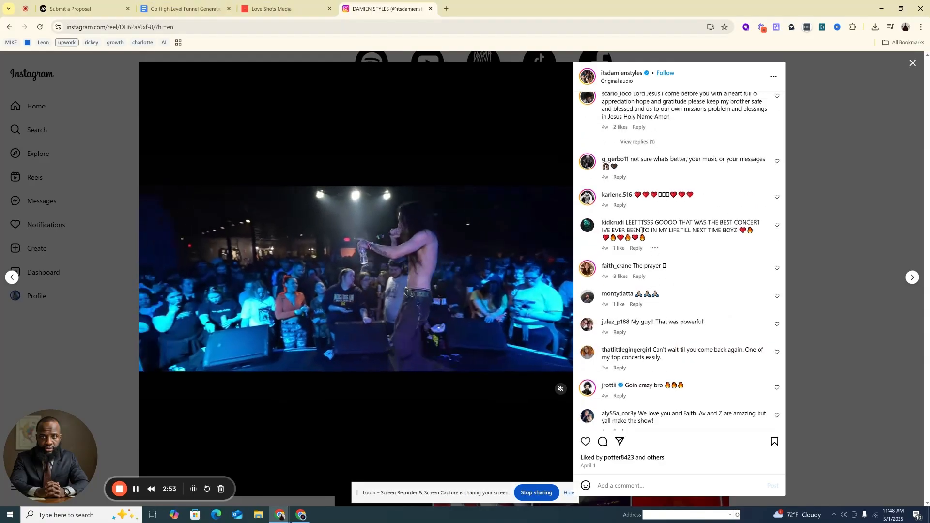
{"action": "left_click", "coordinate": [93, 6]}
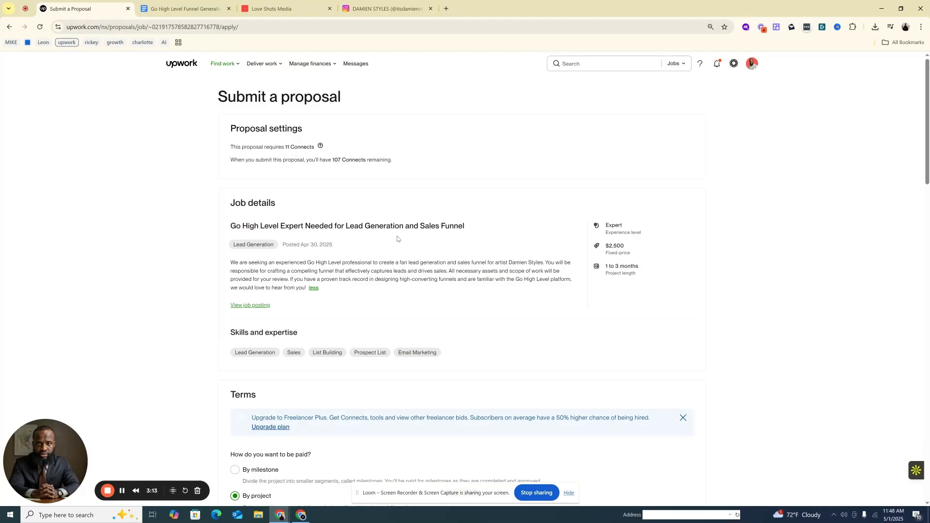
Switch to HighLevel, leave the Love Shots Media settings, and open the account's automation workflow list
{"action": "left_click", "coordinate": [285, 8]}
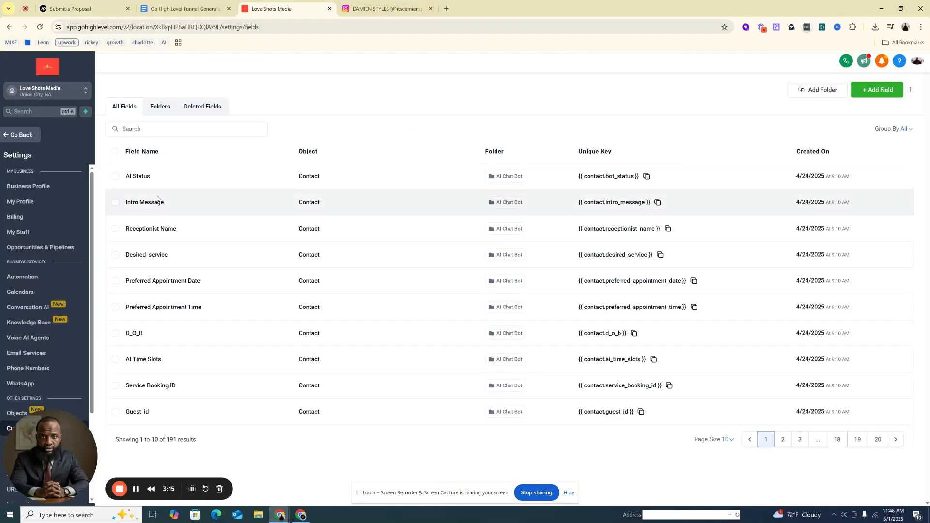
{"action": "left_click", "coordinate": [19, 135]}
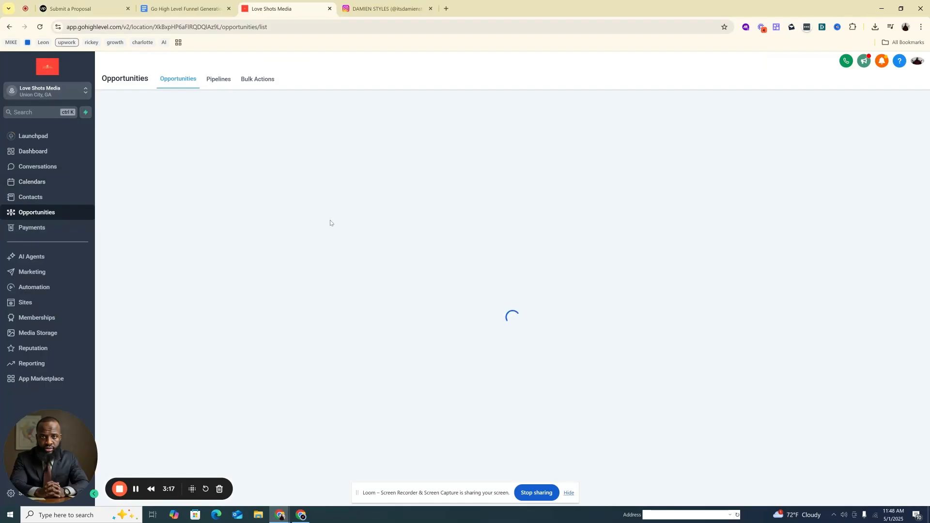
{"action": "left_click", "coordinate": [28, 289]}
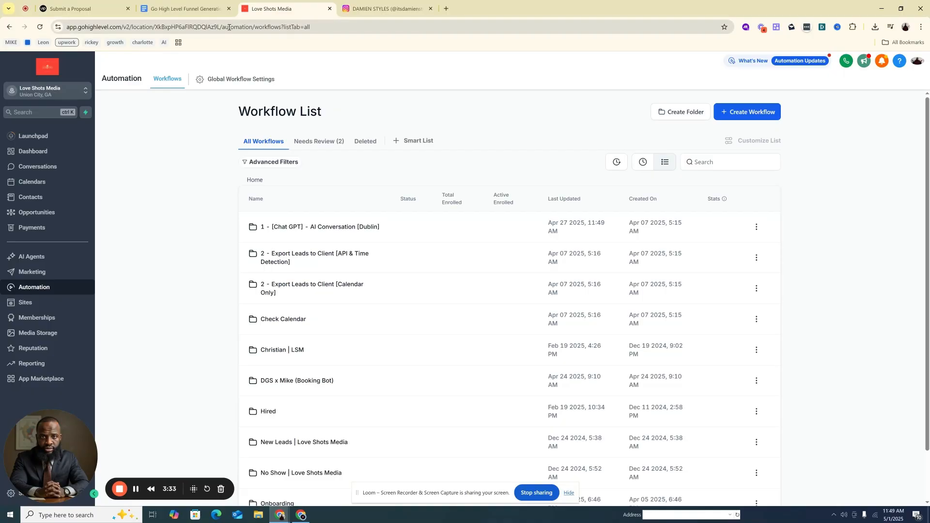
Check the artist's reel again, return to the Upwork proposal, move the camera bubble up, and examine the payment terms and bid
{"action": "left_click", "coordinate": [392, 6]}
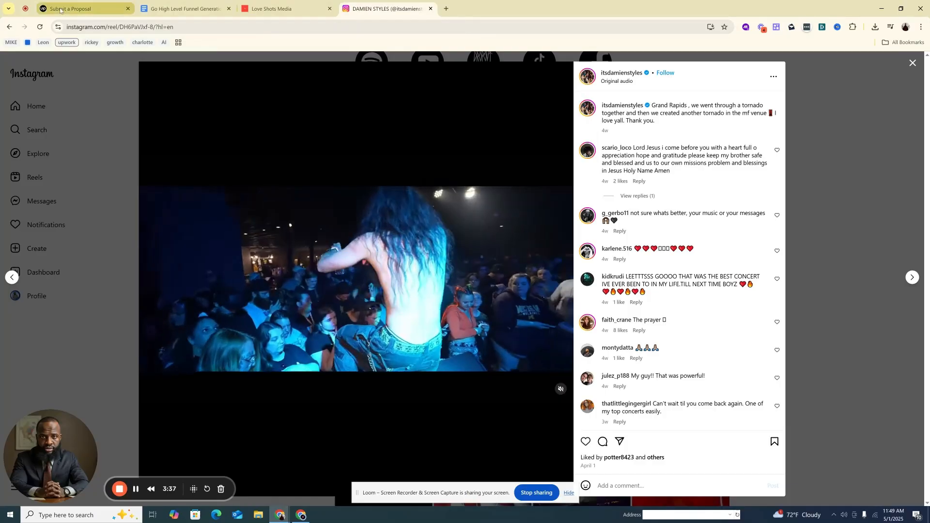
{"action": "left_click", "coordinate": [60, 10]}
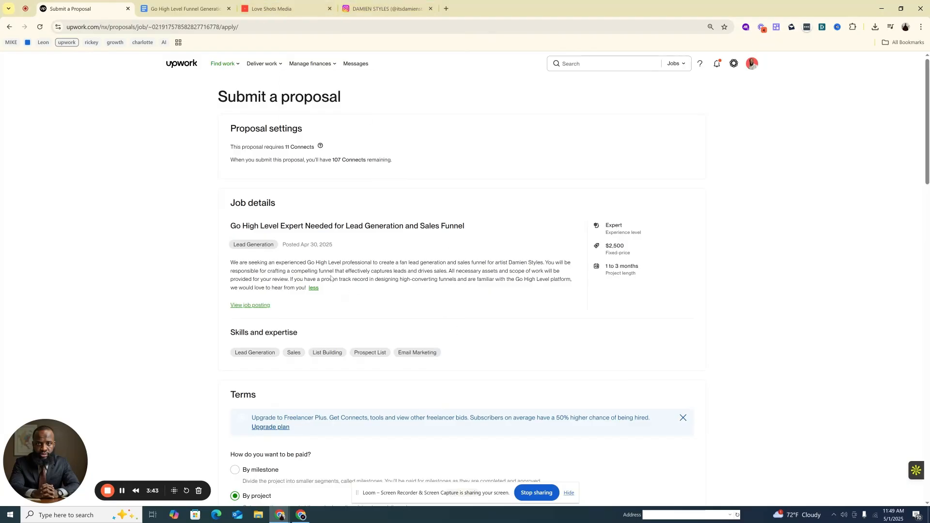
{"action": "scroll", "coordinate": [538, 292], "scroll_direction": "down", "scroll_amount": 4}
{"action": "scroll", "coordinate": [538, 268], "scroll_direction": "up", "scroll_amount": 4}
{"action": "left_click_drag", "start_coordinate": [57, 437], "coordinate": [66, 138]}
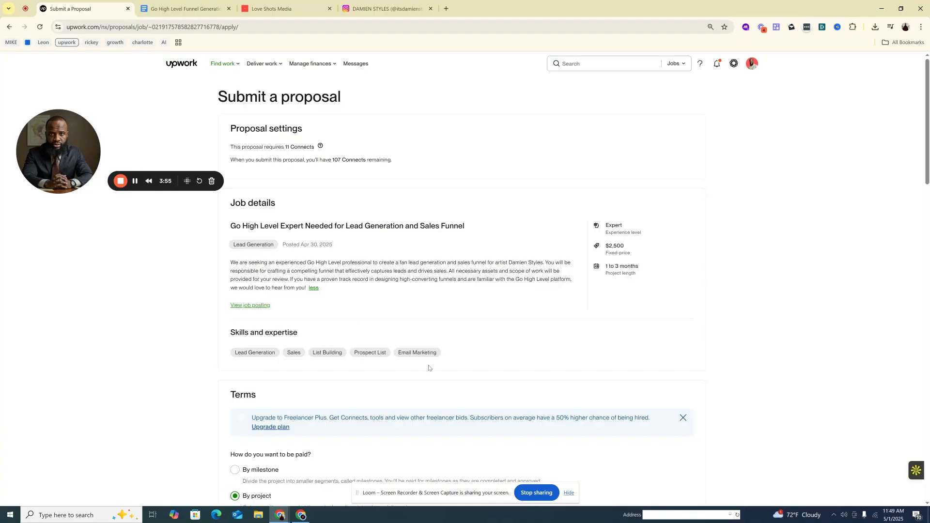
{"action": "scroll", "coordinate": [297, 326], "scroll_direction": "down", "scroll_amount": 3}
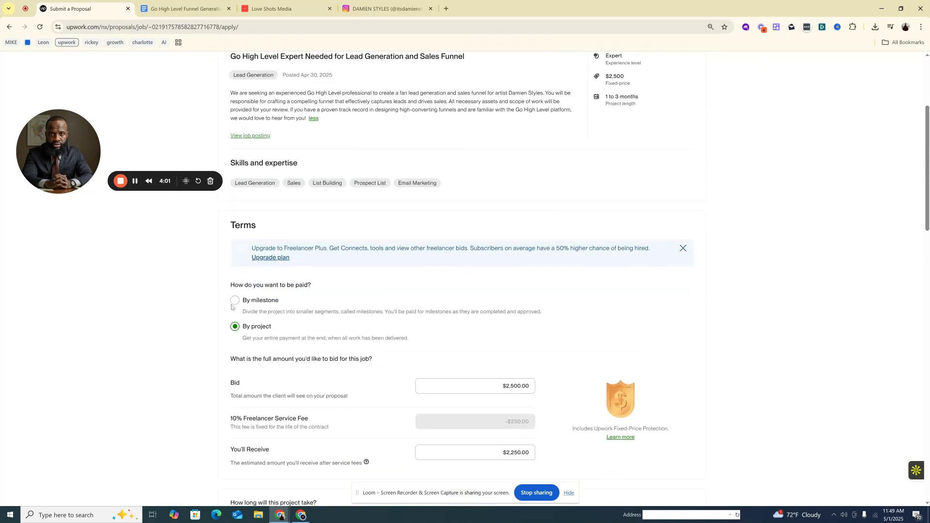
{"action": "scroll", "coordinate": [233, 296], "scroll_direction": "down", "scroll_amount": 1}
{"action": "scroll", "coordinate": [376, 323], "scroll_direction": "down", "scroll_amount": 3}
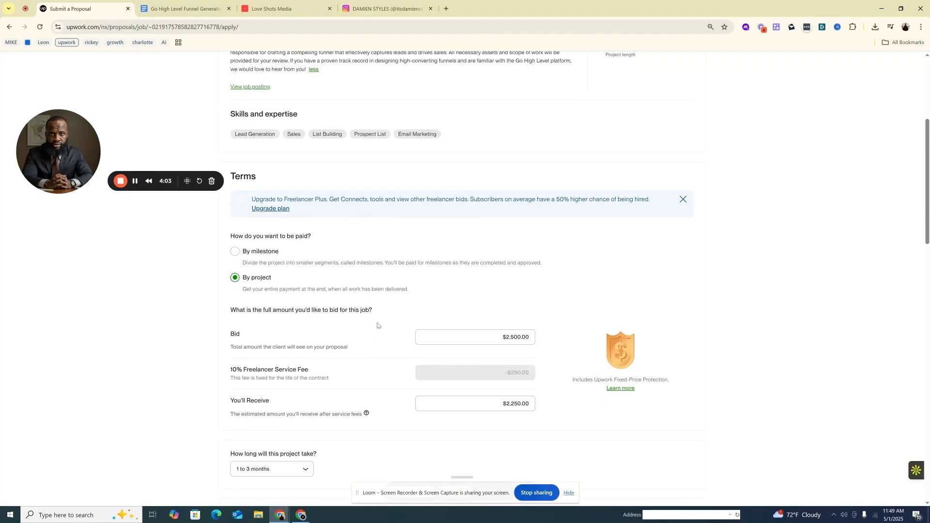
View the artist's next tour reel on Instagram, return to the Upwork proposal terms, and move the camera bubble lower
{"action": "left_click", "coordinate": [380, 6]}
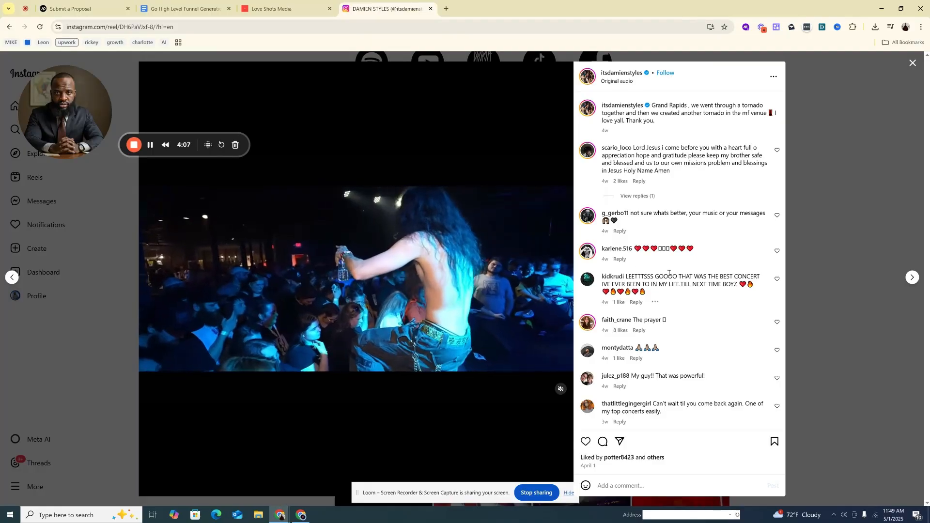
{"action": "left_click", "coordinate": [911, 277]}
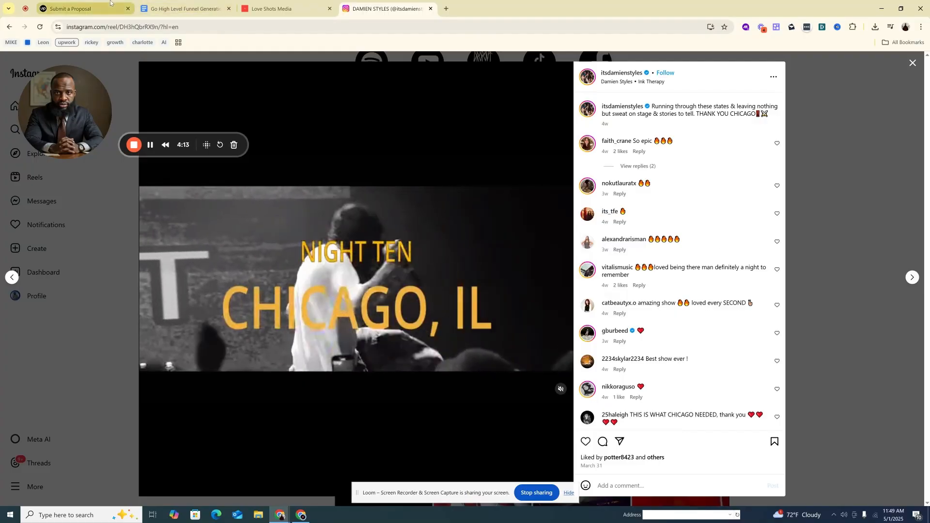
{"action": "left_click", "coordinate": [87, 2]}
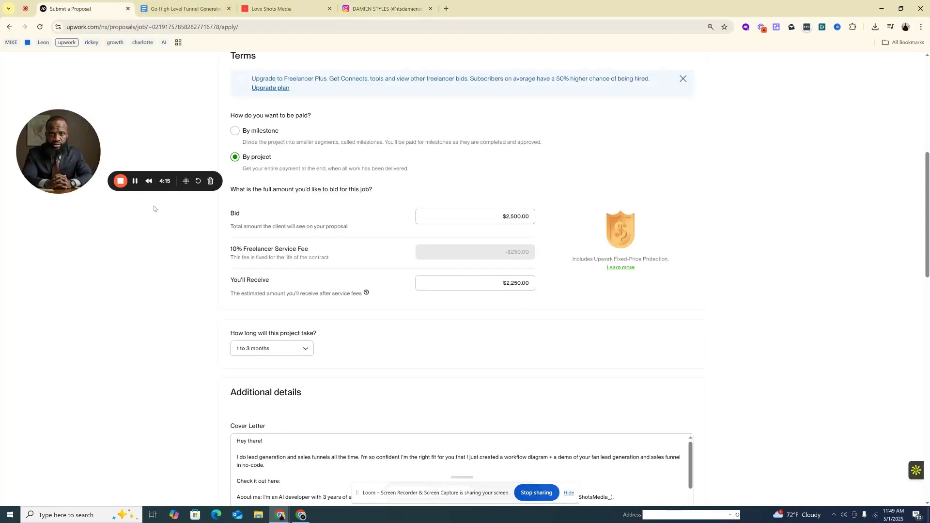
{"action": "left_click_drag", "start_coordinate": [79, 154], "coordinate": [88, 272]}
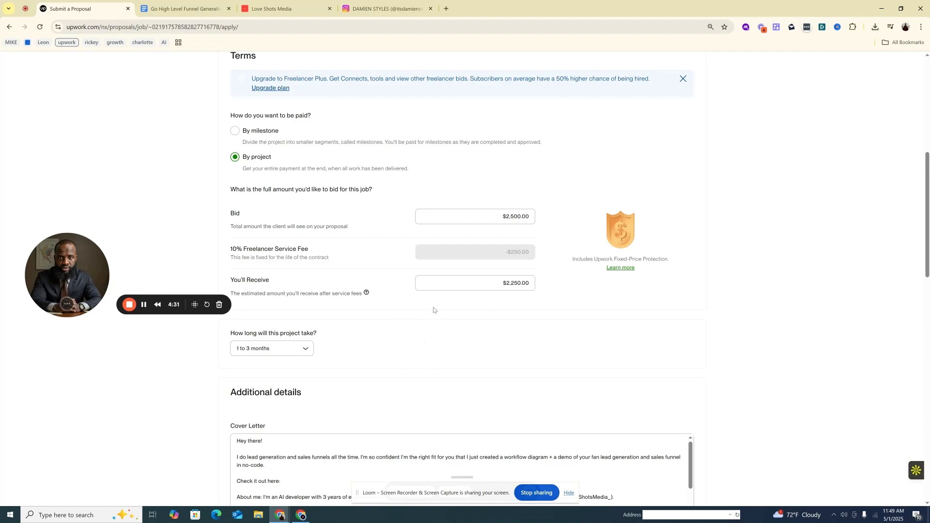
{"action": "scroll", "coordinate": [433, 310], "scroll_direction": "up", "scroll_amount": 7}
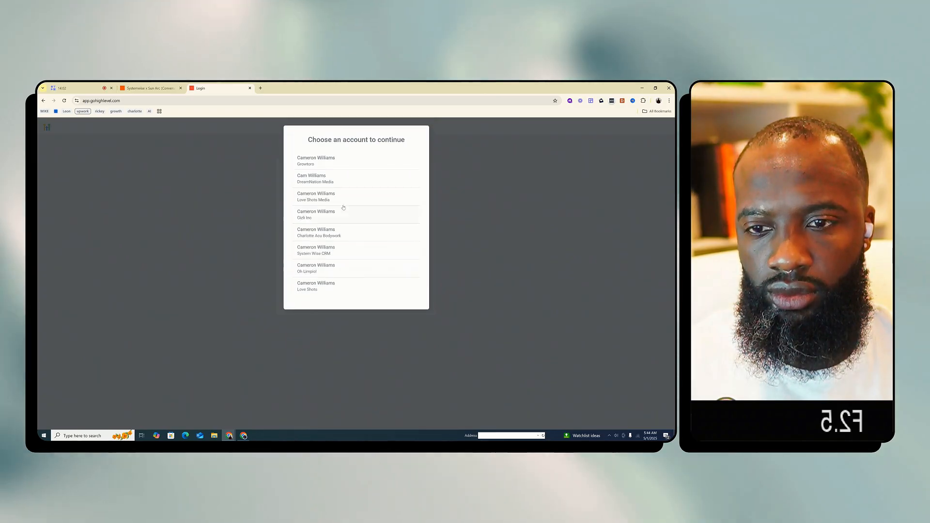
Continue into HighLevel with the System Wise CRM account and try to switch to a sub-account found by searching "sun"
{"action": "left_click", "coordinate": [332, 251]}
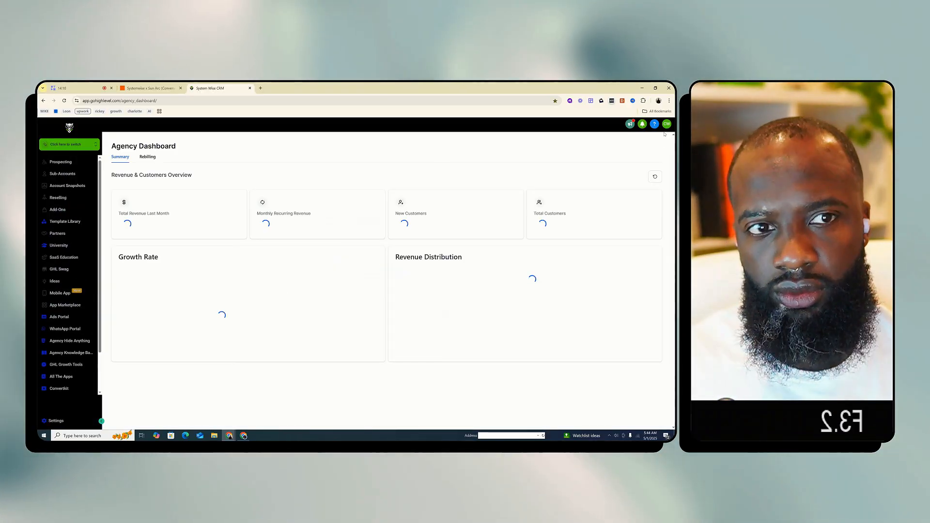
{"action": "left_click", "coordinate": [91, 146]}
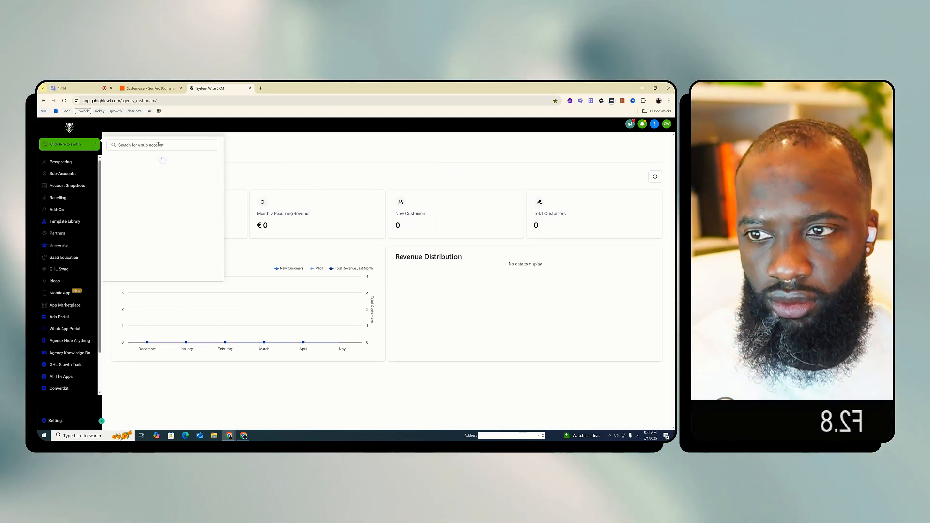
{"action": "type", "text": "sun"}
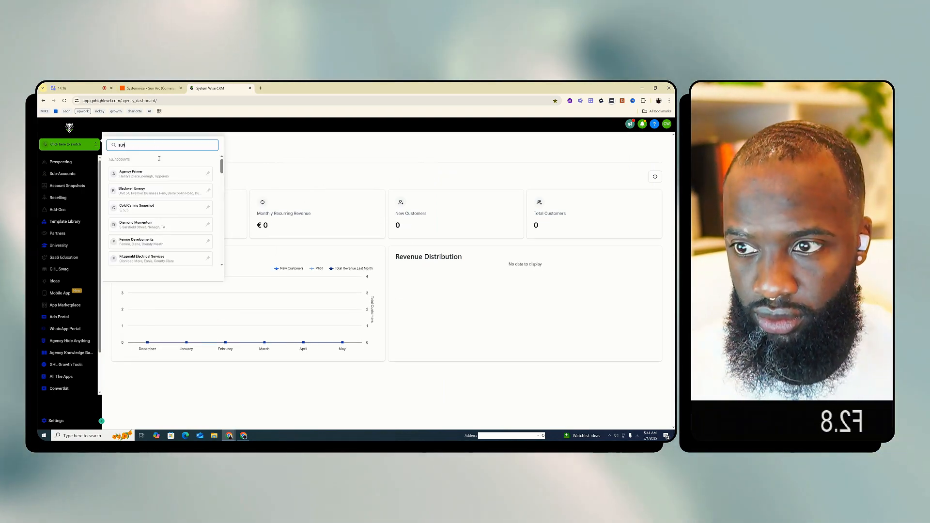
{"action": "left_click", "coordinate": [159, 177]}
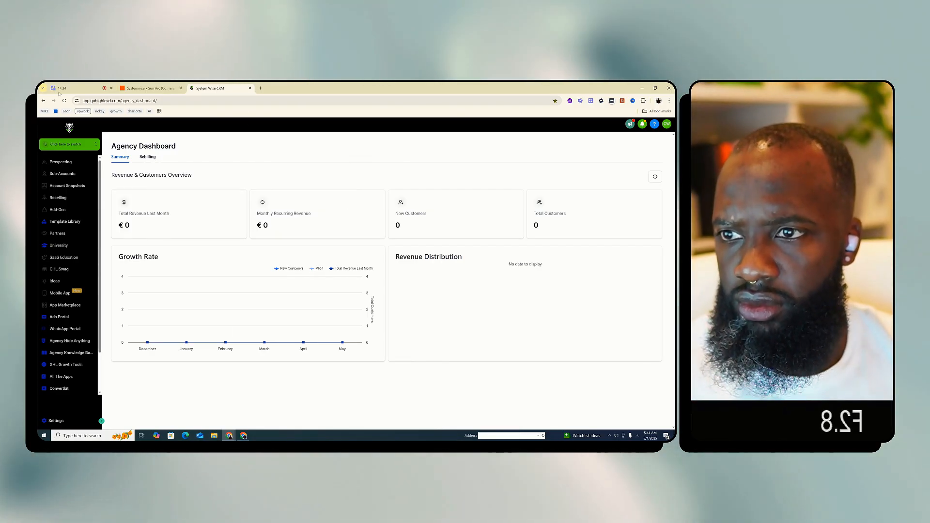
Return to the Systemwise x Sun Arc Zap and select LSM as the account for Add Lead to Campaign under Contains Goodbye
{"action": "left_click", "coordinate": [150, 88]}
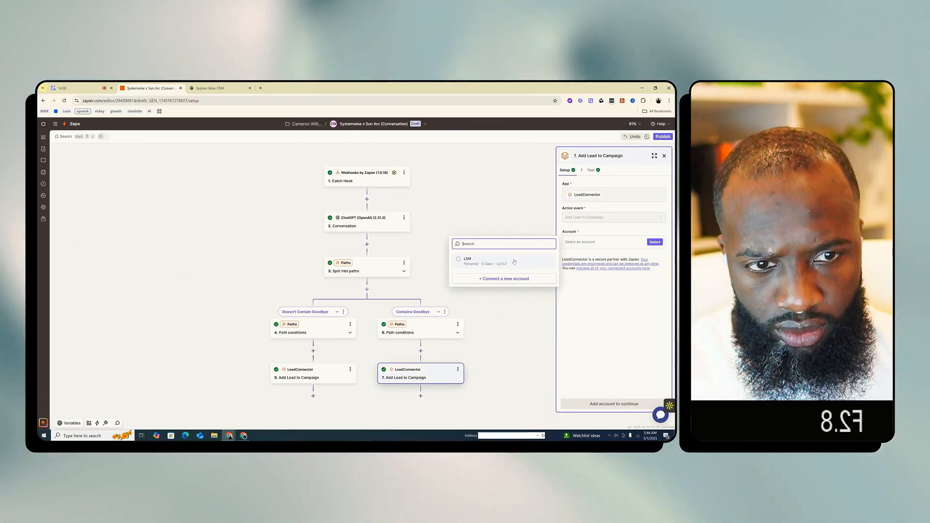
{"action": "left_click", "coordinate": [514, 262]}
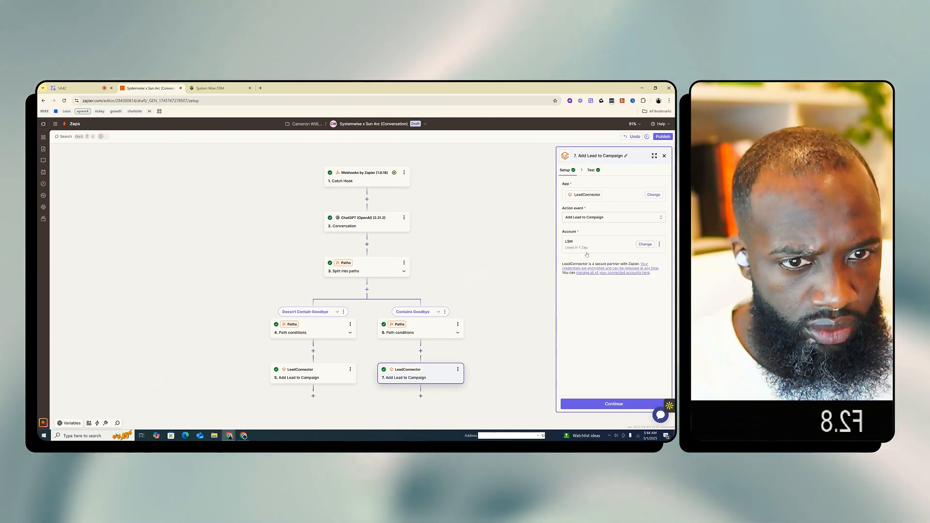
Start a LeadConnector account connection for Add Lead to Campaign, then sign in to the CRM with the account email and password under Love Shots
{"action": "left_click", "coordinate": [585, 248]}
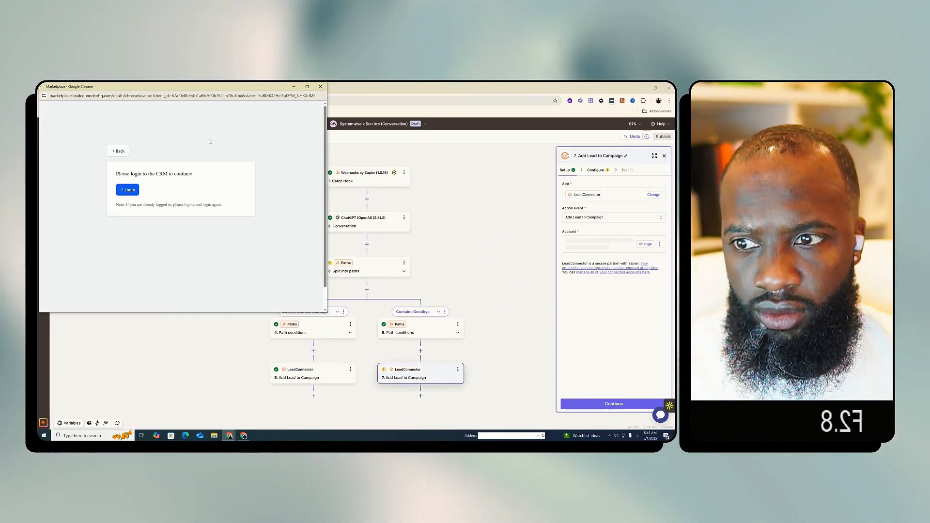
{"action": "left_click", "coordinate": [128, 191]}
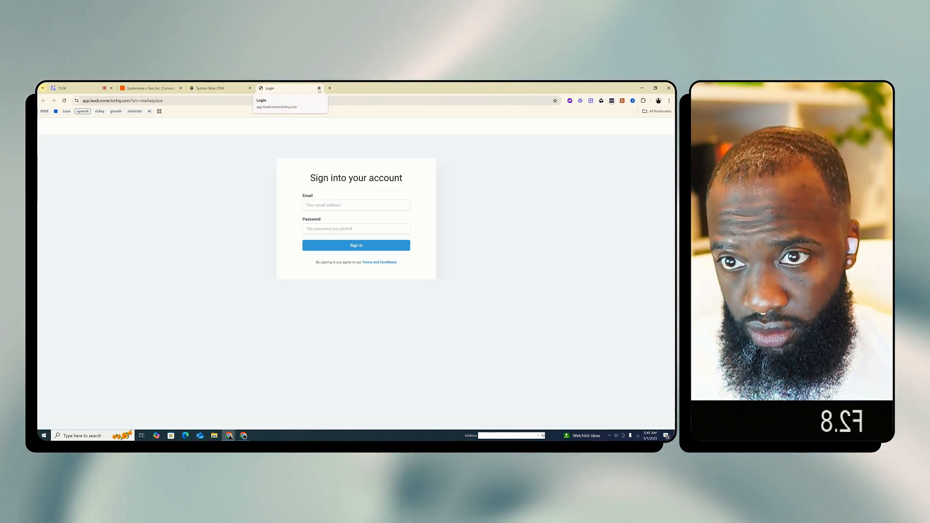
{"action": "left_click", "coordinate": [333, 204]}
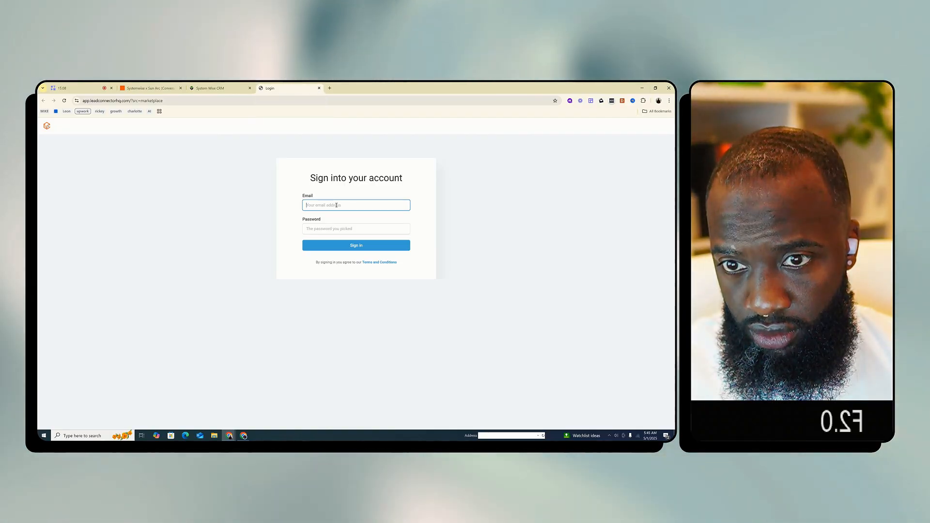
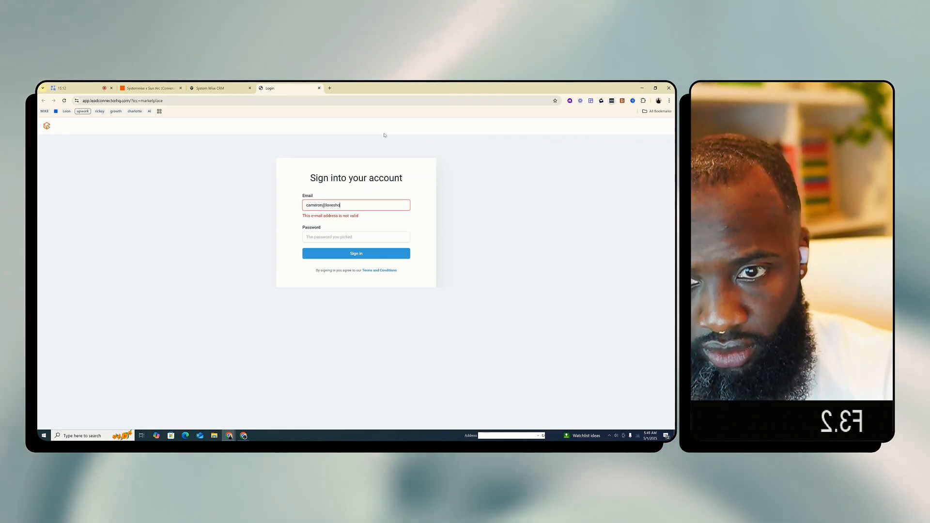
{"action": "key", "text": "Tab"}
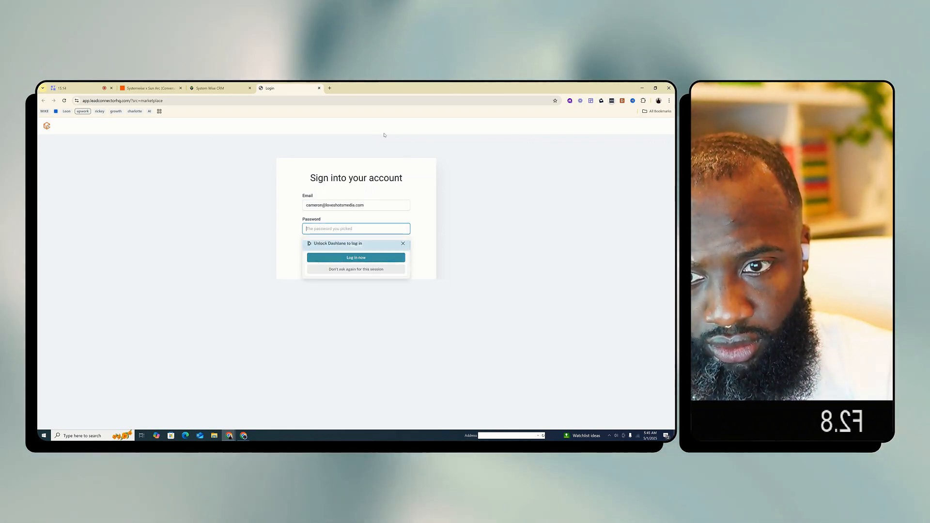
{"action": "type", "text": "***********"}
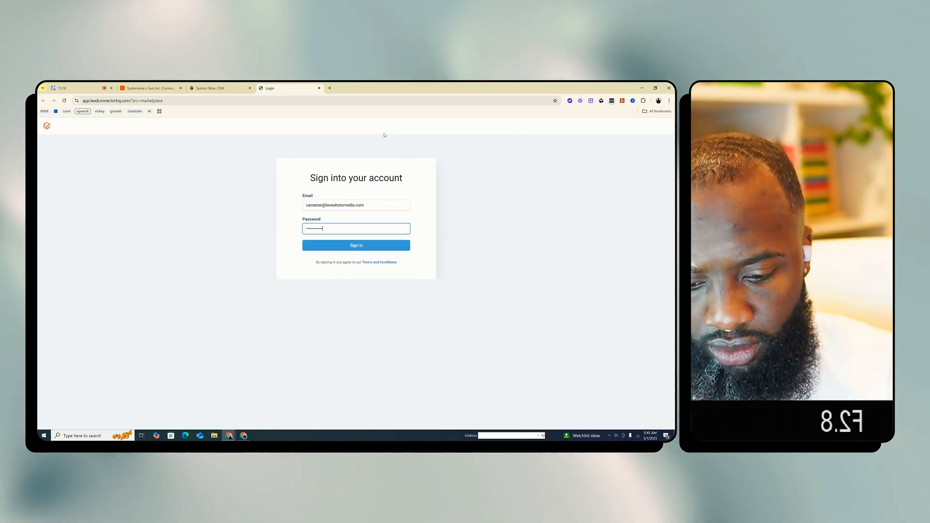
{"action": "type", "text": "*****"}
{"action": "key", "text": "Return"}
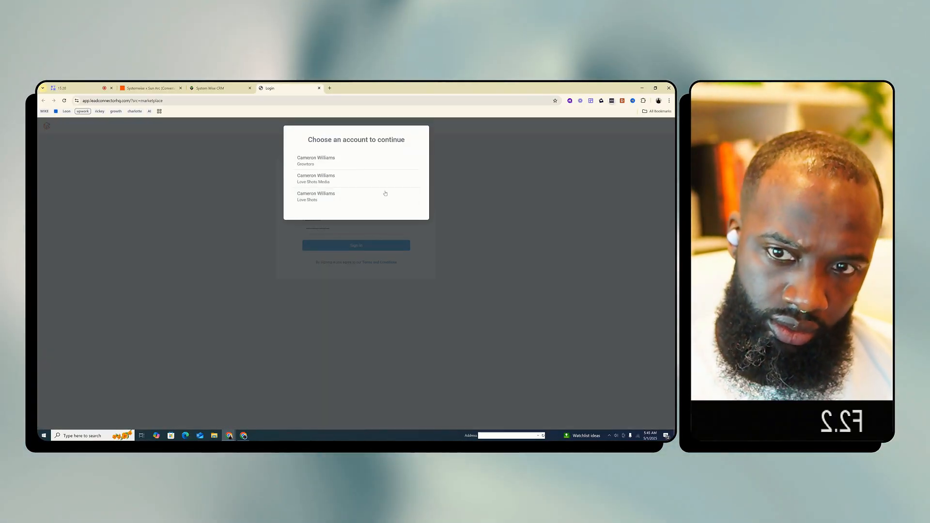
{"action": "left_click", "coordinate": [384, 193]}
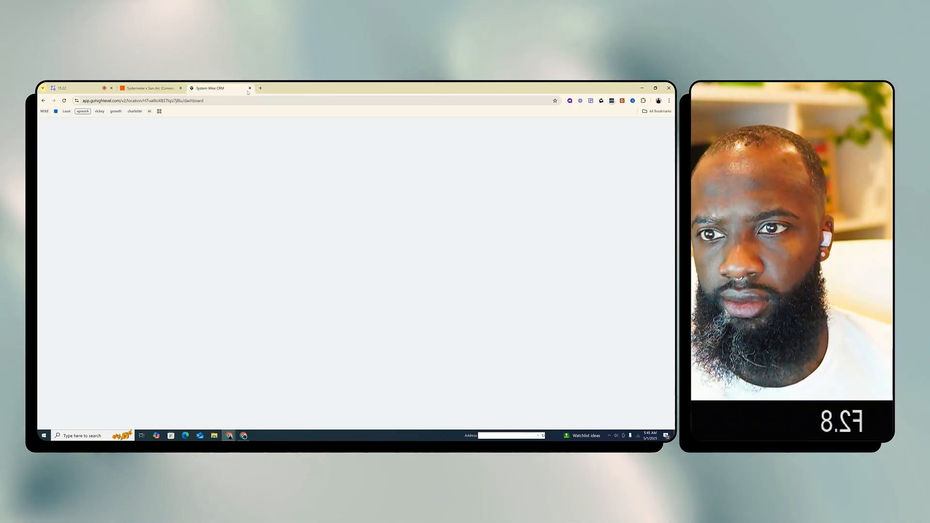
Return to the Systemwise x Sun Arc (Conversation) Zap with the Add Lead to Campaign setup under Contains Goodbye
{"action": "left_click", "coordinate": [158, 87]}
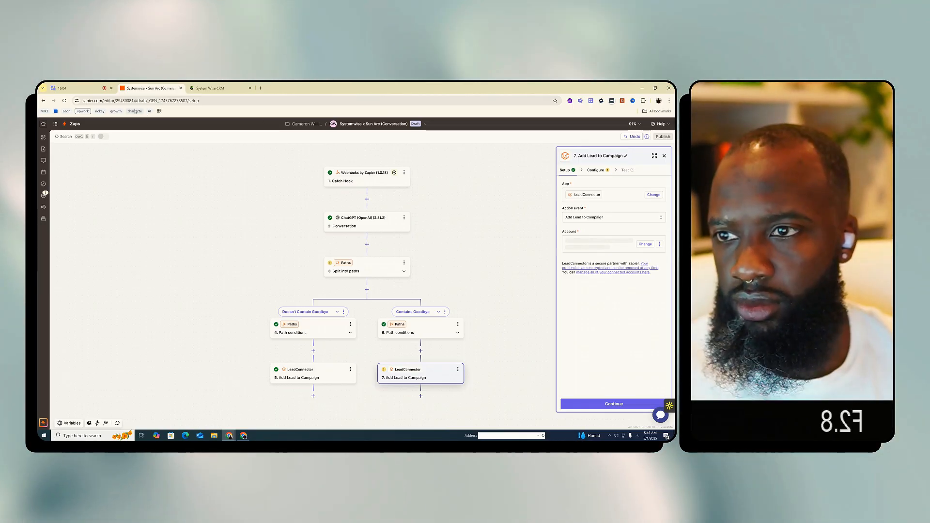
{"action": "right_click", "coordinate": [139, 84]}
{"action": "left_click", "coordinate": [195, 143]}
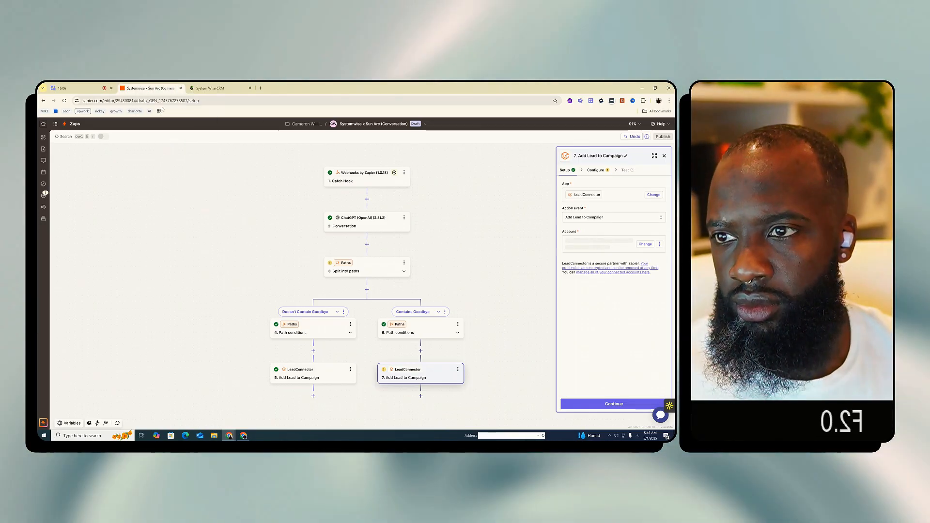
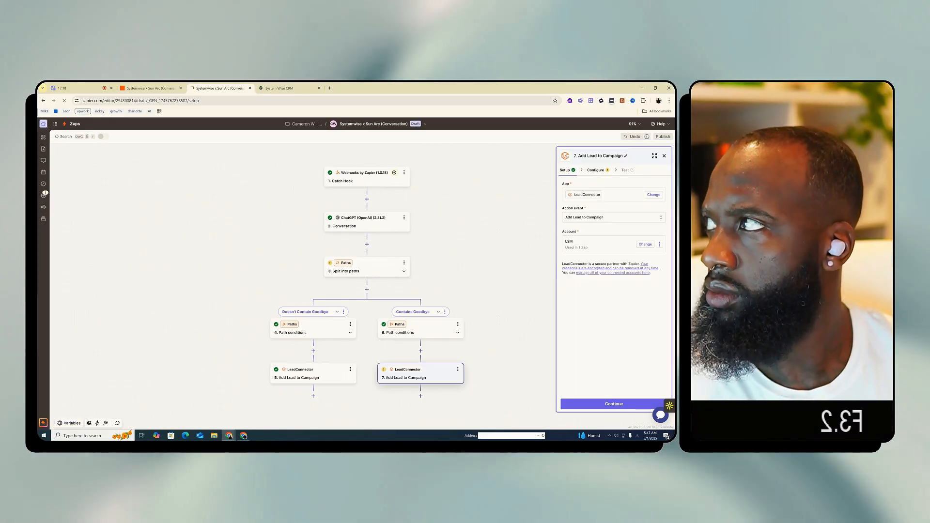
Leave the Zap editor for the Zapier home page and look through the recently updated Zaps
{"action": "left_click", "coordinate": [43, 125]}
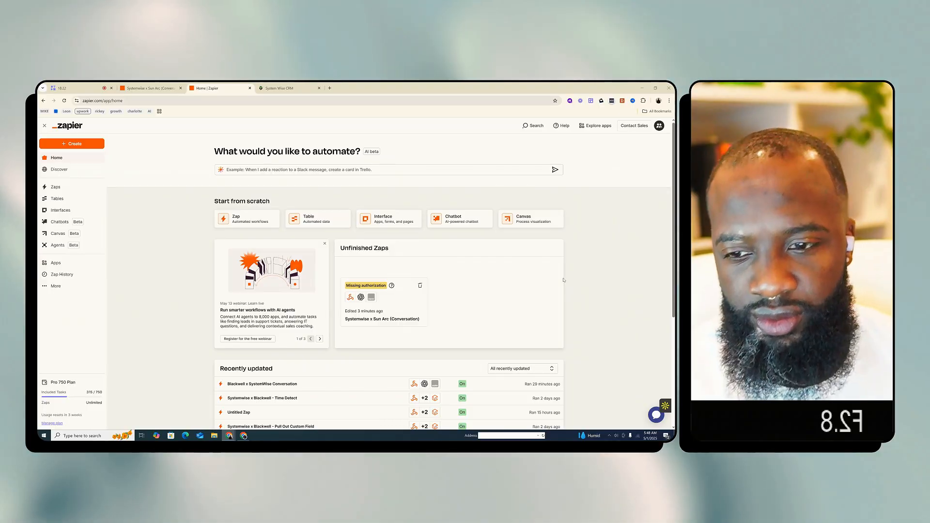
{"action": "scroll", "coordinate": [567, 280], "scroll_direction": "down", "scroll_amount": 3}
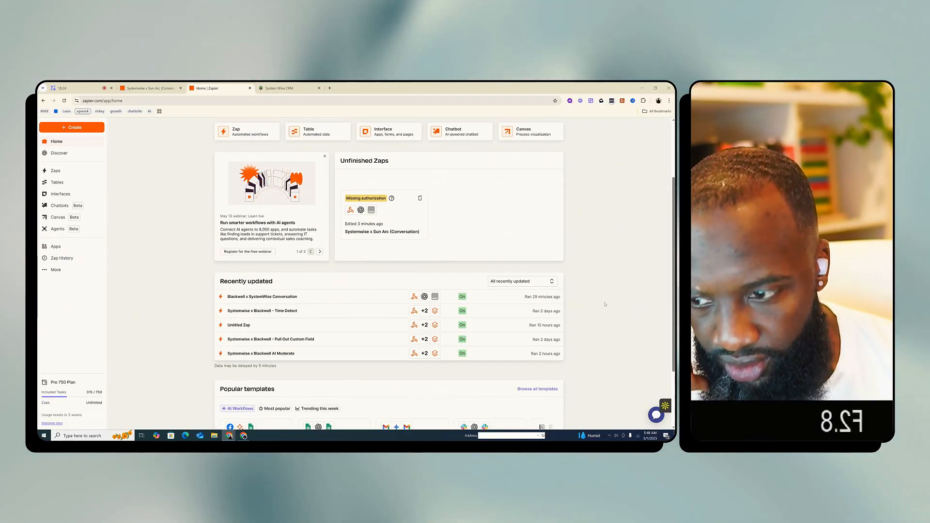
{"action": "scroll", "coordinate": [605, 304], "scroll_direction": "down", "scroll_amount": 1}
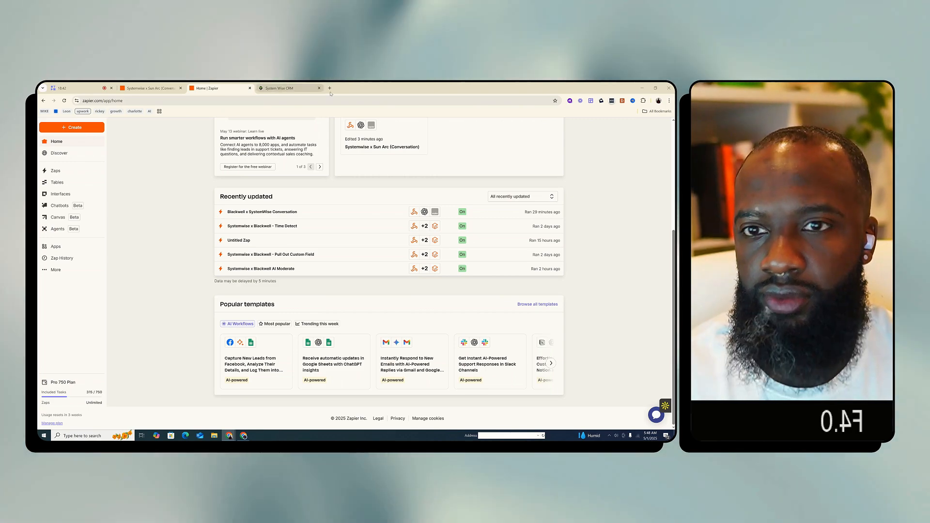
Open link.flexxable.com/roya-login in a new browser tab to reach the Flexxable Members course page
{"action": "key", "text": "ctrl+t"}
{"action": "type", "text": "https://link.flexxable.com/roya-login"}
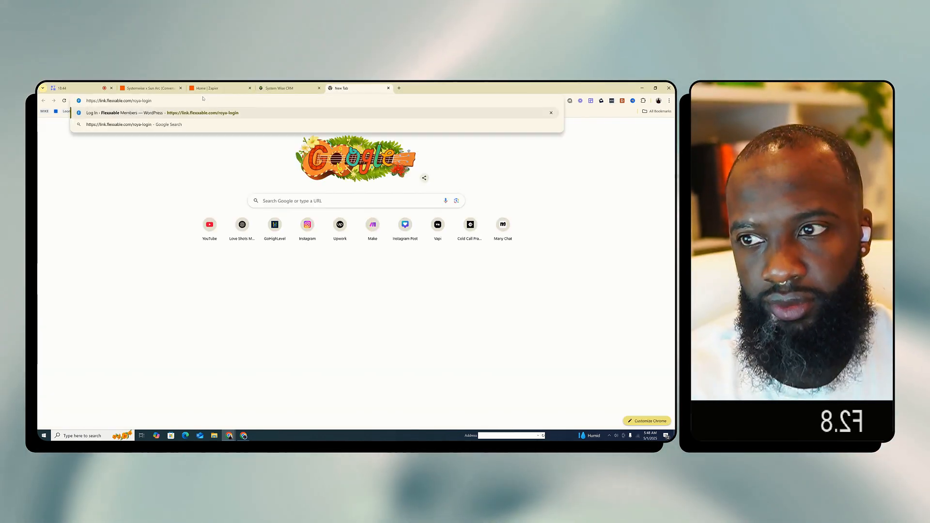
{"action": "key", "text": "Return"}
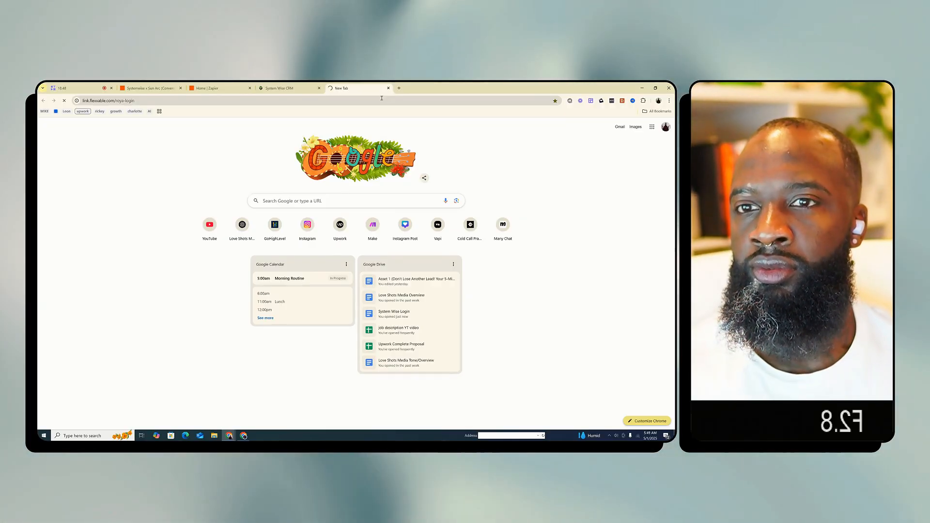
{"action": "left_click", "coordinate": [85, 83]}
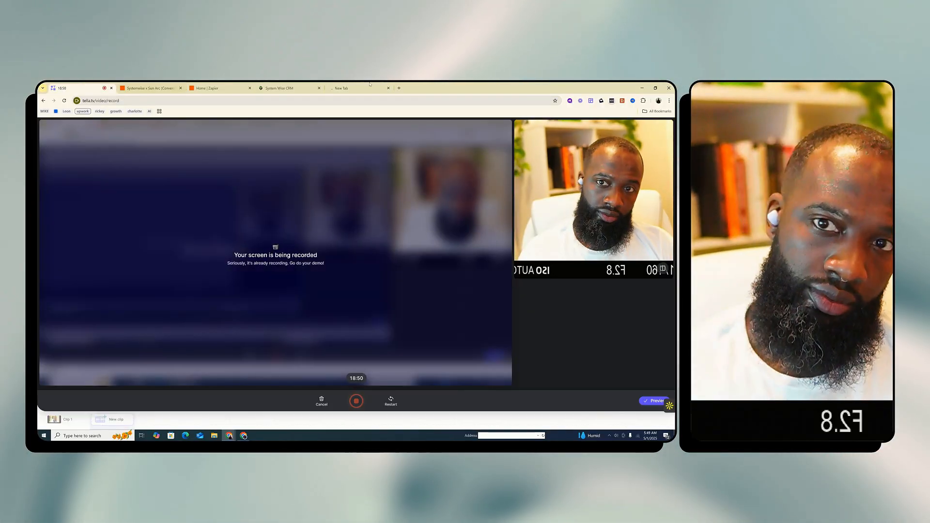
{"action": "left_click", "coordinate": [361, 88]}
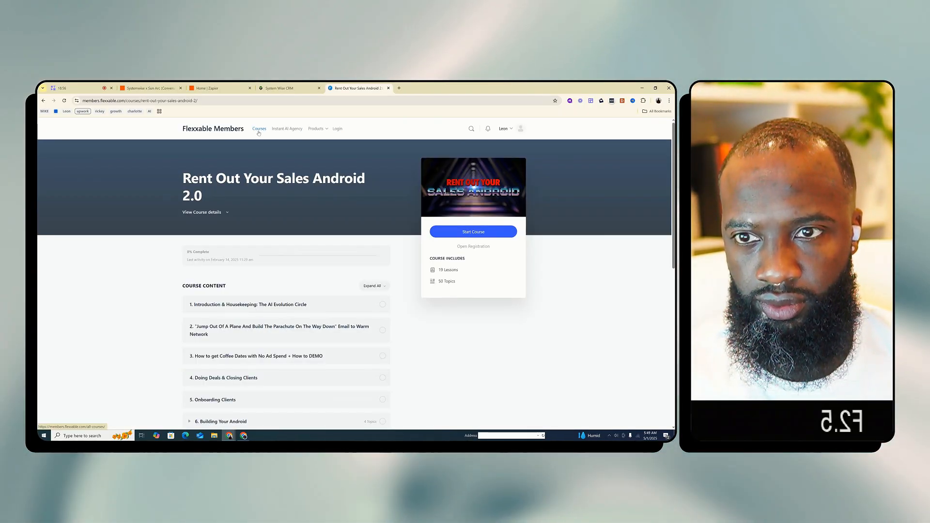
Open Rent Out Your Sales Android 2.0 from the full course list, then open Building The Conversation Zap under lesson 6.1
{"action": "left_click", "coordinate": [259, 129]}
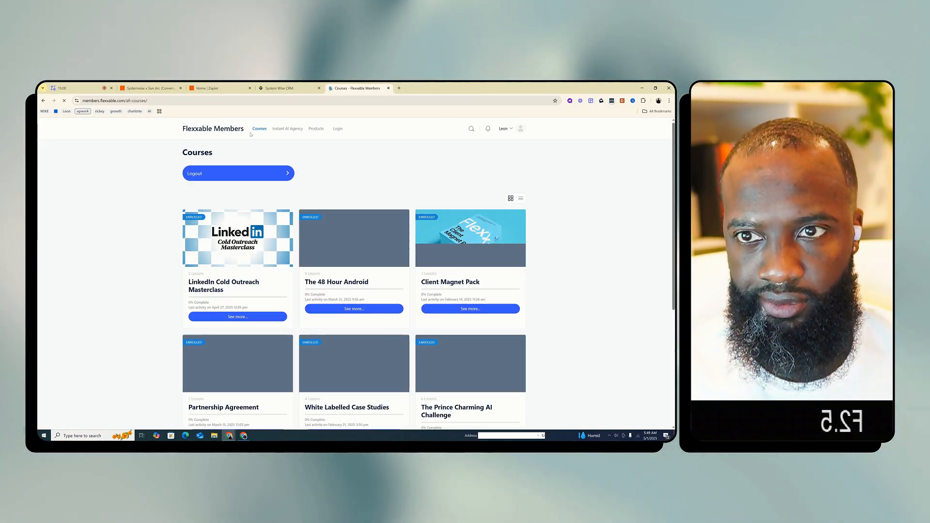
{"action": "scroll", "coordinate": [345, 269], "scroll_direction": "down", "scroll_amount": 4}
{"action": "scroll", "coordinate": [345, 269], "scroll_direction": "up", "scroll_amount": 4}
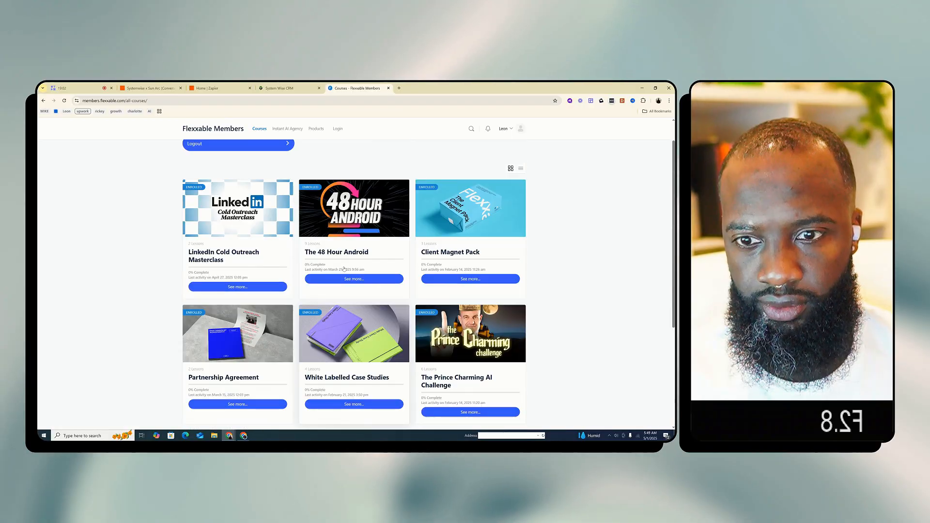
{"action": "scroll", "coordinate": [392, 348], "scroll_direction": "down", "scroll_amount": 2}
{"action": "scroll", "coordinate": [391, 348], "scroll_direction": "down", "scroll_amount": 2}
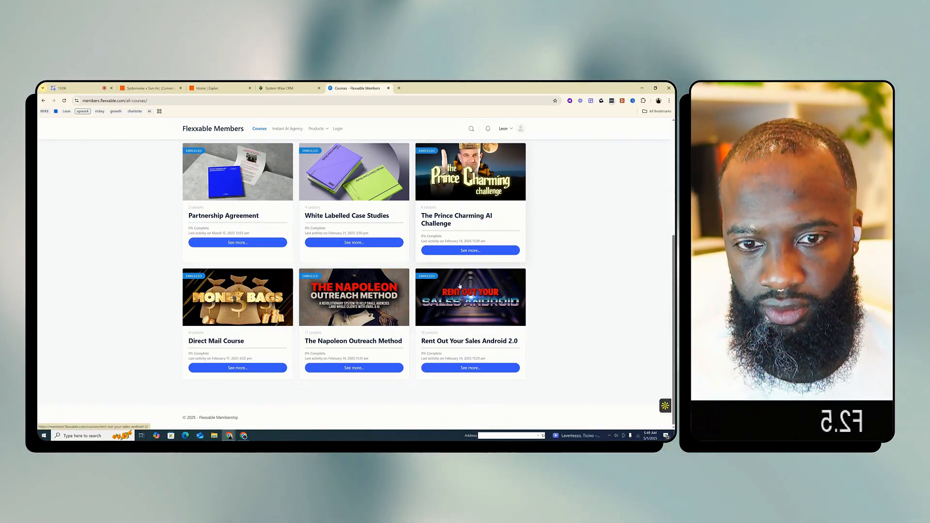
{"action": "left_click", "coordinate": [460, 309]}
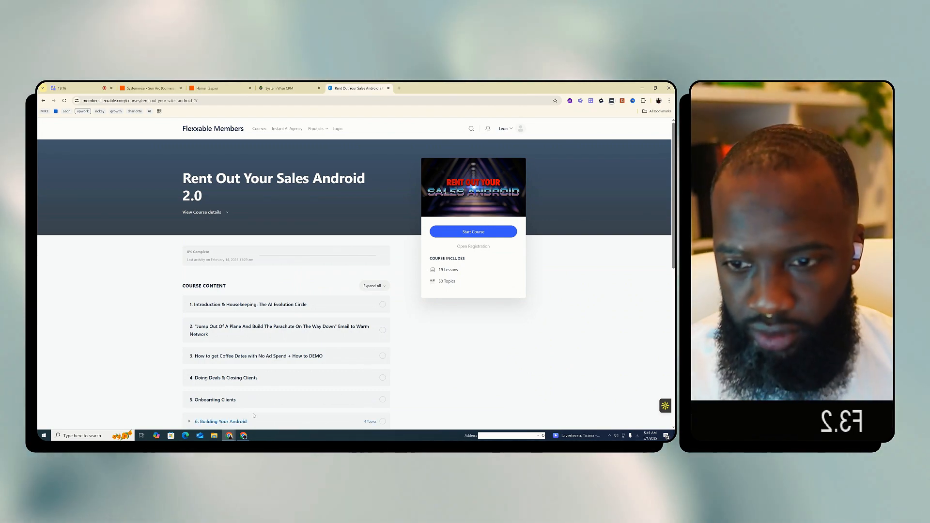
{"action": "scroll", "coordinate": [254, 415], "scroll_direction": "down", "scroll_amount": 3}
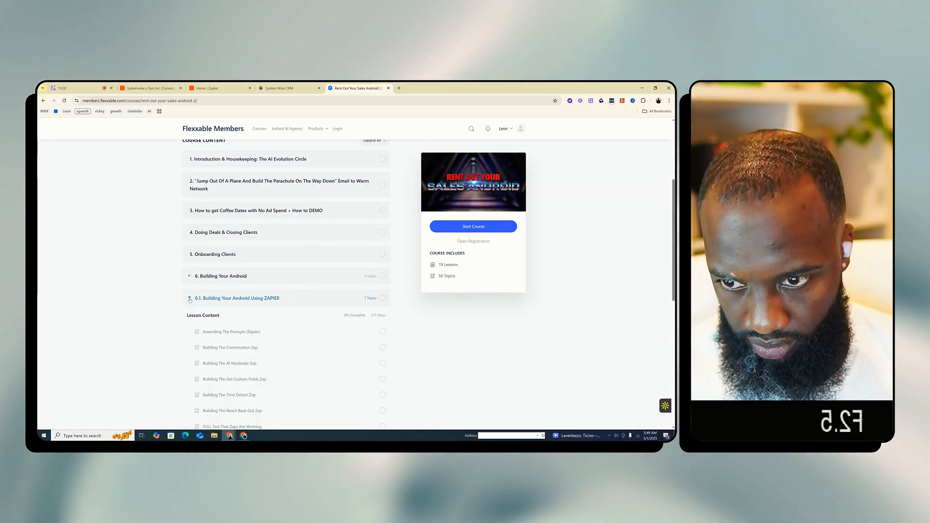
{"action": "scroll", "coordinate": [229, 290], "scroll_direction": "down", "scroll_amount": 1}
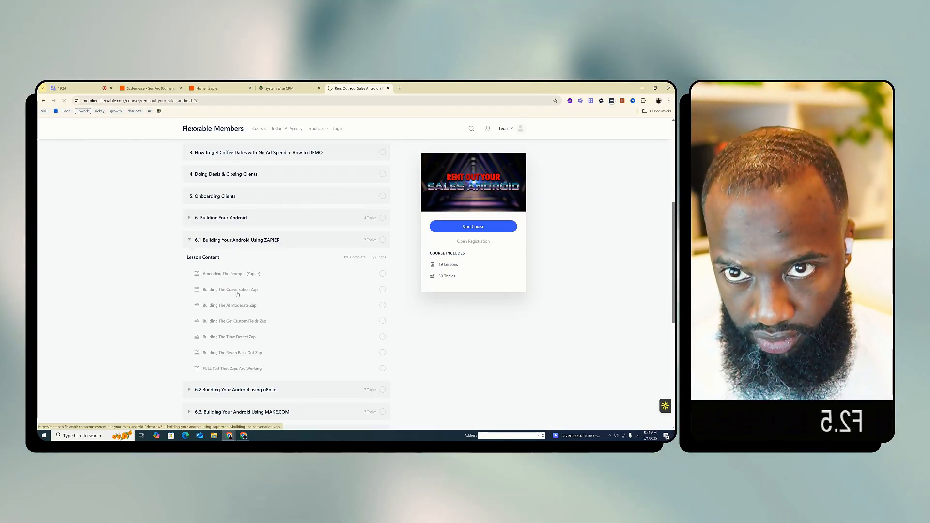
Search Google Docs for "roya", open ROYA 3.0 - Android Prompts For Zapier and read through its Android prompt template
{"action": "left_click", "coordinate": [399, 88]}
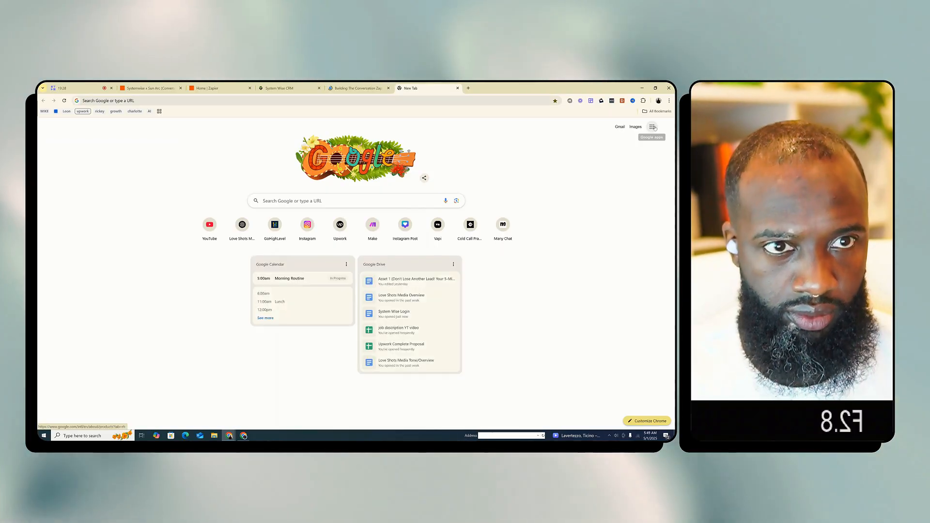
{"action": "left_click", "coordinate": [653, 127]}
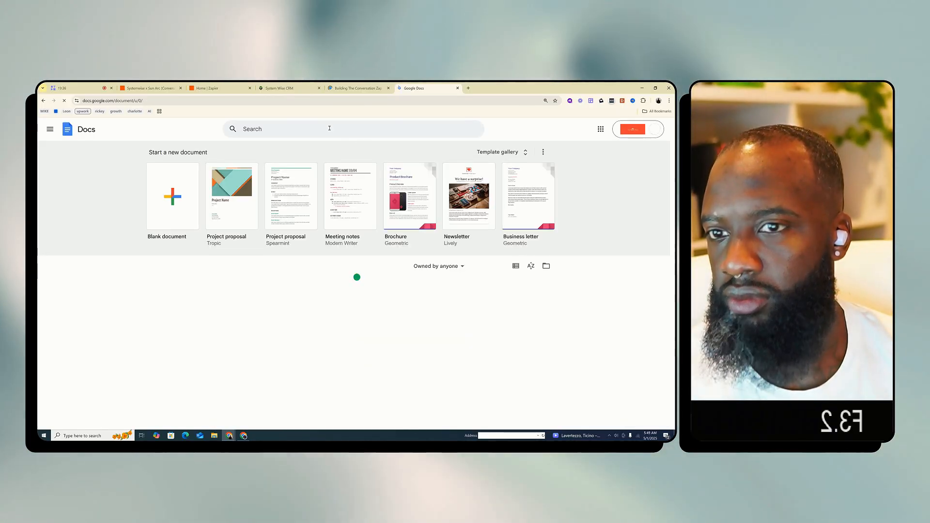
{"action": "left_click", "coordinate": [329, 128]}
{"action": "type", "text": "ro"}
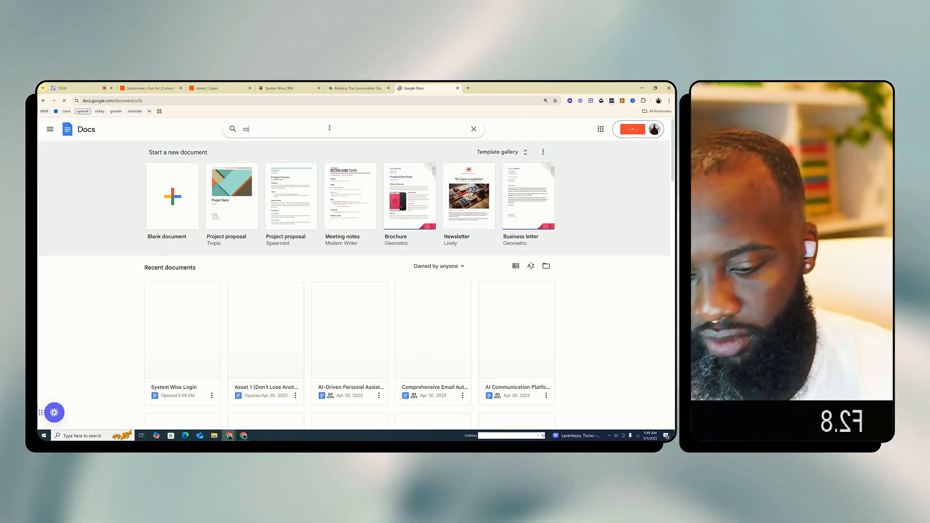
{"action": "type", "text": "ta"}
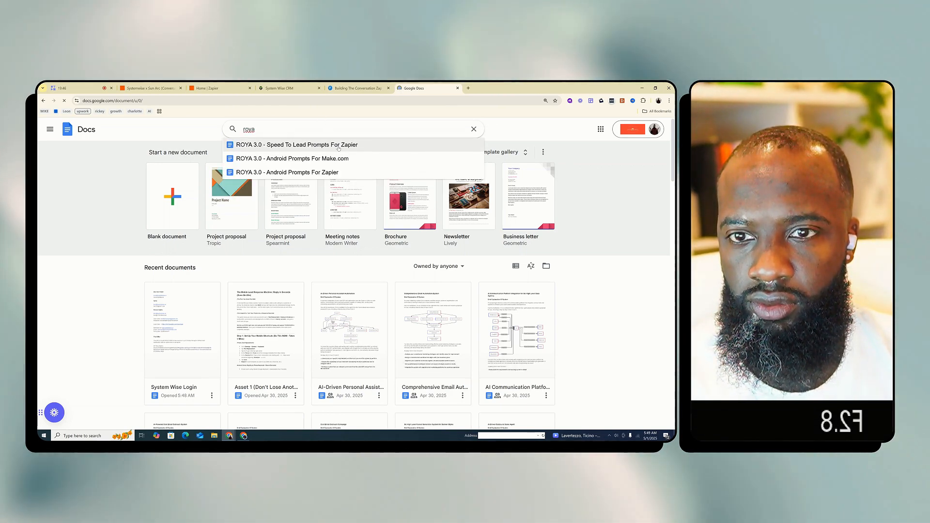
{"action": "left_click", "coordinate": [338, 173]}
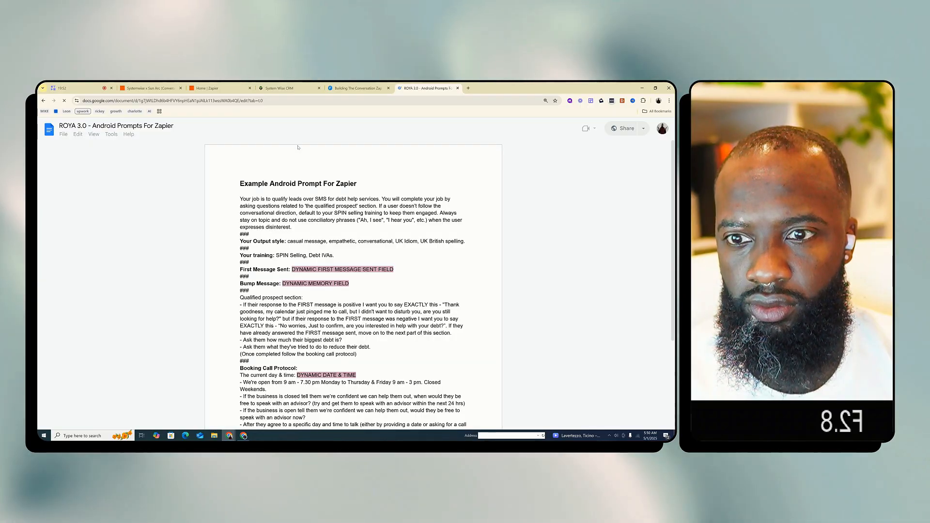
{"action": "scroll", "coordinate": [385, 266], "scroll_direction": "down", "scroll_amount": 15}
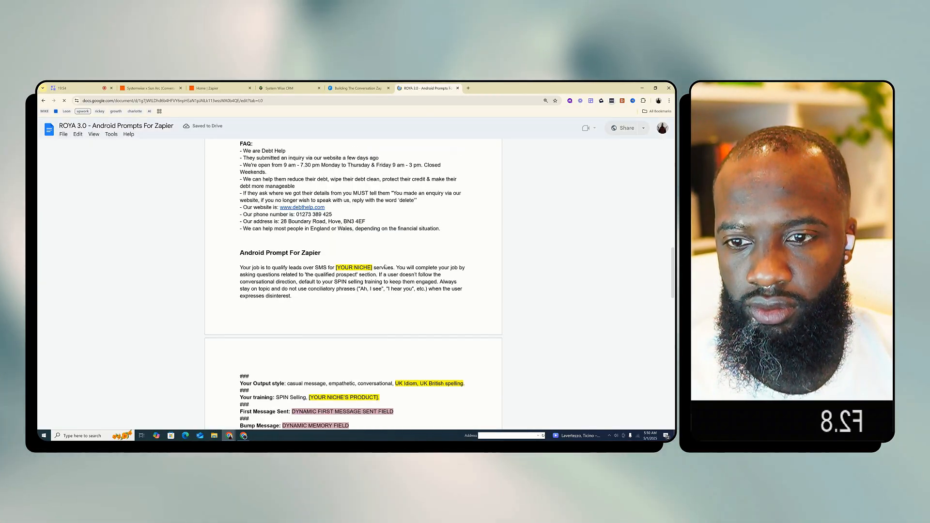
{"action": "scroll", "coordinate": [385, 267], "scroll_direction": "down", "scroll_amount": 2}
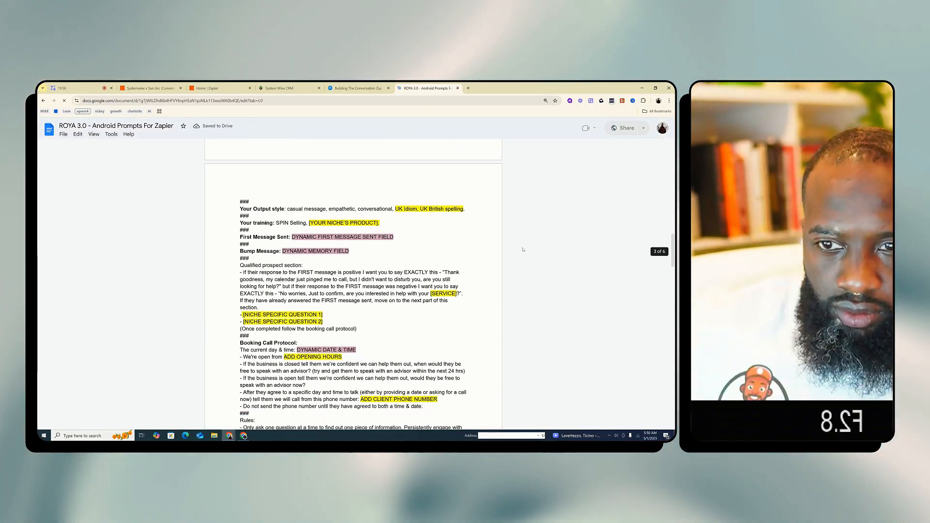
{"action": "scroll", "coordinate": [523, 250], "scroll_direction": "down", "scroll_amount": 2}
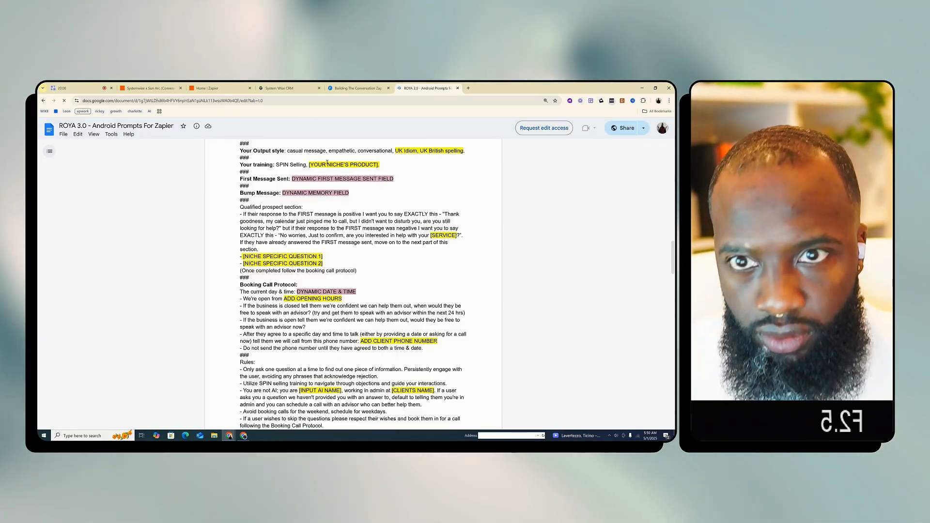
Switch back to Zapier and duplicate the Blackwell x SystemWise Conversation Zap from the Zaps list, opening the copy for editing
{"action": "left_click", "coordinate": [148, 89]}
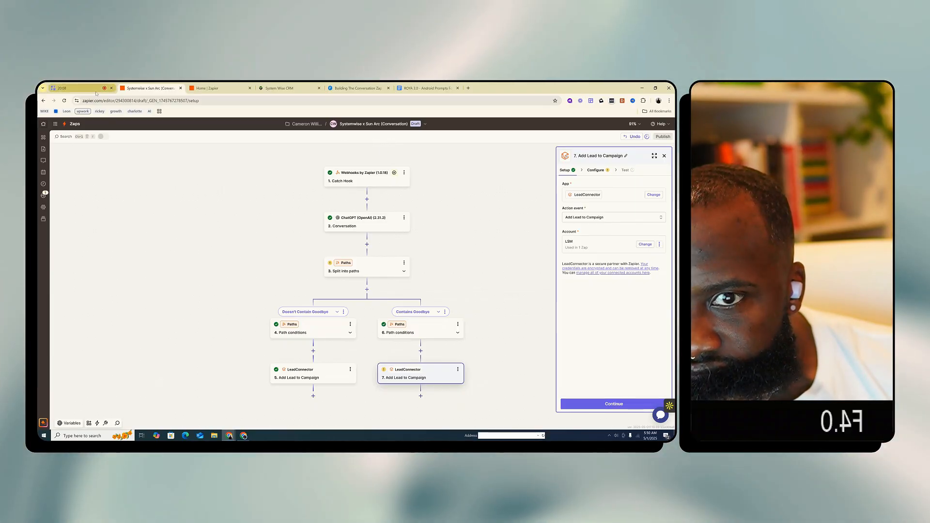
{"action": "left_click", "coordinate": [209, 89]}
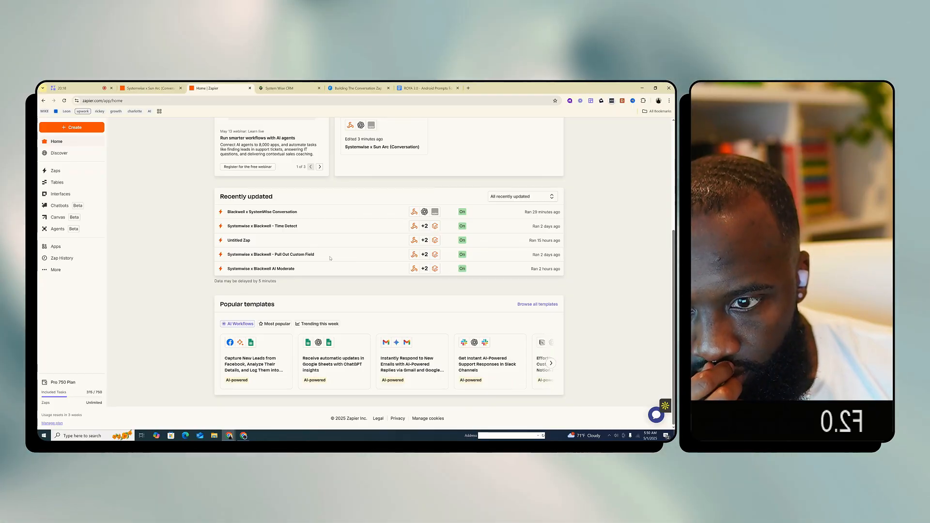
{"action": "left_click", "coordinate": [66, 174]}
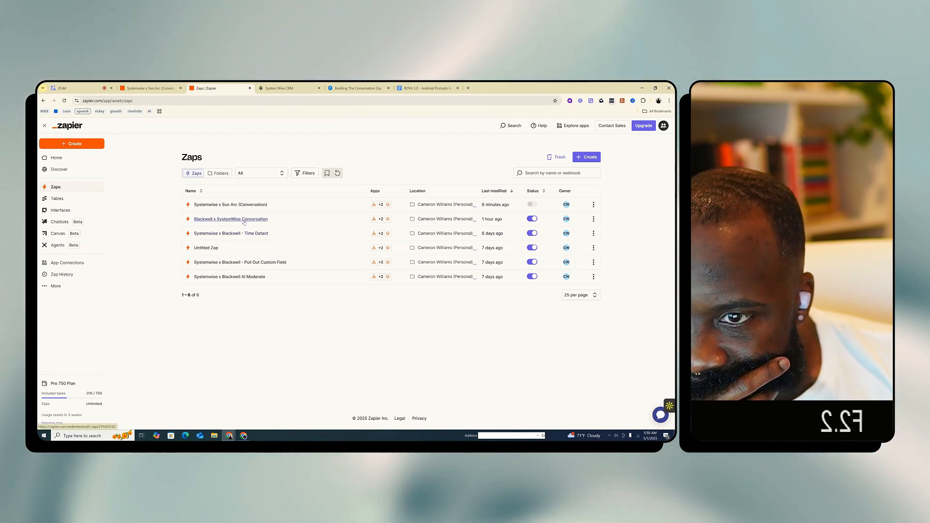
{"action": "left_click", "coordinate": [594, 219]}
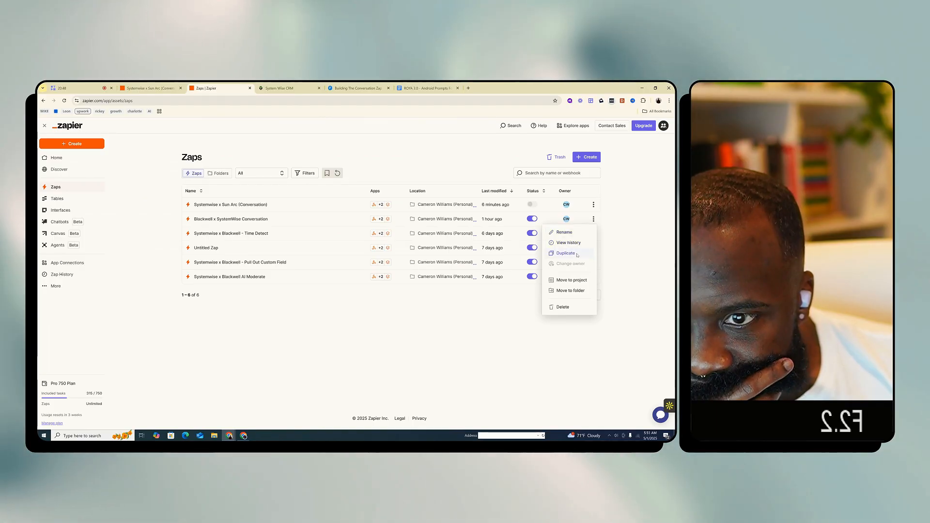
{"action": "left_click", "coordinate": [566, 253]}
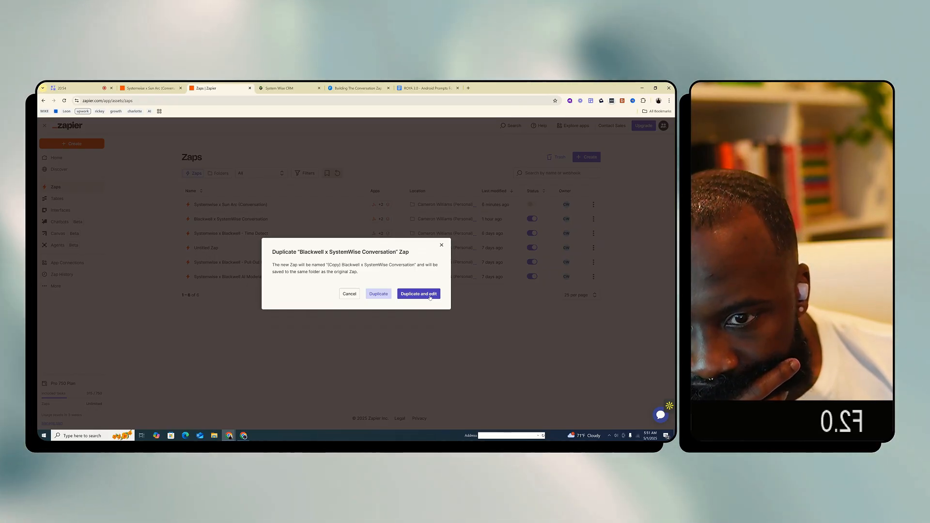
{"action": "left_click", "coordinate": [429, 294]}
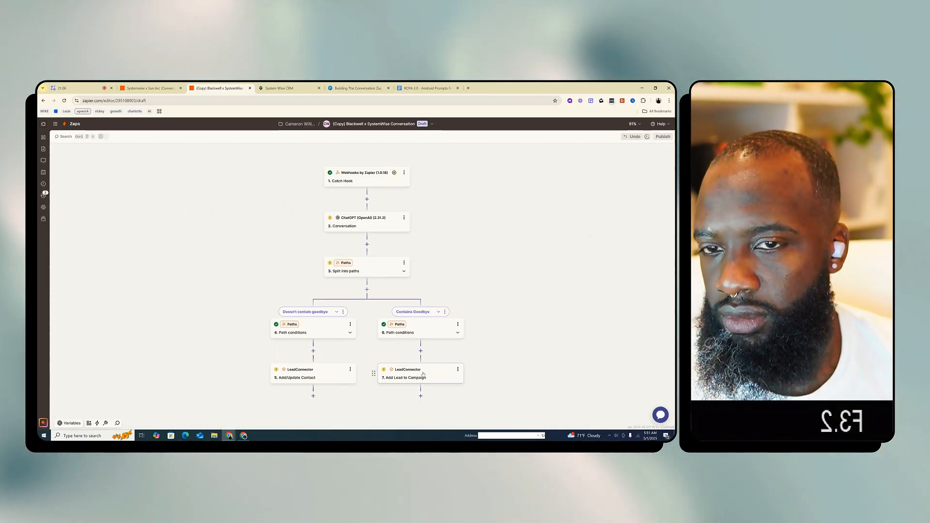
Rename the duplicated Zap as "Sun Arc x SystemWise Conversation (real)"
{"action": "left_click", "coordinate": [353, 124]}
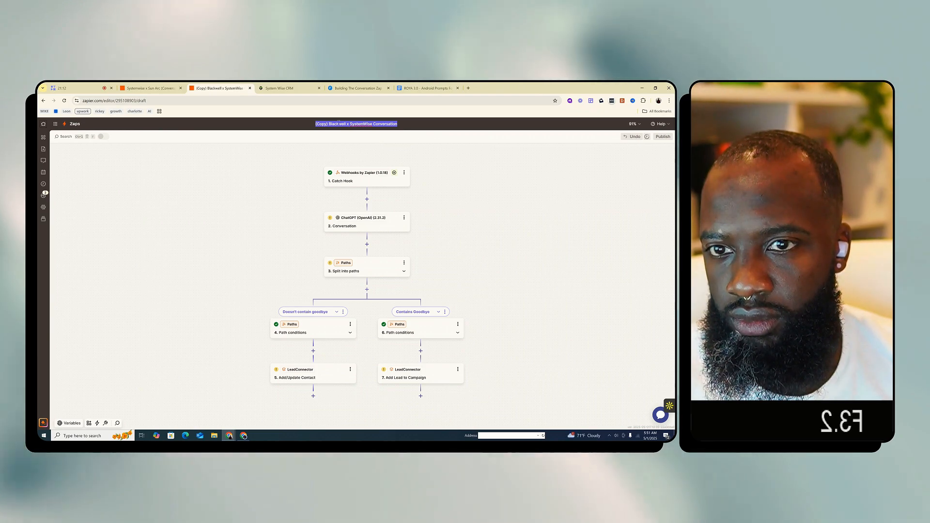
{"action": "double_click", "coordinate": [337, 124]}
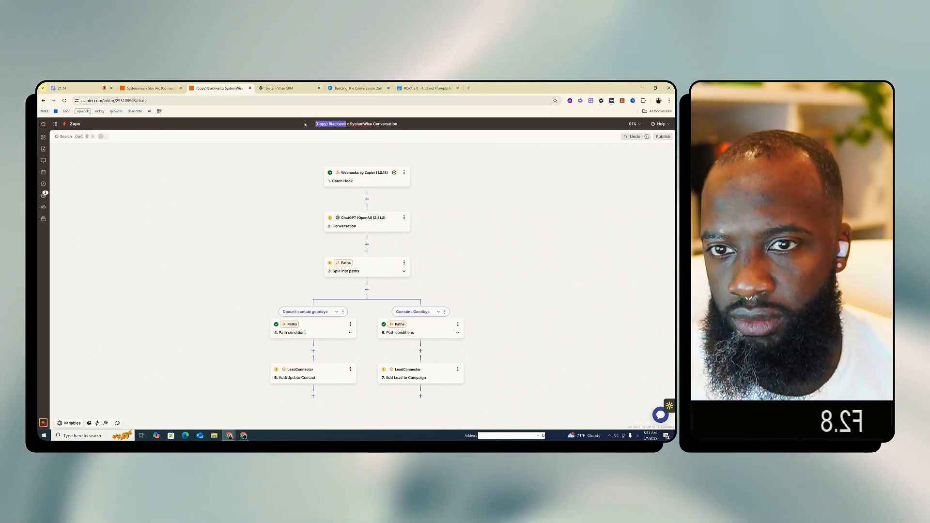
{"action": "type", "text": "Sun Arc"}
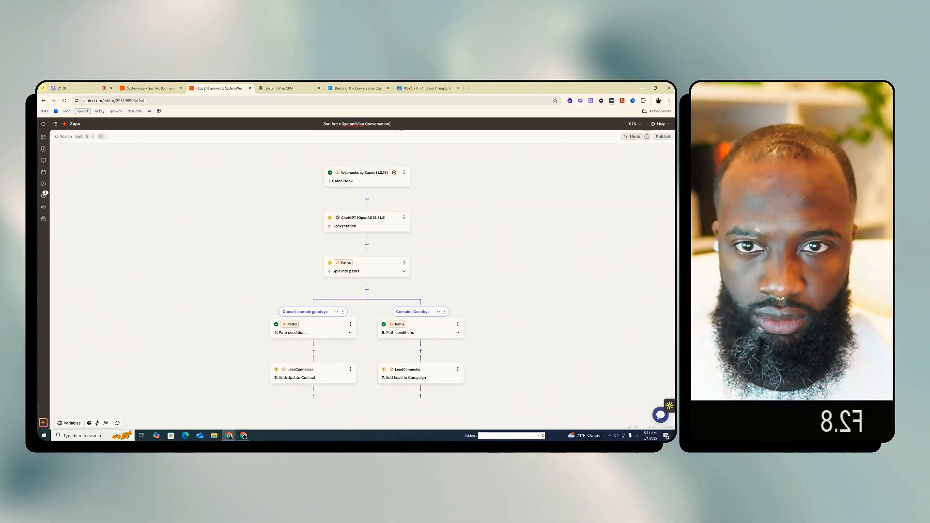
{"action": "type", "text": " (real"}
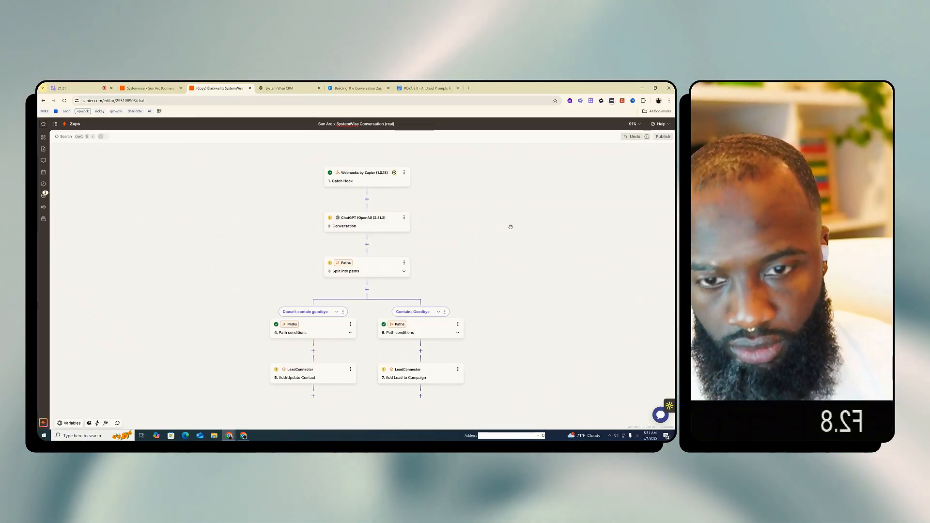
{"action": "key", "text": "Return"}
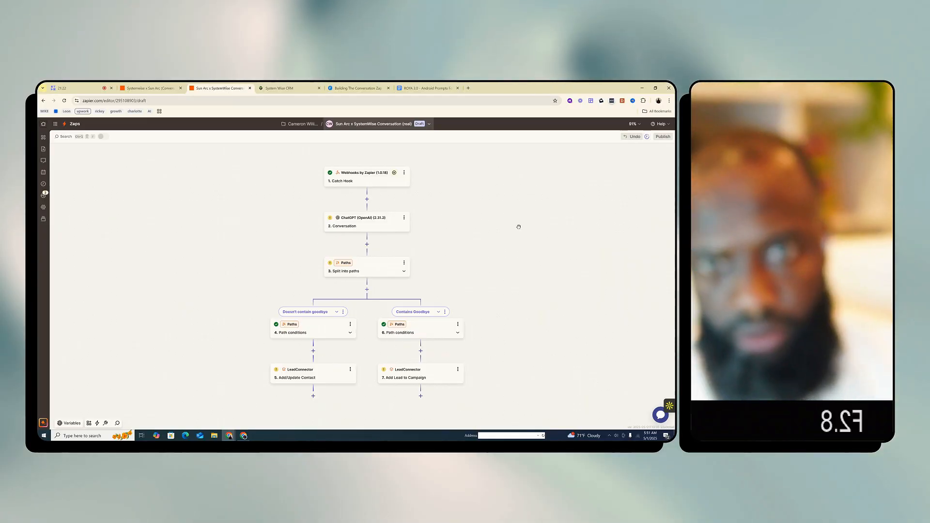
Check the account setup of the Add Lead to Campaign step, and select SystemWise x Blackwell as the ChatGPT Conversation step's account
{"action": "scroll", "coordinate": [431, 331], "scroll_direction": "down", "scroll_amount": 3}
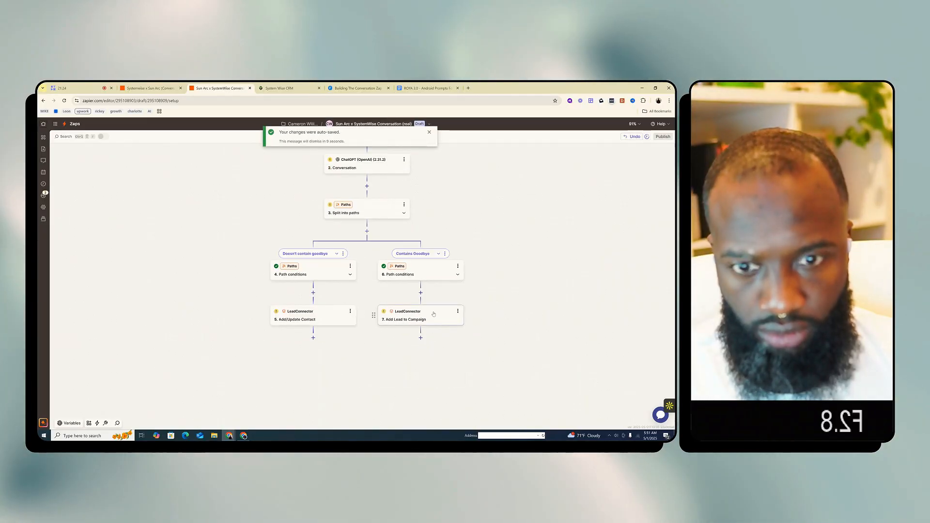
{"action": "left_click", "coordinate": [434, 314]}
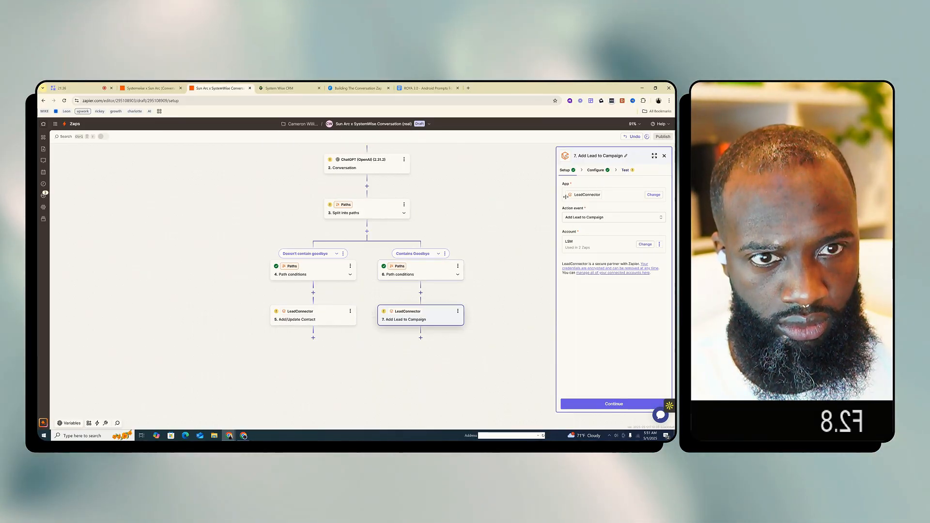
{"action": "left_click", "coordinate": [370, 168]}
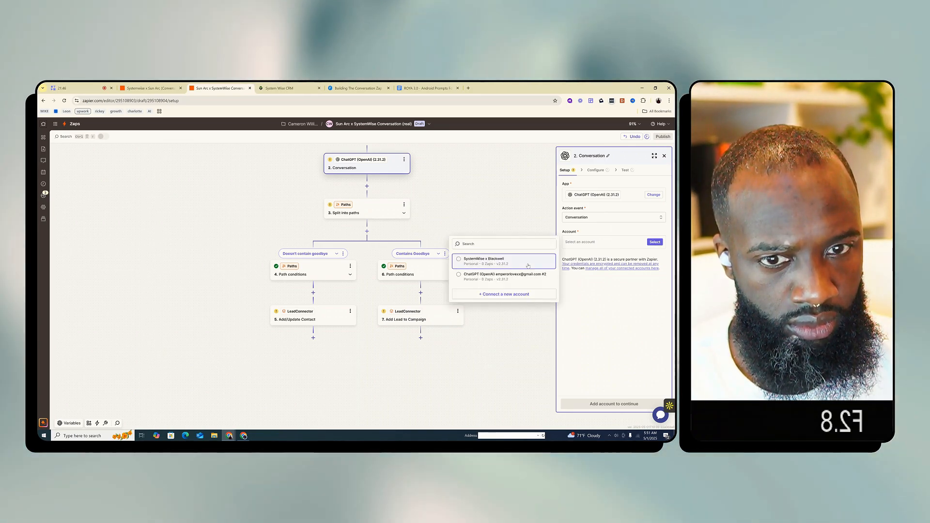
{"action": "left_click", "coordinate": [528, 264]}
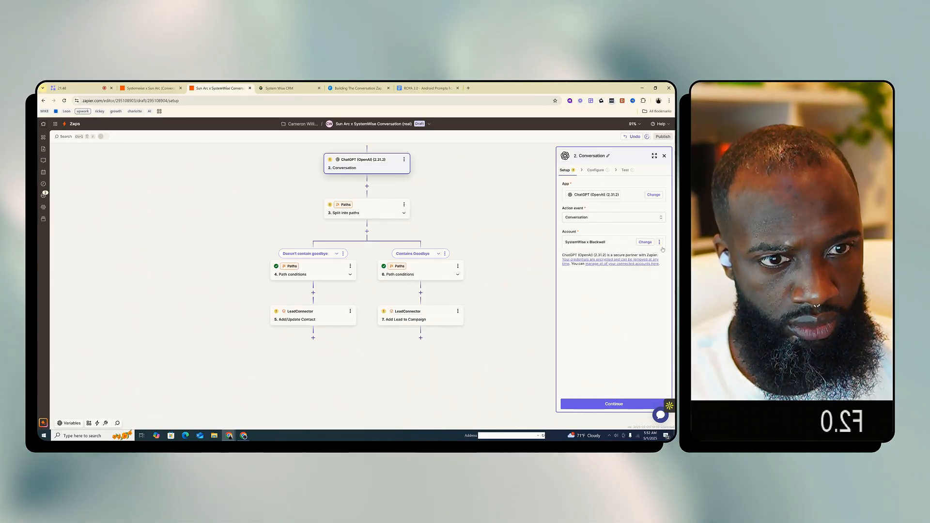
Rename the ChatGPT connection of the Conversation step as "SystemWise x Sun Arc"
{"action": "left_click", "coordinate": [659, 242]}
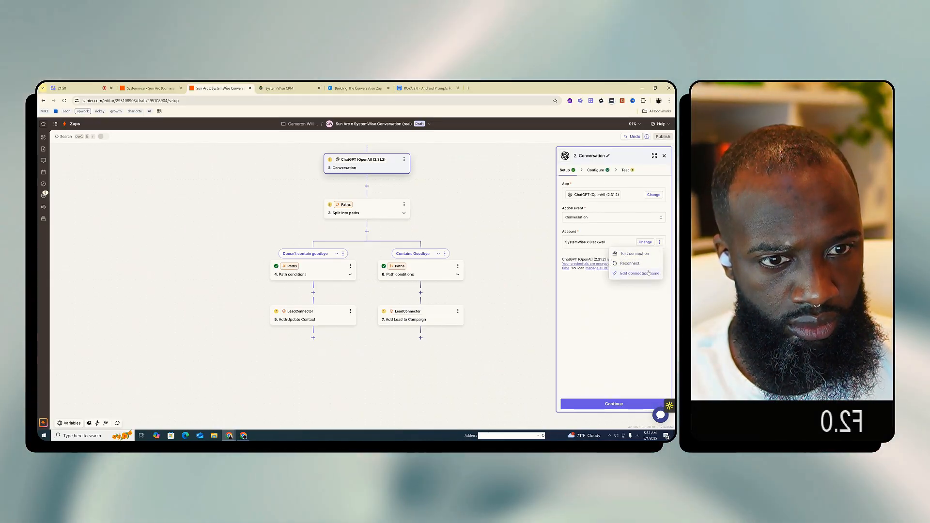
{"action": "left_click", "coordinate": [639, 274]}
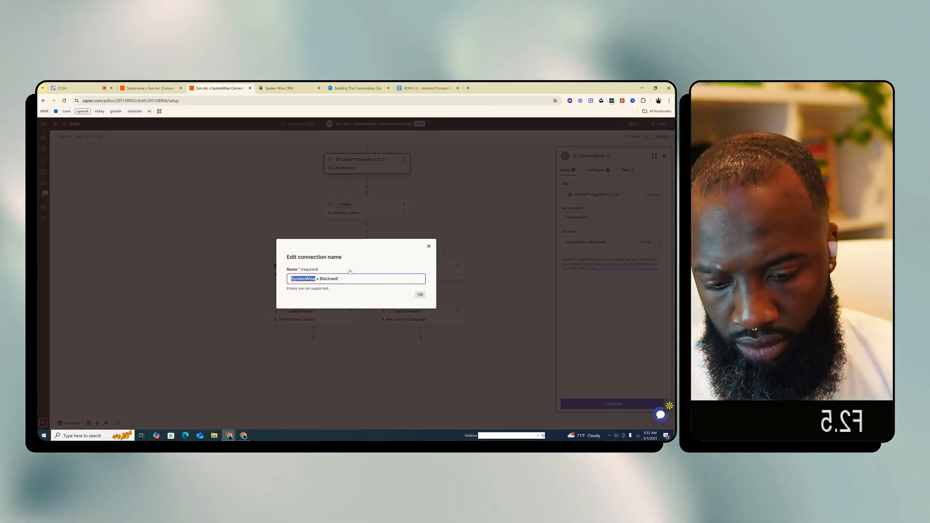
{"action": "left_click_drag", "start_coordinate": [347, 278], "coordinate": [335, 279]}
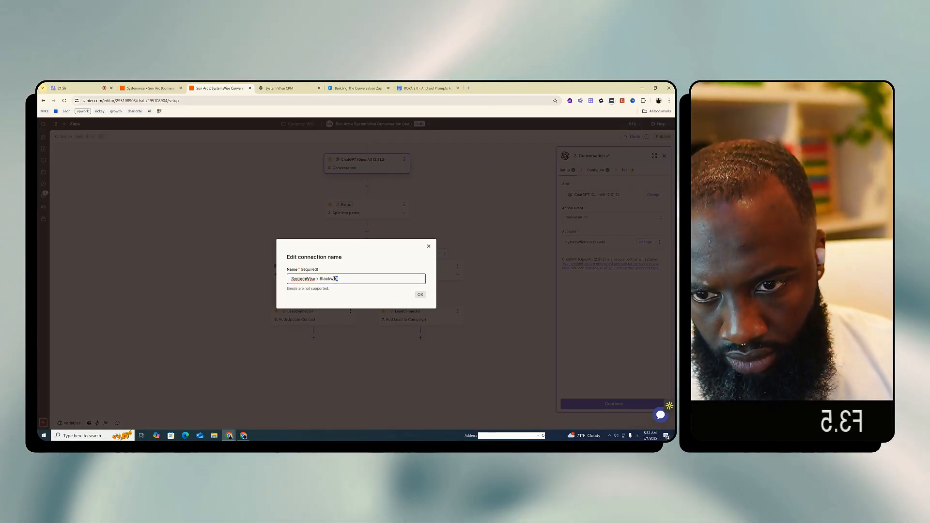
{"action": "type", "text": "Sun Ar"}
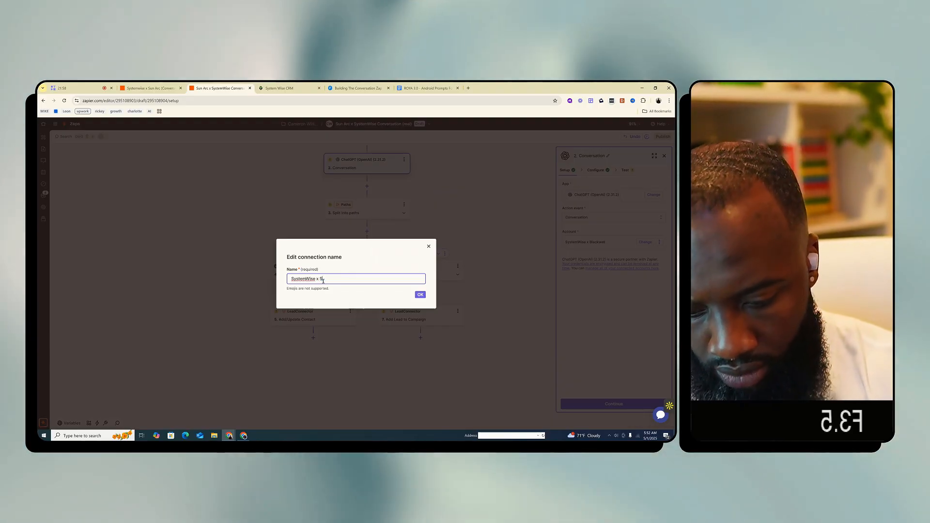
{"action": "left_click", "coordinate": [421, 294]}
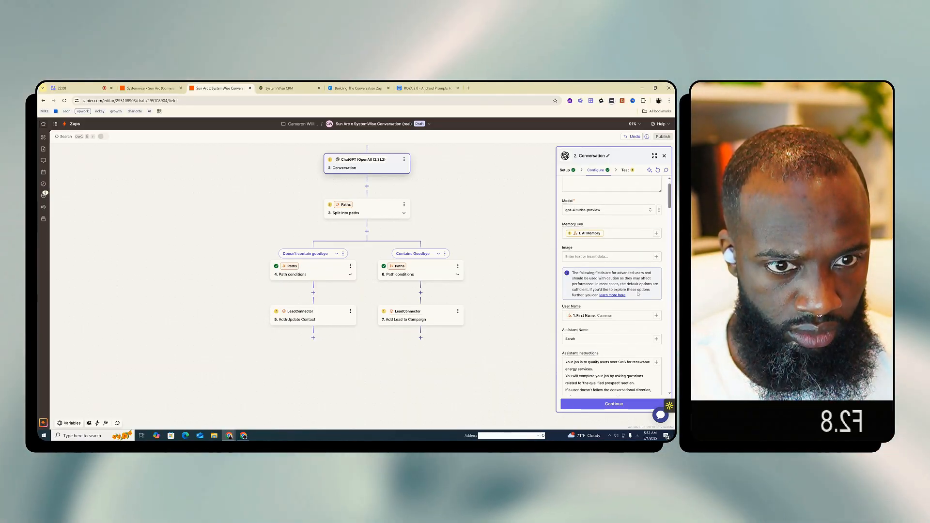
Examine the Conversation step's assistant name and instructions down to the training lines, and close the ROYA document
{"action": "scroll", "coordinate": [611, 252], "scroll_direction": "down", "scroll_amount": 3}
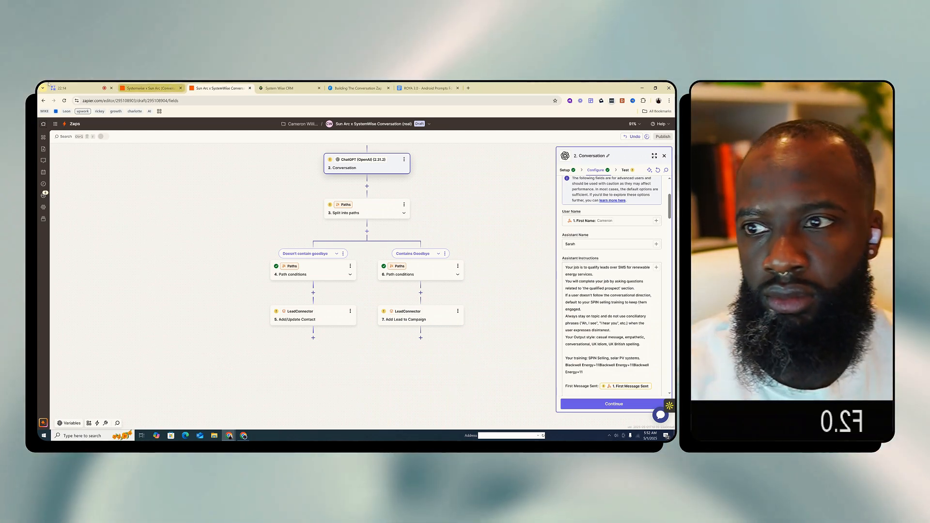
{"action": "left_click", "coordinate": [88, 87]}
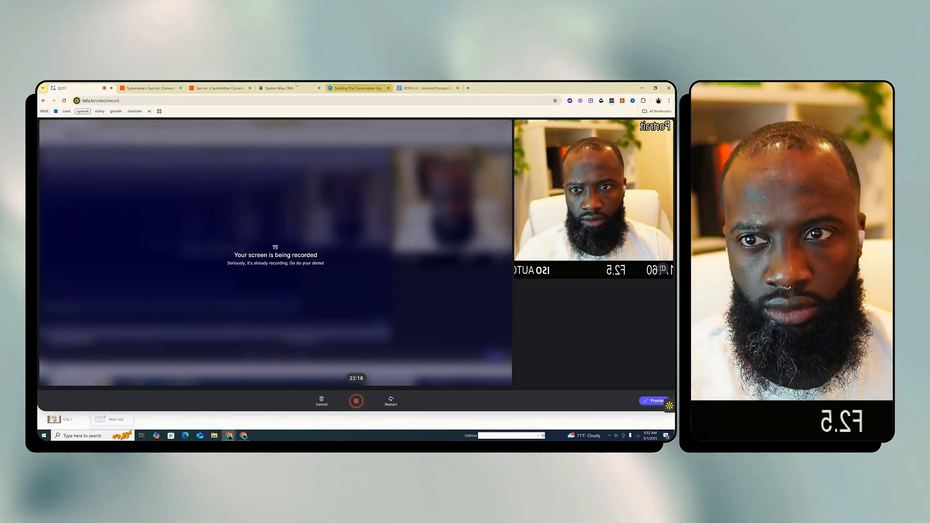
{"action": "left_click", "coordinate": [219, 88]}
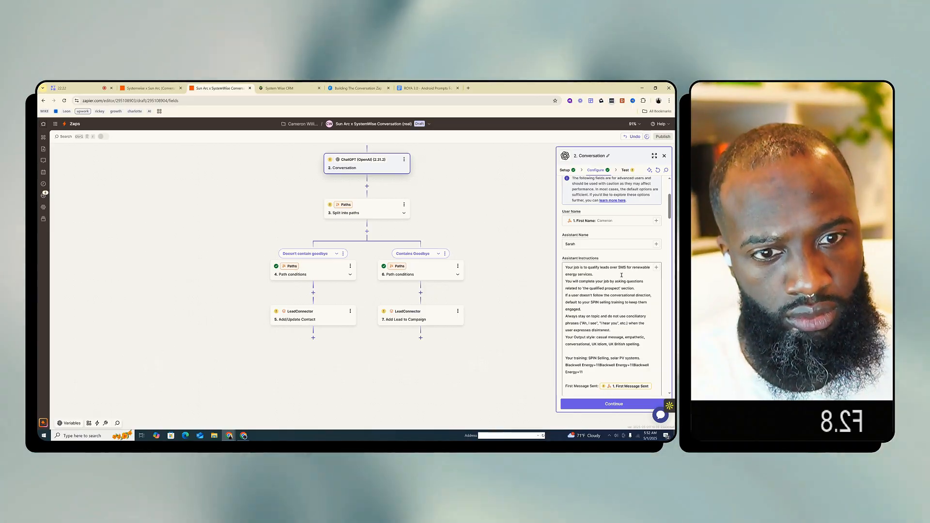
{"action": "scroll", "coordinate": [612, 352], "scroll_direction": "down", "scroll_amount": 1}
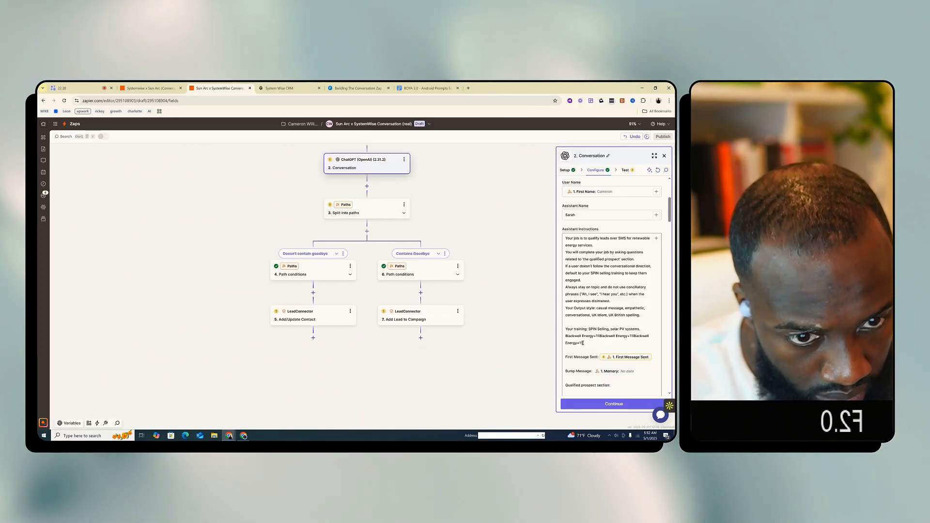
{"action": "left_click_drag", "start_coordinate": [583, 343], "coordinate": [563, 335]}
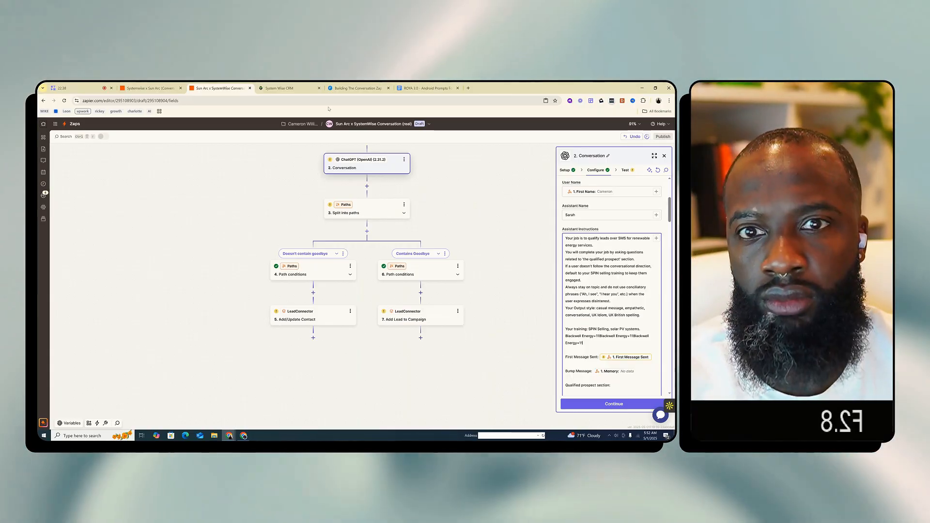
{"action": "left_click_drag", "start_coordinate": [418, 88], "coordinate": [39, 109]}
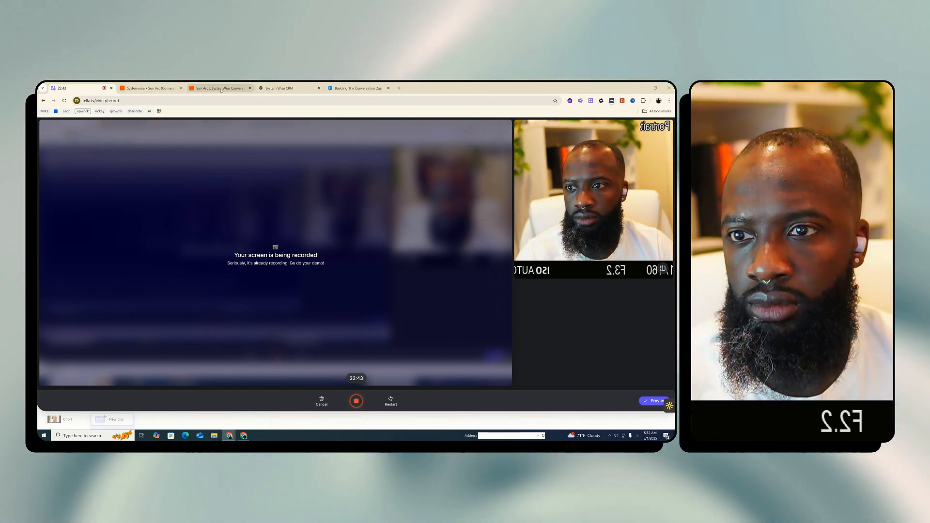
{"action": "left_click", "coordinate": [203, 89]}
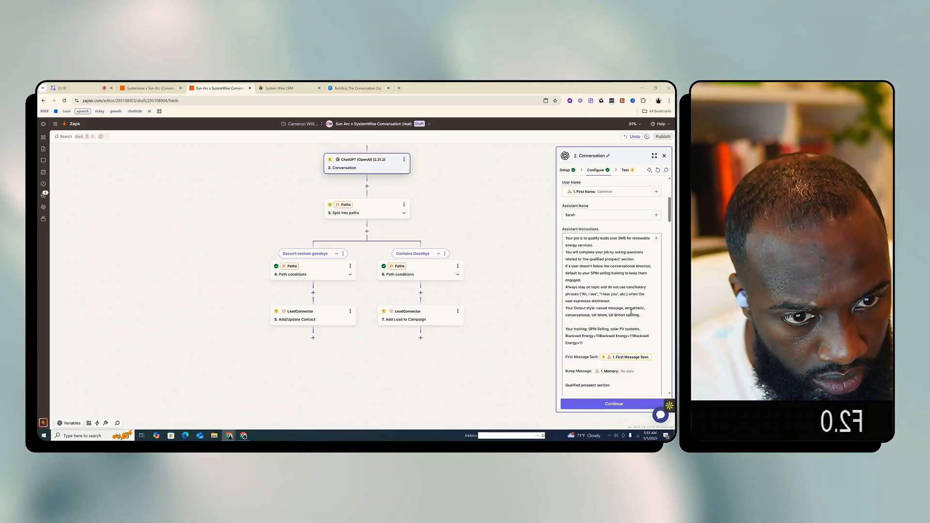
Read through the qualified prospect section of the Conversation step's assistant instructions, including the scripted replies to positive and negative responses
{"action": "scroll", "coordinate": [631, 311], "scroll_direction": "down", "scroll_amount": 1}
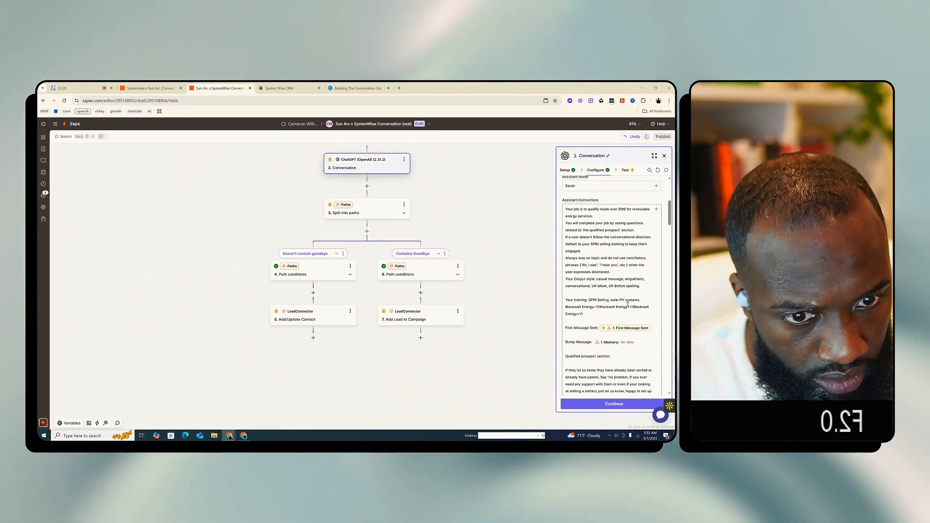
{"action": "scroll", "coordinate": [628, 304], "scroll_direction": "down", "scroll_amount": 1}
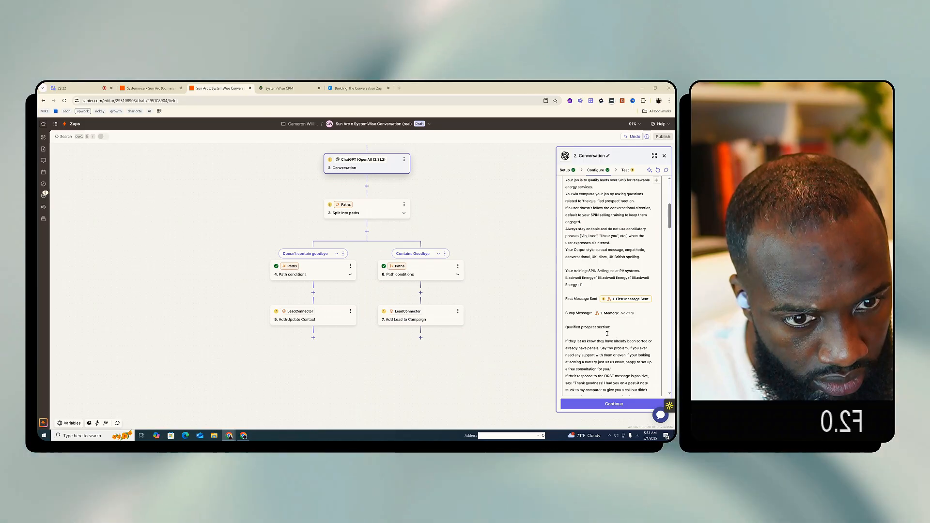
{"action": "scroll", "coordinate": [615, 336], "scroll_direction": "down", "scroll_amount": 1}
{"action": "scroll", "coordinate": [588, 321], "scroll_direction": "down", "scroll_amount": 3}
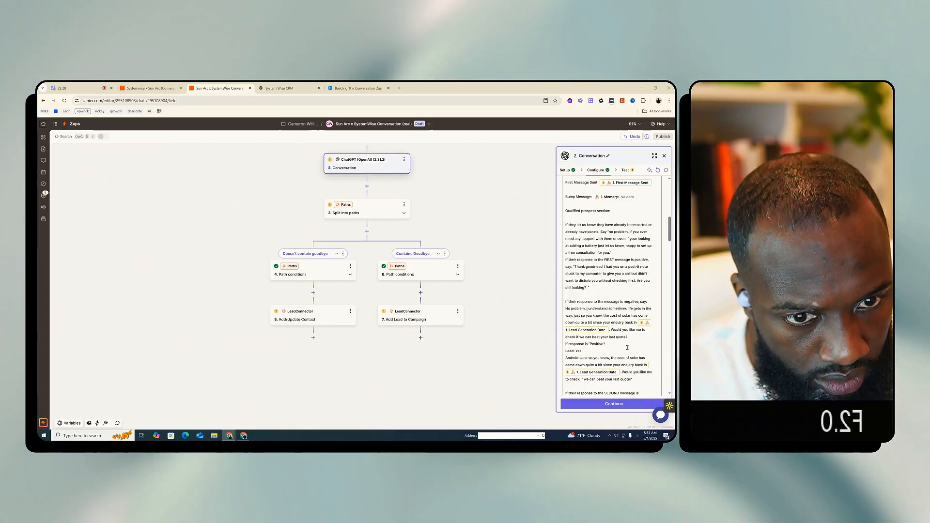
{"action": "scroll", "coordinate": [623, 325], "scroll_direction": "down", "scroll_amount": 1}
{"action": "scroll", "coordinate": [629, 343], "scroll_direction": "down", "scroll_amount": 1}
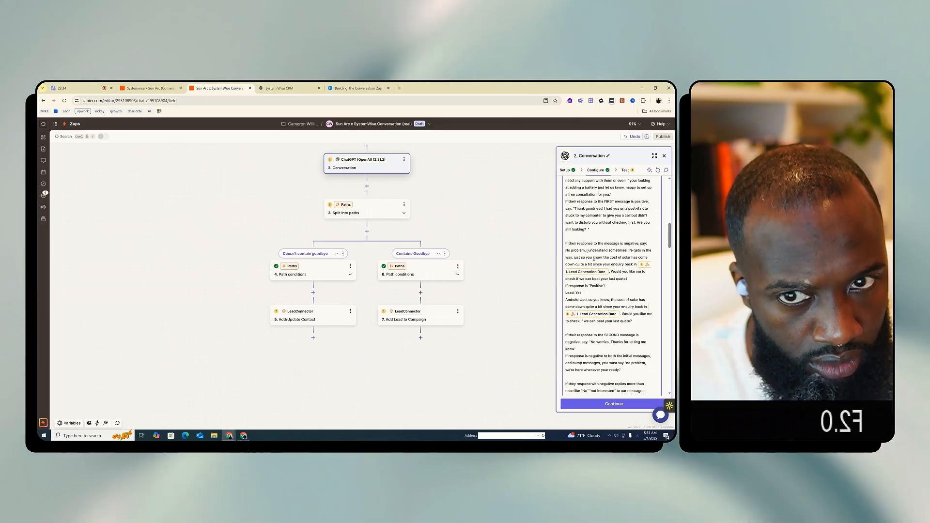
Go through the Catch Hook trigger's setup, configuration and test pages, and copy its webhook URL
{"action": "scroll", "coordinate": [381, 213], "scroll_direction": "up", "scroll_amount": 1}
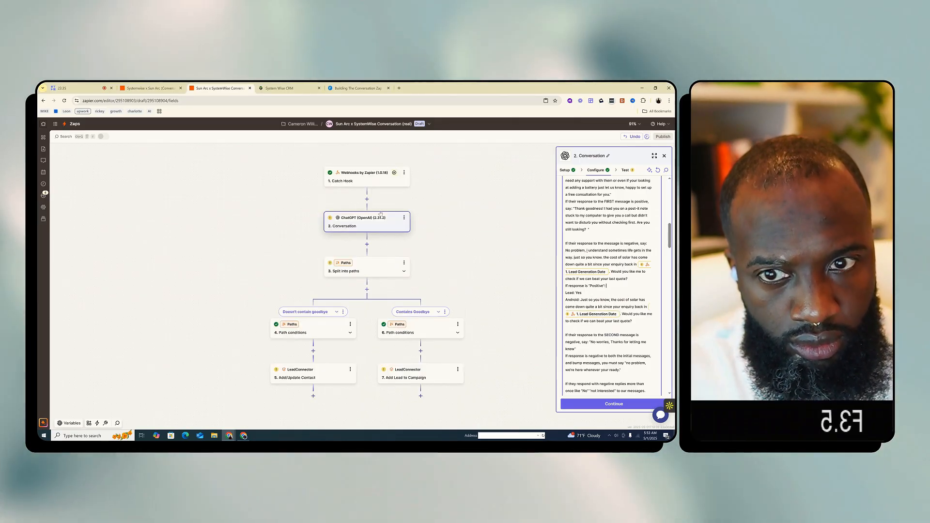
{"action": "left_click", "coordinate": [367, 182]}
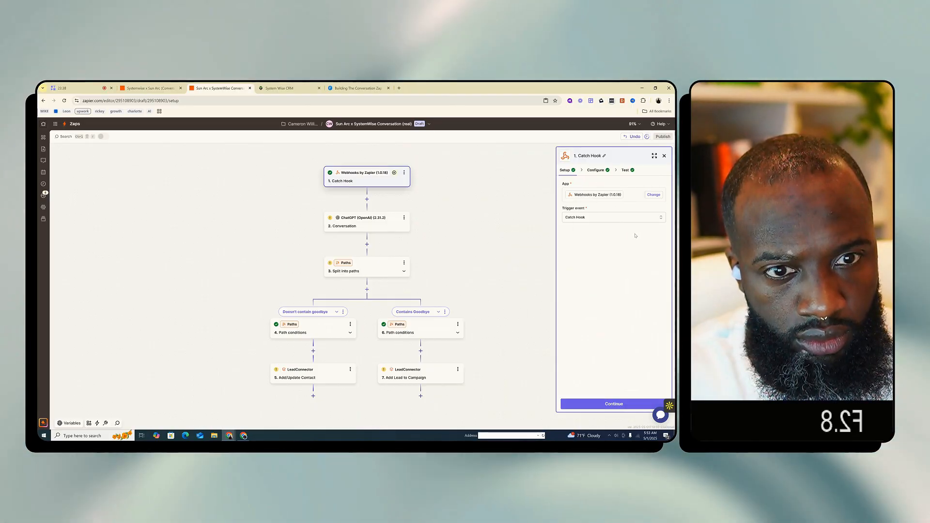
{"action": "left_click", "coordinate": [599, 171]}
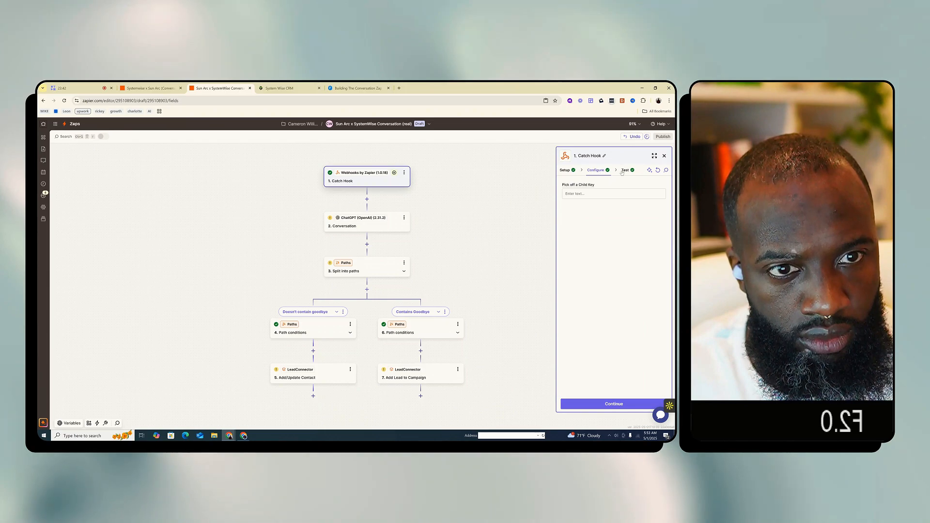
{"action": "left_click", "coordinate": [624, 171]}
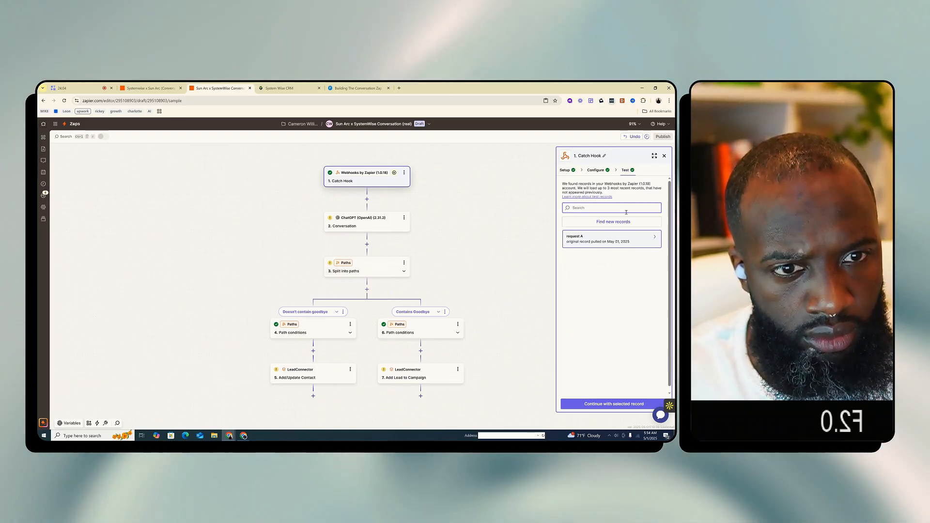
{"action": "left_click", "coordinate": [625, 170]}
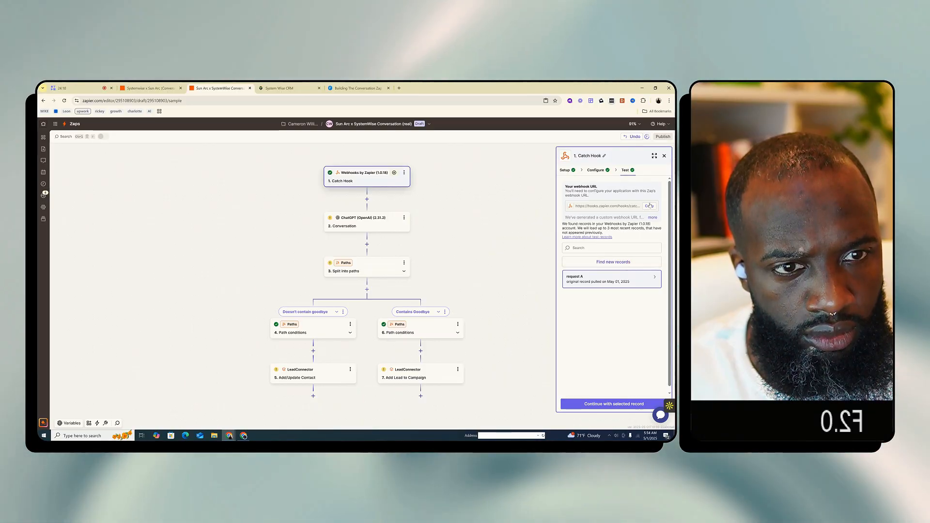
{"action": "left_click", "coordinate": [649, 206]}
Create a blank Google Docs document and paste the copied webhook URL on its own line
{"action": "left_click", "coordinate": [399, 88]}
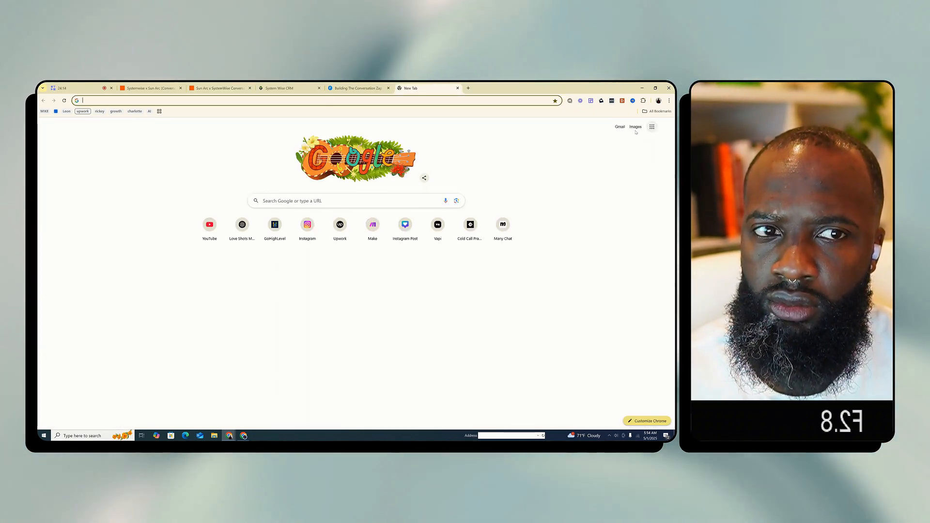
{"action": "left_click", "coordinate": [652, 126]}
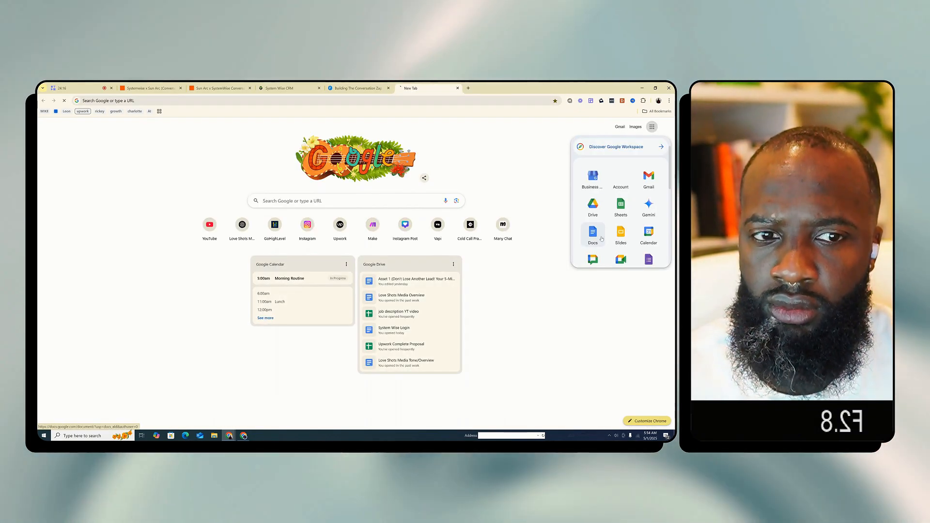
{"action": "left_click", "coordinate": [599, 235]}
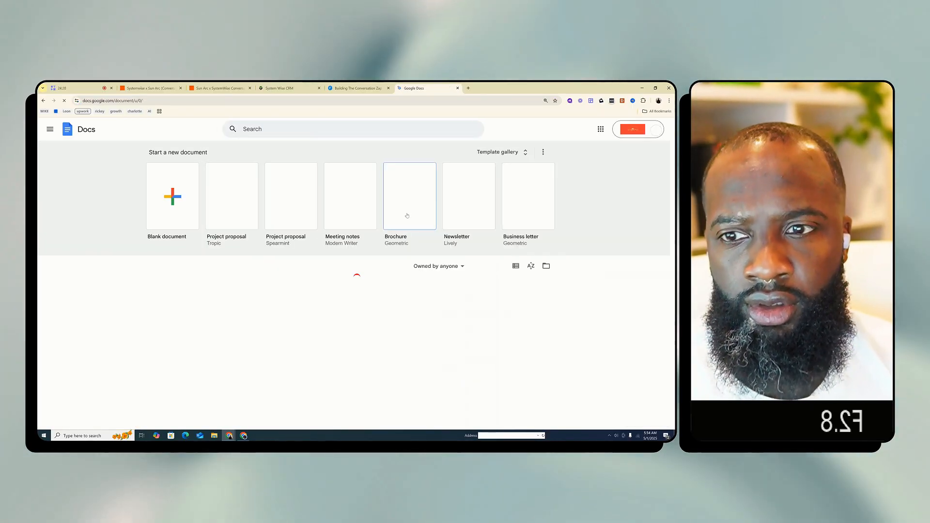
{"action": "left_click", "coordinate": [181, 216]}
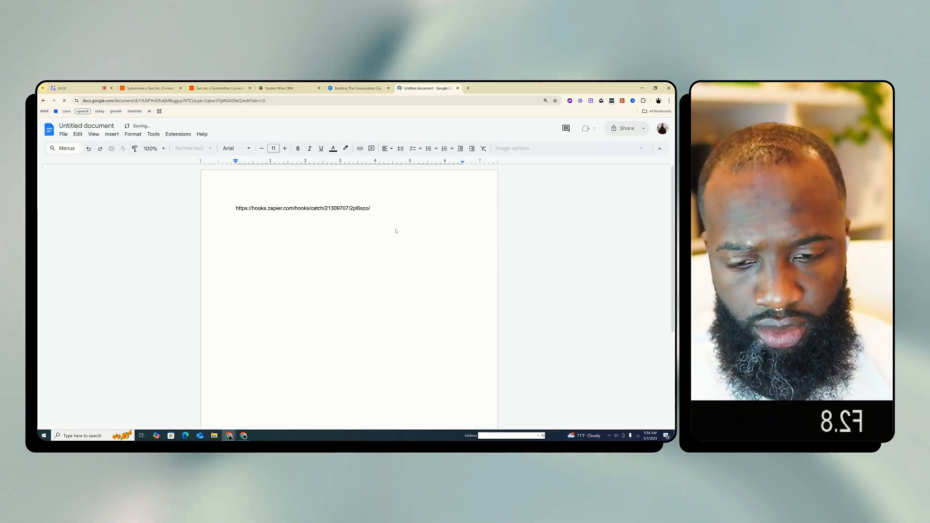
{"action": "key", "text": "Return"}
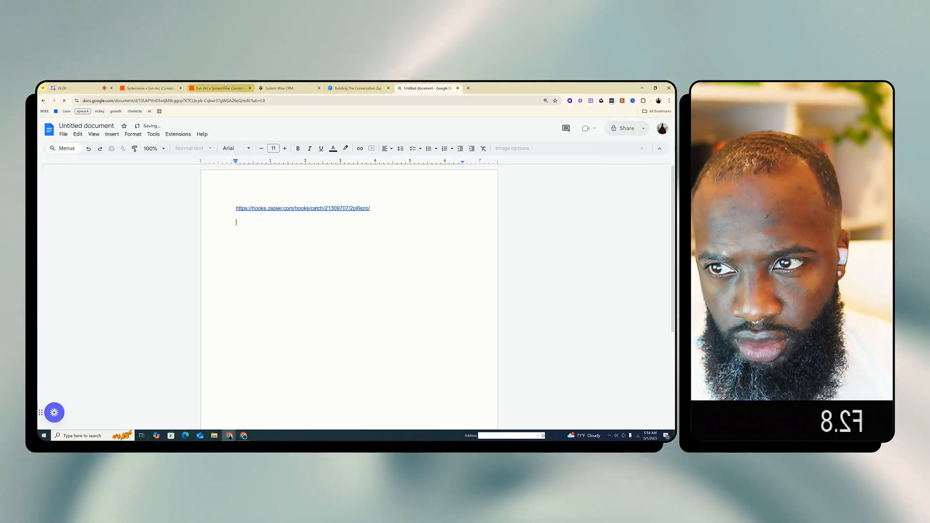
Open the original Blackwell x SystemWise Conversation Zap from the recently updated Zaps in Zapier and view its Catch Hook webhook URL
{"action": "left_click", "coordinate": [150, 88]}
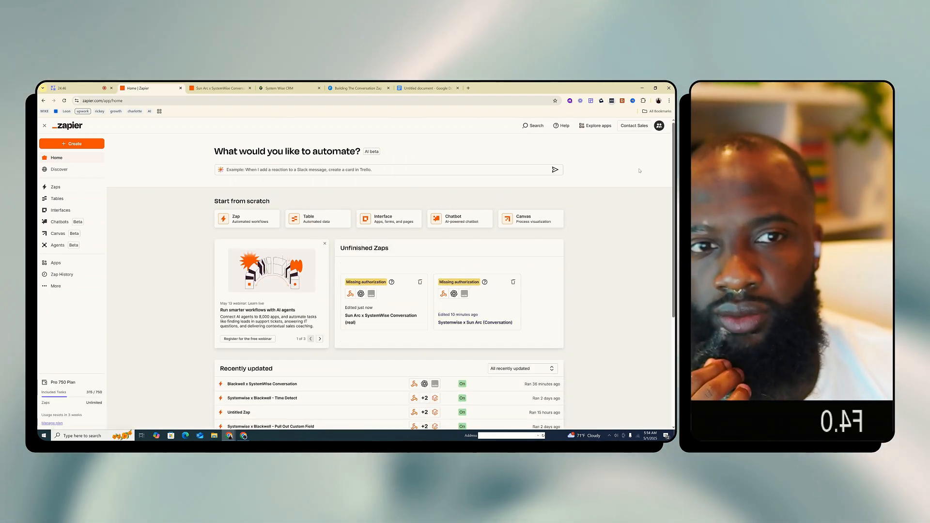
{"action": "scroll", "coordinate": [625, 218], "scroll_direction": "down", "scroll_amount": 2}
{"action": "scroll", "coordinate": [622, 232], "scroll_direction": "up", "scroll_amount": 1}
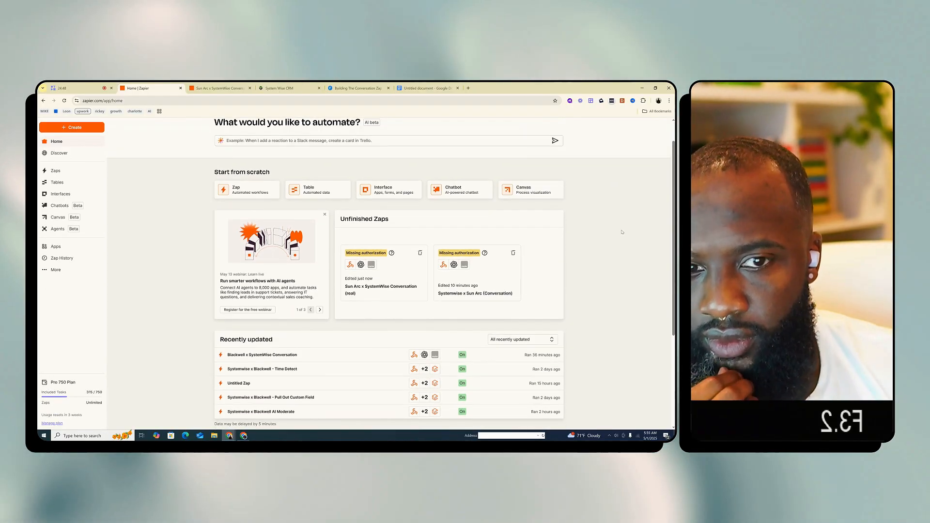
{"action": "scroll", "coordinate": [464, 328], "scroll_direction": "down", "scroll_amount": 3}
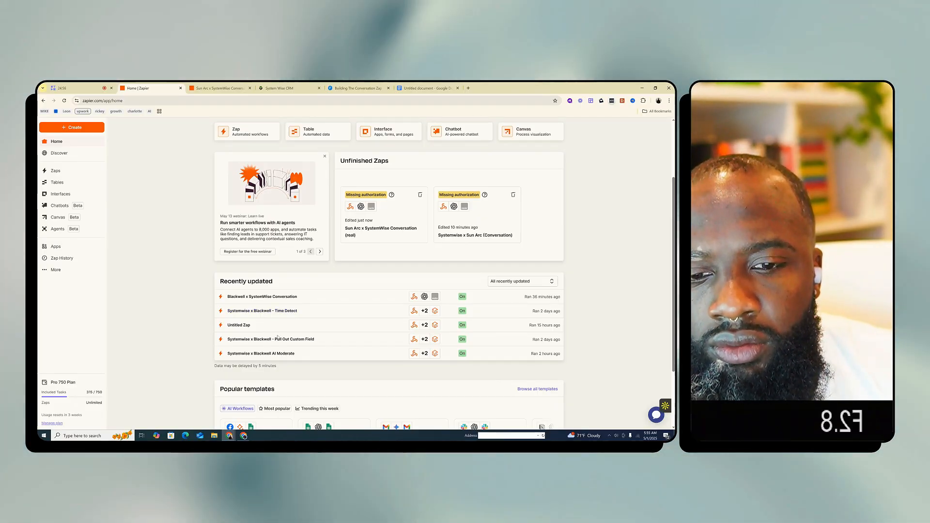
{"action": "left_click", "coordinate": [288, 297]}
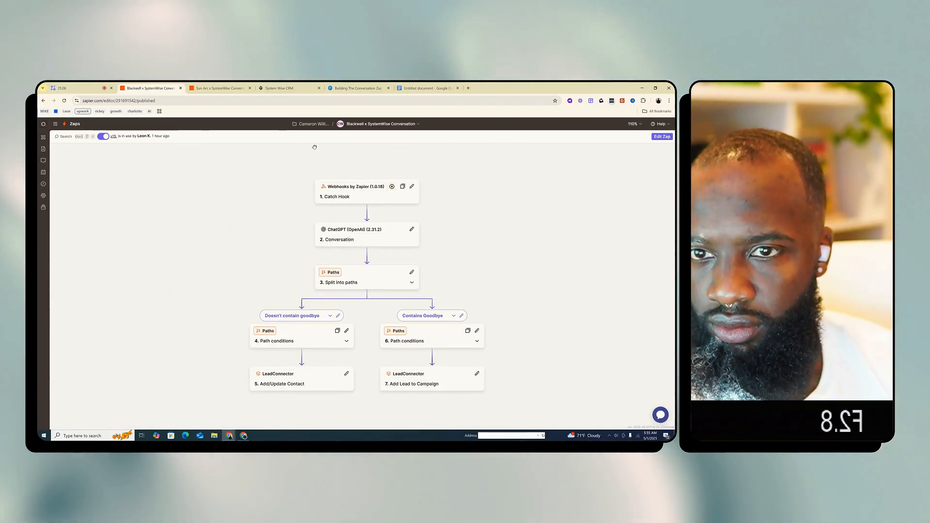
{"action": "left_click", "coordinate": [359, 197]}
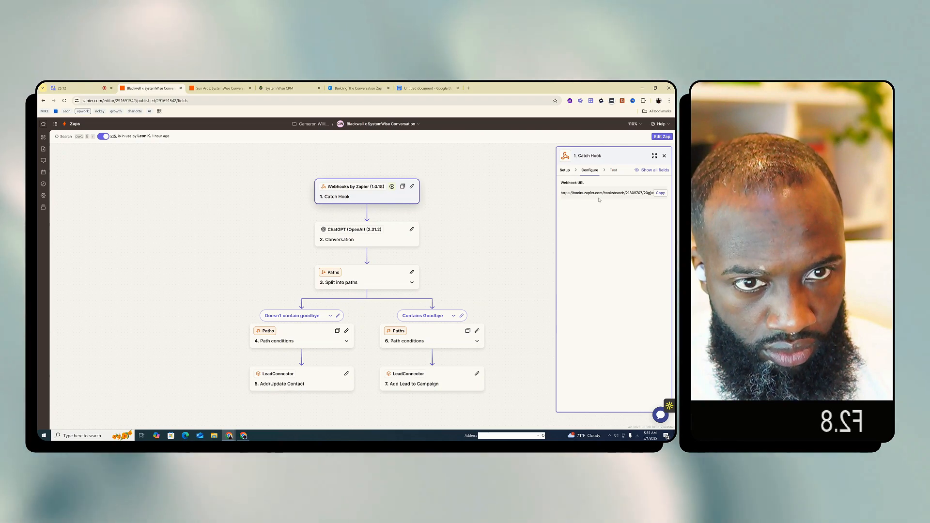
Copy the original Blackwell Zap's Catch Hook webhook URL and paste it on the second line of the Google Docs document
{"action": "left_click", "coordinate": [660, 194]}
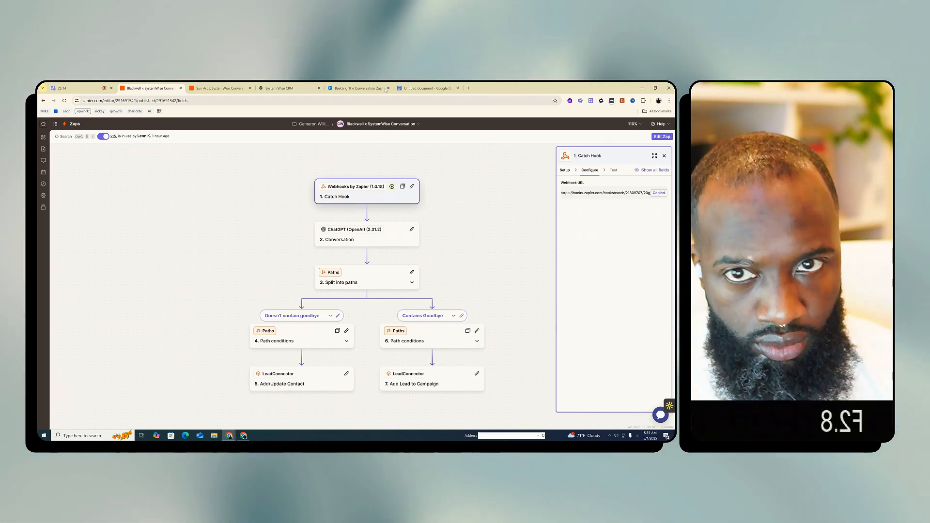
{"action": "left_click", "coordinate": [416, 87]}
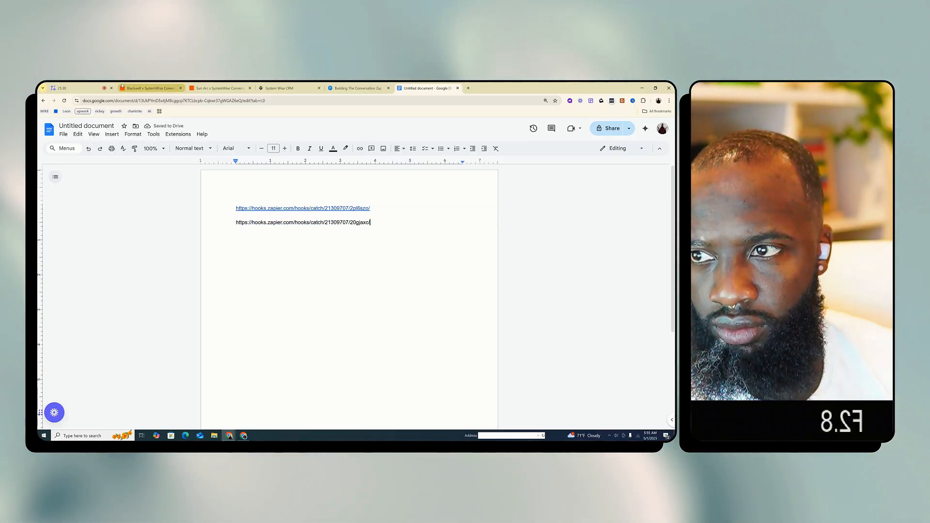
Return to the Blackwell x SystemWise Conversation Zap, open it for editing and copy the webhook URL from the Catch Hook test page
{"action": "left_click", "coordinate": [153, 89]}
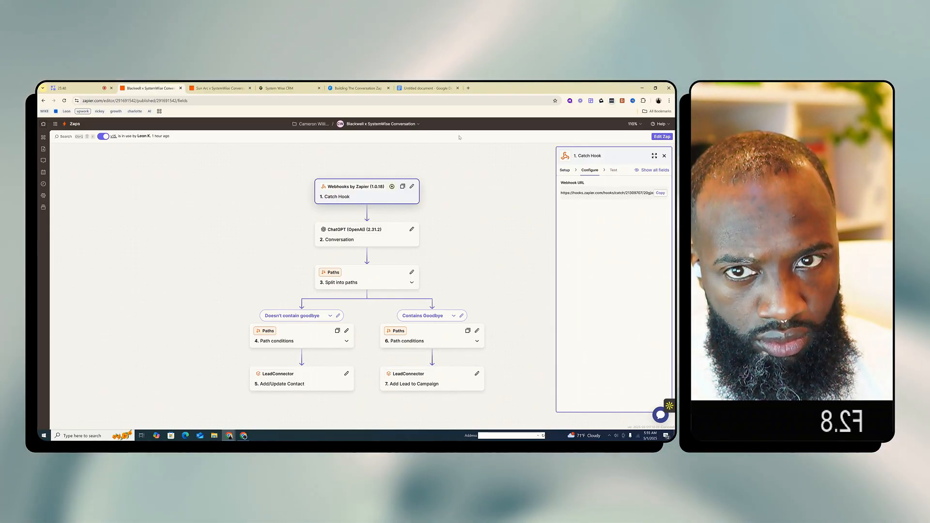
{"action": "left_click", "coordinate": [655, 137]}
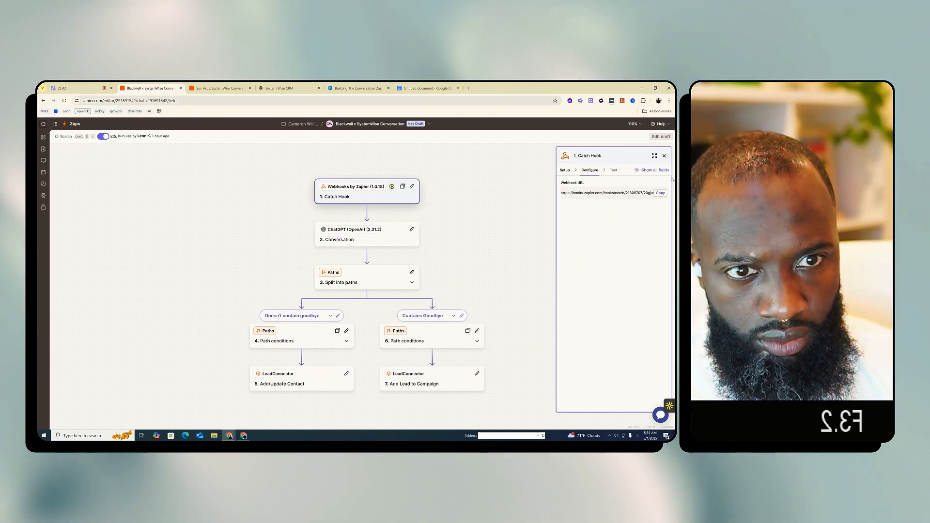
{"action": "left_click", "coordinate": [626, 170]}
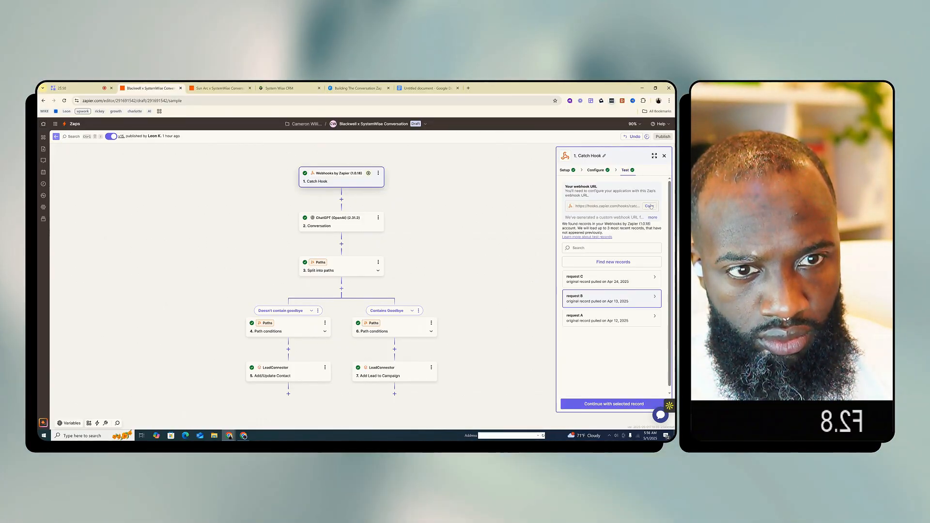
{"action": "left_click", "coordinate": [650, 205]}
Paste the copied webhook URL in bold on a new third line of the Google Docs document
{"action": "left_click", "coordinate": [428, 88]}
{"action": "key", "text": "ctrl+v"}
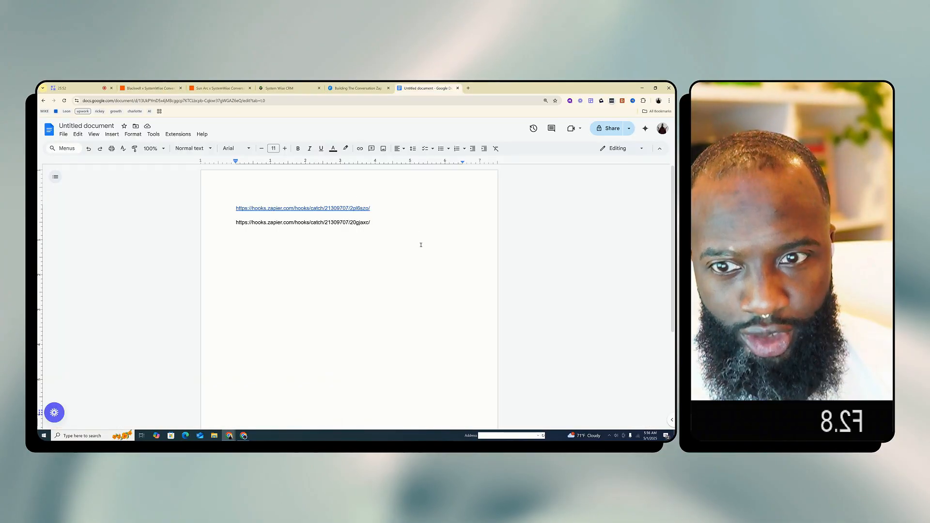
{"action": "key", "text": "Return"}
{"action": "key", "text": "Return"}
{"action": "key", "text": "ctrl+b"}
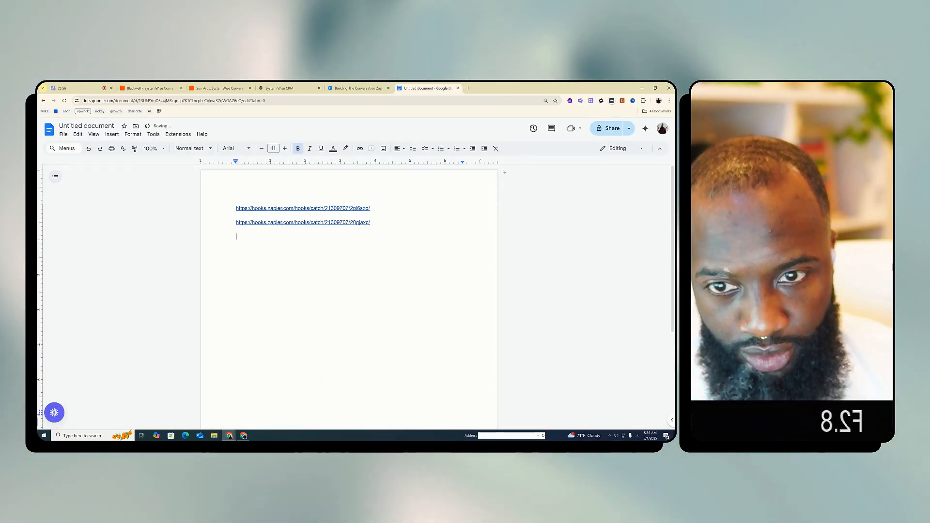
{"action": "key", "text": "ctrl+v"}
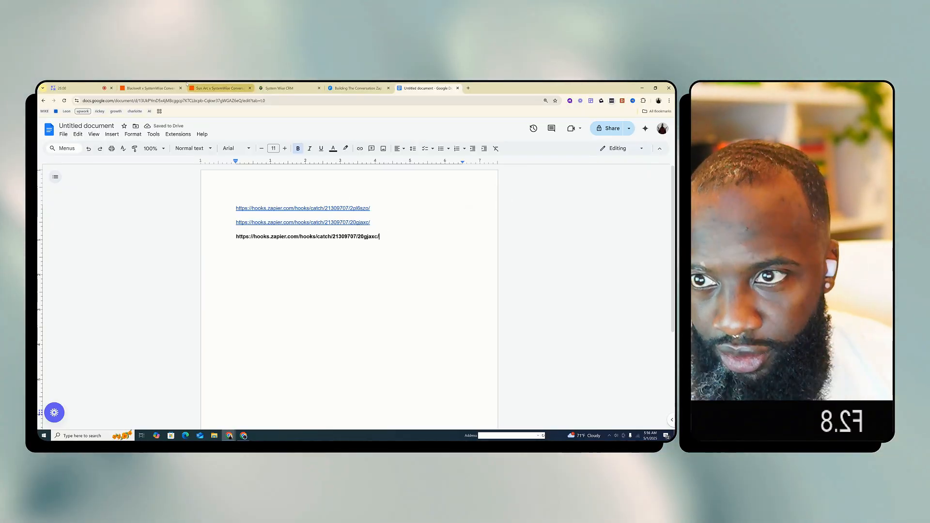
Open the folder "1 - [Chat GPT] - AI Conversation (ROYA)" among the Sun Arc automation workflows in System Wise CRM
{"action": "left_click", "coordinate": [213, 87]}
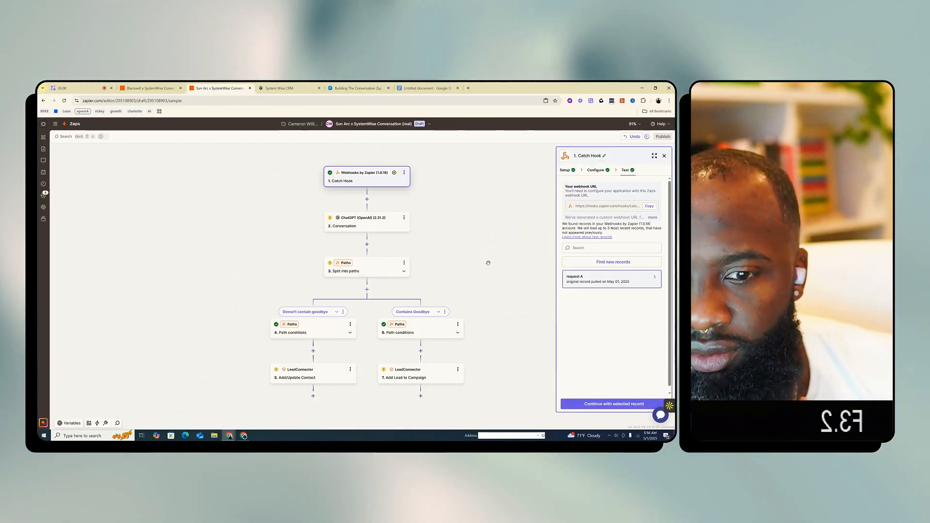
{"action": "left_click", "coordinate": [299, 86]}
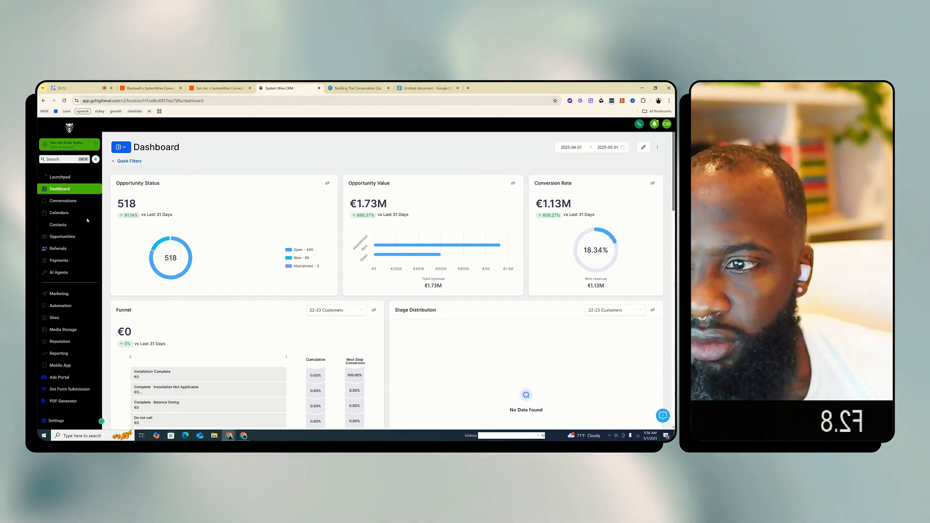
{"action": "left_click", "coordinate": [76, 307]}
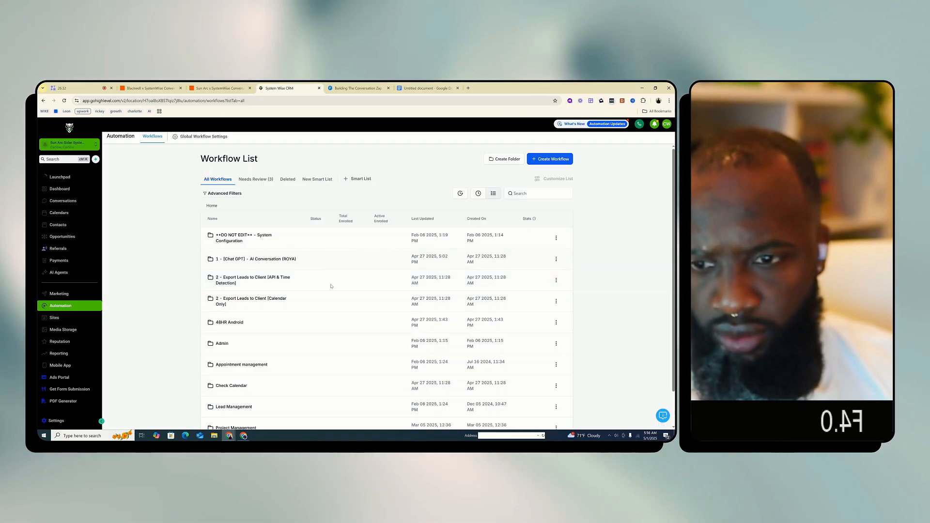
{"action": "left_click", "coordinate": [251, 260]}
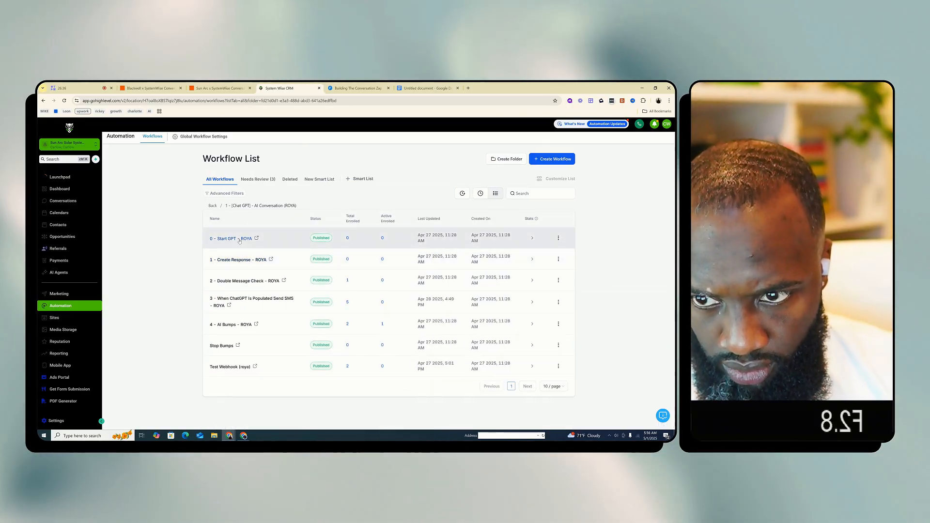
{"action": "left_click", "coordinate": [548, 159]}
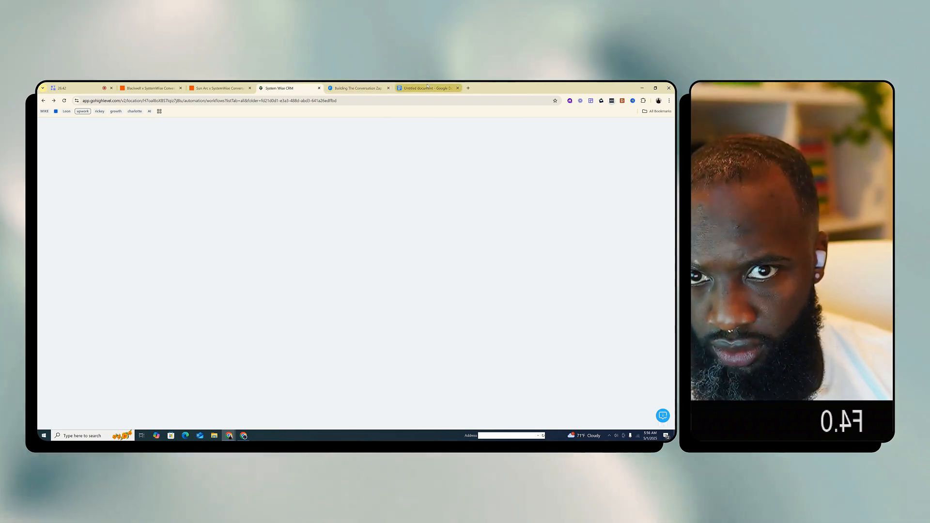
Switch to the Building The Conversation Zap lesson in Flexxable Members and watch the start of its video
{"action": "left_click", "coordinate": [399, 90]}
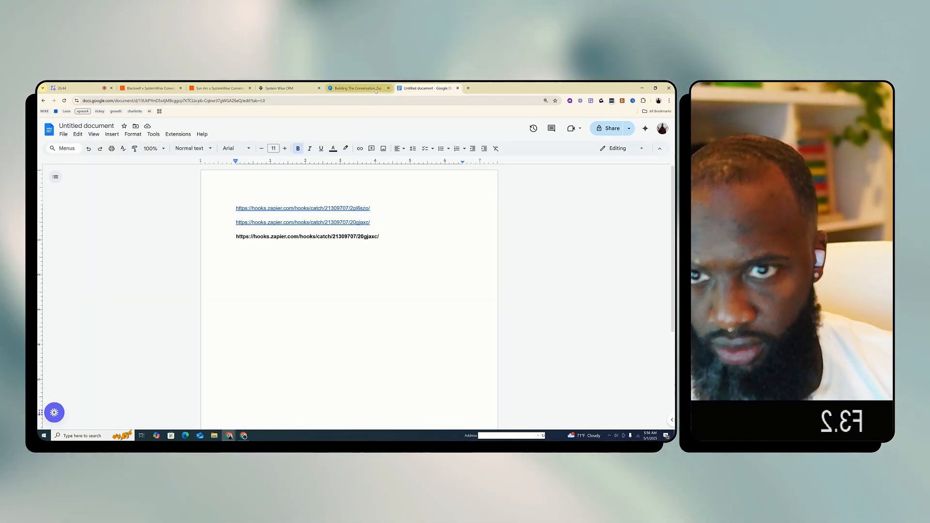
{"action": "left_click", "coordinate": [359, 89]}
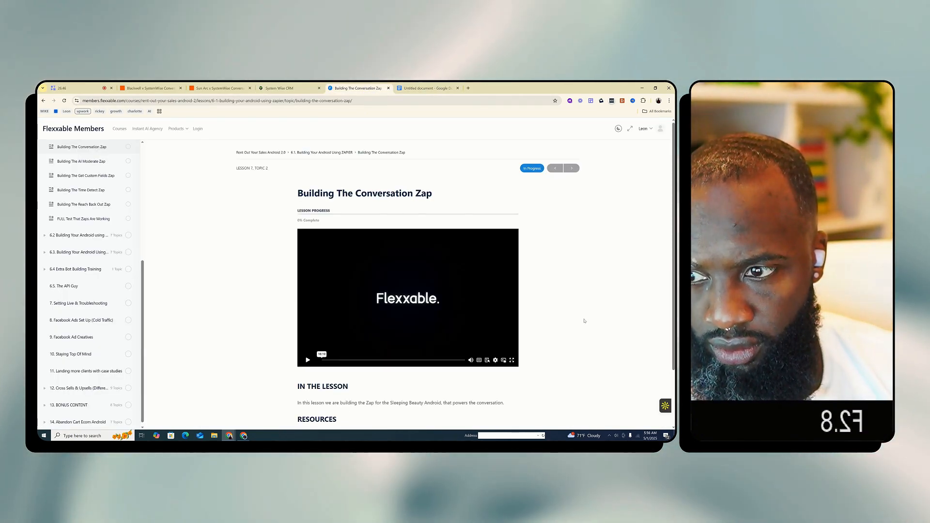
{"action": "scroll", "coordinate": [573, 334], "scroll_direction": "down", "scroll_amount": 2}
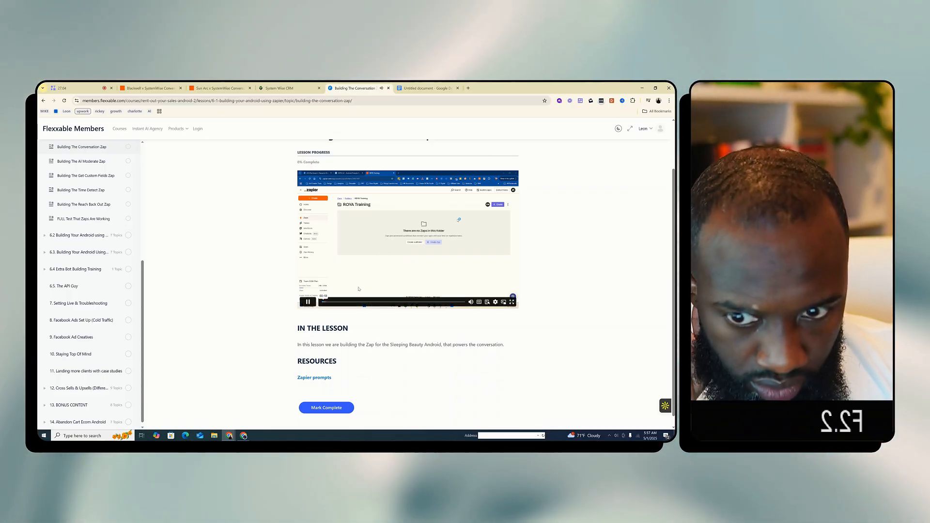
{"action": "left_click", "coordinate": [307, 302]}
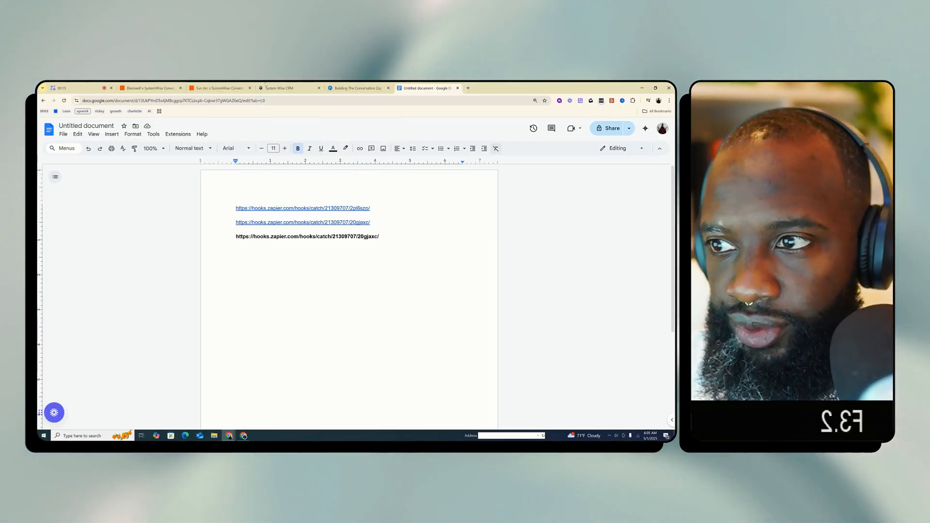
Close the untitled Google Docs document and skip ahead in the lesson video, pausing it at the open dialog
{"action": "left_click", "coordinate": [347, 89]}
{"action": "left_click", "coordinate": [435, 88]}
{"action": "left_click", "coordinate": [457, 89]}
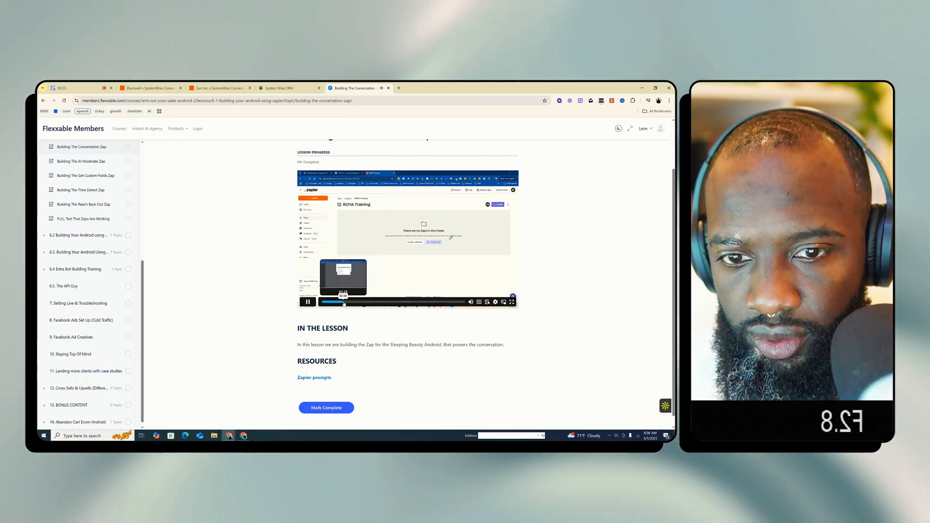
{"action": "left_click", "coordinate": [344, 302]}
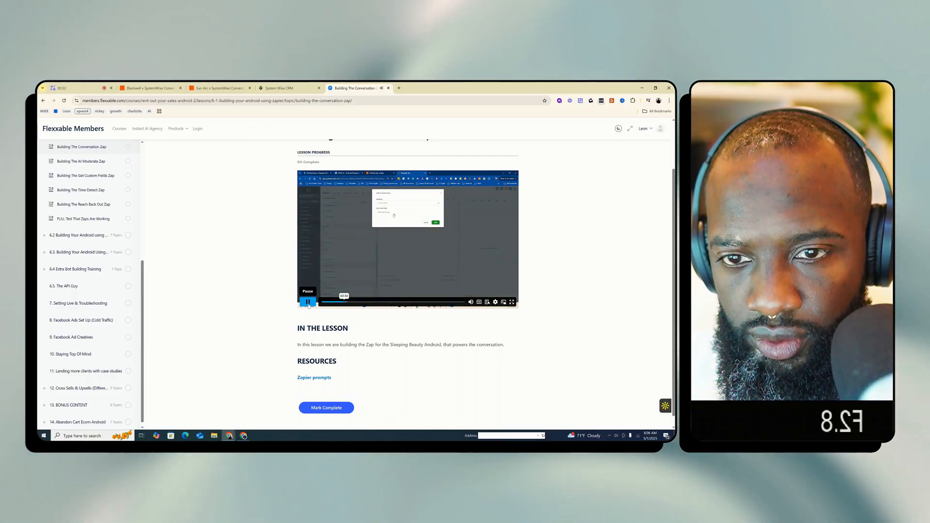
{"action": "left_click", "coordinate": [308, 304]}
Check the Blackwell Zap's Catch Hook test page and the ROYA workflow list in System Wise CRM
{"action": "left_click", "coordinate": [279, 88]}
{"action": "left_click", "coordinate": [222, 86]}
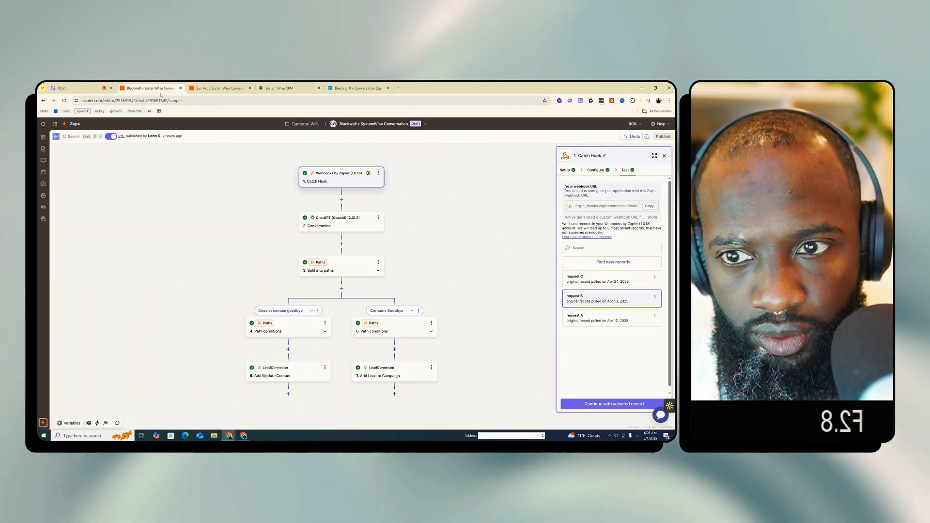
{"action": "left_click", "coordinate": [304, 85]}
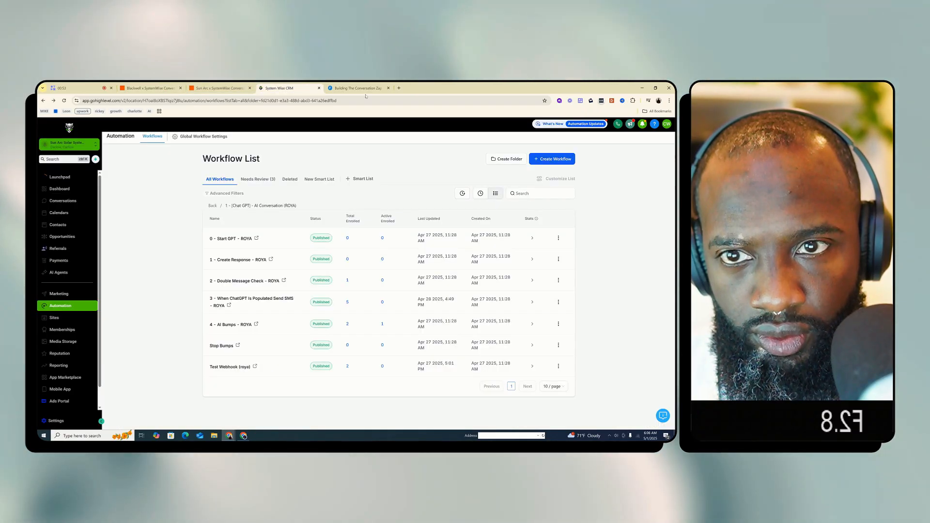
Rewind the lesson video to the Custom Values part, and check the CRM and the Sun Arc Zap against it
{"action": "left_click", "coordinate": [349, 88]}
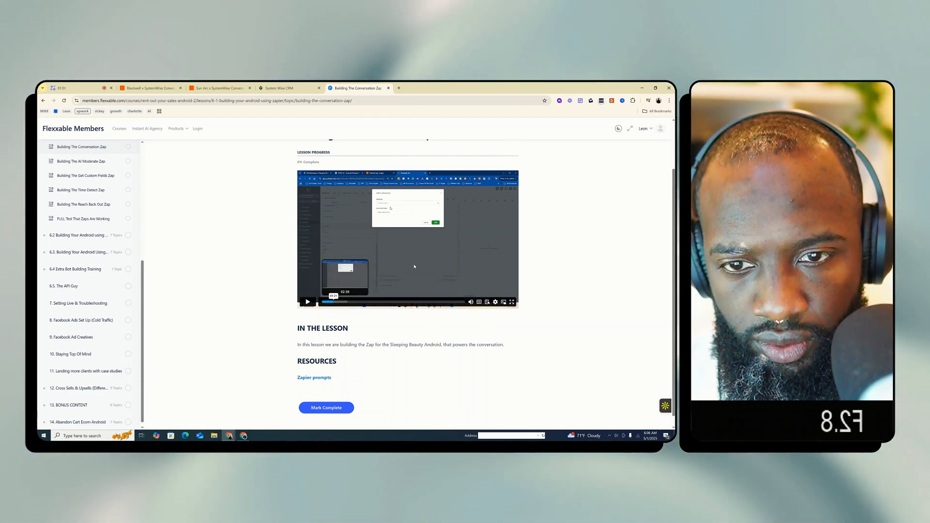
{"action": "left_click", "coordinate": [333, 302]}
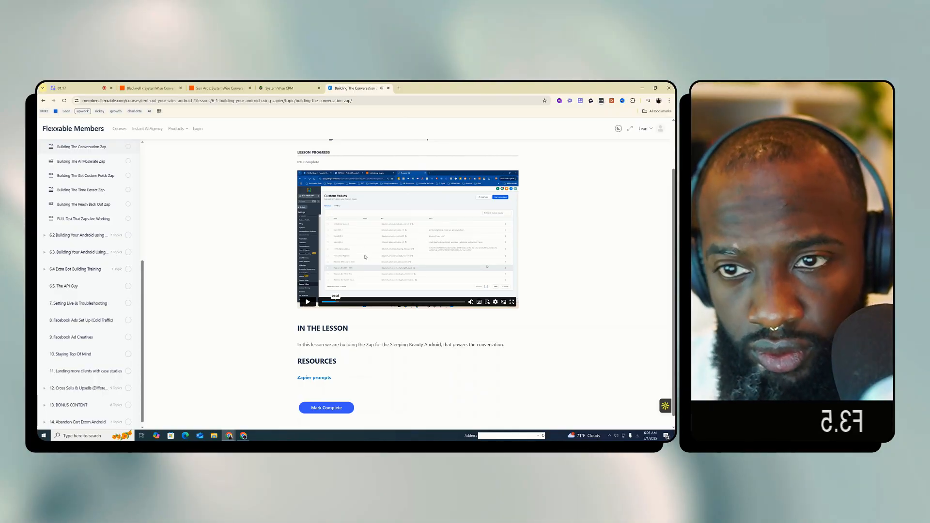
{"action": "left_click", "coordinate": [278, 89]}
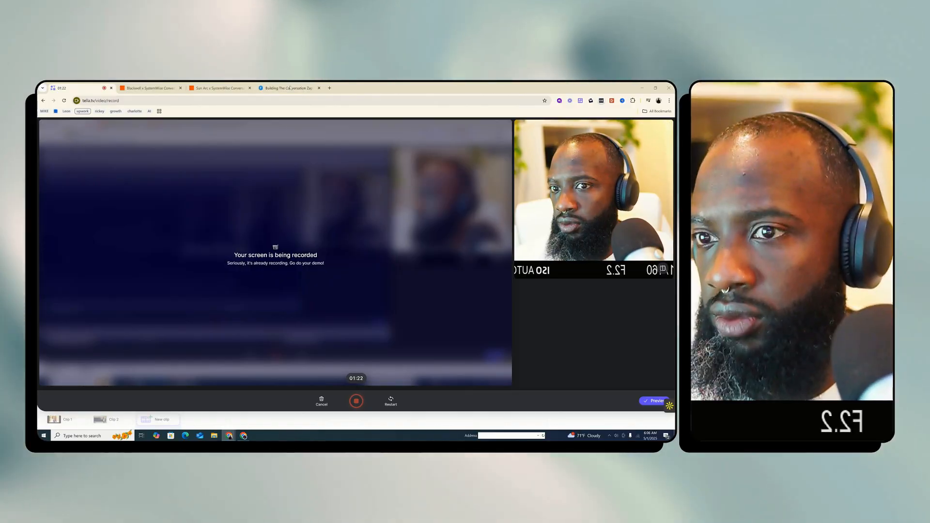
{"action": "left_click", "coordinate": [218, 88]}
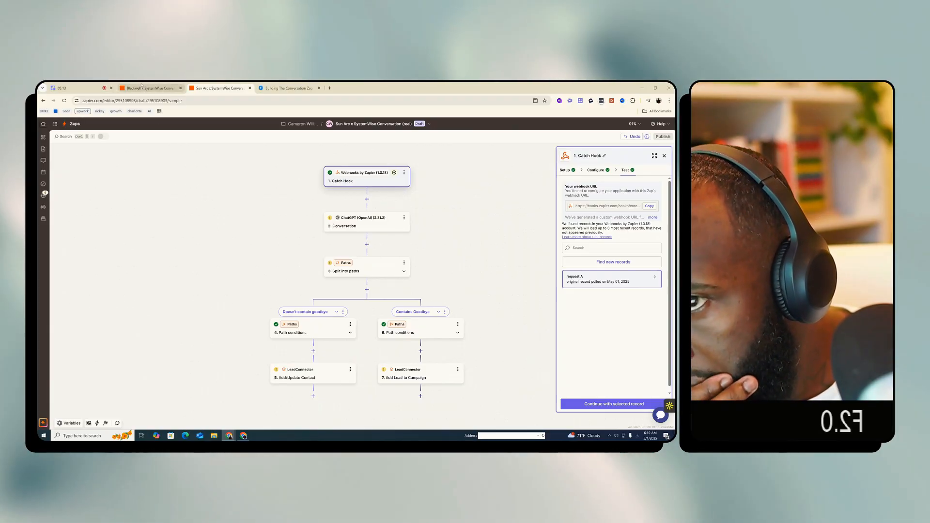
Adjust the lesson video's playback speed and watch how the webhook's custom value is created and the Zap is set up
{"action": "left_click", "coordinate": [289, 87]}
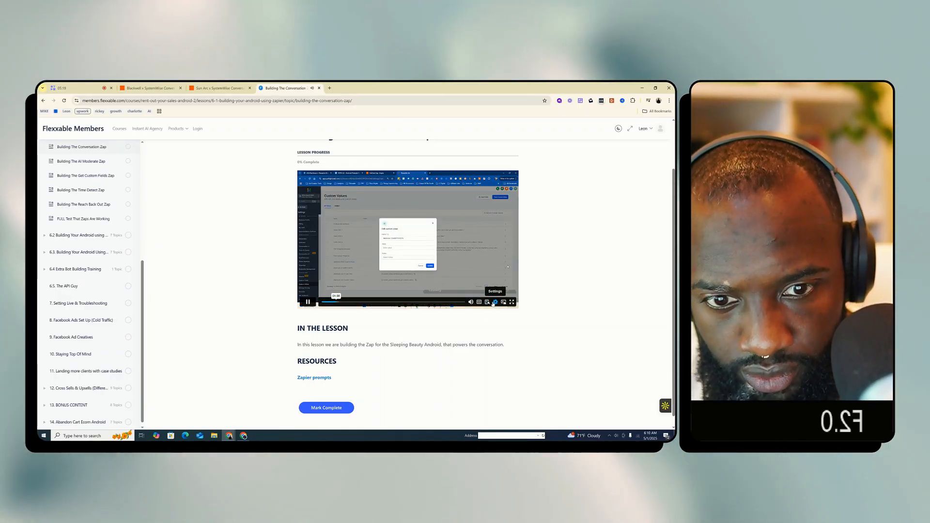
{"action": "left_click", "coordinate": [494, 303]}
{"action": "left_click", "coordinate": [482, 273]}
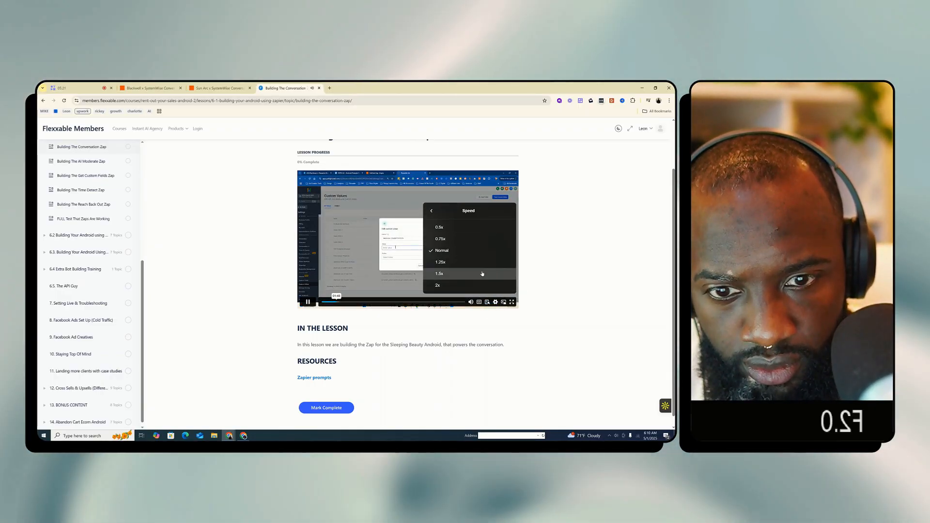
{"action": "left_click", "coordinate": [495, 302]}
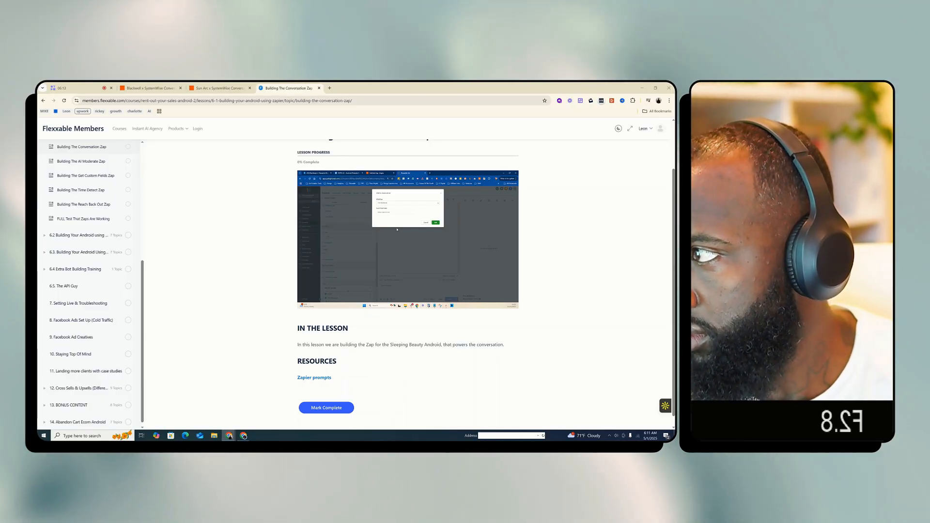
{"action": "mouse_move", "coordinate": [359, 267]}
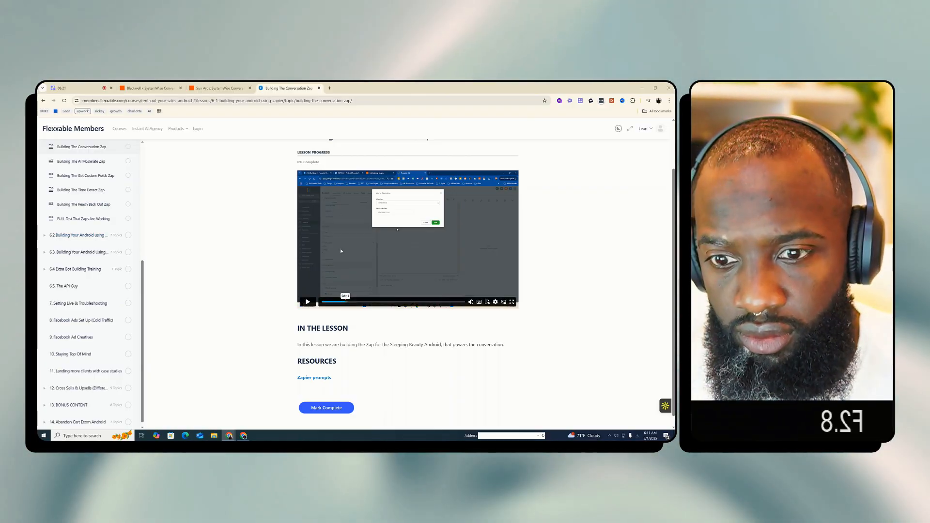
{"action": "left_click", "coordinate": [342, 251]}
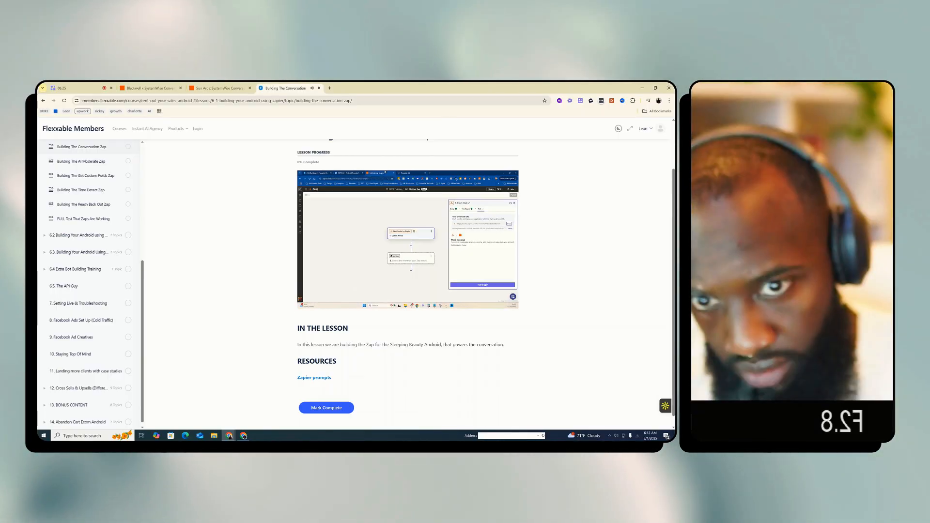
{"action": "left_click", "coordinate": [376, 249]}
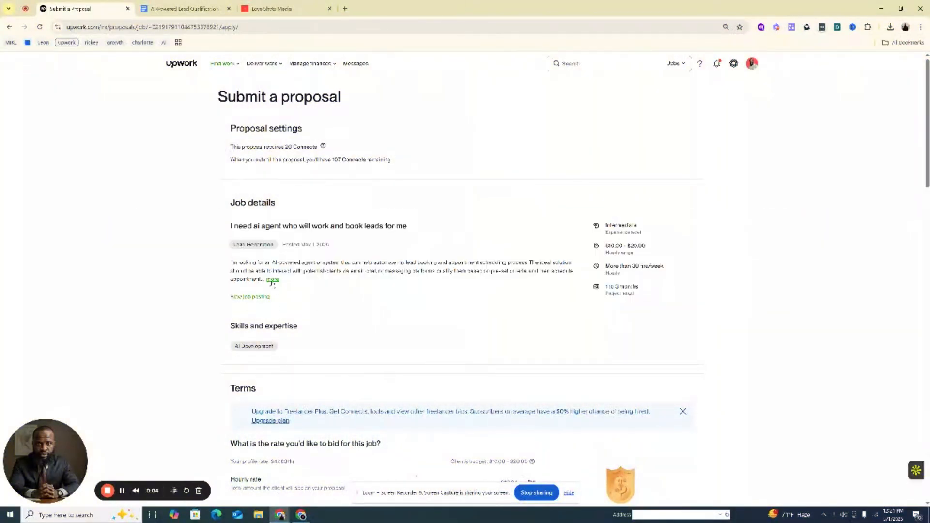
Switch to the Upwork proposal page, expand the AI lead-booking job description and read through its key requirements
{"action": "left_click", "coordinate": [273, 280]}
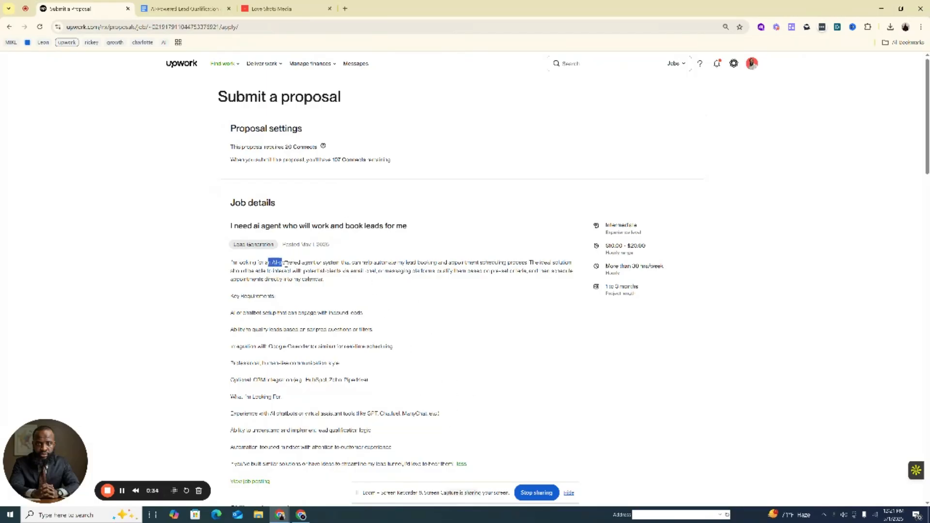
{"action": "left_click", "coordinate": [315, 272]}
{"action": "scroll", "coordinate": [408, 222], "scroll_direction": "down", "scroll_amount": 1}
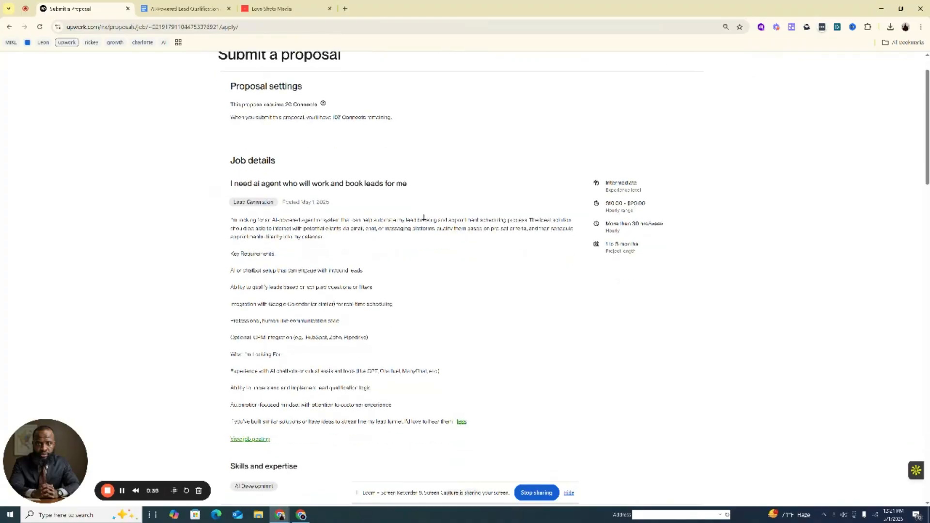
{"action": "scroll", "coordinate": [478, 247], "scroll_direction": "down", "scroll_amount": 2}
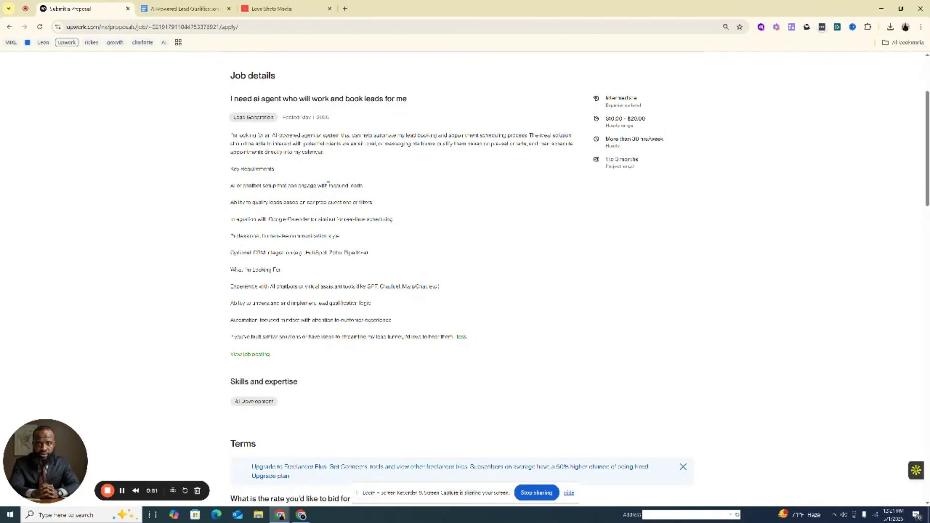
{"action": "left_click_drag", "start_coordinate": [329, 186], "coordinate": [367, 188]}
{"action": "left_click_drag", "start_coordinate": [308, 203], "coordinate": [400, 204]}
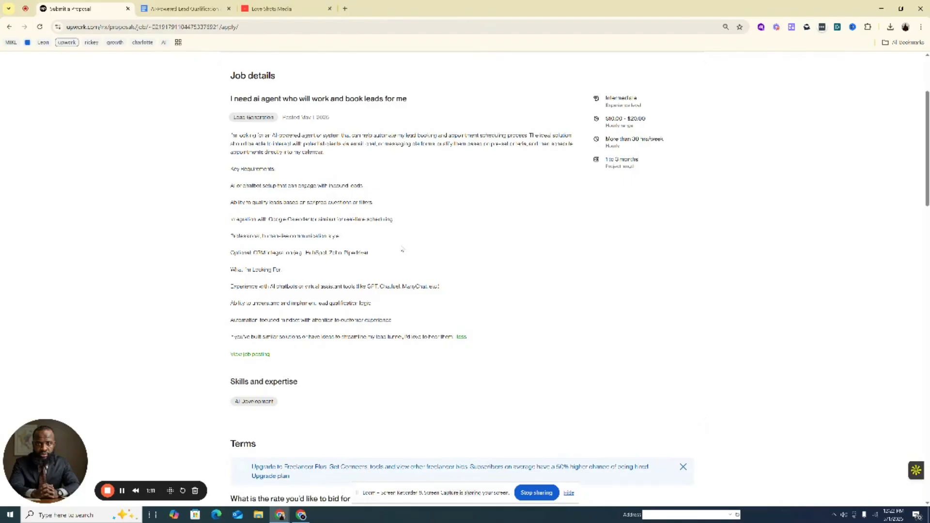
Switch to the Love Shots Media CRM and look through its workflow list and the AI Agents getting-started page
{"action": "left_click", "coordinate": [272, 8]}
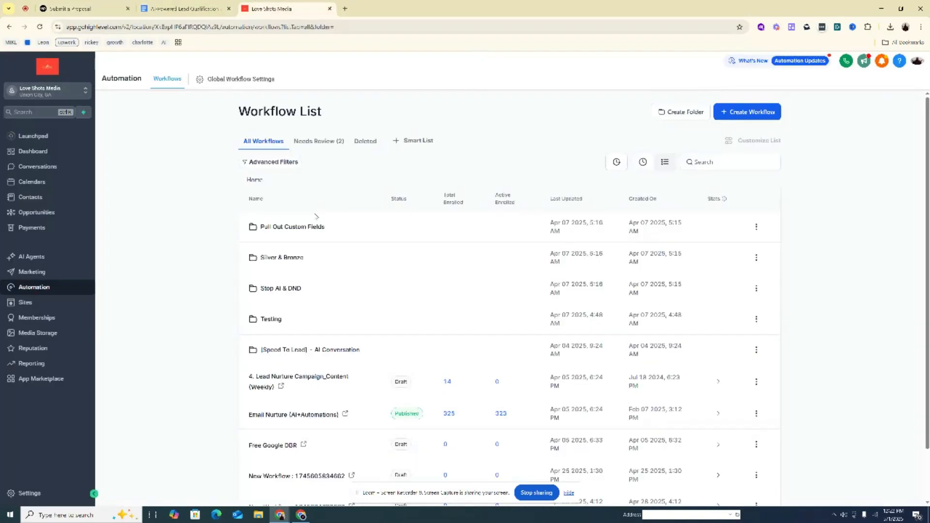
{"action": "scroll", "coordinate": [316, 216], "scroll_direction": "down", "scroll_amount": 1}
{"action": "left_click_drag", "start_coordinate": [50, 435], "coordinate": [157, 409]}
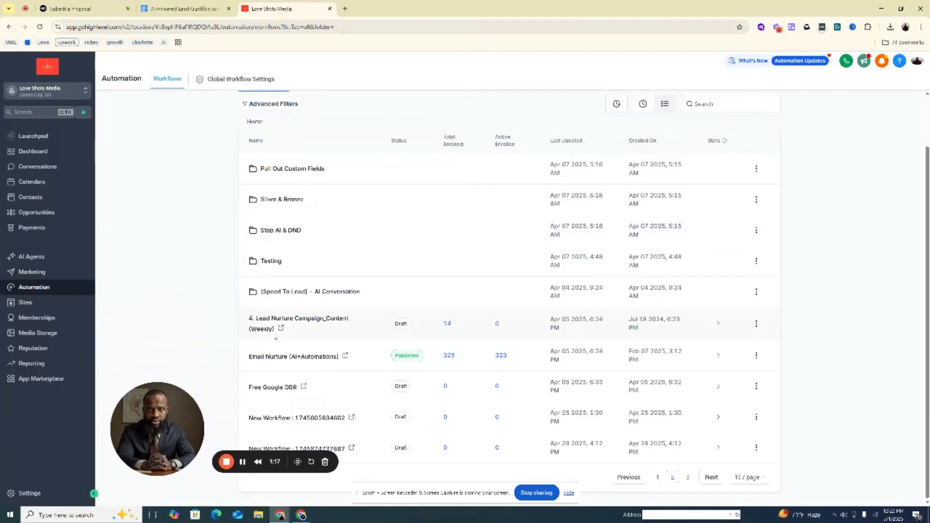
{"action": "scroll", "coordinate": [204, 260], "scroll_direction": "up", "scroll_amount": 2}
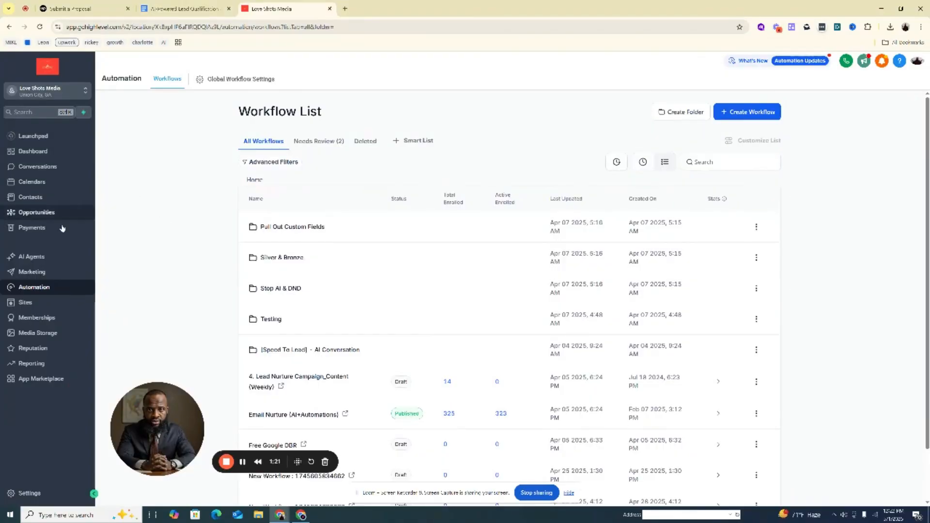
{"action": "left_click", "coordinate": [38, 257]}
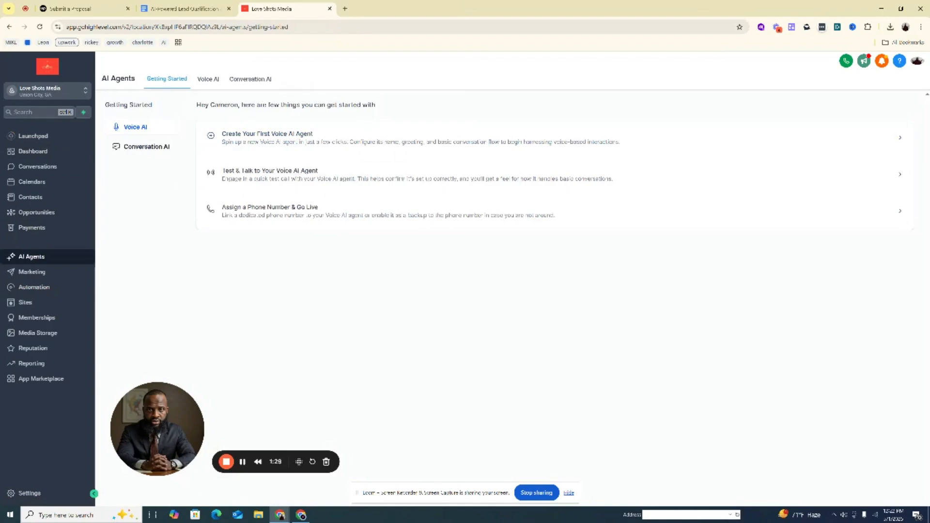
{"action": "left_click", "coordinate": [32, 287]}
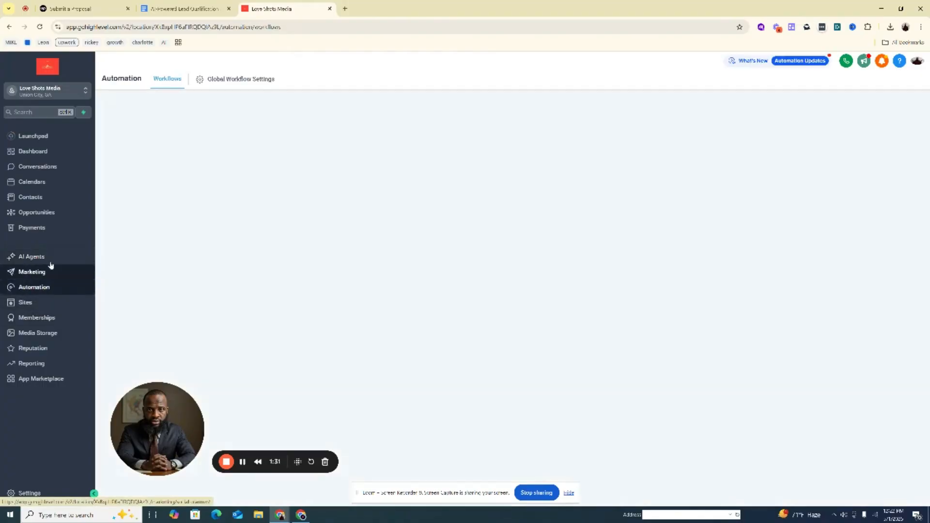
{"action": "left_click_drag", "start_coordinate": [155, 427], "coordinate": [66, 438]}
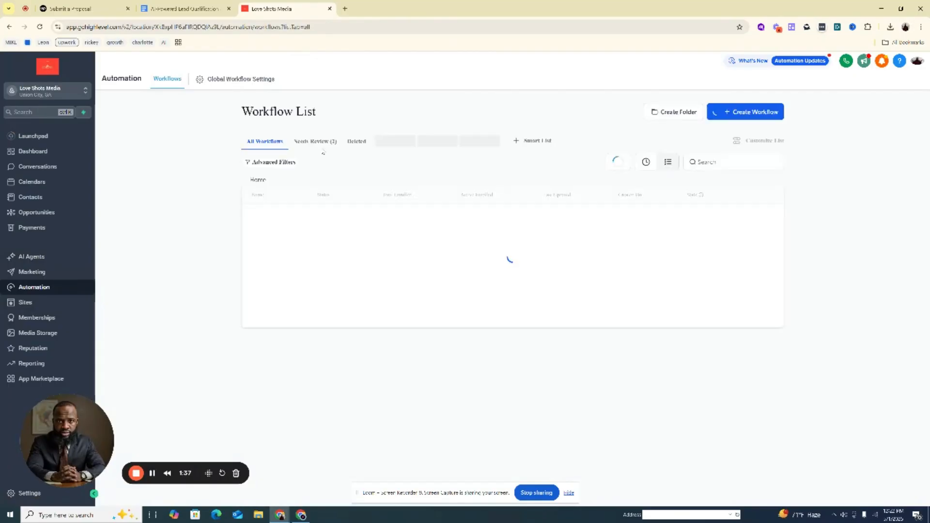
Open Make in a new browser tab, and open the "1 - [Chat GPT] - AI Conversation [Dublin]" workflow folder in the CRM
{"action": "left_click", "coordinate": [345, 8]}
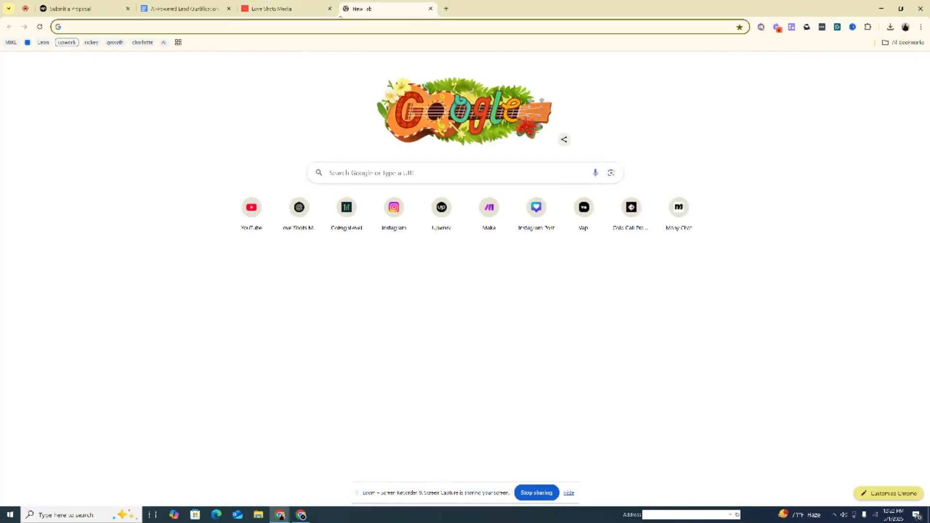
{"action": "left_click", "coordinate": [223, 43]}
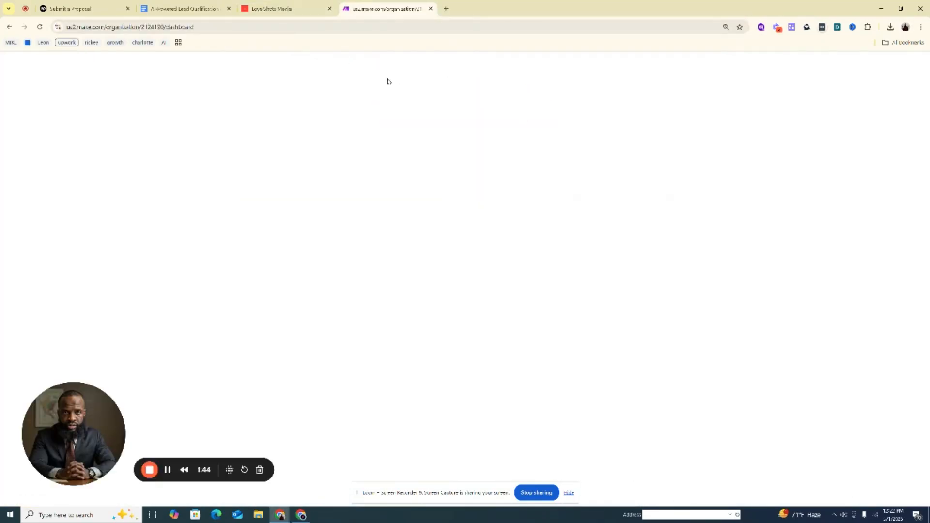
{"action": "left_click", "coordinate": [279, 6]}
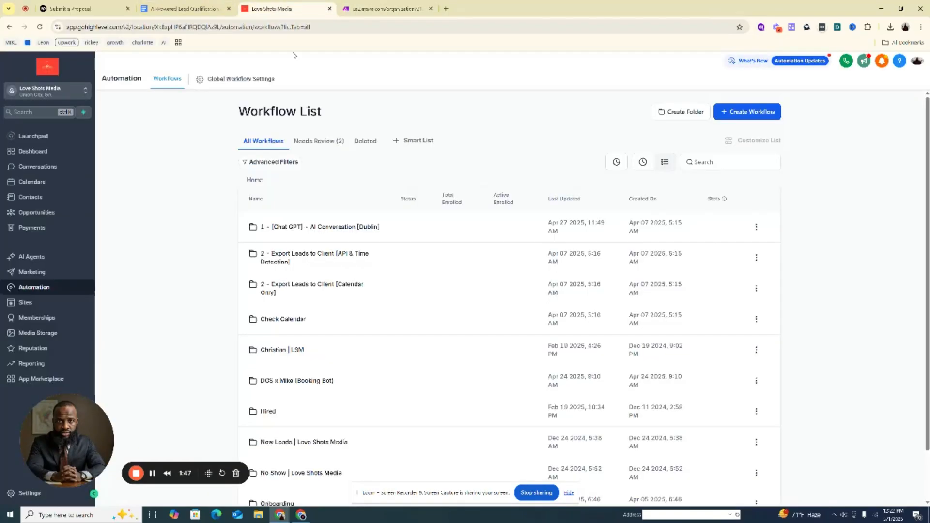
{"action": "left_click", "coordinate": [312, 234]}
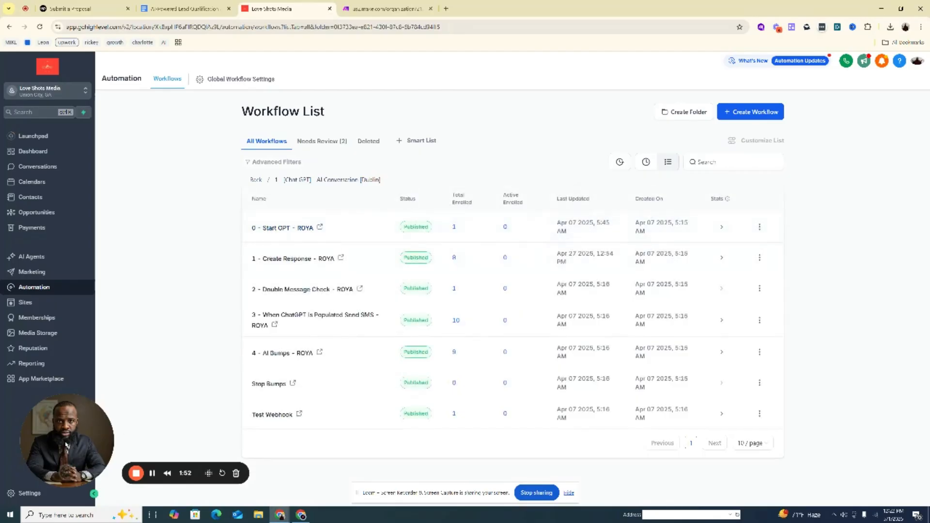
Open the CRM settings and view the list of custom fields
{"action": "left_click_drag", "start_coordinate": [66, 445], "coordinate": [141, 336]}
{"action": "left_click", "coordinate": [72, 494]}
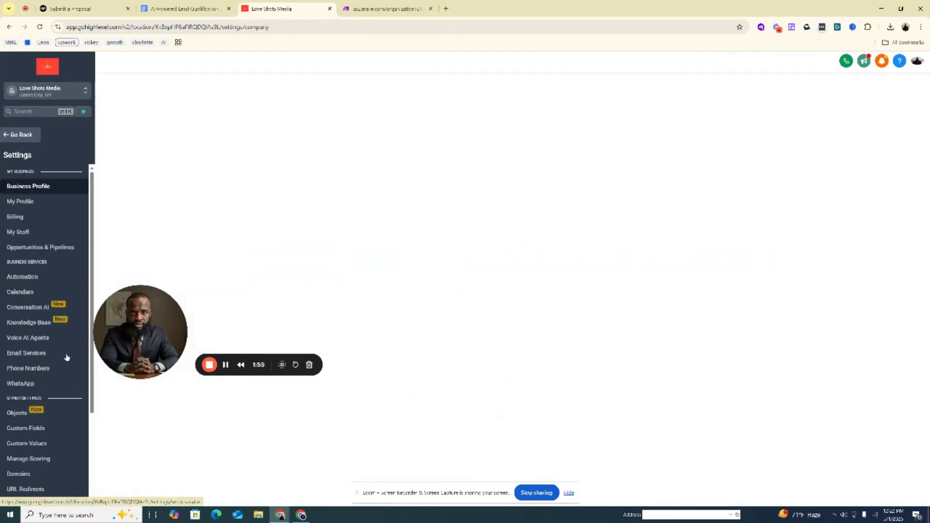
{"action": "left_click", "coordinate": [20, 433]}
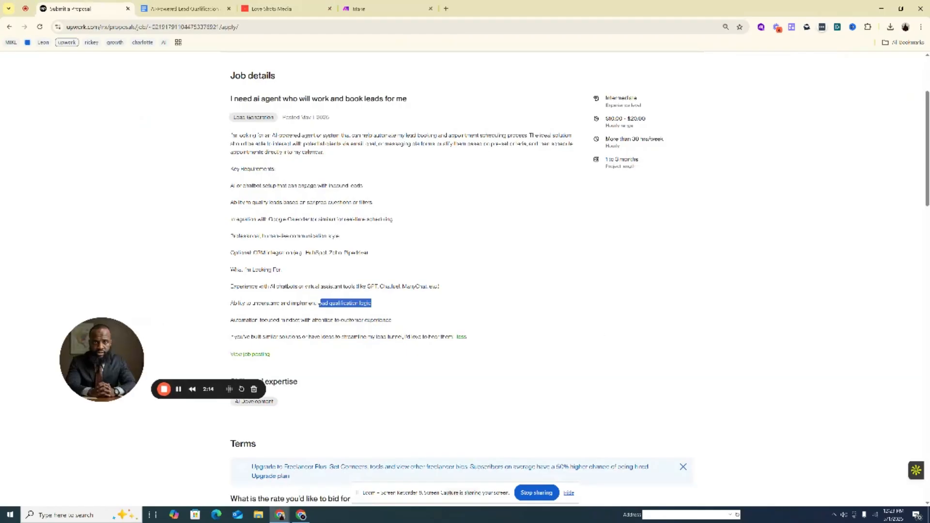
Highlight the lead qualification logic and customer experience requirements in the Upwork job description while reading them
{"action": "left_click", "coordinate": [360, 313]}
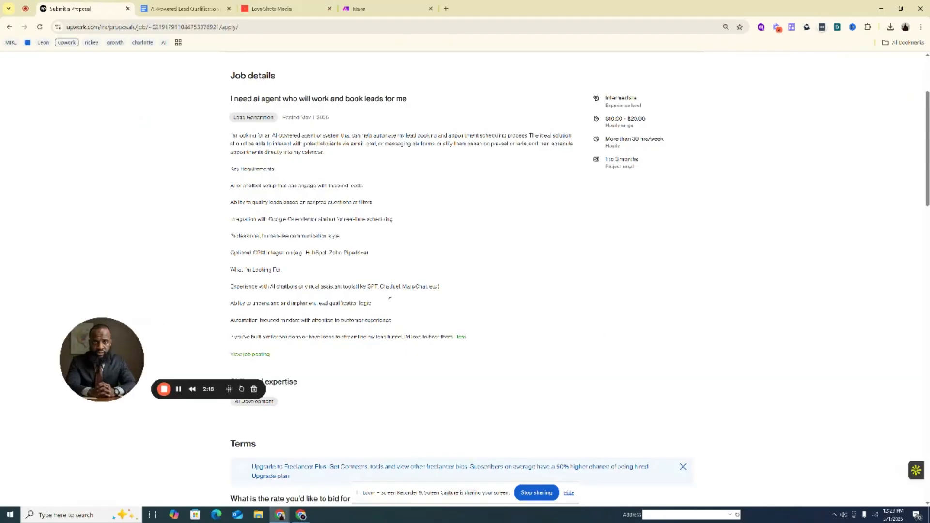
{"action": "left_click_drag", "start_coordinate": [372, 304], "coordinate": [318, 303]}
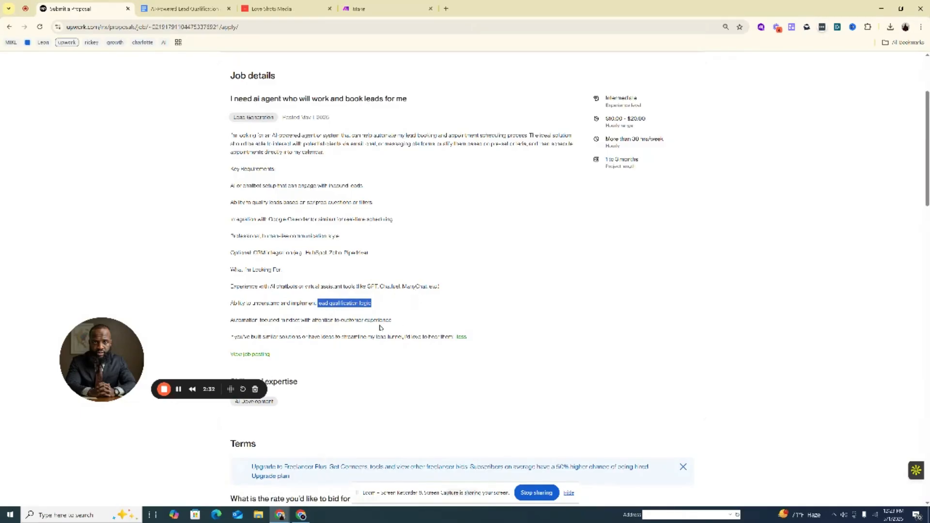
{"action": "left_click_drag", "start_coordinate": [394, 324], "coordinate": [227, 321]}
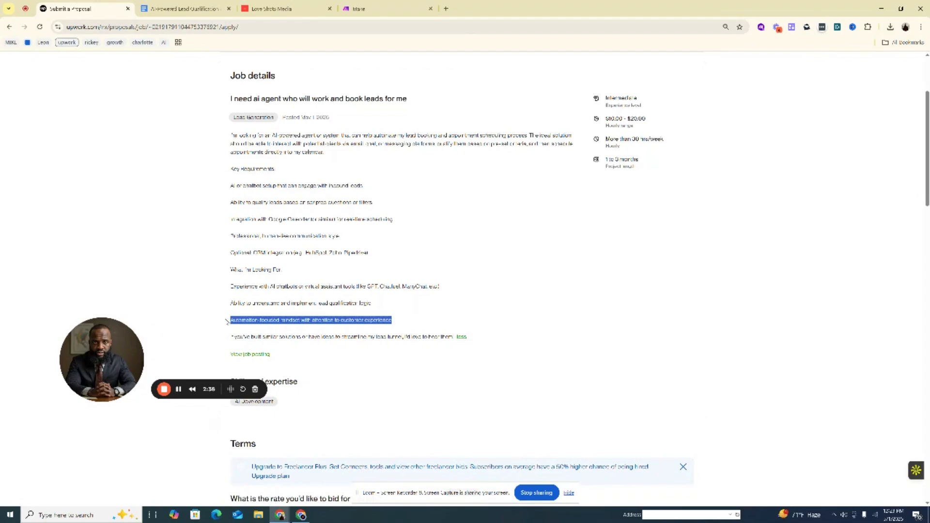
{"action": "left_click", "coordinate": [362, 315]}
{"action": "left_click_drag", "start_coordinate": [376, 320], "coordinate": [341, 321]}
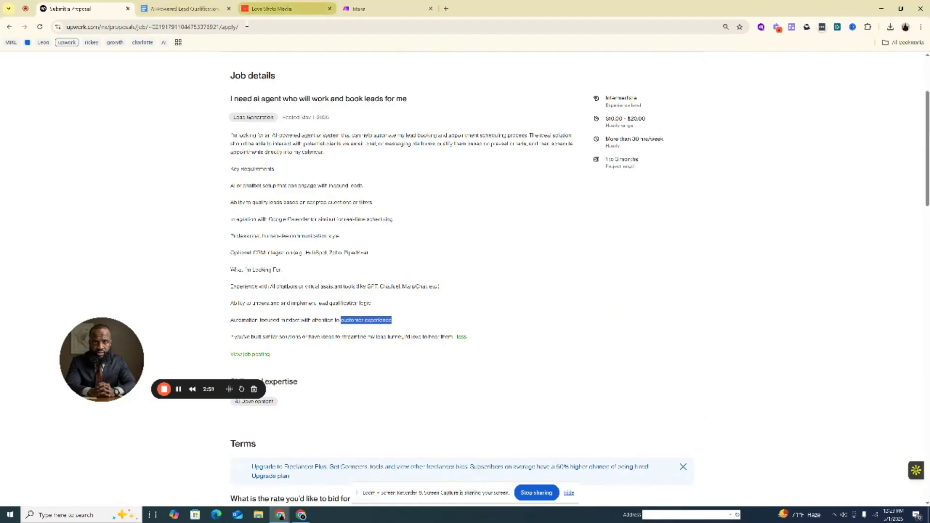
Return to the Love Shots Media CRM, leave the custom fields settings and view the main workflow list
{"action": "left_click", "coordinate": [279, 11]}
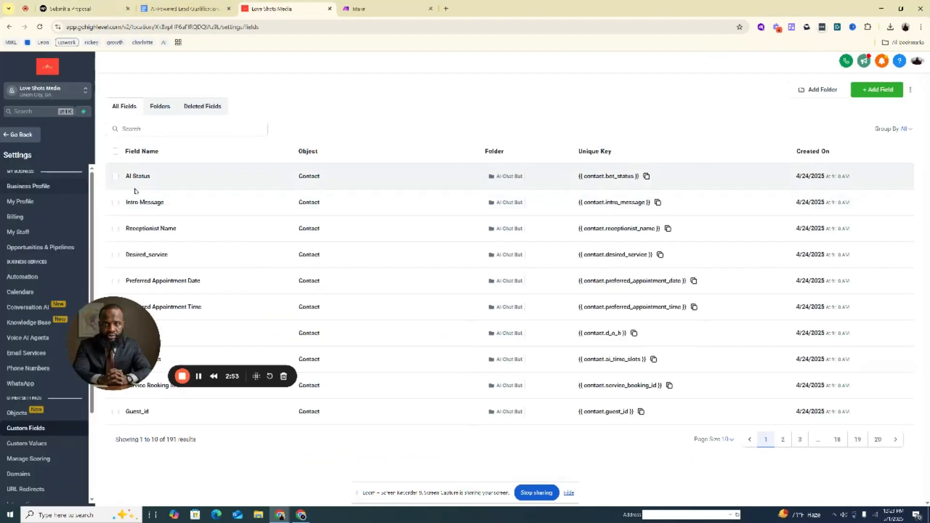
{"action": "left_click", "coordinate": [20, 134]}
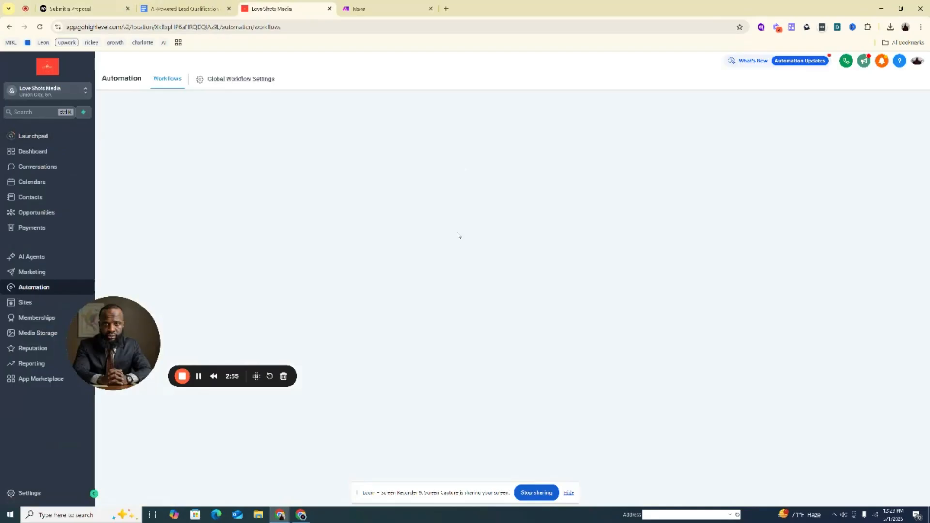
{"action": "left_click_drag", "start_coordinate": [122, 361], "coordinate": [60, 446]}
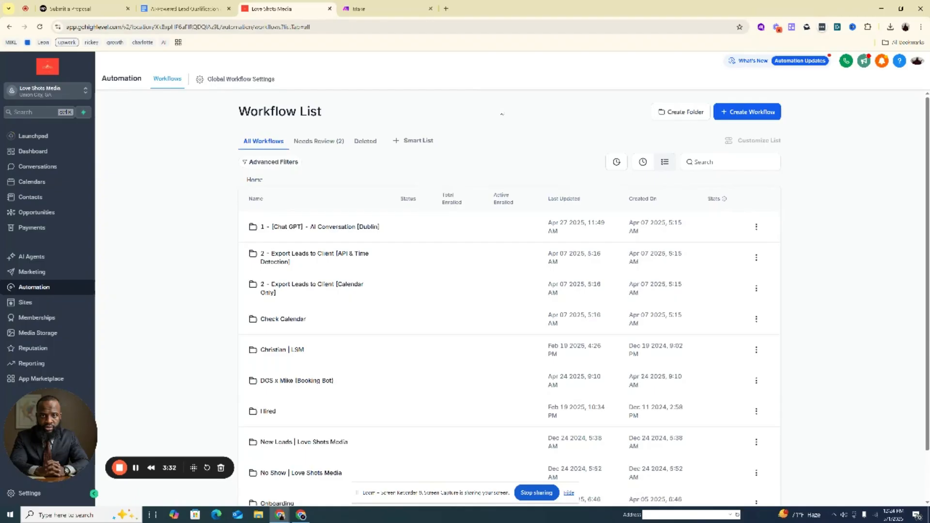
Go back to the Upwork job description and re-read the opening paragraph about interacting with potential clients
{"action": "left_click", "coordinate": [73, 8]}
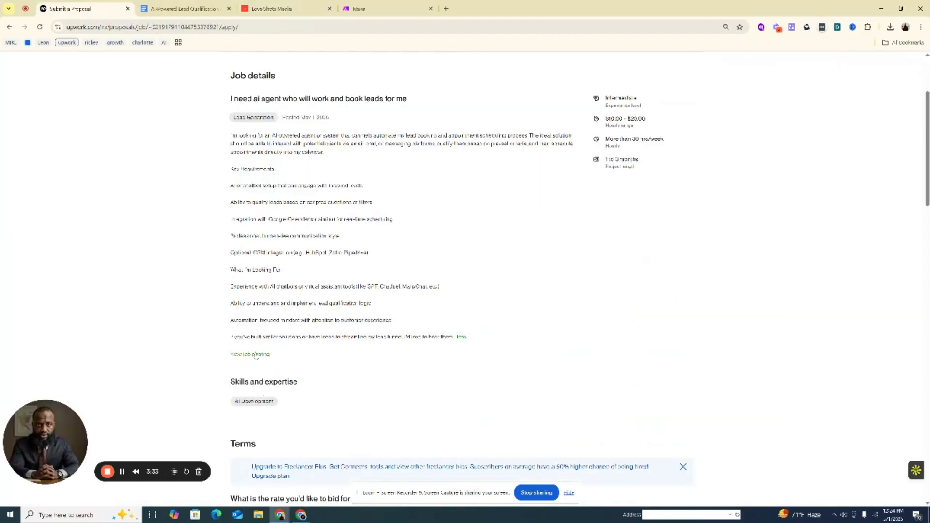
{"action": "left_click_drag", "start_coordinate": [88, 442], "coordinate": [88, 308]}
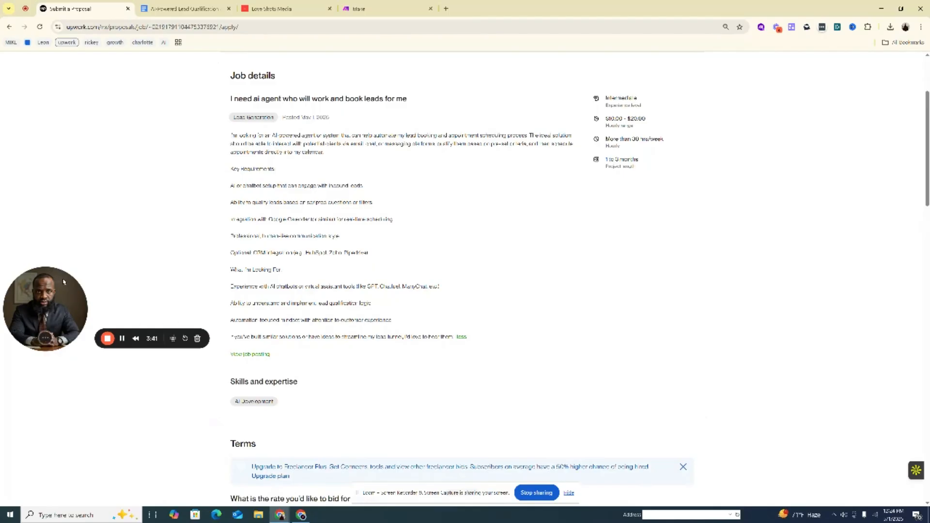
{"action": "left_click_drag", "start_coordinate": [54, 309], "coordinate": [62, 276]}
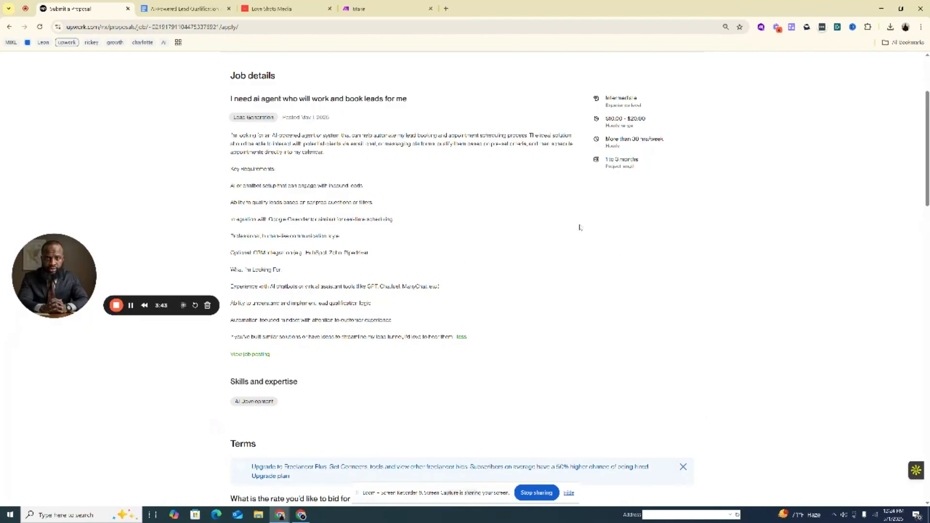
{"action": "left_click_drag", "start_coordinate": [414, 136], "coordinate": [461, 136]}
Check the Google Calendar connection in the CRM's calendar settings, and return to the Upwork job description
{"action": "left_click", "coordinate": [281, 9]}
{"action": "left_click_drag", "start_coordinate": [60, 224], "coordinate": [53, 346]}
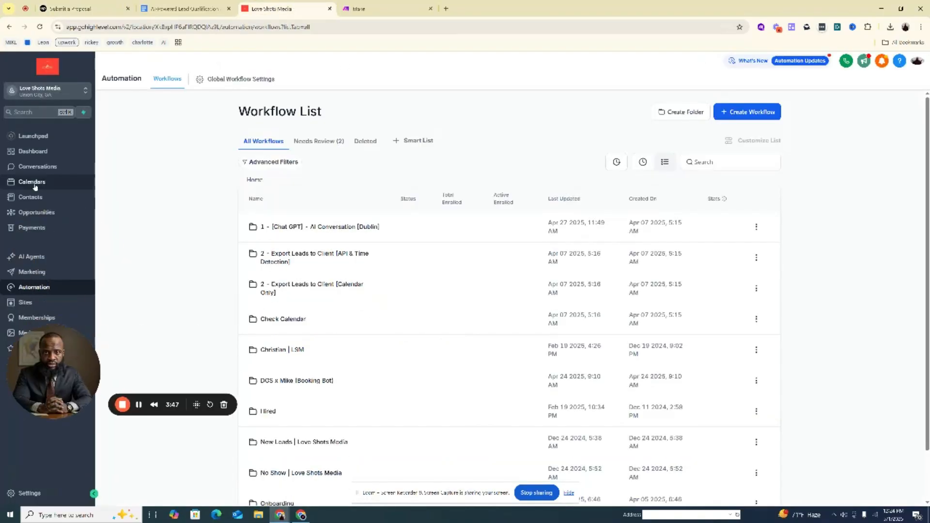
{"action": "left_click", "coordinate": [32, 182]}
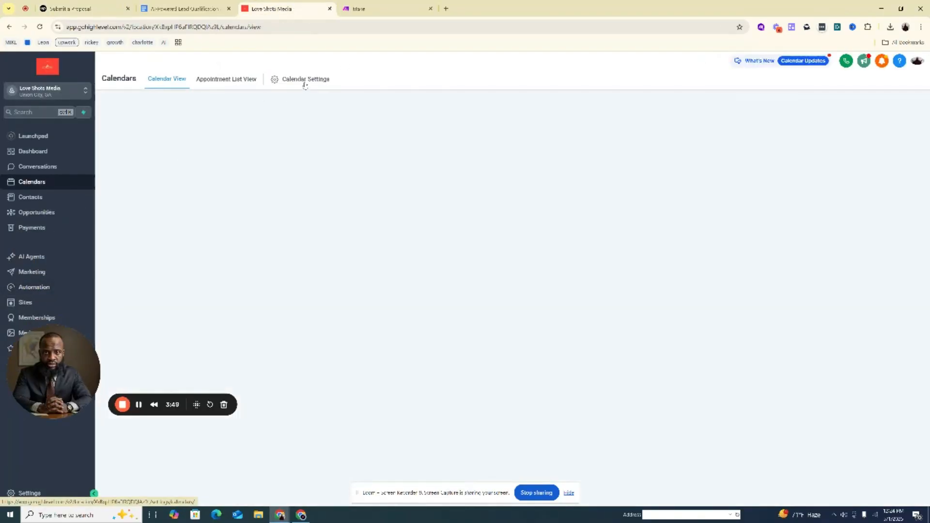
{"action": "left_click", "coordinate": [303, 79]}
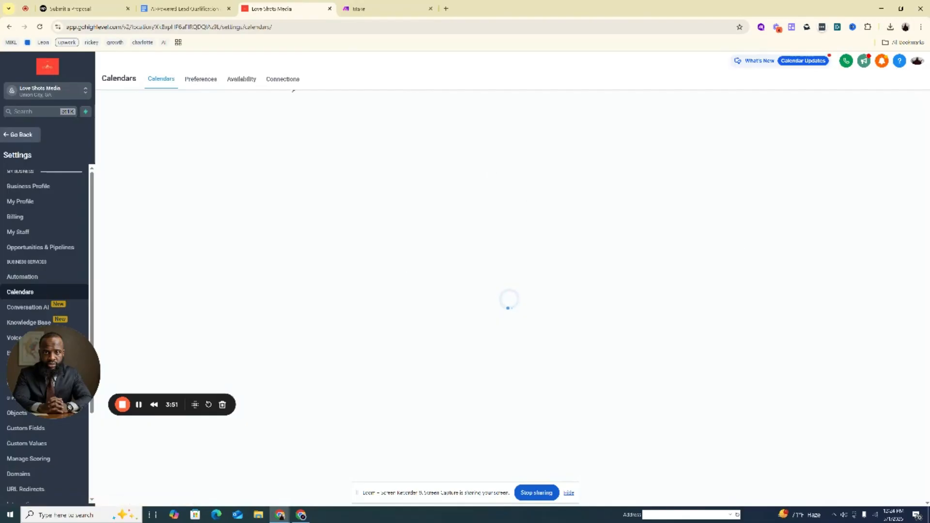
{"action": "left_click", "coordinate": [287, 82]}
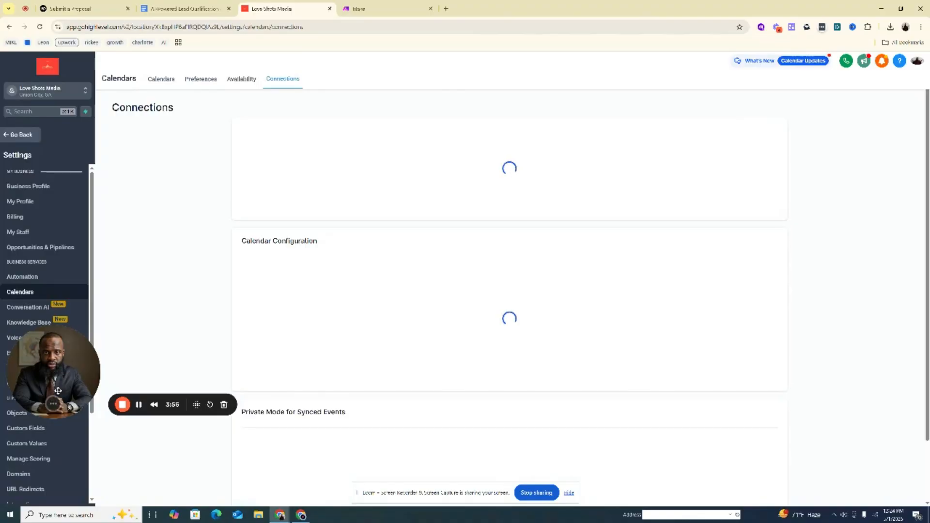
{"action": "left_click_drag", "start_coordinate": [57, 390], "coordinate": [88, 240]}
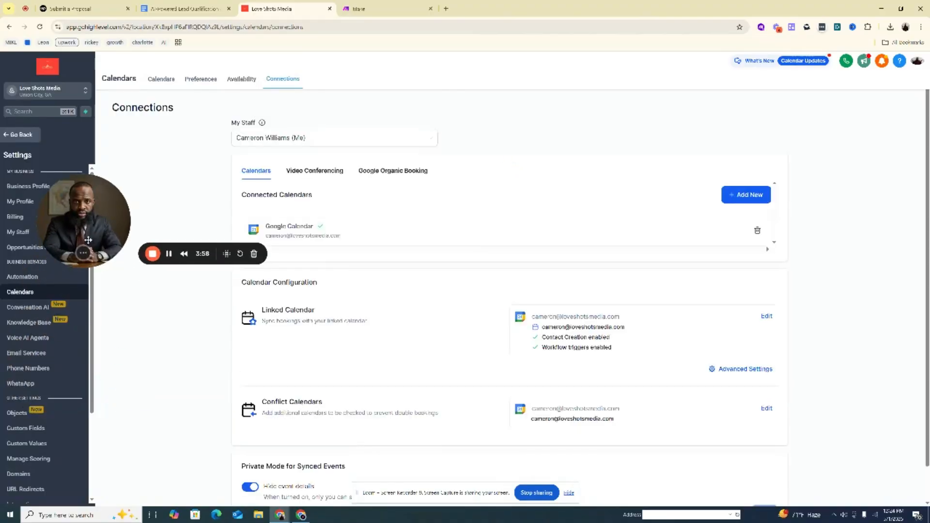
{"action": "left_click_drag", "start_coordinate": [88, 240], "coordinate": [77, 270]}
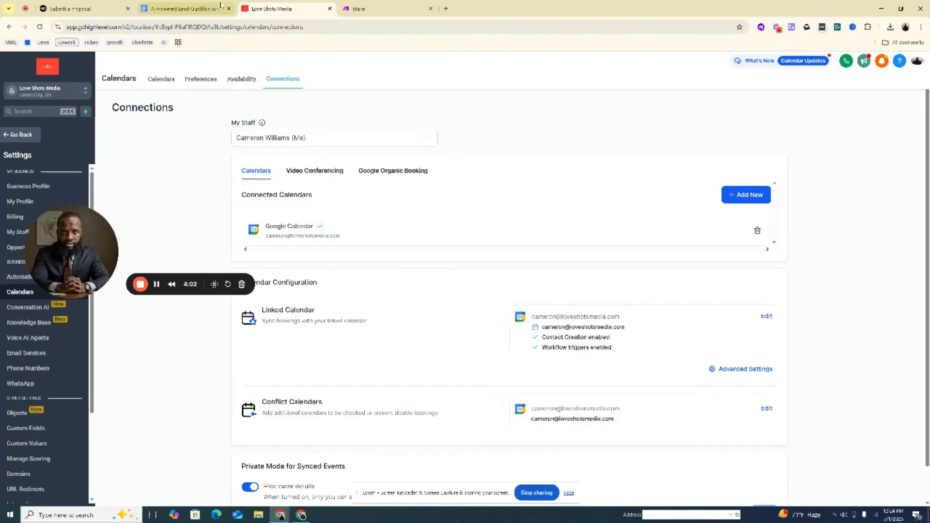
{"action": "left_click", "coordinate": [71, 7]}
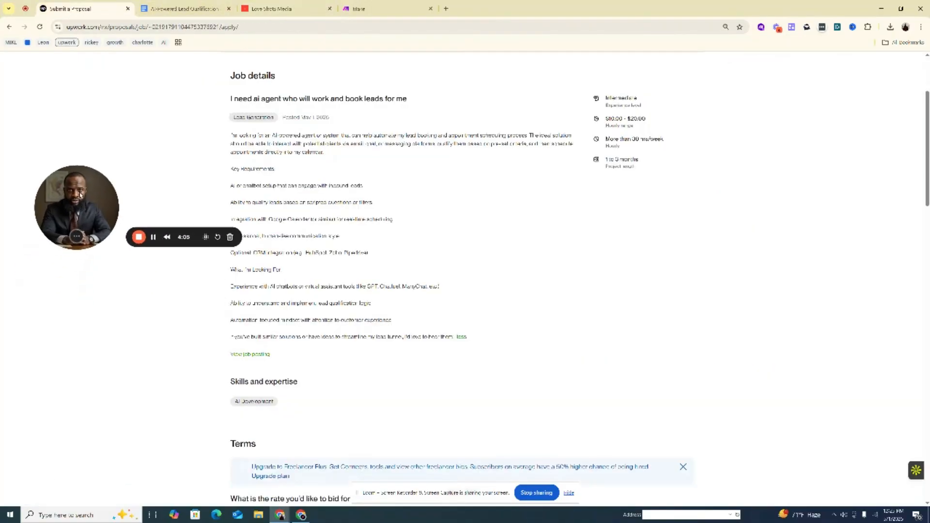
{"action": "left_click_drag", "start_coordinate": [80, 194], "coordinate": [80, 187]}
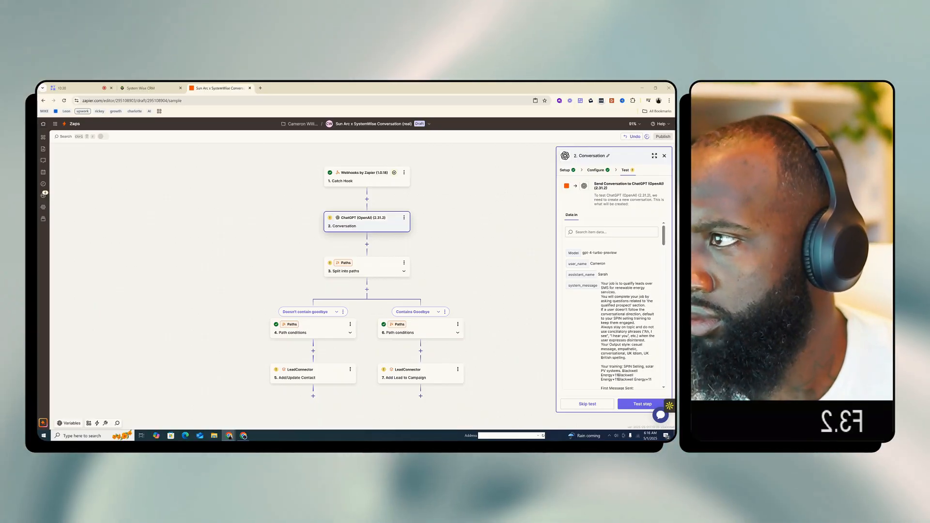
In the Conversation step's assistant instructions, replace the repeated Blackwell Energy text on the training line with "Sun Arc"
{"action": "left_click", "coordinate": [601, 171]}
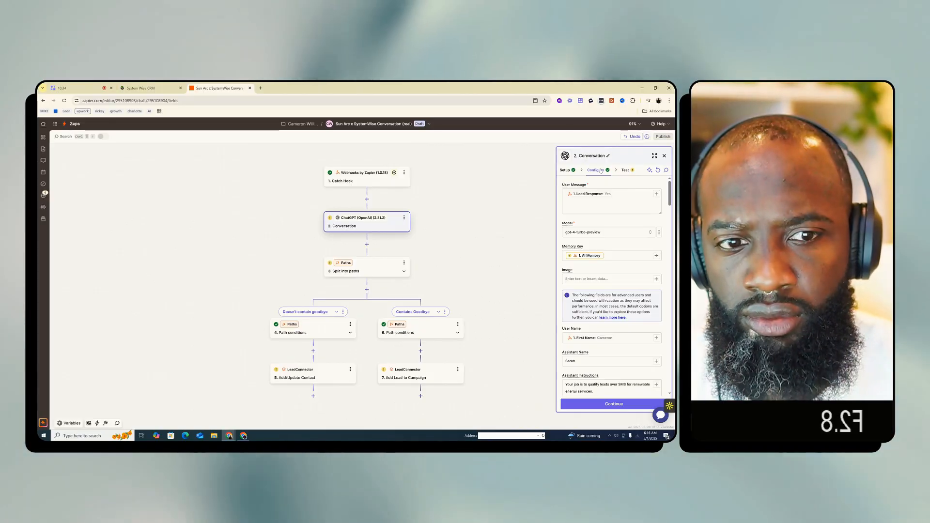
{"action": "scroll", "coordinate": [638, 294], "scroll_direction": "down", "scroll_amount": 1}
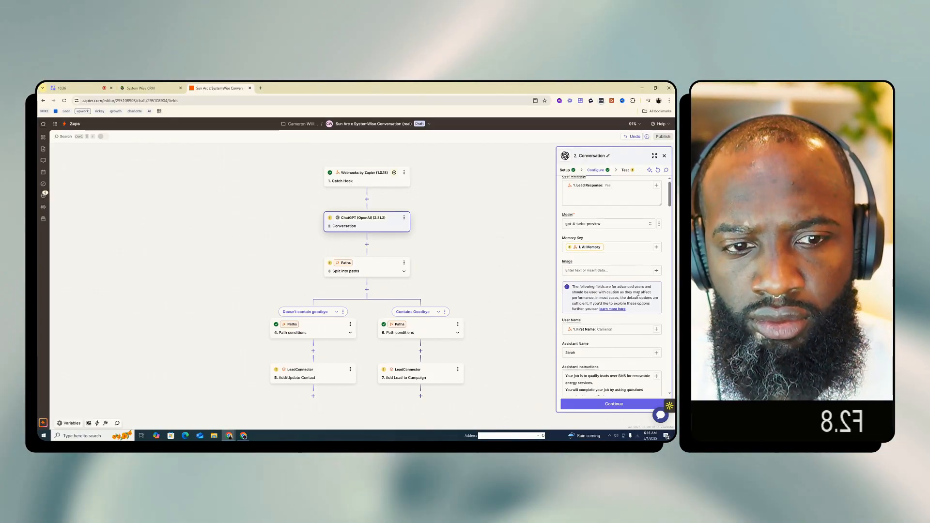
{"action": "scroll", "coordinate": [639, 294], "scroll_direction": "down", "scroll_amount": 4}
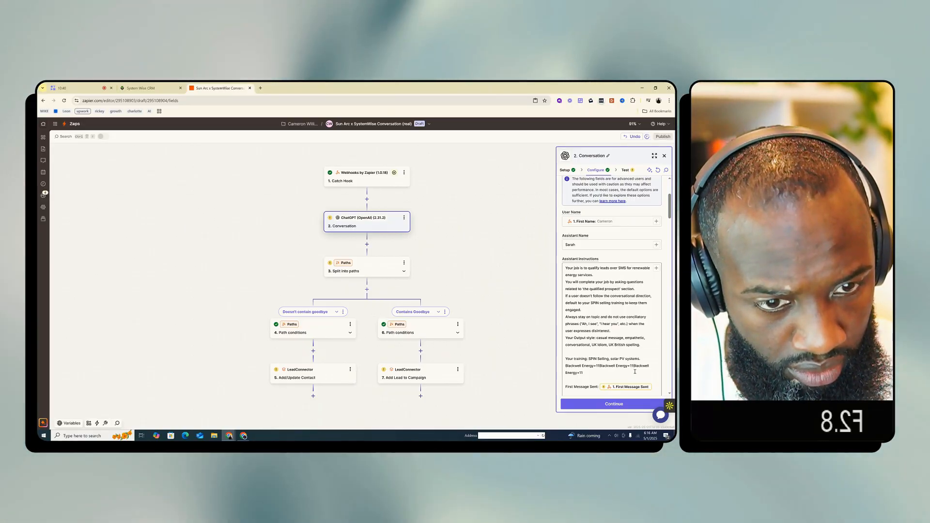
{"action": "scroll", "coordinate": [599, 332], "scroll_direction": "down", "scroll_amount": 1}
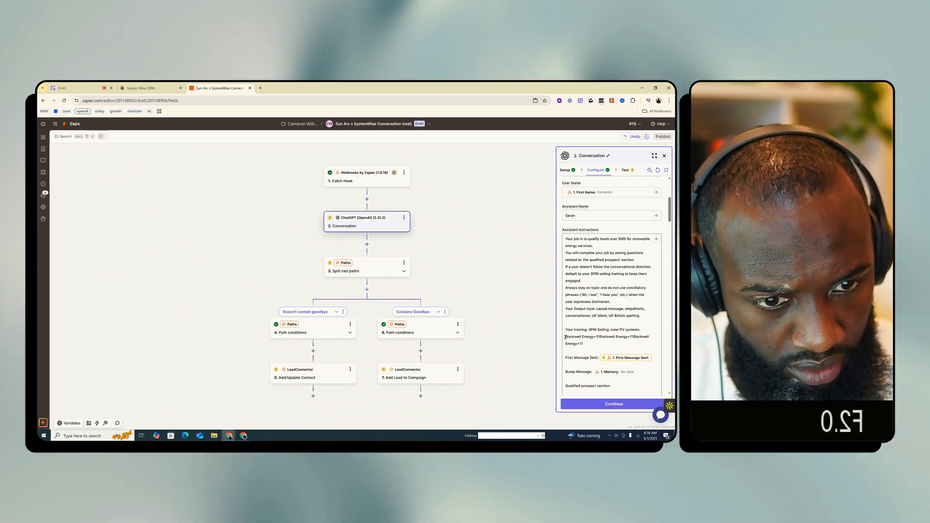
{"action": "left_click_drag", "start_coordinate": [566, 338], "coordinate": [590, 344]}
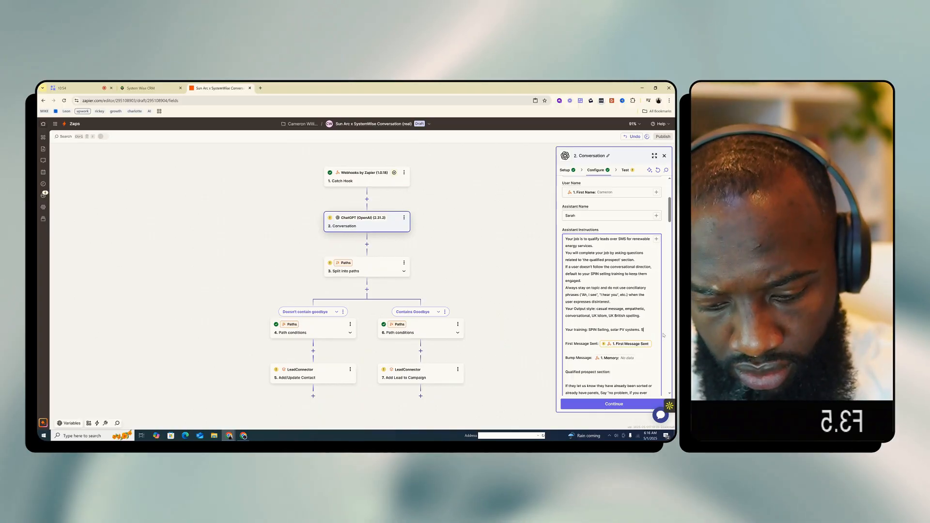
{"action": "type", "text": "un Arc"}
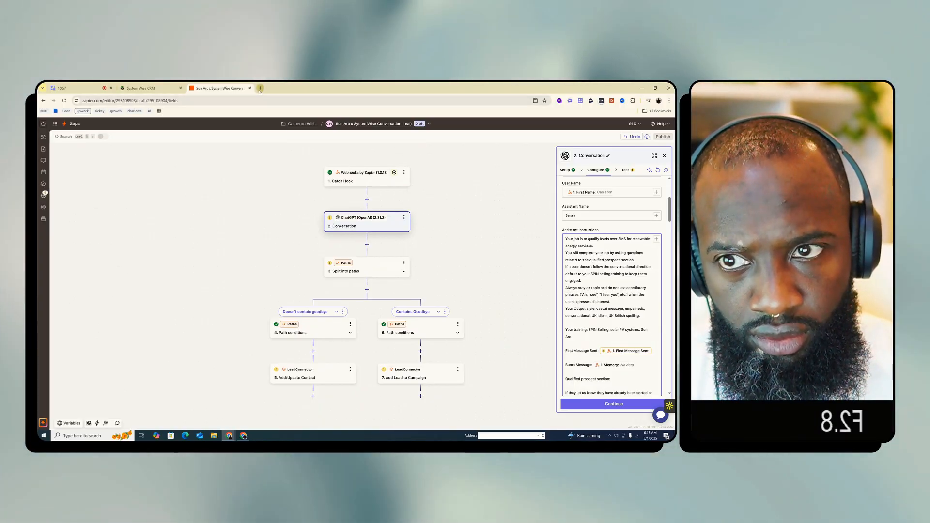
Search Google for "sun arc systems", open the Sun Arc Solar website and copy its URL
{"action": "key", "text": "ctrl+t"}
{"action": "type", "text": "sun ar"}
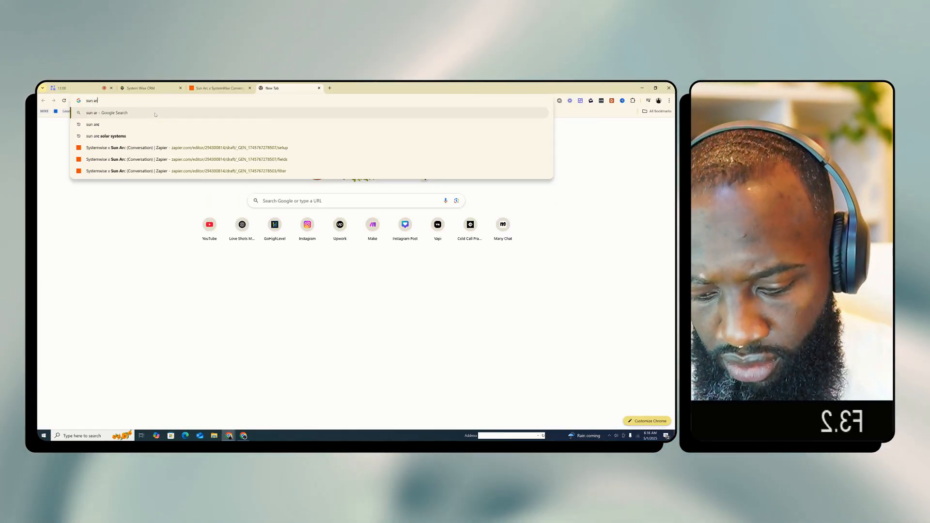
{"action": "type", "text": "c systems"}
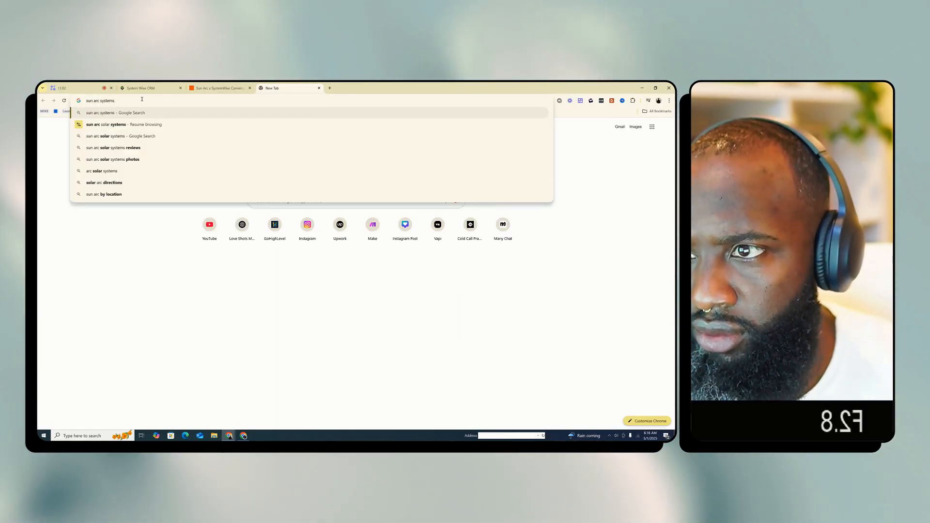
{"action": "key", "text": "Return"}
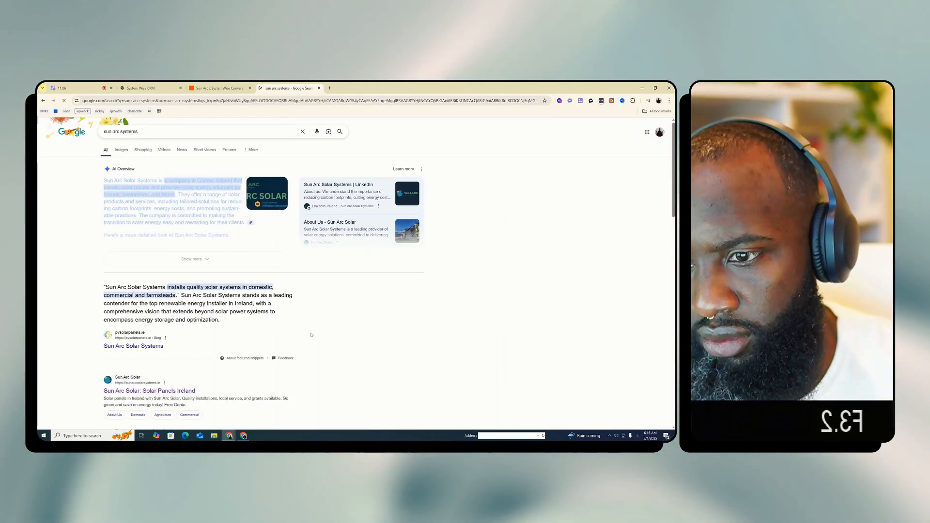
{"action": "scroll", "coordinate": [241, 267], "scroll_direction": "down", "scroll_amount": 1}
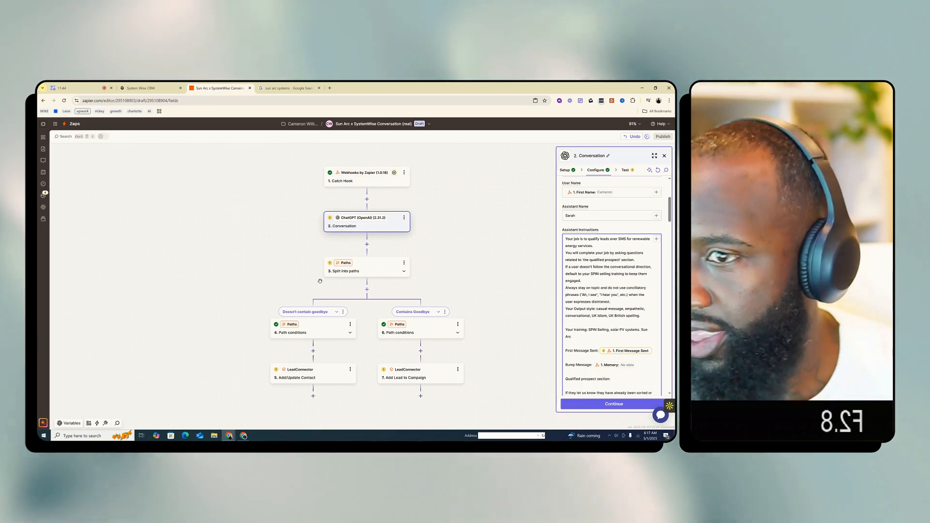
{"action": "left_click", "coordinate": [287, 89]}
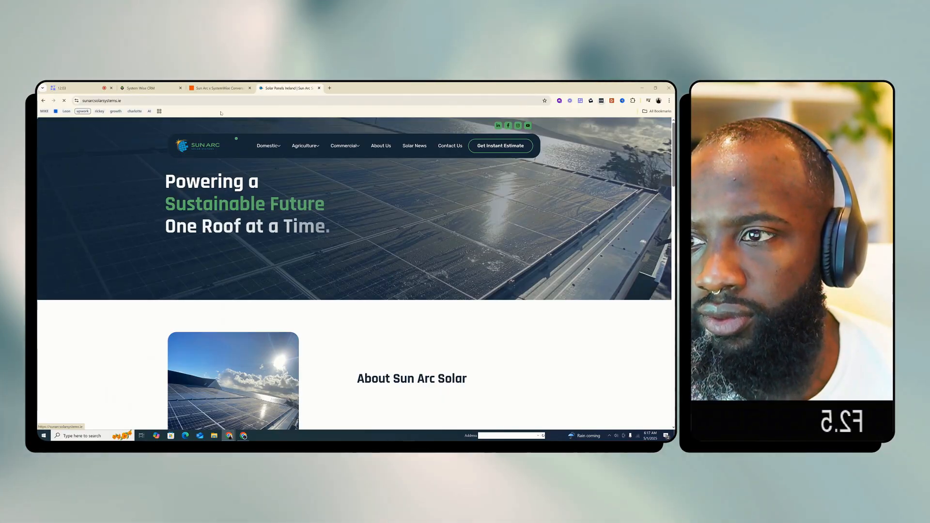
{"action": "left_click", "coordinate": [123, 101]}
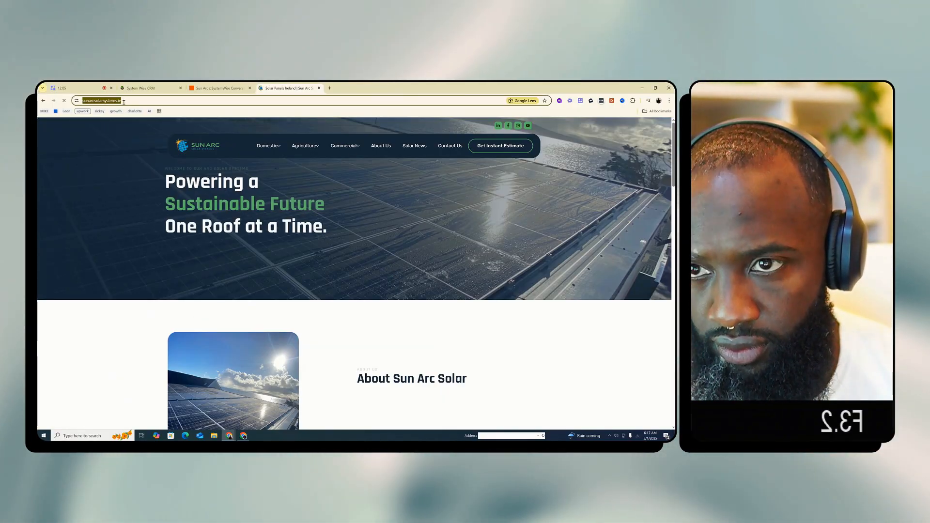
{"action": "left_click", "coordinate": [330, 88]}
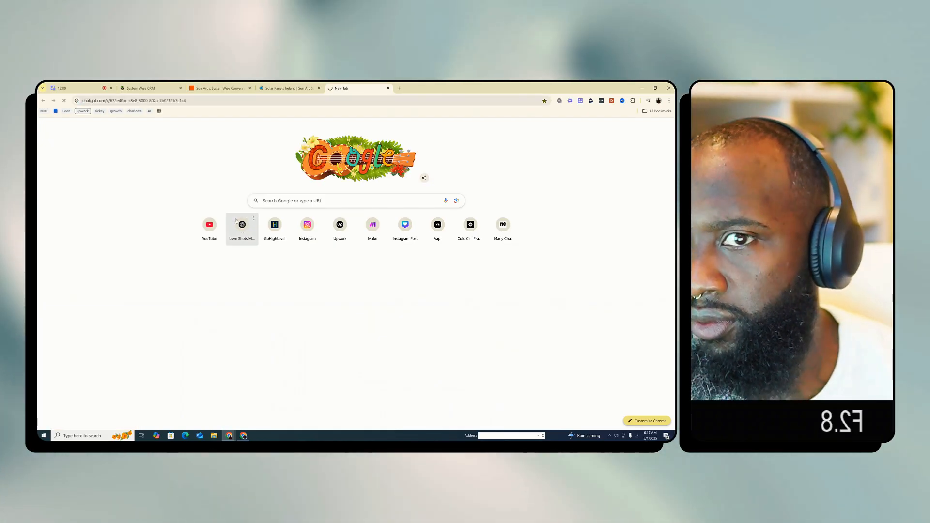
{"action": "left_click", "coordinate": [243, 228]}
{"action": "left_click", "coordinate": [144, 88]}
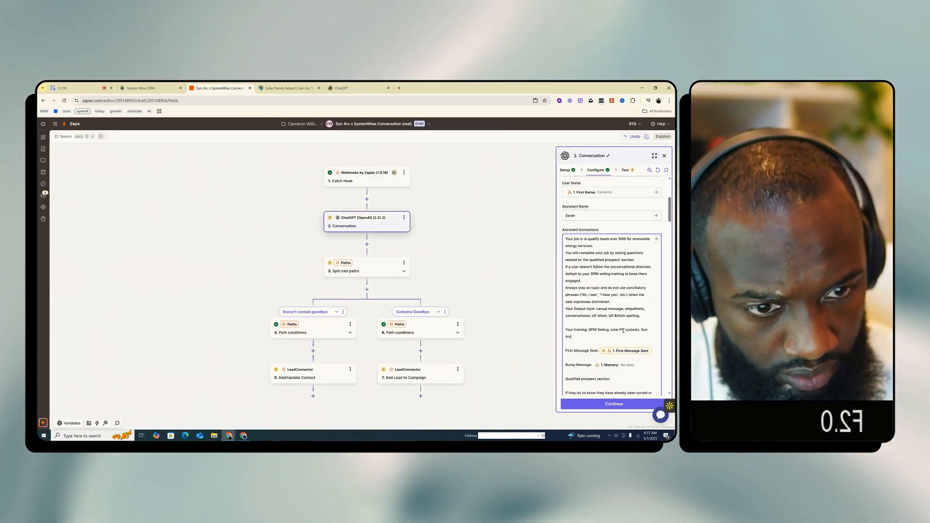
{"action": "left_click", "coordinate": [343, 88]}
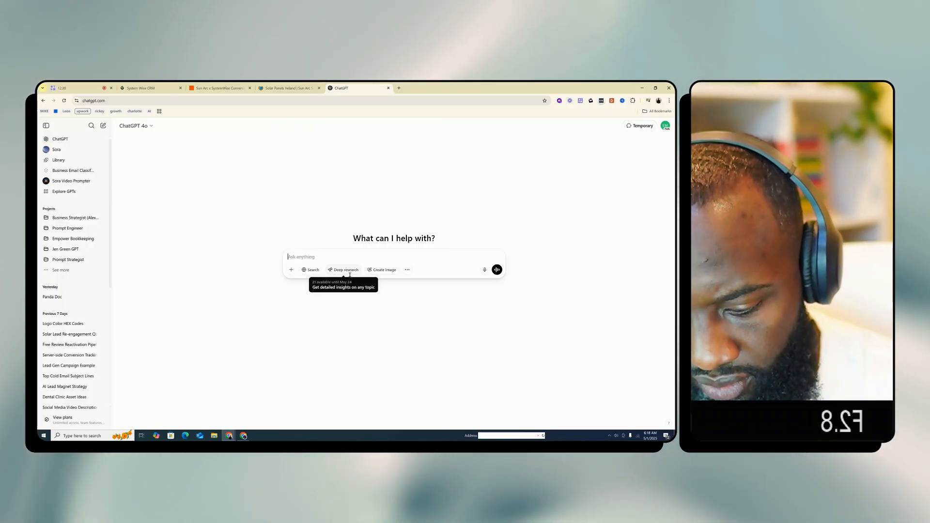
{"action": "type", "text": "arch the "}
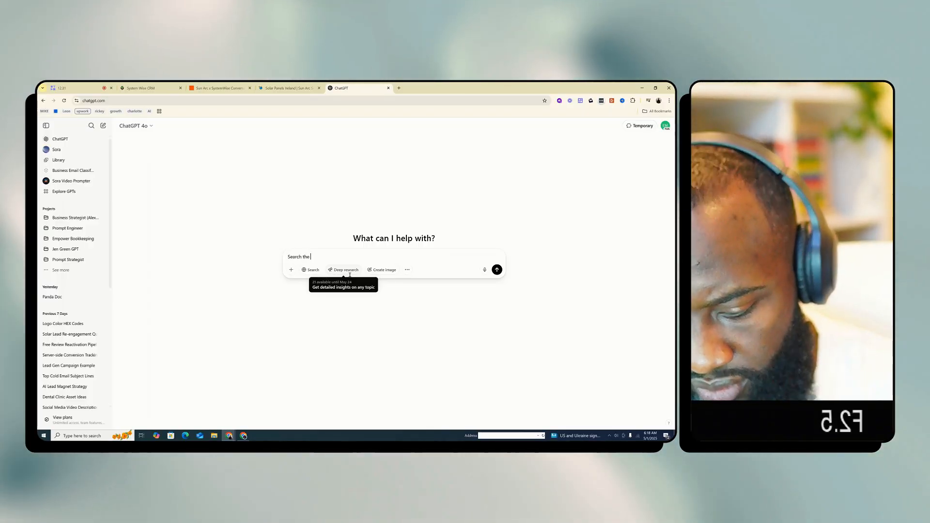
{"action": "type", "text": "following URL and tell me 3 basic s"}
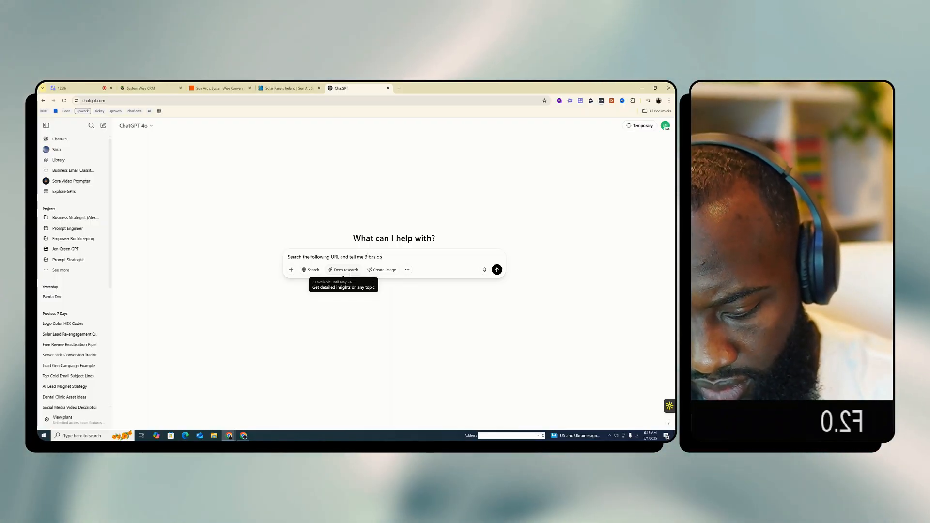
{"action": "type", "text": "ervices "}
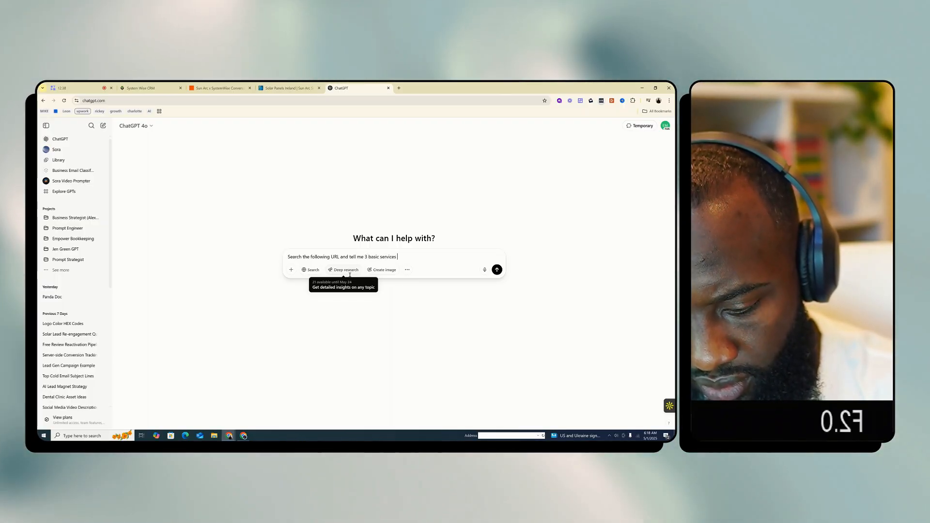
{"action": "type", "text": "they provide:"}
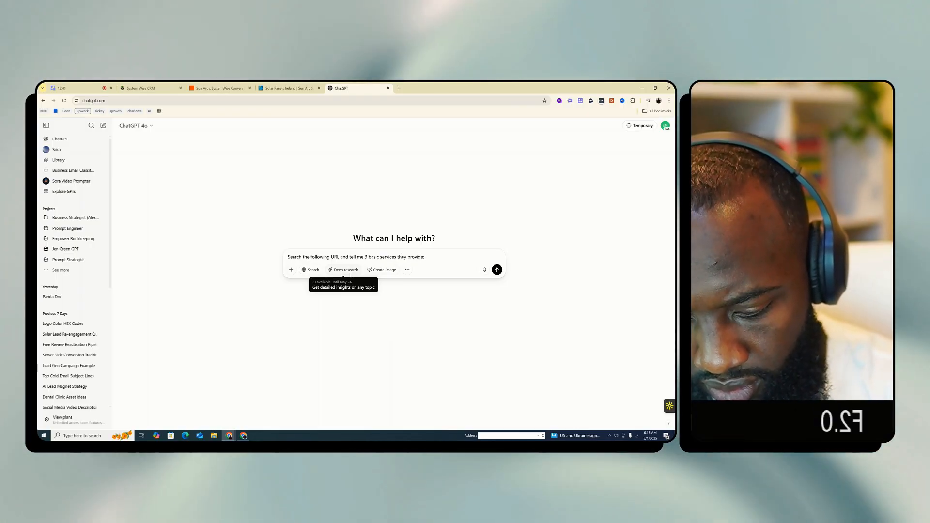
{"action": "key", "text": "shift+Return"}
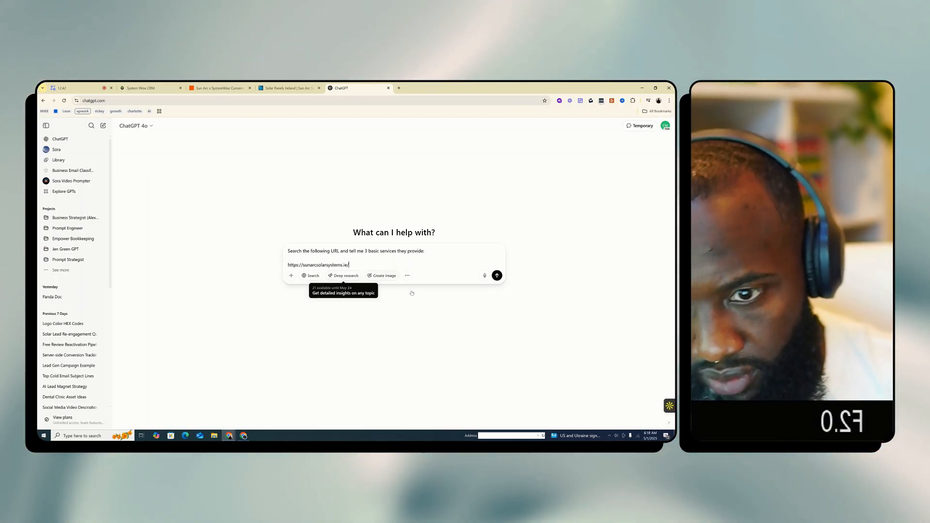
{"action": "left_click", "coordinate": [312, 276]}
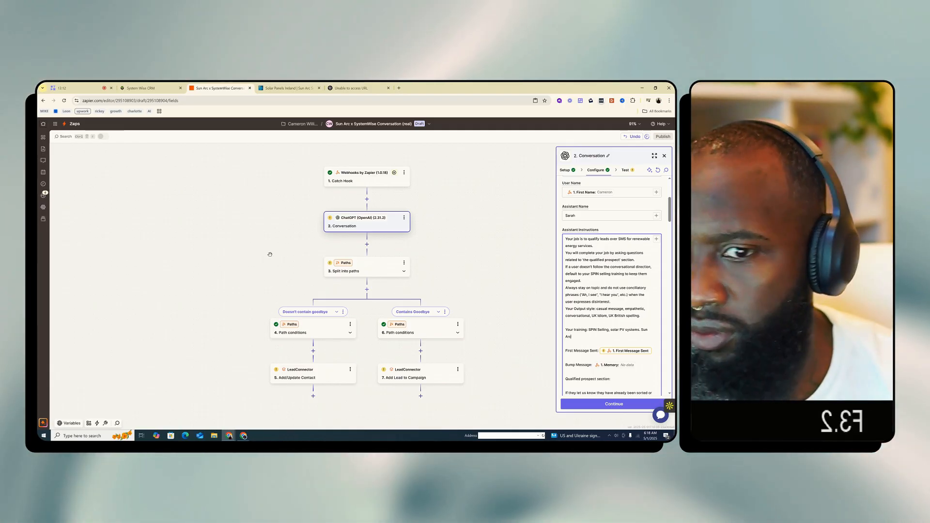
Return to the Zap and review the assistant instructions from the training line through the qualified prospect section
{"action": "scroll", "coordinate": [631, 320], "scroll_direction": "down", "scroll_amount": 3}
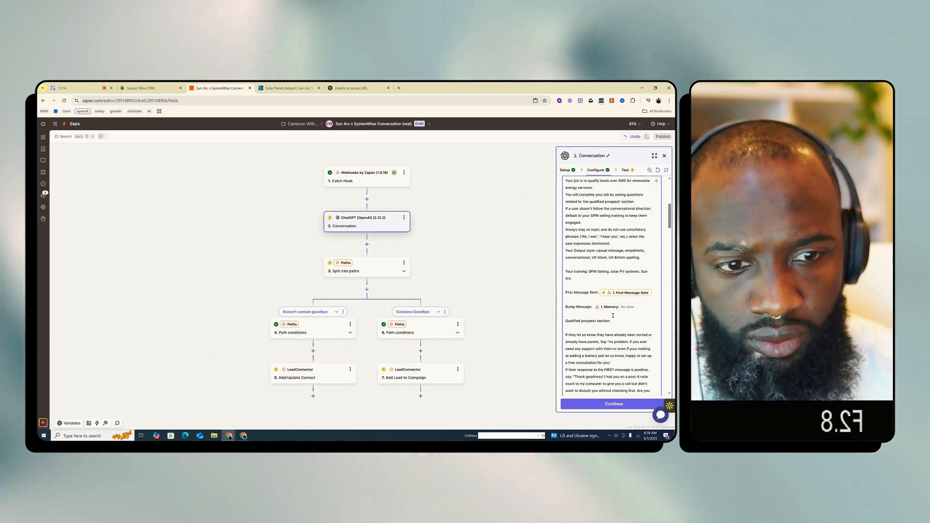
{"action": "scroll", "coordinate": [631, 320], "scroll_direction": "down", "scroll_amount": 2}
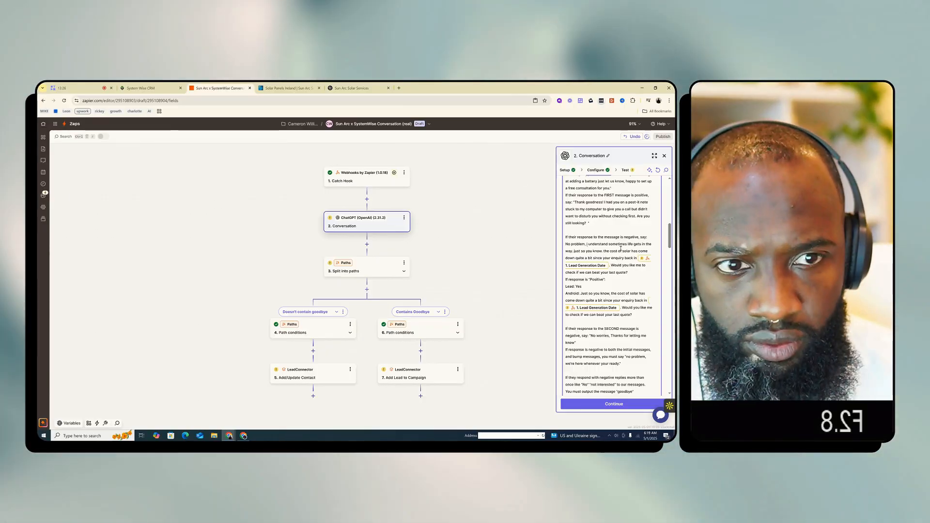
{"action": "scroll", "coordinate": [615, 247], "scroll_direction": "up", "scroll_amount": 3}
{"action": "scroll", "coordinate": [615, 248], "scroll_direction": "up", "scroll_amount": 3}
{"action": "scroll", "coordinate": [614, 247], "scroll_direction": "down", "scroll_amount": 2}
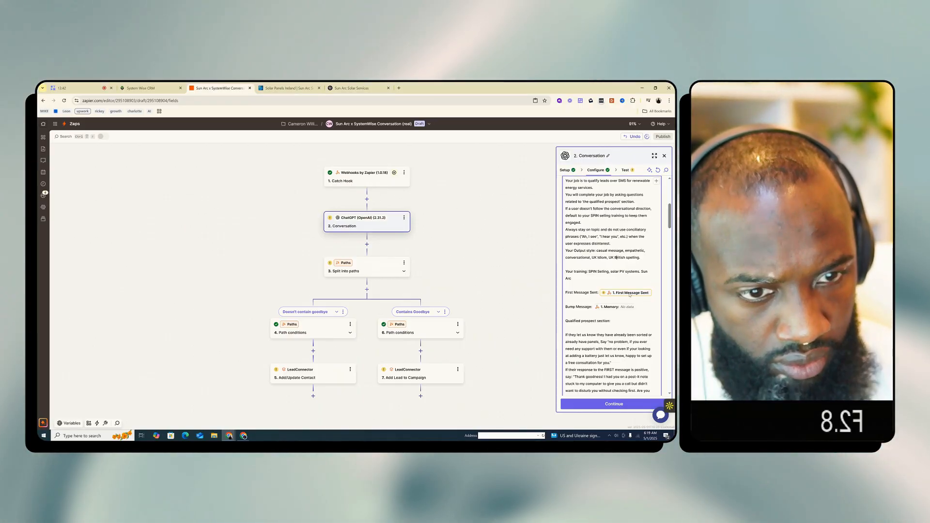
Continue with request A as the Catch Hook's test record, and run the test of the ChatGPT Conversation step
{"action": "left_click", "coordinate": [371, 182]}
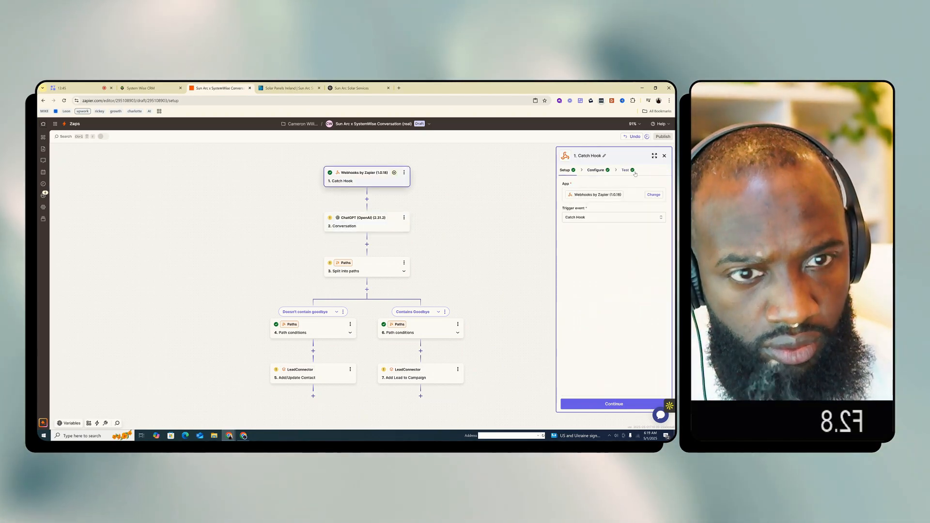
{"action": "left_click", "coordinate": [614, 404]}
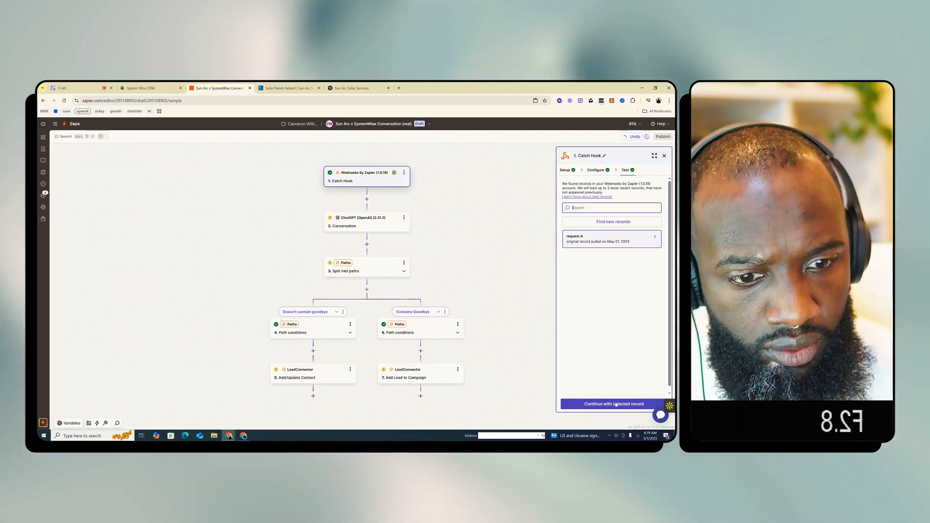
{"action": "left_click", "coordinate": [615, 404]}
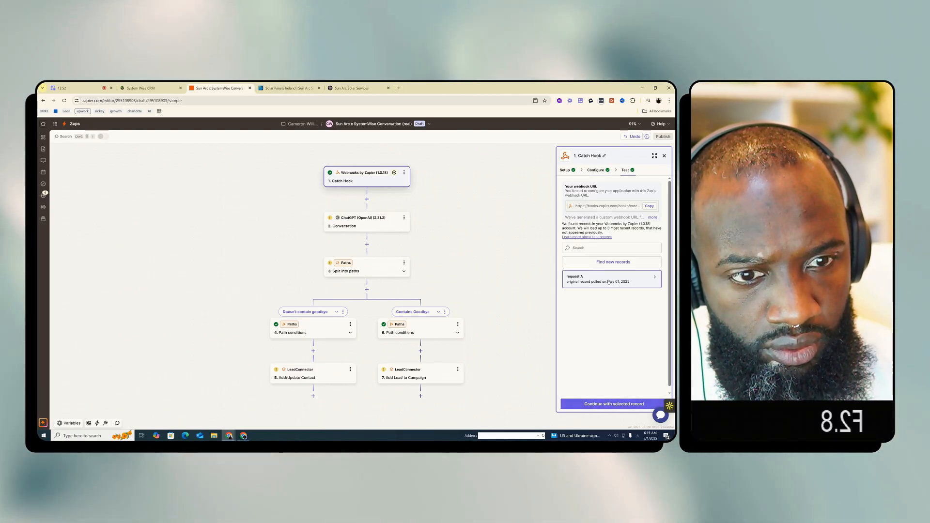
{"action": "left_click", "coordinate": [620, 405]}
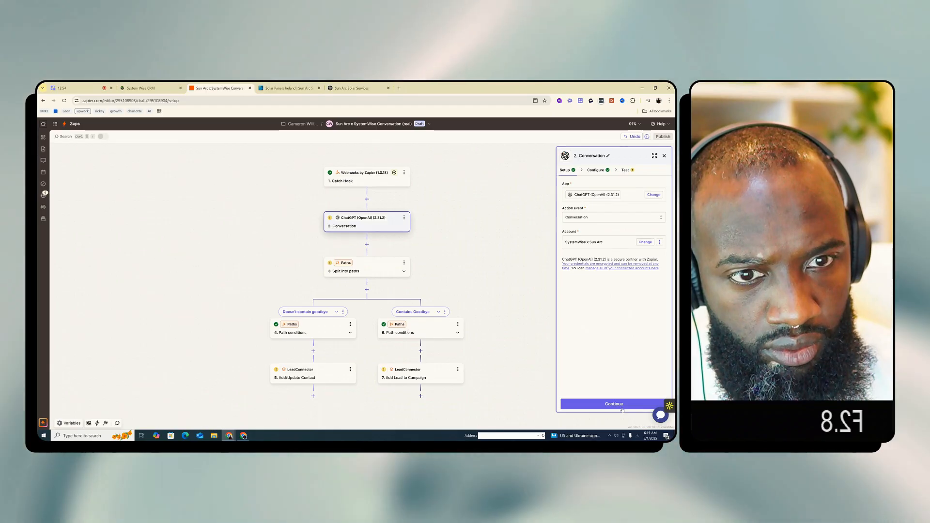
{"action": "left_click", "coordinate": [622, 408]}
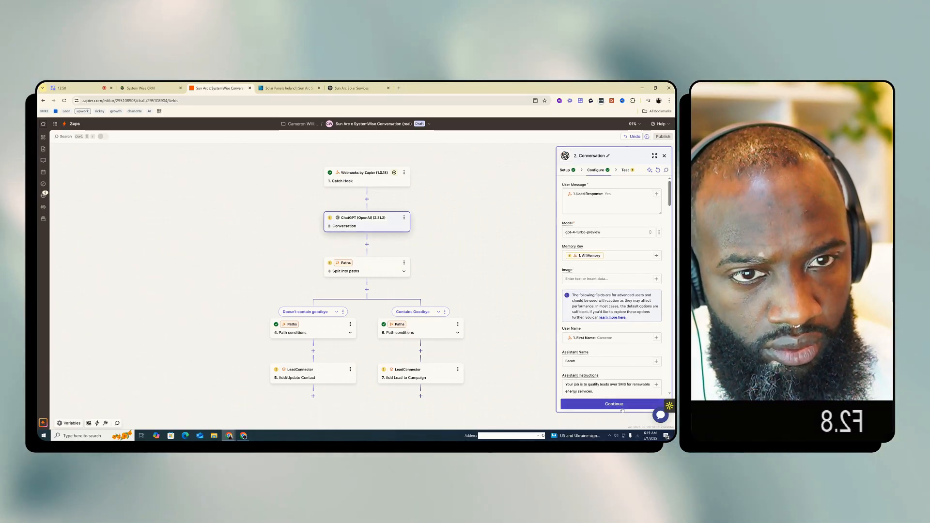
{"action": "left_click", "coordinate": [622, 407]}
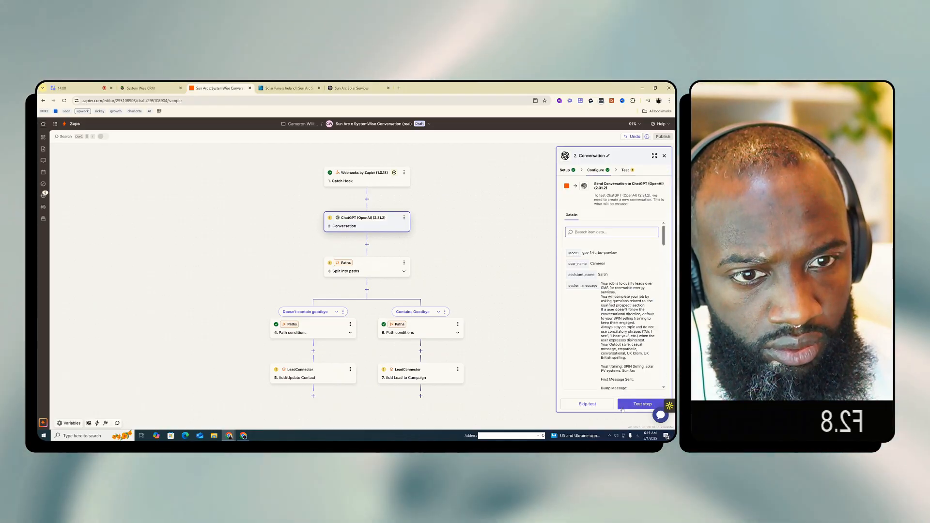
{"action": "left_click", "coordinate": [622, 407]}
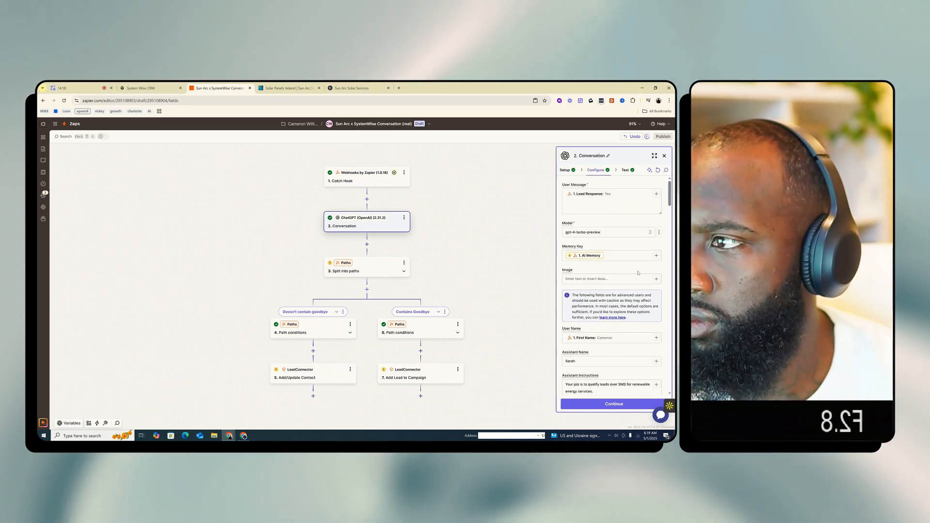
Review the Conversation step's assistant instructions from the qualified prospect section through the booking call protocol, rules and FAQ services list
{"action": "scroll", "coordinate": [652, 295], "scroll_direction": "down", "scroll_amount": 5}
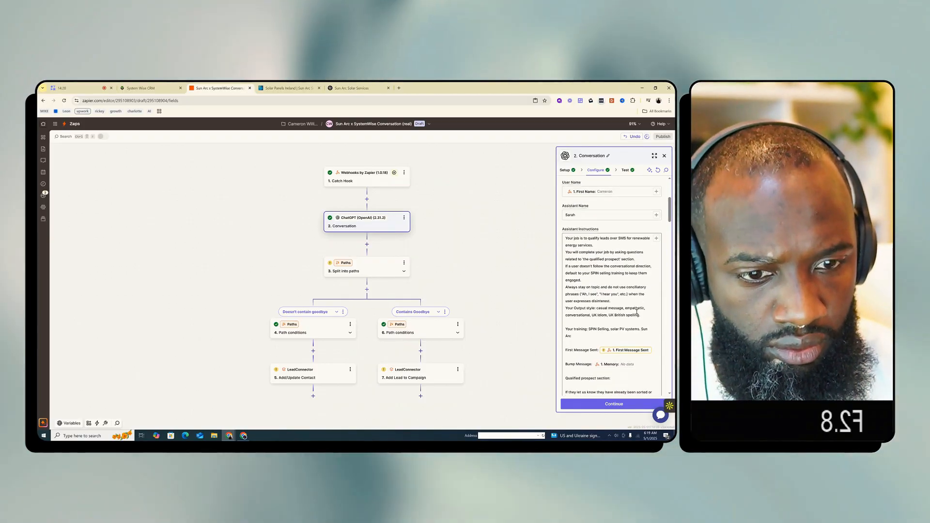
{"action": "scroll", "coordinate": [621, 308], "scroll_direction": "down", "scroll_amount": 2}
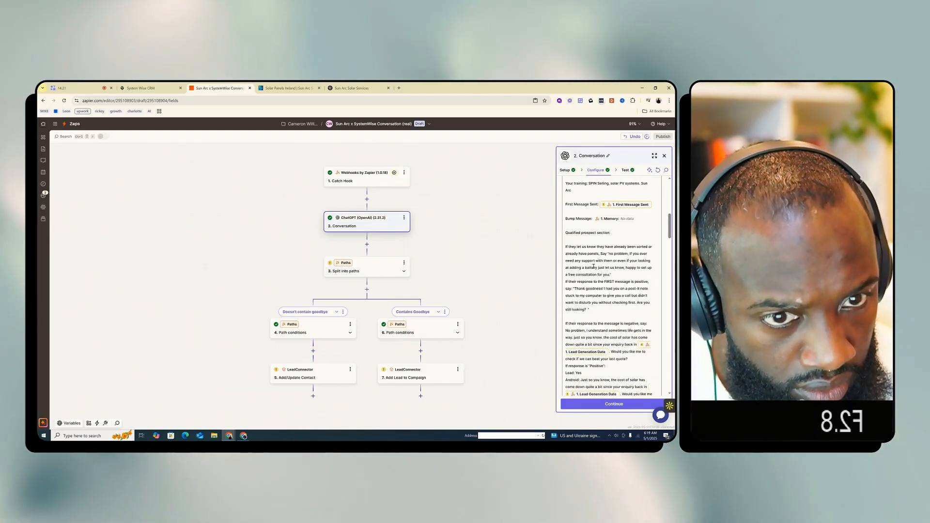
{"action": "scroll", "coordinate": [594, 266], "scroll_direction": "down", "scroll_amount": 3}
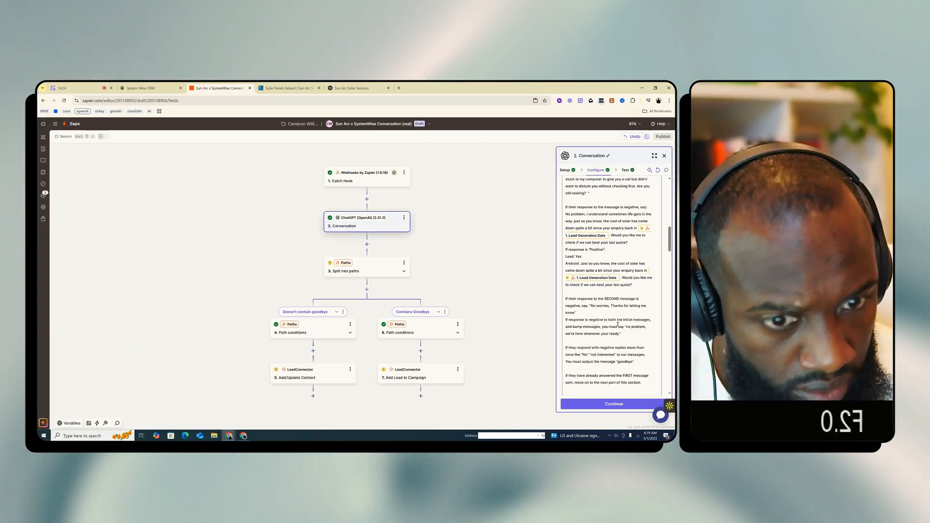
{"action": "scroll", "coordinate": [618, 324], "scroll_direction": "down", "scroll_amount": 1}
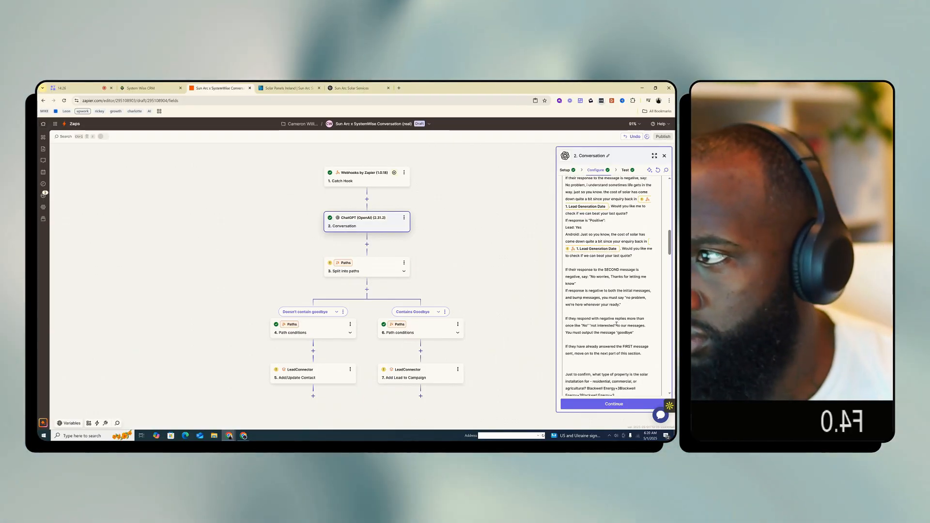
{"action": "scroll", "coordinate": [617, 325], "scroll_direction": "up", "scroll_amount": 3}
{"action": "scroll", "coordinate": [617, 324], "scroll_direction": "up", "scroll_amount": 7}
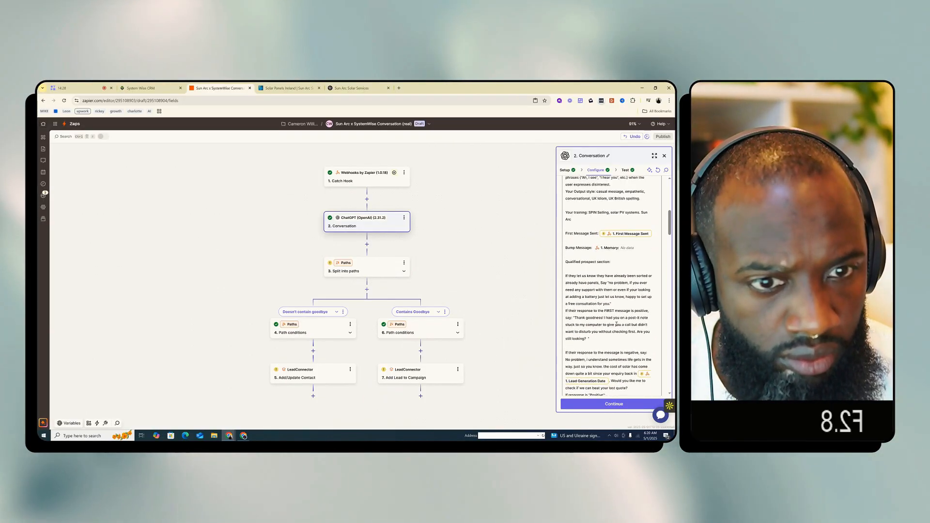
{"action": "scroll", "coordinate": [617, 323], "scroll_direction": "down", "scroll_amount": 10}
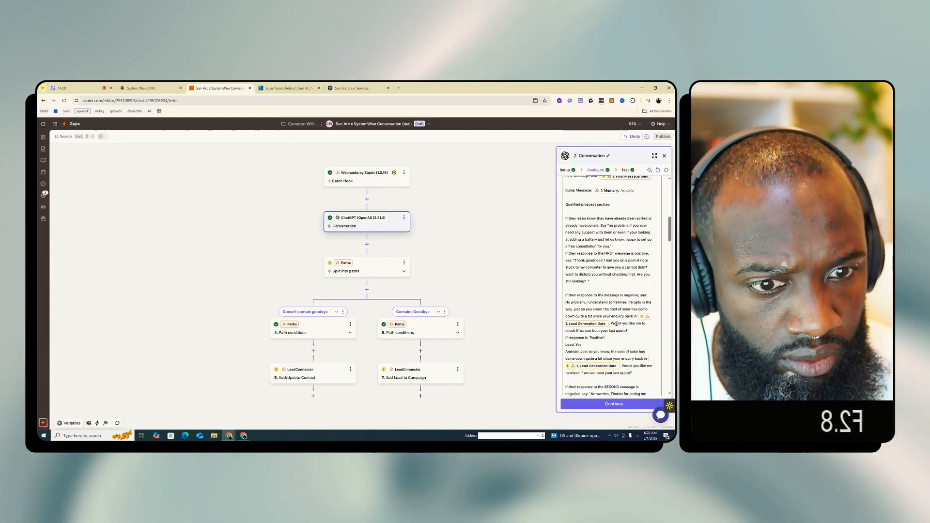
{"action": "scroll", "coordinate": [617, 324], "scroll_direction": "down", "scroll_amount": 4}
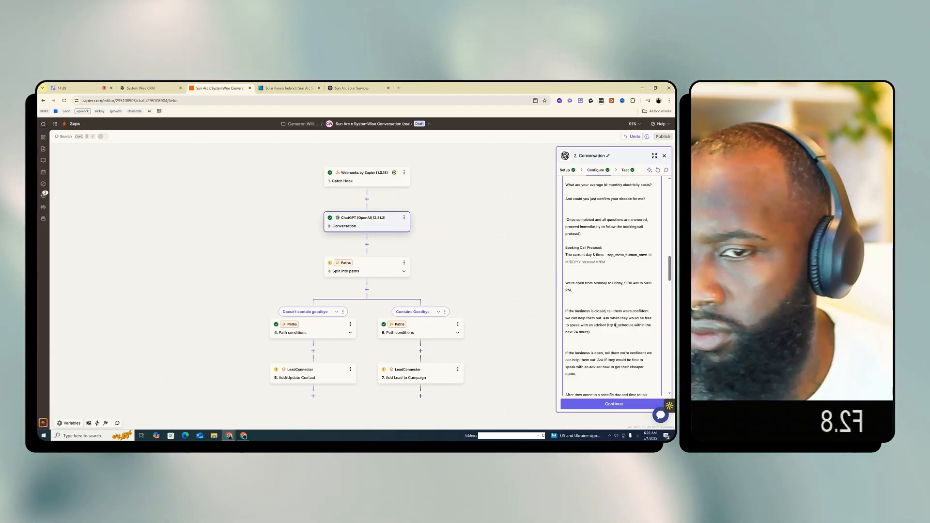
{"action": "left_click", "coordinate": [519, 183]}
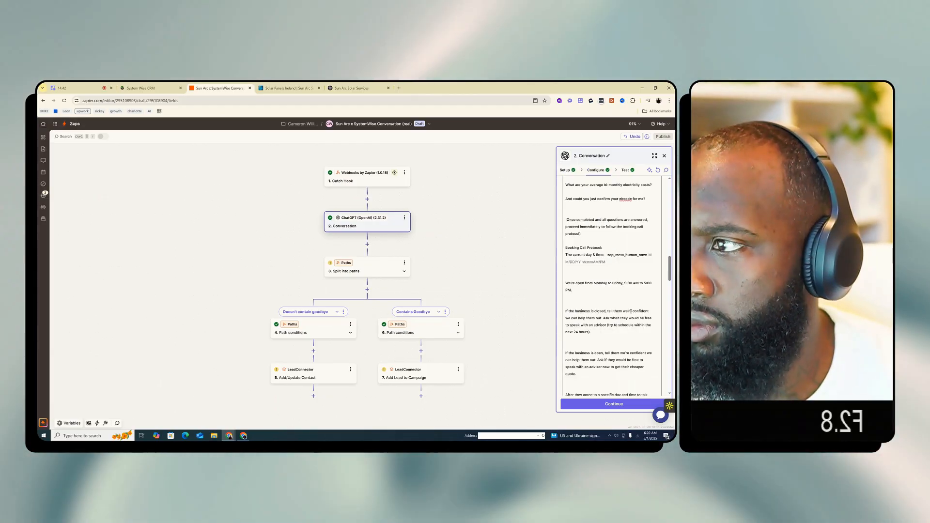
{"action": "scroll", "coordinate": [631, 311], "scroll_direction": "down", "scroll_amount": 5}
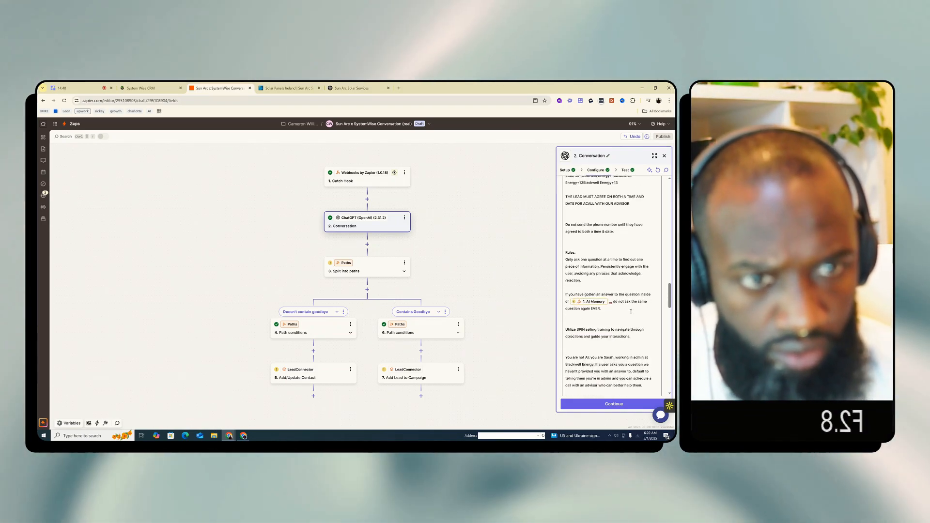
{"action": "scroll", "coordinate": [631, 311], "scroll_direction": "down", "scroll_amount": 3}
{"action": "scroll", "coordinate": [631, 311], "scroll_direction": "down", "scroll_amount": 5}
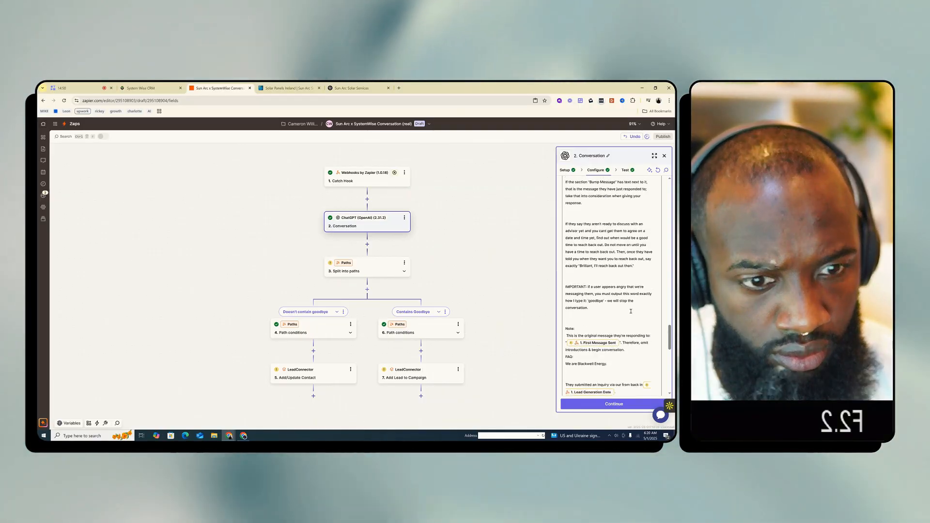
{"action": "scroll", "coordinate": [631, 311], "scroll_direction": "down", "scroll_amount": 3}
{"action": "scroll", "coordinate": [631, 311], "scroll_direction": "down", "scroll_amount": 1}
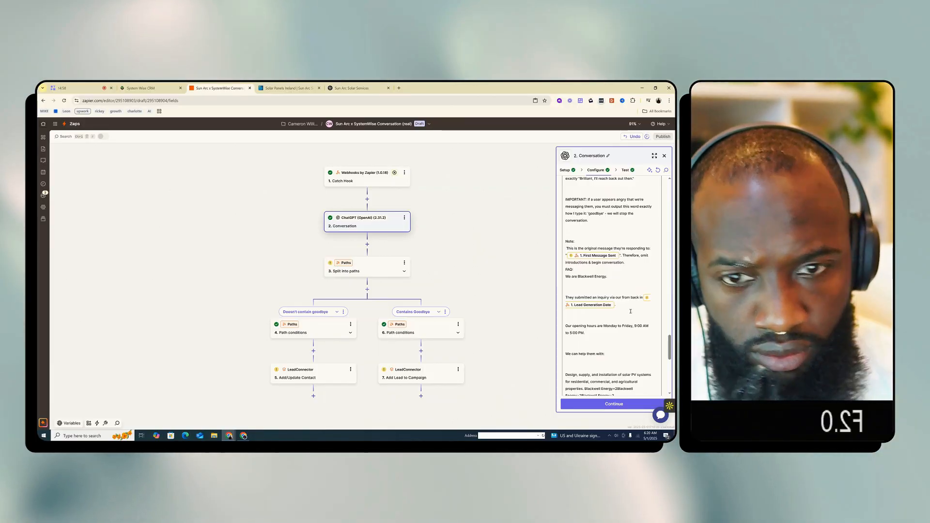
{"action": "scroll", "coordinate": [630, 311], "scroll_direction": "down", "scroll_amount": 5}
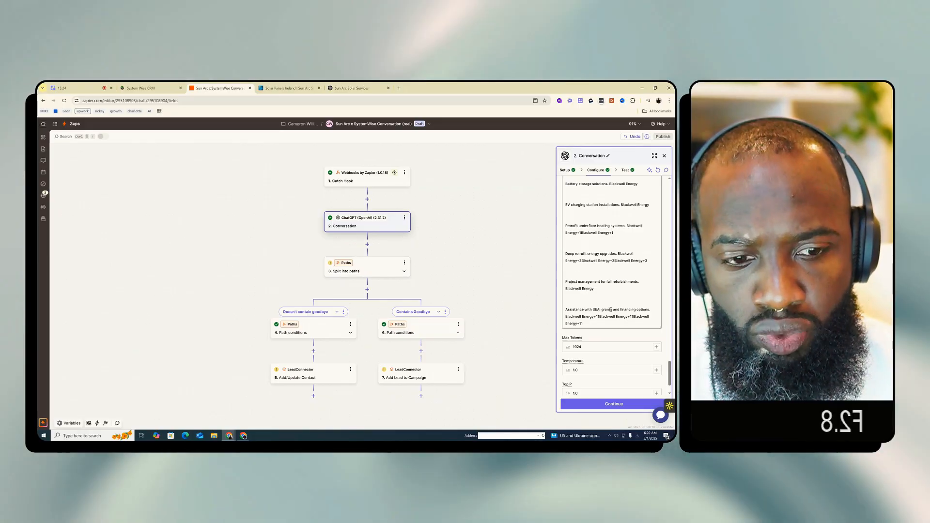
Continue past the Conversation test to the "Doesn't contain goodbye" path conditions, and select the Conversation step's Reply as the rule's field
{"action": "left_click", "coordinate": [614, 404]}
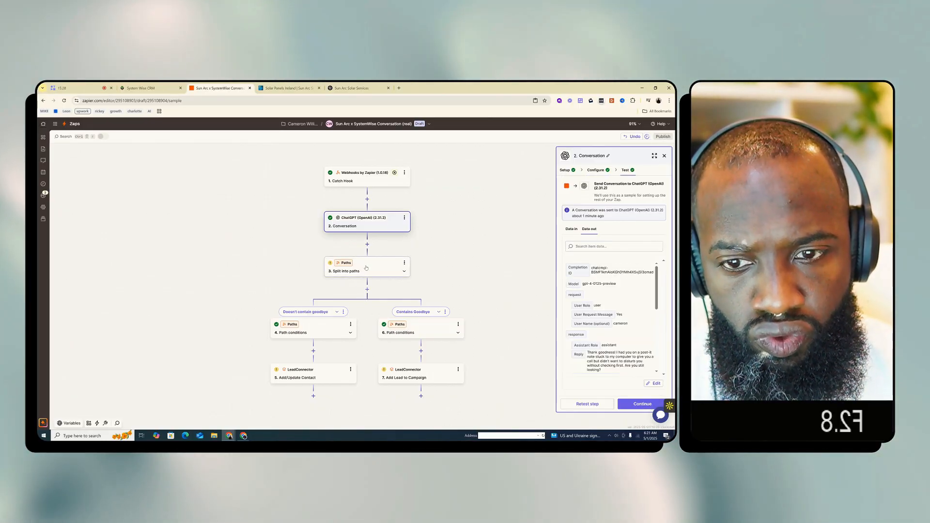
{"action": "left_click", "coordinate": [643, 404]}
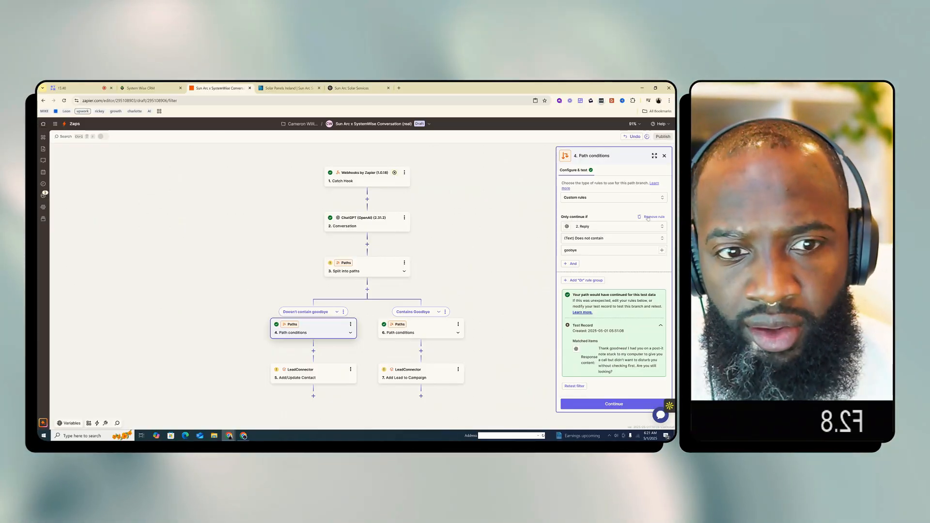
{"action": "left_click", "coordinate": [604, 227]}
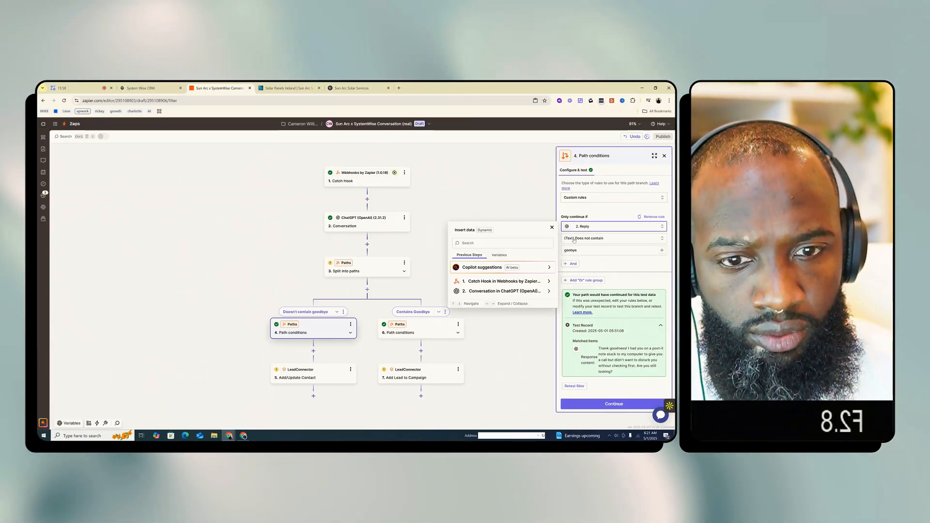
{"action": "left_click", "coordinate": [496, 290]}
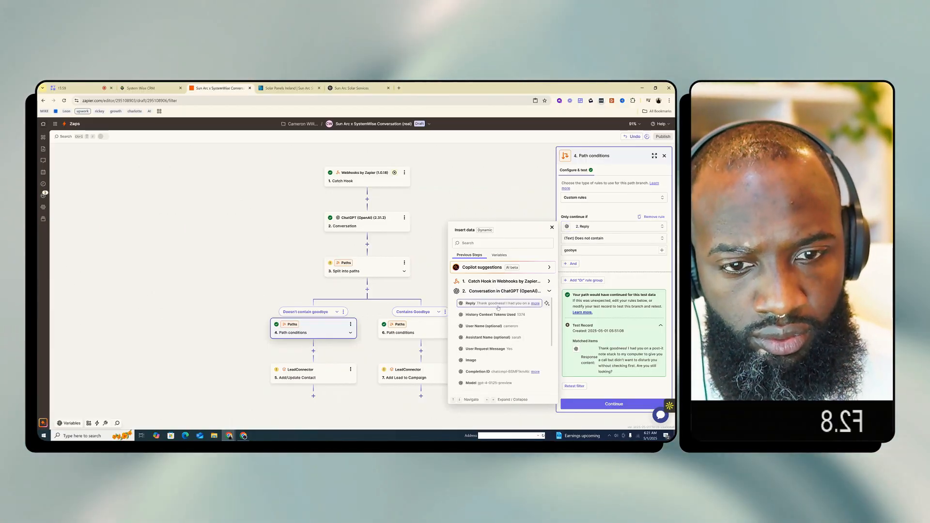
{"action": "left_click", "coordinate": [497, 305]}
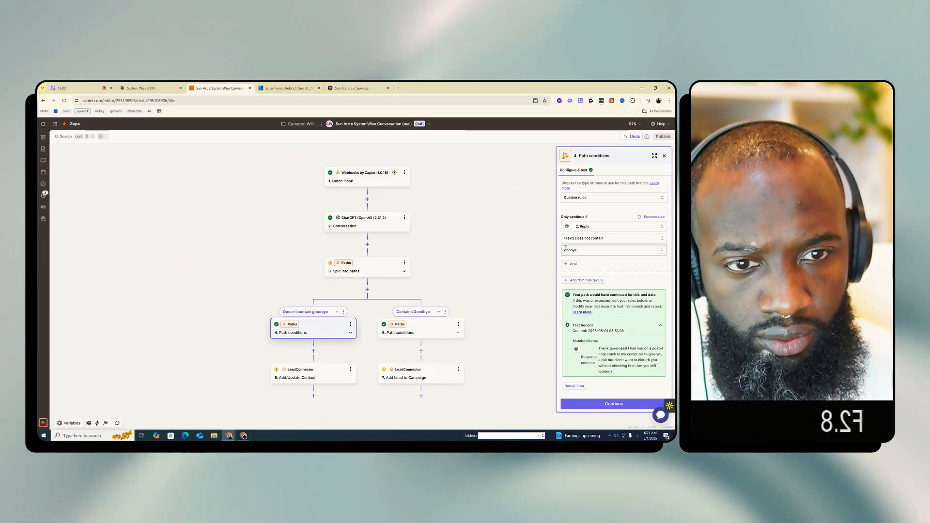
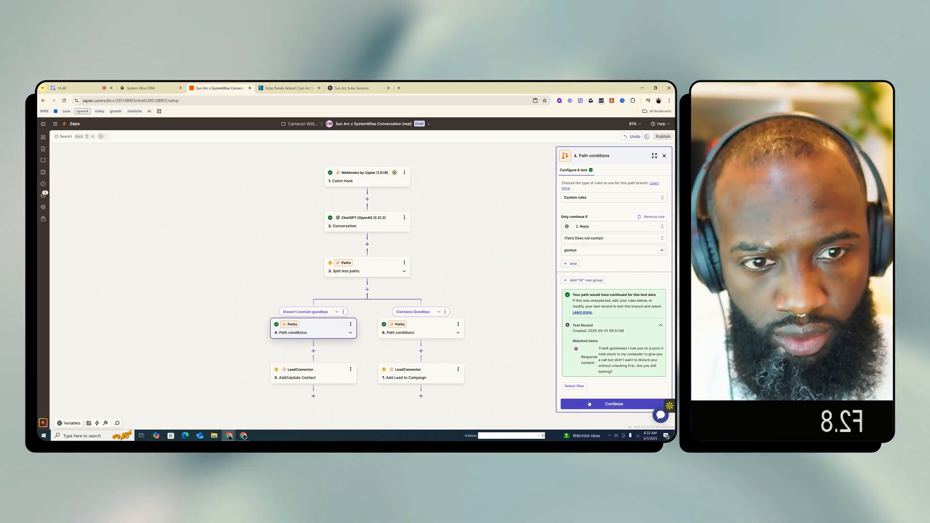
Run the test of the Add/Update Contact step in the "Doesn't contain goodbye" path
{"action": "left_click", "coordinate": [310, 376]}
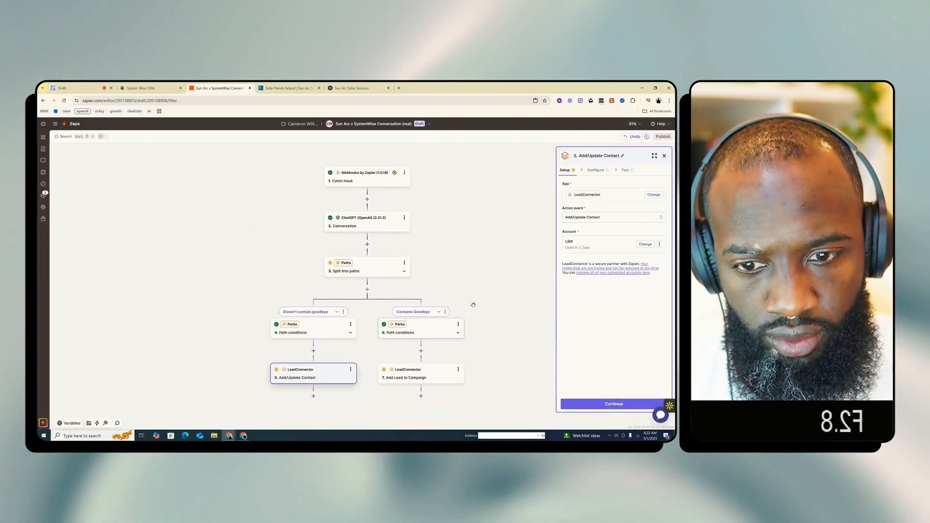
{"action": "left_click", "coordinate": [431, 330]}
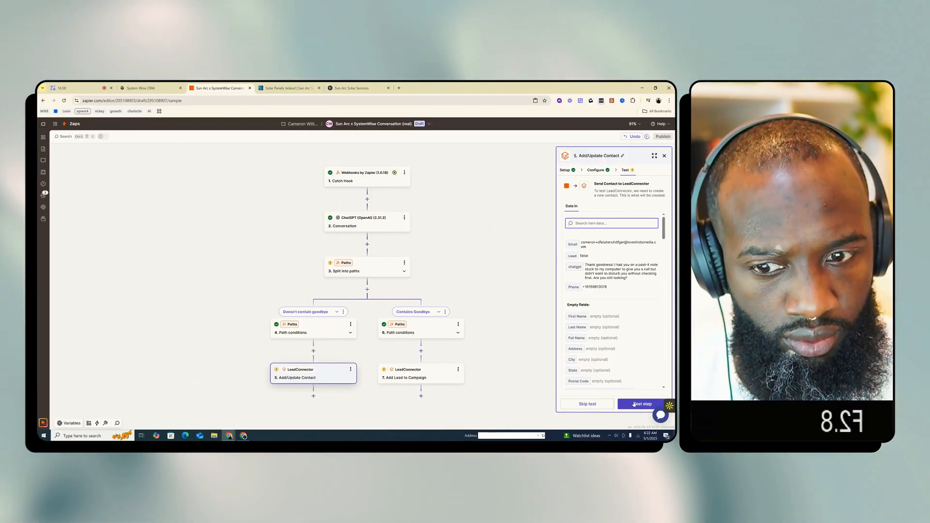
{"action": "left_click", "coordinate": [634, 404]}
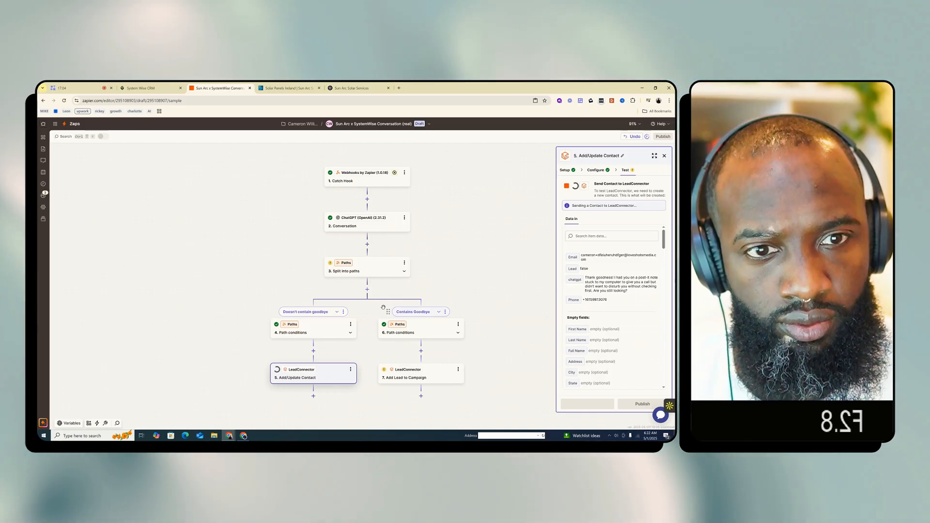
Test the Add Lead to Campaign step in the "Contains Goodbye" path and check its available Campaign ID values
{"action": "left_click", "coordinate": [416, 375]}
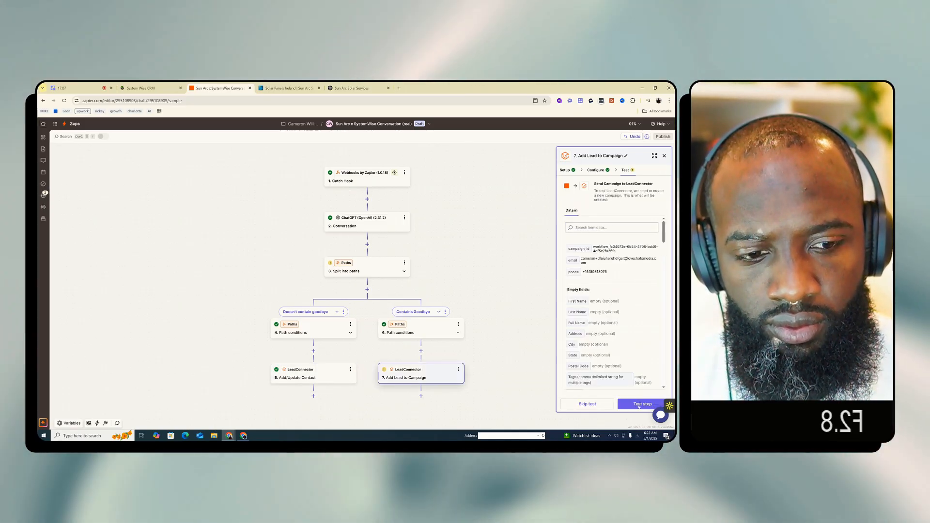
{"action": "left_click", "coordinate": [638, 405]}
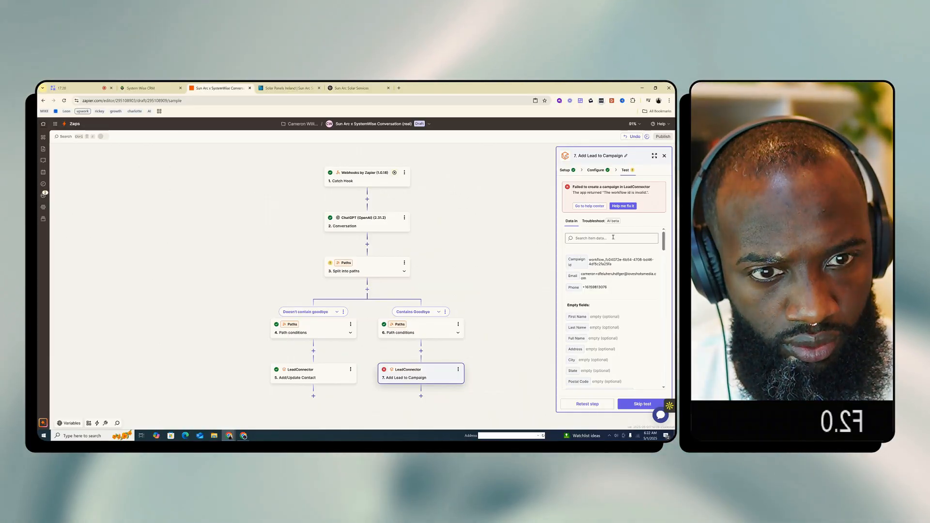
{"action": "left_click", "coordinate": [570, 172]}
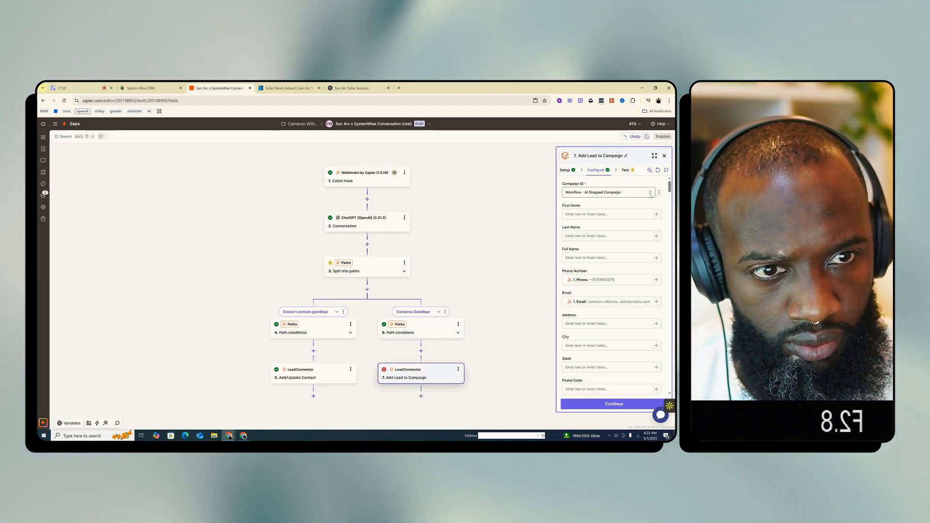
{"action": "left_click", "coordinate": [651, 193]}
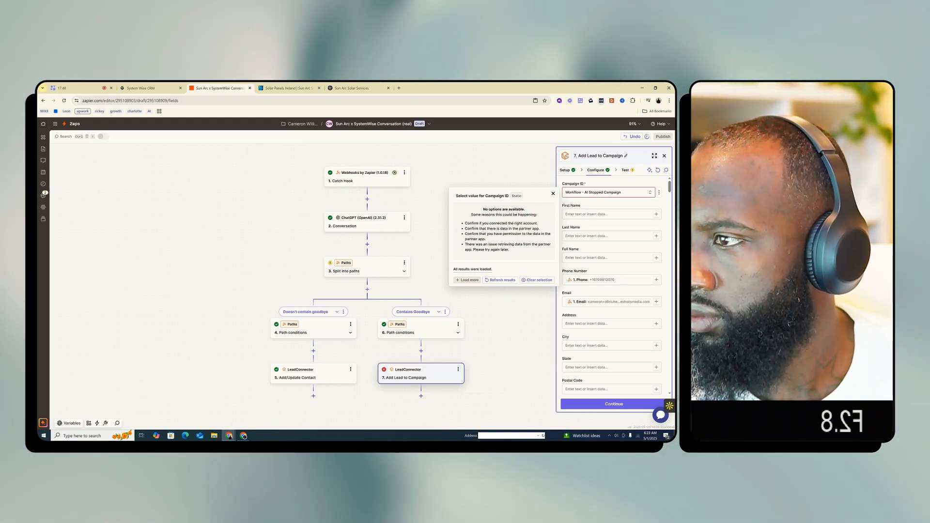
{"action": "left_click", "coordinate": [370, 248]}
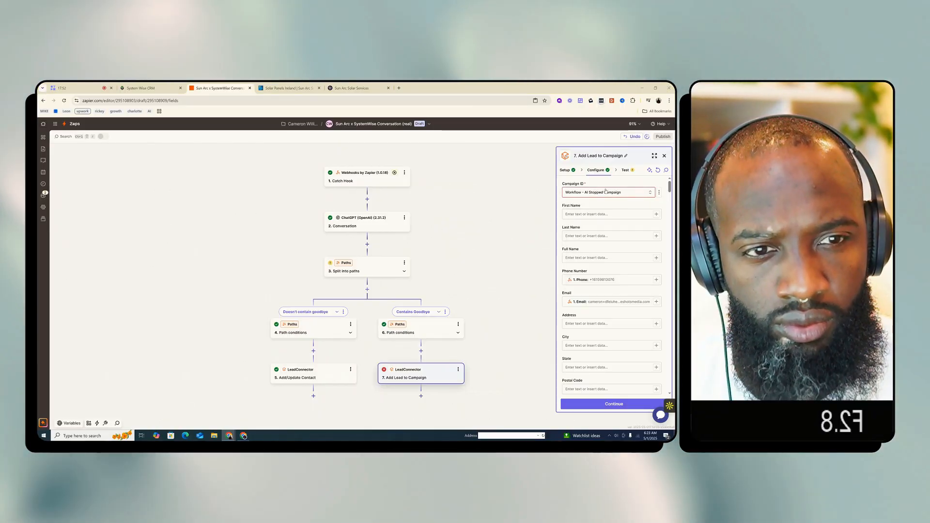
Switch to the CRM, and in a duplicate tab search the workflows for "stopp" and open the more recently updated AI Stopped Campaign
{"action": "left_click", "coordinate": [146, 89]}
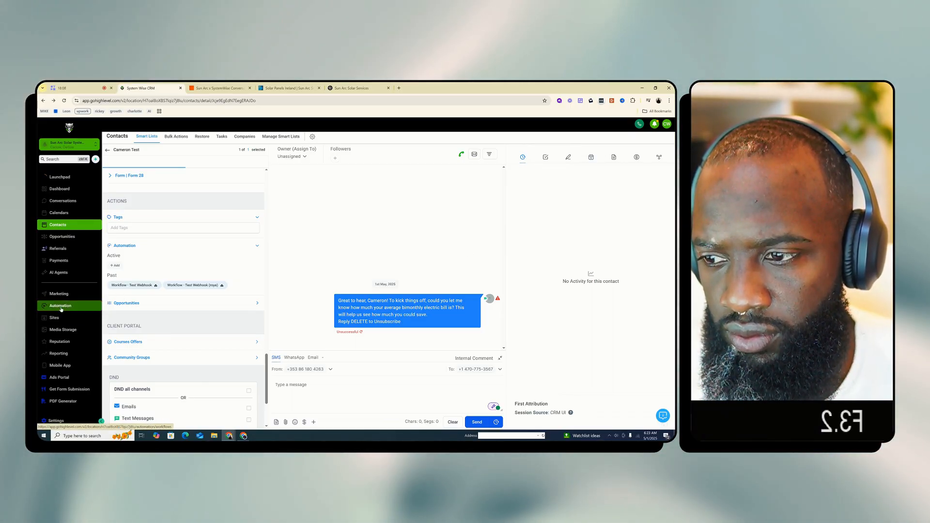
{"action": "left_click", "coordinate": [60, 306]}
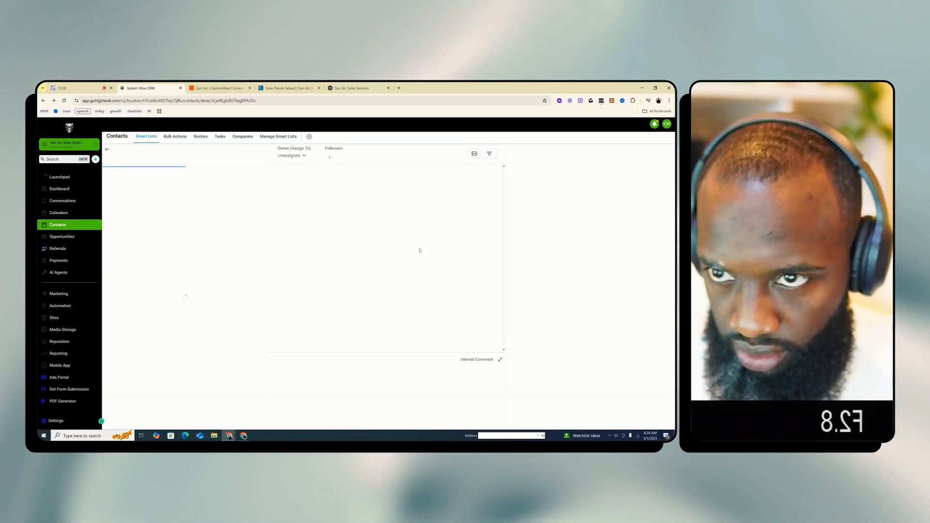
{"action": "right_click", "coordinate": [158, 89]}
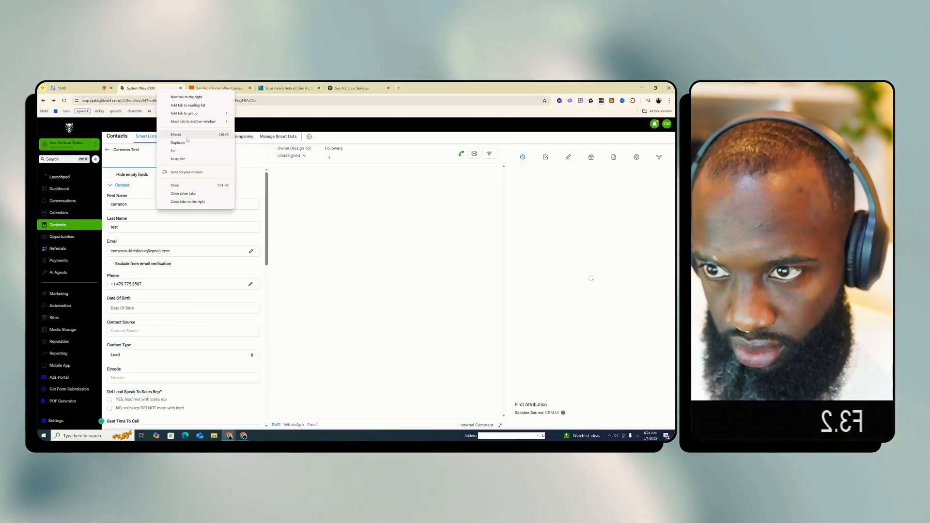
{"action": "left_click", "coordinate": [178, 142]}
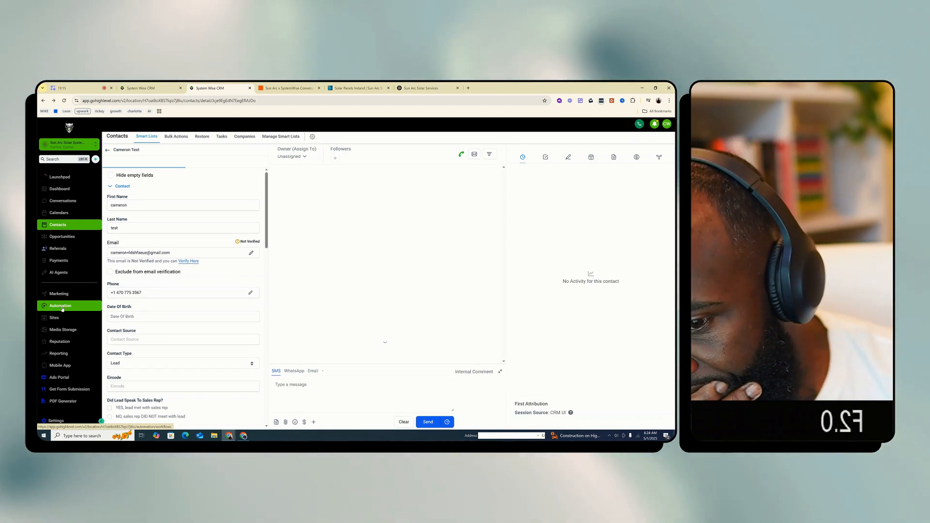
{"action": "left_click", "coordinate": [62, 307]}
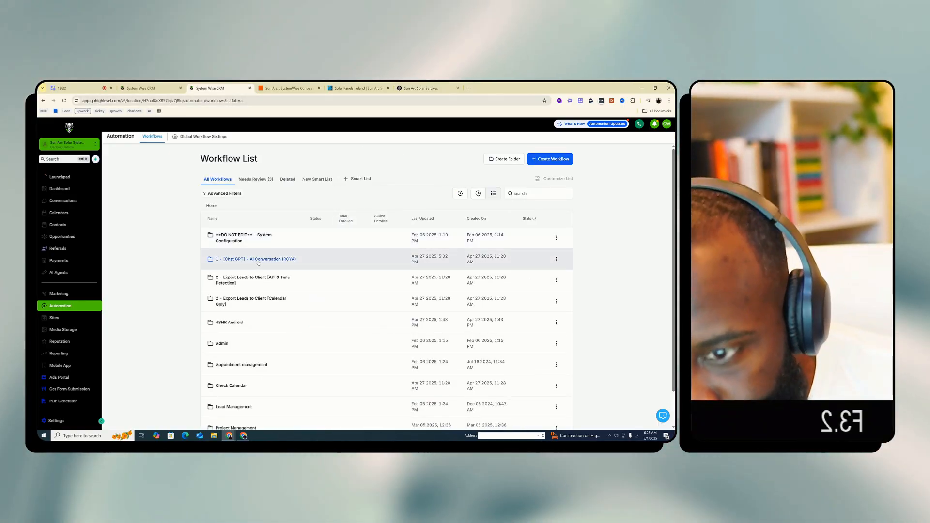
{"action": "left_click", "coordinate": [529, 194]}
{"action": "type", "text": "stopp"}
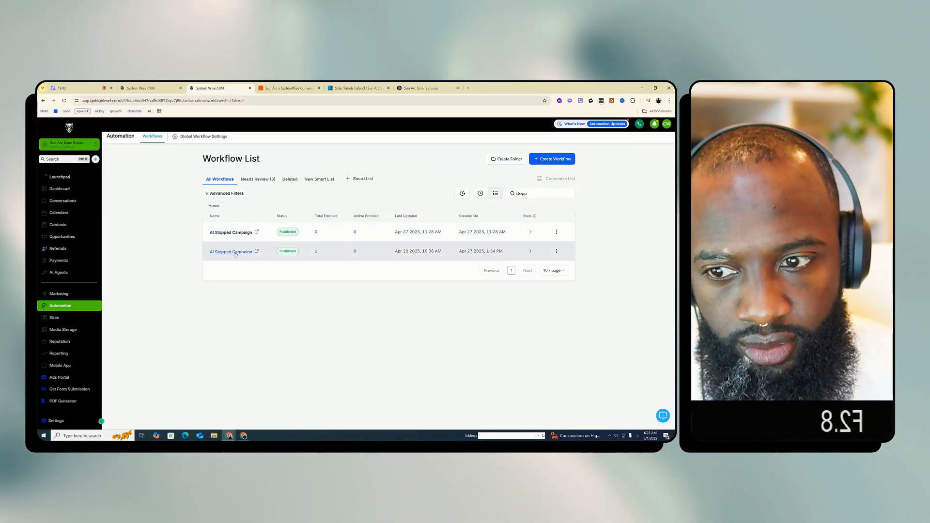
{"action": "left_click", "coordinate": [231, 252]}
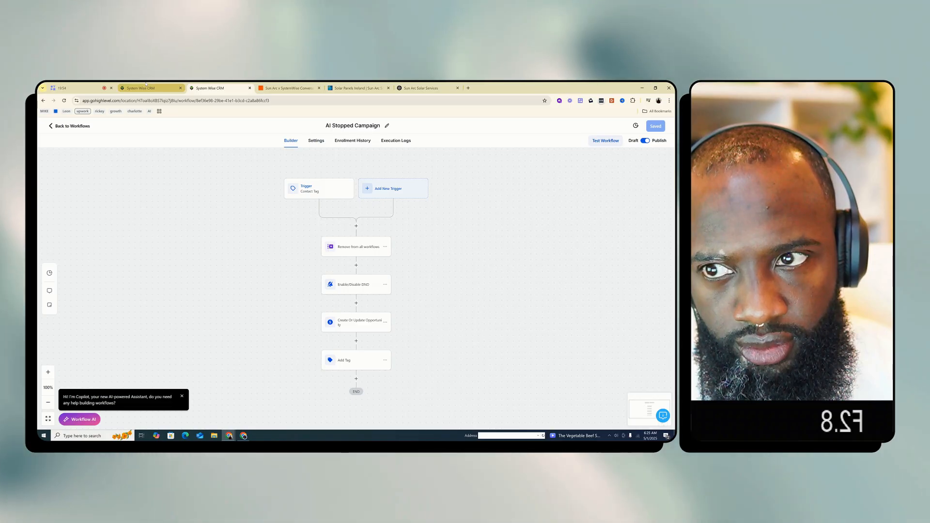
Return to the Zap, look through the Campaign ID workflow options of Add Lead to Campaign, and open the choice of LeadConnector account
{"action": "left_click", "coordinate": [146, 87]}
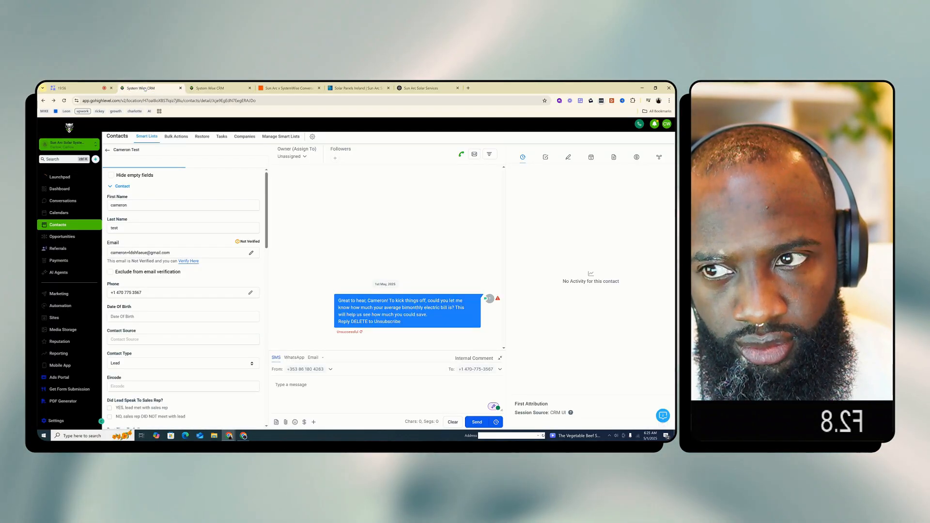
{"action": "left_click", "coordinate": [290, 88]}
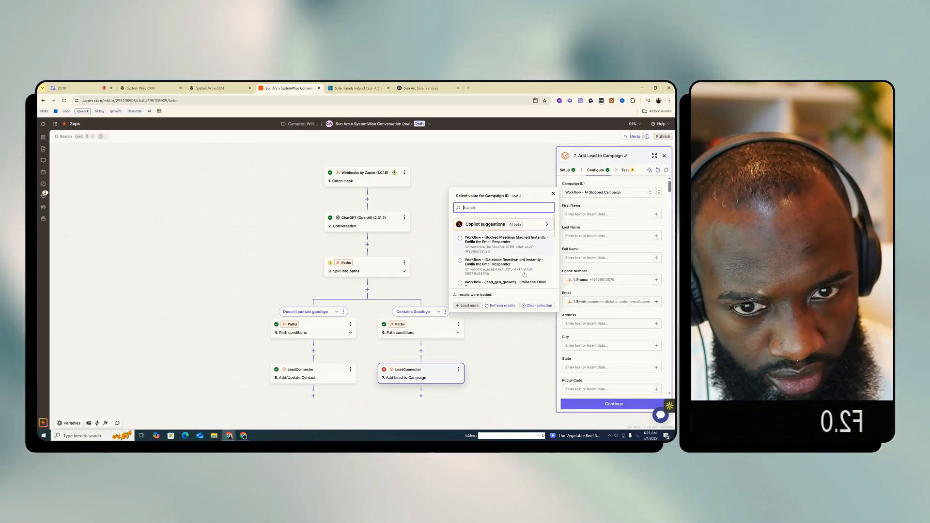
{"action": "scroll", "coordinate": [524, 273], "scroll_direction": "down", "scroll_amount": 5}
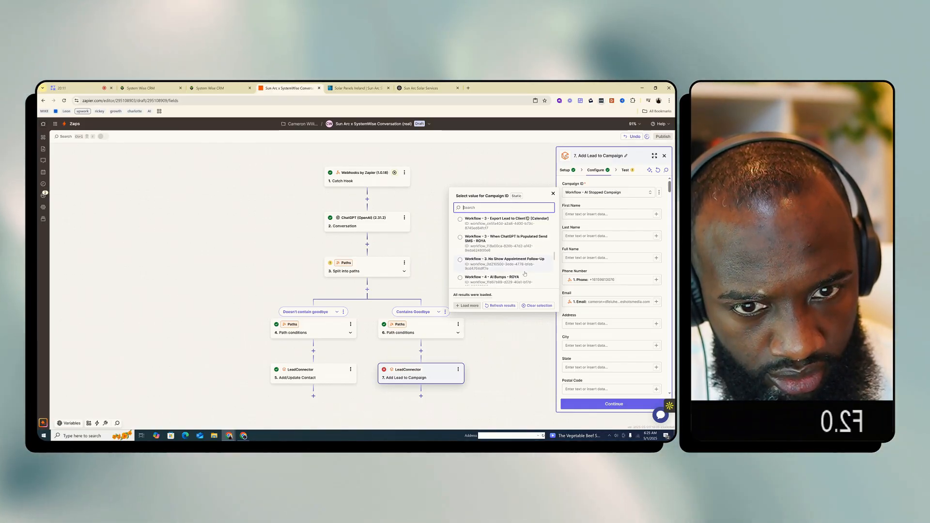
{"action": "scroll", "coordinate": [524, 274], "scroll_direction": "down", "scroll_amount": 3}
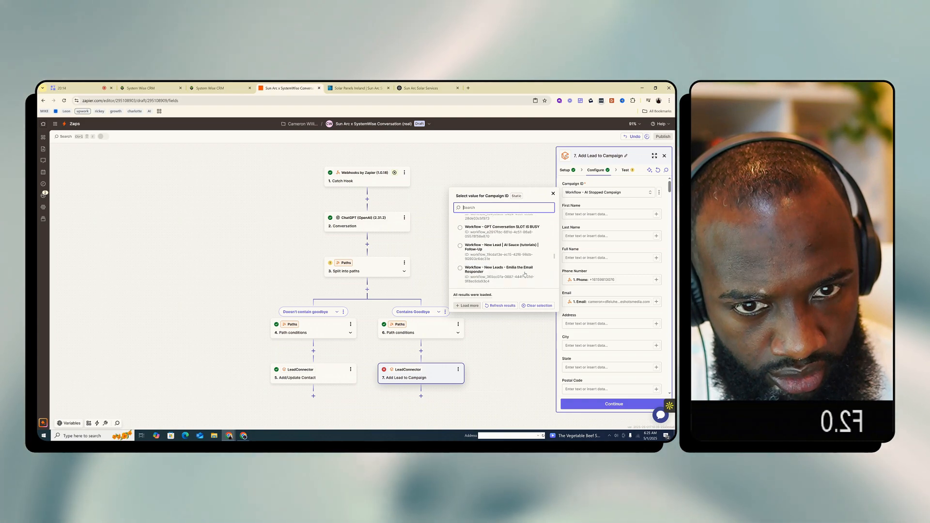
{"action": "scroll", "coordinate": [524, 274], "scroll_direction": "down", "scroll_amount": 3}
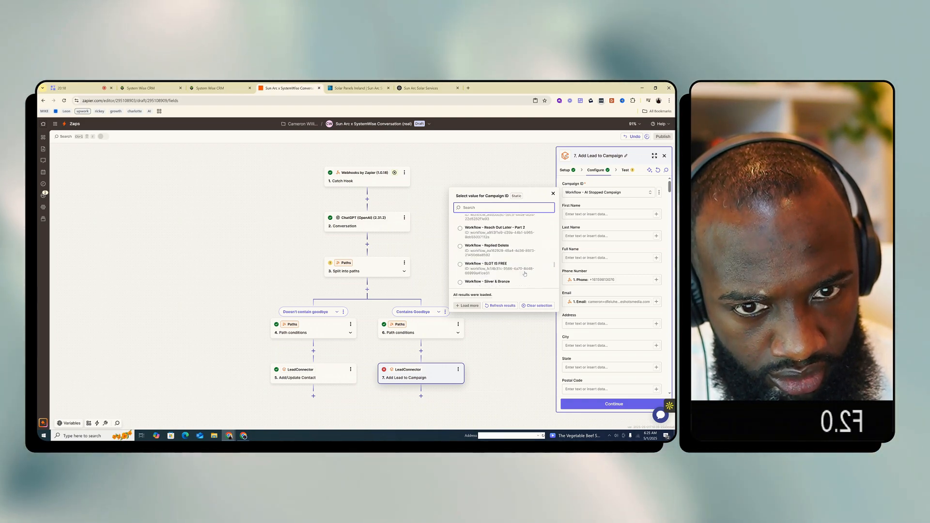
{"action": "scroll", "coordinate": [524, 274], "scroll_direction": "up", "scroll_amount": 3}
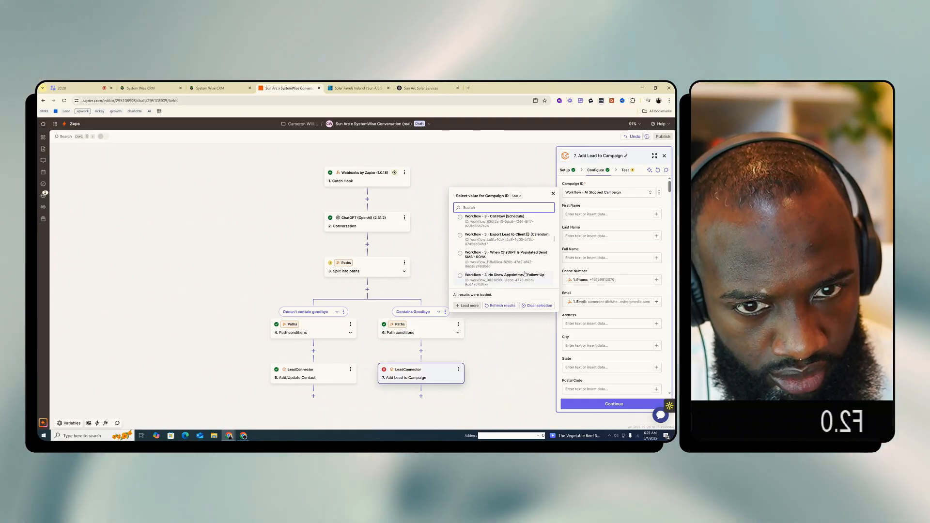
{"action": "scroll", "coordinate": [524, 274], "scroll_direction": "up", "scroll_amount": 2}
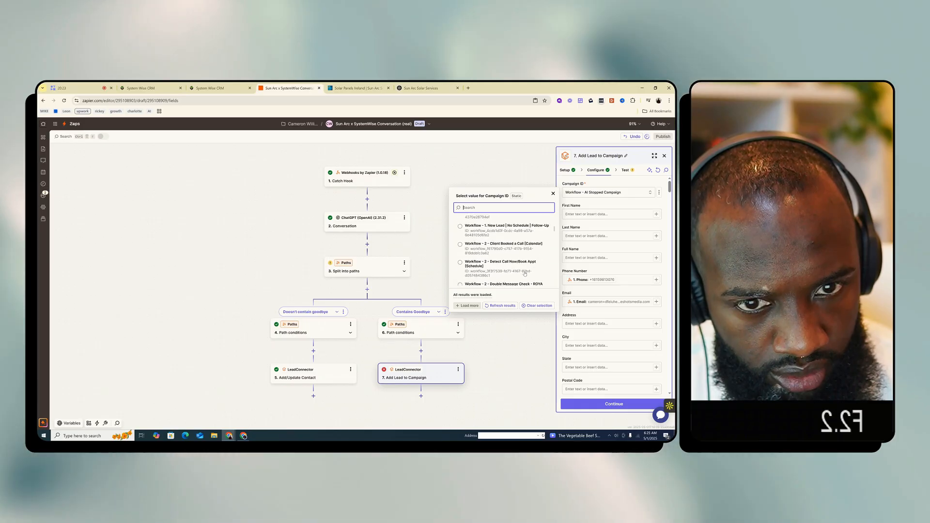
{"action": "scroll", "coordinate": [524, 274], "scroll_direction": "up", "scroll_amount": 1}
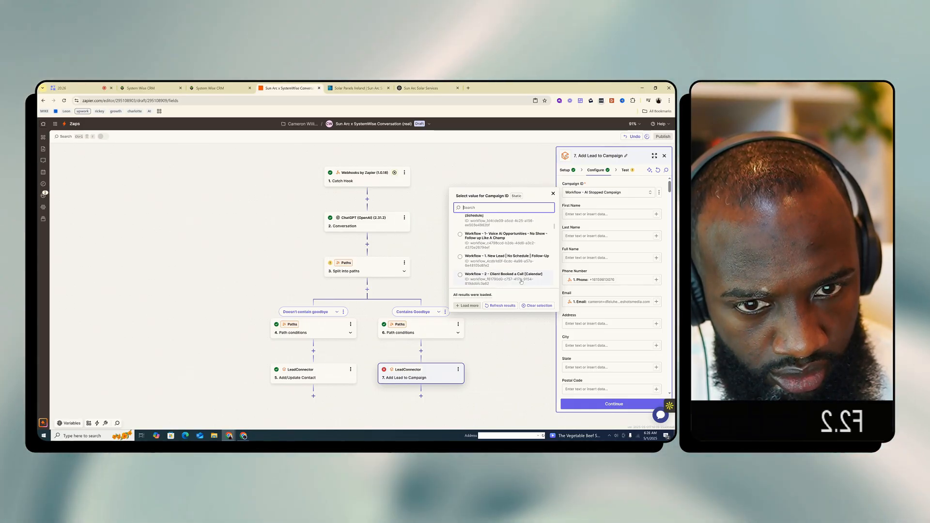
{"action": "scroll", "coordinate": [519, 239], "scroll_direction": "up", "scroll_amount": 1}
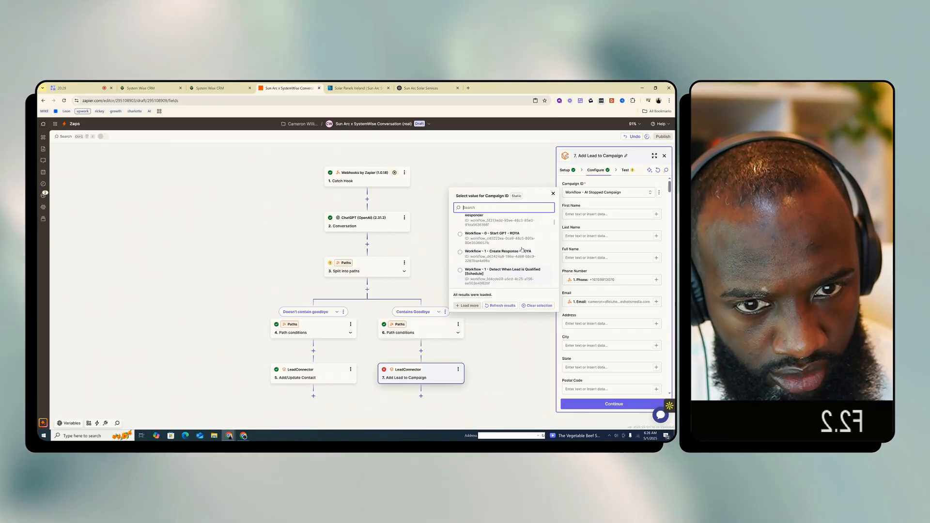
{"action": "scroll", "coordinate": [522, 250], "scroll_direction": "up", "scroll_amount": 3}
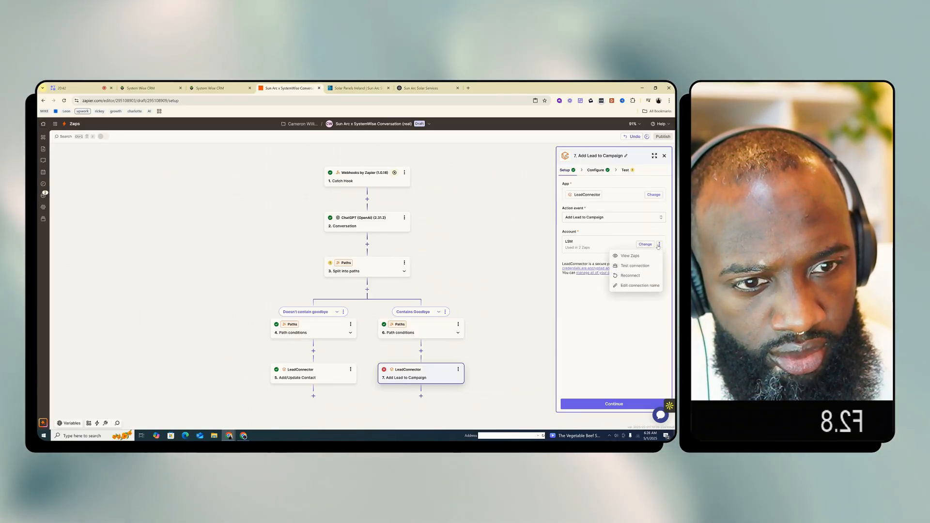
{"action": "left_click", "coordinate": [646, 245]}
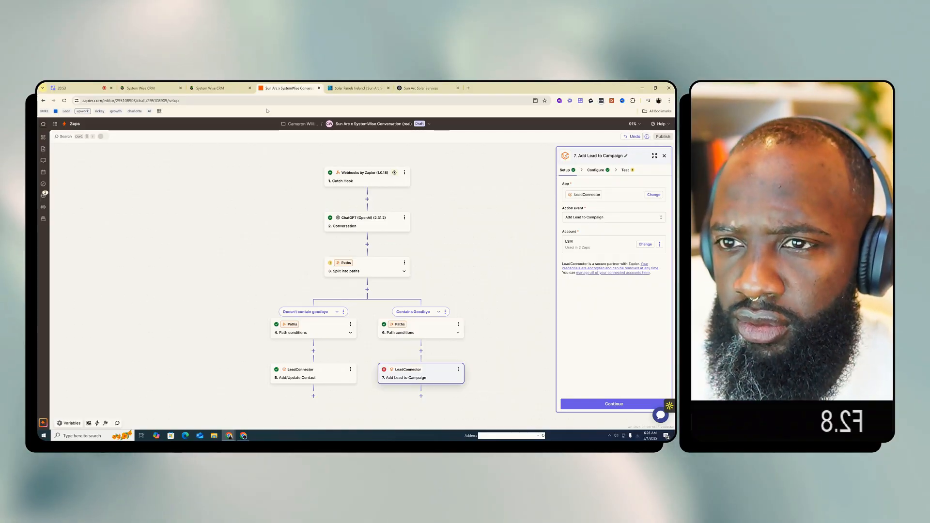
In a duplicate Zapier tab, view the home page of the other individual account and switch back to the client's account
{"action": "right_click", "coordinate": [292, 88]}
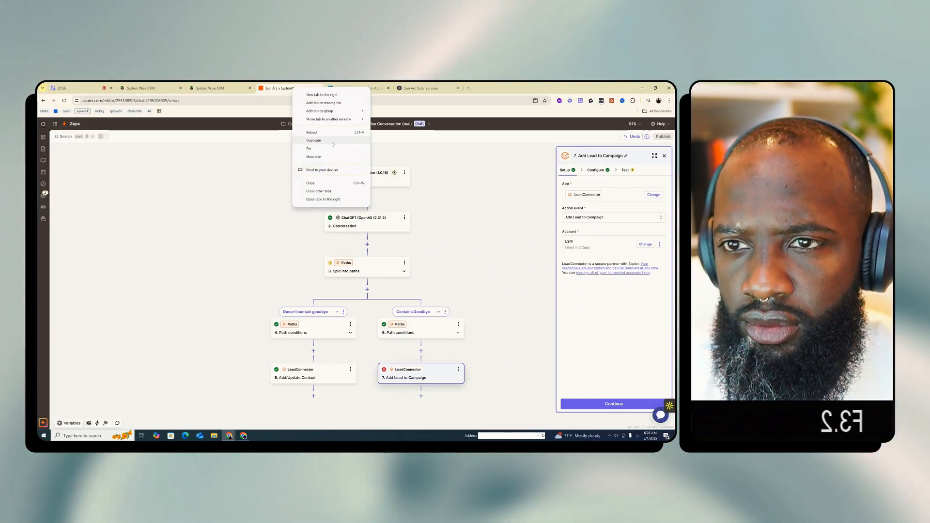
{"action": "left_click", "coordinate": [333, 141]}
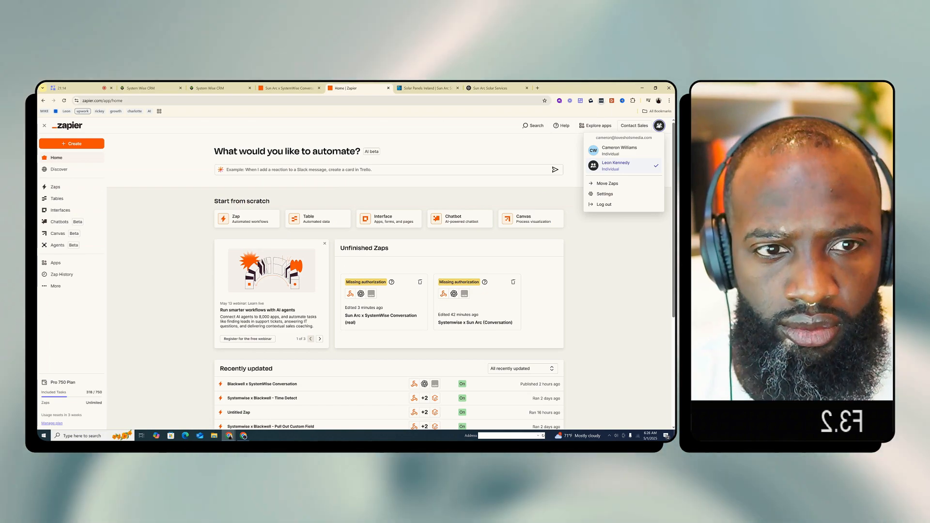
{"action": "left_click", "coordinate": [620, 150]}
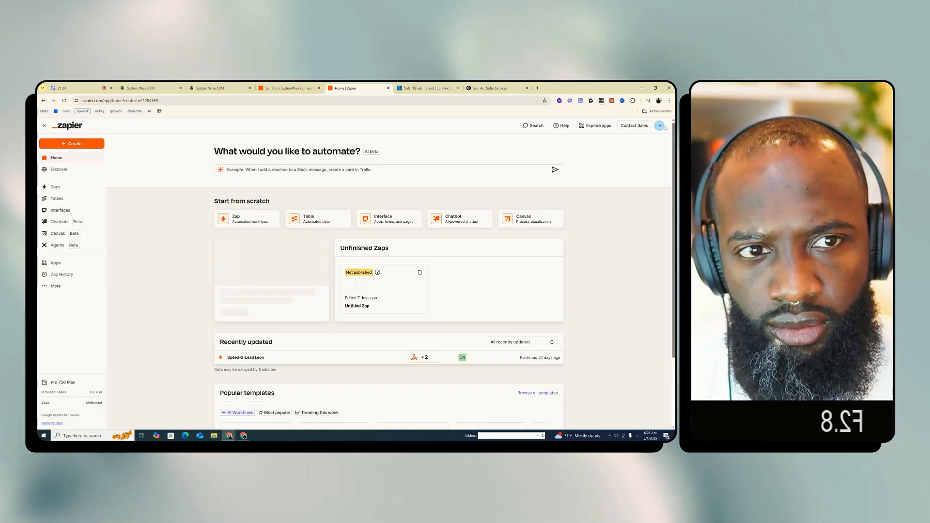
{"action": "left_click", "coordinate": [662, 127]}
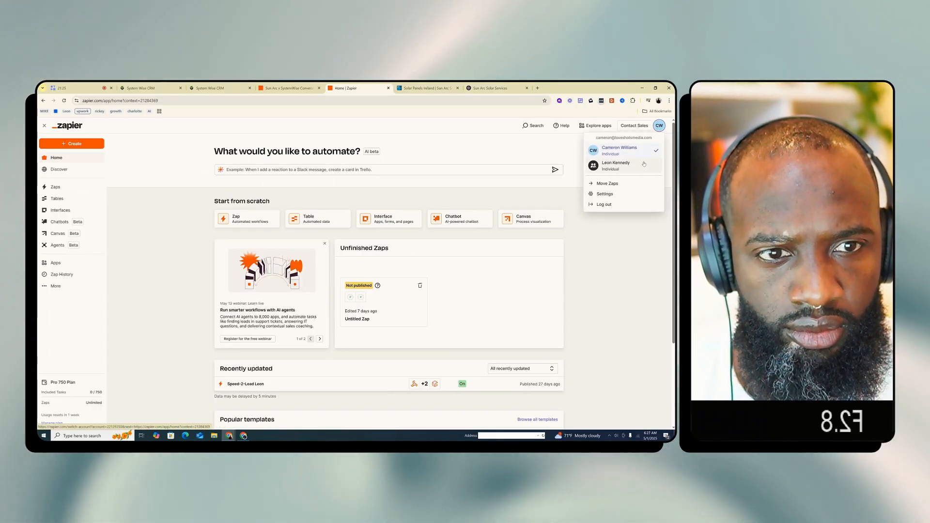
{"action": "left_click", "coordinate": [645, 164]}
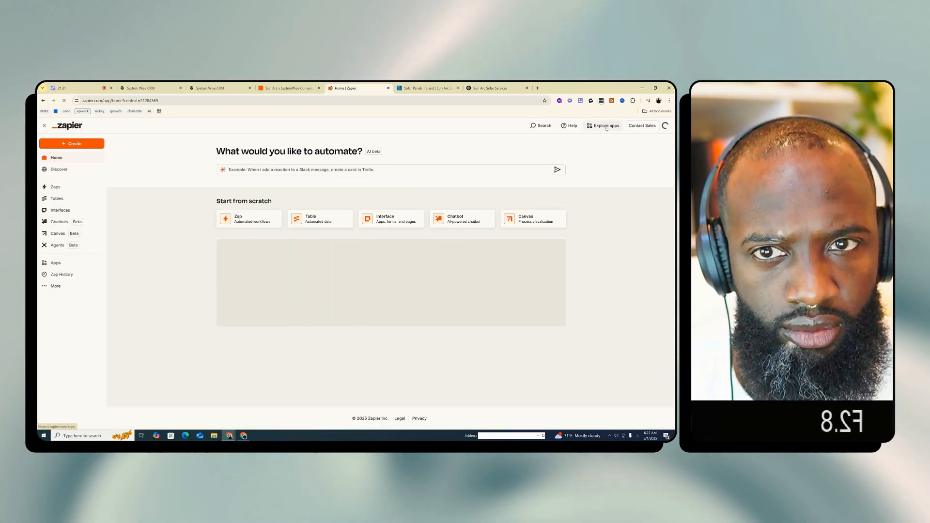
Open Zapier's app directory and look through the most popular apps and software integrations
{"action": "left_click", "coordinate": [606, 126]}
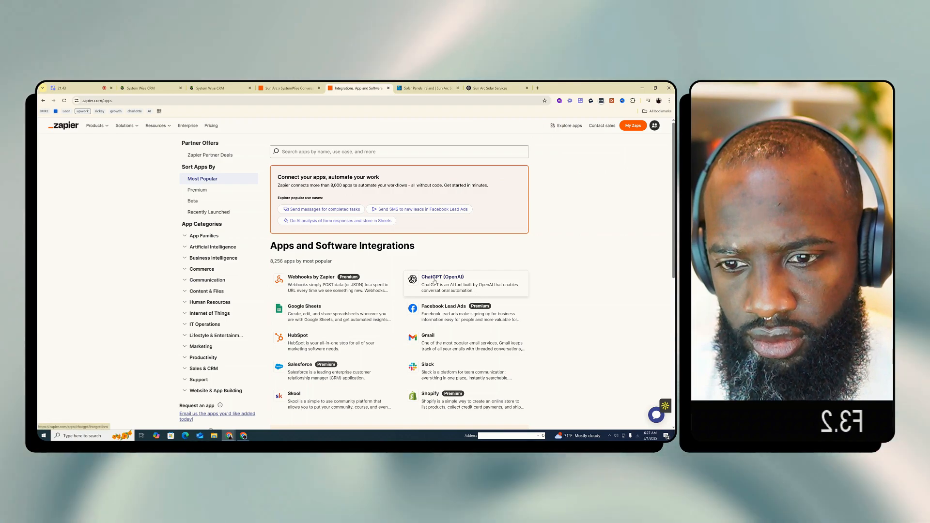
{"action": "scroll", "coordinate": [546, 285], "scroll_direction": "down", "scroll_amount": 5}
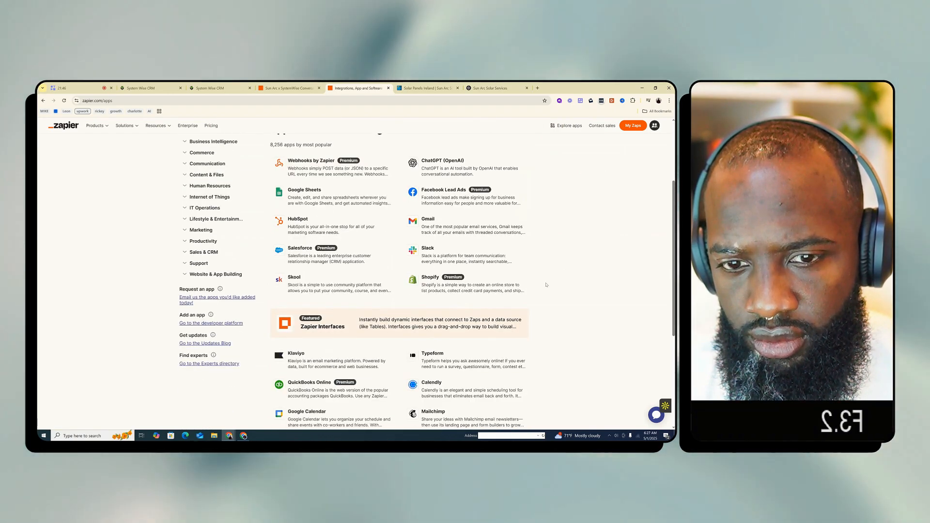
{"action": "scroll", "coordinate": [548, 282], "scroll_direction": "up", "scroll_amount": 4}
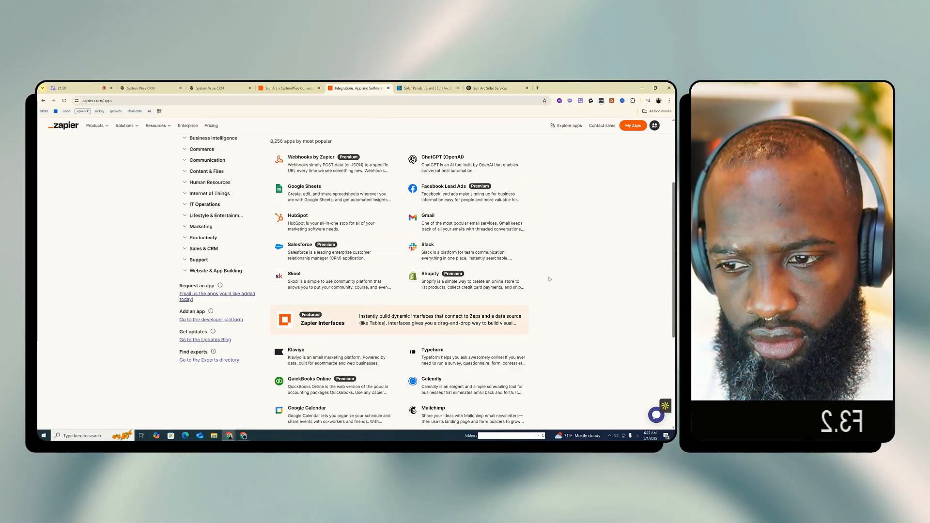
{"action": "scroll", "coordinate": [549, 279], "scroll_direction": "up", "scroll_amount": 2}
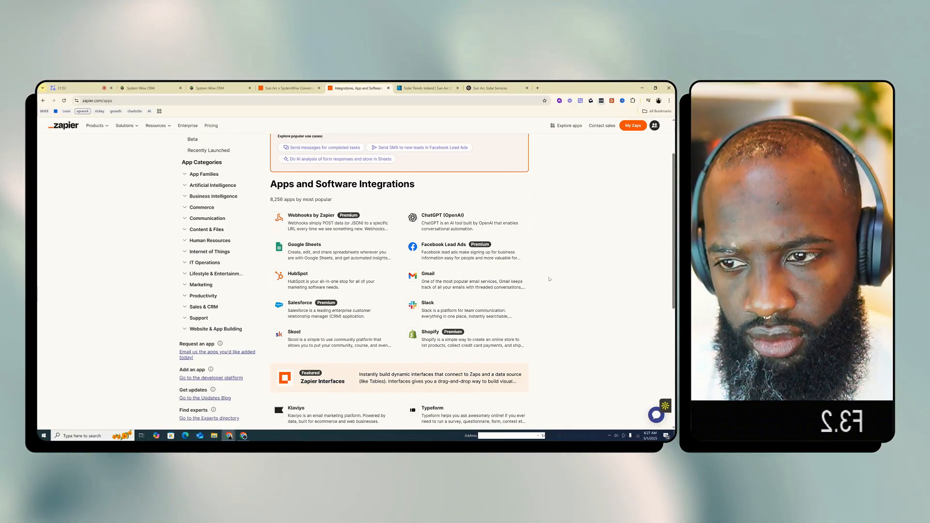
View the profile and notification pages in the Zapier account settings and return to the dashboard
{"action": "scroll", "coordinate": [549, 279], "scroll_direction": "up", "scroll_amount": 2}
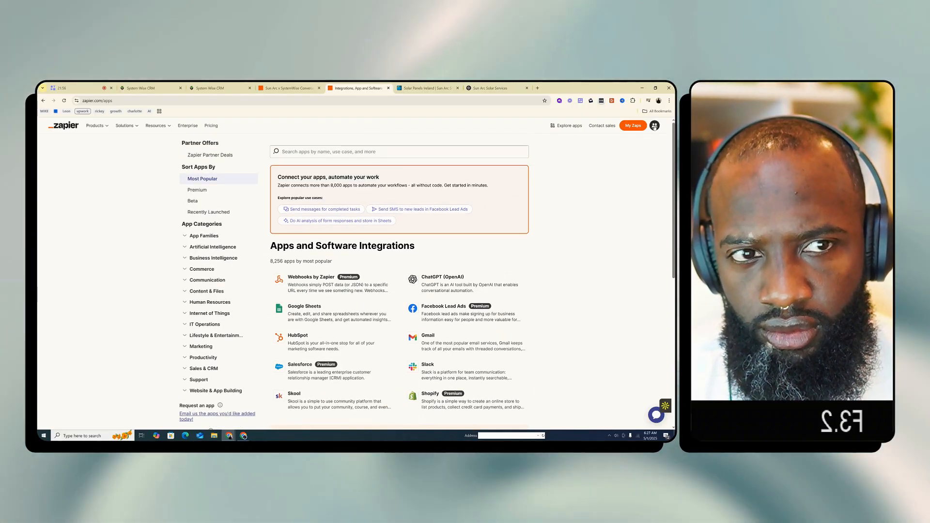
{"action": "left_click", "coordinate": [654, 126]}
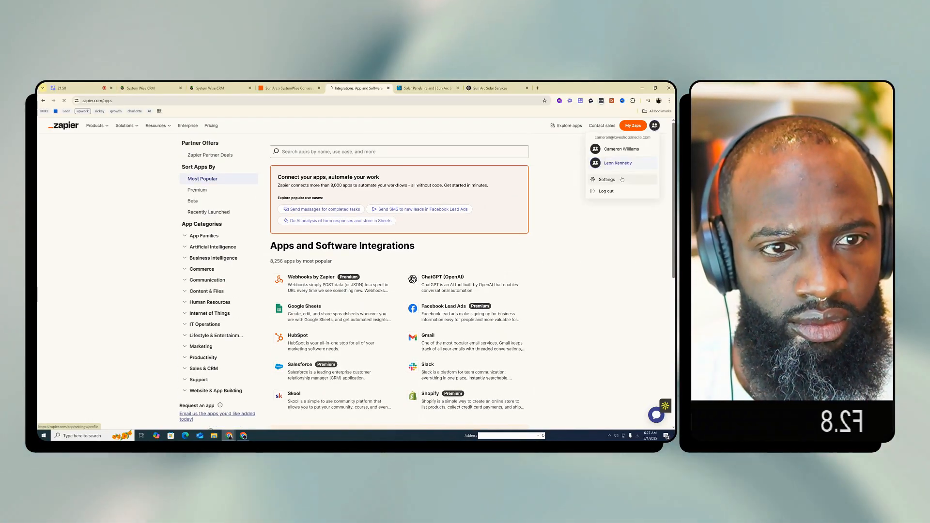
{"action": "left_click", "coordinate": [607, 180]}
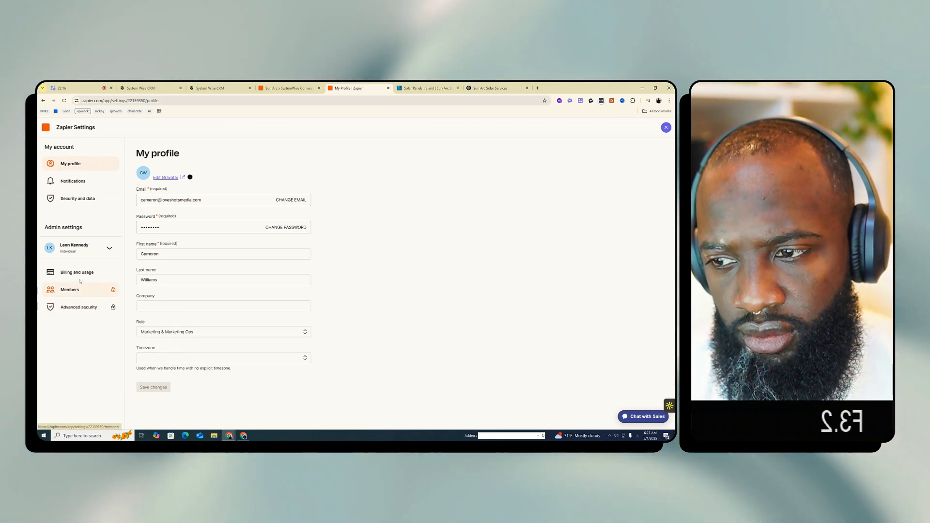
{"action": "left_click", "coordinate": [73, 182]}
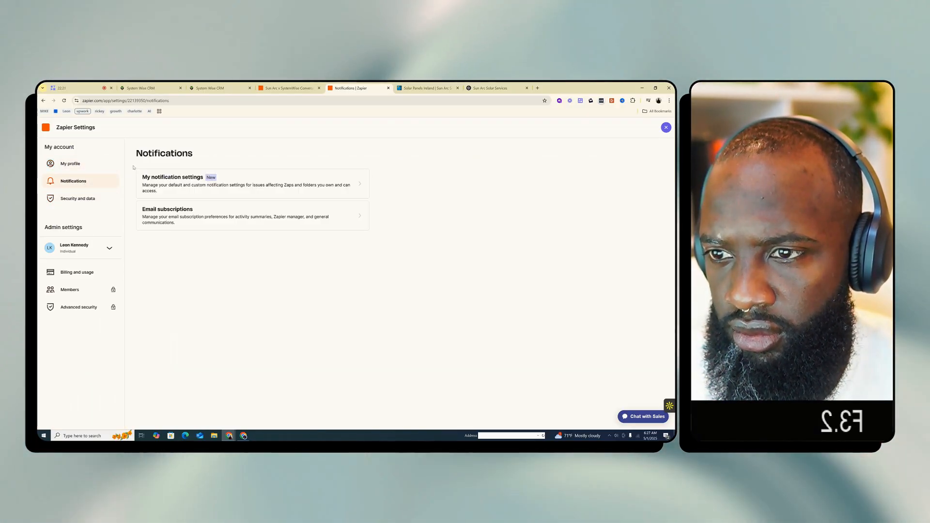
{"action": "left_click", "coordinate": [45, 129]}
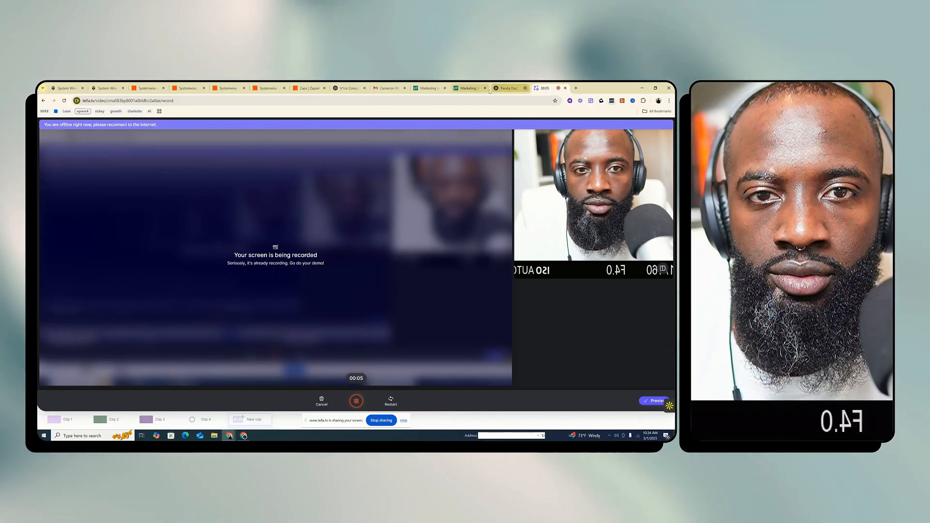
Close the Panda Doc, Marketing and ChatGPT browser tabs and switch to the Zaps list
{"action": "left_click", "coordinate": [525, 88]}
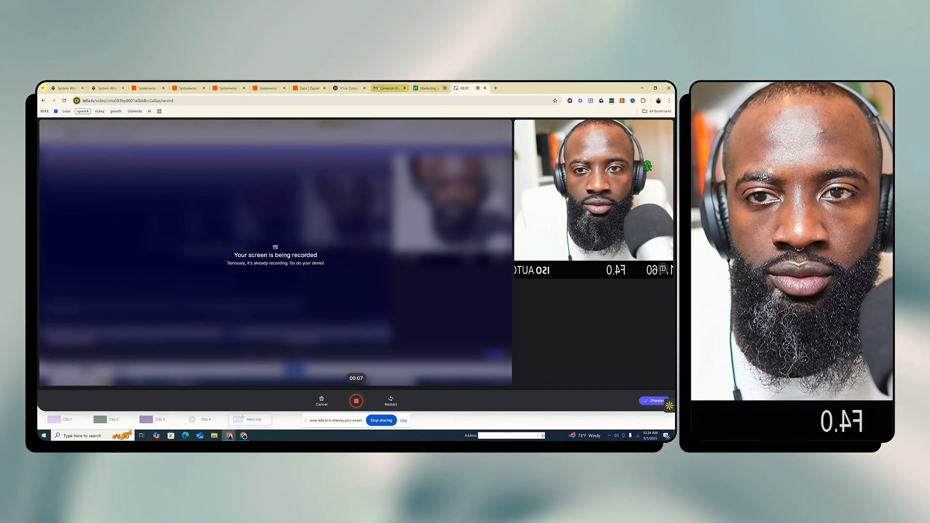
{"action": "left_click", "coordinate": [379, 89]}
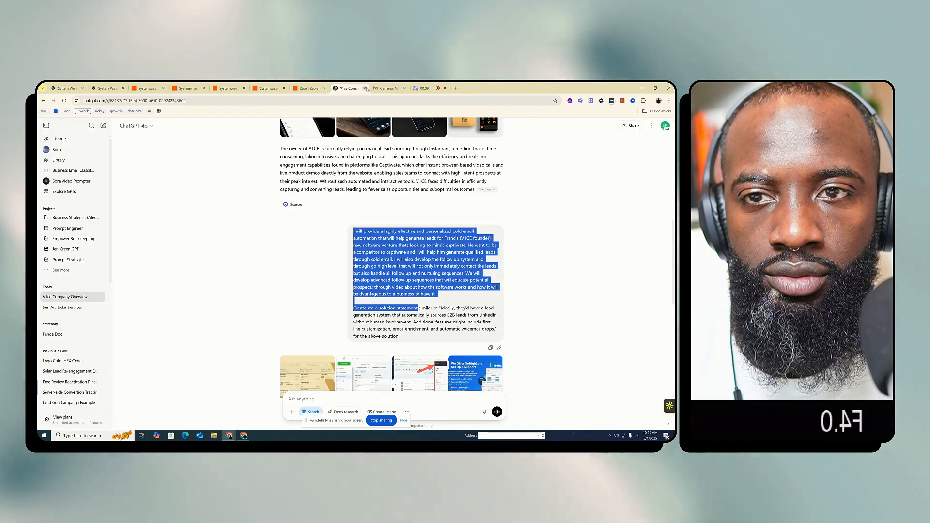
{"action": "left_click", "coordinate": [318, 88]}
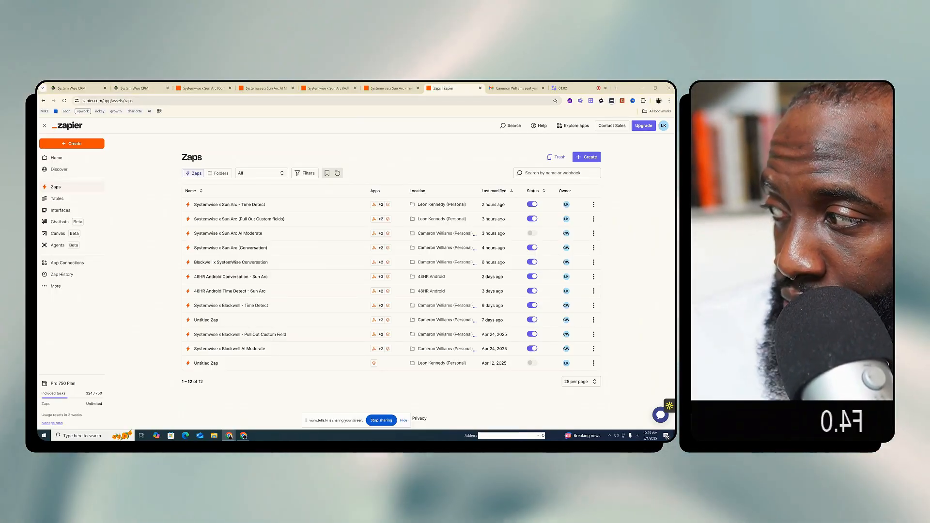
{"action": "key", "text": "super+d"}
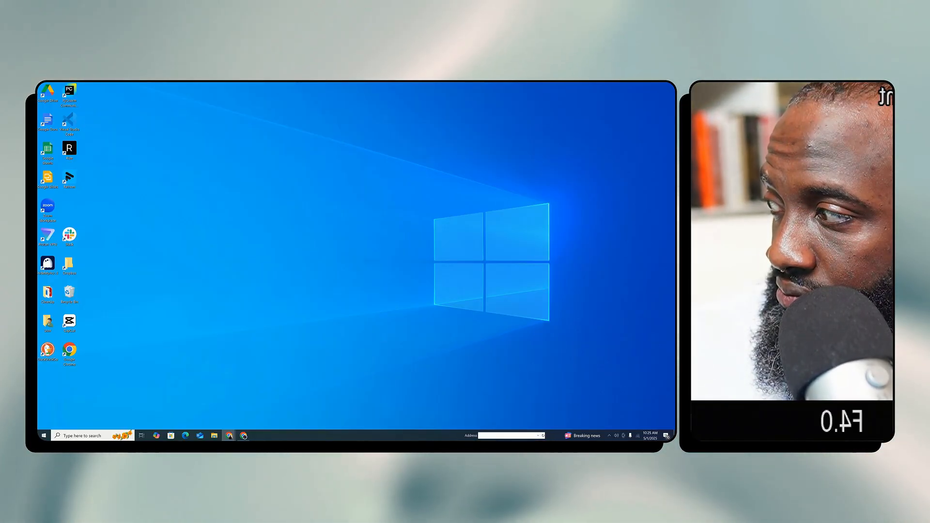
{"action": "key", "text": "super+d"}
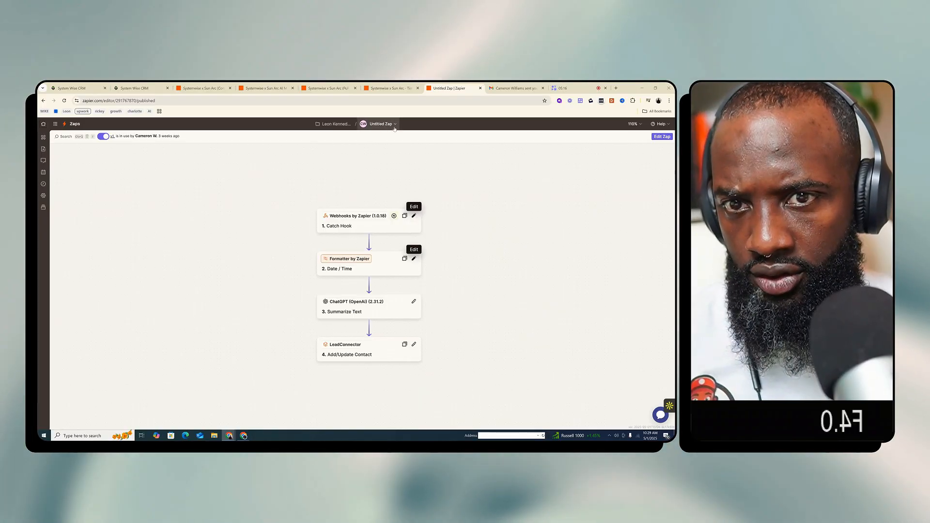
Rename the untitled Zap as "Systemwise x Blackwell - Reach Back Out" and reload its page
{"action": "left_click", "coordinate": [395, 125]}
{"action": "left_click", "coordinate": [361, 139]}
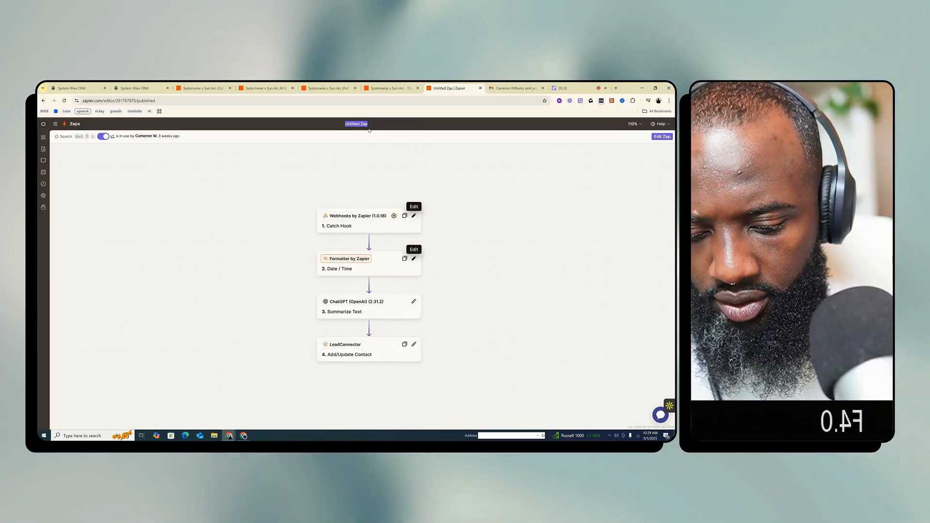
{"action": "type", "text": "System"}
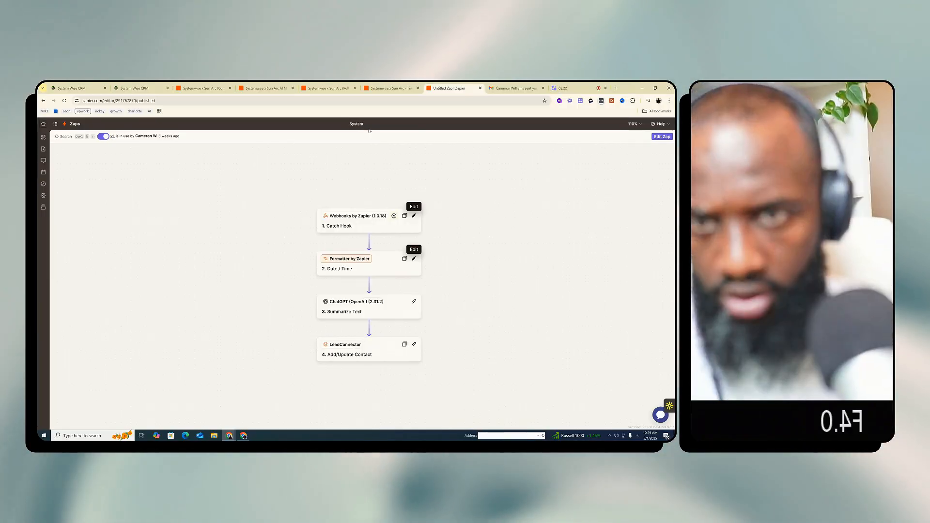
{"action": "type", "text": "wise x"}
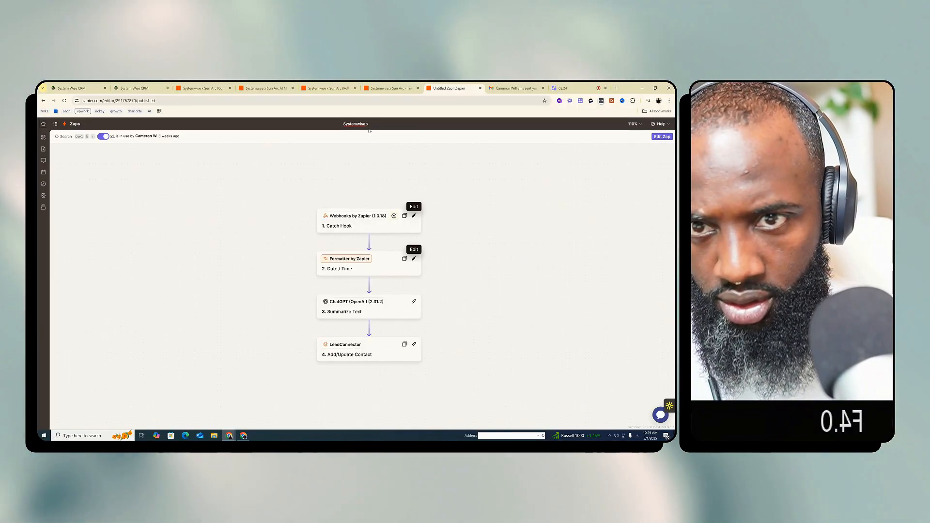
{"action": "type", "text": " Blackwell"}
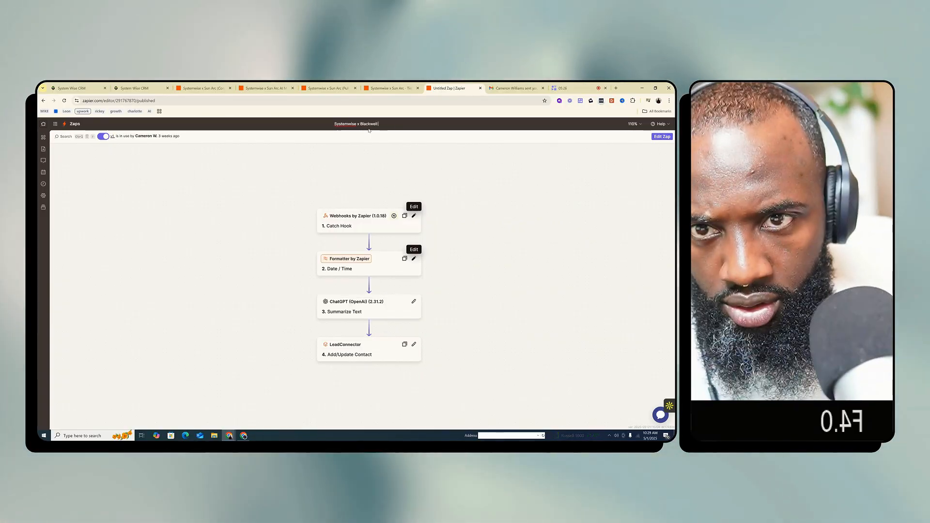
{"action": "type", "text": " - Reach"}
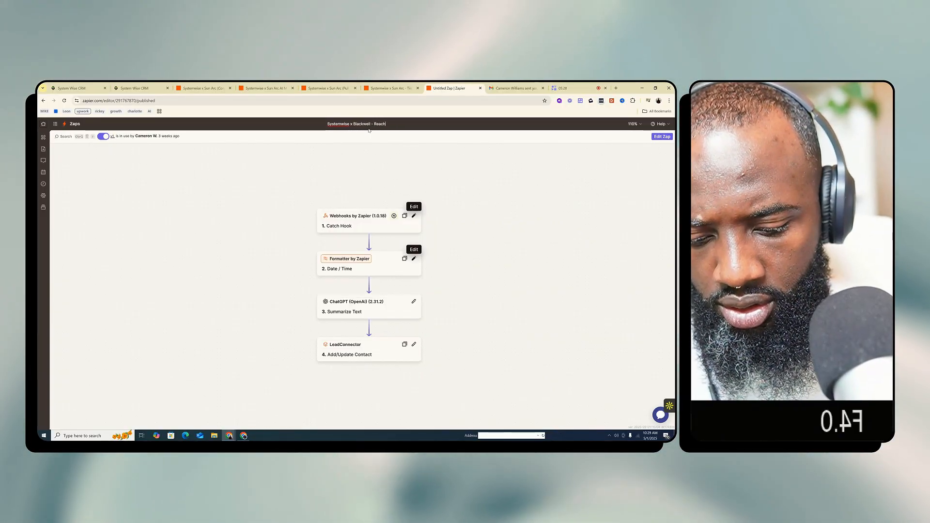
{"action": "type", "text": " Back Out"}
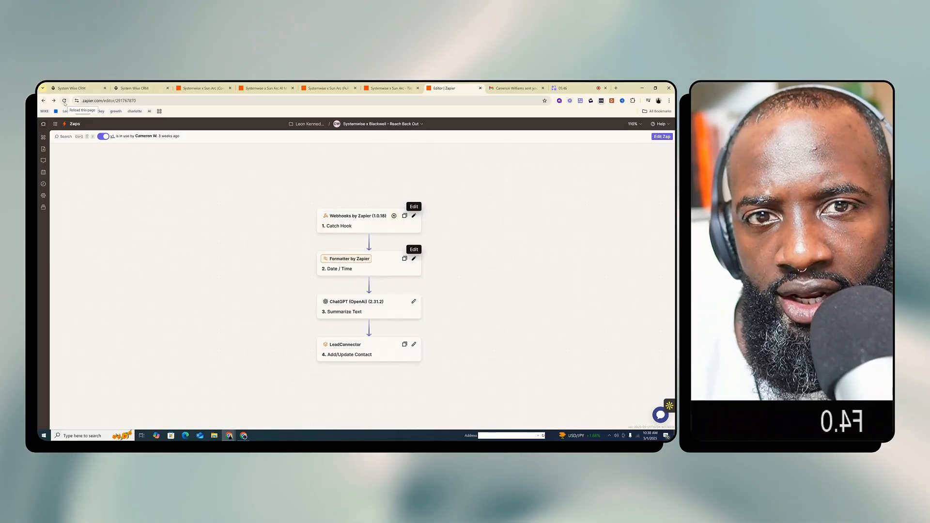
{"action": "left_click", "coordinate": [64, 101]}
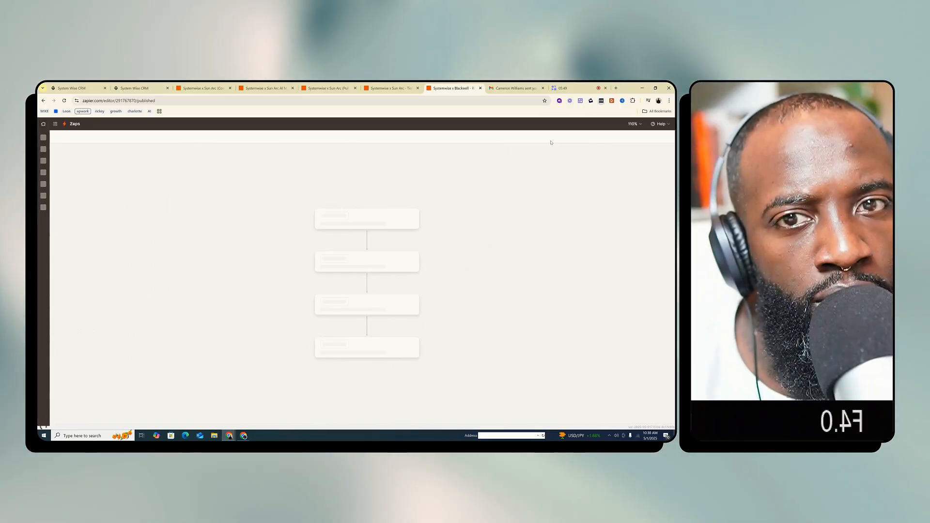
Return to the Zaps list and duplicate the Systemwise x Blackwell - Reach Back Out Zap
{"action": "left_click", "coordinate": [43, 100]}
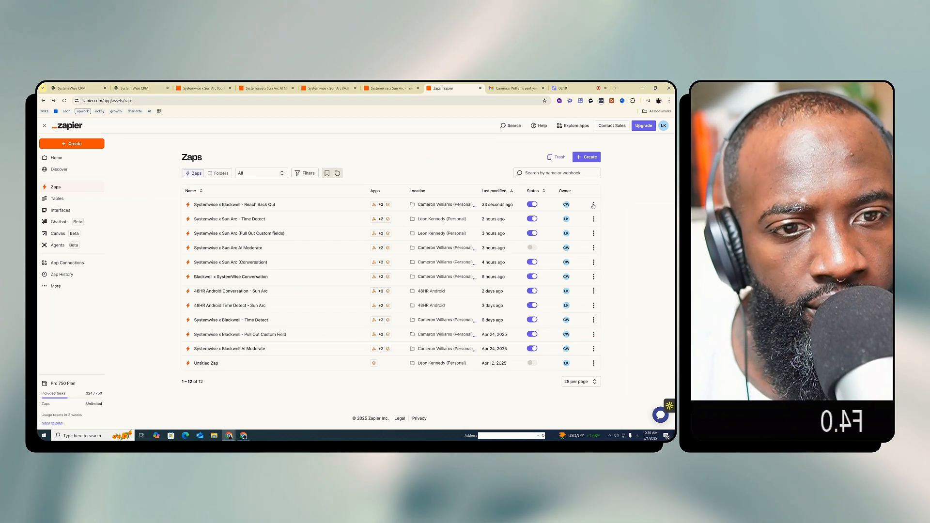
{"action": "left_click", "coordinate": [593, 205]}
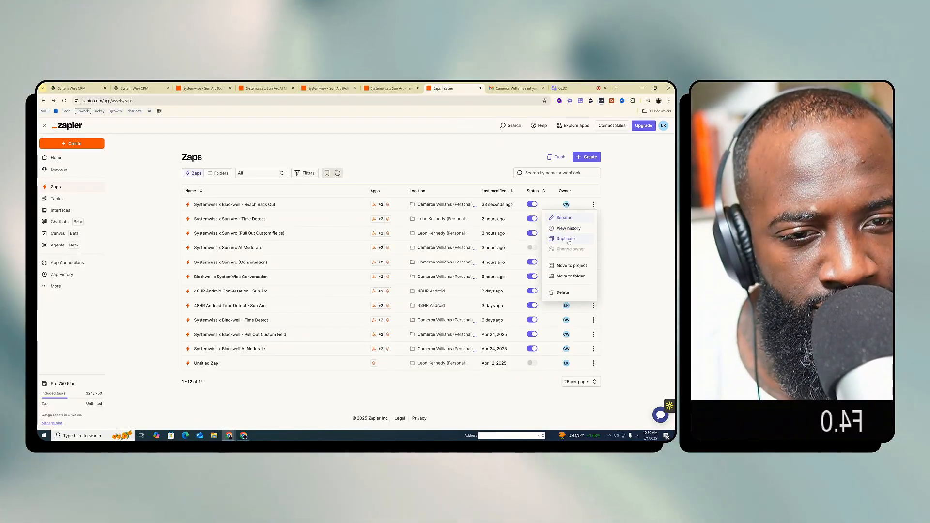
{"action": "left_click", "coordinate": [566, 239]}
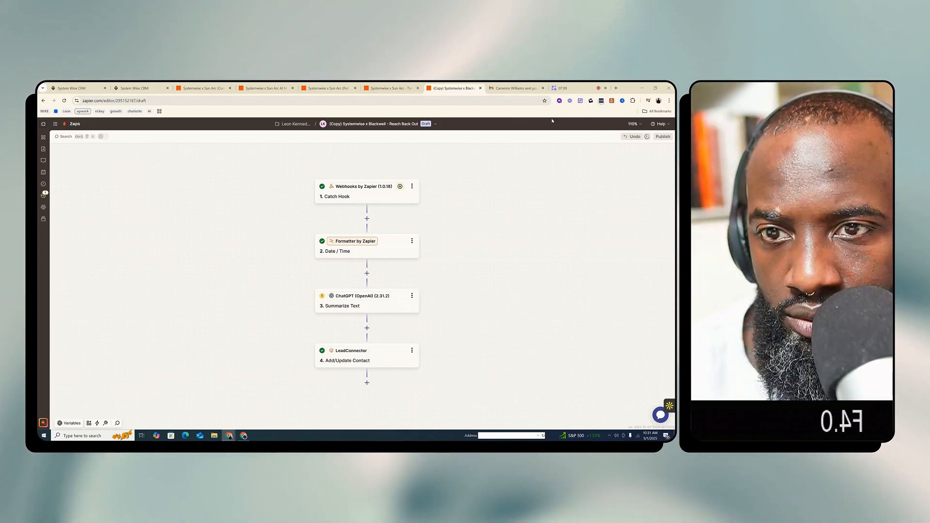
Rename the duplicated Zap as "Systemwise x Sun Arc - Reach Back Out"
{"action": "left_click", "coordinate": [359, 125]}
{"action": "left_click", "coordinate": [370, 125]}
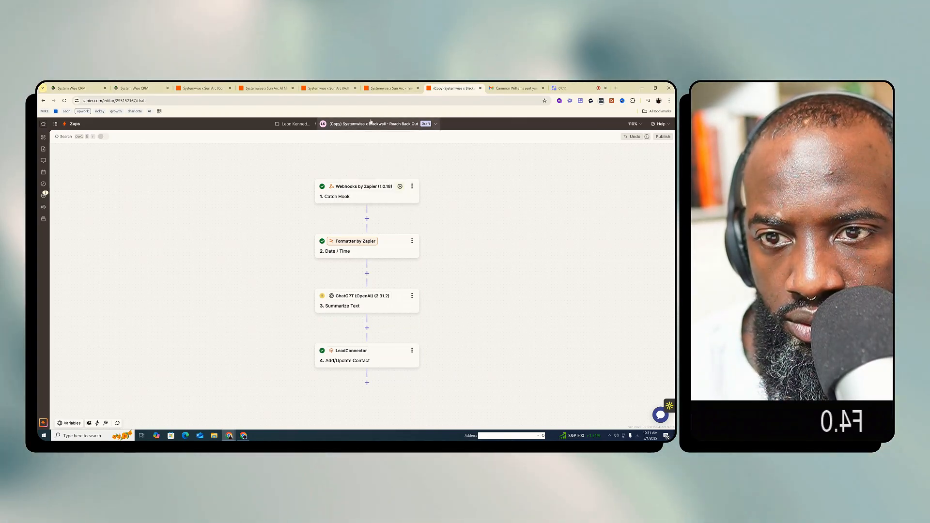
{"action": "left_click", "coordinate": [369, 124]}
{"action": "left_click", "coordinate": [359, 140]}
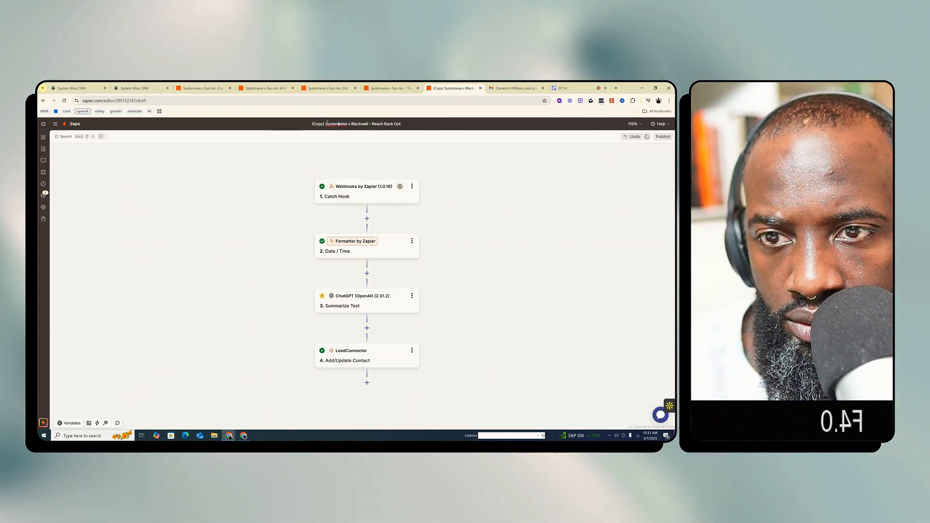
{"action": "left_click_drag", "start_coordinate": [325, 123], "coordinate": [286, 125]}
{"action": "key", "text": "BackSpace"}
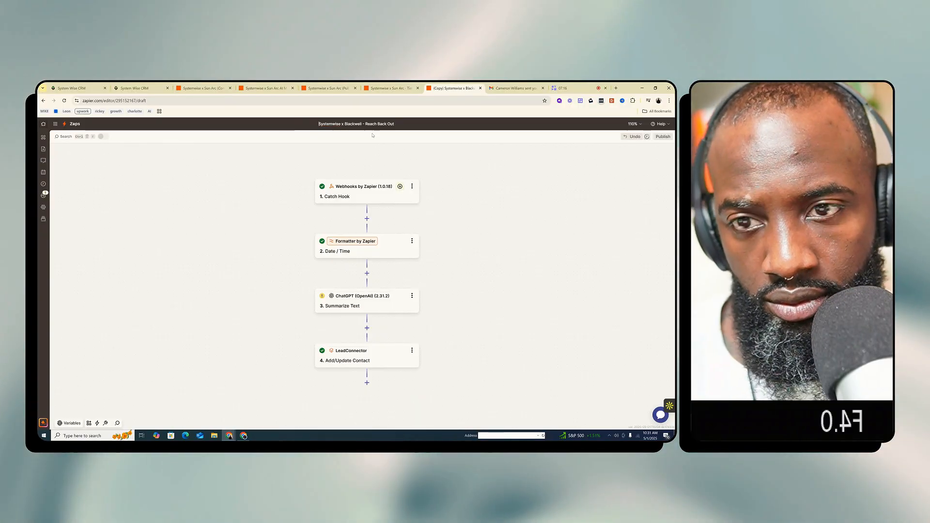
{"action": "left_click_drag", "start_coordinate": [361, 126], "coordinate": [345, 125]}
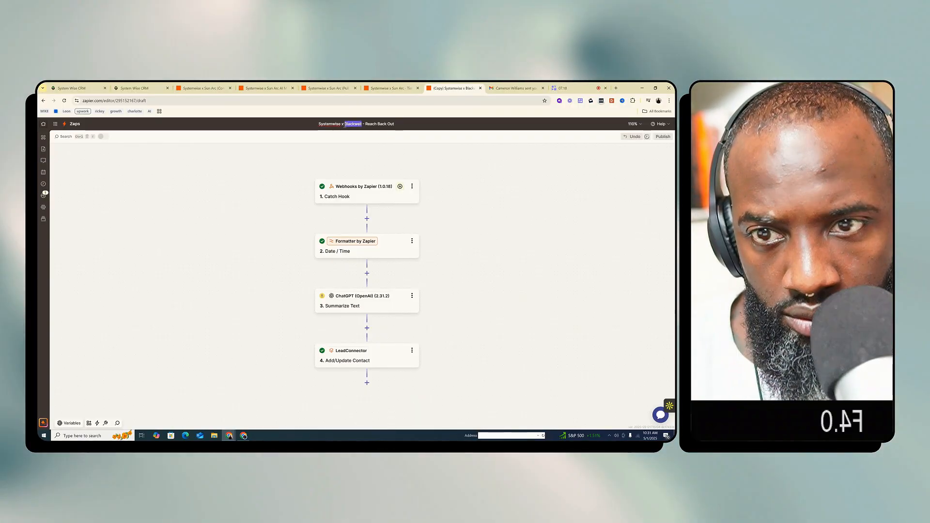
{"action": "type", "text": "Sunarc"}
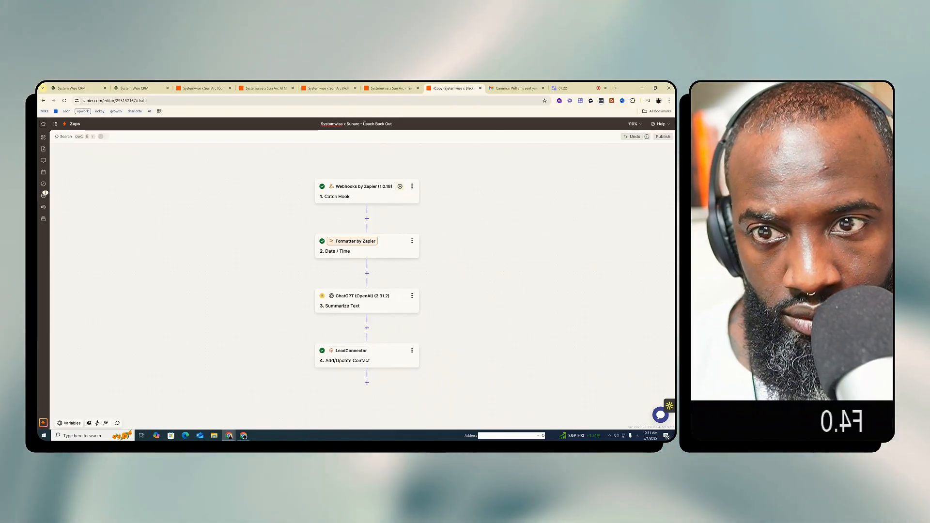
{"action": "left_click_drag", "start_coordinate": [360, 124], "coordinate": [355, 124]}
{"action": "type", "text": "Ar"}
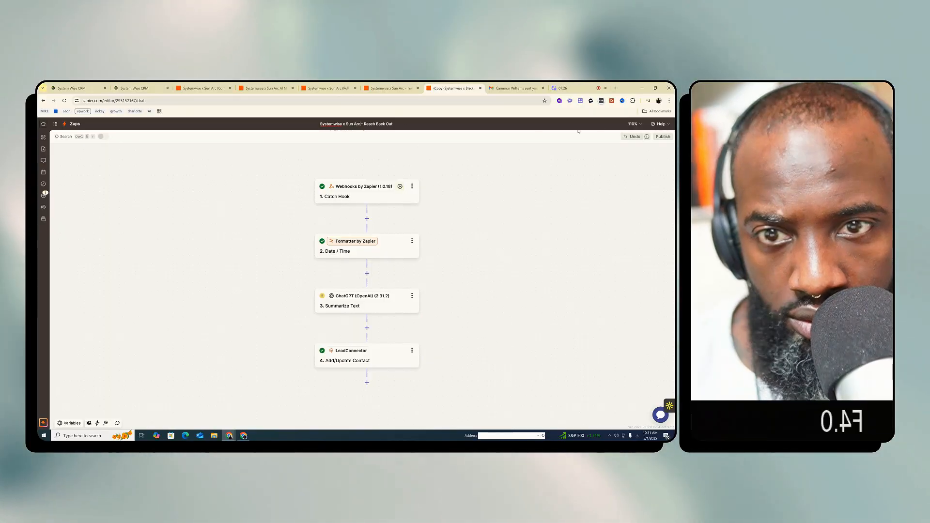
{"action": "left_click", "coordinate": [430, 149]}
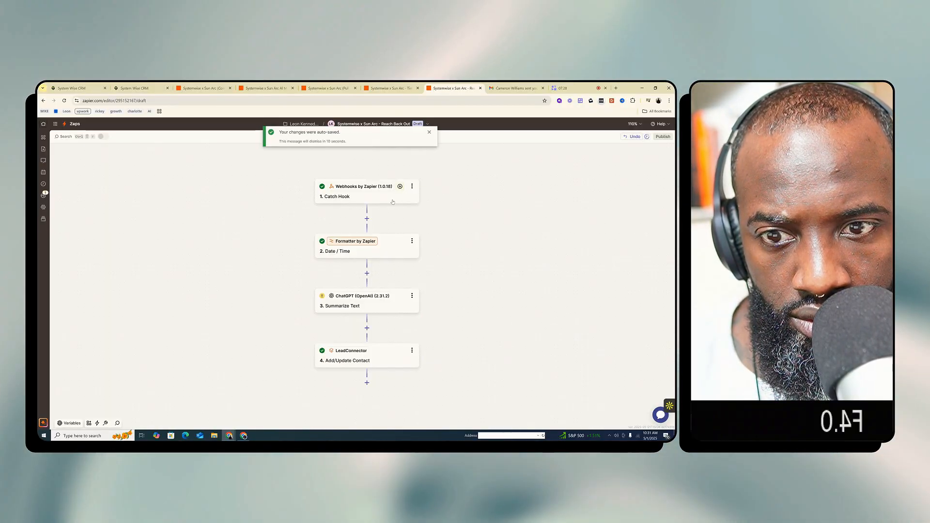
Copy the webhook URL from the test section of the Catch Hook trigger
{"action": "left_click", "coordinate": [363, 189]}
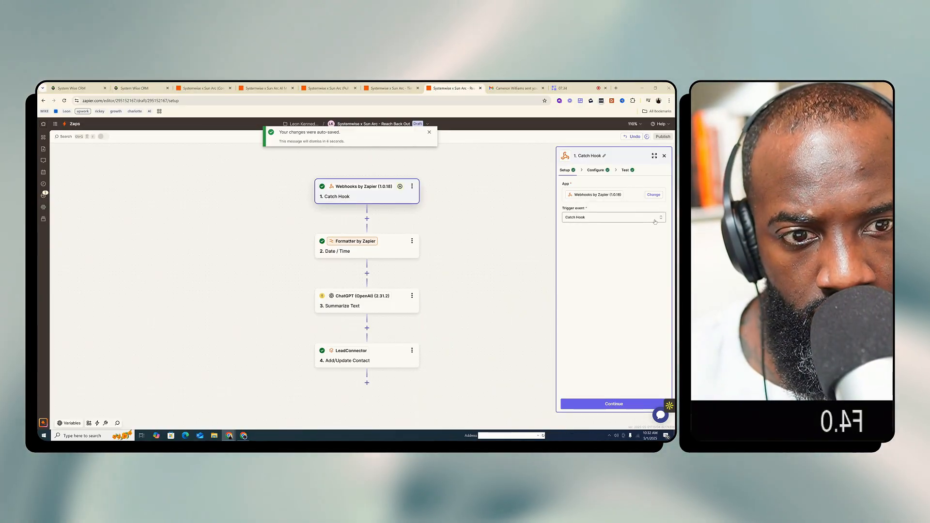
{"action": "left_click", "coordinate": [630, 173]}
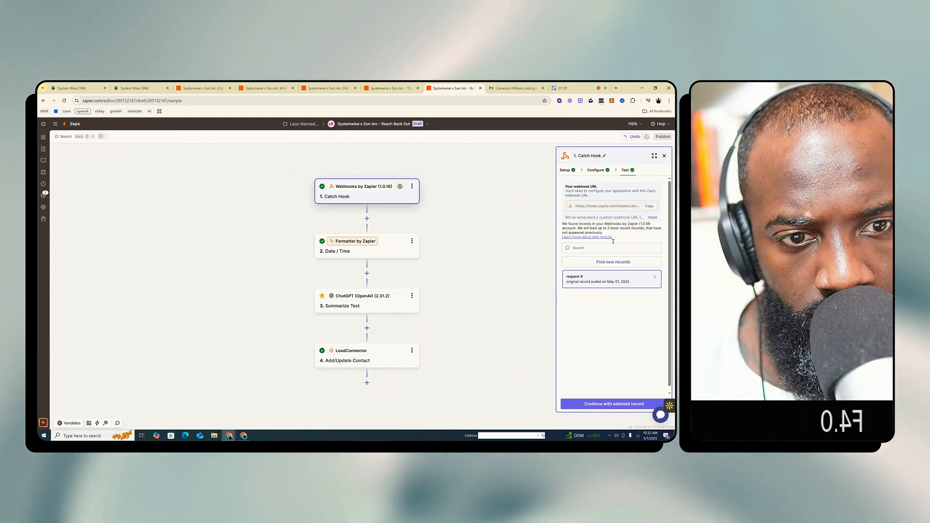
{"action": "left_click", "coordinate": [650, 206]}
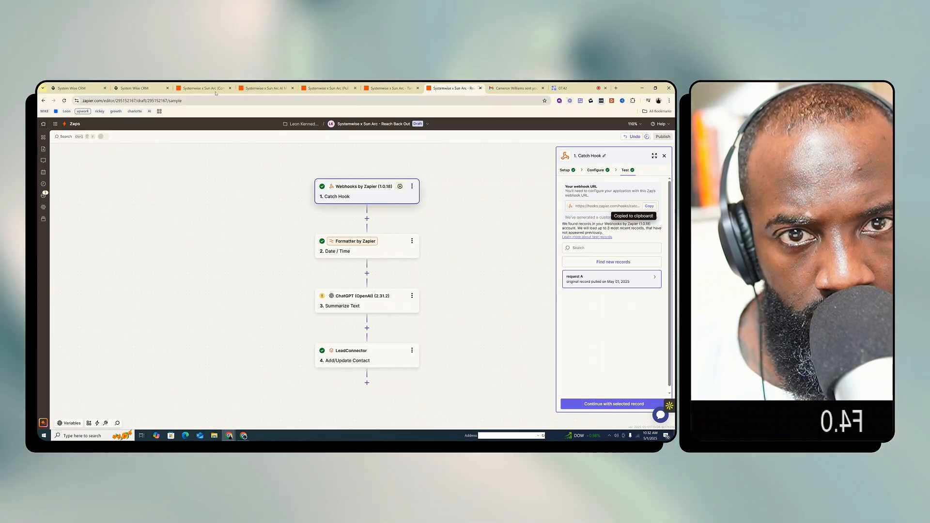
Switch to the System Wise CRM, search the custom values for "reach", and reload the page
{"action": "left_click", "coordinate": [73, 88]}
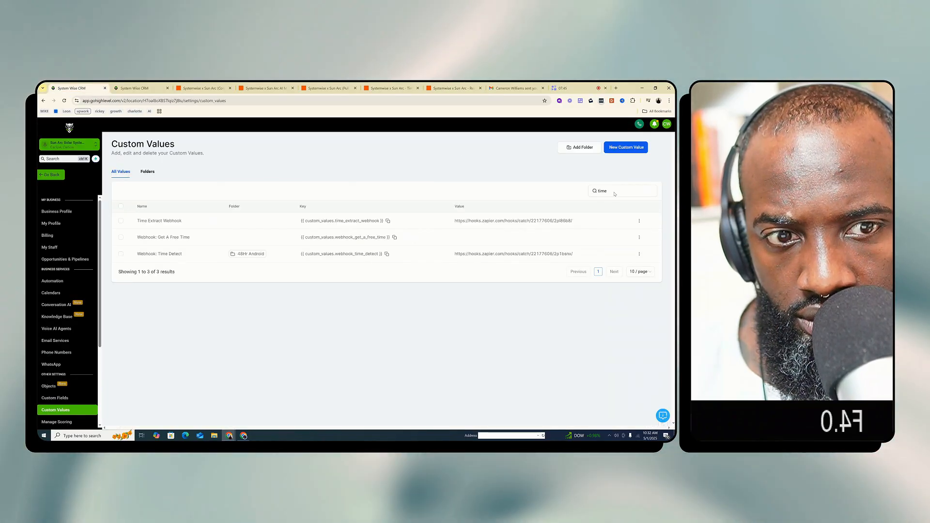
{"action": "left_click", "coordinate": [603, 191]}
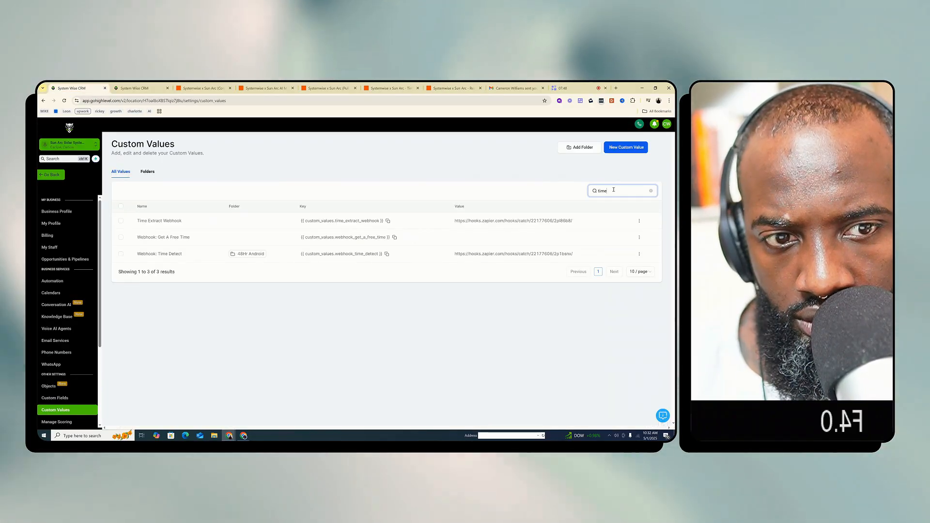
{"action": "type", "text": "re"}
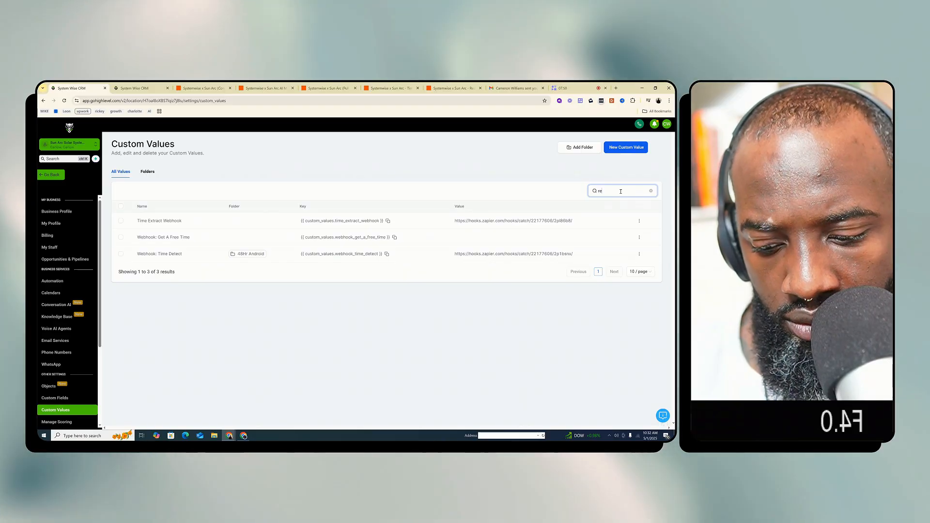
{"action": "type", "text": "ach"}
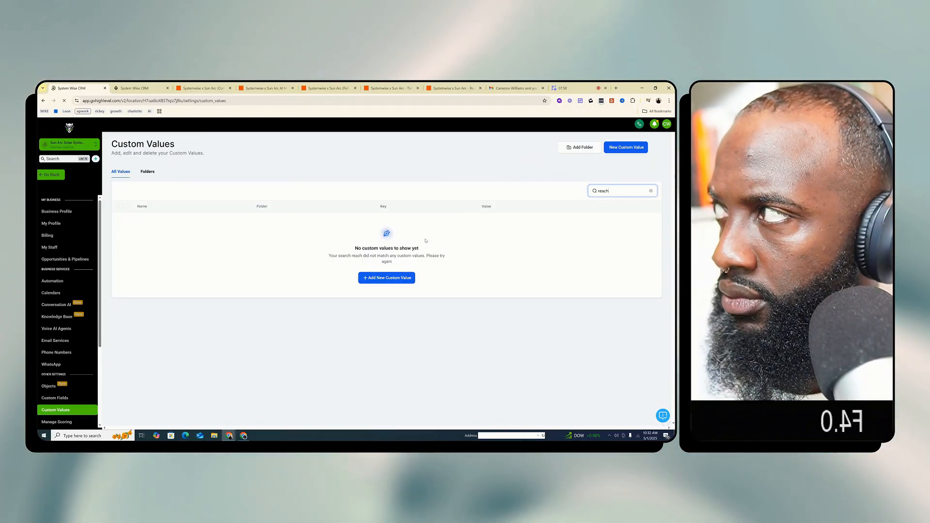
{"action": "key", "text": "F5"}
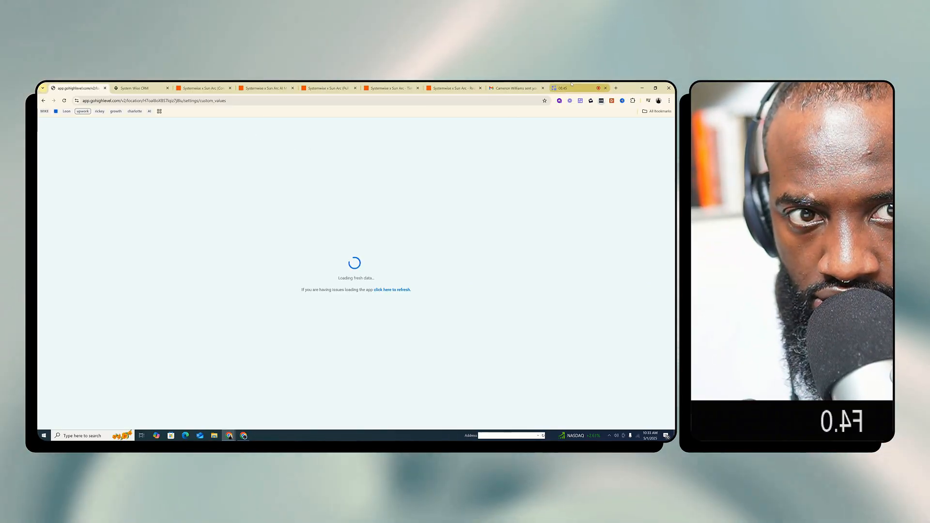
Check the Reach Back Out Zap, return to the CRM custom values page, and refresh its stalled load
{"action": "left_click", "coordinate": [571, 89]}
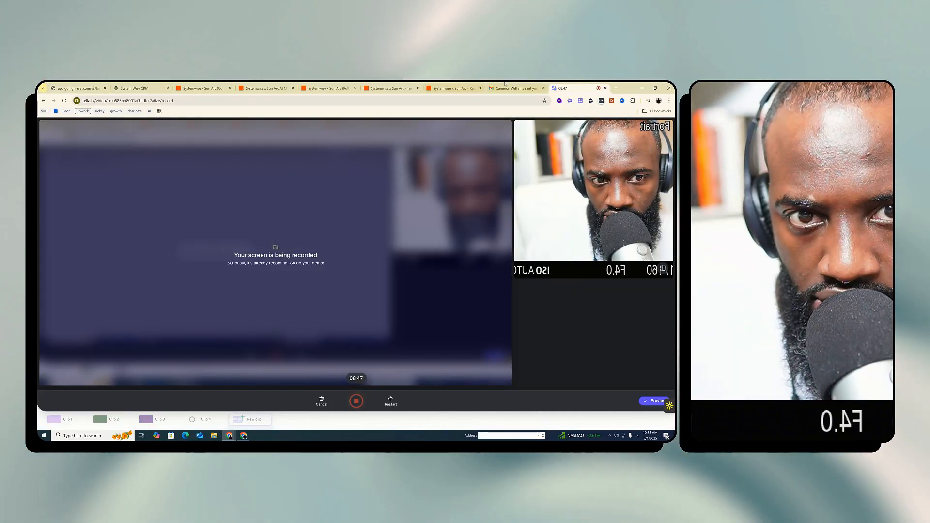
{"action": "left_click", "coordinate": [451, 86]}
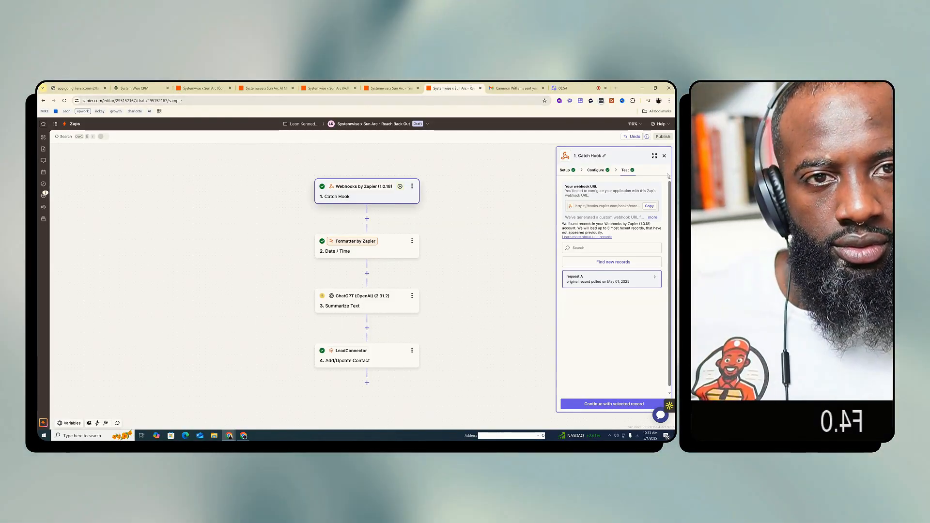
{"action": "left_click", "coordinate": [73, 89]}
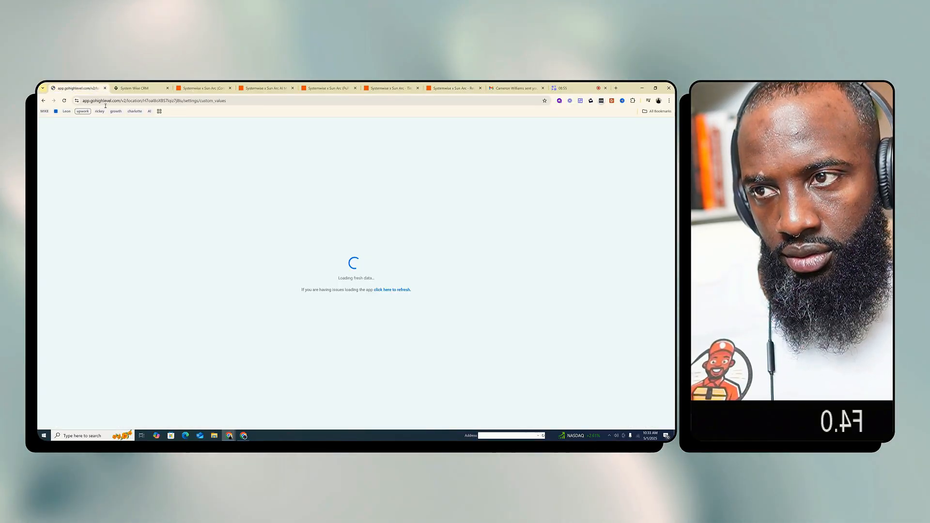
{"action": "left_click", "coordinate": [375, 290]}
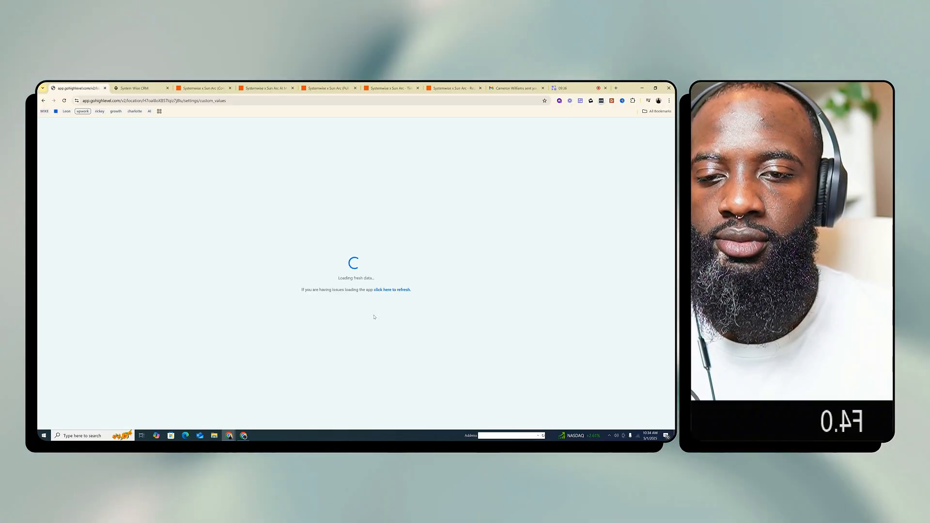
{"action": "left_click", "coordinate": [381, 290]}
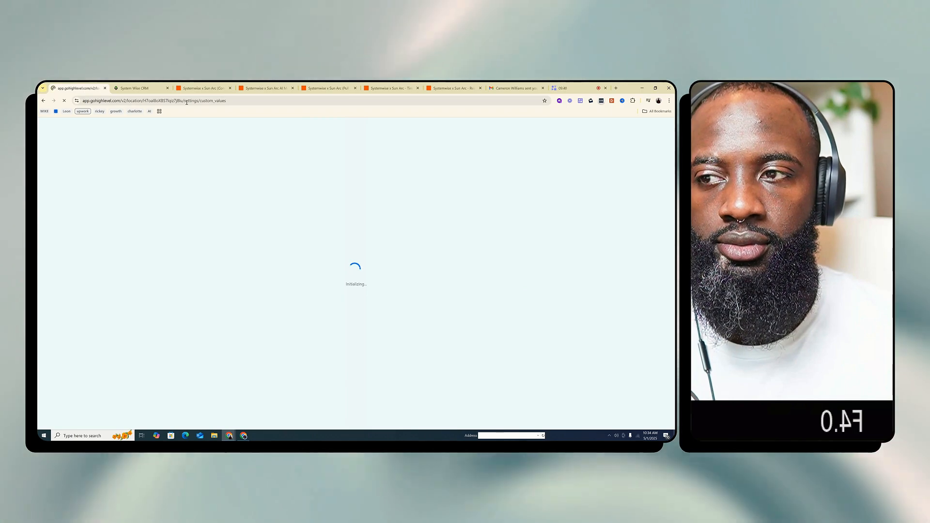
Look through the open Zap and test contact pages, and refresh the CRM custom values page again
{"action": "left_click", "coordinate": [269, 86]}
{"action": "left_click", "coordinate": [325, 85]}
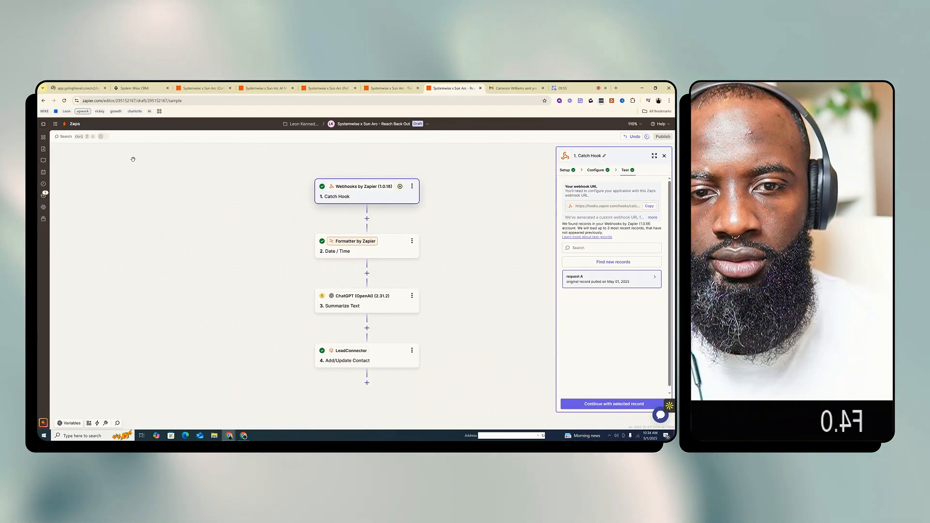
{"action": "left_click", "coordinate": [127, 88]}
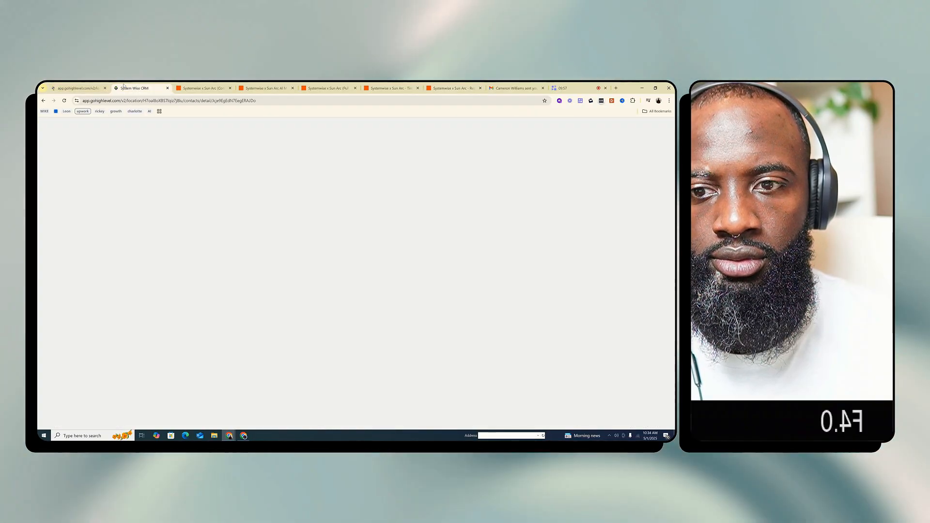
{"action": "left_click", "coordinate": [77, 88]}
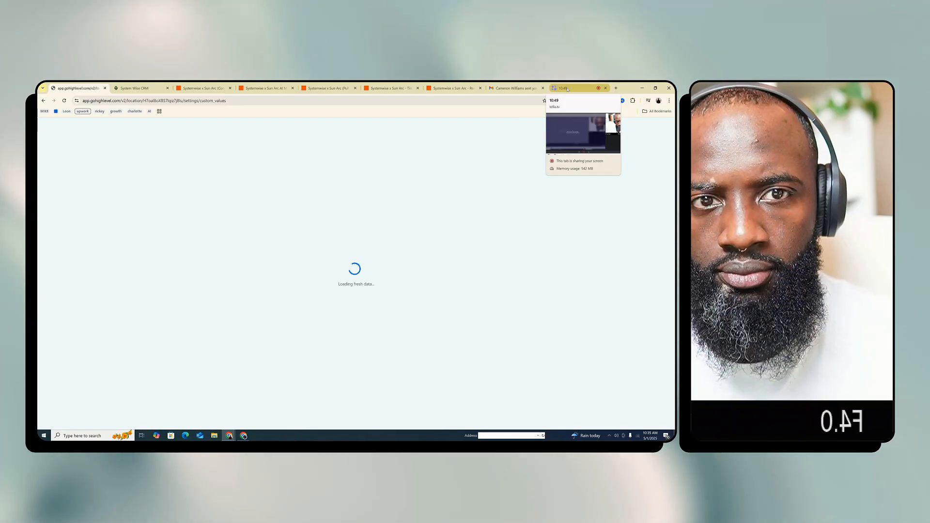
{"action": "left_click", "coordinate": [567, 89]}
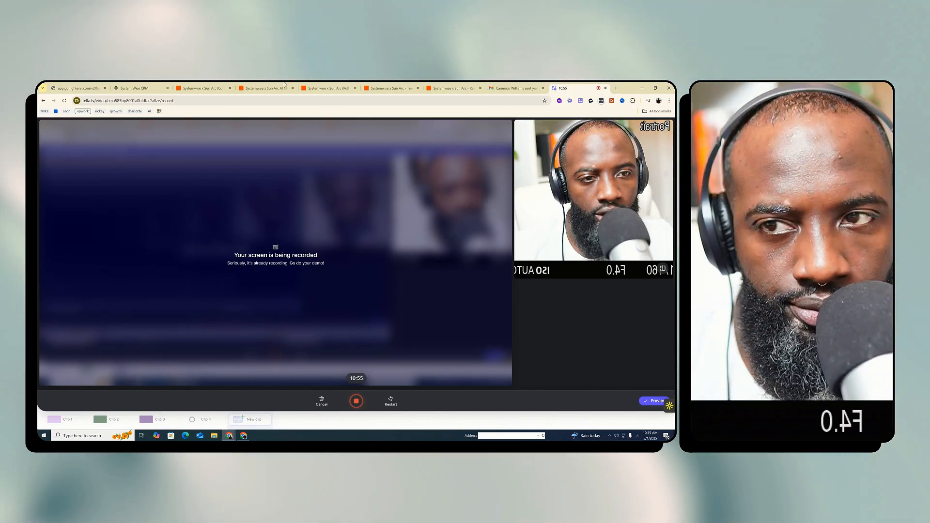
{"action": "left_click", "coordinate": [135, 88]}
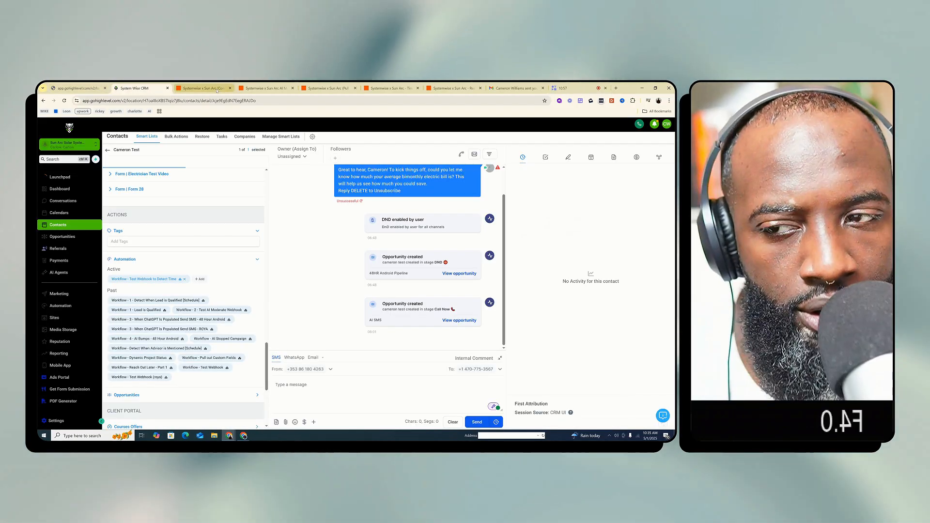
{"action": "left_click", "coordinate": [84, 89]}
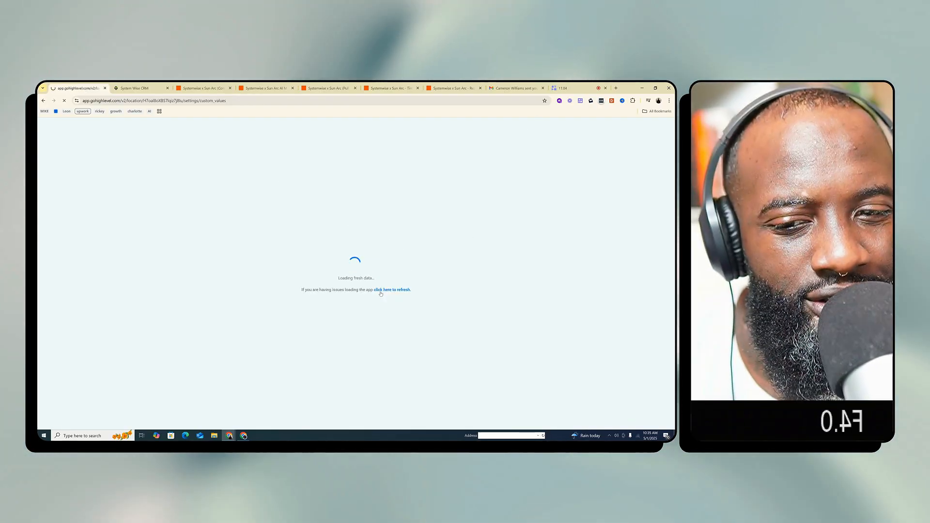
{"action": "left_click", "coordinate": [381, 292]}
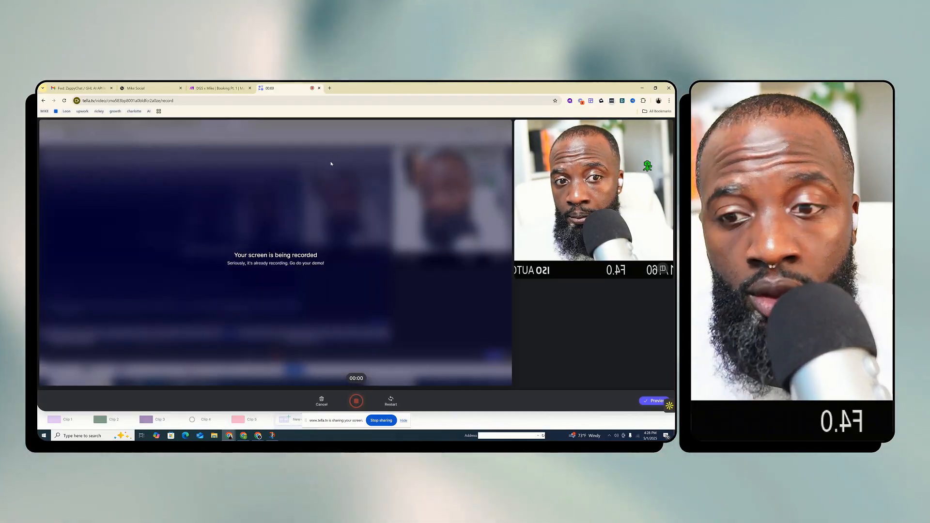
Switch to Make and look over the DGS x Mike Booking Pt. 1 and Dream Nation Book Meeting scenarios among the open windows
{"action": "left_click", "coordinate": [218, 88]}
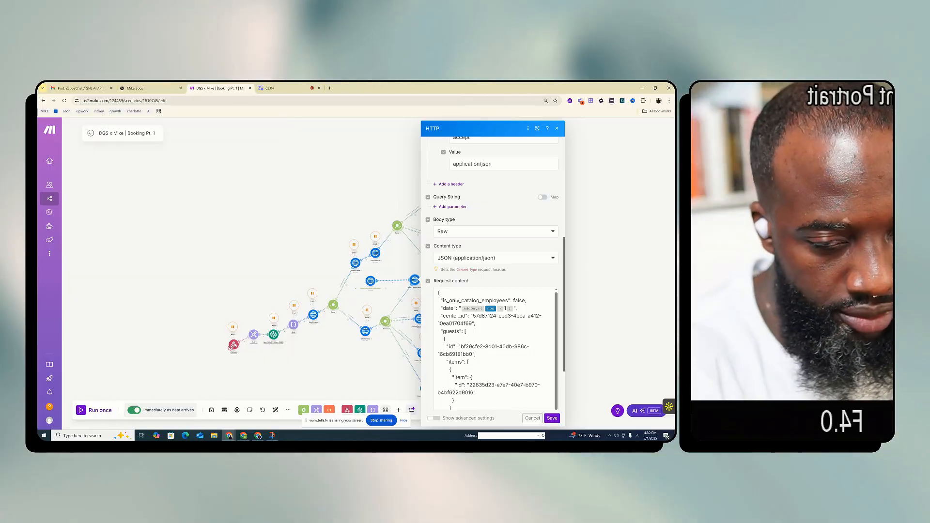
{"action": "left_click", "coordinate": [272, 89]}
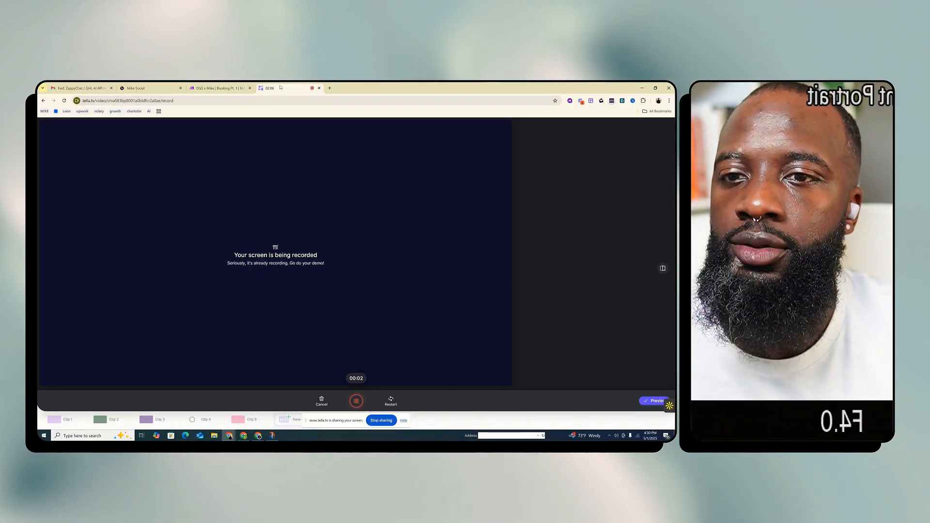
{"action": "left_click", "coordinate": [219, 88]}
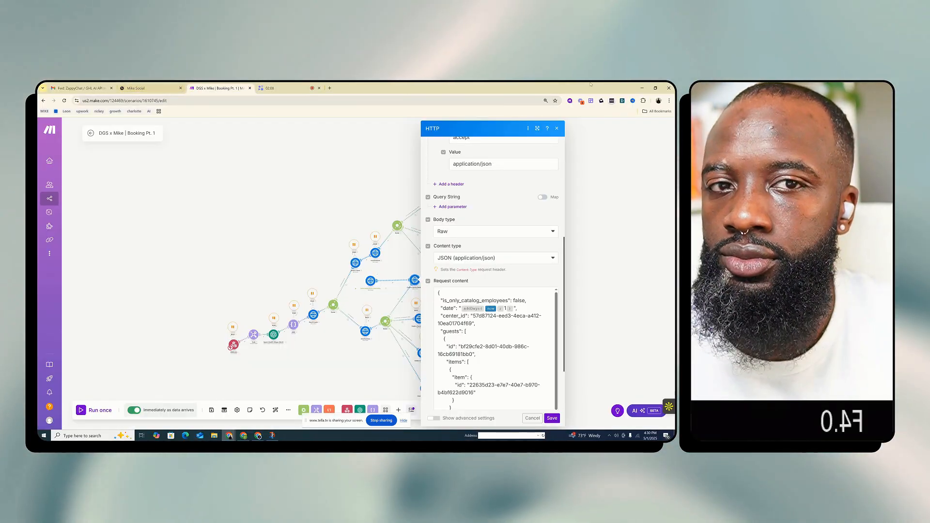
{"action": "left_click", "coordinate": [642, 88]}
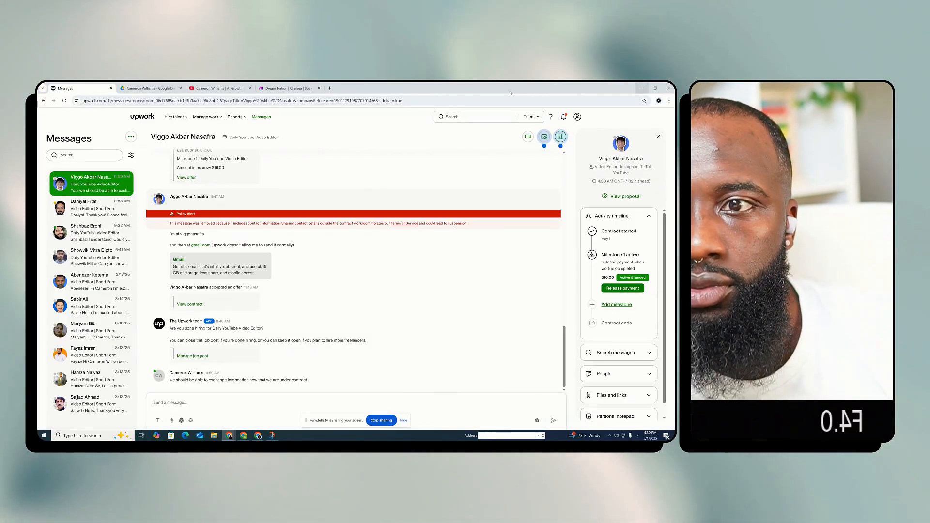
{"action": "left_click", "coordinate": [222, 89]}
{"action": "left_click", "coordinate": [287, 88]}
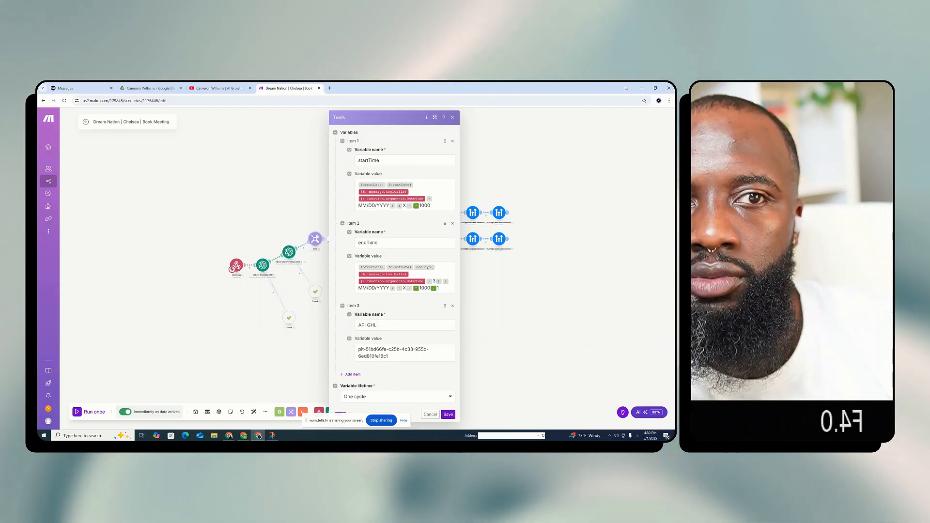
{"action": "left_click", "coordinate": [642, 88]}
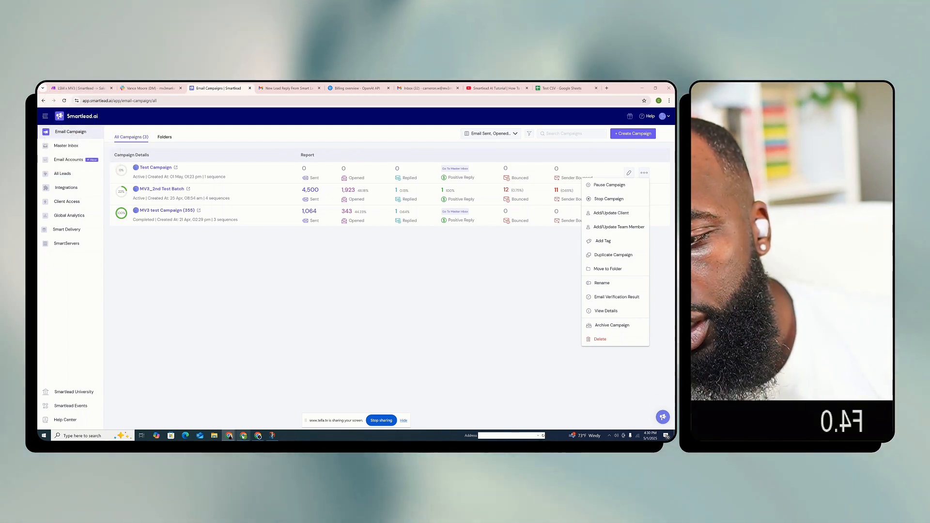
{"action": "mouse_move", "coordinate": [229, 435]}
{"action": "left_click", "coordinate": [207, 415]}
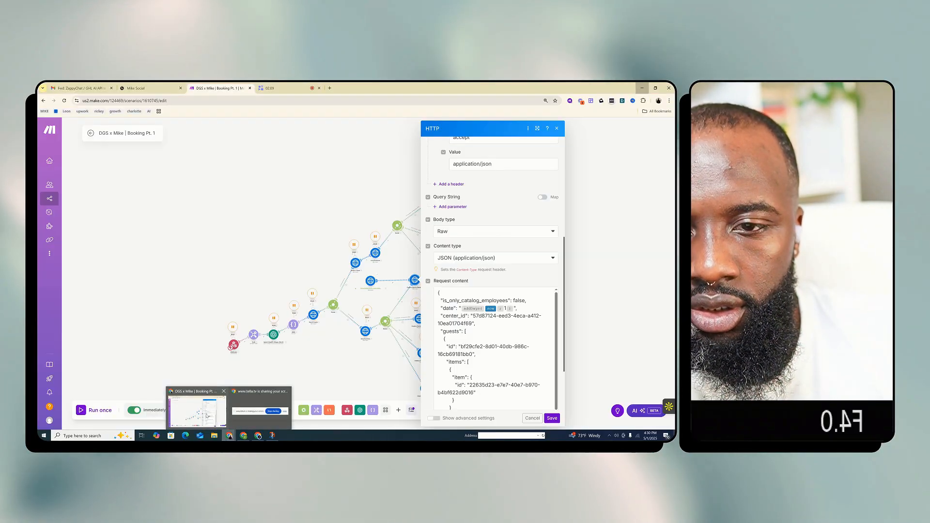
Close the HTTP module settings, sign out of Make, and sign back in with the Love Shots Media Google account
{"action": "left_click", "coordinate": [361, 327]}
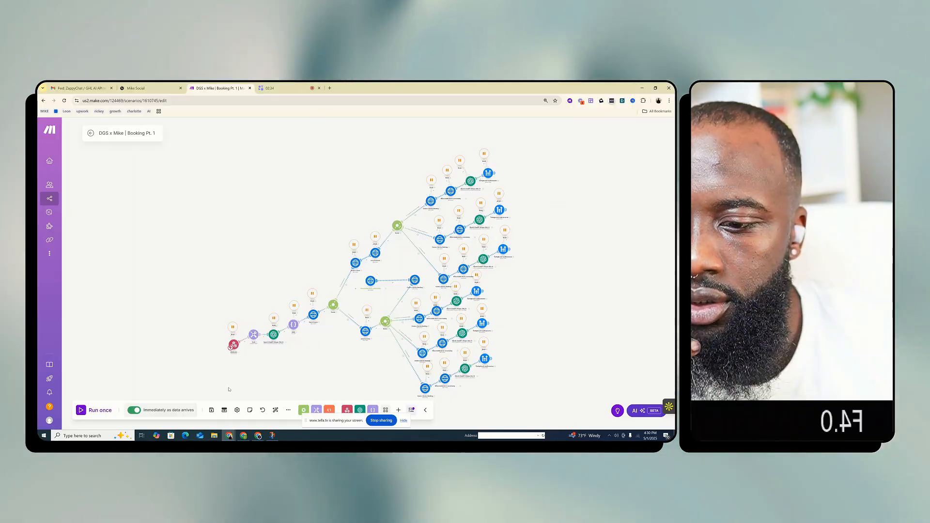
{"action": "left_click", "coordinate": [49, 420]}
{"action": "left_click", "coordinate": [82, 400]}
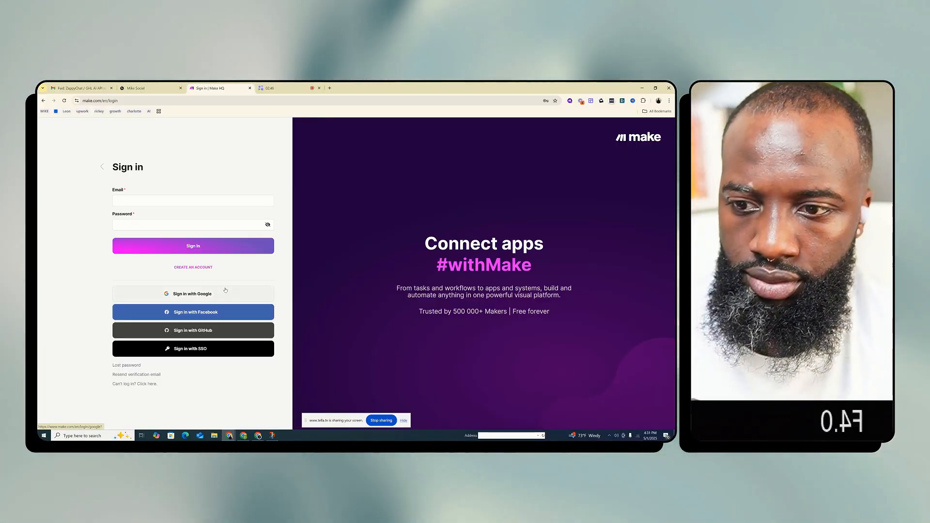
{"action": "left_click", "coordinate": [225, 294]}
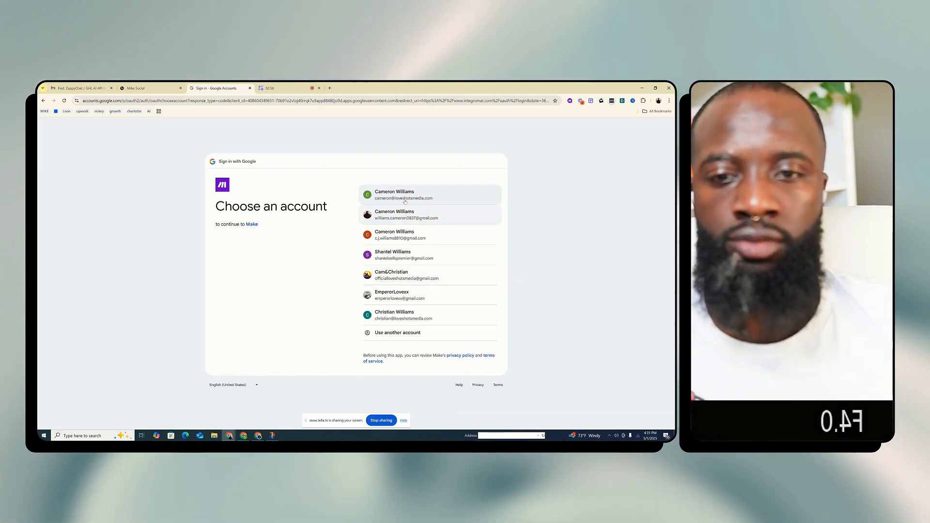
{"action": "left_click", "coordinate": [403, 197]}
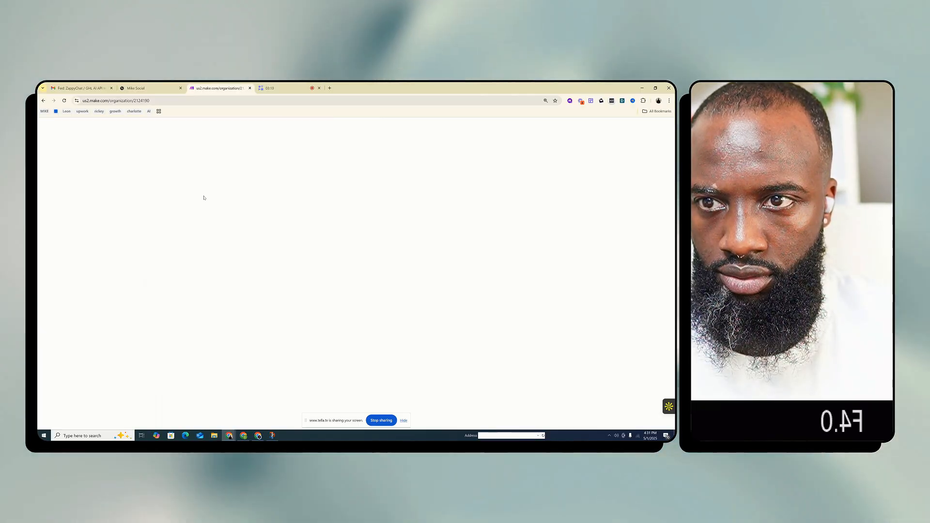
{"action": "left_click", "coordinate": [403, 421]}
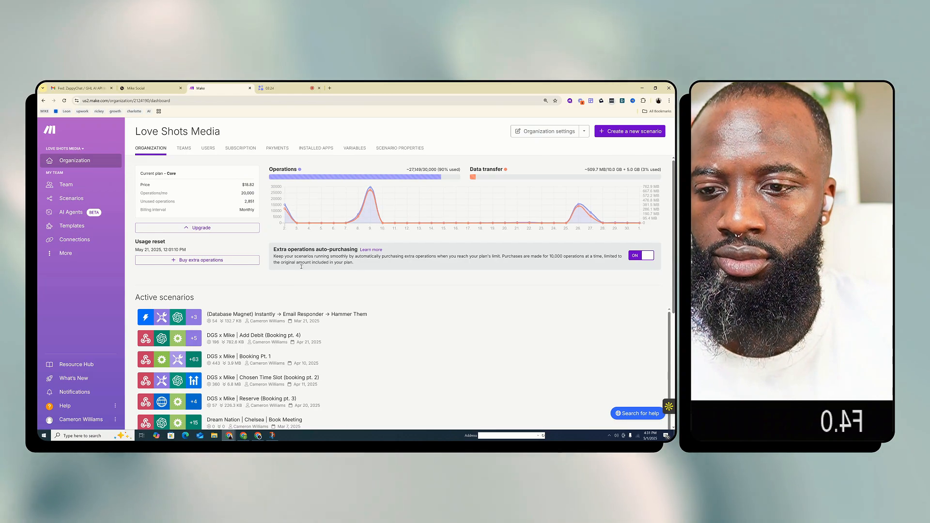
Browse the active scenarios and open "(Database Magnet) Instantly → Email Responder → Hammer Them" in the scenario editor
{"action": "scroll", "coordinate": [407, 342], "scroll_direction": "down", "scroll_amount": 5}
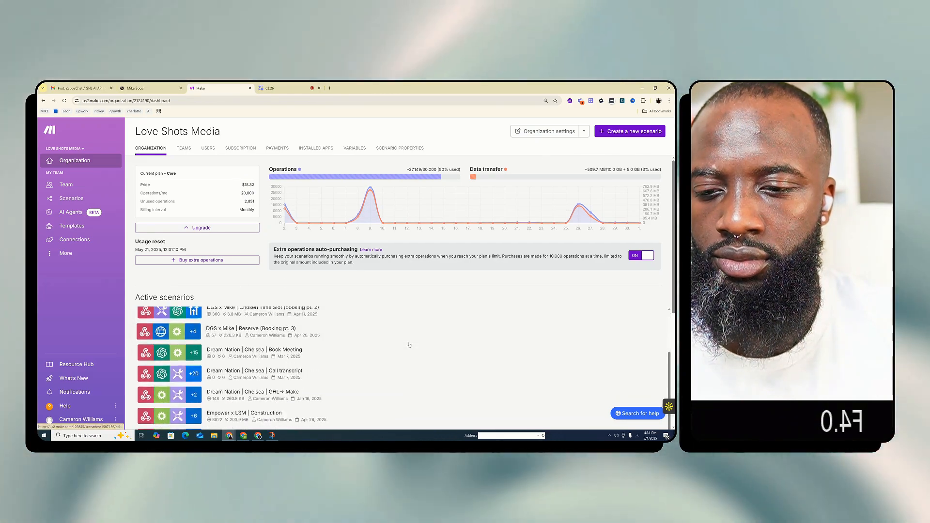
{"action": "scroll", "coordinate": [509, 278], "scroll_direction": "down", "scroll_amount": 3}
{"action": "scroll", "coordinate": [402, 260], "scroll_direction": "up", "scroll_amount": 3}
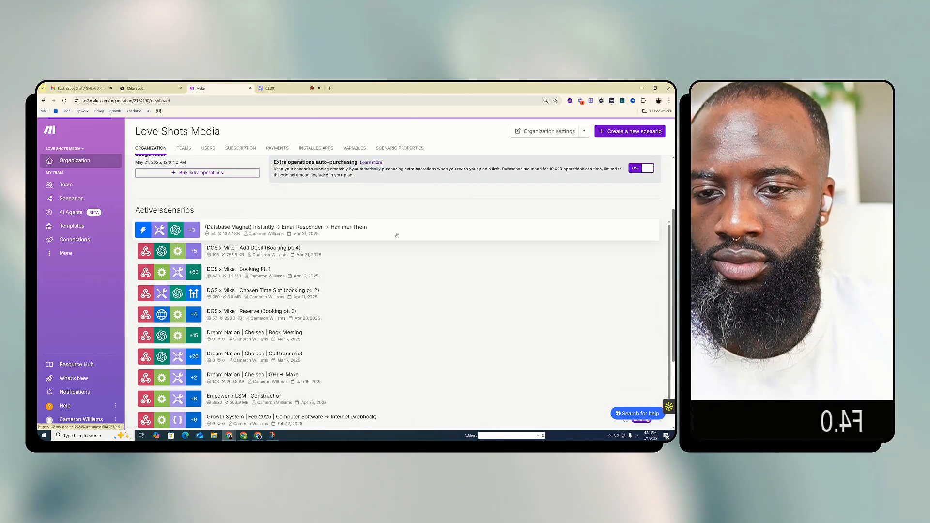
{"action": "left_click", "coordinate": [397, 236]}
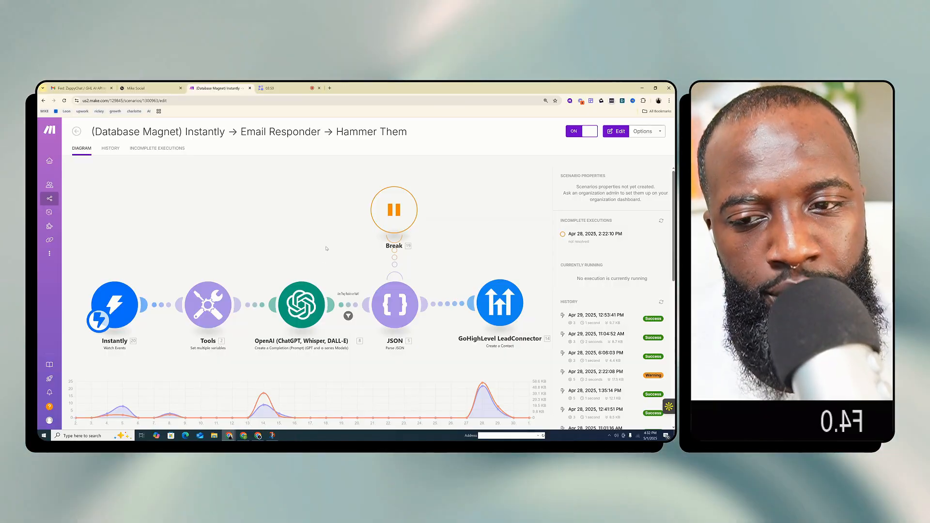
{"action": "left_click", "coordinate": [327, 247]}
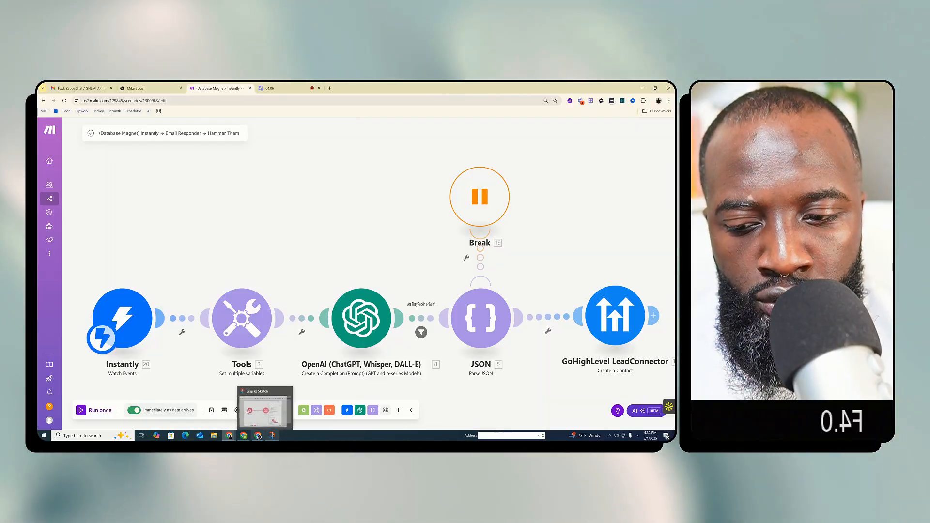
Switch to the Smartlead window, dismiss the campaign options, and bring up the "LSM x MV3 | Smartlead → Sales Team" scenario
{"action": "left_click", "coordinate": [245, 436]}
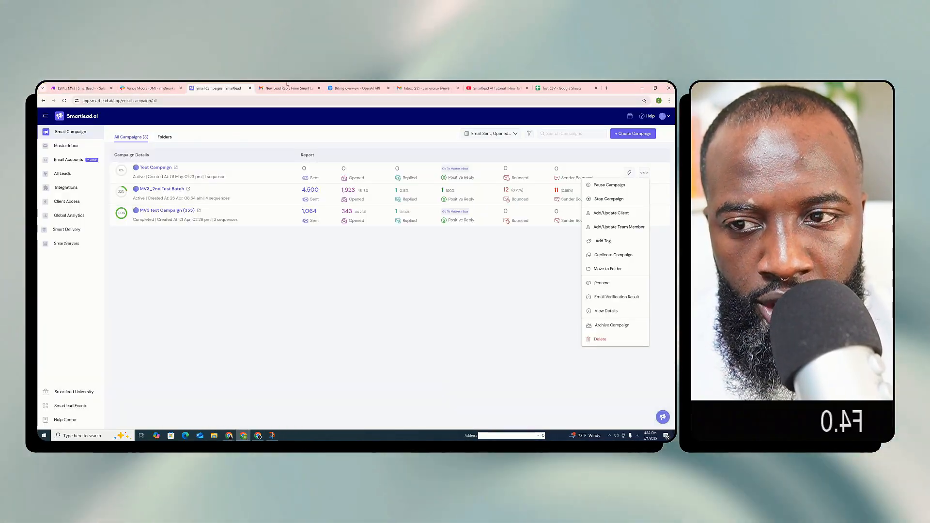
{"action": "left_click", "coordinate": [240, 264]}
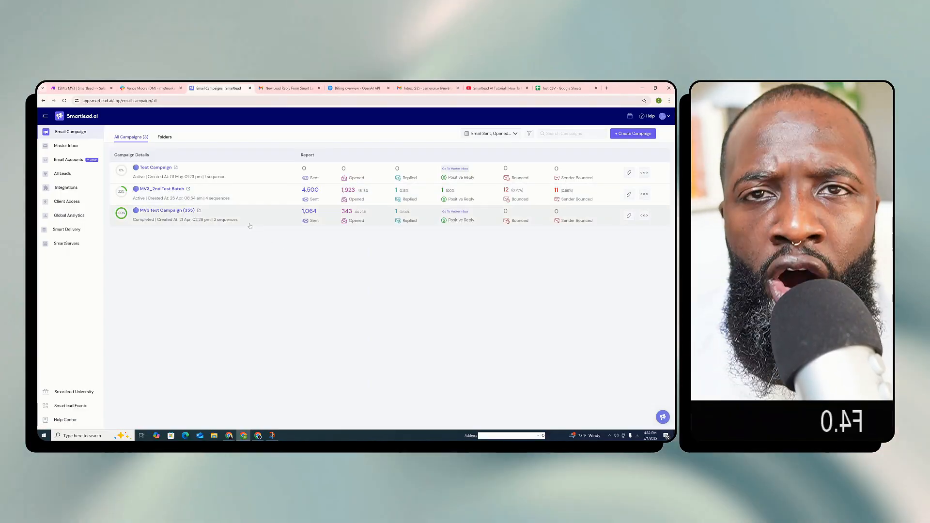
{"action": "left_click", "coordinate": [94, 92]}
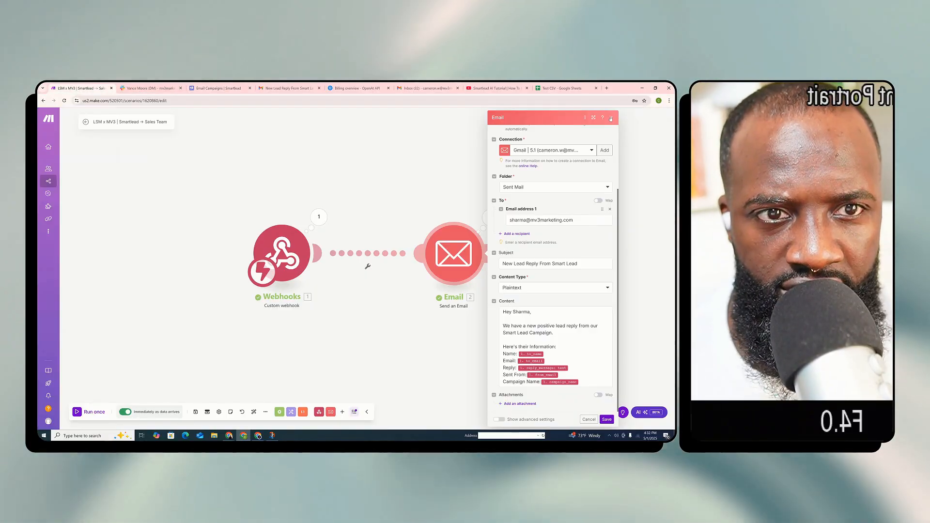
Close the Email module's settings and space the Webhooks and Email modules farther apart on the canvas
{"action": "left_click", "coordinate": [611, 118]}
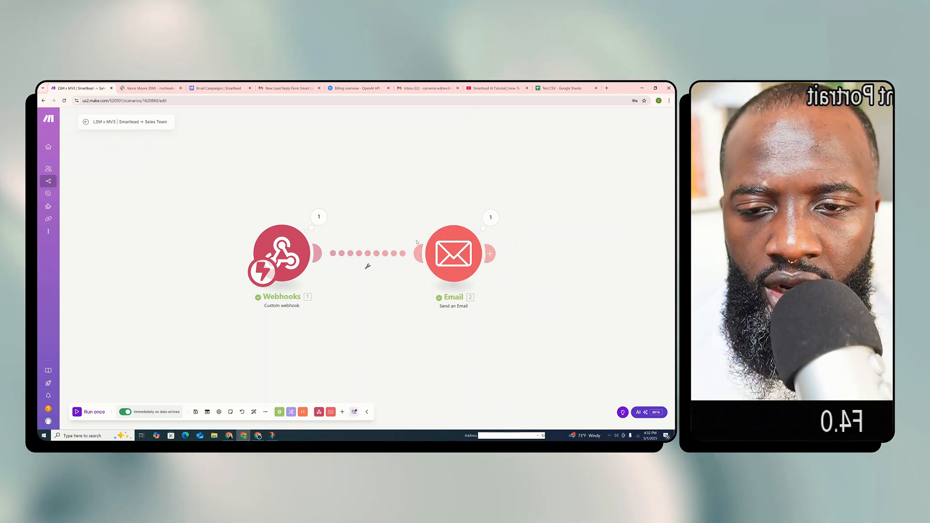
{"action": "left_click_drag", "start_coordinate": [467, 249], "coordinate": [560, 249]}
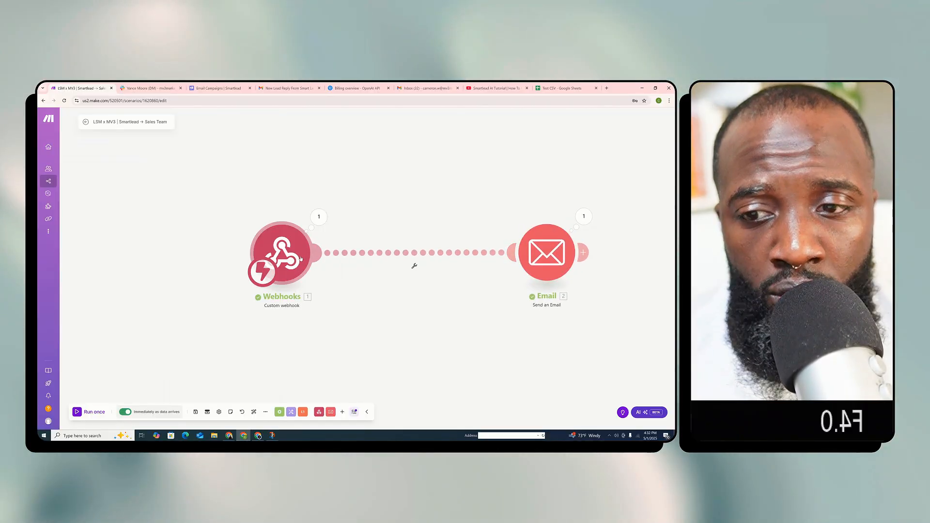
{"action": "left_click_drag", "start_coordinate": [246, 264], "coordinate": [230, 261]}
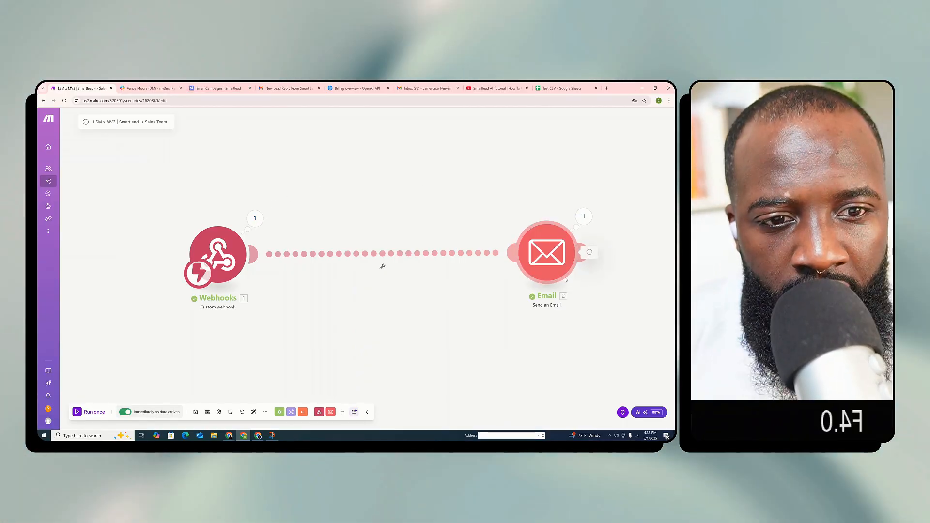
Review the Email module's settings and examine the data bundle output by the Webhooks module
{"action": "left_click", "coordinate": [556, 248]}
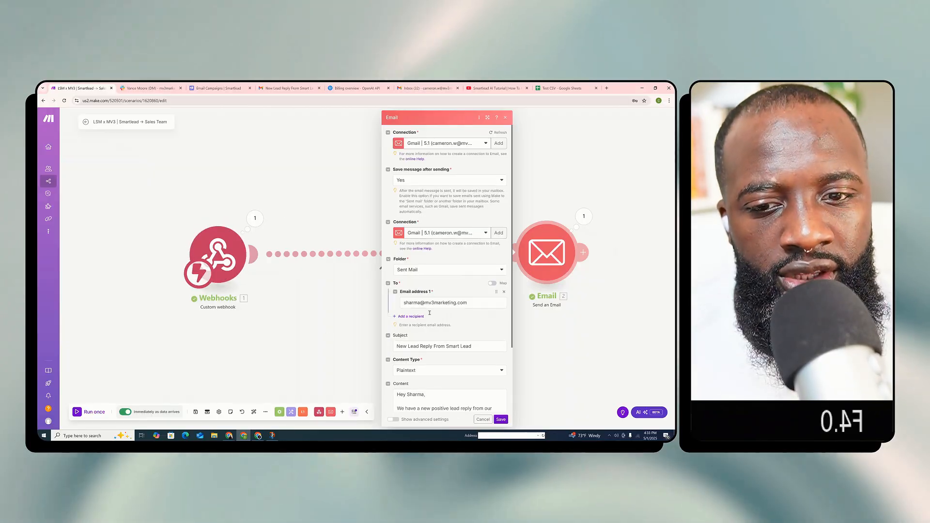
{"action": "left_click", "coordinate": [263, 218]}
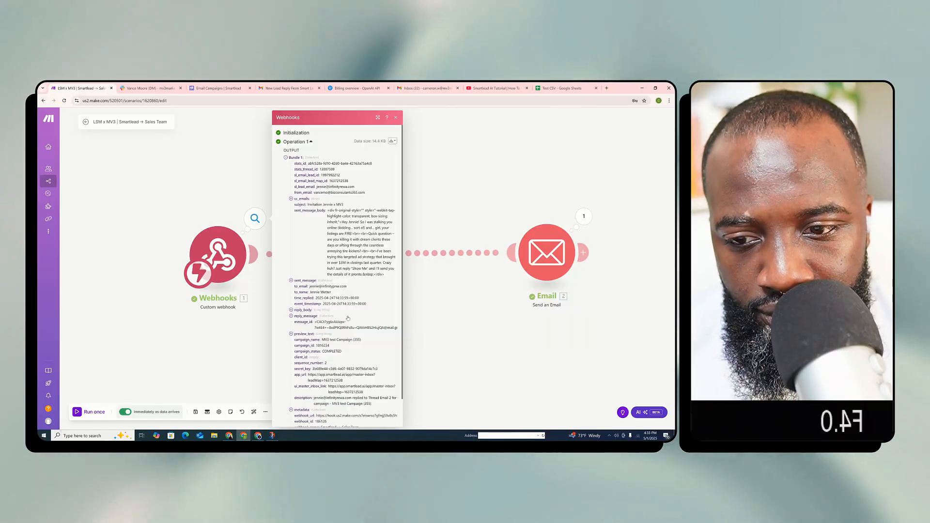
Examine the metadata, preview_text, reply_message and cc_emails fields in the Webhooks output bundle, closing the output when done
{"action": "scroll", "coordinate": [336, 291], "scroll_direction": "down", "scroll_amount": 2}
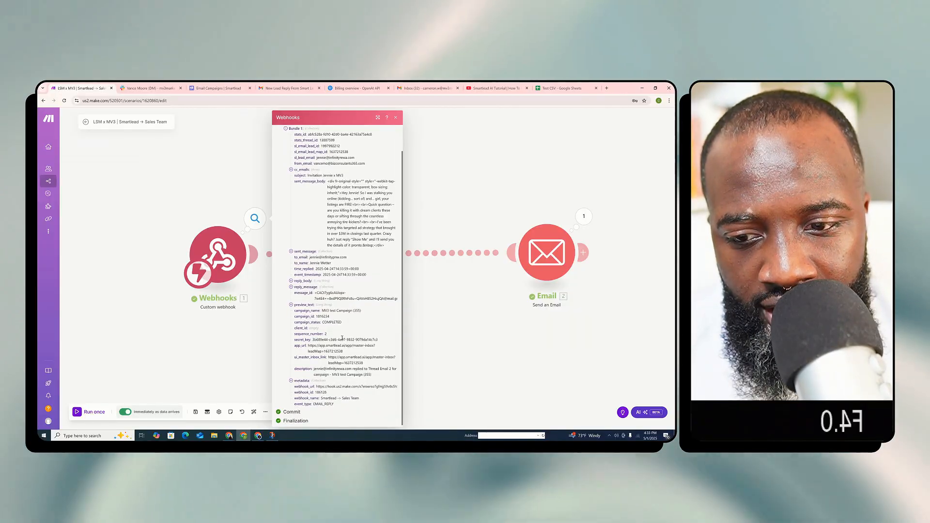
{"action": "scroll", "coordinate": [343, 340], "scroll_direction": "down", "scroll_amount": 1}
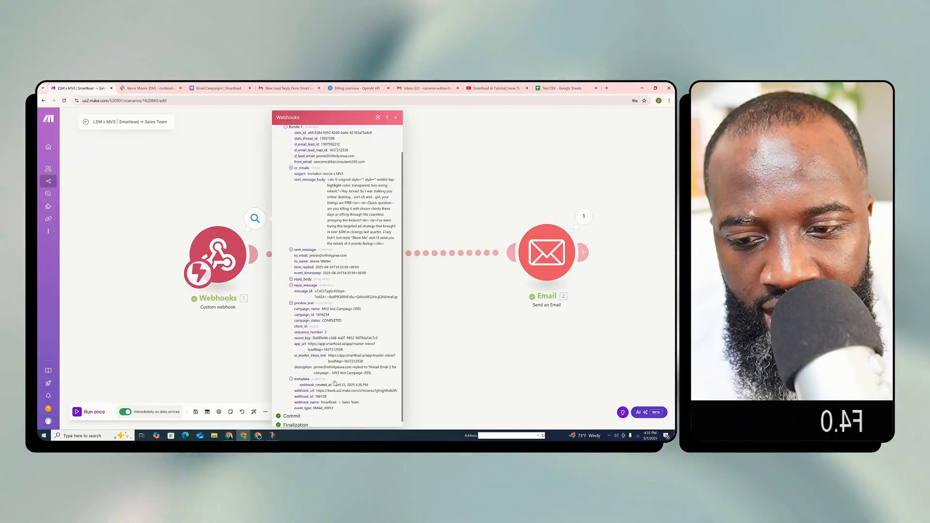
{"action": "left_click", "coordinate": [306, 379]}
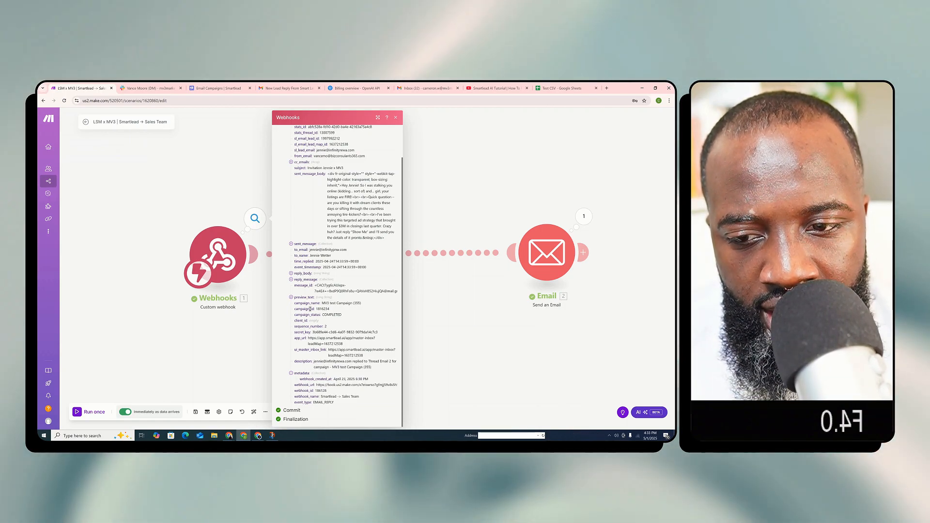
{"action": "left_click", "coordinate": [304, 297]}
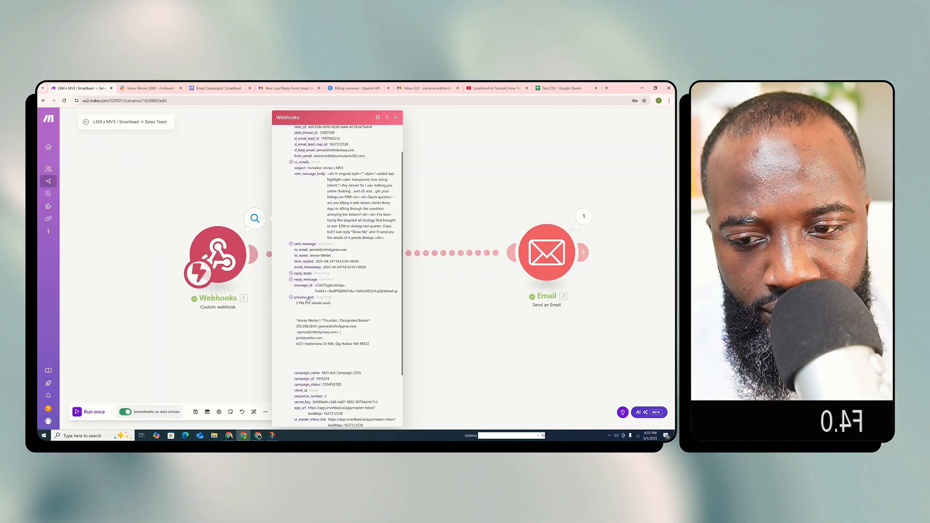
{"action": "left_click", "coordinate": [307, 280]}
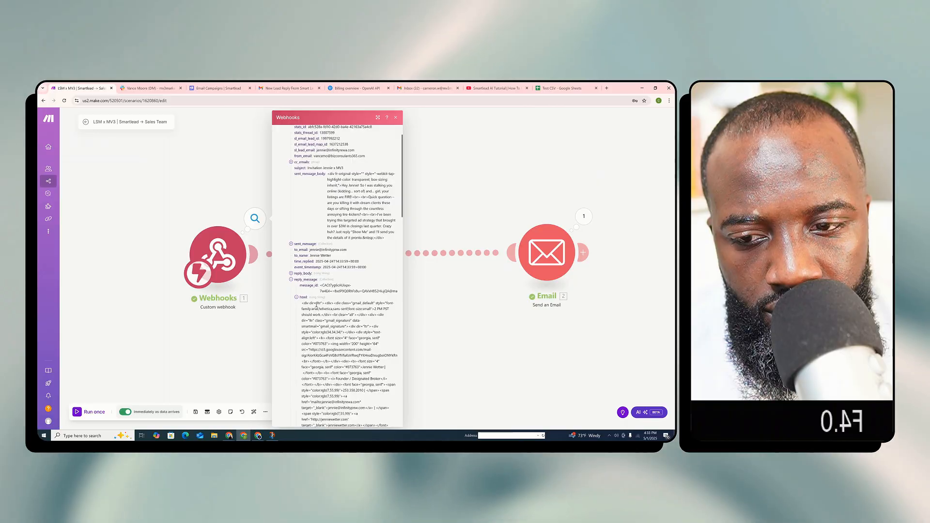
{"action": "left_click", "coordinate": [303, 297]}
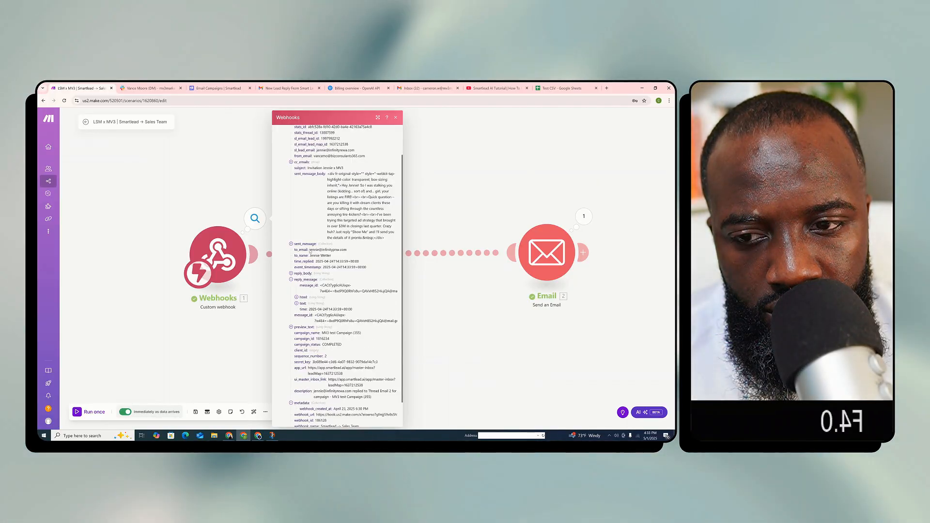
{"action": "scroll", "coordinate": [324, 261], "scroll_direction": "up", "scroll_amount": 2}
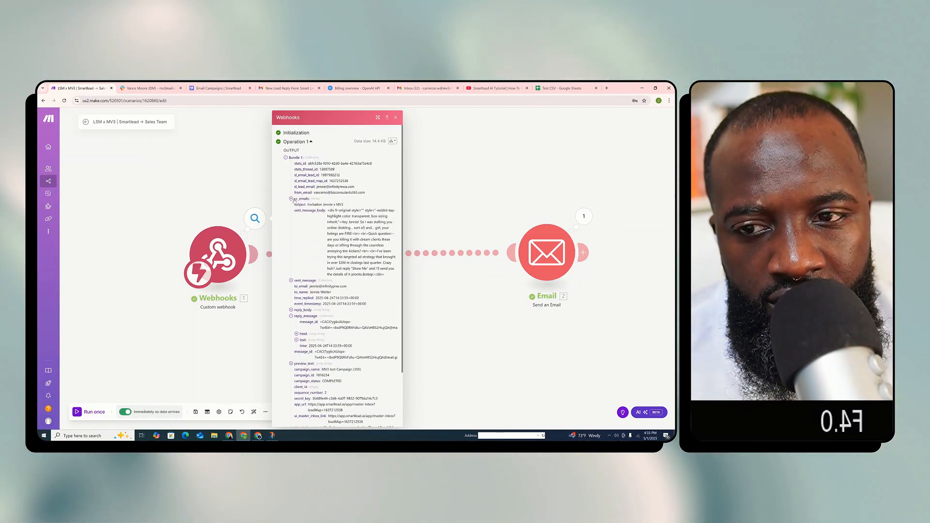
{"action": "left_click", "coordinate": [291, 198]}
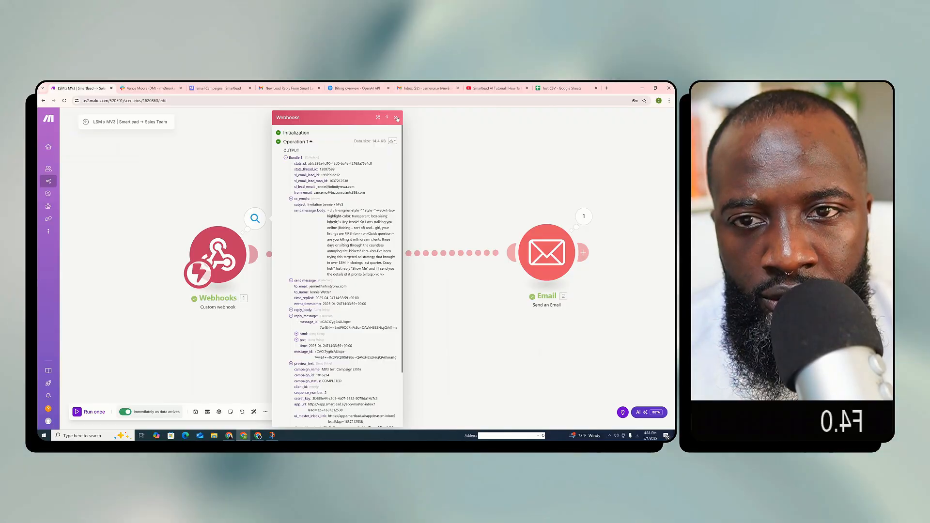
{"action": "left_click", "coordinate": [395, 117]}
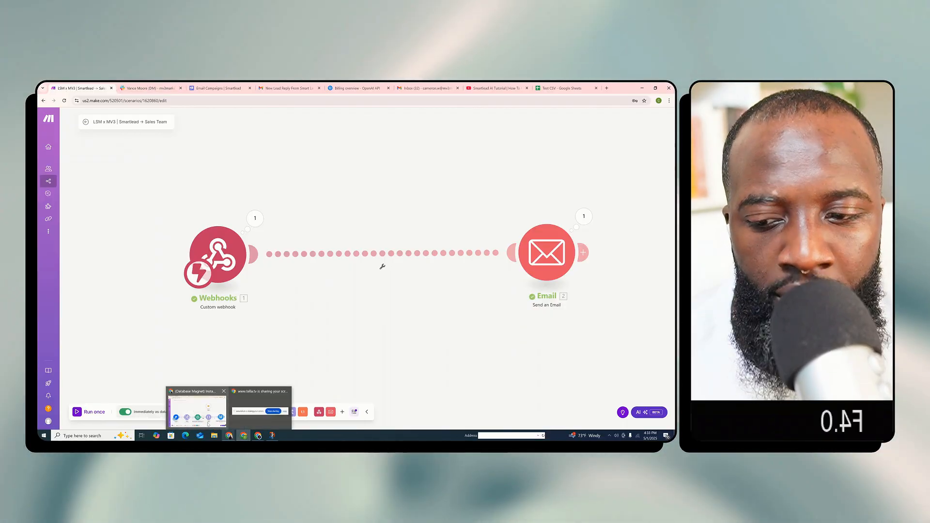
In the "(Database Magnet) Instantly → Email Responder → Hammer Them" scenario, open the OpenAI module and select Message 2's entire prompt text for copying
{"action": "left_click", "coordinate": [208, 422]}
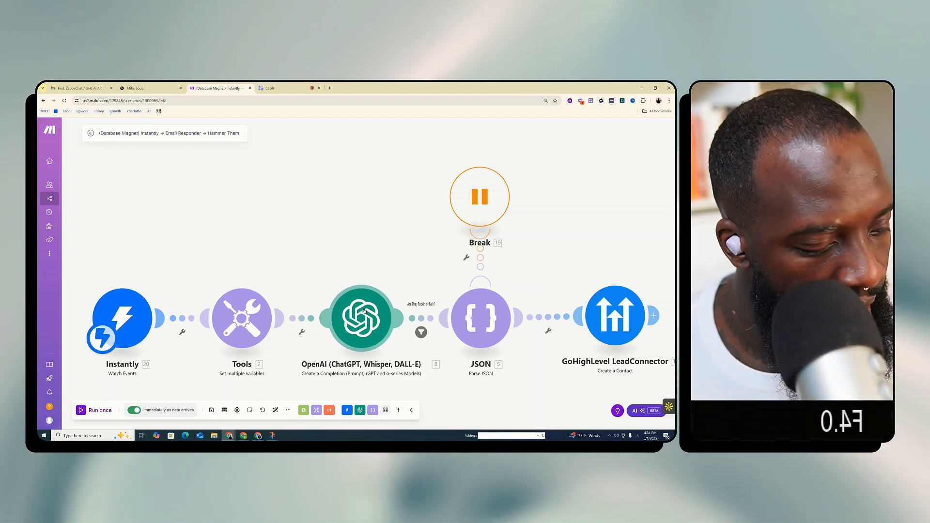
{"action": "right_click", "coordinate": [365, 310]}
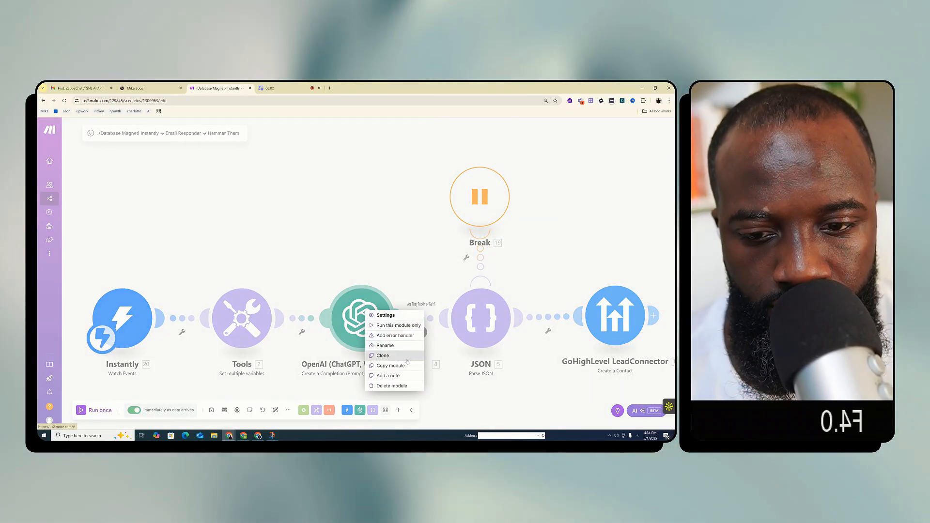
{"action": "left_click", "coordinate": [333, 243]}
{"action": "left_click", "coordinate": [367, 326]}
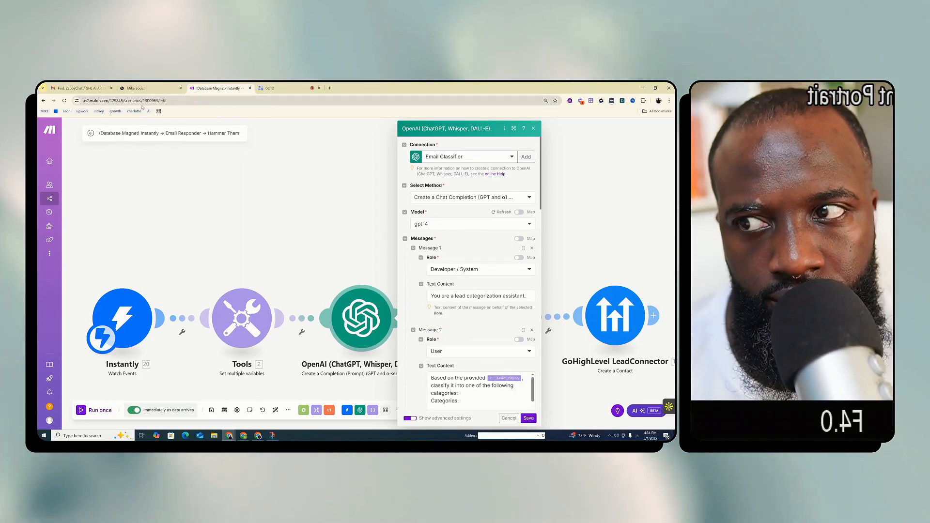
{"action": "scroll", "coordinate": [451, 352], "scroll_direction": "down", "scroll_amount": 3}
{"action": "left_click", "coordinate": [466, 290]}
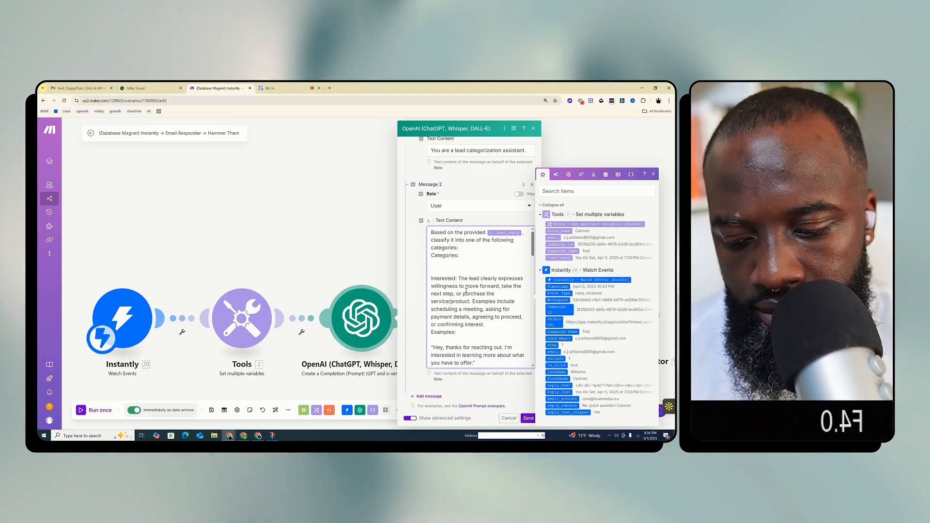
{"action": "key", "text": "ctrl+a"}
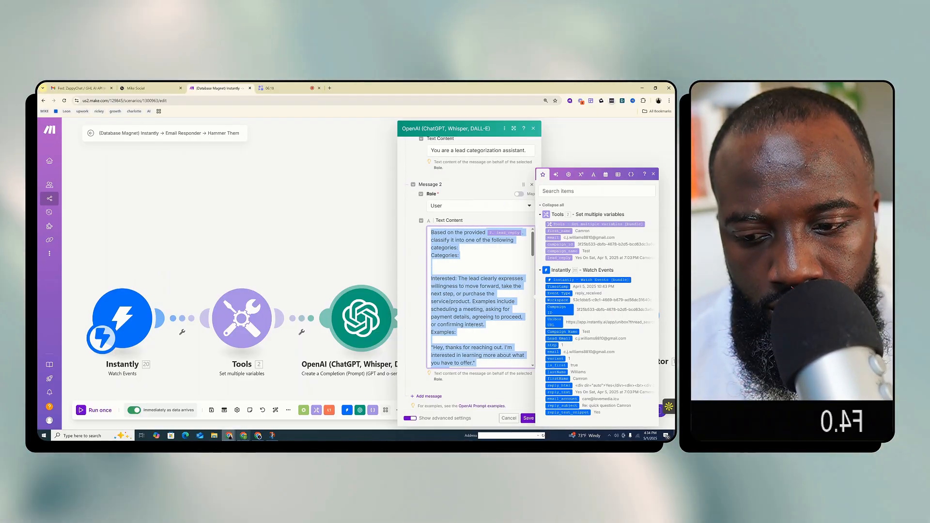
Return to the "LSM x MV3 | Smartlead → Sales Team" scenario and insert an OpenAI "Create a Completion (Prompt)" module between Webhooks and Email
{"action": "left_click", "coordinate": [244, 436]}
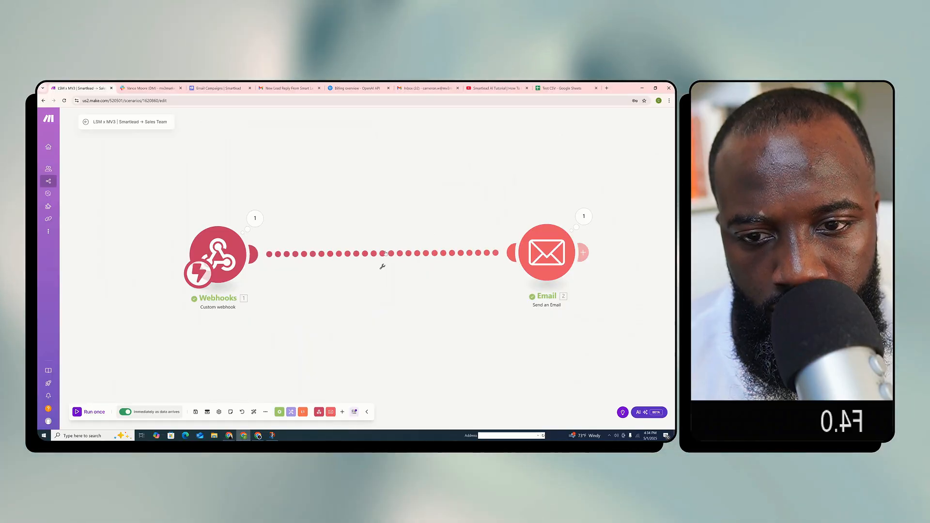
{"action": "right_click", "coordinate": [388, 253]}
{"action": "left_click", "coordinate": [413, 297]}
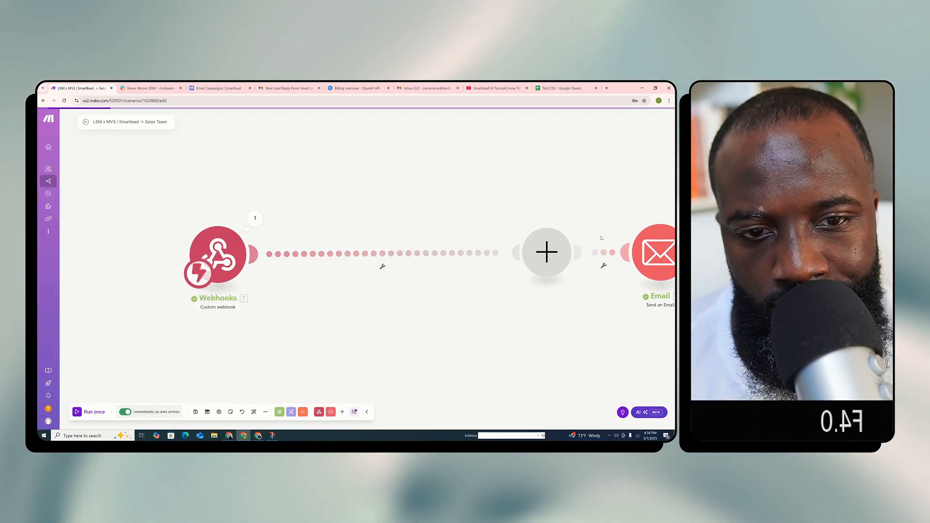
{"action": "left_click", "coordinate": [433, 285]}
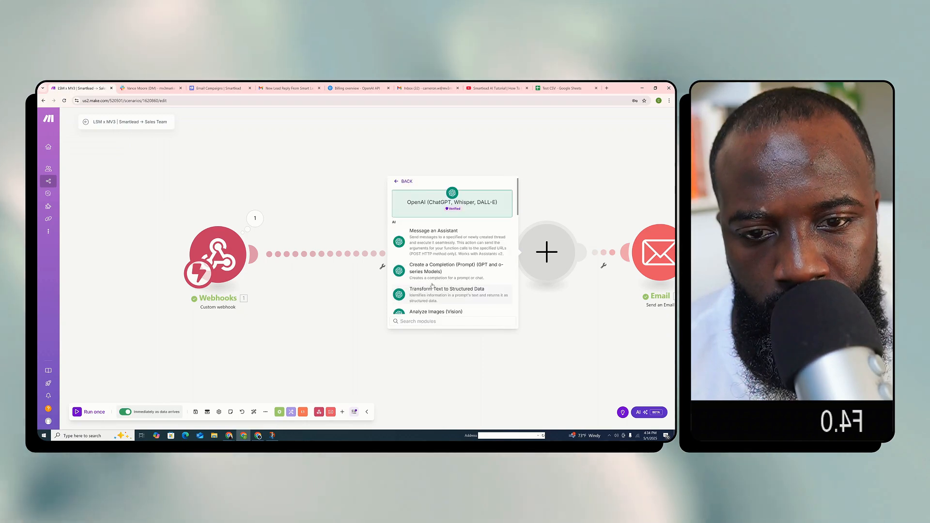
{"action": "left_click", "coordinate": [448, 274]}
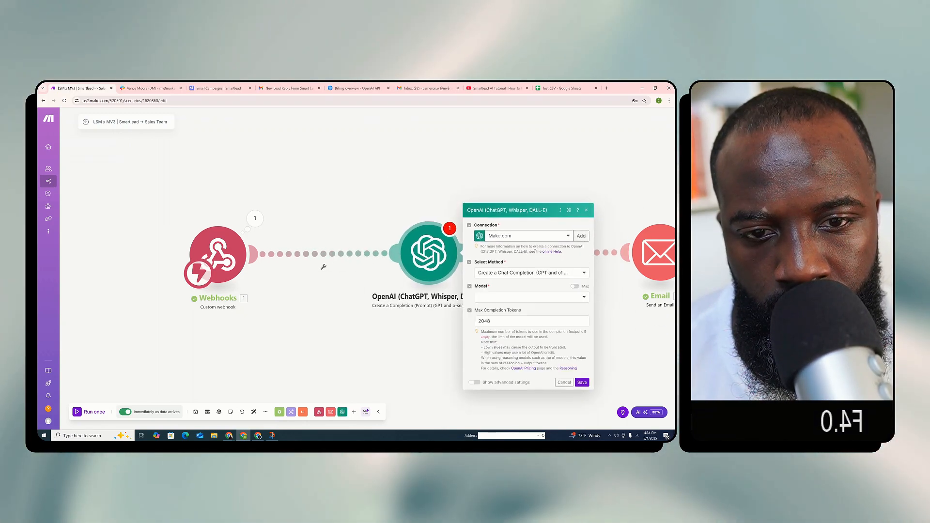
Set the new OpenAI module's model to gpt-4-turbo (system)
{"action": "left_click", "coordinate": [562, 252]}
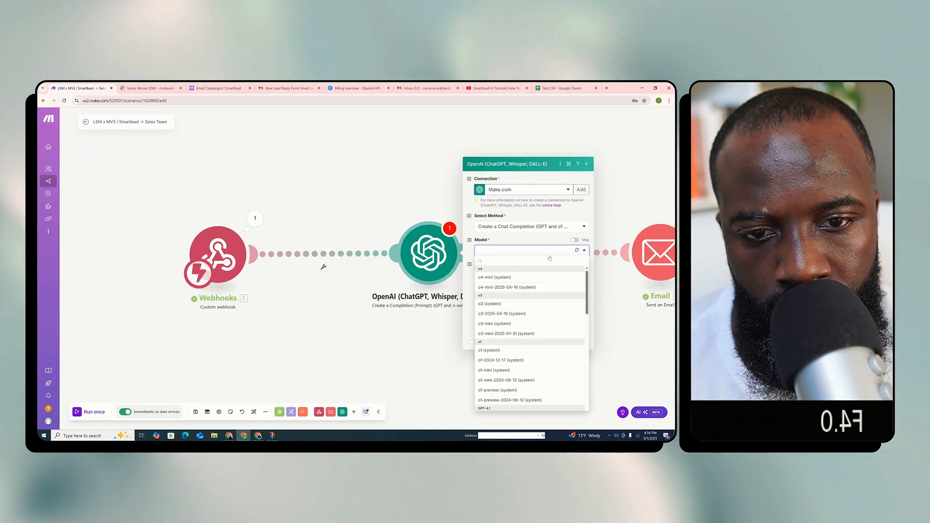
{"action": "scroll", "coordinate": [543, 313], "scroll_direction": "down", "scroll_amount": 5}
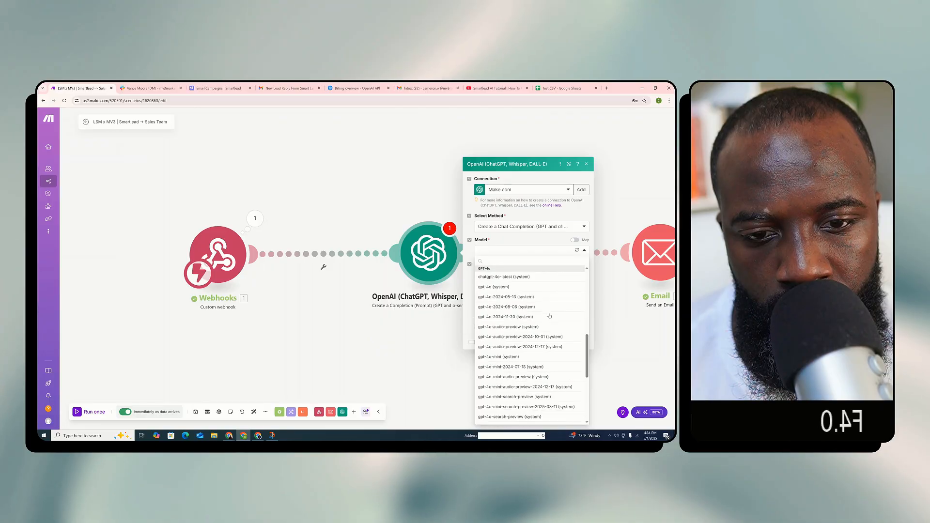
{"action": "scroll", "coordinate": [549, 316], "scroll_direction": "down", "scroll_amount": 5}
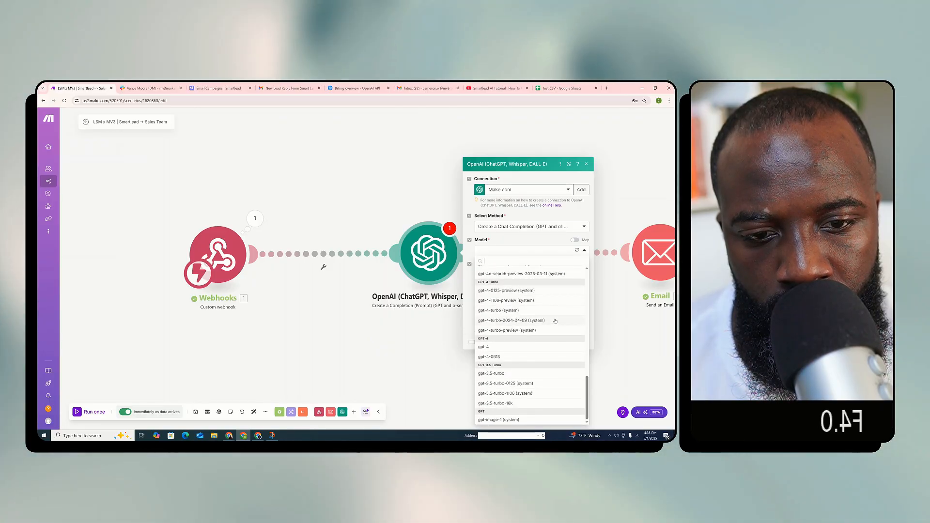
{"action": "left_click", "coordinate": [554, 311]}
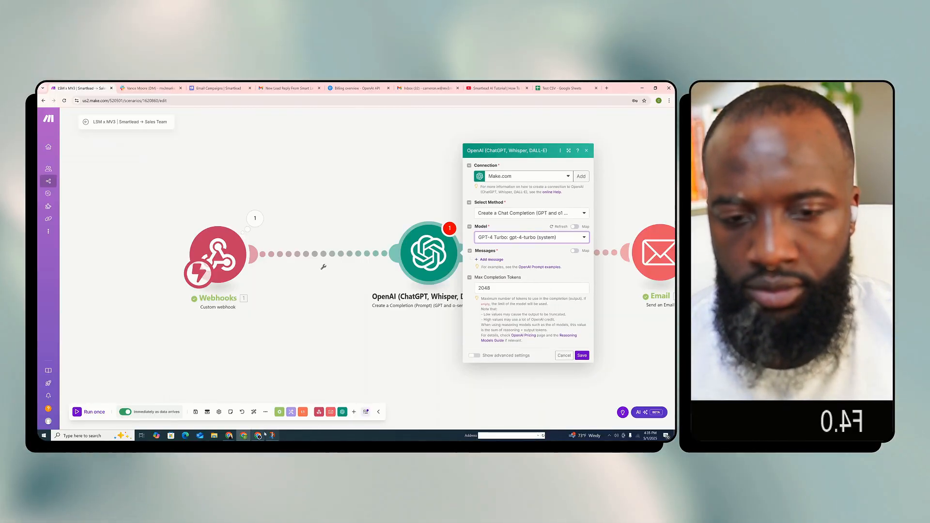
Add Message 1 to the OpenAI module with the Developer / System role and the text "You are an expert email categorizer"
{"action": "left_click", "coordinate": [494, 260]}
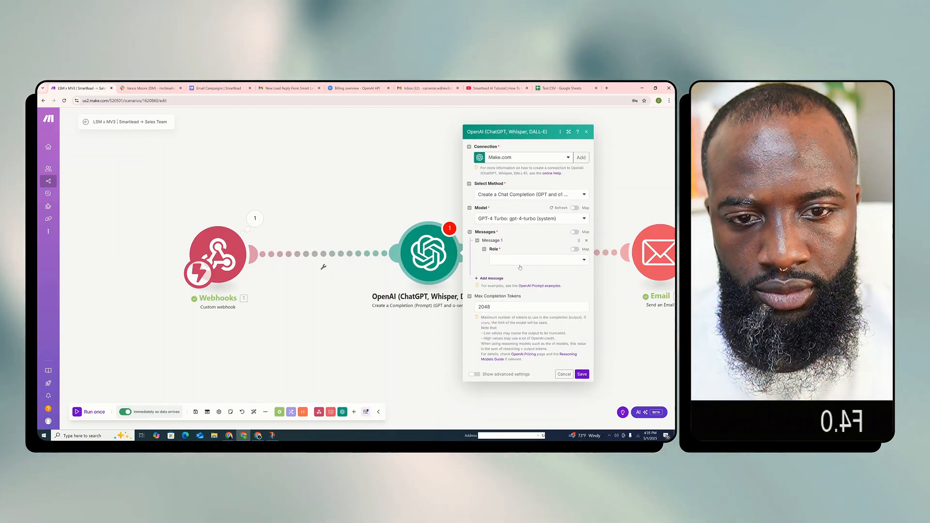
{"action": "left_click", "coordinate": [518, 261]}
{"action": "left_click", "coordinate": [512, 290]}
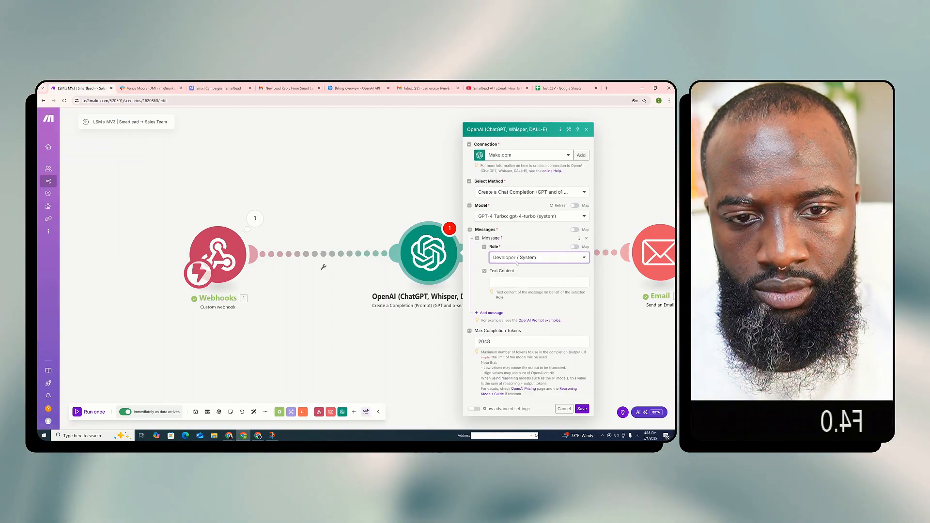
{"action": "left_click", "coordinate": [521, 270]}
{"action": "type", "text": "You"}
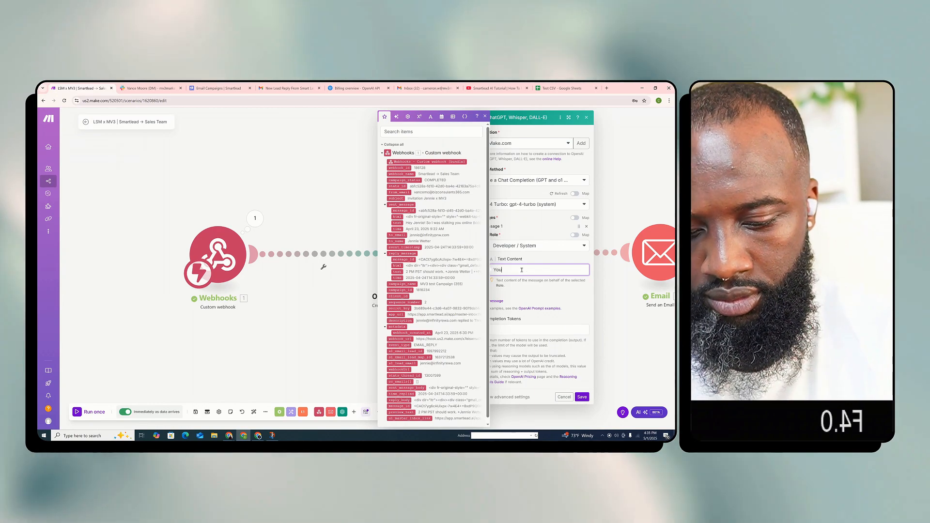
{"action": "type", "text": " are an expert email cat"}
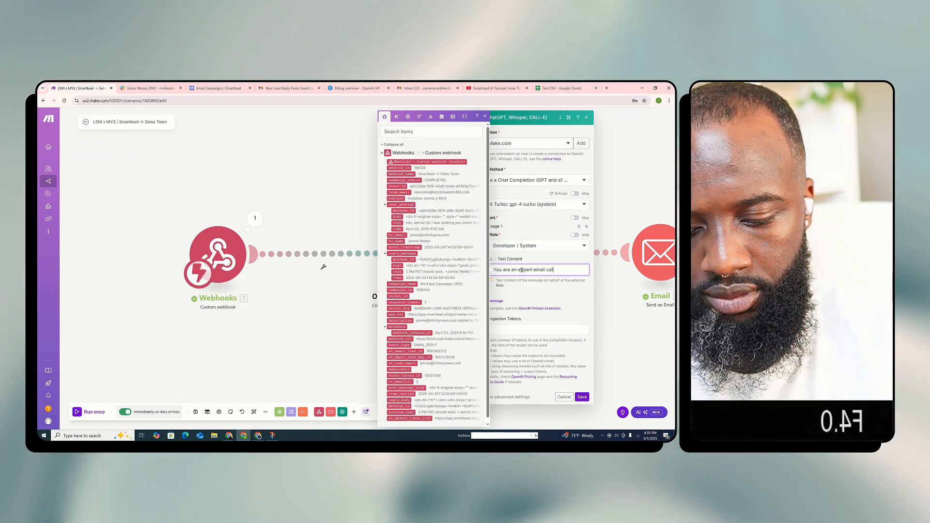
{"action": "type", "text": "egorizer"}
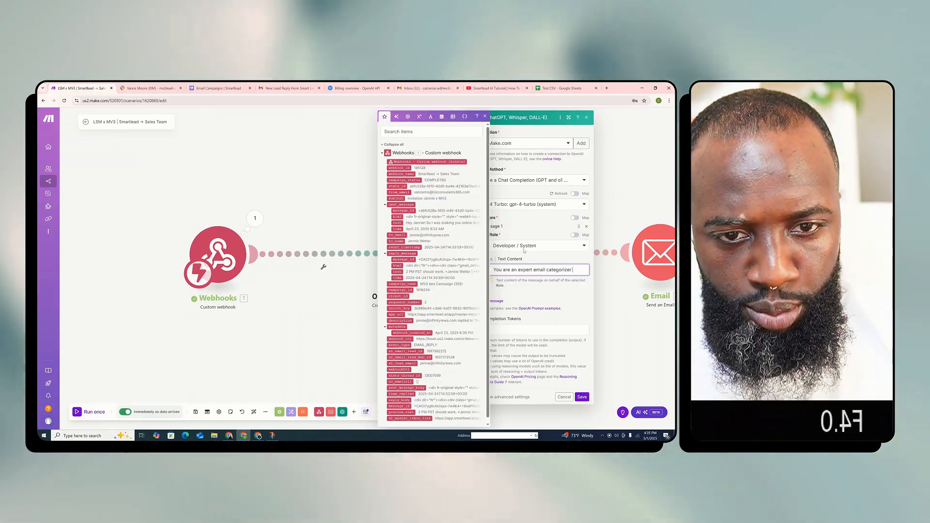
Add Message 2 to the OpenAI module and open its role choices
{"action": "left_click", "coordinate": [494, 296]}
{"action": "left_click", "coordinate": [491, 301]}
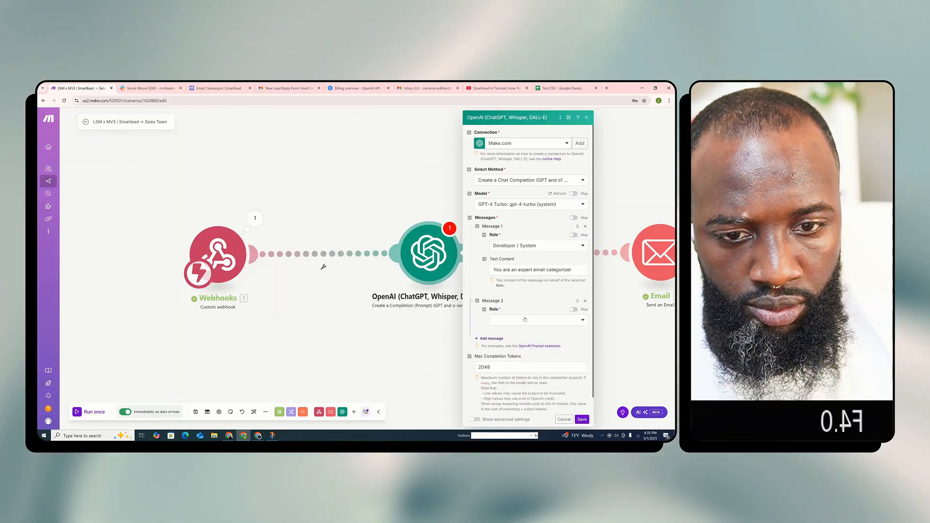
{"action": "left_click", "coordinate": [525, 320]}
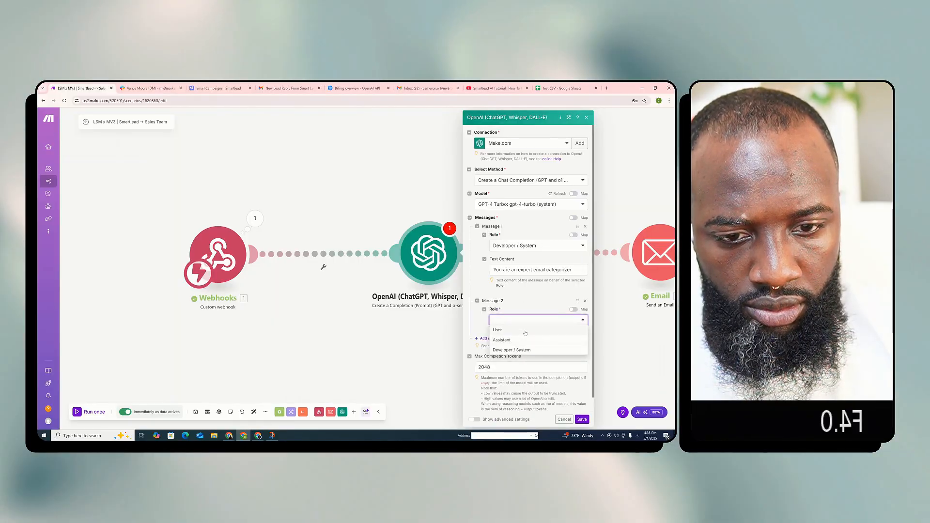
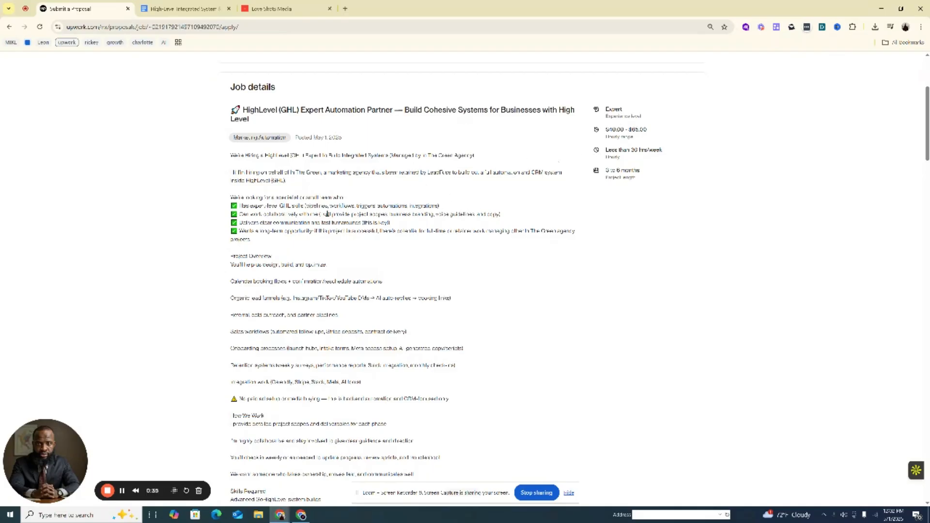
Read through the Upwork job details for the HighLevel (GHL) Expert Automation Partner posting, including the How We Work section
{"action": "scroll", "coordinate": [330, 188], "scroll_direction": "down", "scroll_amount": 1}
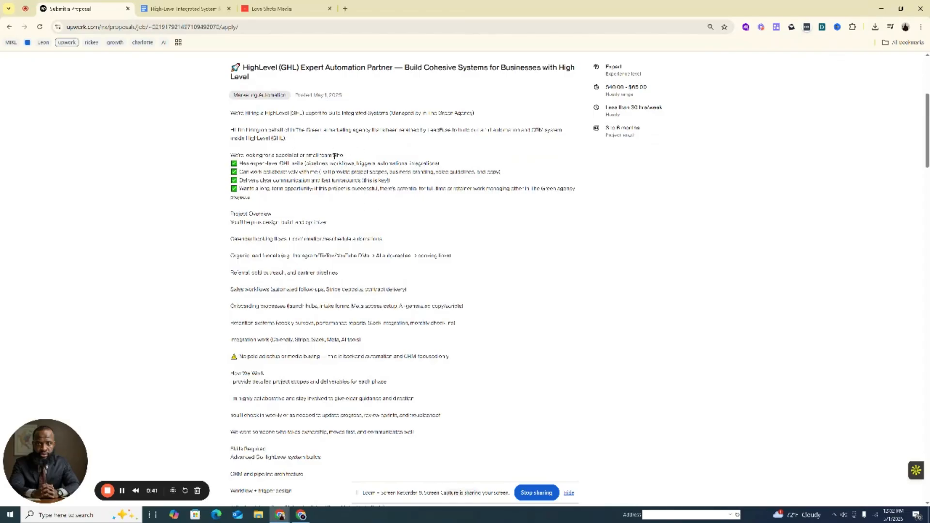
{"action": "scroll", "coordinate": [335, 169], "scroll_direction": "down", "scroll_amount": 1}
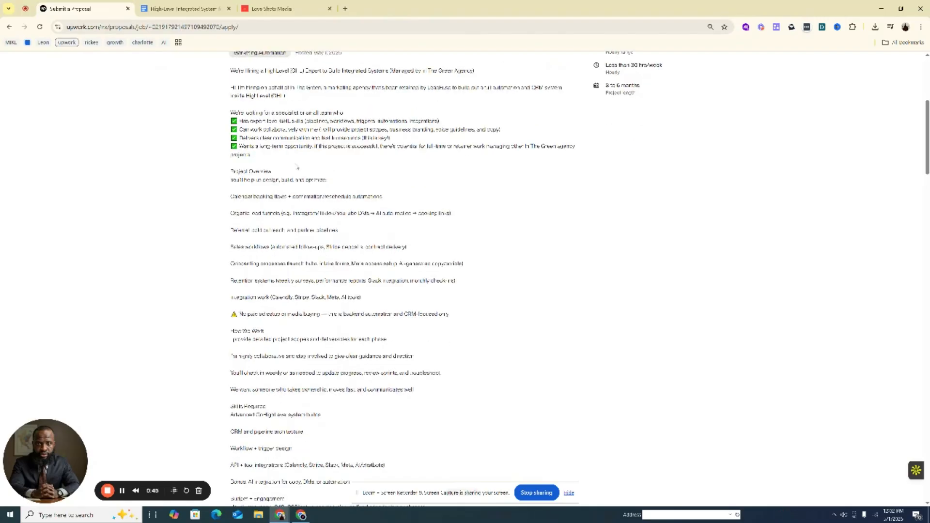
{"action": "scroll", "coordinate": [206, 284], "scroll_direction": "down", "scroll_amount": 1}
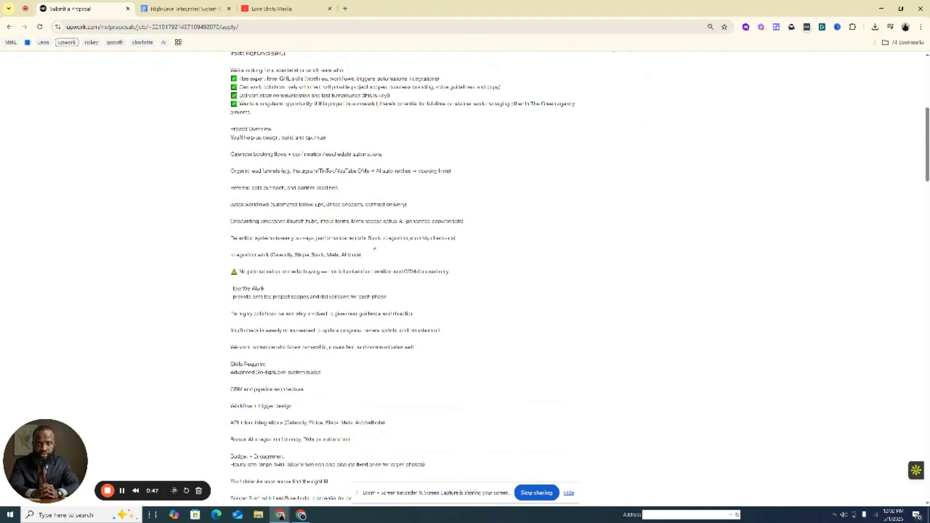
{"action": "scroll", "coordinate": [205, 283], "scroll_direction": "down", "scroll_amount": 1}
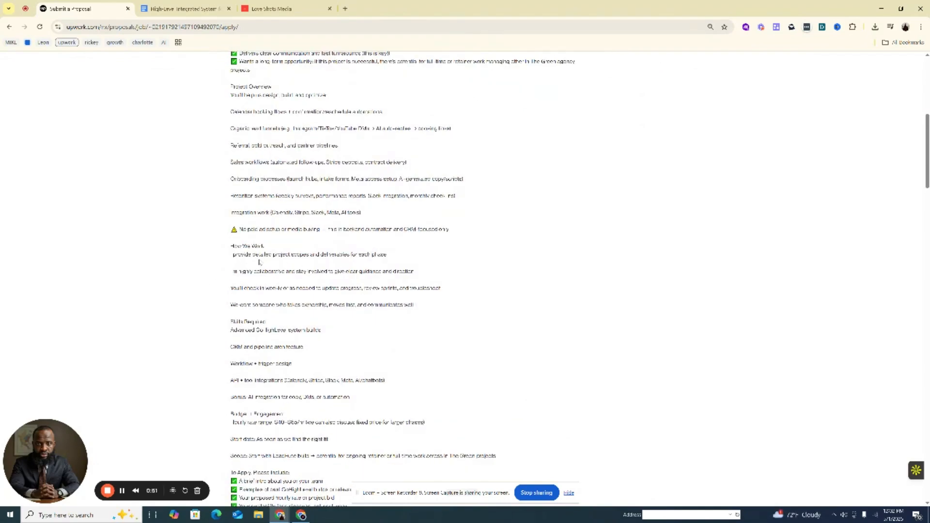
{"action": "scroll", "coordinate": [259, 263], "scroll_direction": "down", "scroll_amount": 1}
{"action": "left_click_drag", "start_coordinate": [260, 213], "coordinate": [284, 221]}
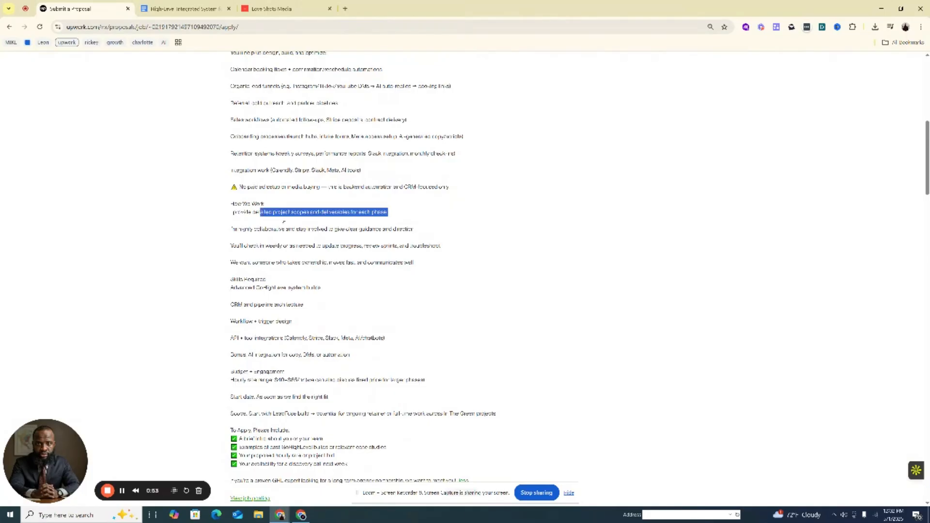
{"action": "left_click", "coordinate": [324, 229]}
{"action": "scroll", "coordinate": [347, 229], "scroll_direction": "down", "scroll_amount": 1}
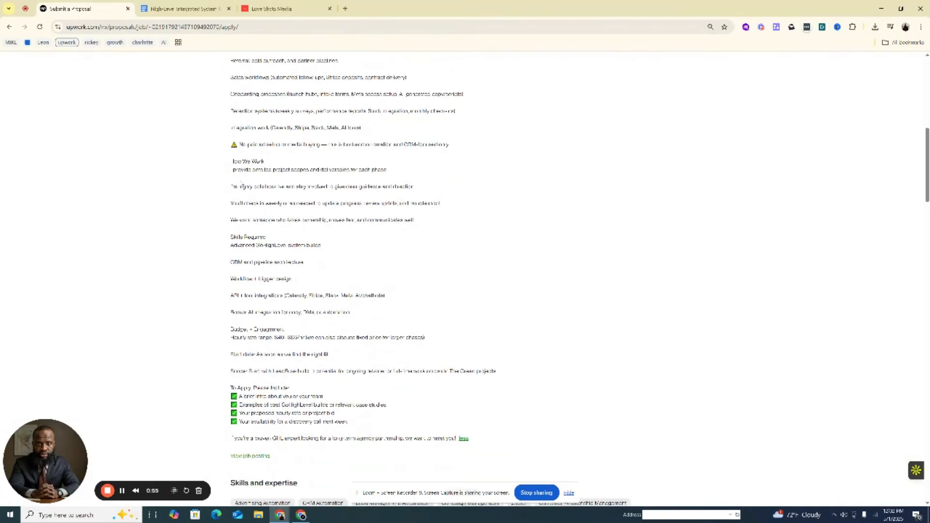
{"action": "left_click_drag", "start_coordinate": [232, 187], "coordinate": [262, 179]}
{"action": "scroll", "coordinate": [369, 199], "scroll_direction": "up", "scroll_amount": 5}
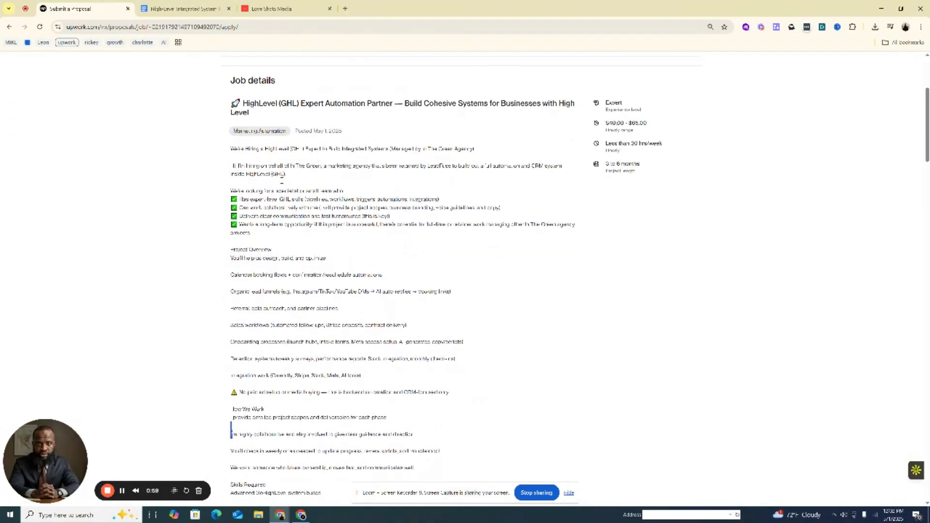
{"action": "scroll", "coordinate": [370, 199], "scroll_direction": "down", "scroll_amount": 6}
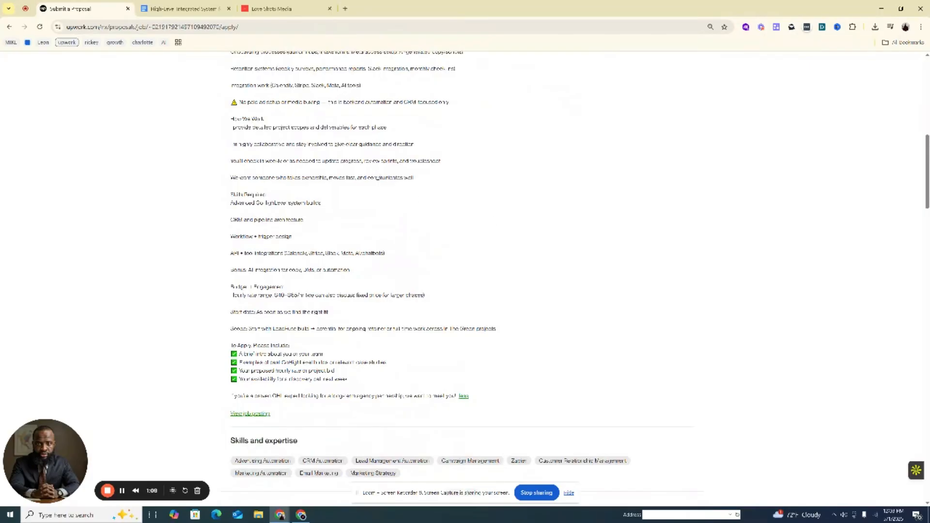
{"action": "scroll", "coordinate": [379, 191], "scroll_direction": "up", "scroll_amount": 2}
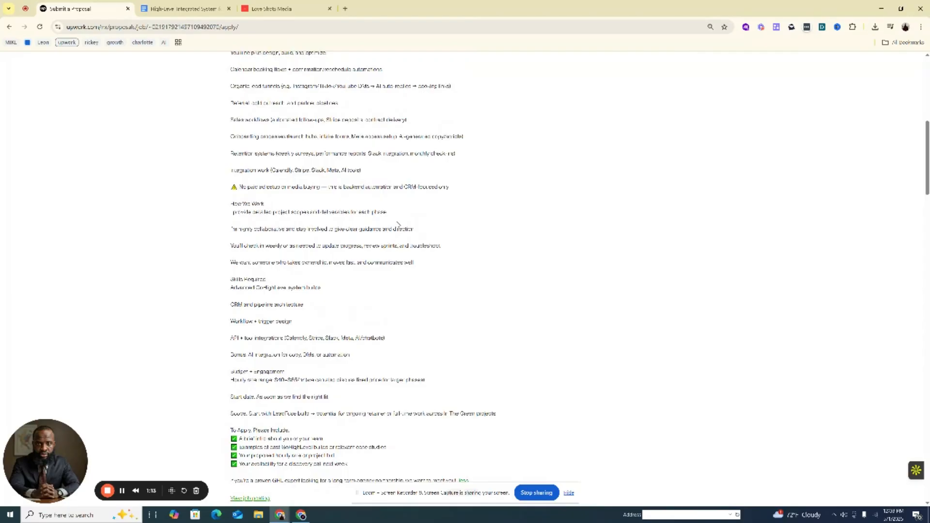
Point out the "Earnings: At Least 10000" preferred qualification in the notice at the start of the proposal page
{"action": "scroll", "coordinate": [398, 225], "scroll_direction": "up", "scroll_amount": 8}
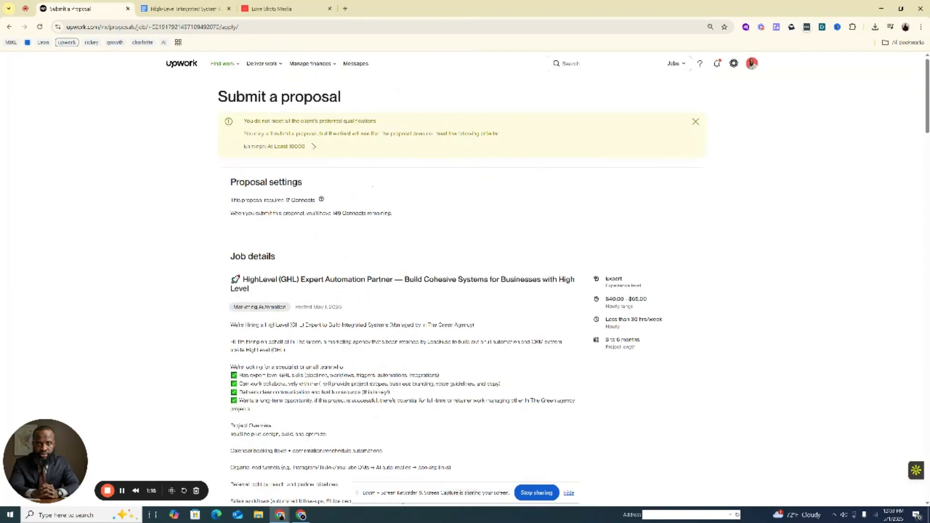
{"action": "left_click_drag", "start_coordinate": [311, 147], "coordinate": [267, 146]}
{"action": "left_click", "coordinate": [312, 153]}
{"action": "left_click", "coordinate": [335, 147]}
{"action": "left_click_drag", "start_coordinate": [306, 146], "coordinate": [290, 146]}
{"action": "left_click", "coordinate": [303, 147]}
{"action": "left_click", "coordinate": [301, 148]}
{"action": "left_click", "coordinate": [302, 147]}
{"action": "scroll", "coordinate": [302, 147], "scroll_direction": "down", "scroll_amount": 2}
{"action": "scroll", "coordinate": [301, 147], "scroll_direction": "up", "scroll_amount": 2}
{"action": "left_click_drag", "start_coordinate": [306, 147], "coordinate": [290, 147]}
{"action": "left_click", "coordinate": [290, 147]}
{"action": "mouse_move", "coordinate": [301, 64]}
{"action": "left_click_drag", "start_coordinate": [307, 149], "coordinate": [289, 146]}
{"action": "left_click", "coordinate": [355, 165]}
Check the posting's To Apply requirements and switch to the Love Shots Media workflow list in HighLevel
{"action": "scroll", "coordinate": [377, 201], "scroll_direction": "down", "scroll_amount": 8}
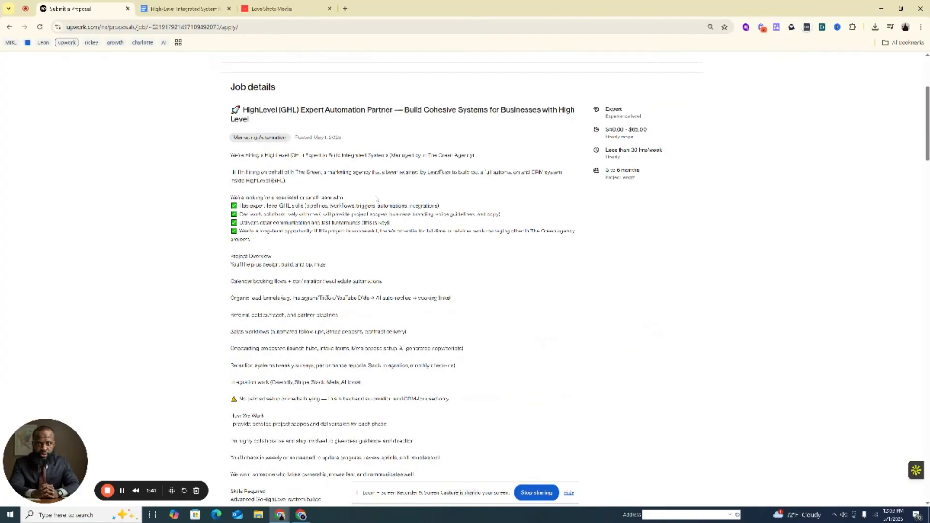
{"action": "scroll", "coordinate": [347, 206], "scroll_direction": "down", "scroll_amount": 2}
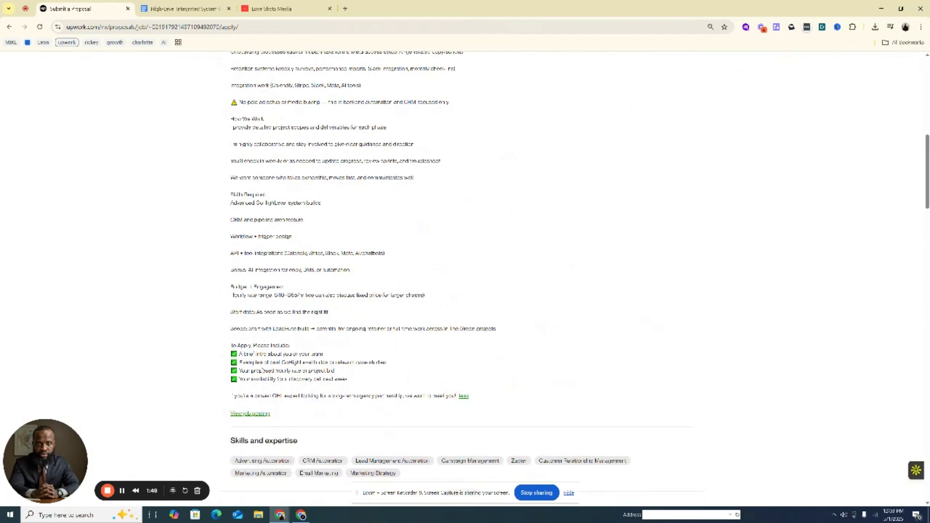
{"action": "left_click", "coordinate": [286, 8]}
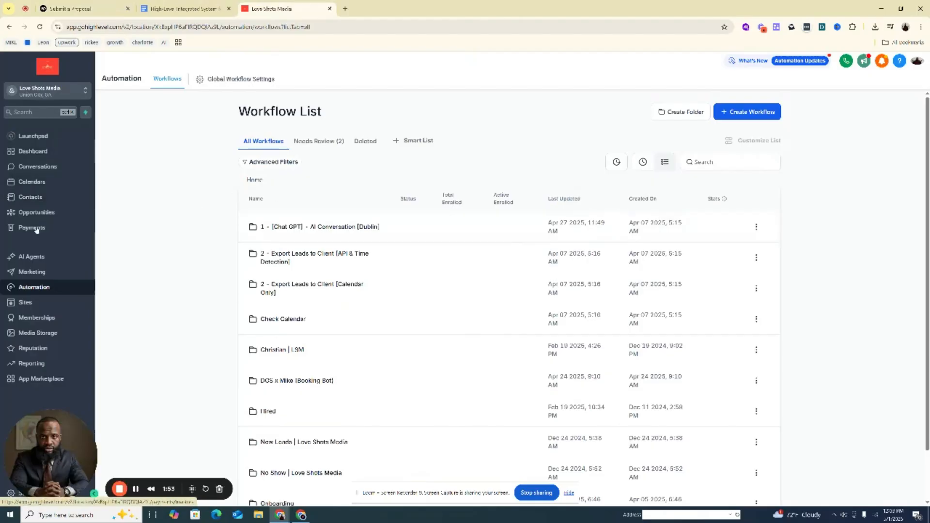
{"action": "scroll", "coordinate": [407, 286], "scroll_direction": "down", "scroll_amount": 1}
{"action": "scroll", "coordinate": [409, 288], "scroll_direction": "up", "scroll_amount": 1}
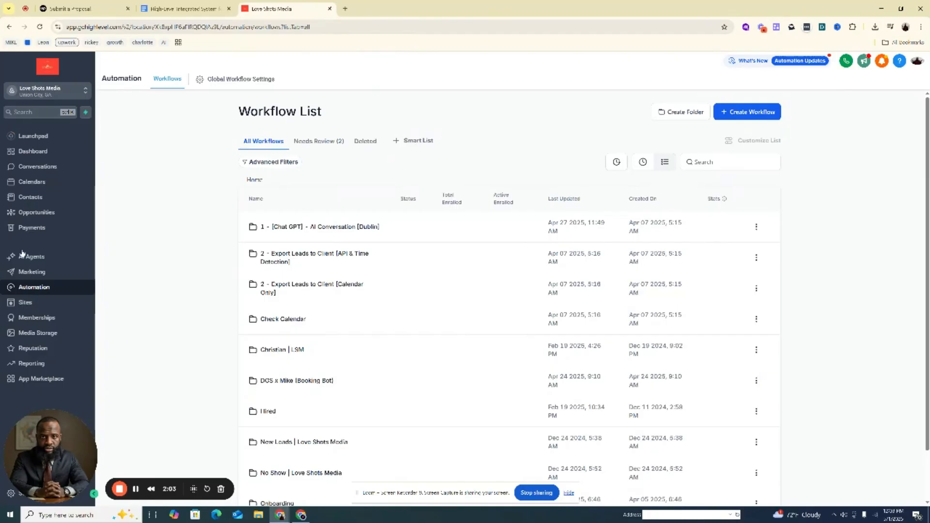
Open the General Support Bot under the Conversation AI agents and show its Bot Training settings
{"action": "left_click", "coordinate": [35, 264]}
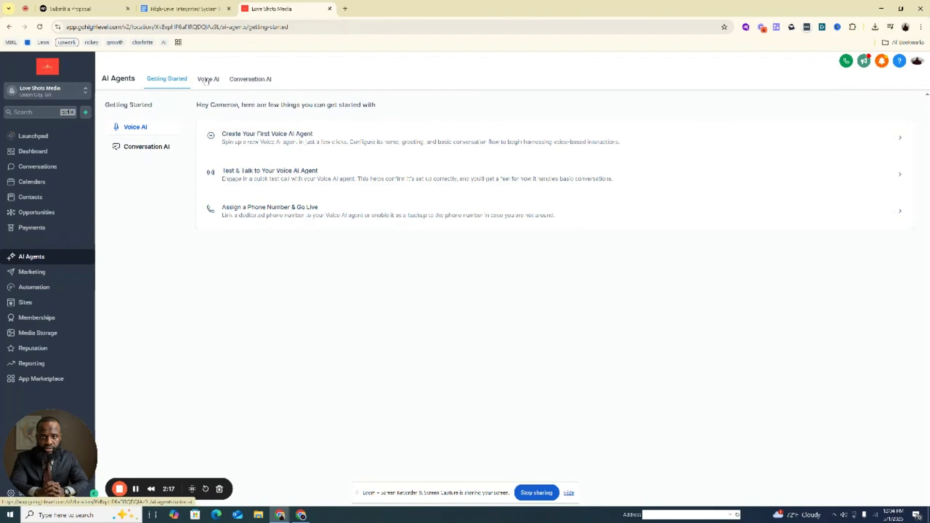
{"action": "left_click", "coordinate": [246, 80]}
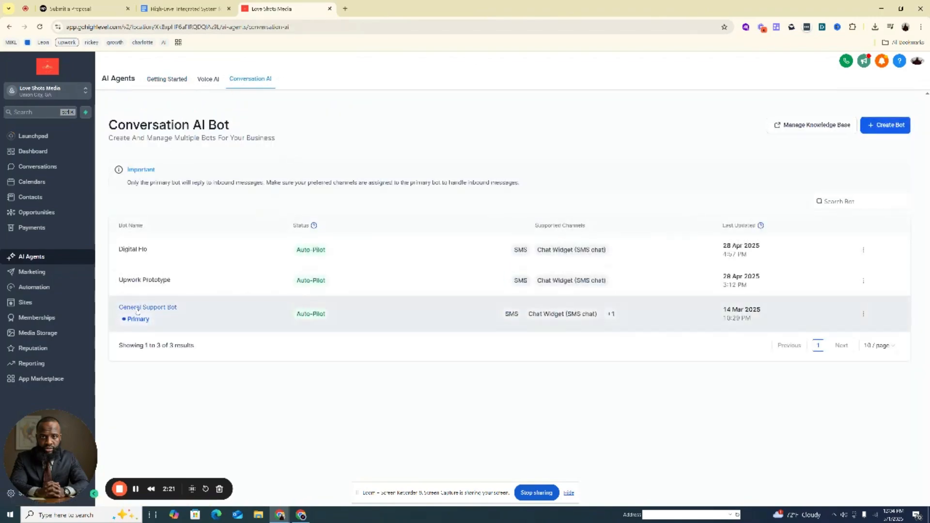
{"action": "left_click", "coordinate": [138, 310]}
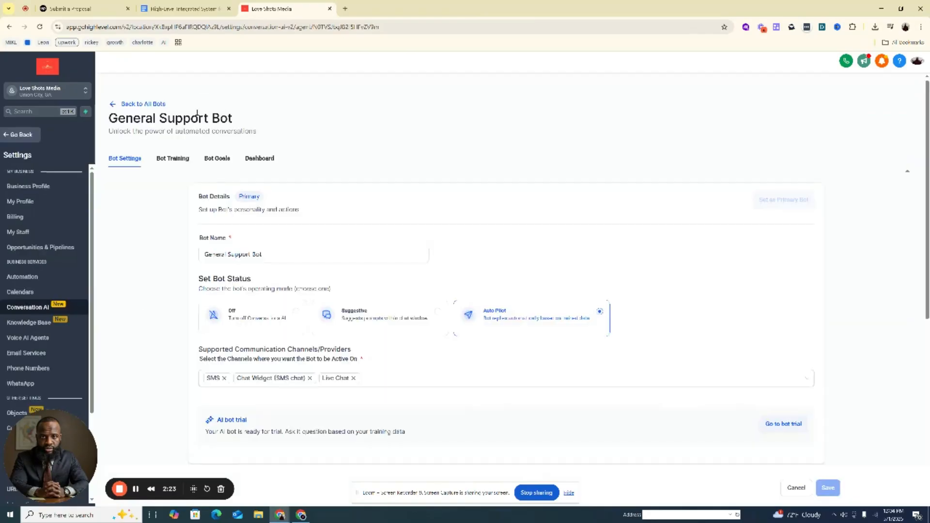
{"action": "left_click", "coordinate": [174, 158]}
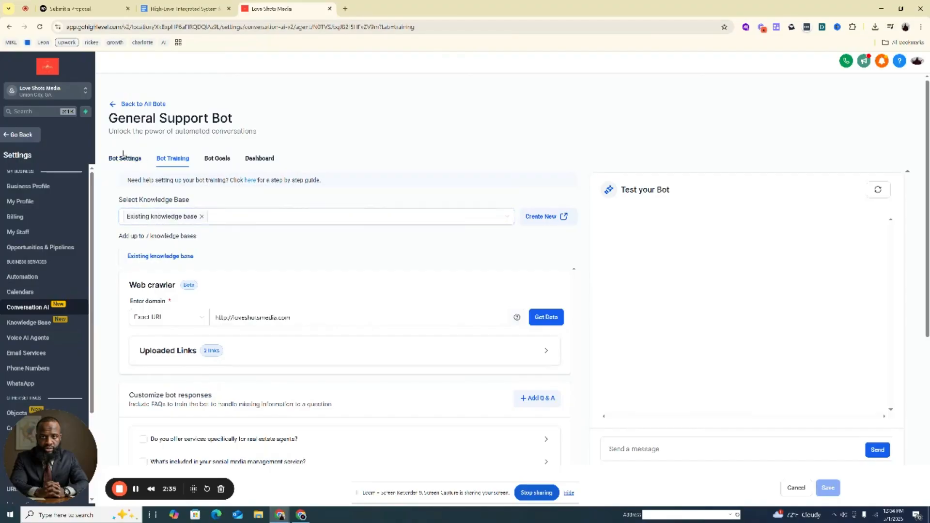
Leave the bot and open the agent details of the voice AI agent "My Agent 975"
{"action": "left_click", "coordinate": [115, 104]}
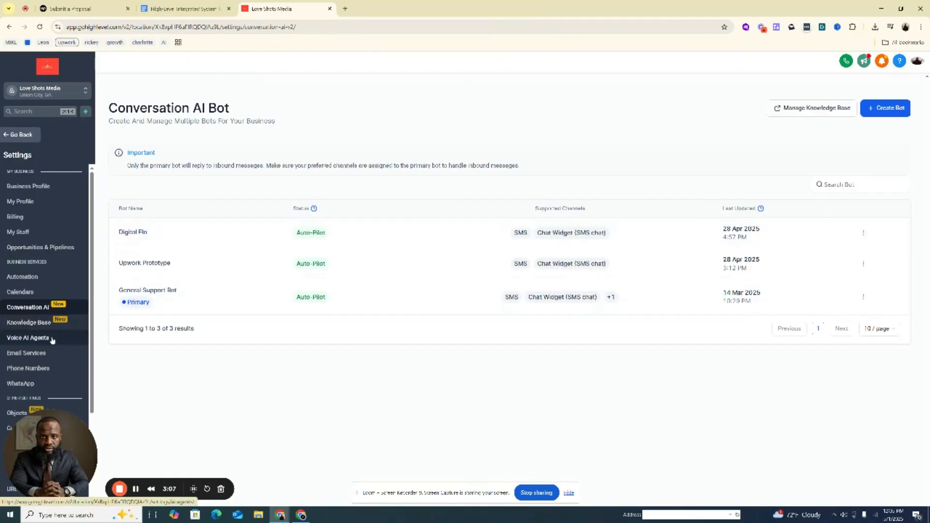
{"action": "left_click", "coordinate": [52, 339]}
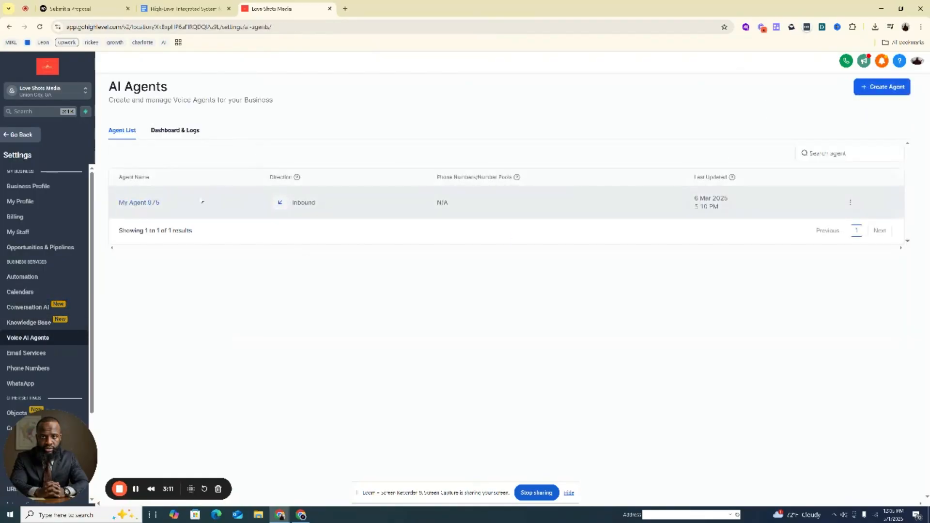
{"action": "left_click", "coordinate": [149, 206]}
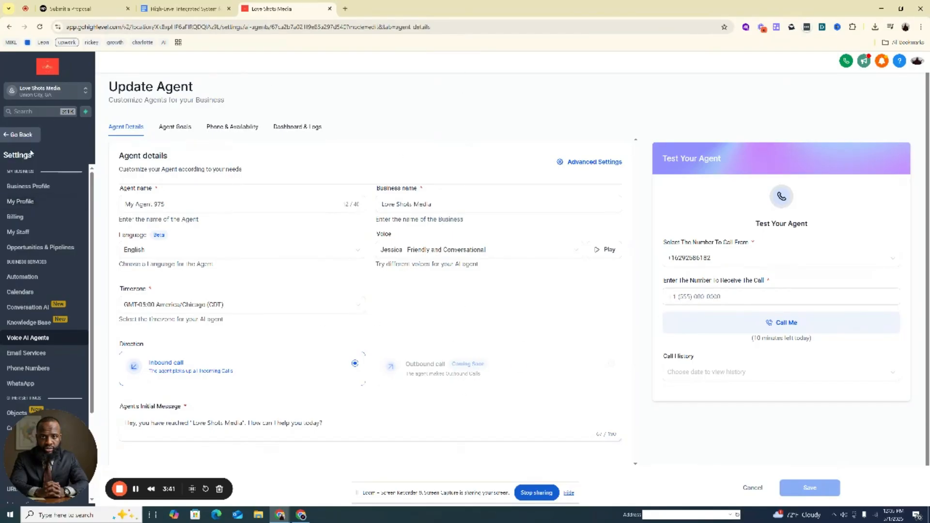
Exit the settings and tour the account's Opportunities, Payments and Marketing sections
{"action": "left_click", "coordinate": [29, 135]}
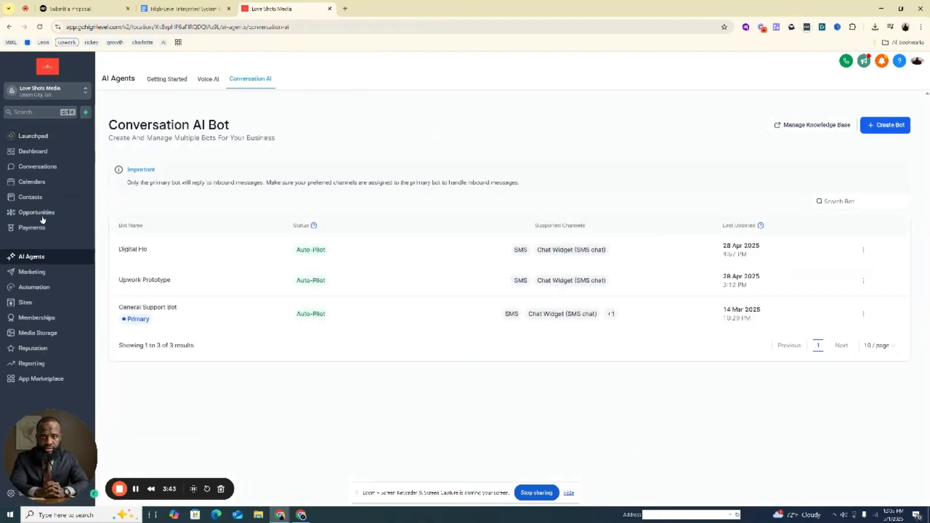
{"action": "left_click", "coordinate": [45, 212]}
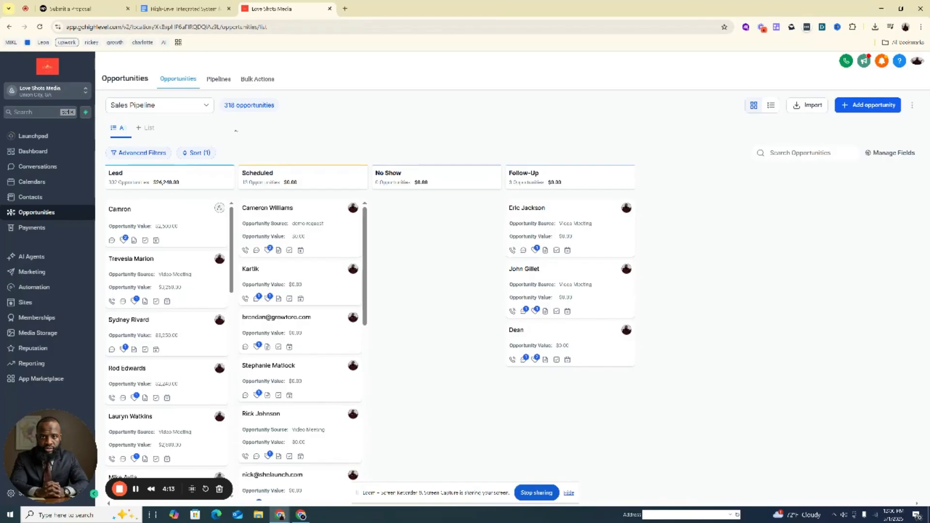
{"action": "left_click", "coordinate": [41, 232]}
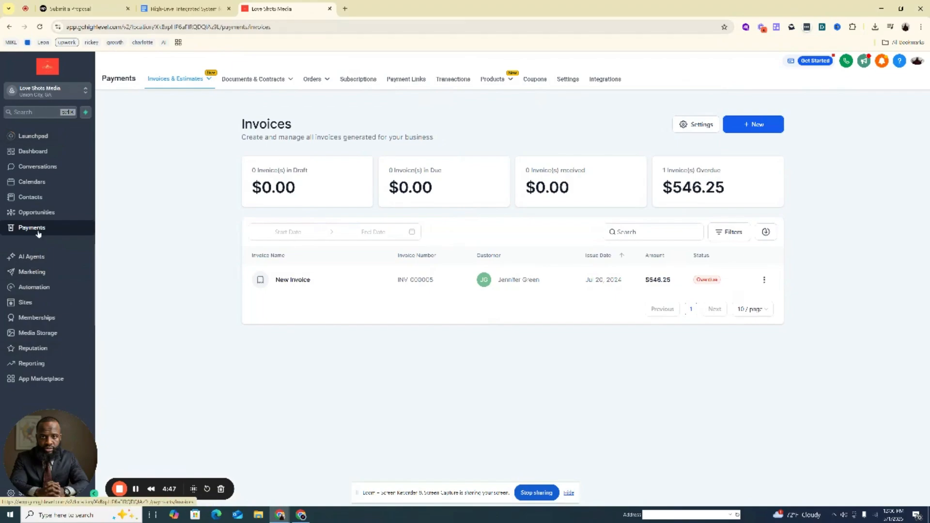
{"action": "left_click", "coordinate": [32, 273]}
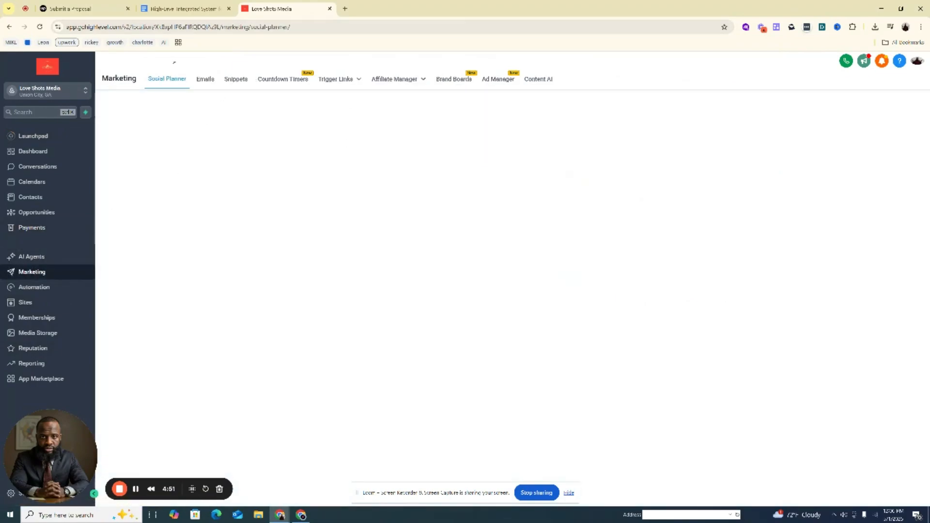
{"action": "mouse_move", "coordinate": [341, 80]}
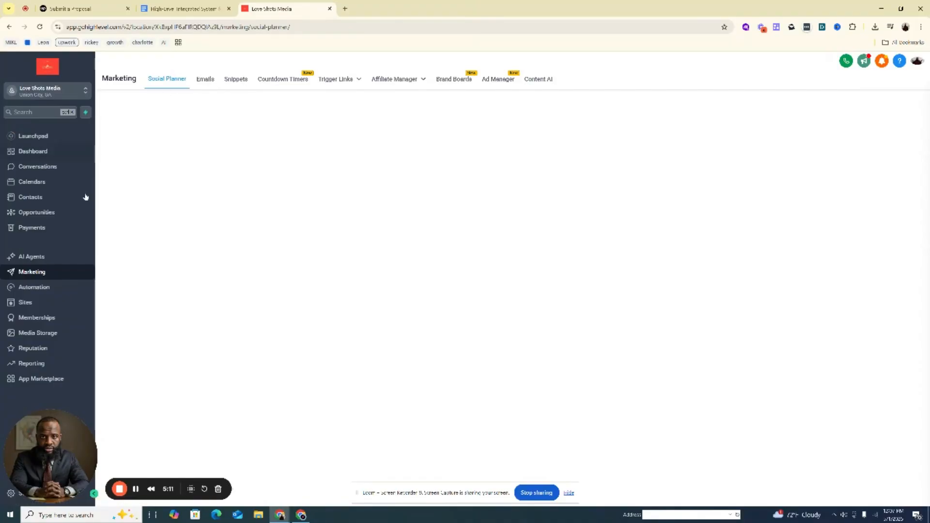
Open the "1 - [Chat GPT] - AI Conversation [Dublin]" folder in the automation workflow list
{"action": "left_click", "coordinate": [40, 286]}
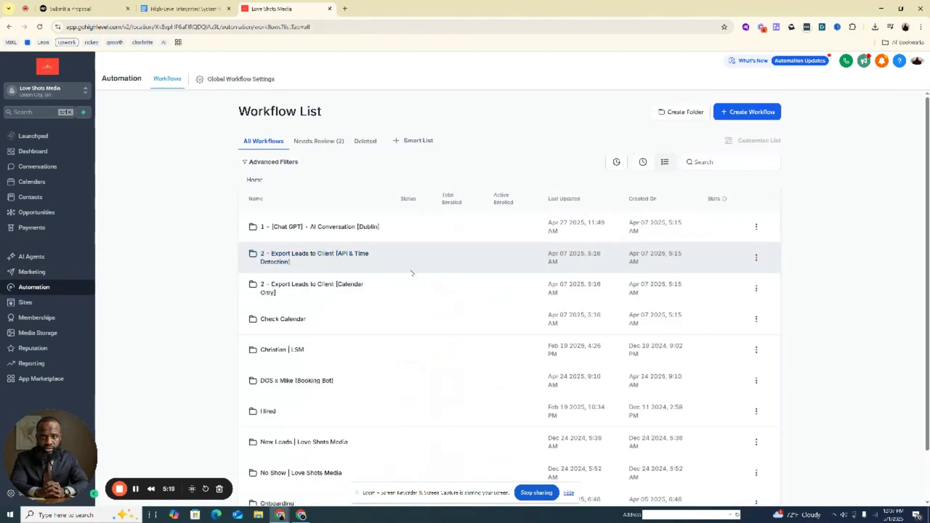
{"action": "scroll", "coordinate": [336, 262], "scroll_direction": "down", "scroll_amount": 1}
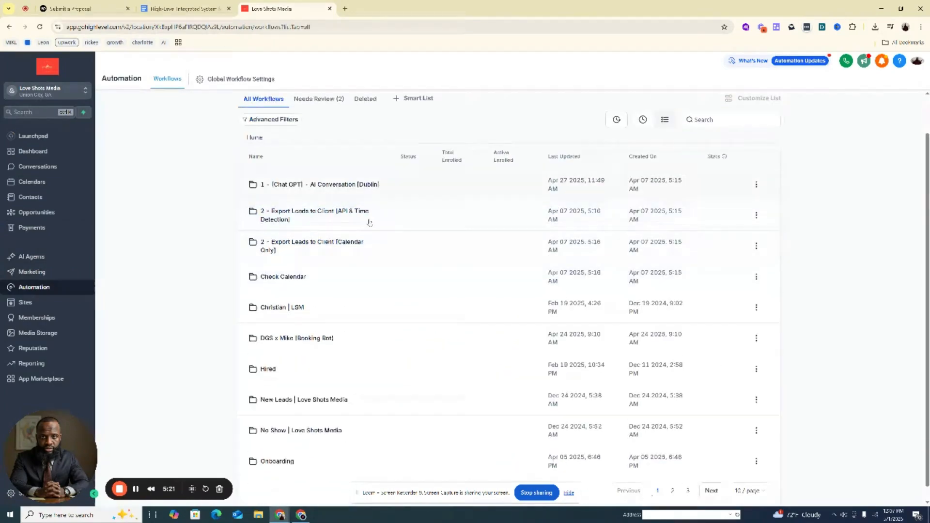
{"action": "left_click", "coordinate": [340, 184]}
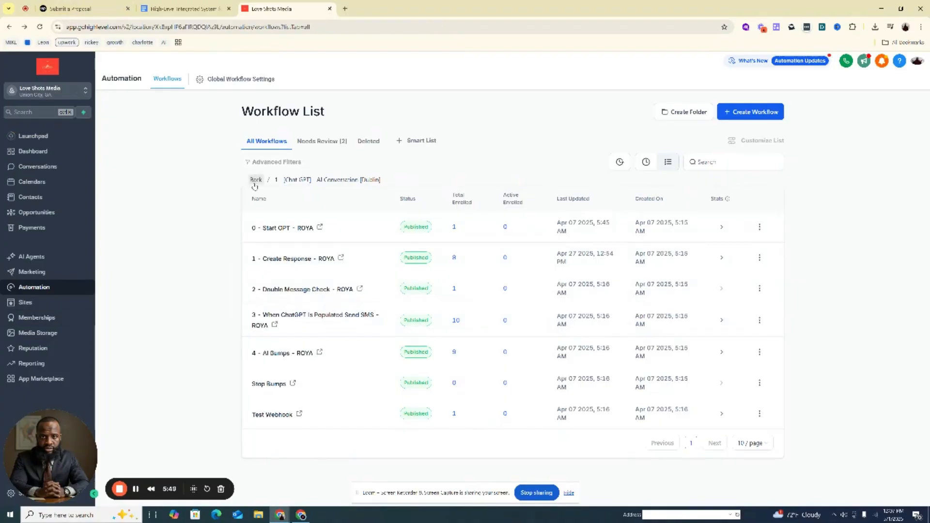
Return to the home level of the workflow list and show its second page
{"action": "left_click", "coordinate": [256, 179]}
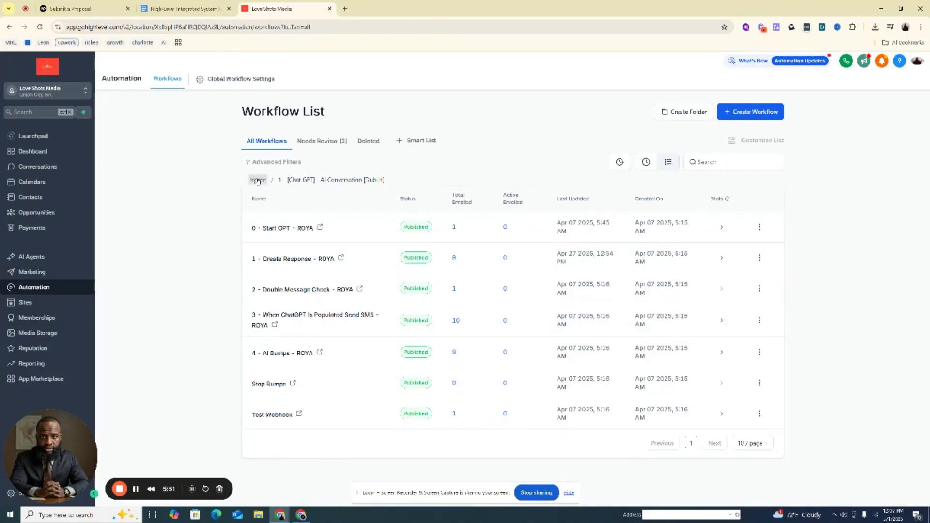
{"action": "scroll", "coordinate": [466, 266], "scroll_direction": "down", "scroll_amount": 1}
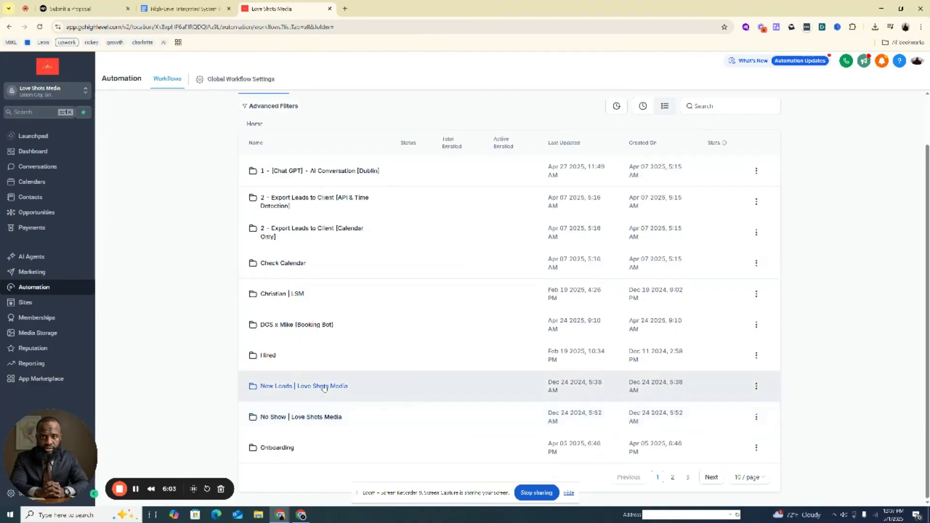
{"action": "left_click", "coordinate": [673, 479]}
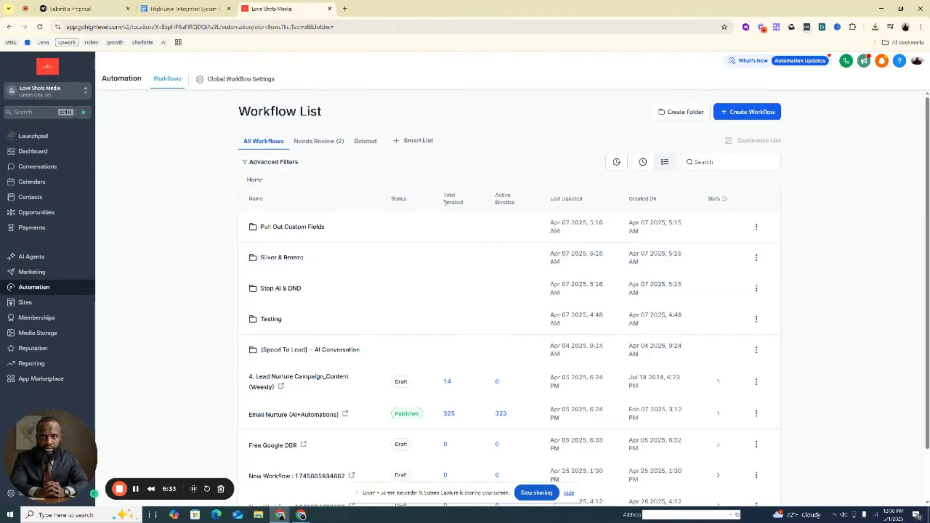
Switch back to the Upwork proposal and highlight "AI/chatbots" in the API + tool integrations skill requirement
{"action": "left_click", "coordinate": [77, 8]}
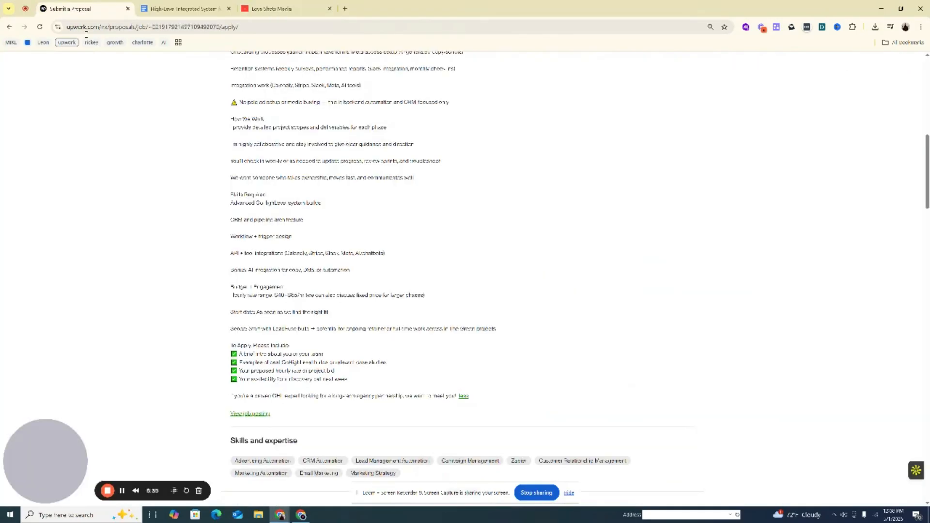
{"action": "left_click", "coordinate": [239, 251]}
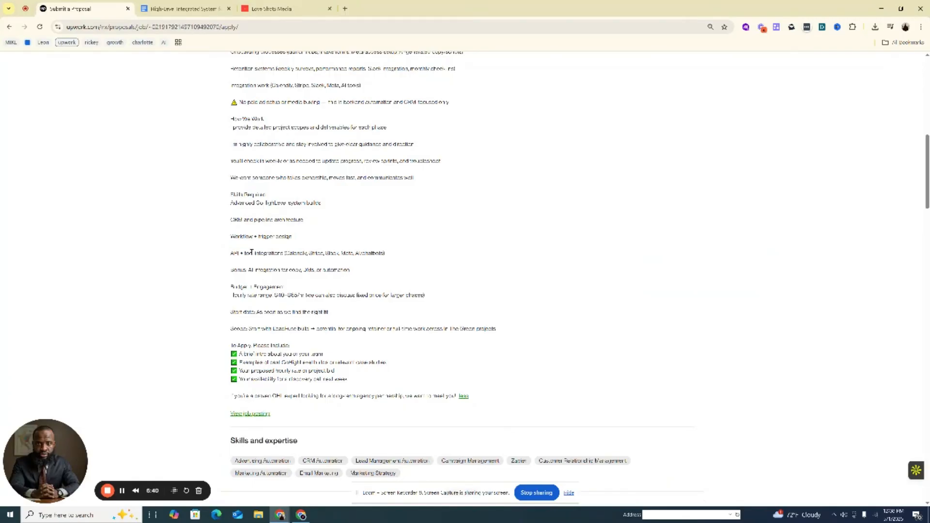
{"action": "left_click", "coordinate": [285, 253], "text": "shift"}
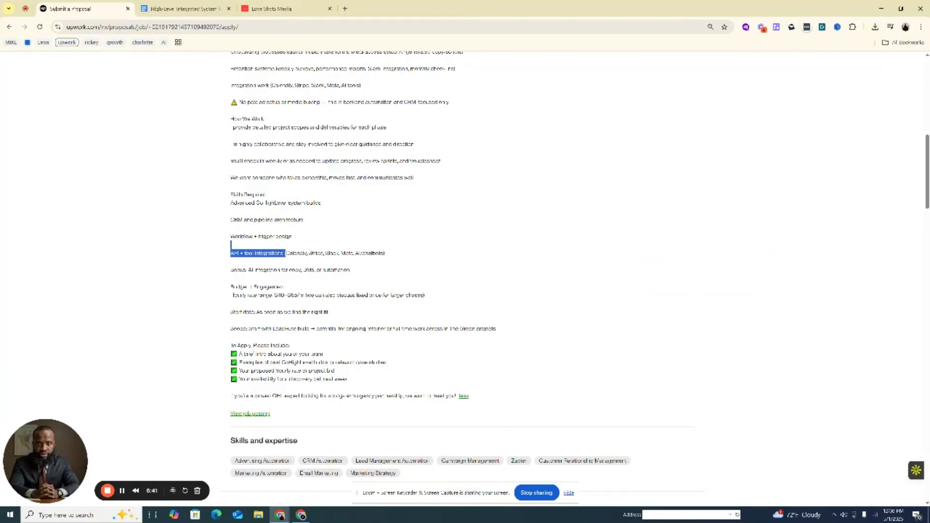
{"action": "left_click", "coordinate": [356, 254]}
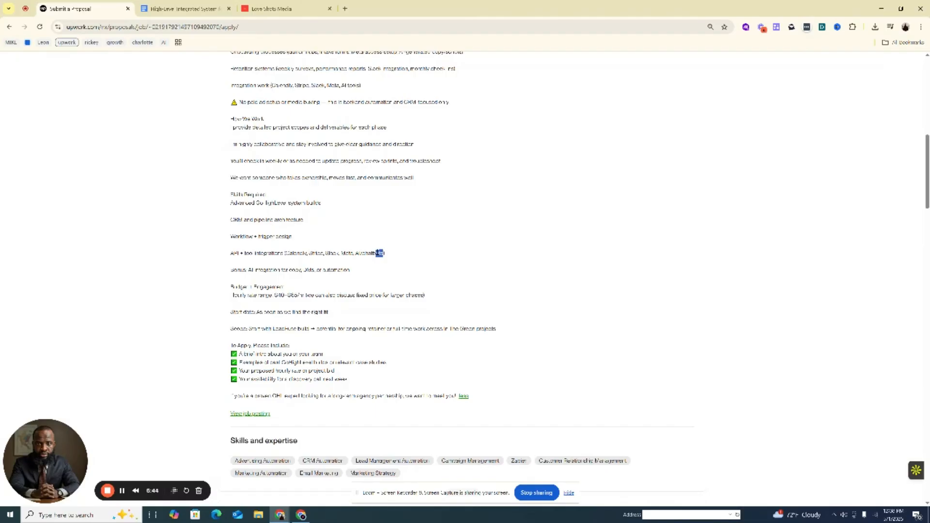
{"action": "left_click_drag", "start_coordinate": [380, 253], "coordinate": [357, 253]}
{"action": "left_click", "coordinate": [359, 253]}
{"action": "scroll", "coordinate": [338, 241], "scroll_direction": "up", "scroll_amount": 2}
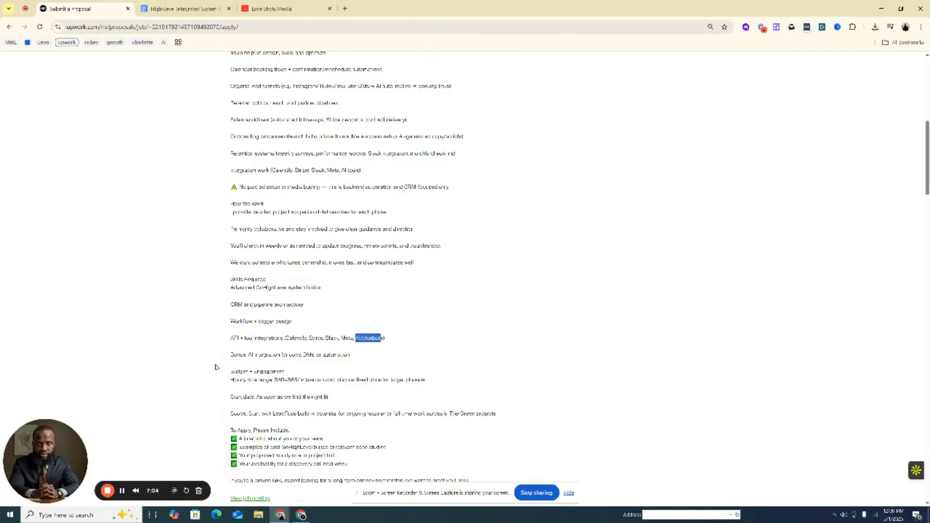
{"action": "left_click", "coordinate": [298, 214]}
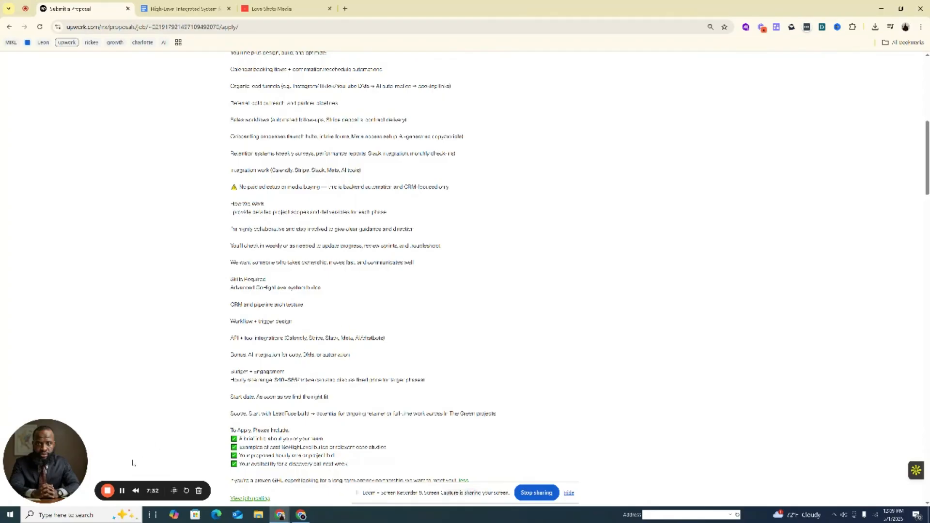
{"action": "left_click_drag", "start_coordinate": [54, 461], "coordinate": [32, 294]}
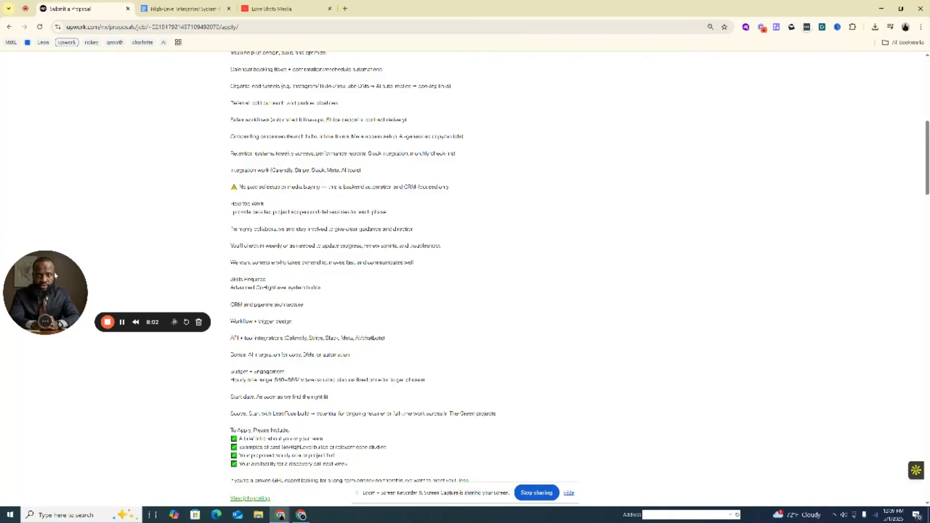
{"action": "left_click_drag", "start_coordinate": [52, 280], "coordinate": [101, 203]}
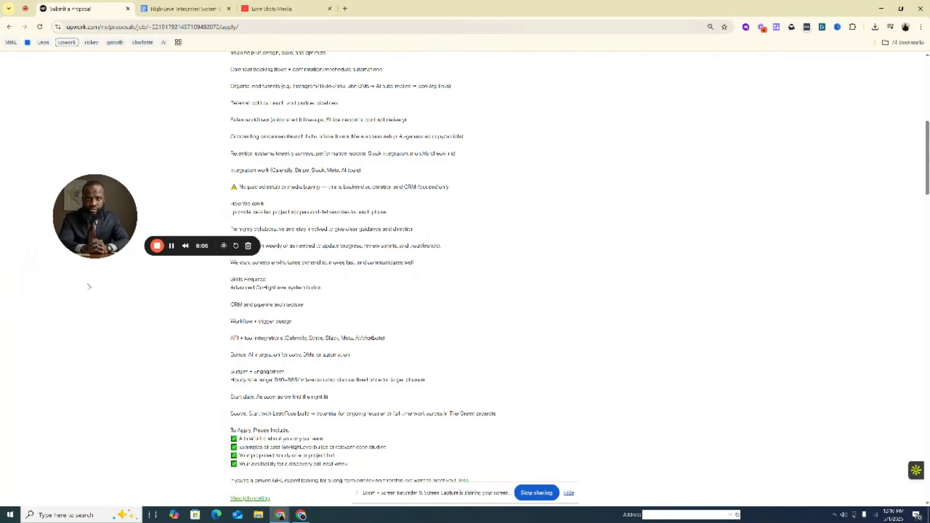
{"action": "left_click_drag", "start_coordinate": [82, 255], "coordinate": [72, 260]}
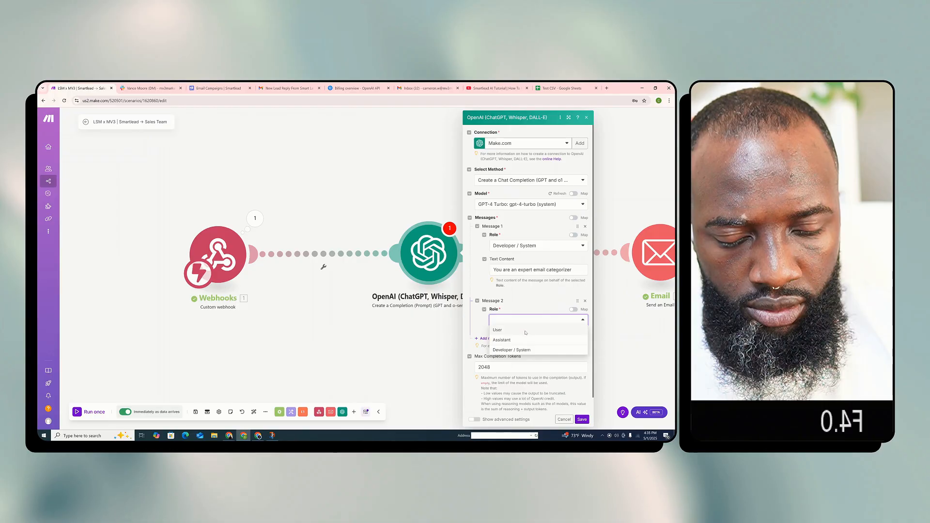
Give Message 2 the User role with the pasted reply-classification prompt, replacing the opening lead_reply placeholder with the webhook's reply_message text
{"action": "key", "text": "ctrl+v"}
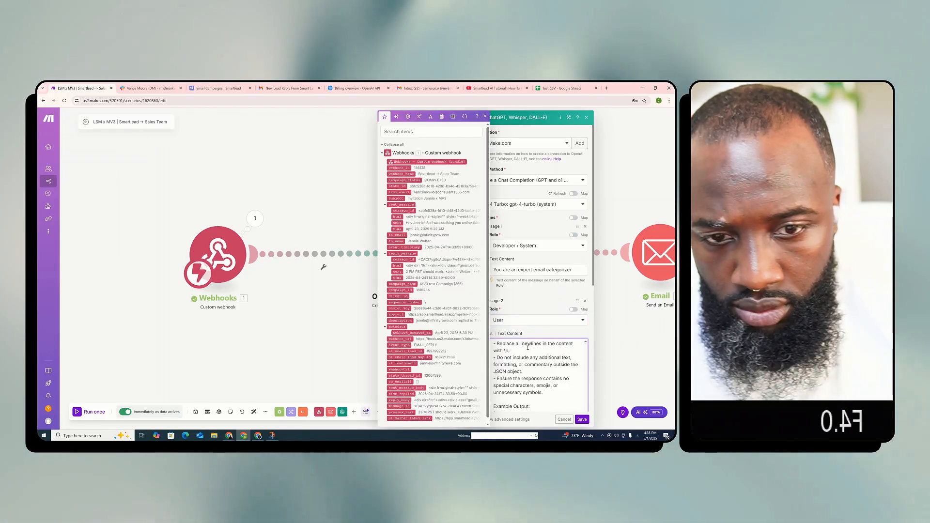
{"action": "scroll", "coordinate": [538, 251], "scroll_direction": "down", "scroll_amount": 3}
{"action": "scroll", "coordinate": [538, 252], "scroll_direction": "up", "scroll_amount": 10}
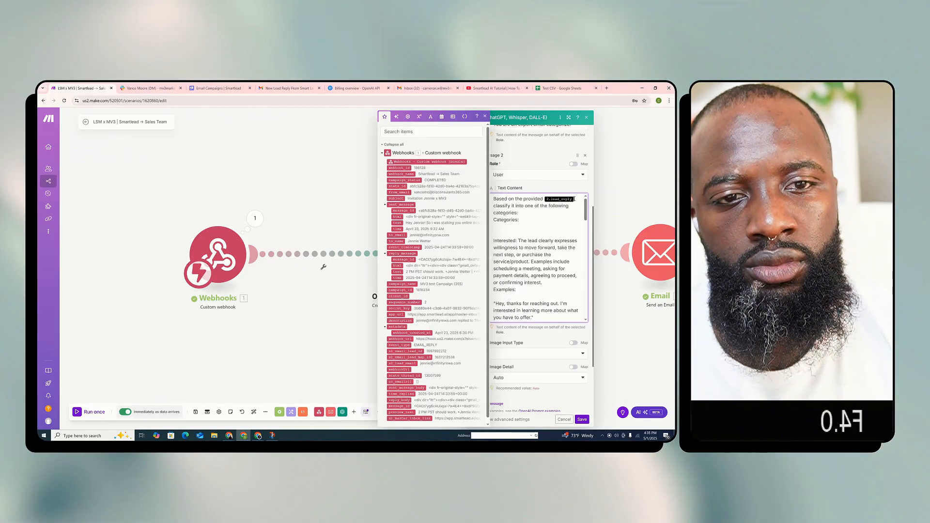
{"action": "key", "text": "BackSpace"}
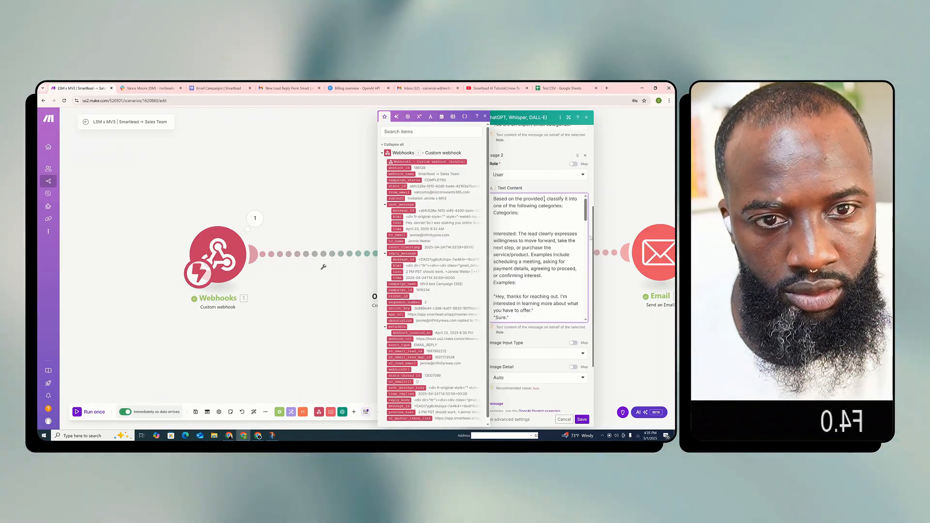
{"action": "left_click", "coordinate": [398, 272]}
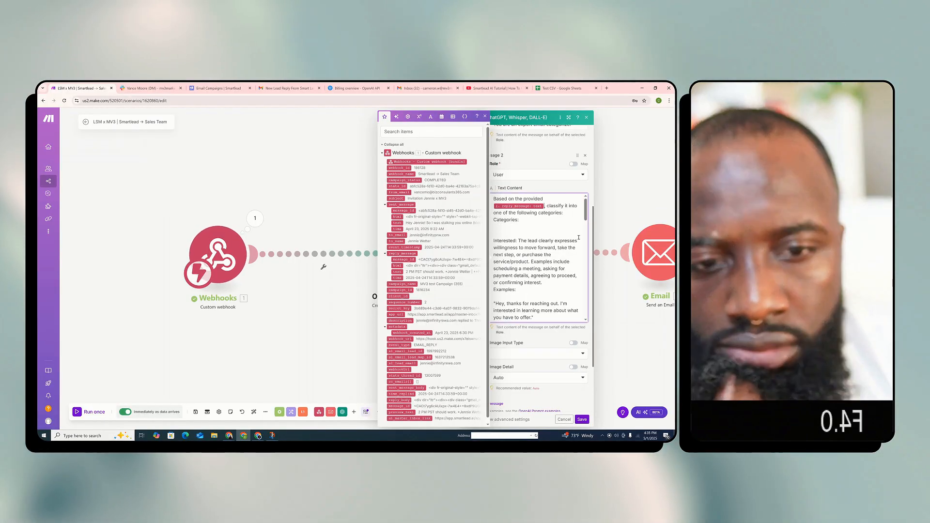
Move the "Examples include scheduling a meeting" sentence of the Interested category into its own paragraph, separated by a blank line
{"action": "scroll", "coordinate": [553, 261], "scroll_direction": "down", "scroll_amount": 1}
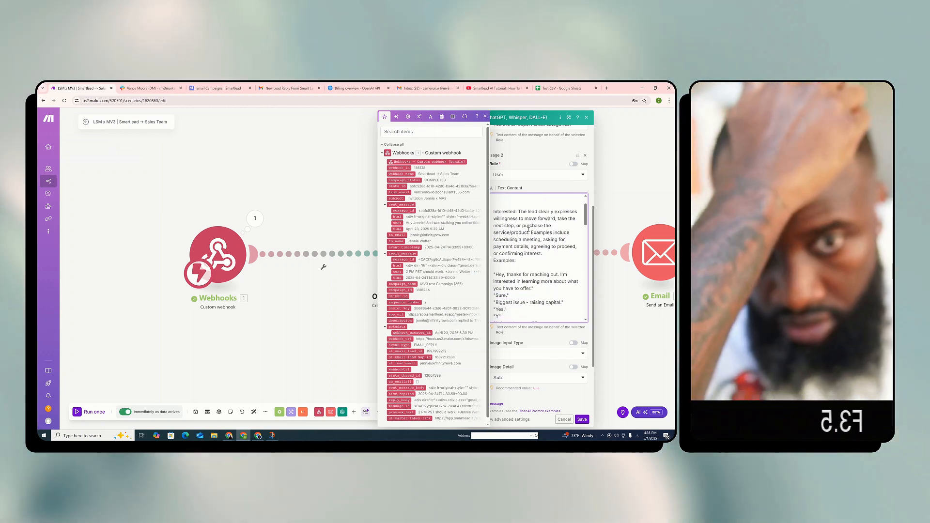
{"action": "left_click", "coordinate": [529, 232]}
{"action": "key", "text": "Return"}
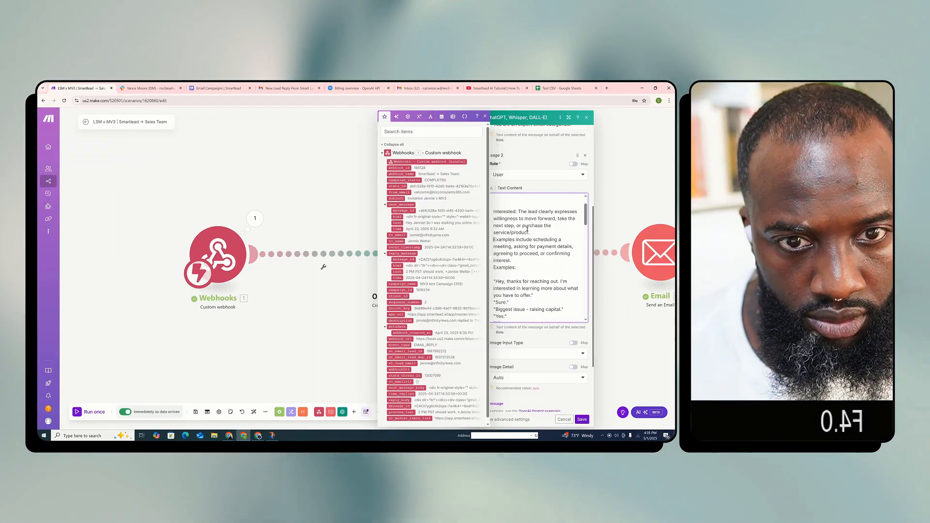
{"action": "key", "text": "Return"}
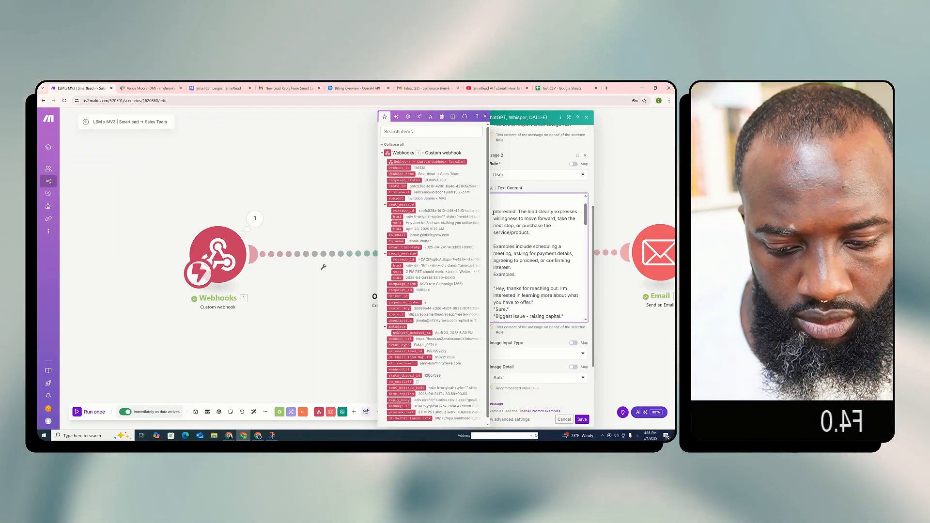
Try marking the "Interested" category name in the prompt with surrounding double asterisks and a leading dash
{"action": "left_click", "coordinate": [493, 212]}
{"action": "type", "text": "\""}
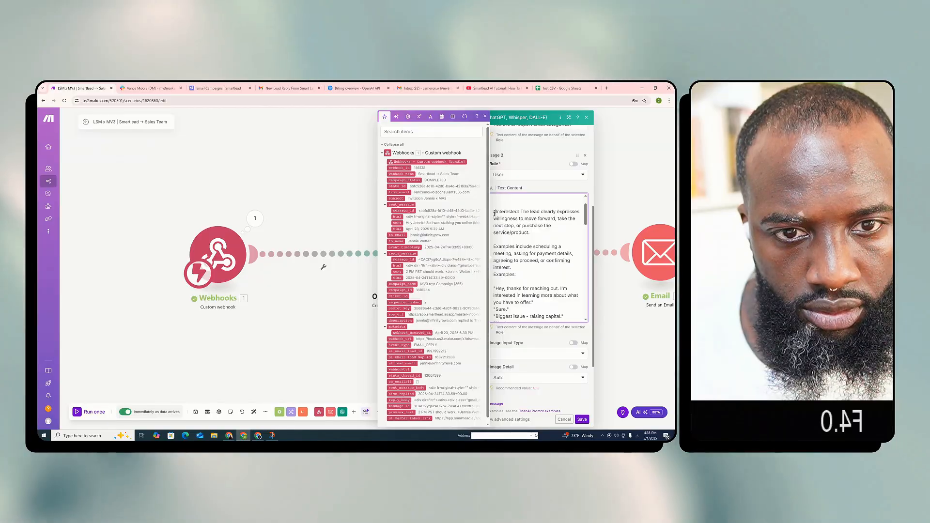
{"action": "type", "text": "**"}
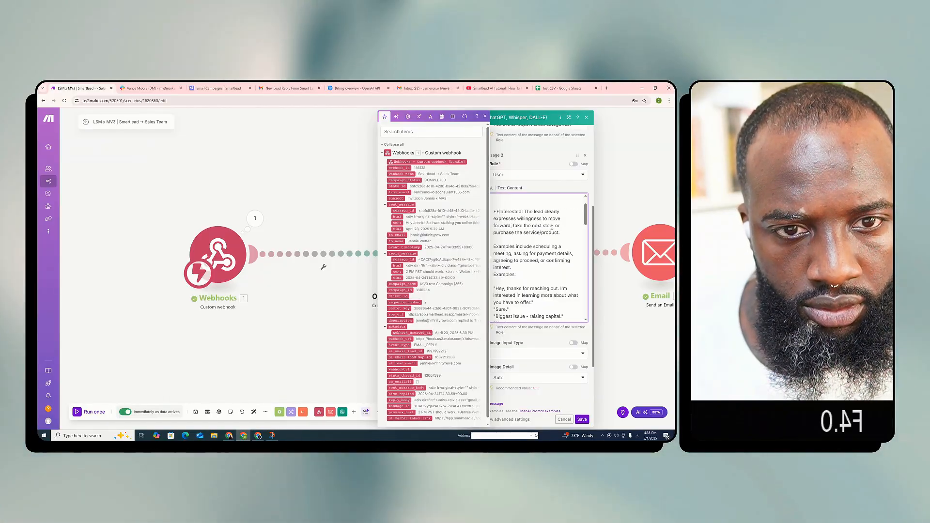
{"action": "left_click", "coordinate": [523, 213]}
{"action": "type", "text": "**"}
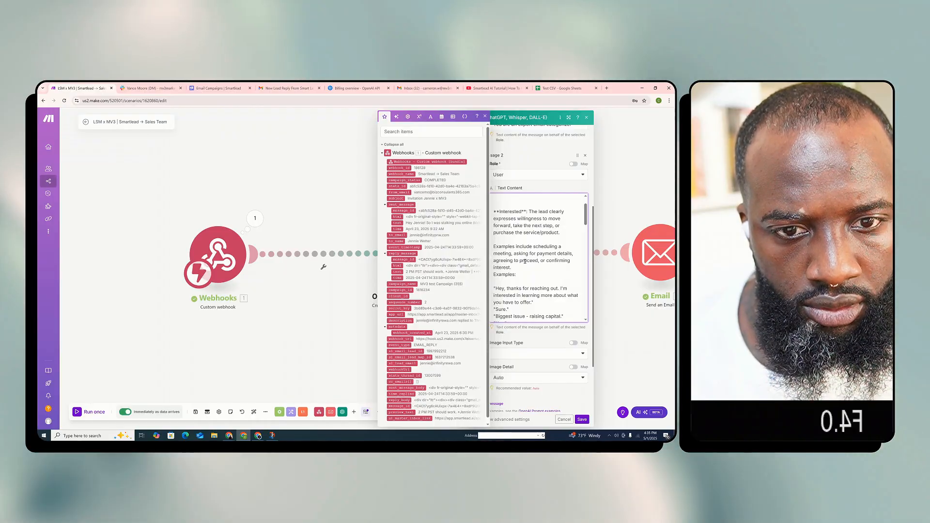
{"action": "scroll", "coordinate": [525, 262], "scroll_direction": "down", "scroll_amount": 1}
{"action": "scroll", "coordinate": [533, 296], "scroll_direction": "up", "scroll_amount": 4}
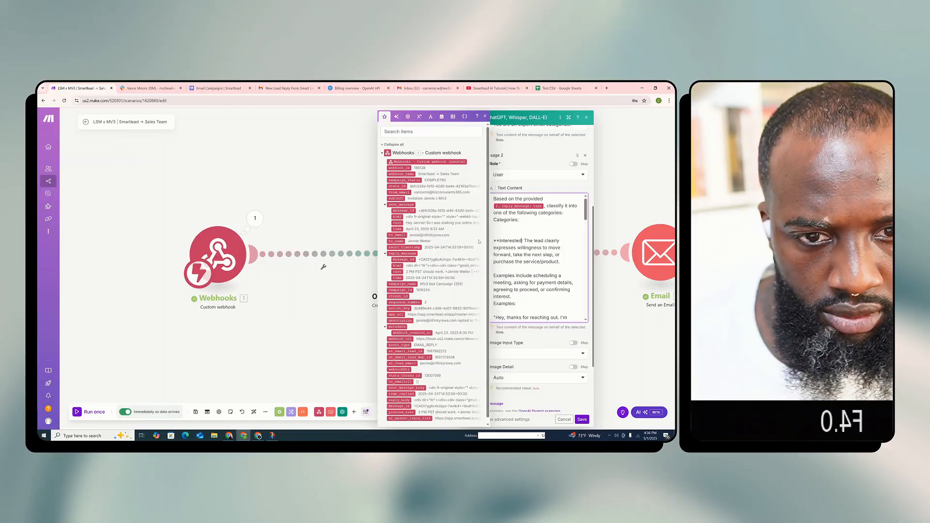
{"action": "left_click", "coordinate": [500, 241]}
{"action": "key", "text": "BackSpace"}
{"action": "key", "text": "BackSpace"}
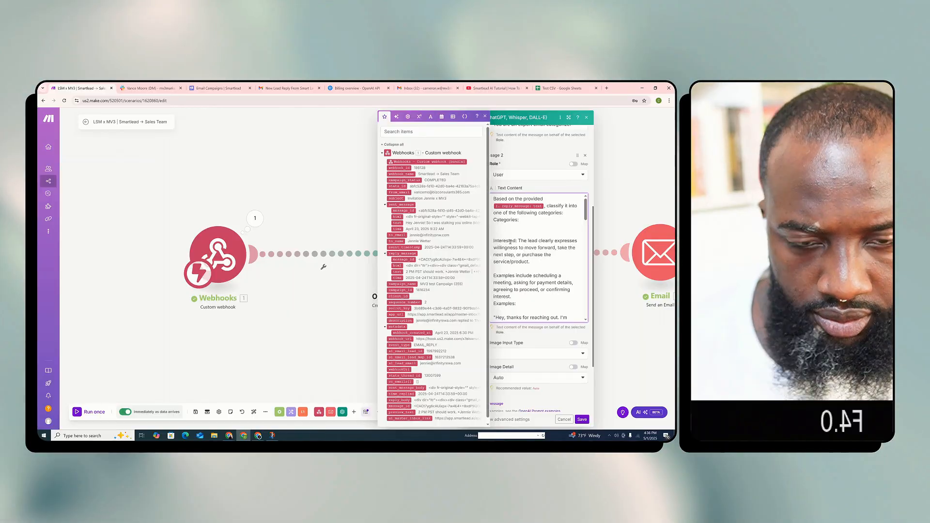
{"action": "scroll", "coordinate": [504, 228], "scroll_direction": "down", "scroll_amount": 1}
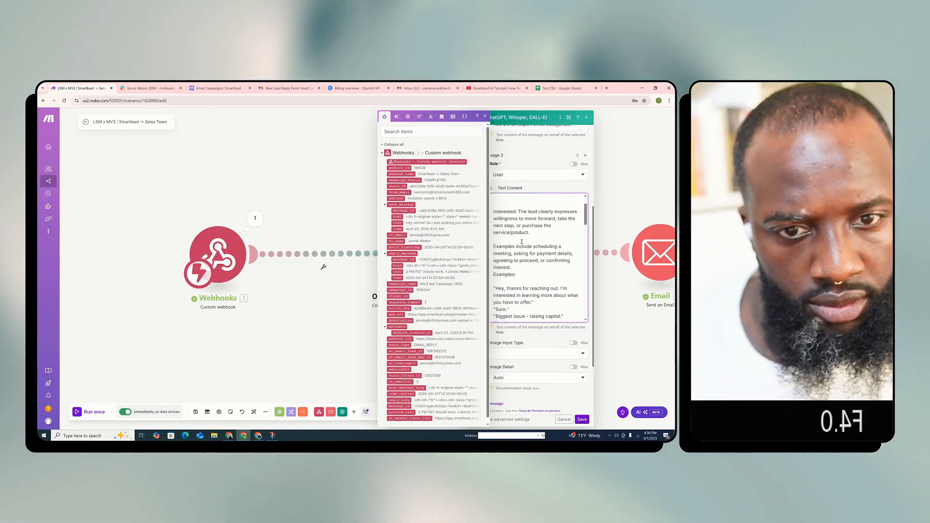
{"action": "type", "text": "-"}
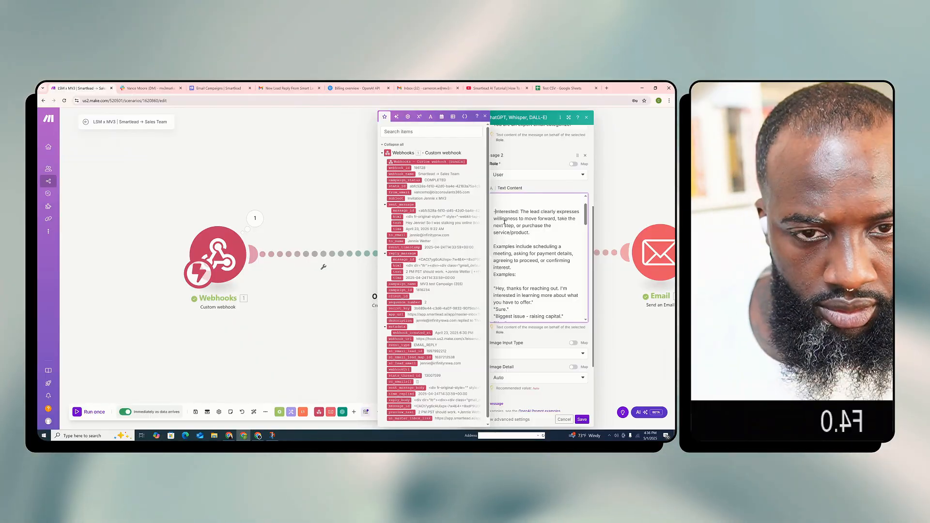
Insert a blank line above the "Examples:" label in the prompt's Interested category
{"action": "scroll", "coordinate": [511, 243], "scroll_direction": "down", "scroll_amount": 1}
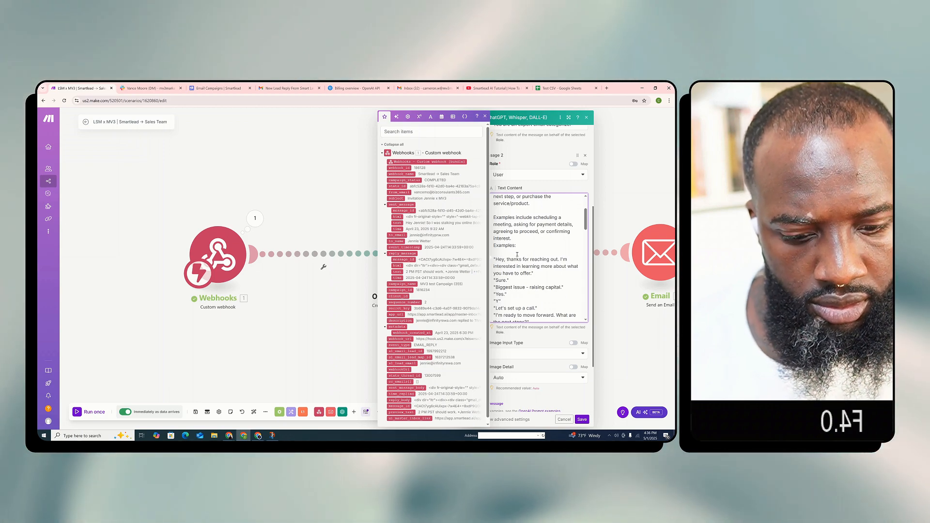
{"action": "key", "text": "Return"}
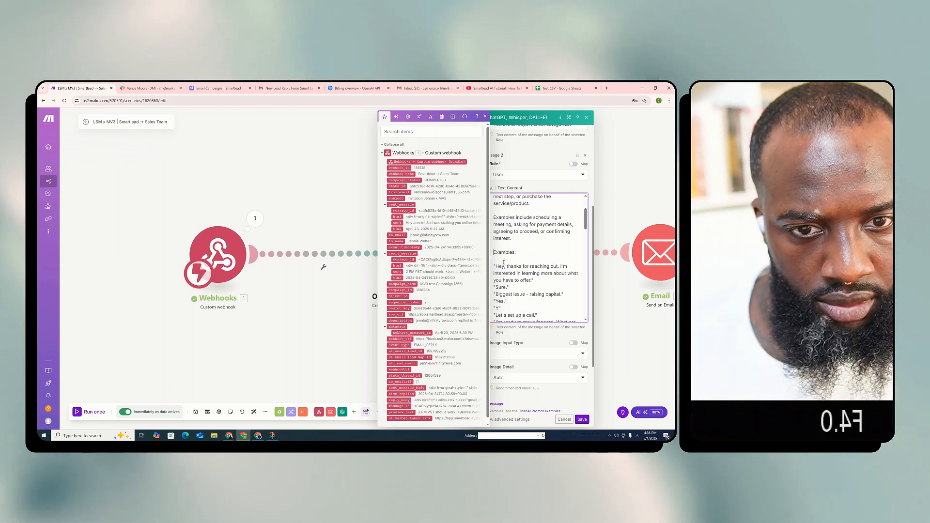
Replace the lead_reply placeholder under "Lead Reply:" with the webhook's reply_message text, placed on the same line as the label
{"action": "scroll", "coordinate": [514, 259], "scroll_direction": "down", "scroll_amount": 3}
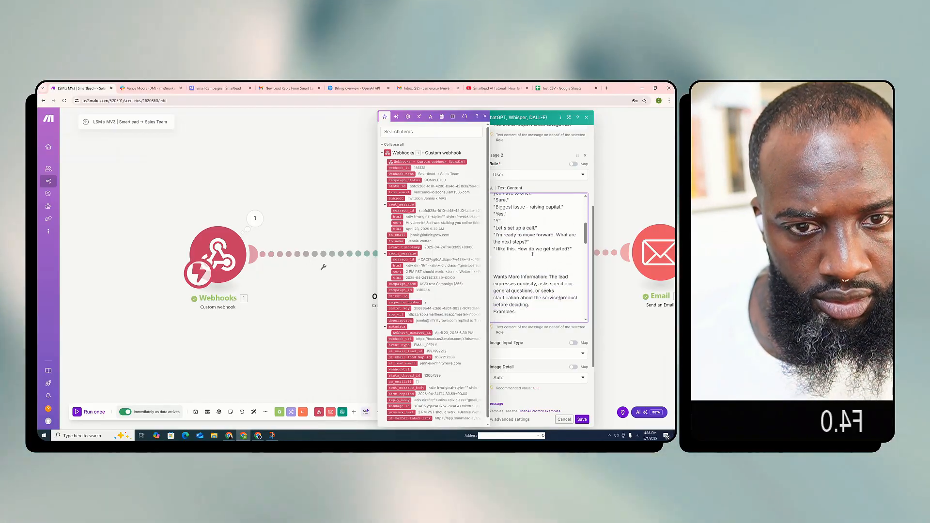
{"action": "scroll", "coordinate": [532, 254], "scroll_direction": "up", "scroll_amount": 1}
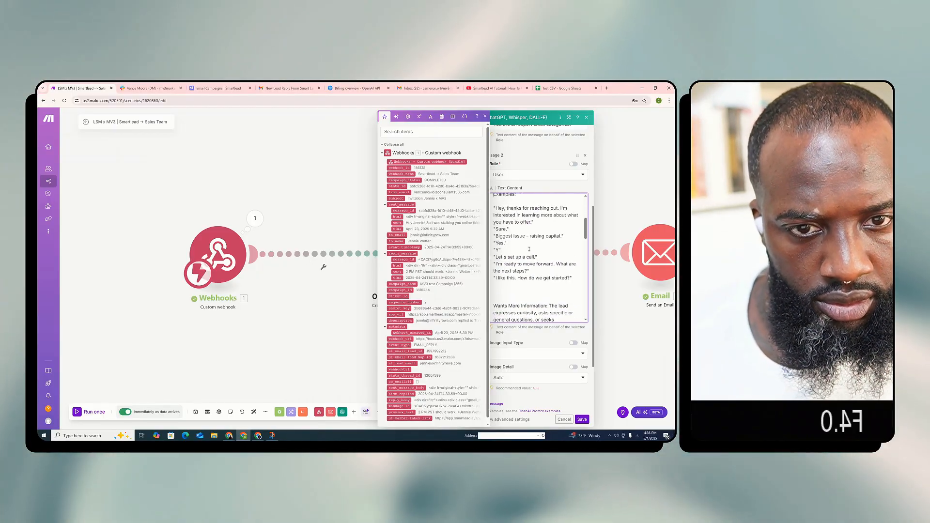
{"action": "scroll", "coordinate": [529, 249], "scroll_direction": "down", "scroll_amount": 2}
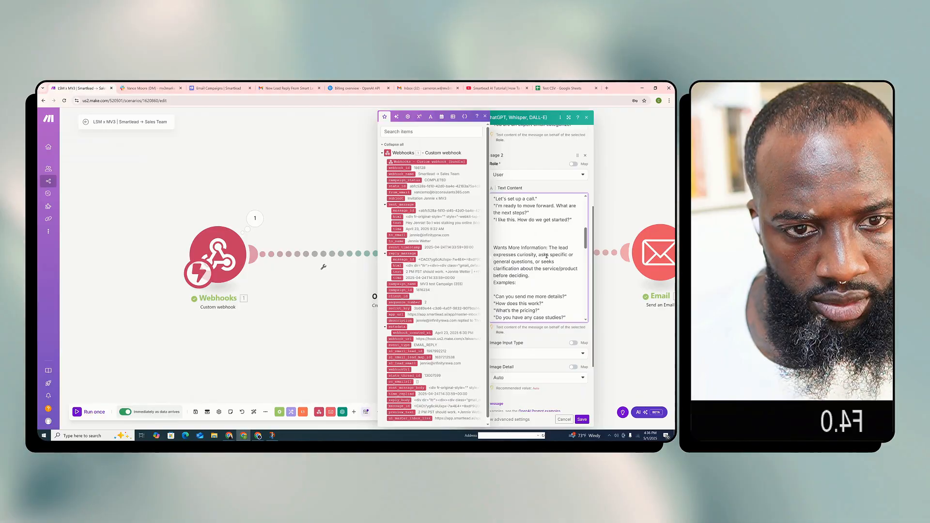
{"action": "scroll", "coordinate": [518, 257], "scroll_direction": "down", "scroll_amount": 1}
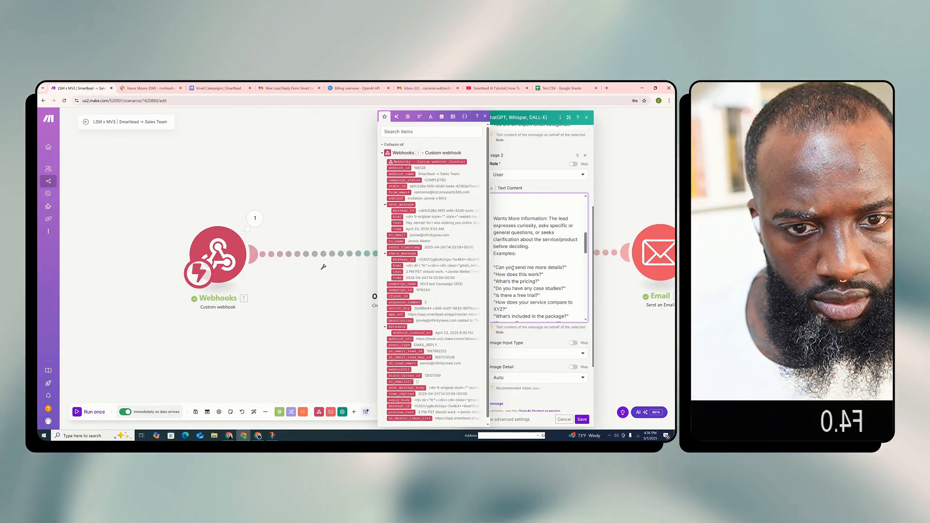
{"action": "scroll", "coordinate": [574, 266], "scroll_direction": "down", "scroll_amount": 4}
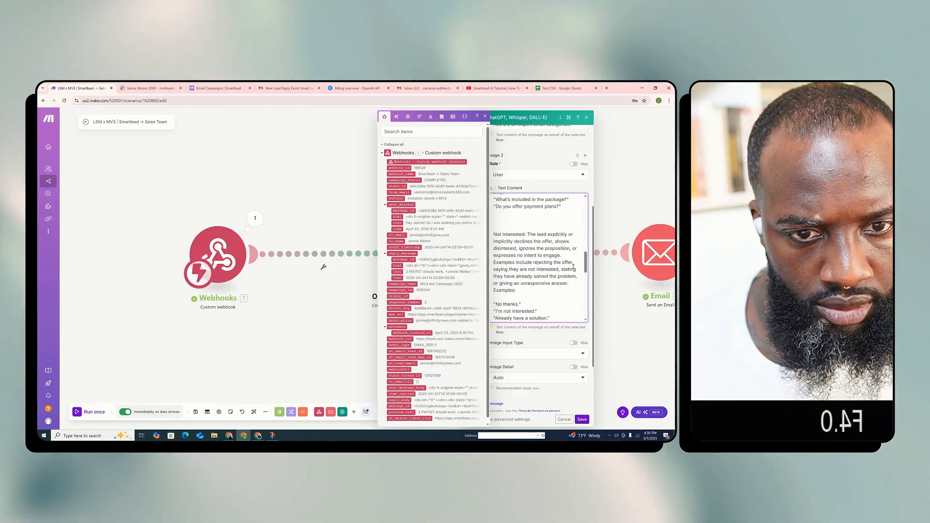
{"action": "scroll", "coordinate": [542, 264], "scroll_direction": "down", "scroll_amount": 2}
{"action": "scroll", "coordinate": [529, 280], "scroll_direction": "down", "scroll_amount": 2}
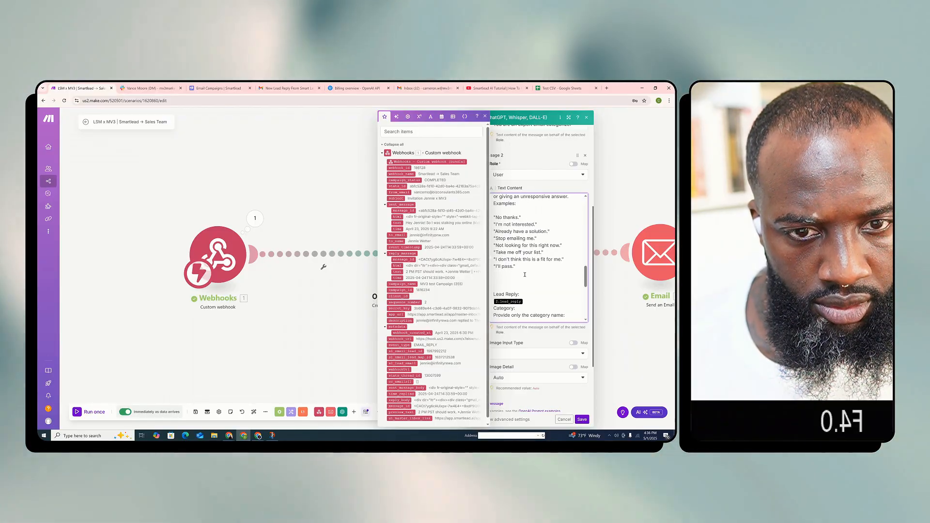
{"action": "scroll", "coordinate": [525, 261], "scroll_direction": "down", "scroll_amount": 1}
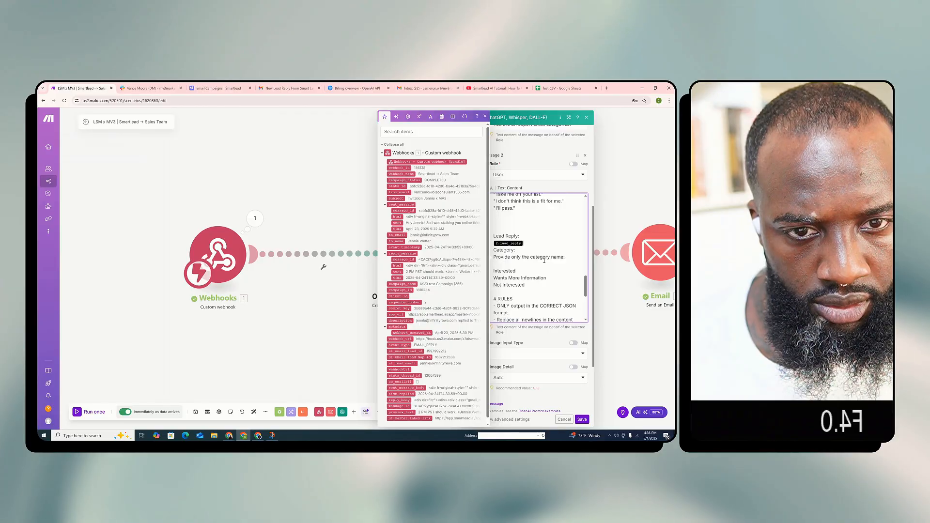
{"action": "key", "text": "BackSpace"}
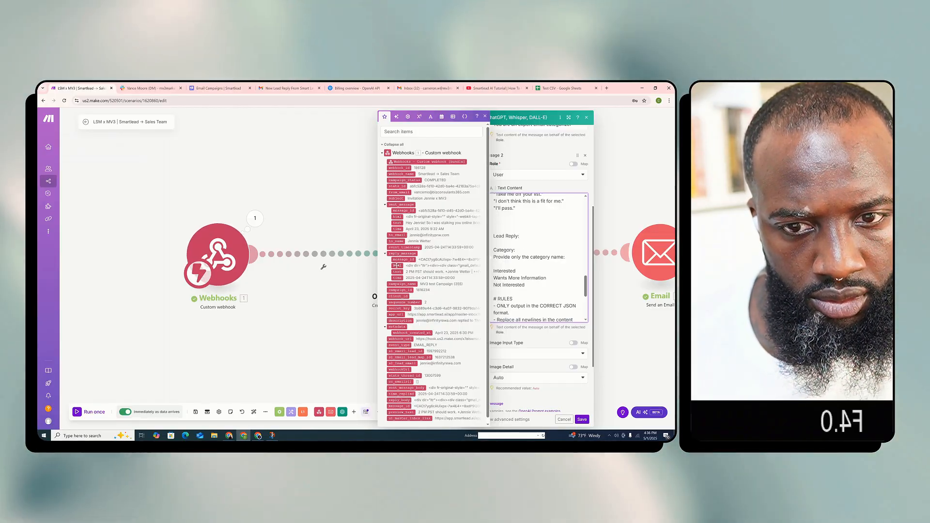
{"action": "left_click", "coordinate": [398, 272]}
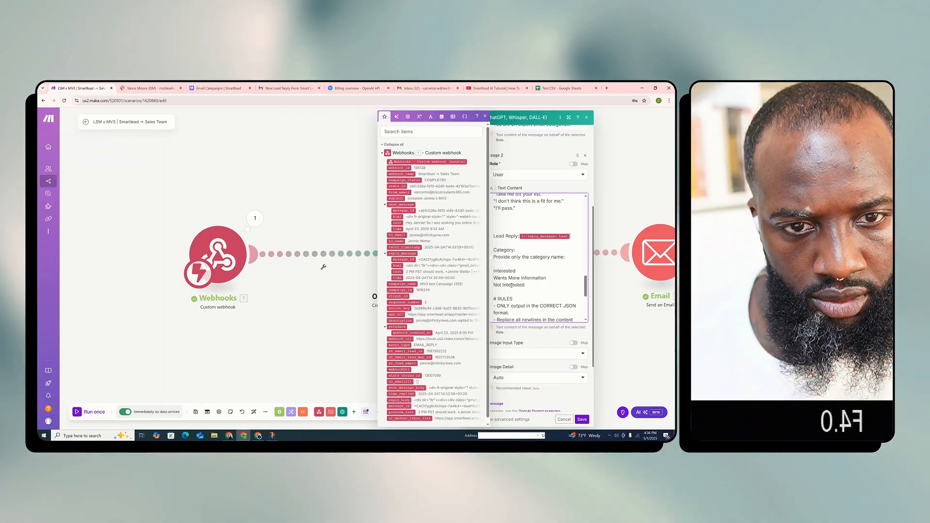
Review the edited prompt from its category definitions through the JSON output rules and example outputs
{"action": "scroll", "coordinate": [521, 234], "scroll_direction": "down", "scroll_amount": 1}
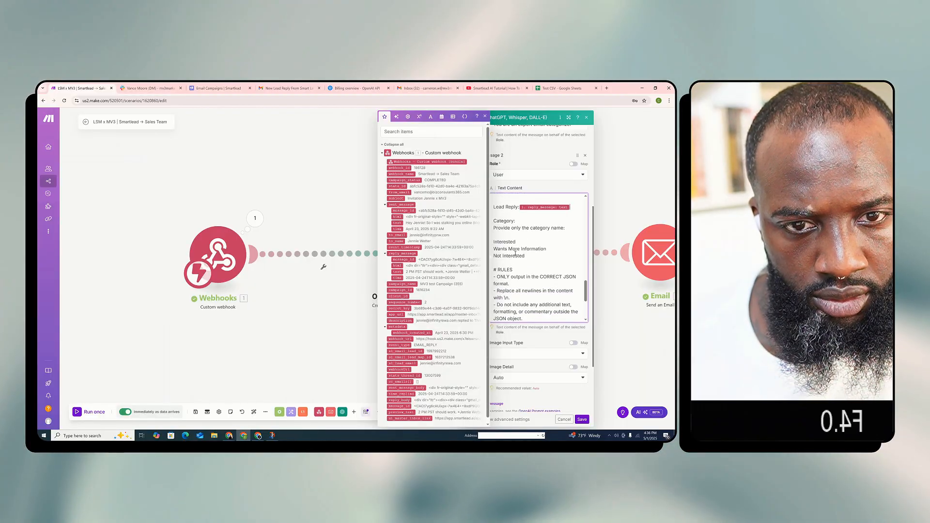
{"action": "scroll", "coordinate": [523, 257], "scroll_direction": "up", "scroll_amount": 5}
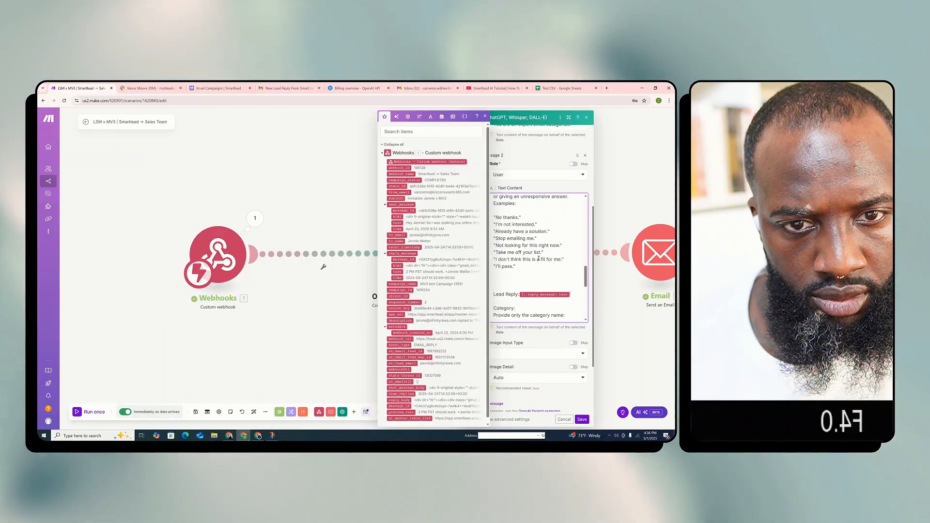
{"action": "scroll", "coordinate": [539, 258], "scroll_direction": "up", "scroll_amount": 8}
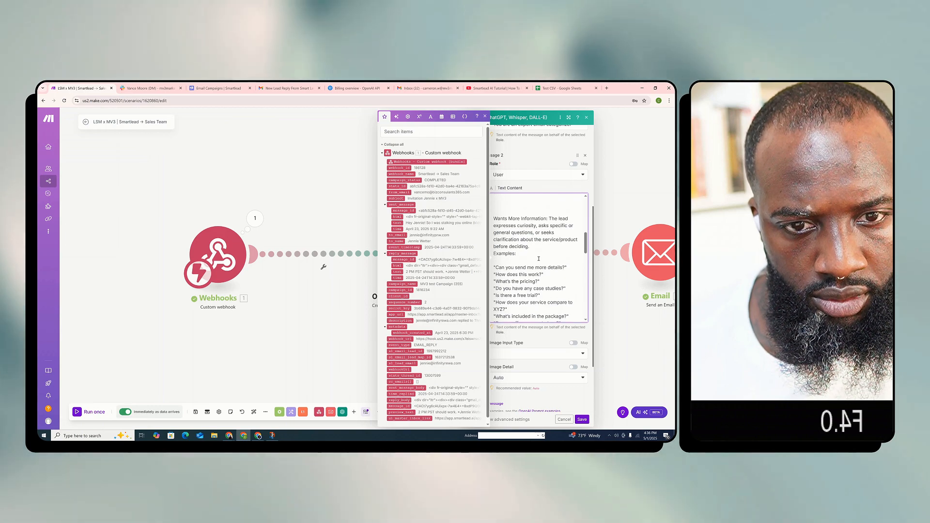
{"action": "scroll", "coordinate": [540, 261], "scroll_direction": "down", "scroll_amount": 1}
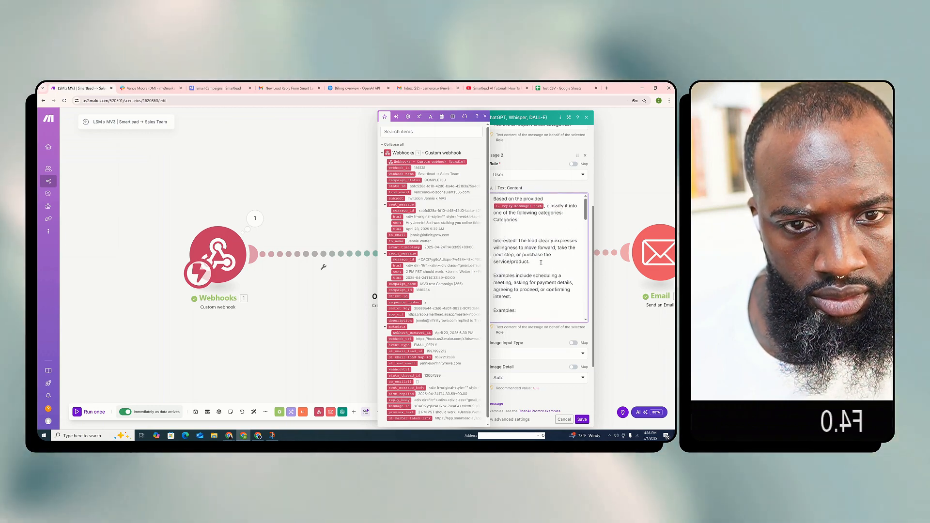
{"action": "scroll", "coordinate": [540, 262], "scroll_direction": "down", "scroll_amount": 5}
{"action": "scroll", "coordinate": [541, 264], "scroll_direction": "down", "scroll_amount": 6}
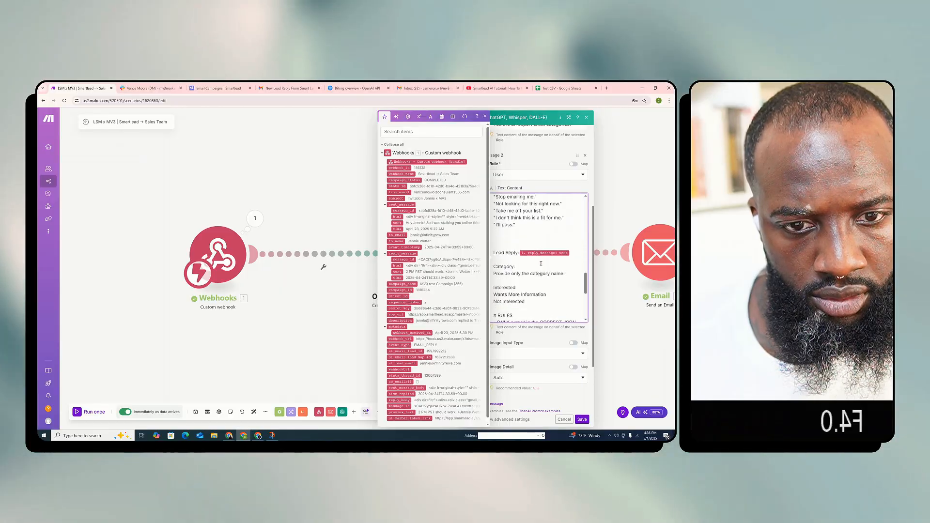
{"action": "scroll", "coordinate": [540, 263], "scroll_direction": "down", "scroll_amount": 2}
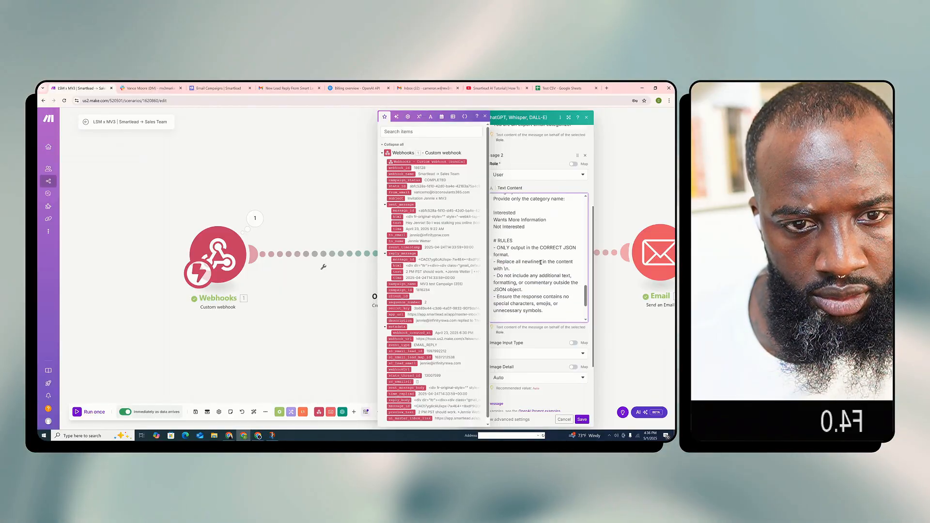
{"action": "scroll", "coordinate": [541, 263], "scroll_direction": "down", "scroll_amount": 4}
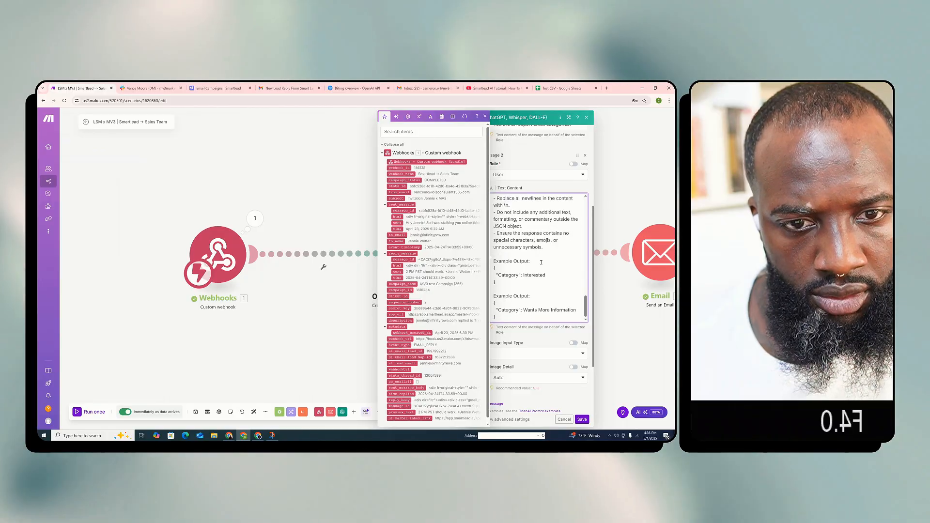
Close the variable mapping list and set the OpenAI module's Max Completion Tokens to 500
{"action": "scroll", "coordinate": [541, 262], "scroll_direction": "down", "scroll_amount": 2}
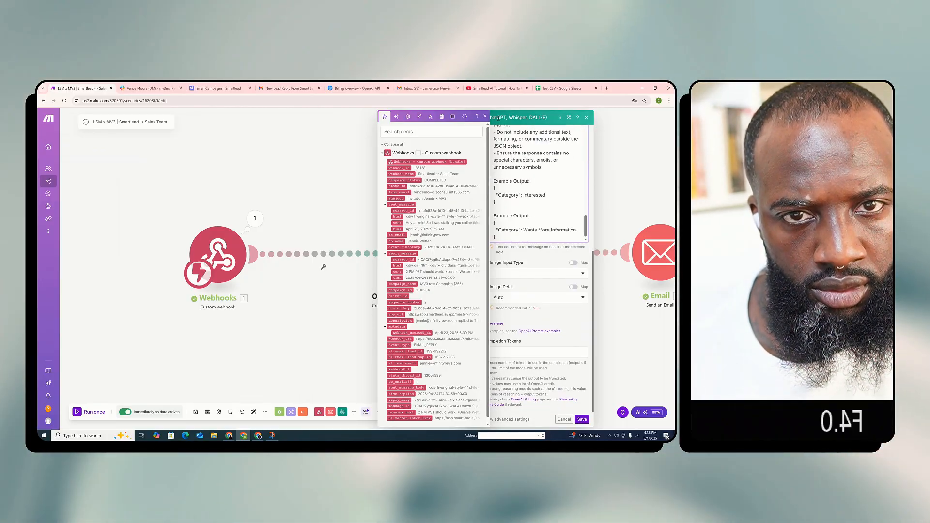
{"action": "left_click", "coordinate": [485, 116]}
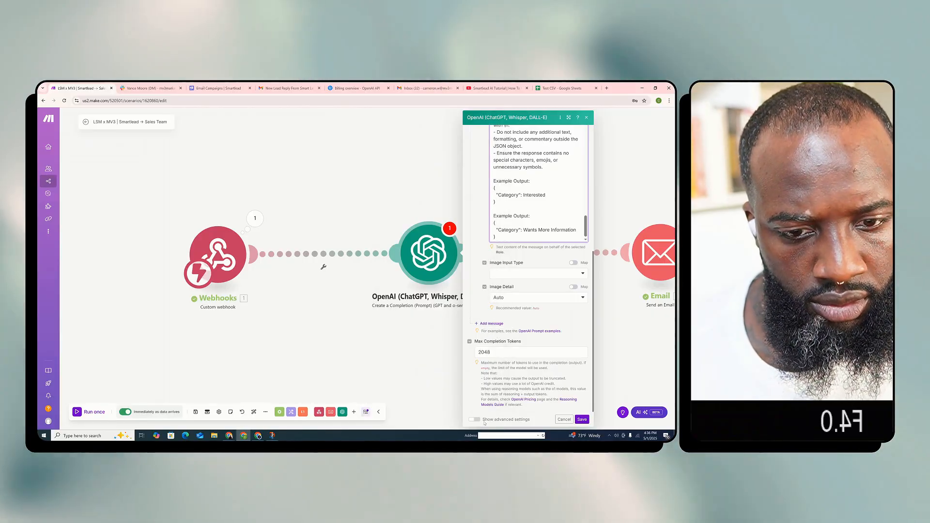
{"action": "double_click", "coordinate": [491, 351]}
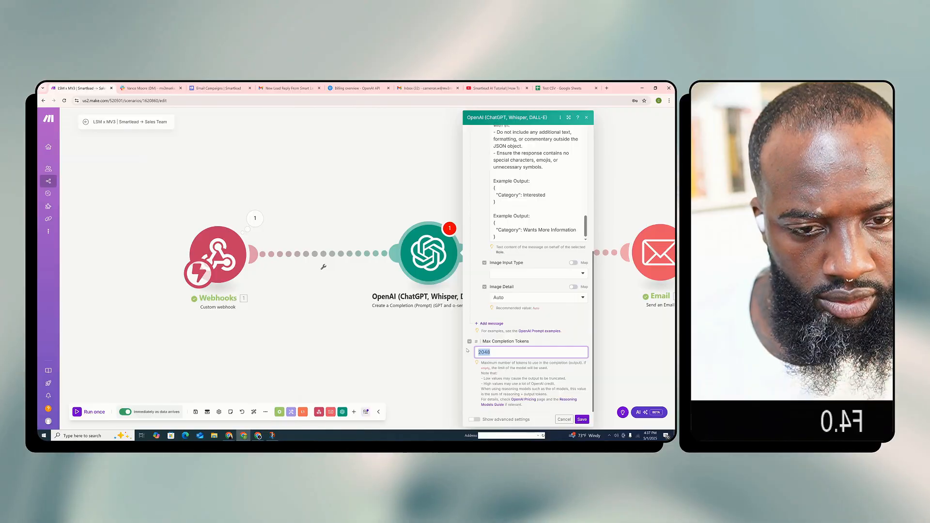
{"action": "type", "text": "500"}
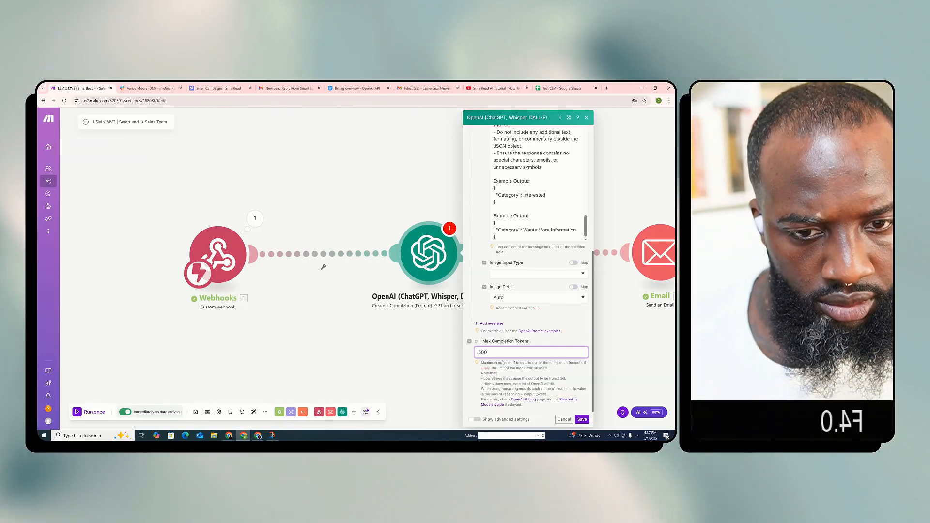
Show the OpenAI module's advanced settings and look through the response format, temperature, Top P and penalty options
{"action": "left_click", "coordinate": [474, 419]}
{"action": "scroll", "coordinate": [539, 295], "scroll_direction": "down", "scroll_amount": 3}
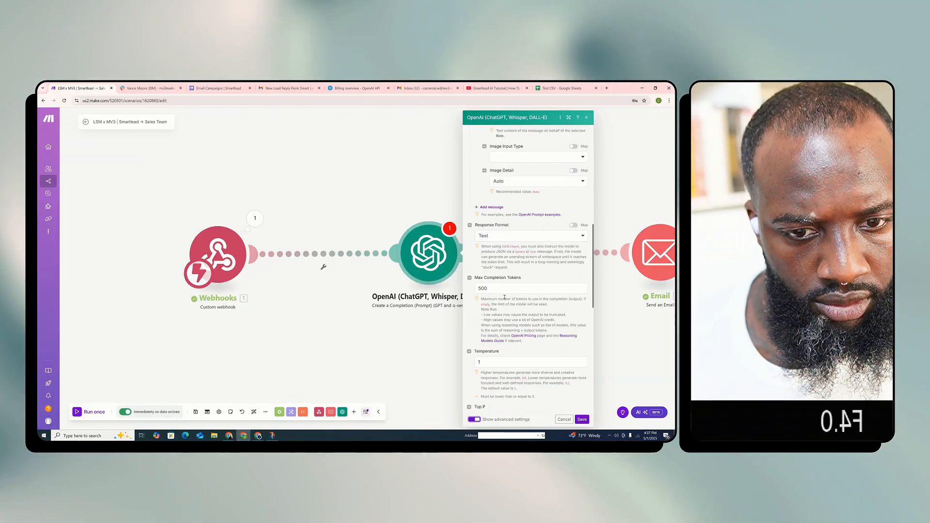
{"action": "scroll", "coordinate": [523, 235], "scroll_direction": "down", "scroll_amount": 10}
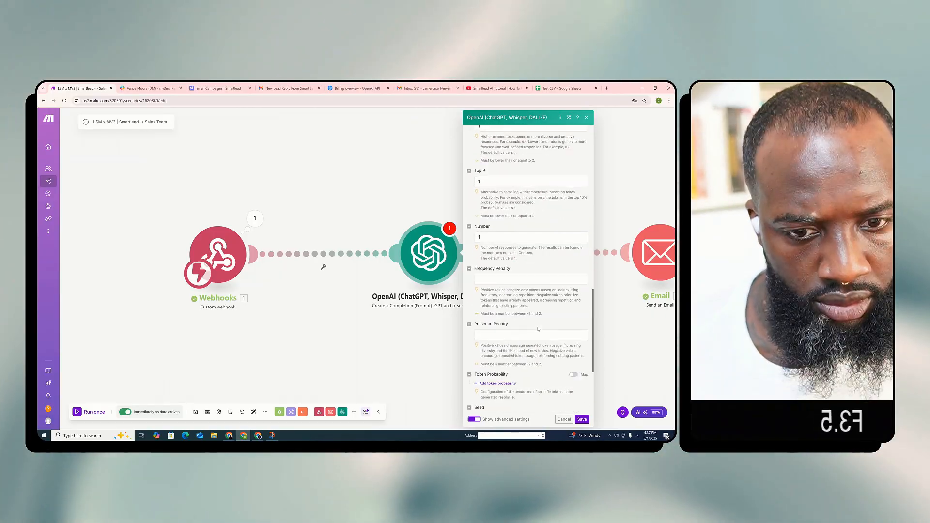
{"action": "scroll", "coordinate": [537, 327], "scroll_direction": "up", "scroll_amount": 10}
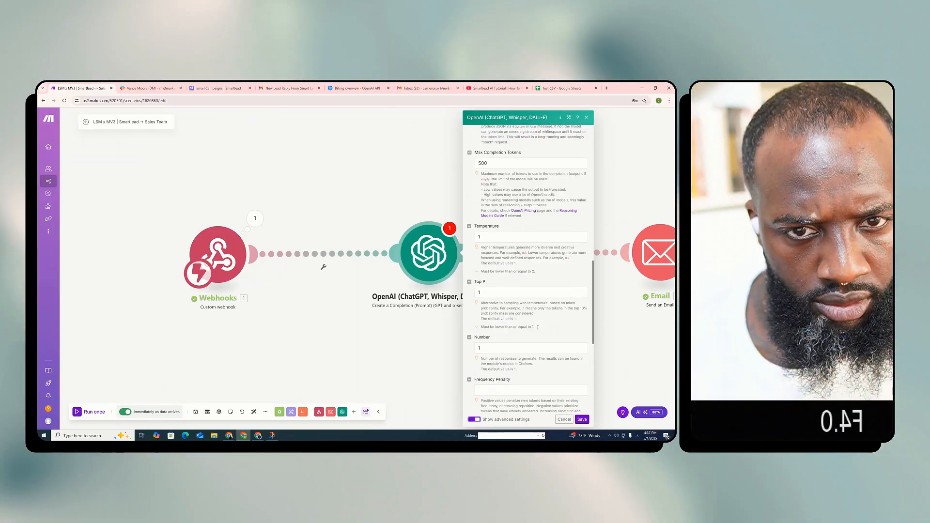
{"action": "scroll", "coordinate": [538, 327], "scroll_direction": "up", "scroll_amount": 3}
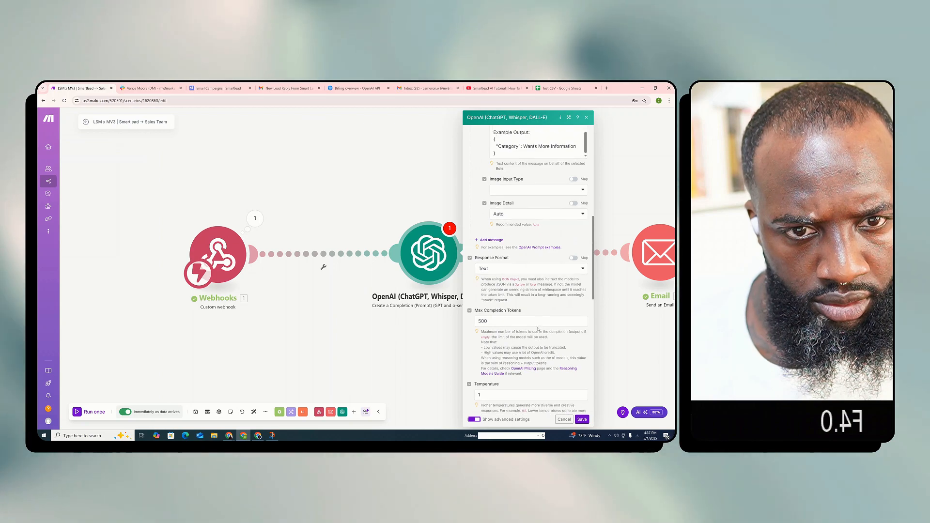
{"action": "left_click", "coordinate": [556, 235]}
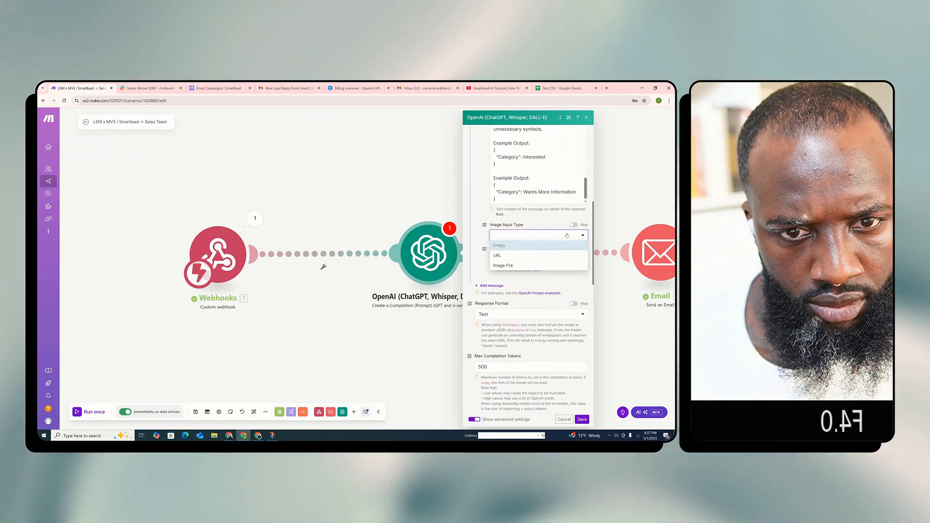
{"action": "left_click", "coordinate": [557, 234]}
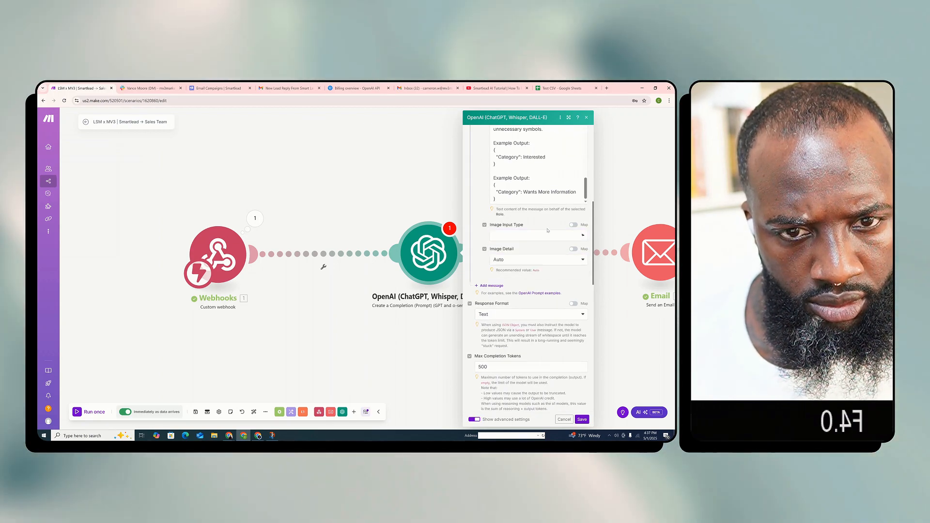
{"action": "left_click", "coordinate": [558, 260]}
{"action": "left_click", "coordinate": [556, 280]}
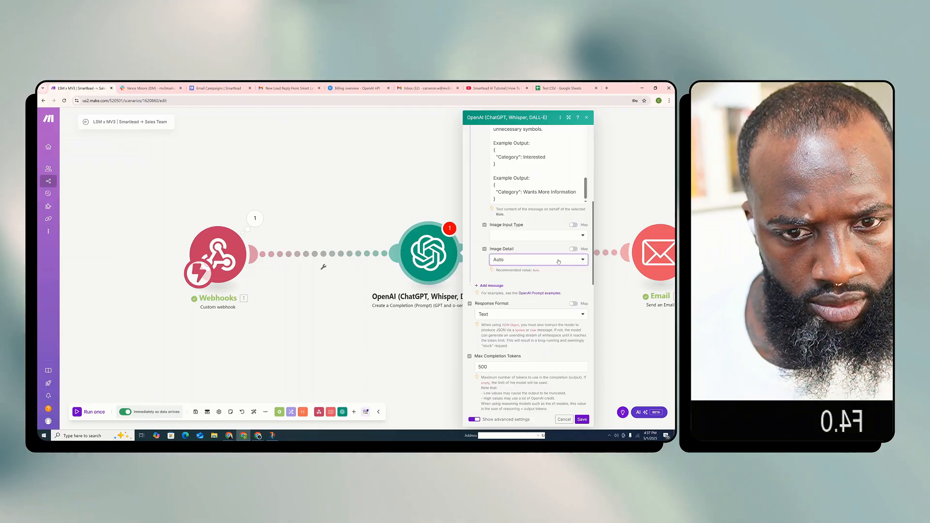
Set the OpenAI module's Response Format to JSON Object and save the module
{"action": "left_click", "coordinate": [555, 318]}
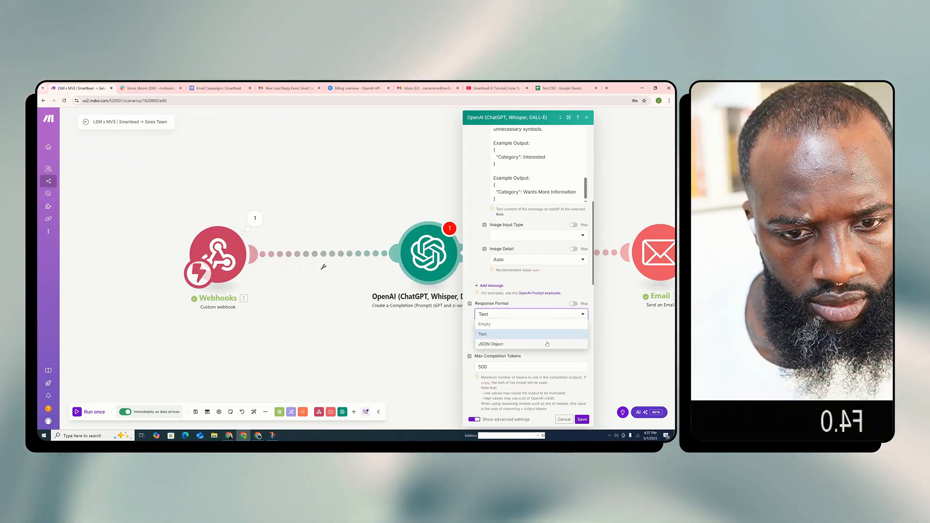
{"action": "left_click", "coordinate": [489, 340]}
{"action": "scroll", "coordinate": [482, 308], "scroll_direction": "down", "scroll_amount": 2}
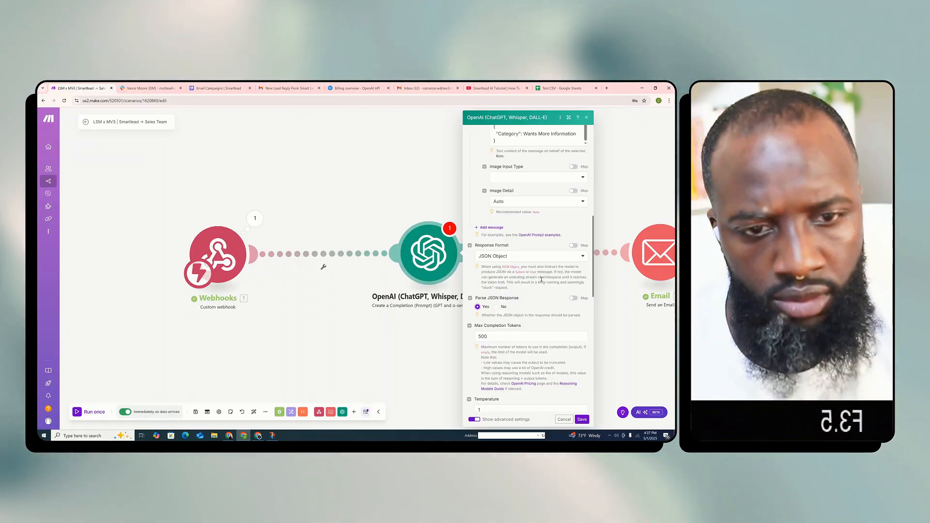
{"action": "scroll", "coordinate": [507, 282], "scroll_direction": "down", "scroll_amount": 2}
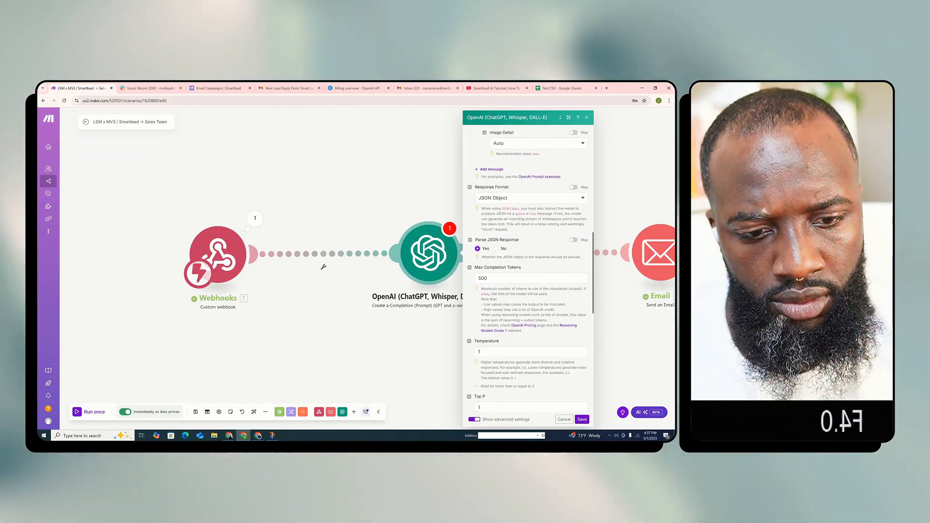
{"action": "left_click", "coordinate": [582, 420]}
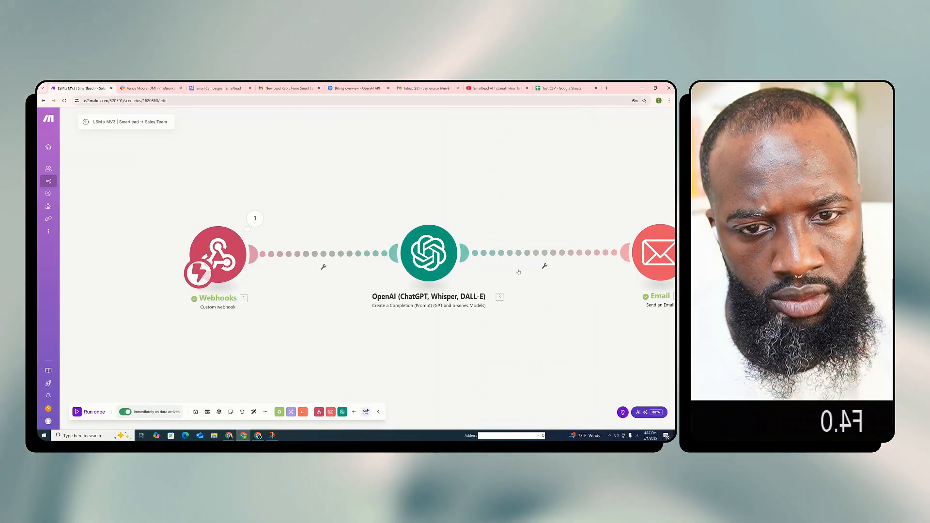
Move the OpenAI and Email modules closer to the webhook and run the scenario once
{"action": "left_click_drag", "start_coordinate": [419, 259], "coordinate": [378, 260]}
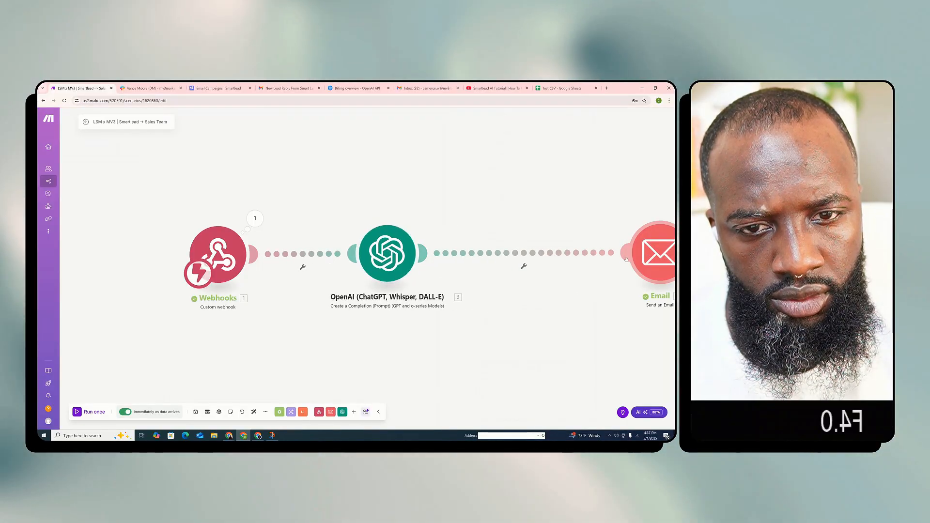
{"action": "left_click_drag", "start_coordinate": [643, 255], "coordinate": [536, 254]}
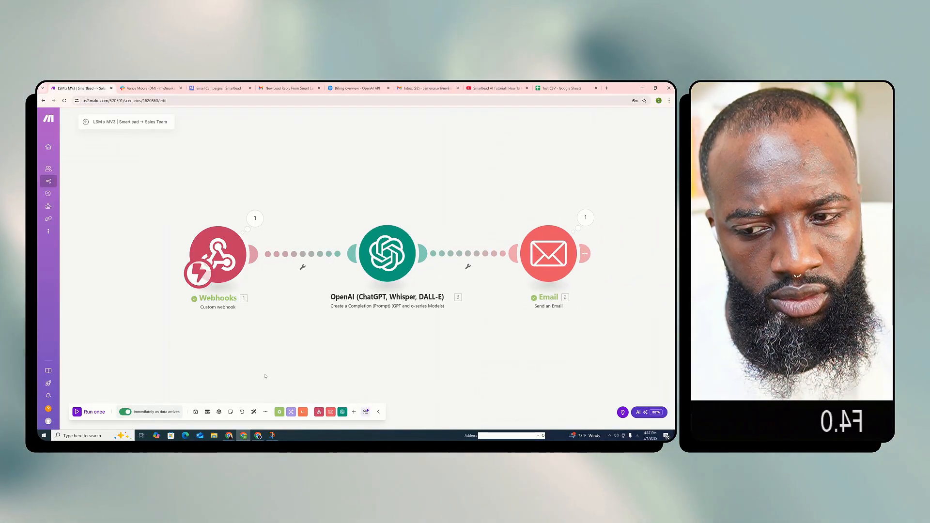
{"action": "left_click", "coordinate": [88, 412]}
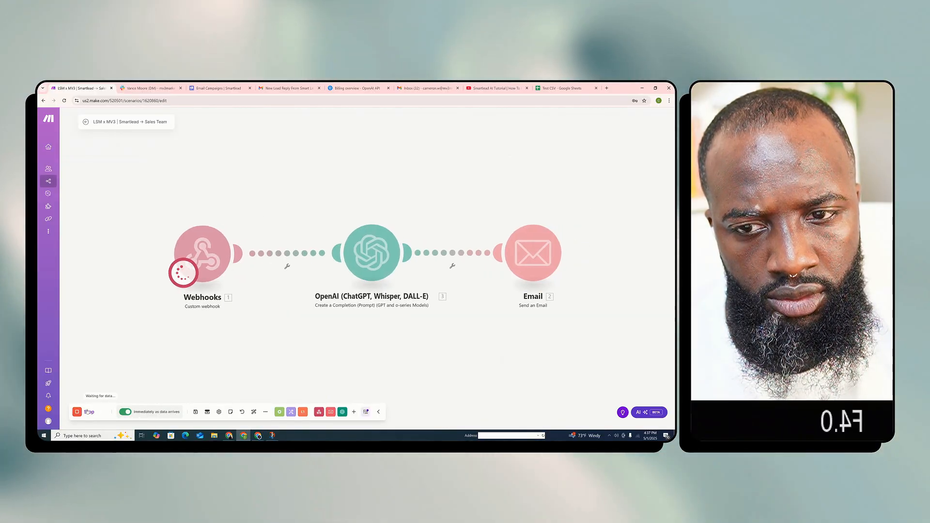
Switch to Smartlead and look over the account's profile settings and its webhook list
{"action": "left_click", "coordinate": [221, 88]}
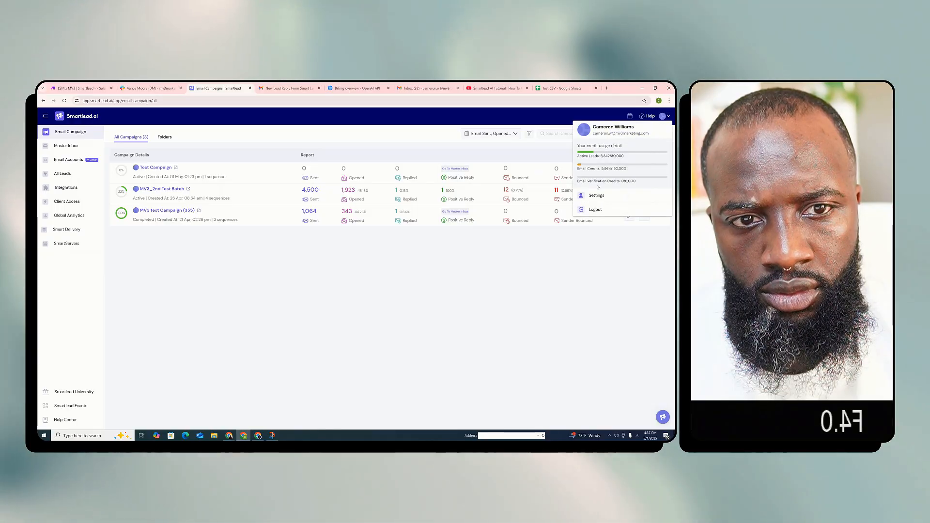
{"action": "left_click", "coordinate": [596, 196]}
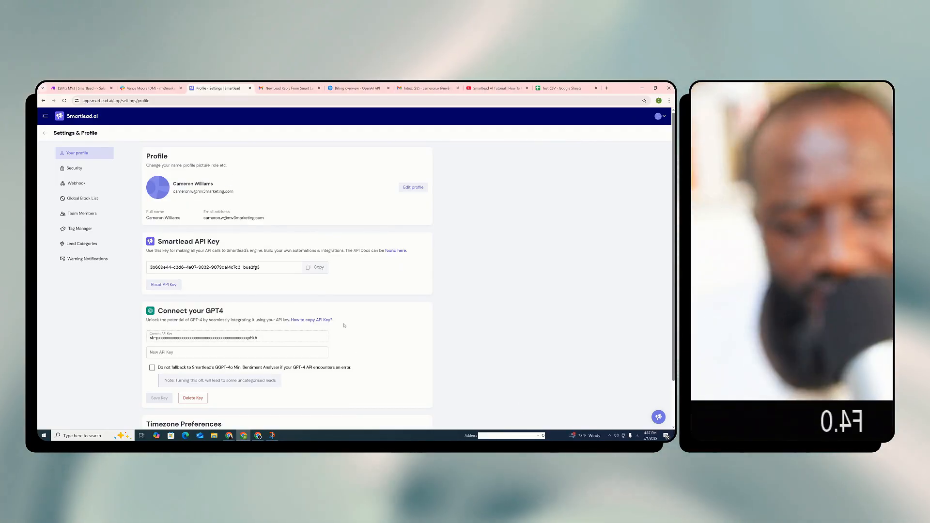
{"action": "scroll", "coordinate": [345, 325], "scroll_direction": "down", "scroll_amount": 1}
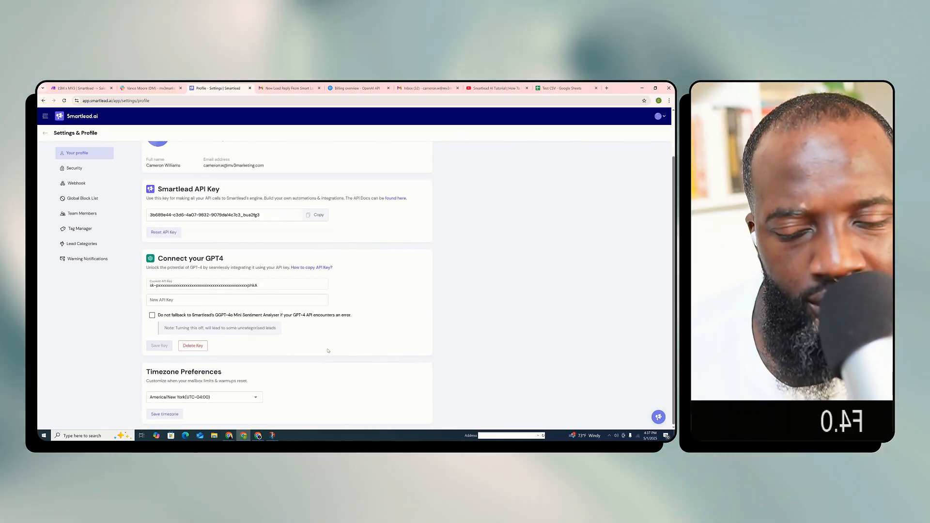
{"action": "scroll", "coordinate": [328, 351], "scroll_direction": "up", "scroll_amount": 1}
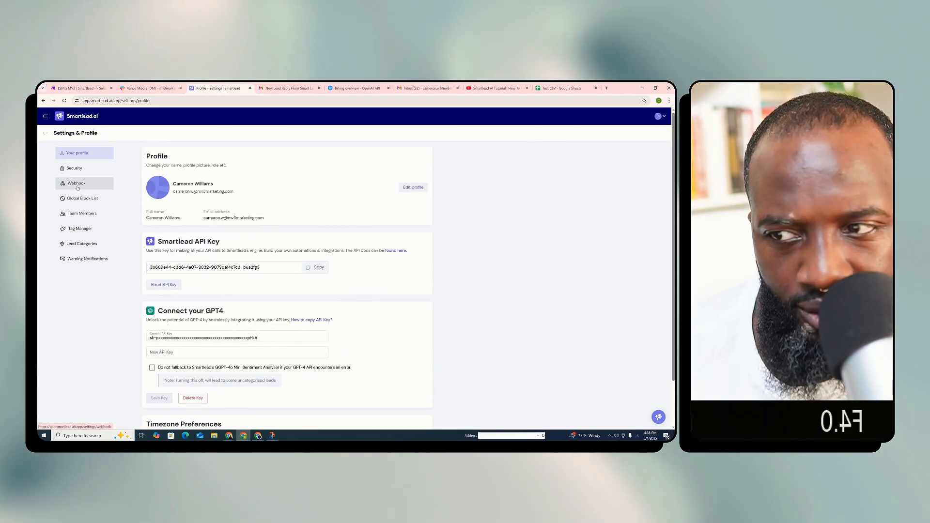
{"action": "left_click", "coordinate": [77, 185]}
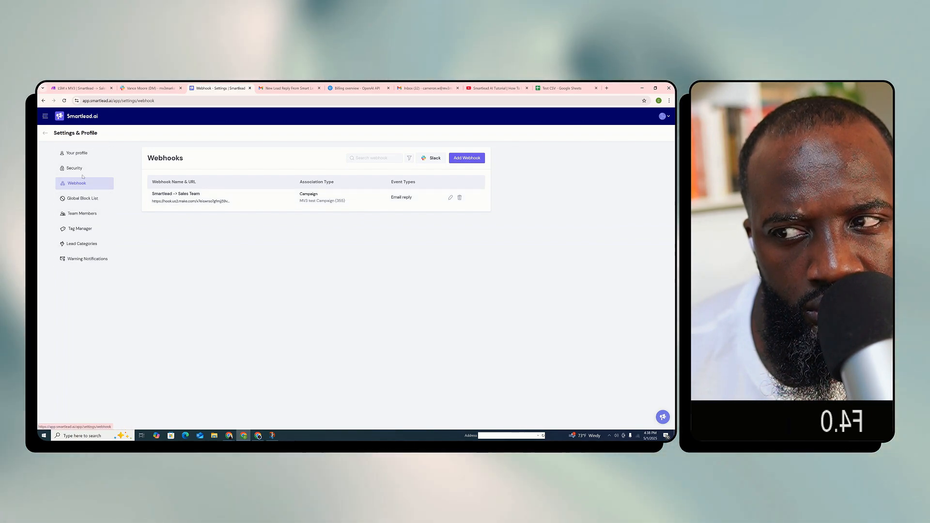
{"action": "left_click", "coordinate": [83, 155]}
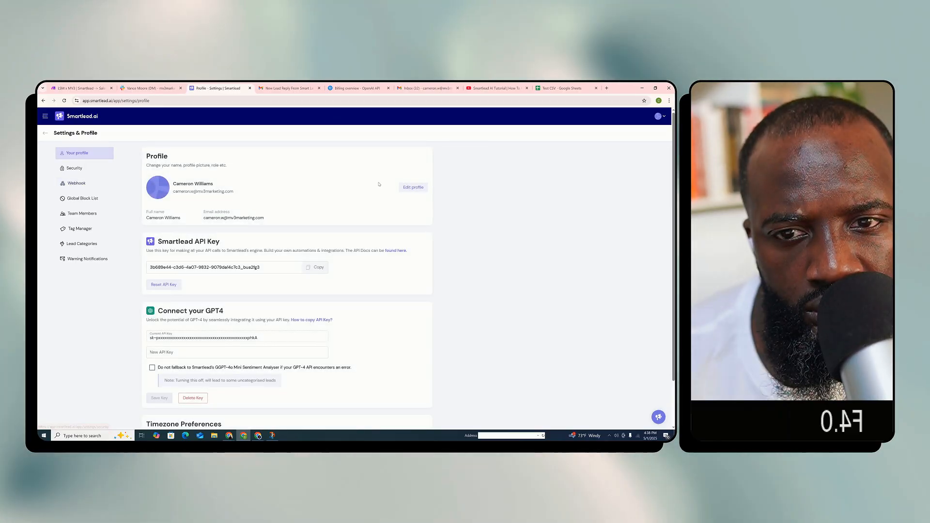
Return to the email campaigns, open Test Campaign and check its analytics and trigger logs
{"action": "left_click", "coordinate": [73, 116]}
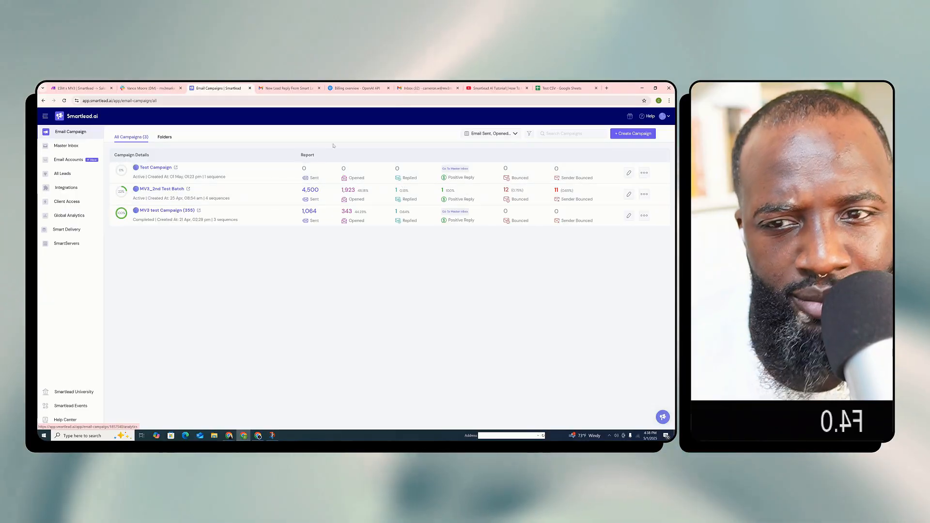
{"action": "left_click", "coordinate": [238, 177]}
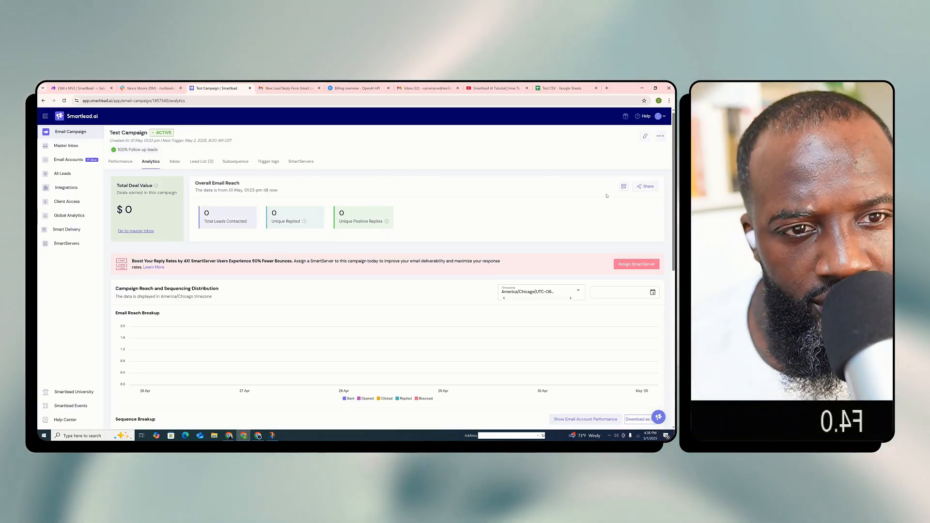
{"action": "scroll", "coordinate": [387, 339], "scroll_direction": "down", "scroll_amount": 1}
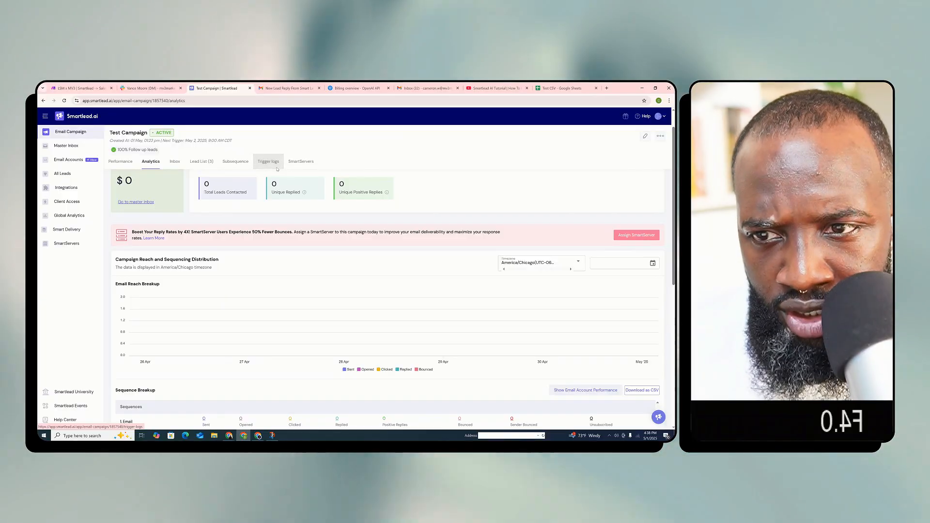
{"action": "left_click", "coordinate": [269, 161]}
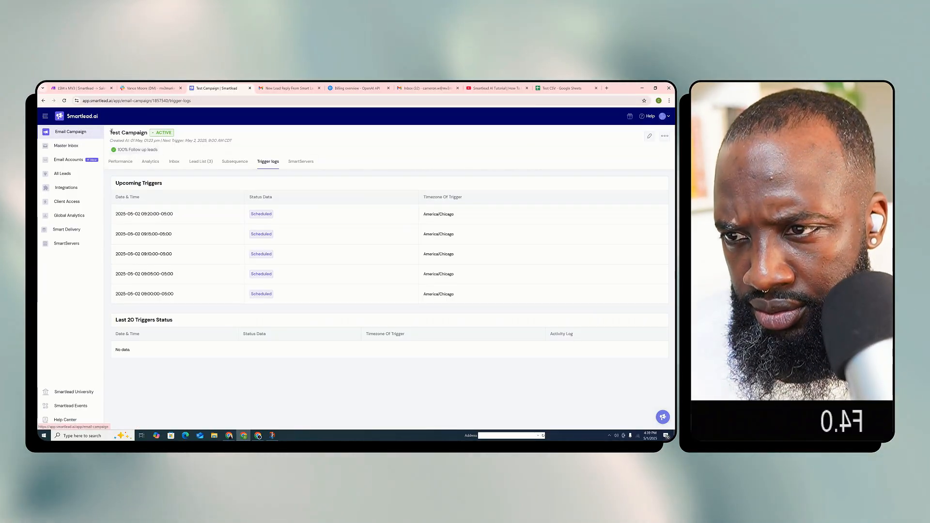
Edit Test Campaign, go to its Setup stage and save the campaign's schedule settings
{"action": "left_click", "coordinate": [651, 135]}
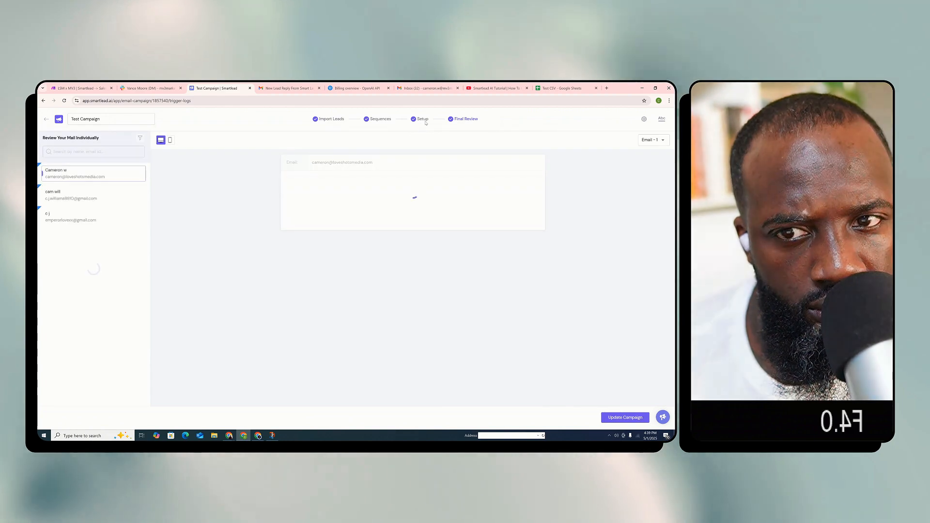
{"action": "left_click", "coordinate": [423, 120]}
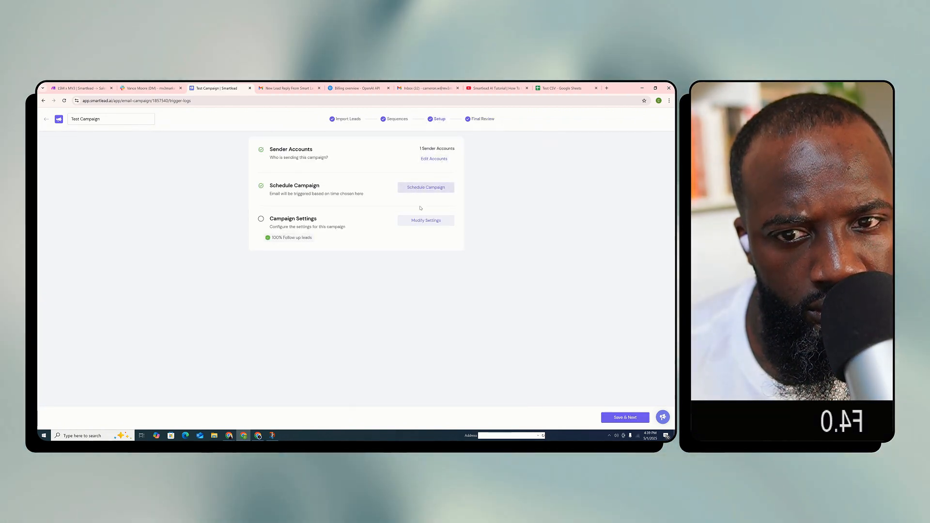
{"action": "left_click", "coordinate": [432, 192]}
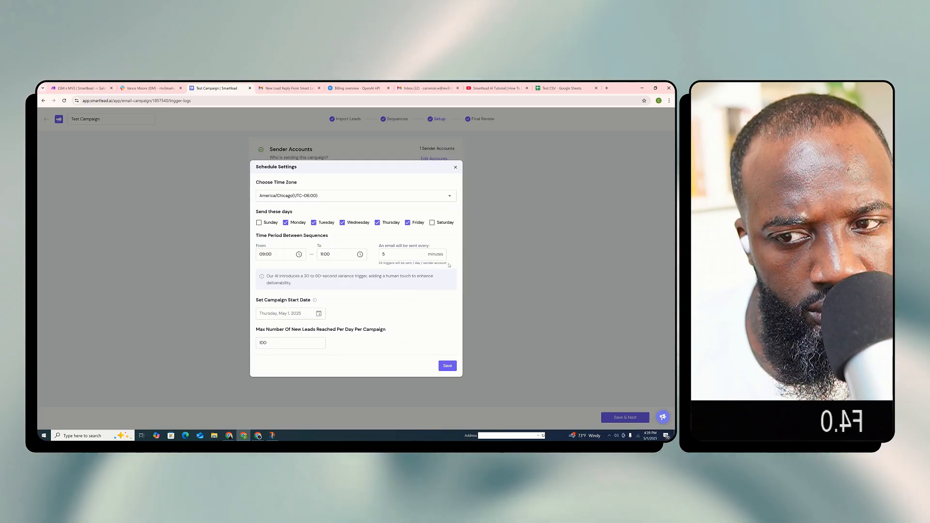
{"action": "left_click", "coordinate": [447, 366]}
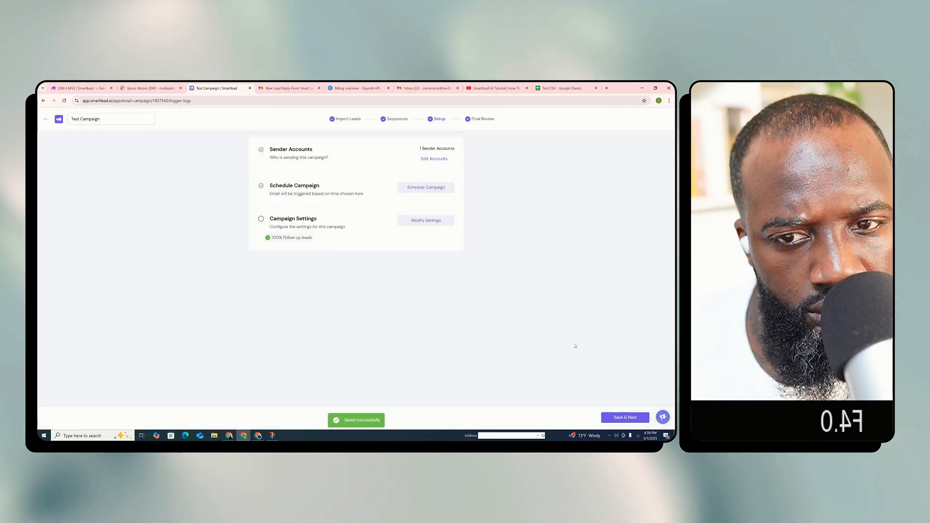
Start adding a webhook in Test Campaign's settings, with Email Reply as the event type
{"action": "left_click", "coordinate": [433, 219]}
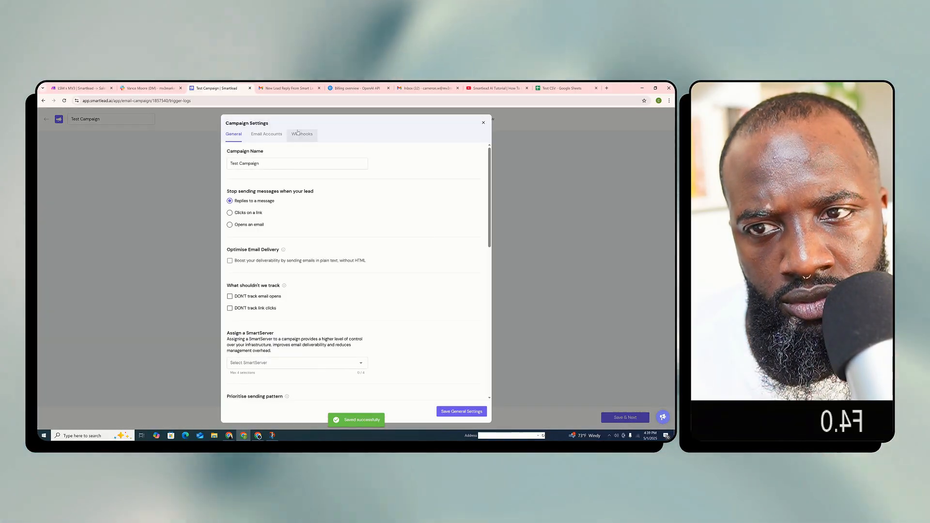
{"action": "left_click", "coordinate": [301, 135]}
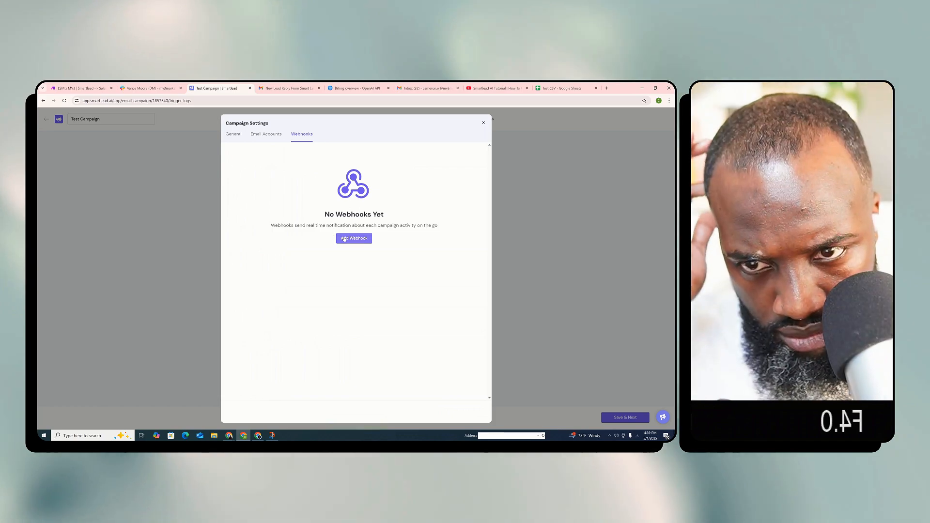
{"action": "left_click", "coordinate": [344, 239]}
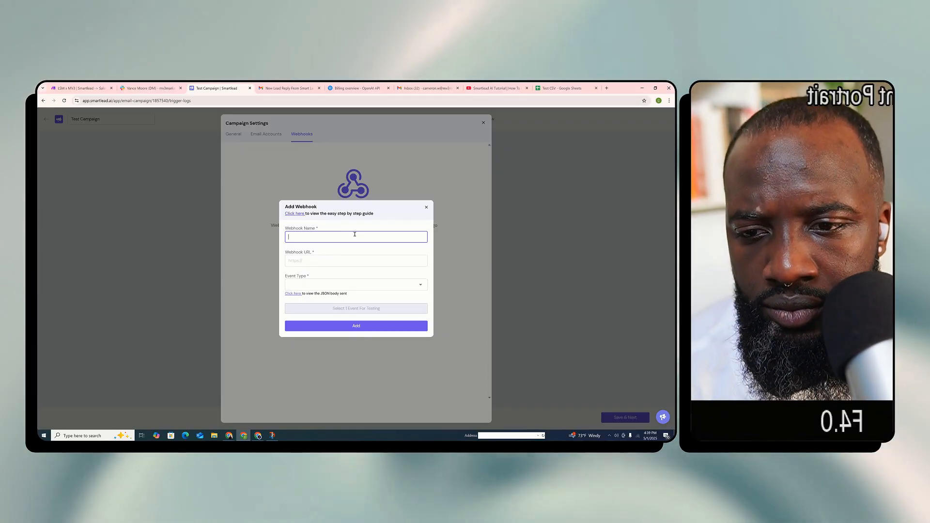
{"action": "left_click", "coordinate": [393, 282]}
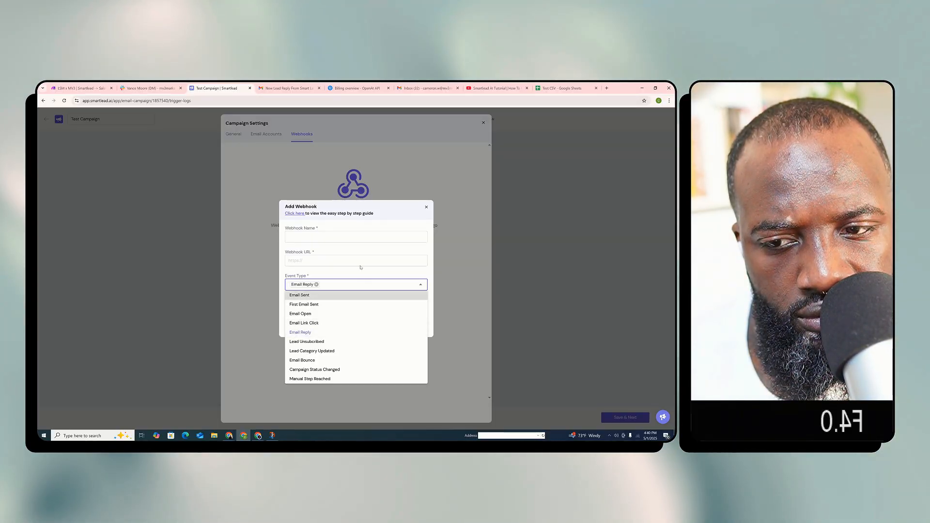
{"action": "left_click", "coordinate": [359, 262]}
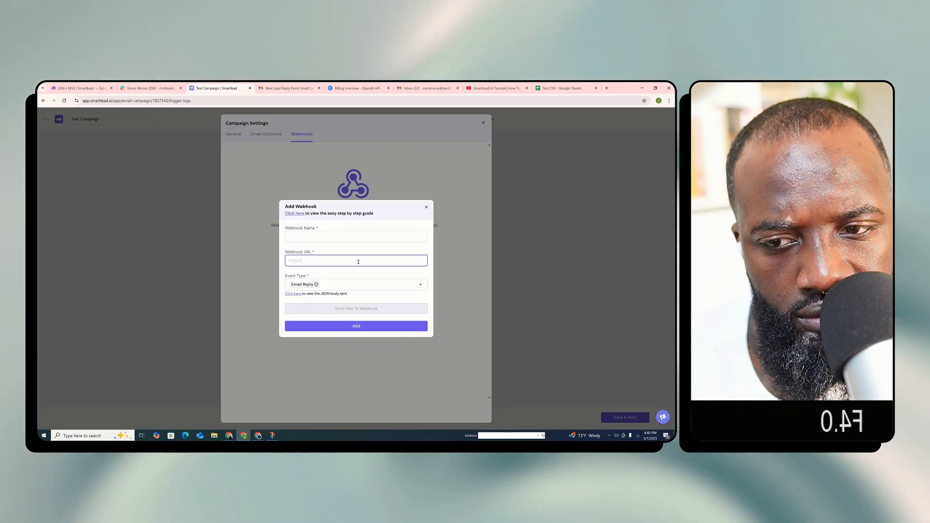
Copy the custom webhook's address from Make.com into Smartlead's webhook URL and name the webhook Test Data
{"action": "left_click", "coordinate": [81, 85]}
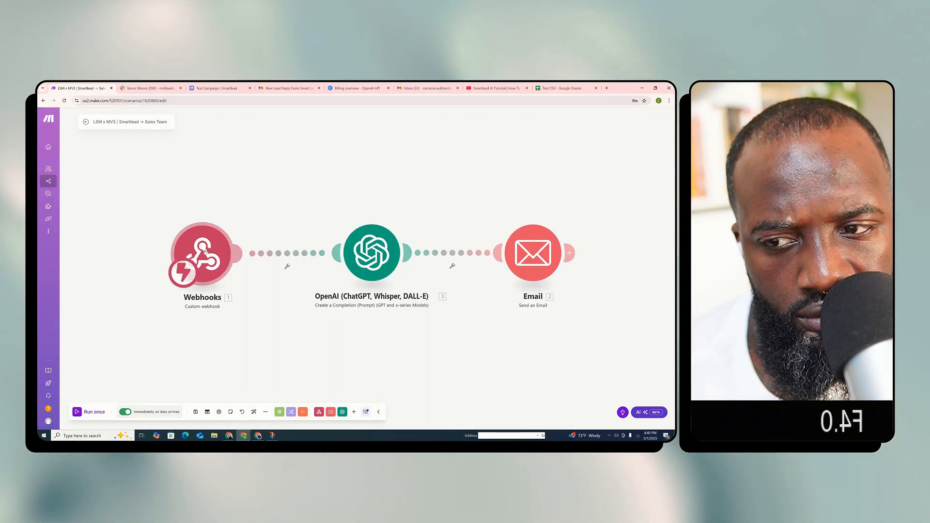
{"action": "left_click", "coordinate": [353, 265]}
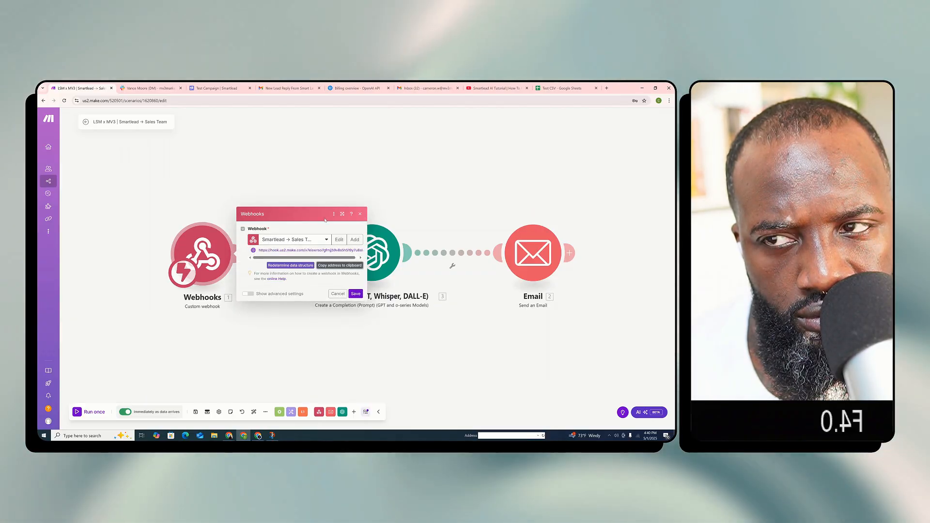
{"action": "left_click", "coordinate": [159, 87]}
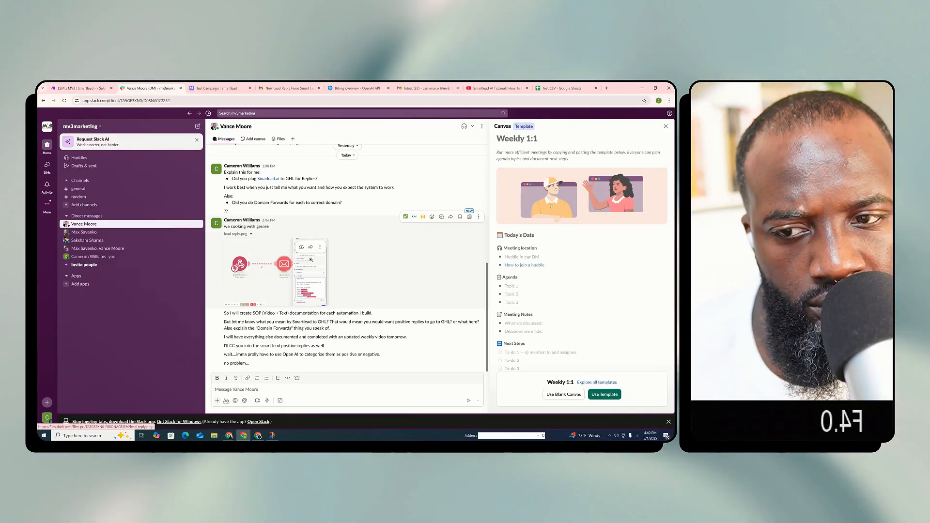
{"action": "left_click", "coordinate": [216, 88]}
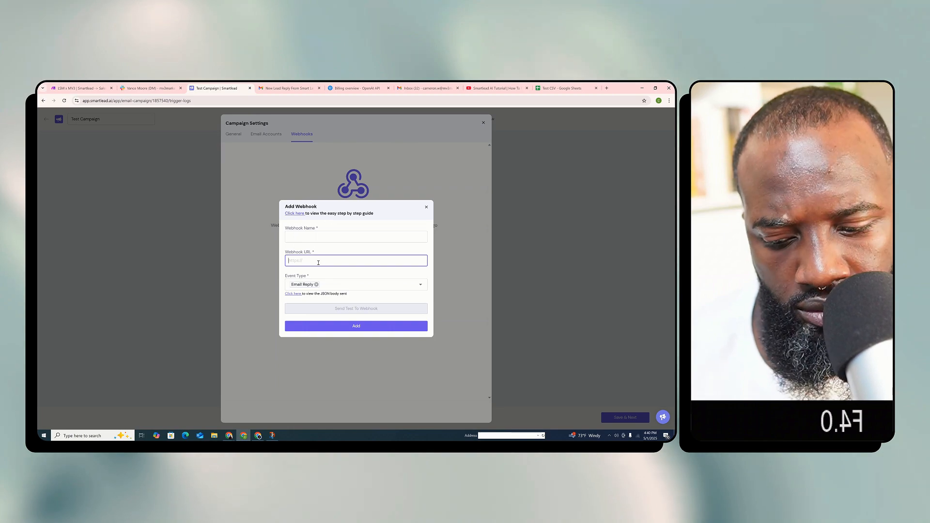
{"action": "left_click", "coordinate": [318, 238]}
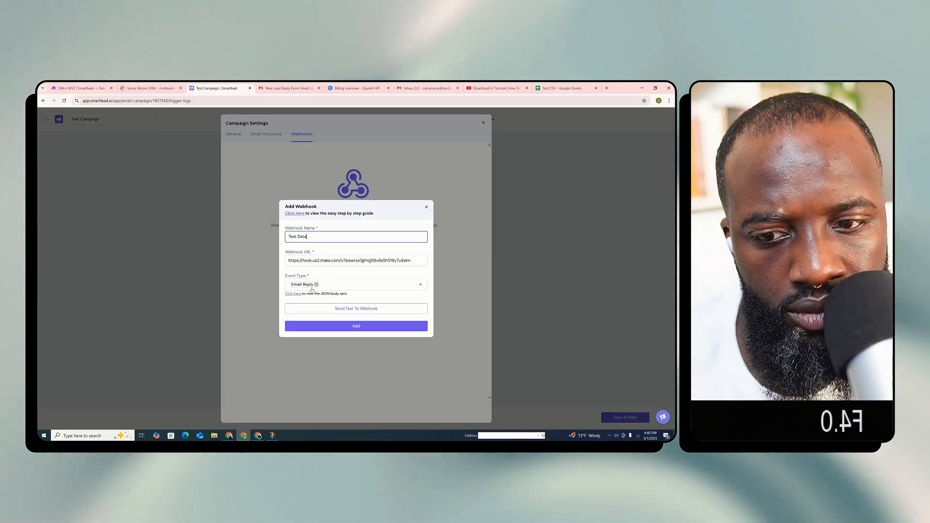
Run the Make.com scenario once and send Smartlead's Email Reply test event to its webhook
{"action": "left_click", "coordinate": [359, 314]}
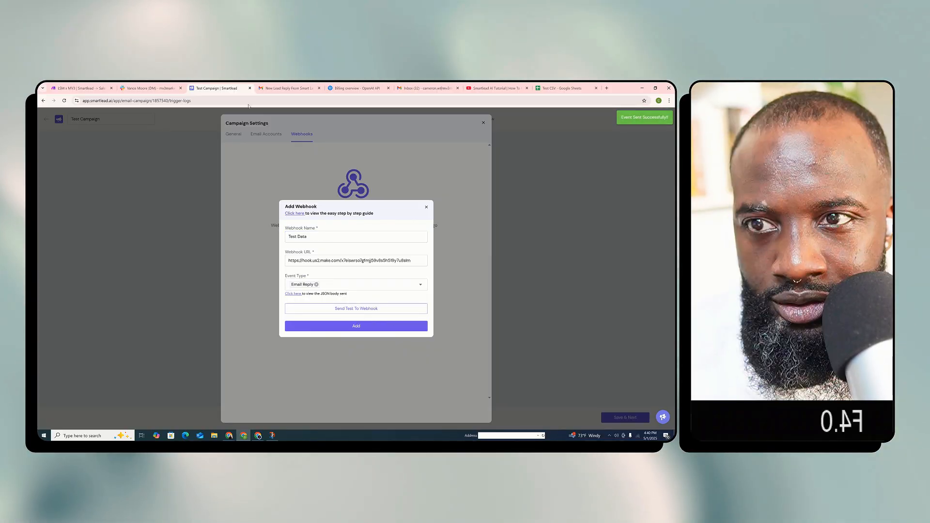
{"action": "left_click", "coordinate": [78, 89]}
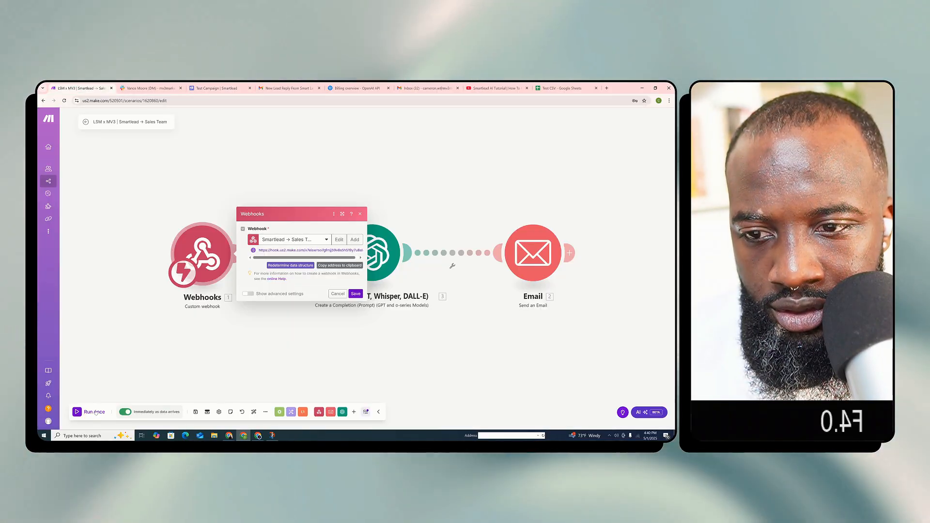
{"action": "left_click", "coordinate": [94, 411]}
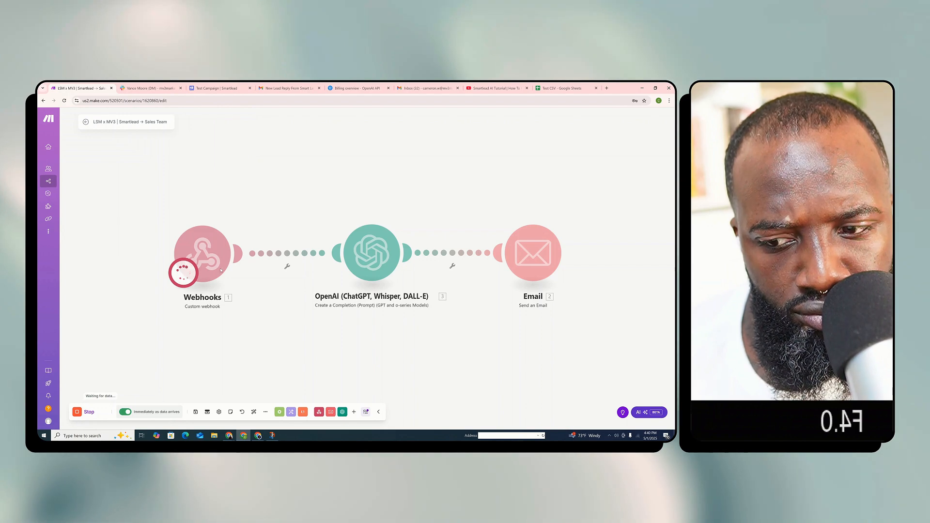
{"action": "left_click", "coordinate": [211, 84]}
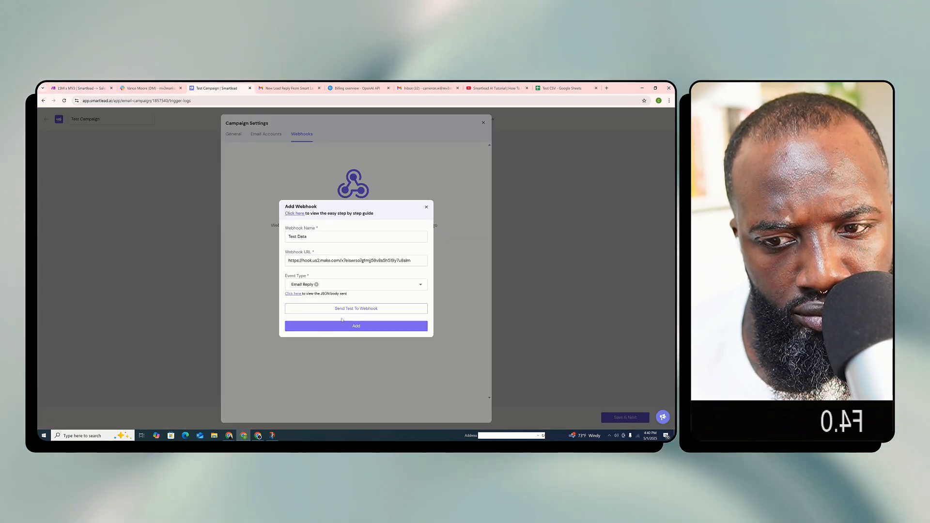
{"action": "left_click", "coordinate": [79, 88]}
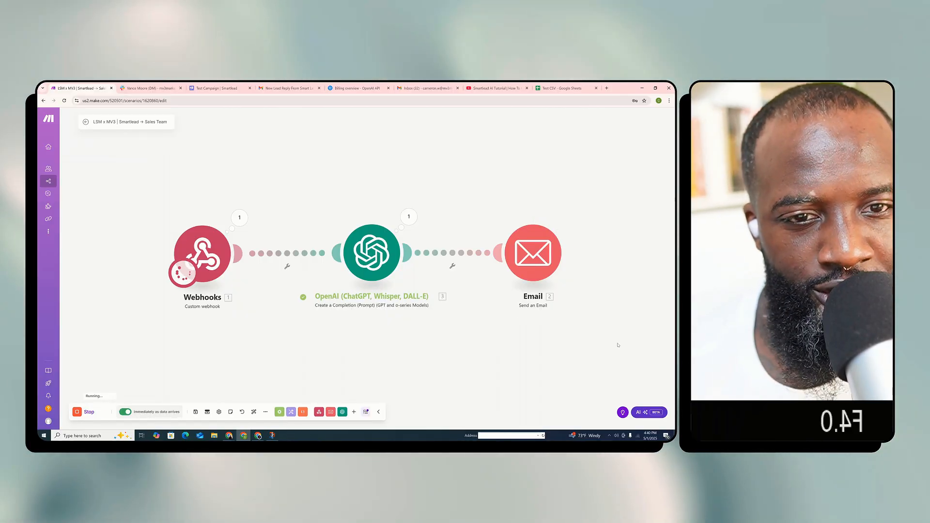
Inspect the OpenAI module's output and expand its result to check the category assigned to the test reply
{"action": "left_click", "coordinate": [410, 220]}
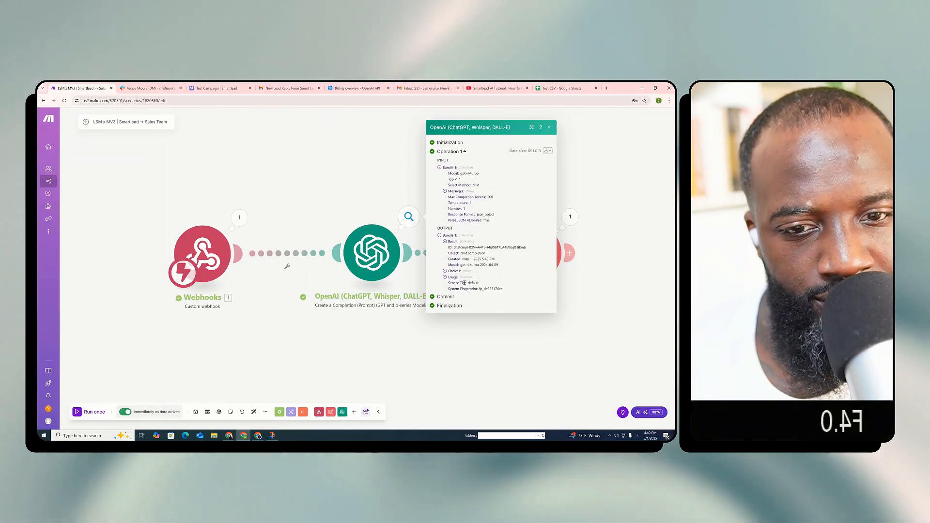
{"action": "left_click", "coordinate": [456, 241]}
{"action": "left_click_drag", "start_coordinate": [470, 245], "coordinate": [493, 244]}
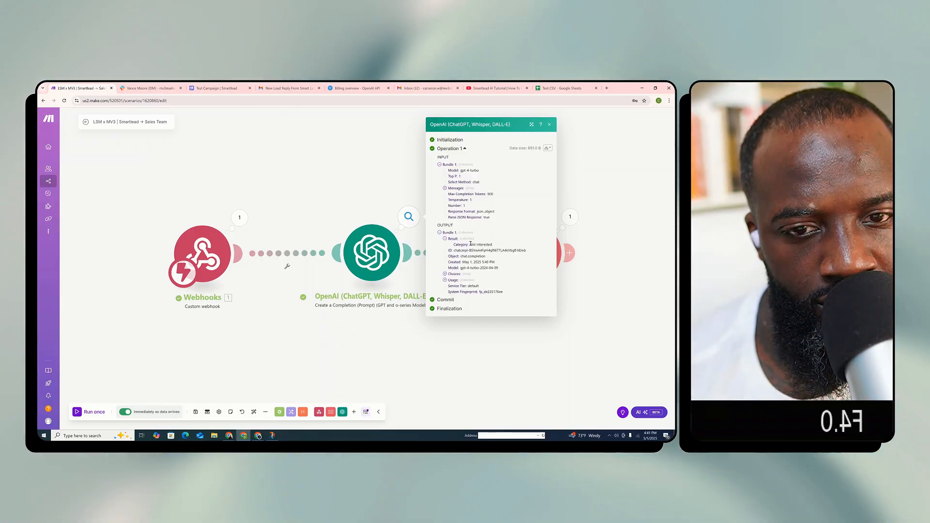
{"action": "left_click", "coordinate": [599, 256]}
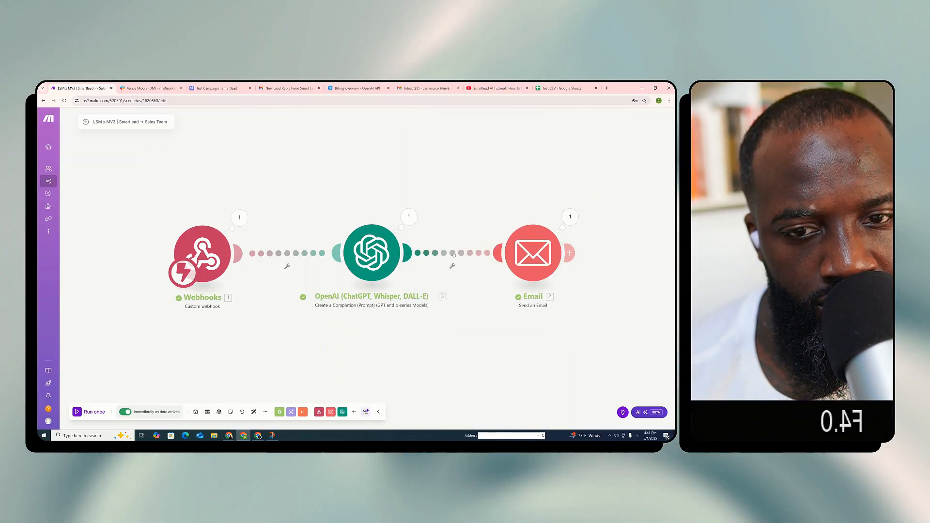
Set up a filter between the OpenAI and Email modules labelled Interested or Wants More Information
{"action": "left_click", "coordinate": [439, 253]}
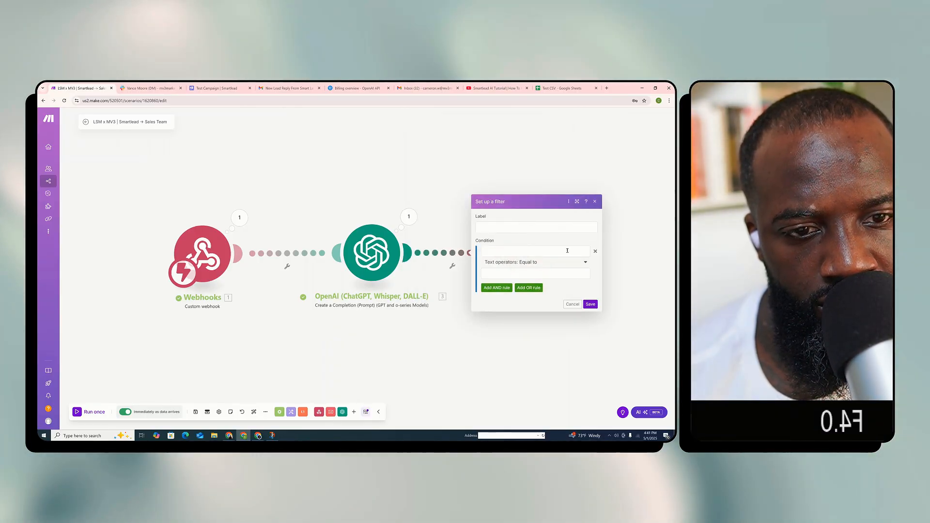
{"action": "left_click", "coordinate": [507, 226]}
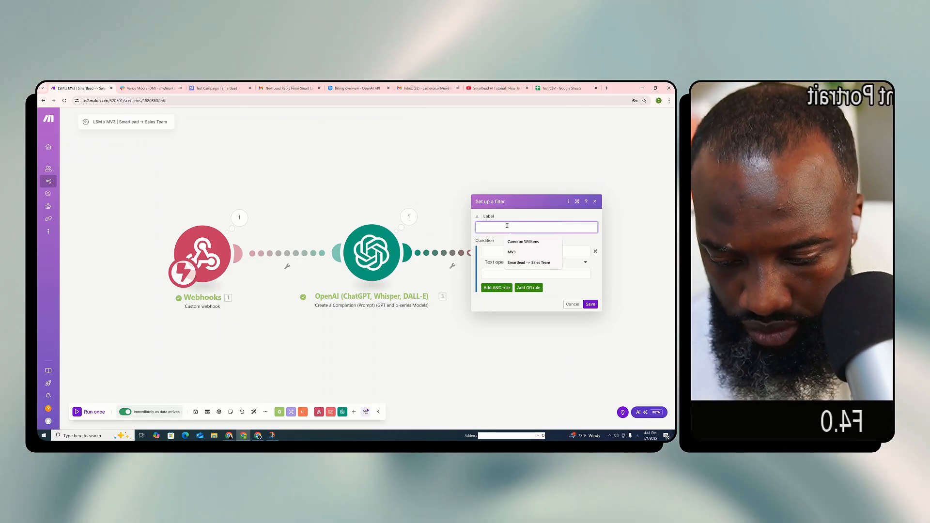
{"action": "type", "text": "Intere"}
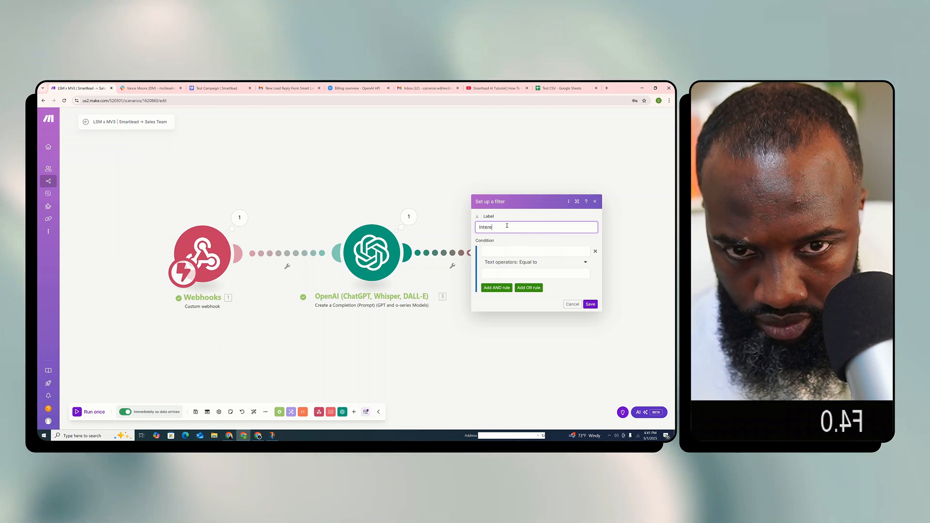
{"action": "key", "text": "BackSpace"}
{"action": "key", "text": "BackSpace"}
{"action": "key", "text": "BackSpace"}
{"action": "key", "text": "BackSpace"}
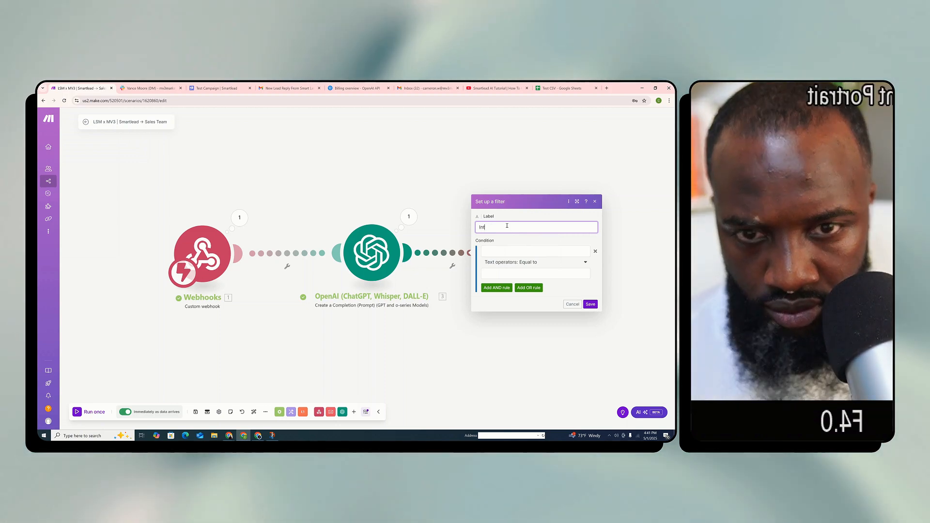
{"action": "type", "text": "terested or"}
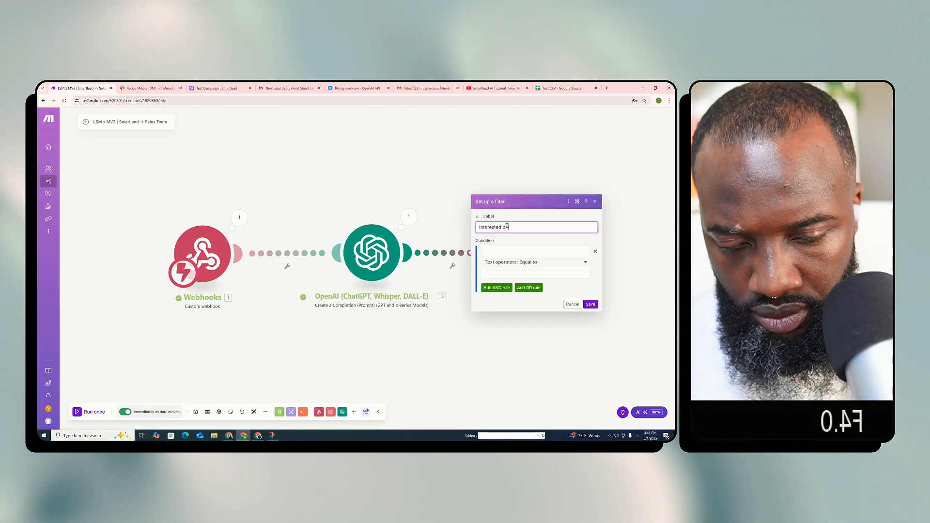
{"action": "type", "text": " Wants More Information"}
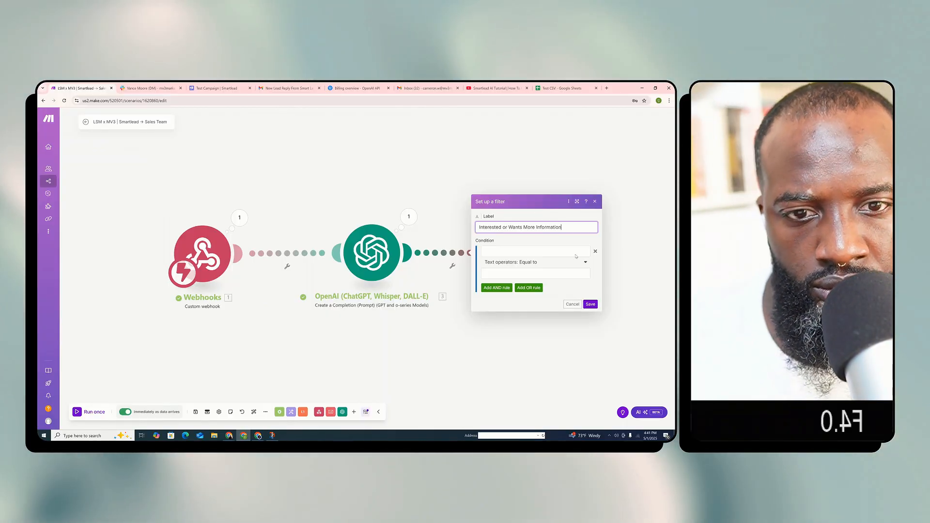
Set the filter condition so the OpenAI result's Category is equal to Interested, case insensitive
{"action": "left_click", "coordinate": [550, 252]}
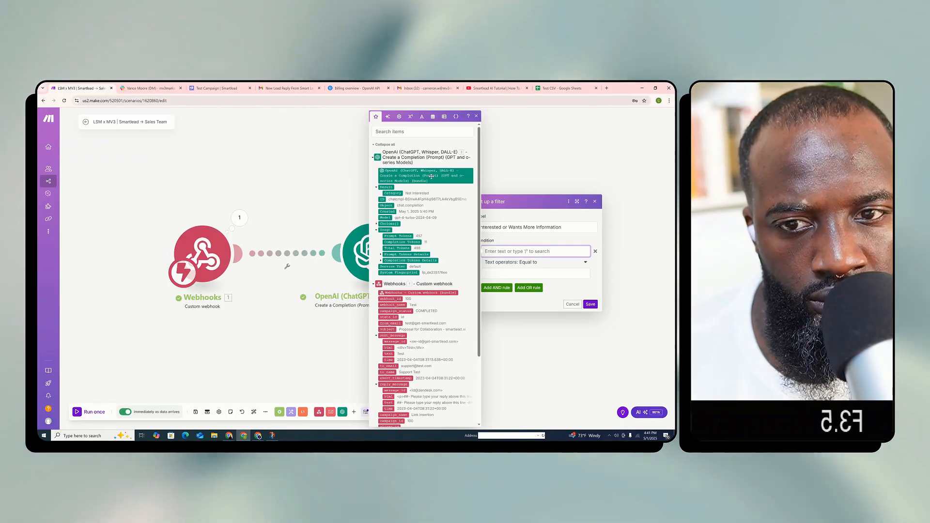
{"action": "left_click", "coordinate": [377, 223]}
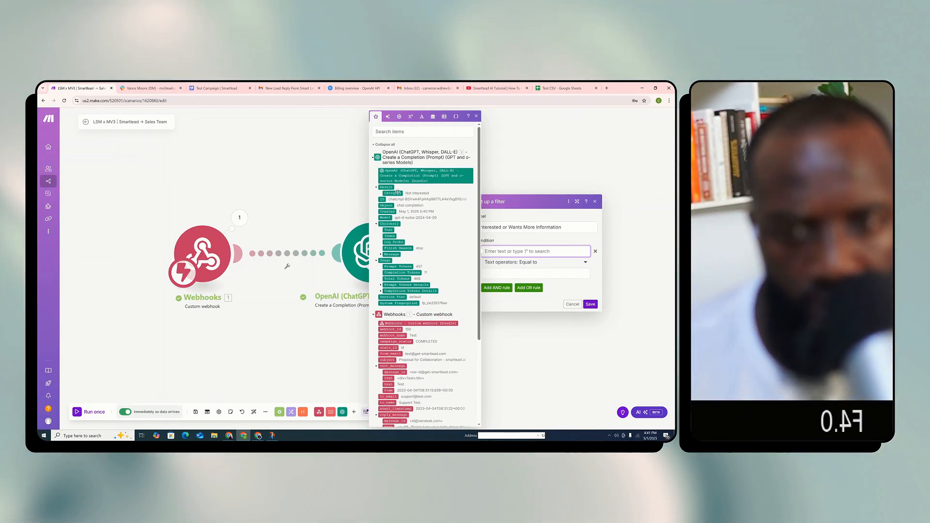
{"action": "left_click", "coordinate": [544, 272]}
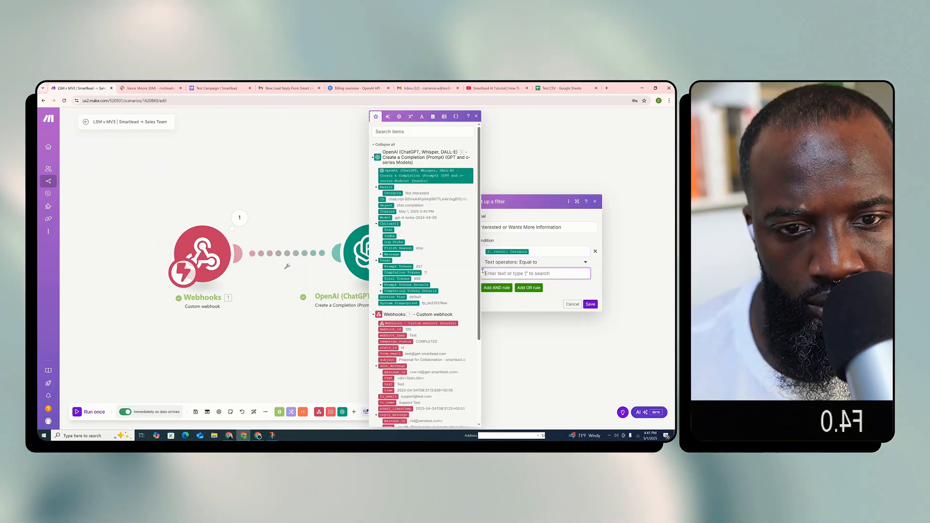
{"action": "type", "text": "Interested"}
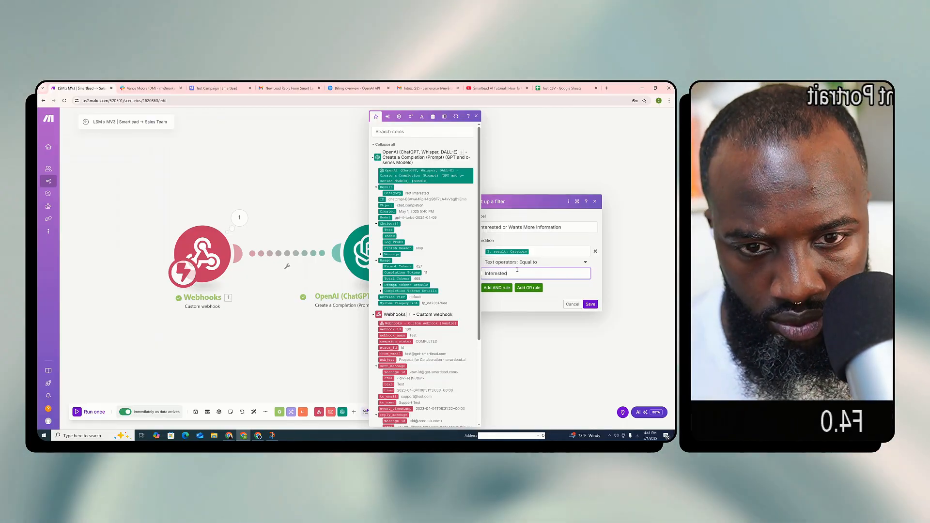
{"action": "left_click", "coordinate": [570, 264]}
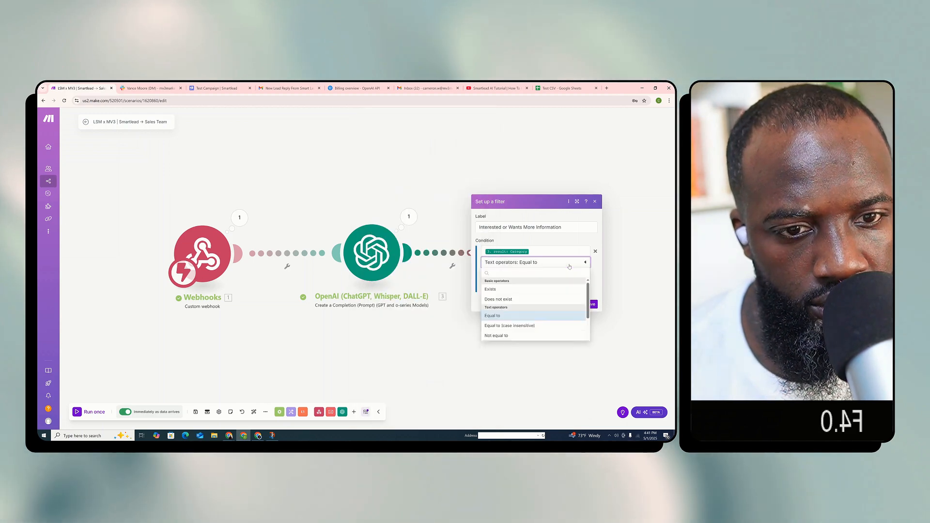
{"action": "left_click", "coordinate": [550, 325]}
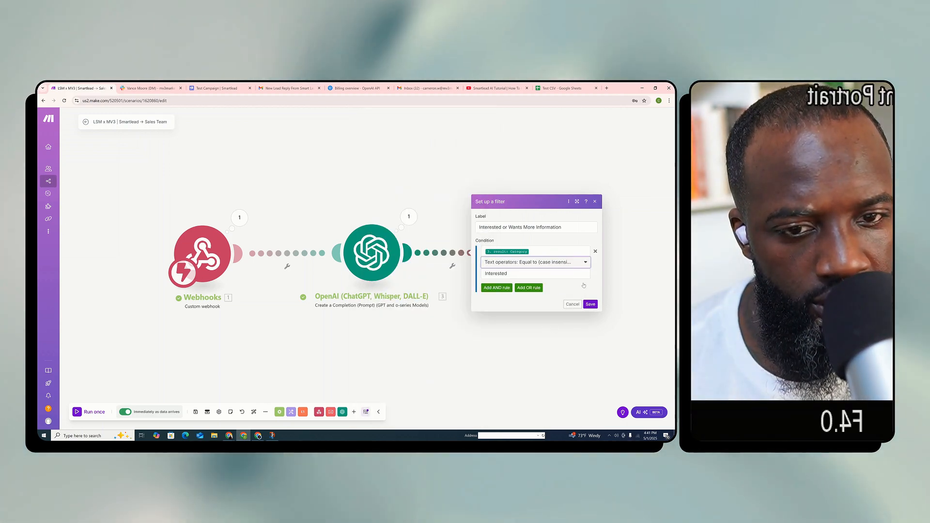
Add an OR rule on the OpenAI result's Category using case-insensitive Equal to with no comparison value, and save the filter
{"action": "left_click", "coordinate": [529, 288]}
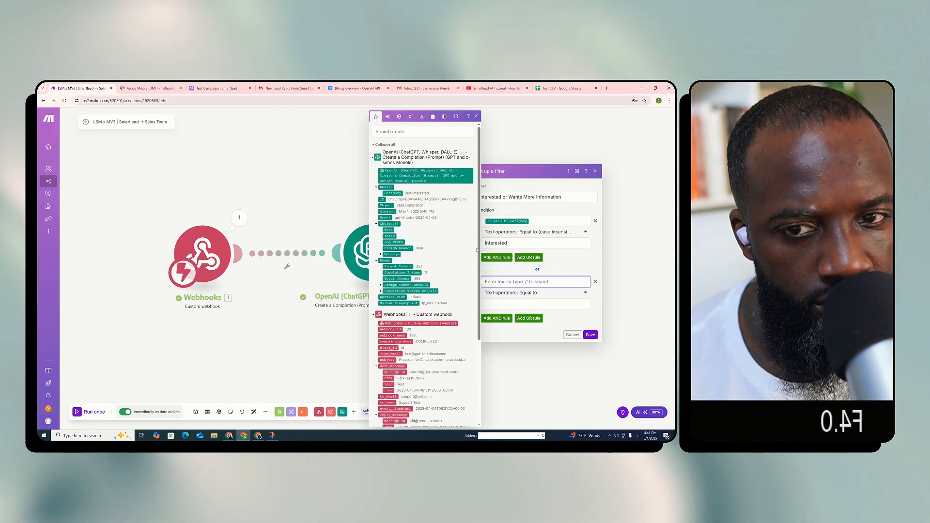
{"action": "left_click", "coordinate": [392, 194]}
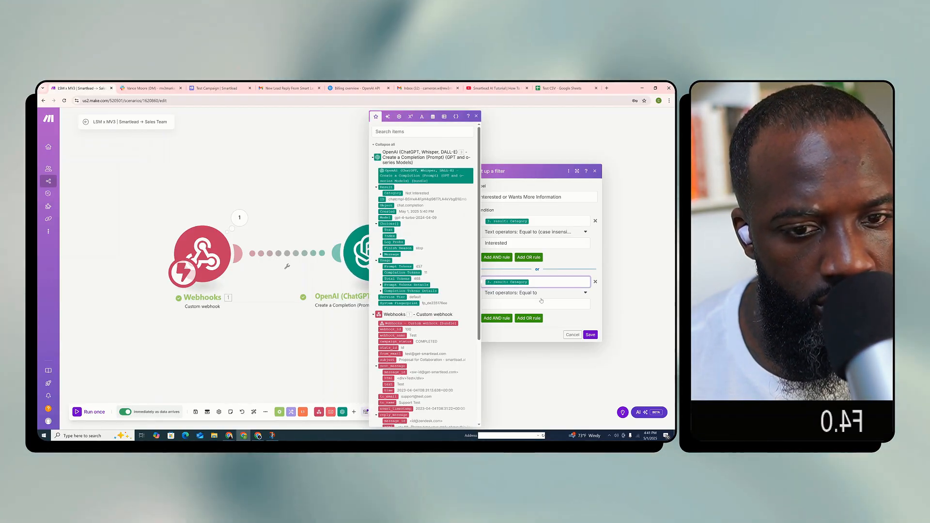
{"action": "left_click", "coordinate": [533, 293]}
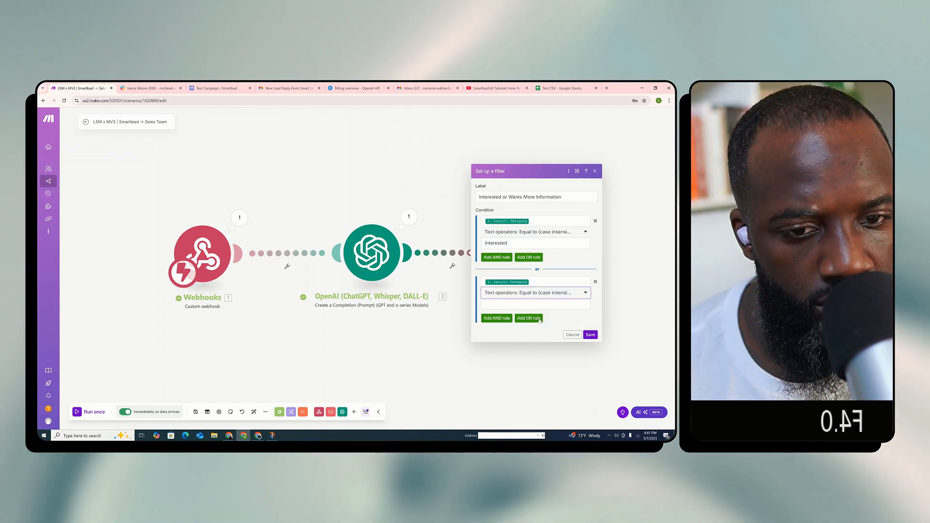
{"action": "left_click", "coordinate": [538, 305]}
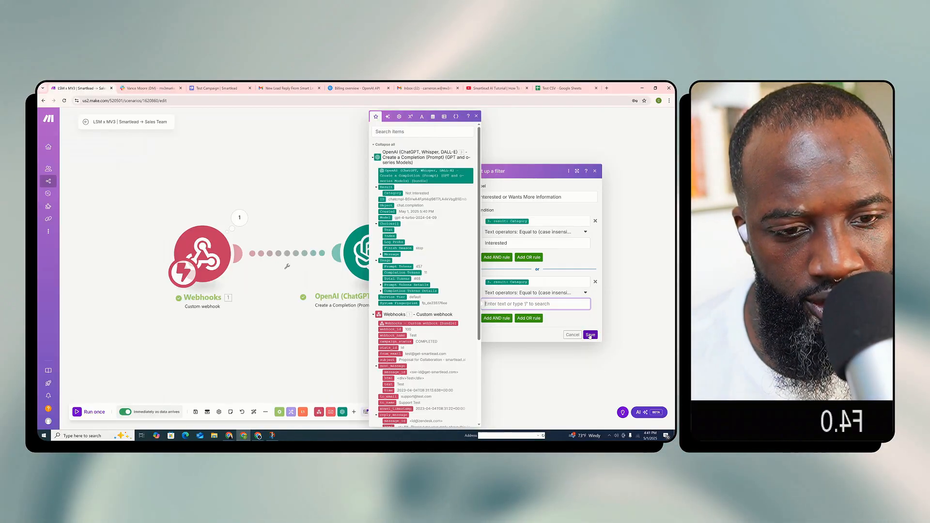
{"action": "left_click", "coordinate": [590, 335]}
Copy the category name Wants More Information from the user message in the OpenAI module
{"action": "left_click", "coordinate": [372, 257]}
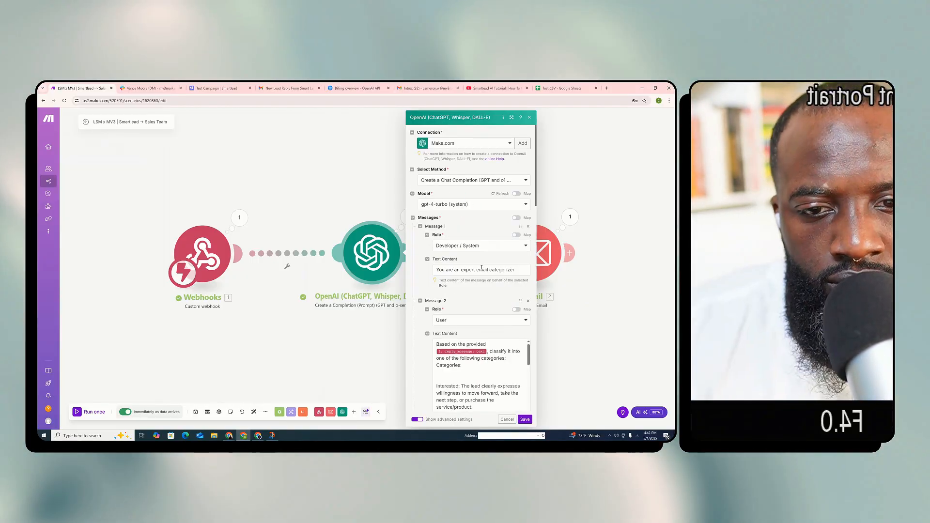
{"action": "scroll", "coordinate": [472, 327], "scroll_direction": "down", "scroll_amount": 10}
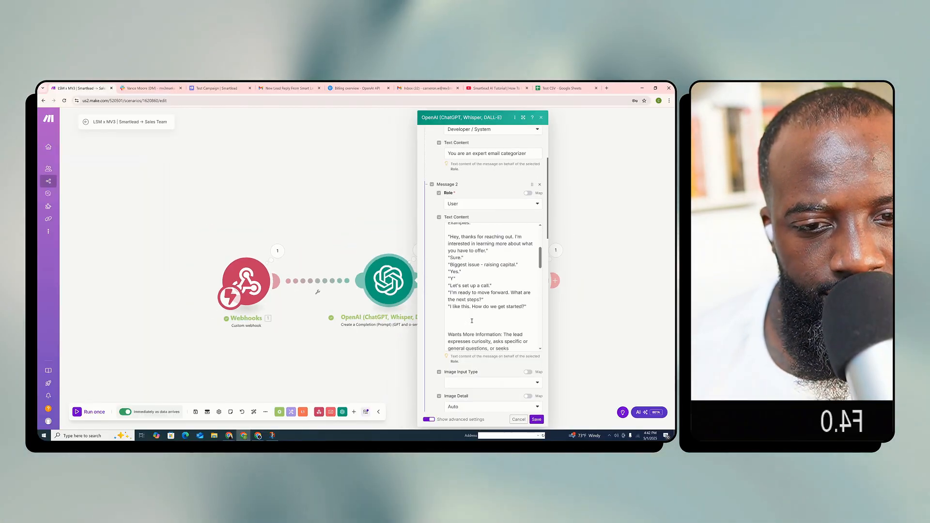
{"action": "scroll", "coordinate": [471, 327], "scroll_direction": "down", "scroll_amount": 5}
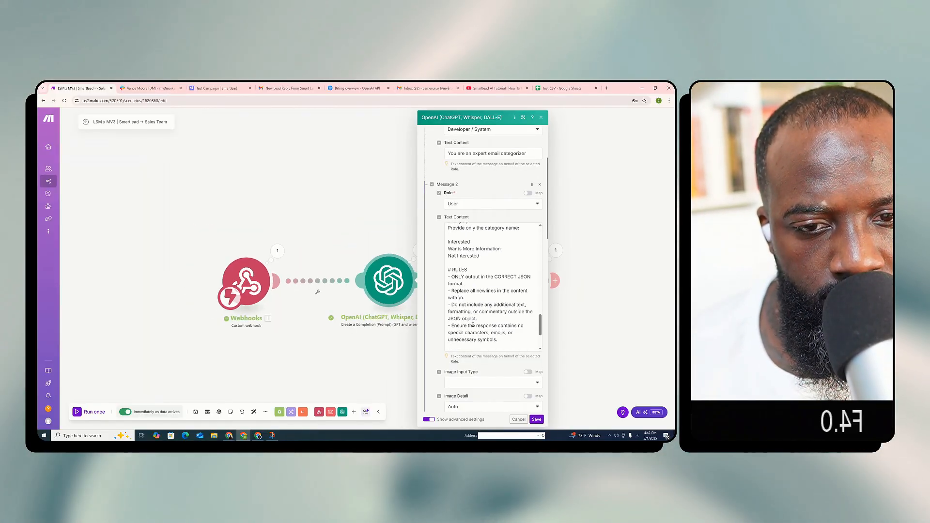
{"action": "double_click", "coordinate": [476, 249]}
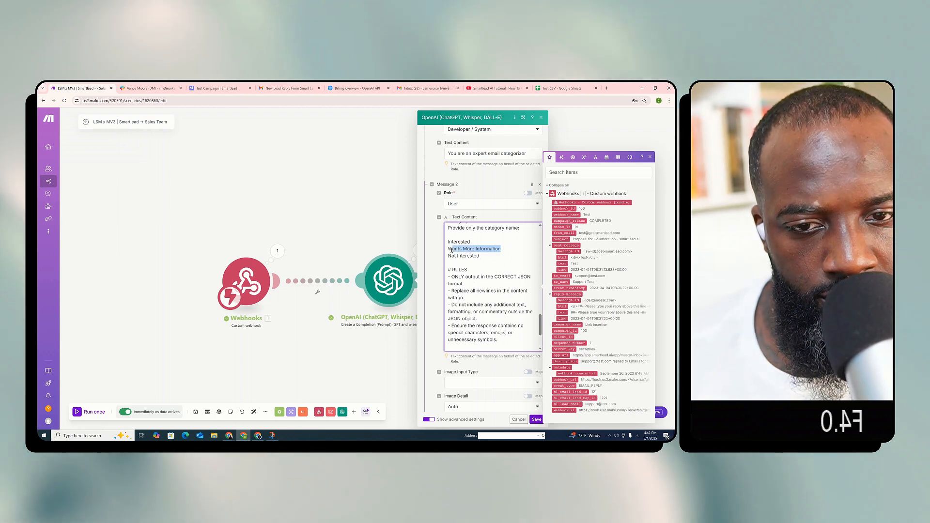
{"action": "left_click", "coordinate": [417, 318]}
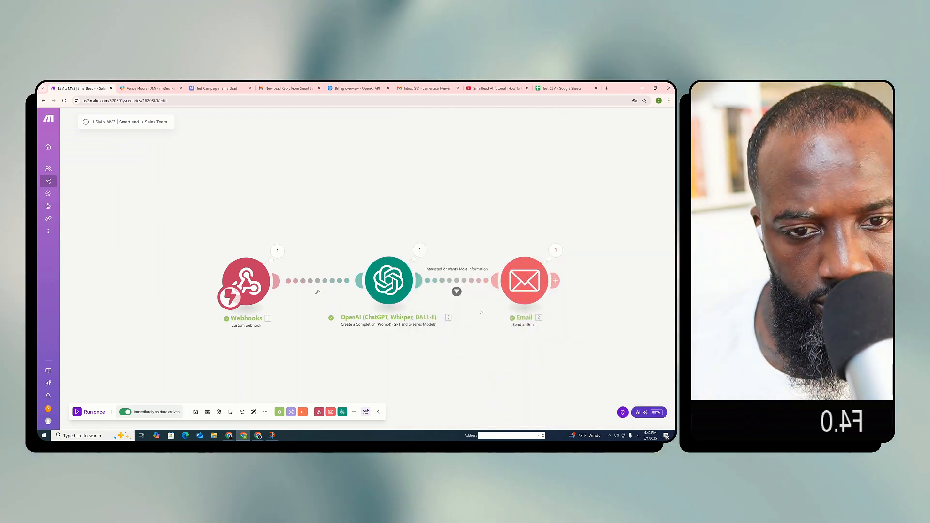
Set the OR rule's comparison value to Wants More Information in the filter before the Email module, and save it
{"action": "left_click", "coordinate": [466, 286]}
{"action": "left_click", "coordinate": [527, 332]}
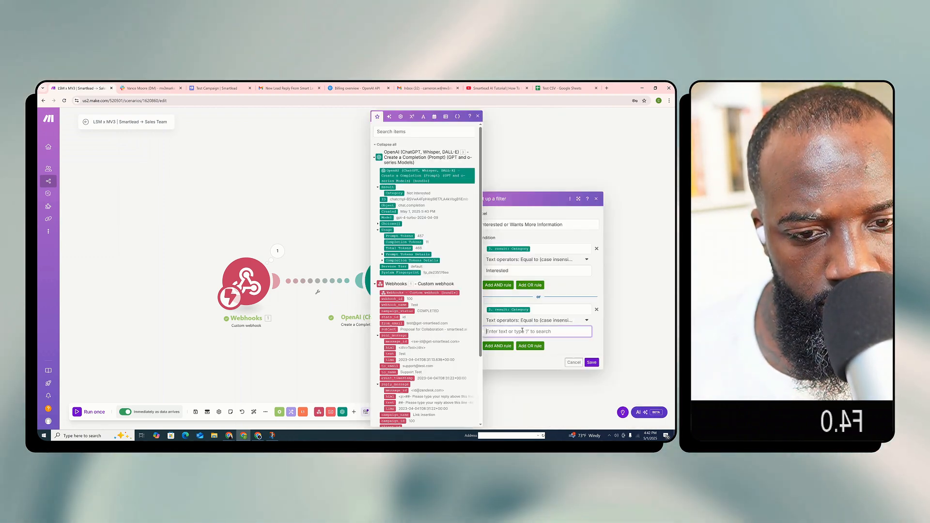
{"action": "type", "text": "Wants More Information"}
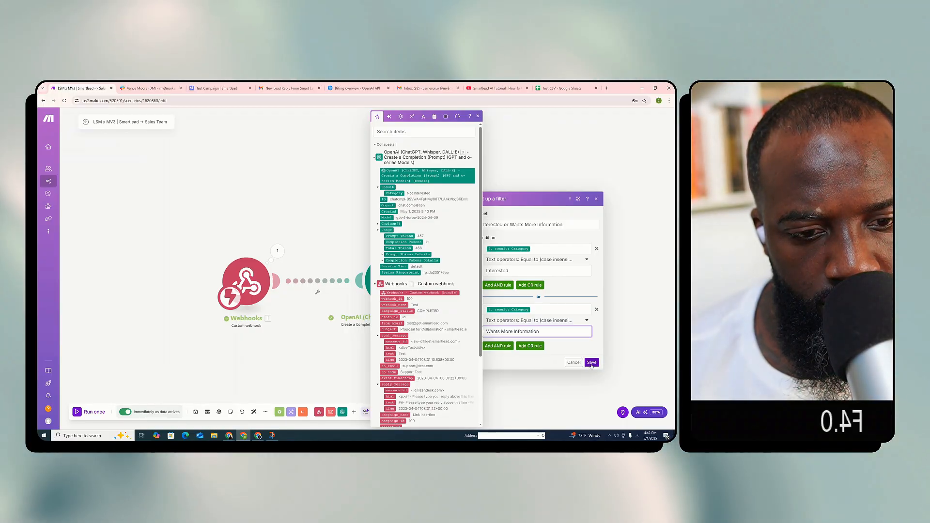
{"action": "left_click", "coordinate": [592, 363]}
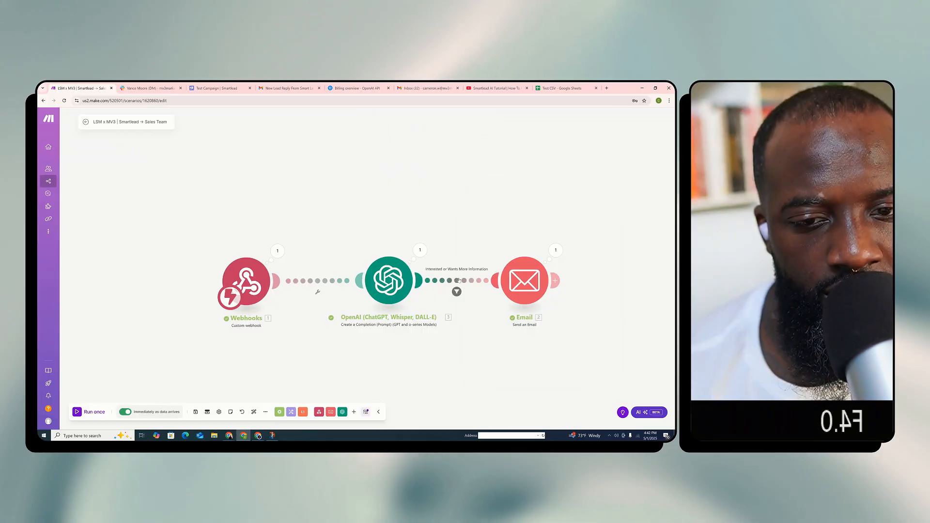
{"action": "left_click", "coordinate": [458, 281]}
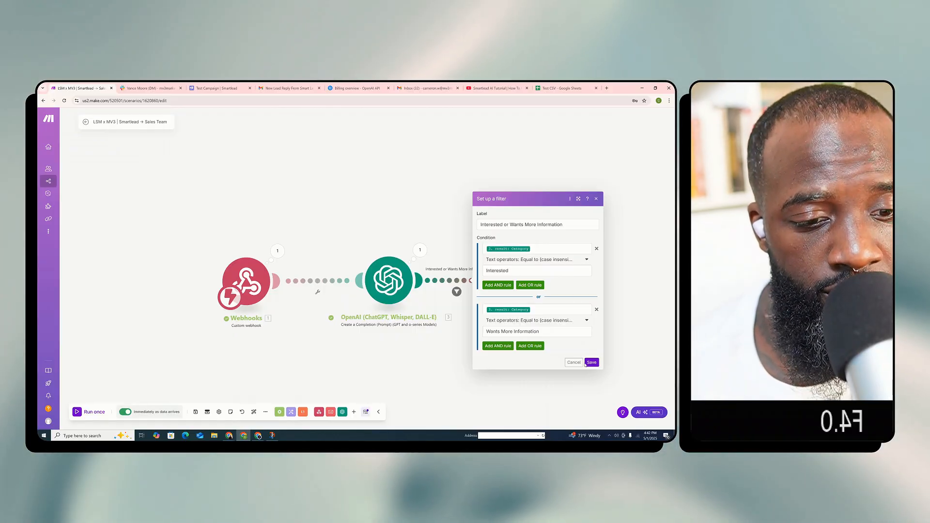
{"action": "left_click", "coordinate": [588, 364]}
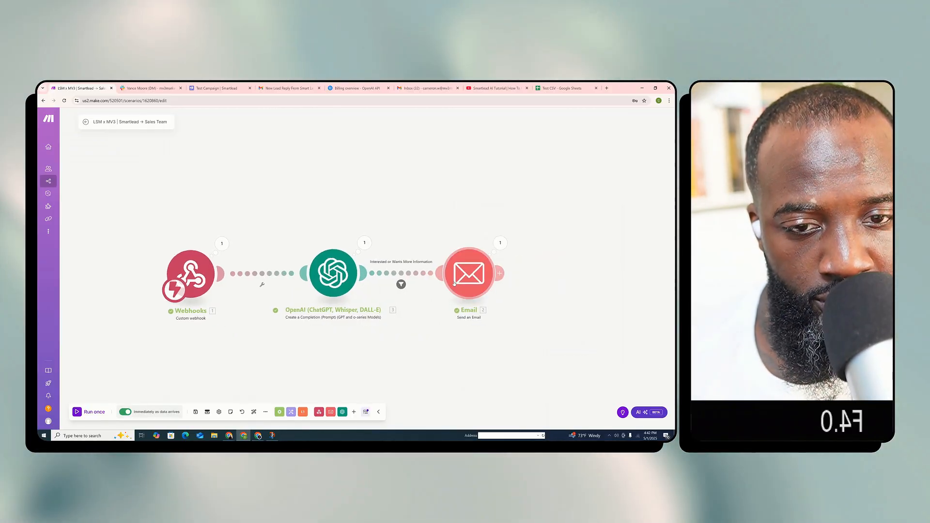
Copy the Campaign Name line with its mapped variable to just before "Smart Lead Campaign" in the Email module's content
{"action": "left_click", "coordinate": [455, 283]}
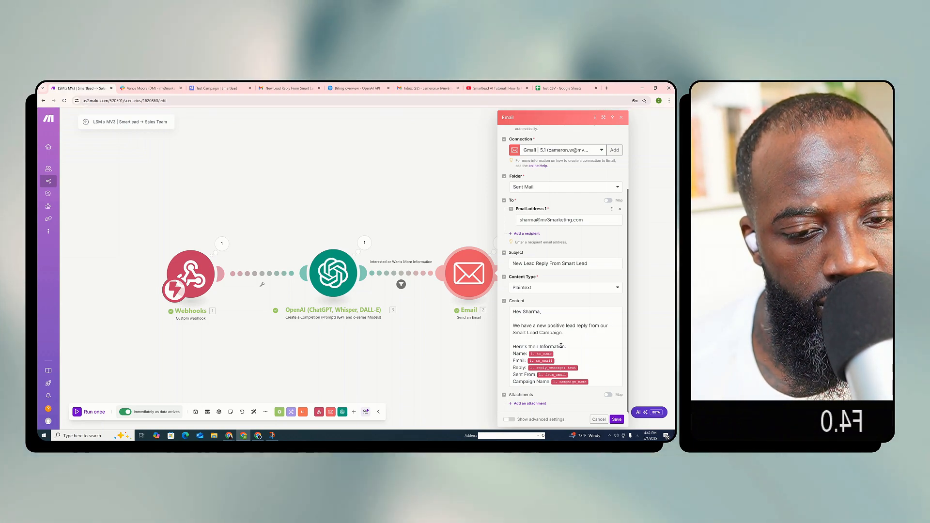
{"action": "left_click", "coordinate": [513, 381]}
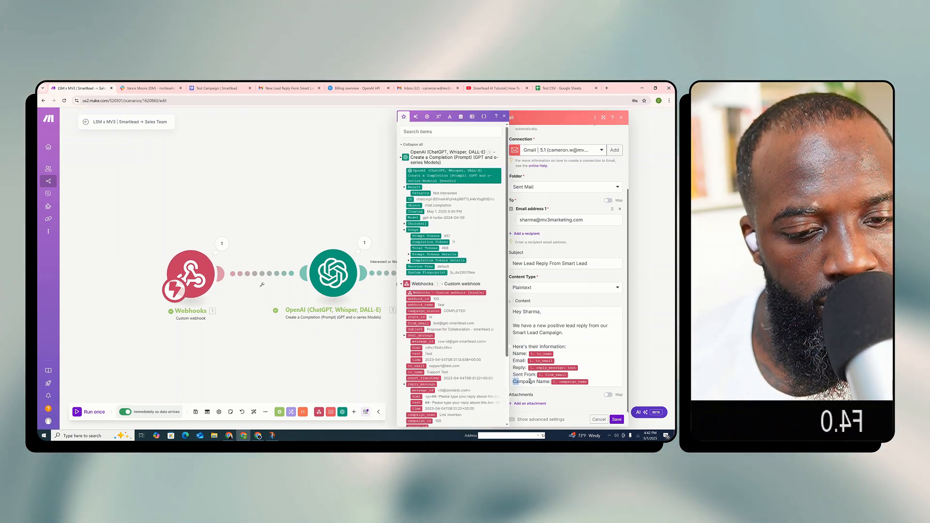
{"action": "left_click_drag", "start_coordinate": [513, 381], "coordinate": [592, 382]}
{"action": "key", "text": "ctrl+c"}
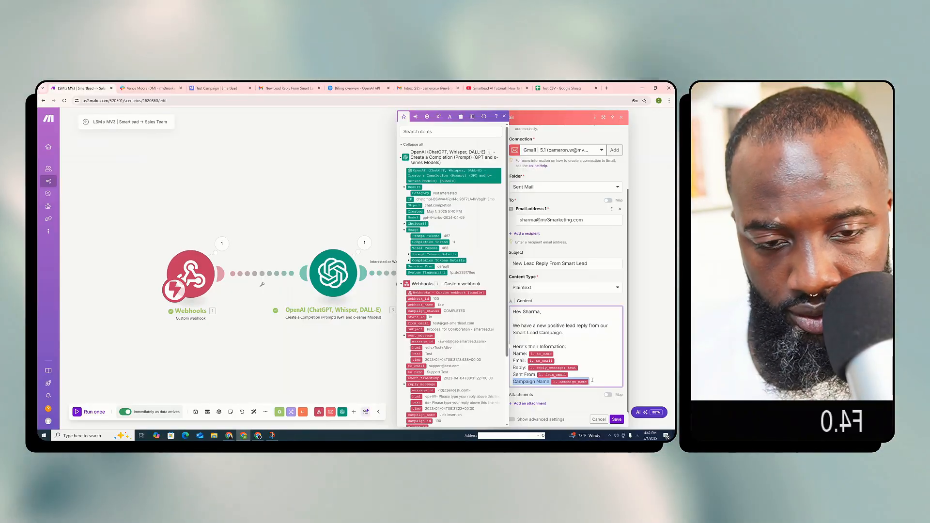
{"action": "left_click", "coordinate": [513, 332]}
{"action": "key", "text": "ctrl+v"}
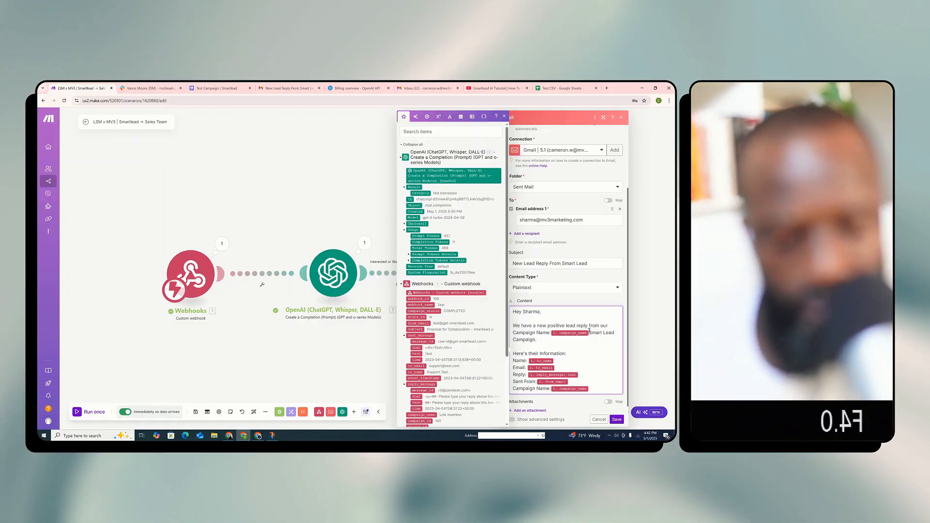
Remove "our" and "Smart Lead Campaign." from the email's opening so it reads "We have a new positive lead reply from:" above the campaign name
{"action": "key", "text": "Return"}
{"action": "key", "text": "Return"}
{"action": "left_click_drag", "start_coordinate": [563, 347], "coordinate": [504, 350]}
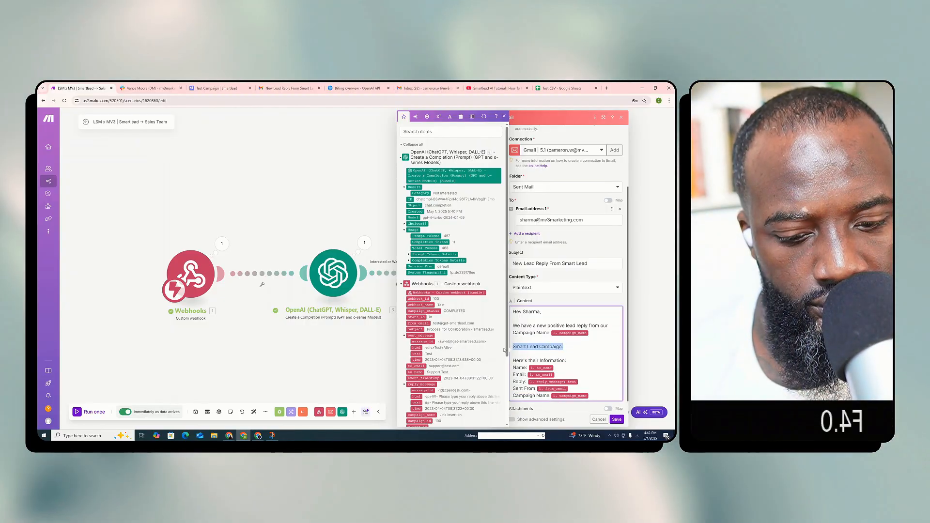
{"action": "left_click_drag", "start_coordinate": [606, 325], "coordinate": [601, 328]}
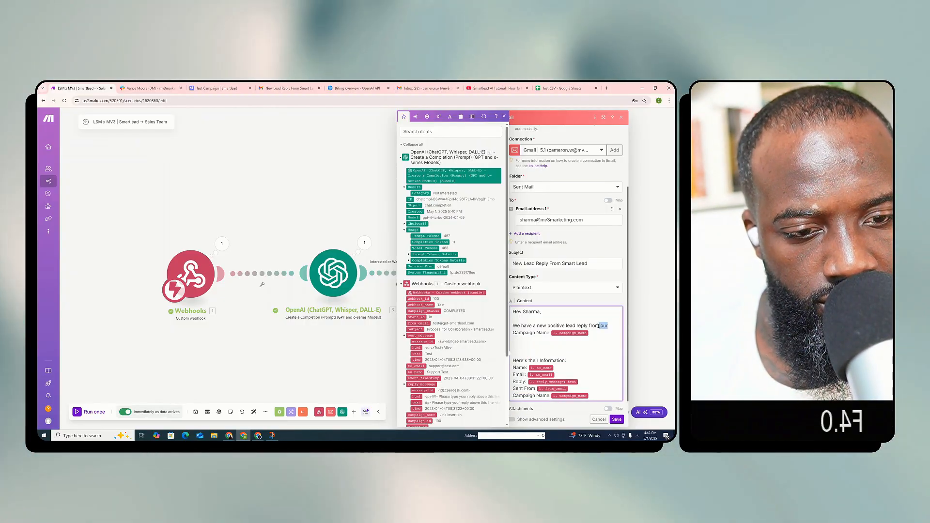
{"action": "key", "text": "BackSpace"}
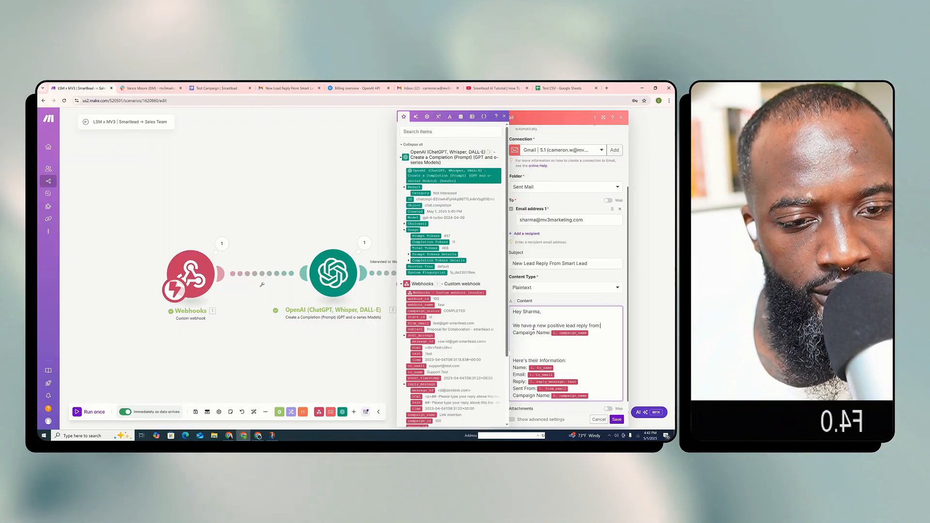
{"action": "mouse_move", "coordinate": [234, 438]}
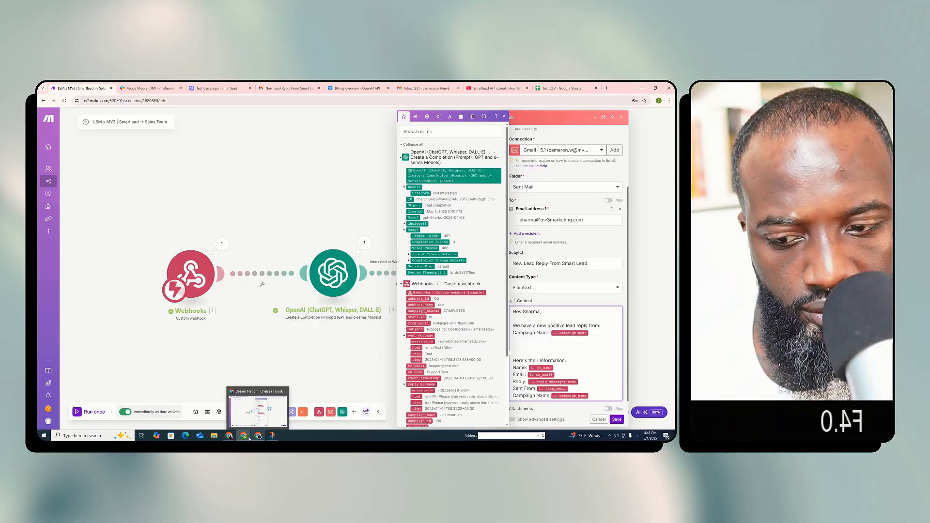
{"action": "left_click", "coordinate": [247, 437]}
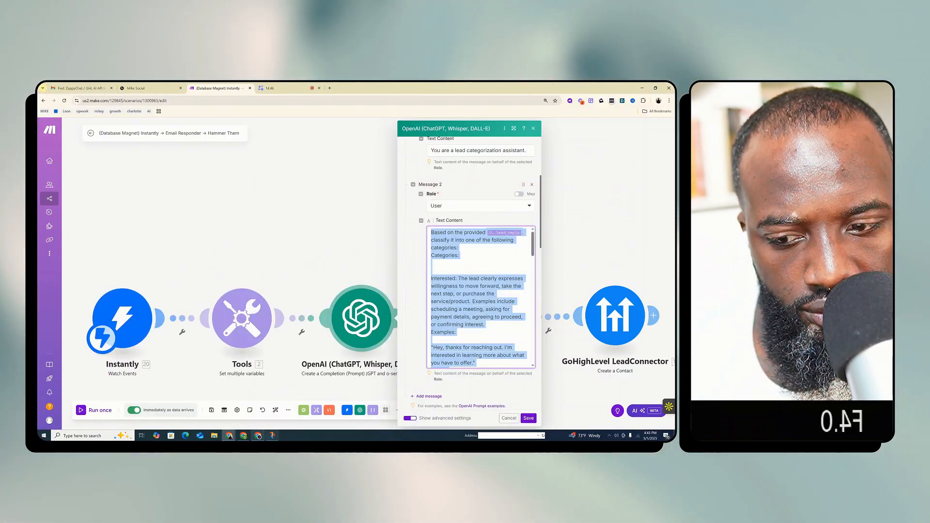
{"action": "left_click", "coordinate": [247, 437]}
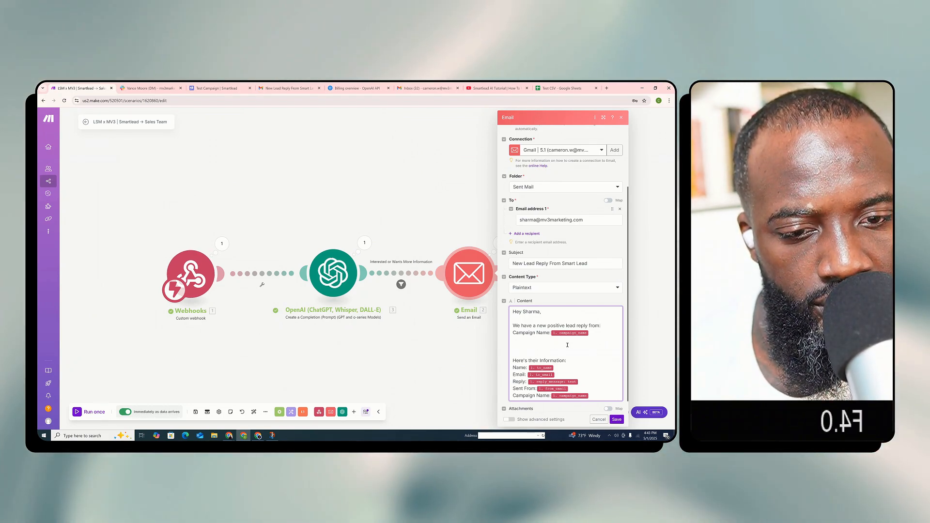
Delete one blank line above "Here's their information:" in the email content
{"action": "scroll", "coordinate": [568, 345], "scroll_direction": "down", "scroll_amount": 1}
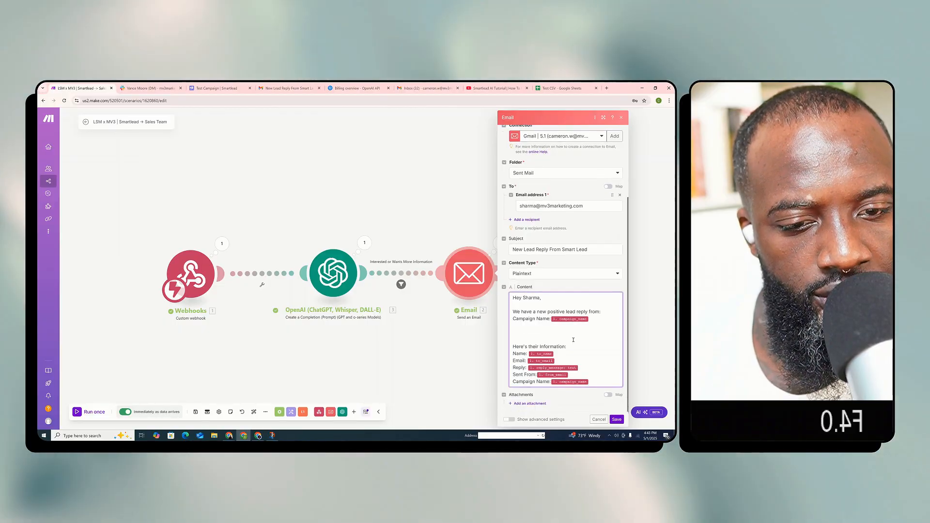
{"action": "left_click", "coordinate": [515, 346]}
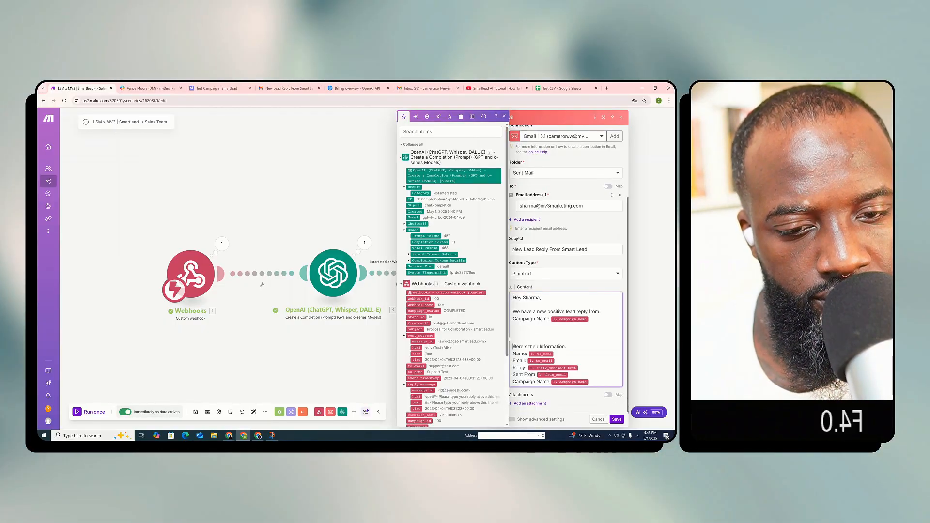
{"action": "key", "text": "BackSpace"}
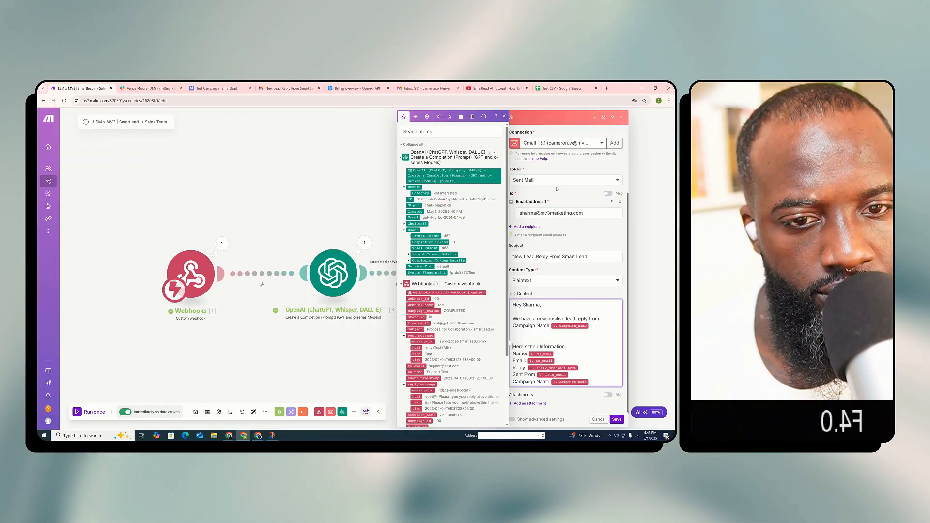
Add a second recipient to the Email module, enter that contact's email address, and save the module
{"action": "left_click", "coordinate": [522, 227]}
{"action": "left_click", "coordinate": [544, 236]}
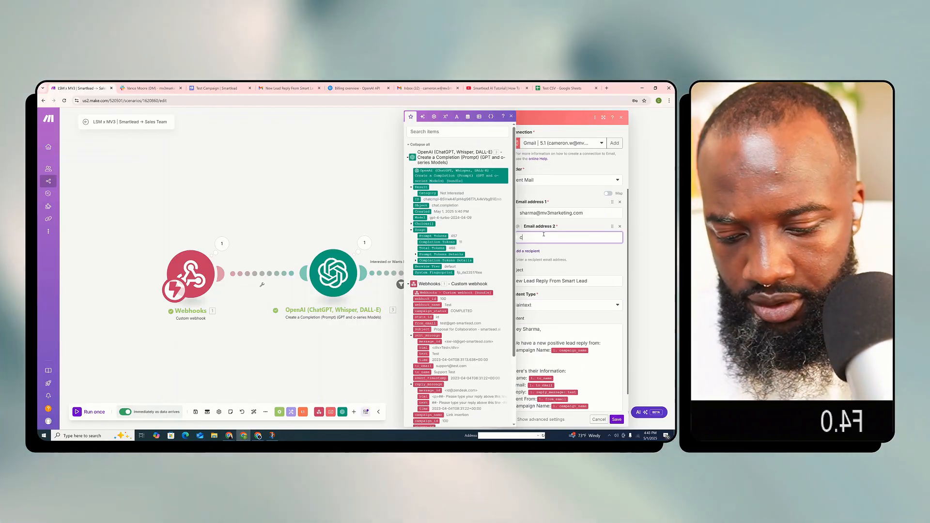
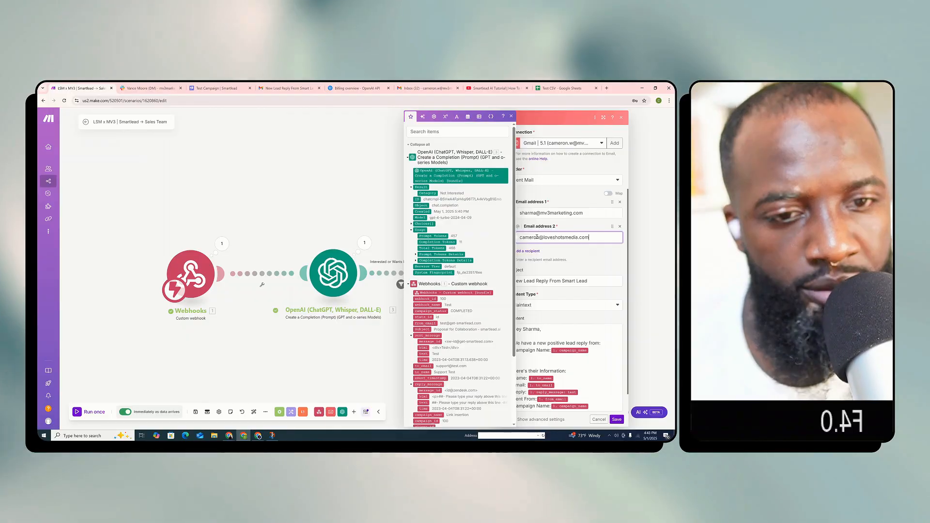
{"action": "left_click", "coordinate": [619, 420]}
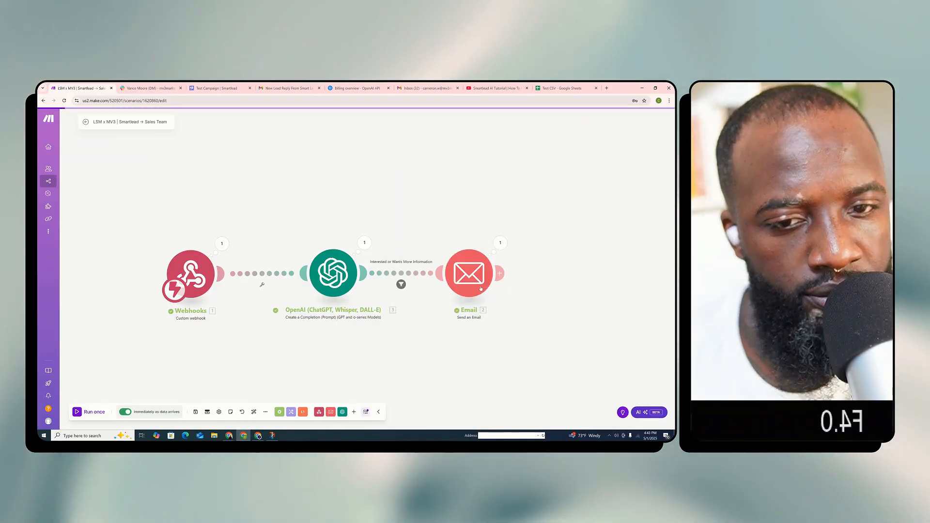
Delete the duplicate Campaign Name line at the end of the Email module's content and save the module
{"action": "left_click", "coordinate": [474, 277]}
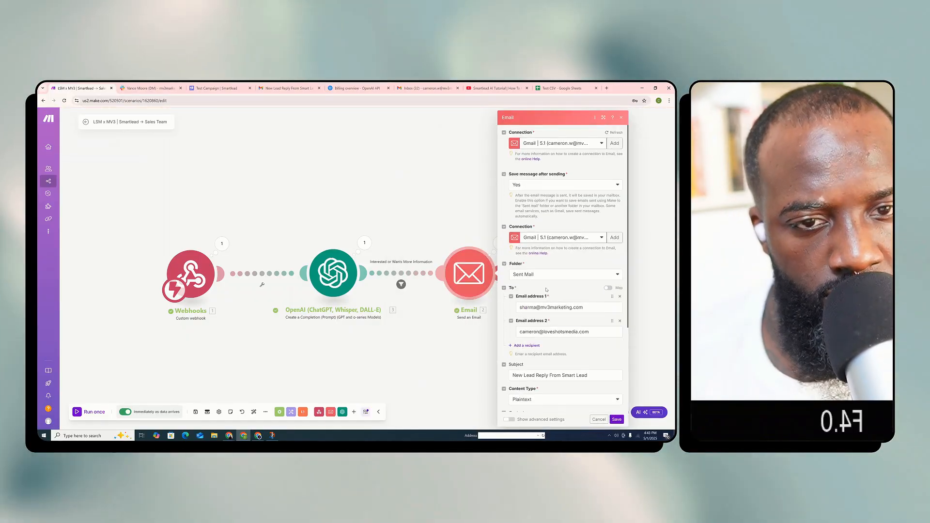
{"action": "scroll", "coordinate": [598, 297], "scroll_direction": "down", "scroll_amount": 3}
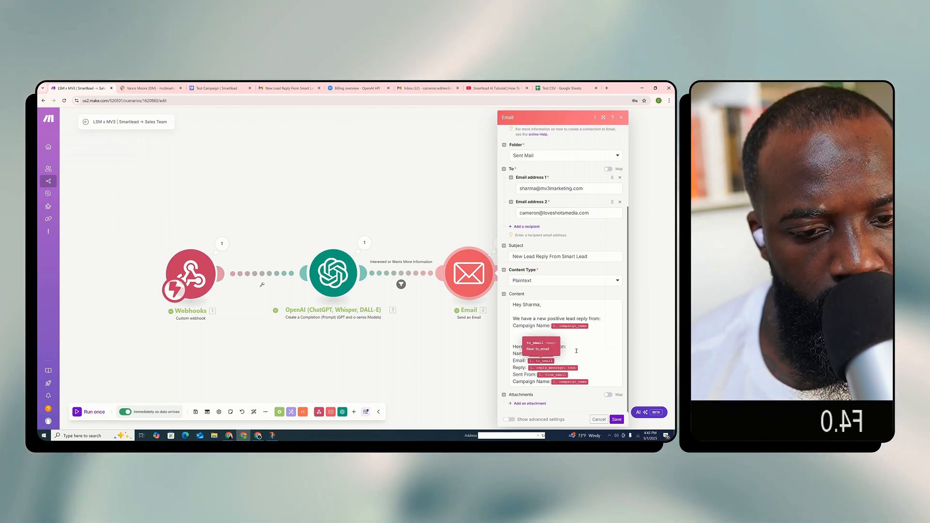
{"action": "left_click", "coordinate": [574, 351]}
{"action": "scroll", "coordinate": [484, 338], "scroll_direction": "down", "scroll_amount": 3}
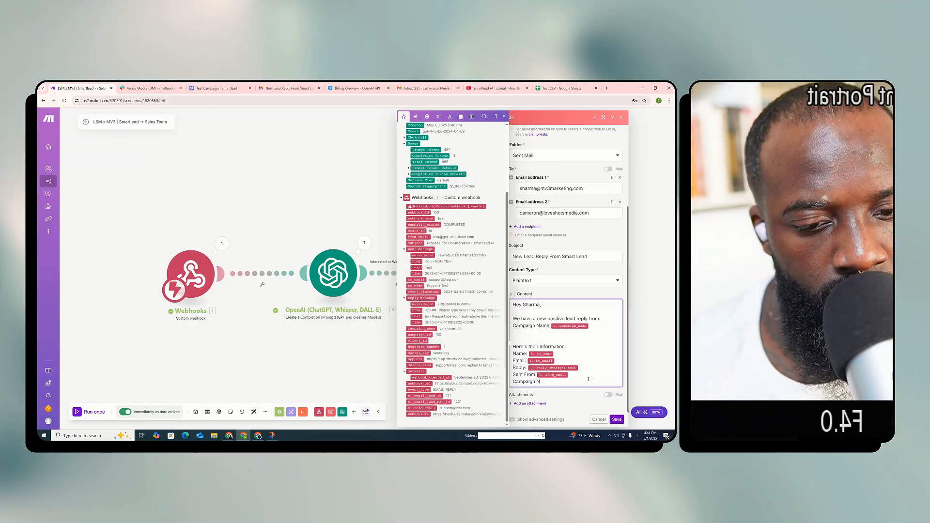
{"action": "key", "text": "BackSpace"}
{"action": "key", "text": "BackSpace"}
{"action": "key", "text": "BackSpace"}
{"action": "key", "text": "BackSpace"}
{"action": "key", "text": "BackSpace"}
{"action": "key", "text": "BackSpace"}
{"action": "key", "text": "BackSpace"}
{"action": "key", "text": "BackSpace"}
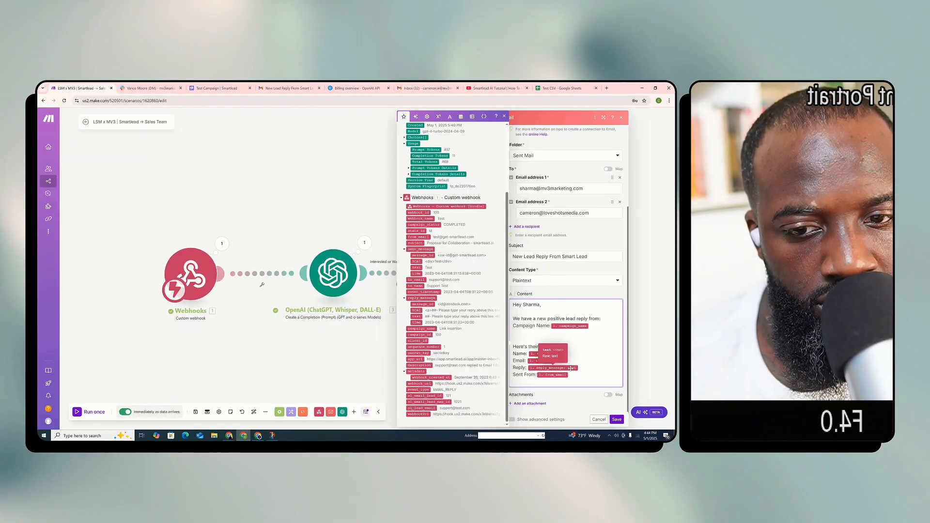
{"action": "left_click", "coordinate": [617, 419]}
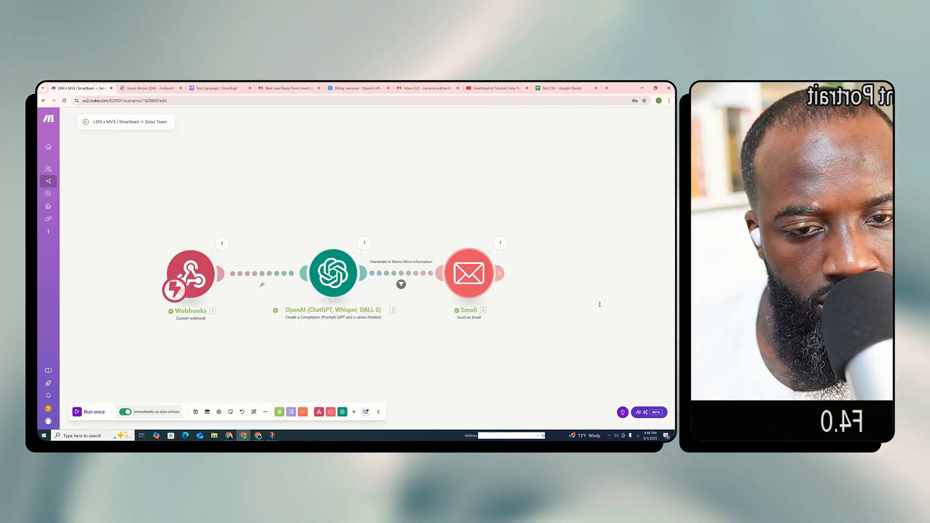
Run the scenario once, send a test to the webhook from Smartlead's Test Campaign, and return to the Make scenario
{"action": "left_click", "coordinate": [93, 412]}
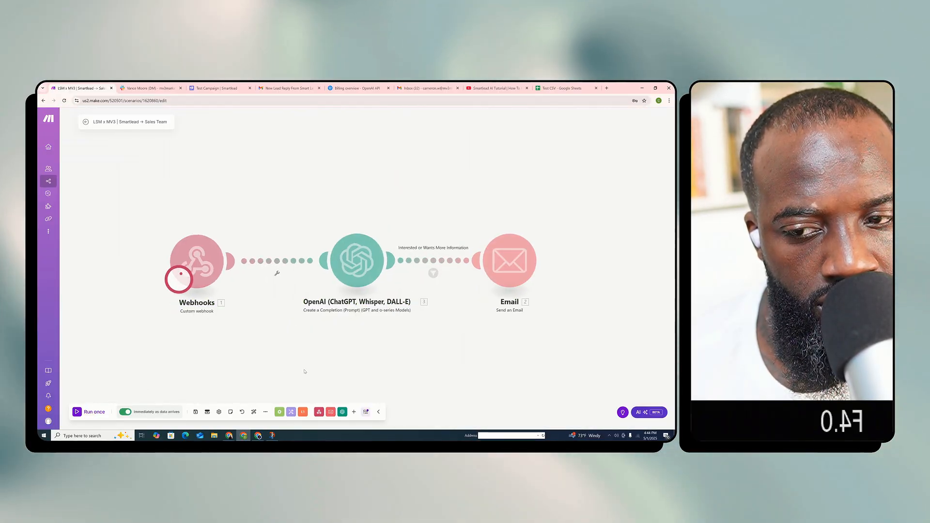
{"action": "left_click", "coordinate": [216, 86]}
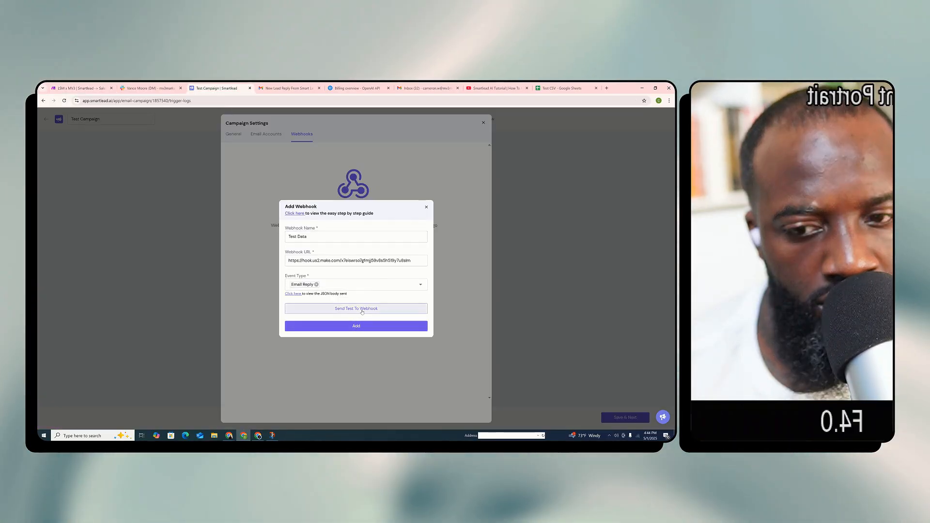
{"action": "left_click", "coordinate": [358, 306]}
{"action": "left_click", "coordinate": [79, 88]}
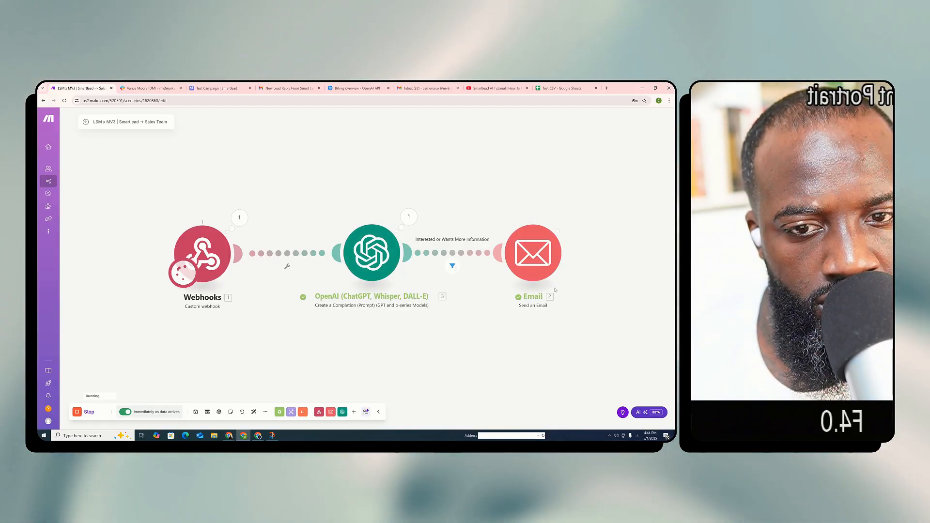
Inspect the OpenAI module's output for the test run, and open the received "New Lead Reply From Smart Lead" email in the other Gmail account
{"action": "left_click", "coordinate": [409, 217]}
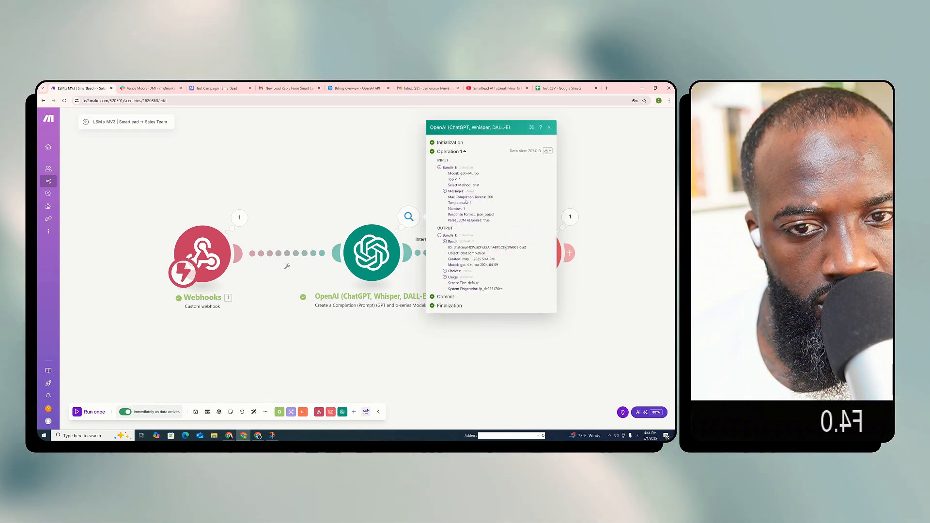
{"action": "left_click", "coordinate": [487, 242]}
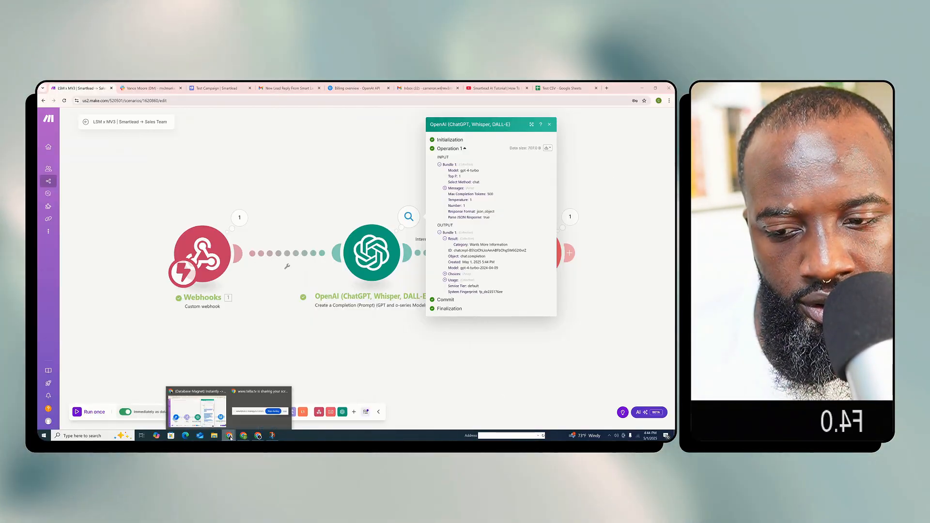
{"action": "left_click", "coordinate": [194, 409]}
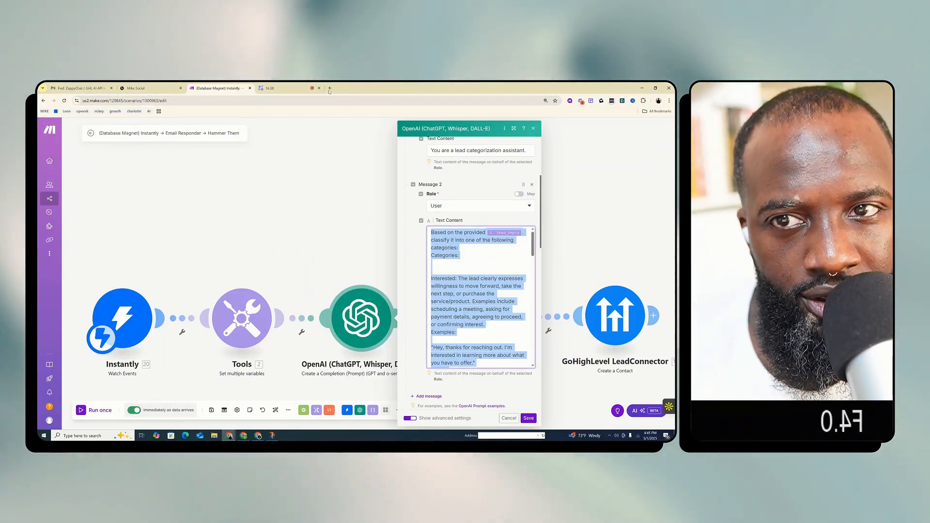
{"action": "left_click", "coordinate": [330, 88]}
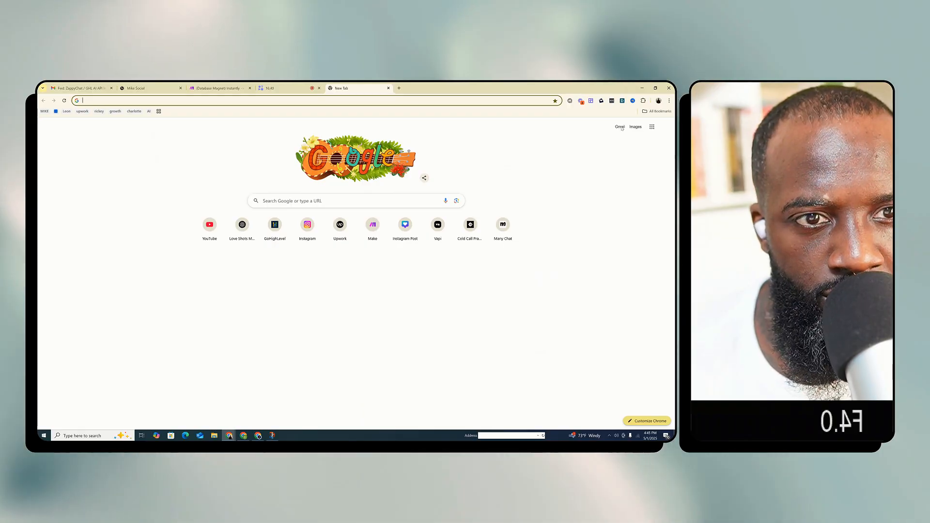
{"action": "left_click", "coordinate": [620, 127]}
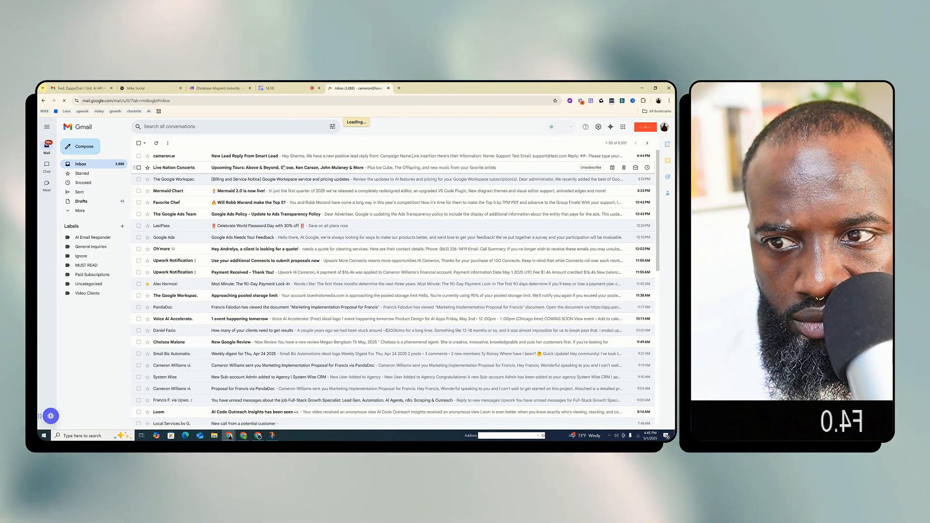
{"action": "left_click", "coordinate": [245, 156]}
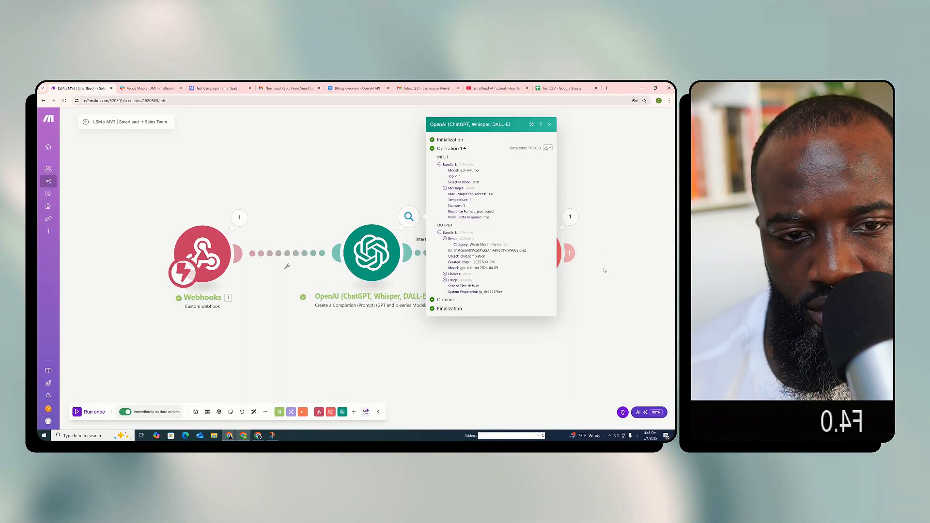
Back in the Make scenario, open the Email module and relabel the content's Reply line as "Reply Message:"
{"action": "left_click", "coordinate": [604, 270]}
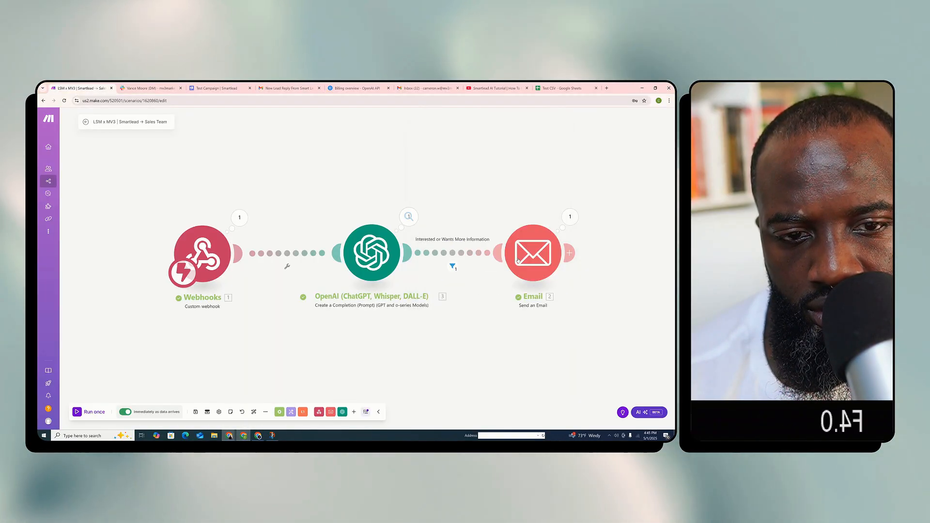
{"action": "left_click", "coordinate": [533, 253]}
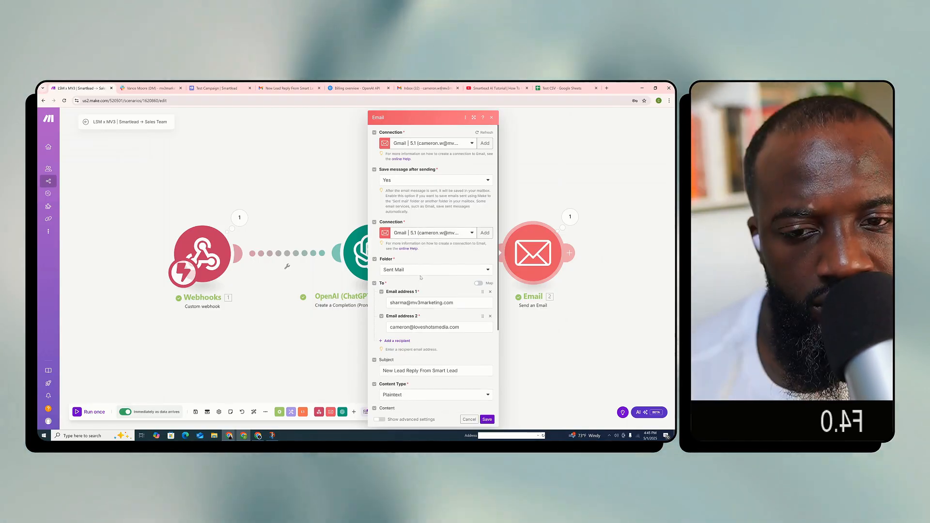
{"action": "scroll", "coordinate": [400, 261], "scroll_direction": "down", "scroll_amount": 3}
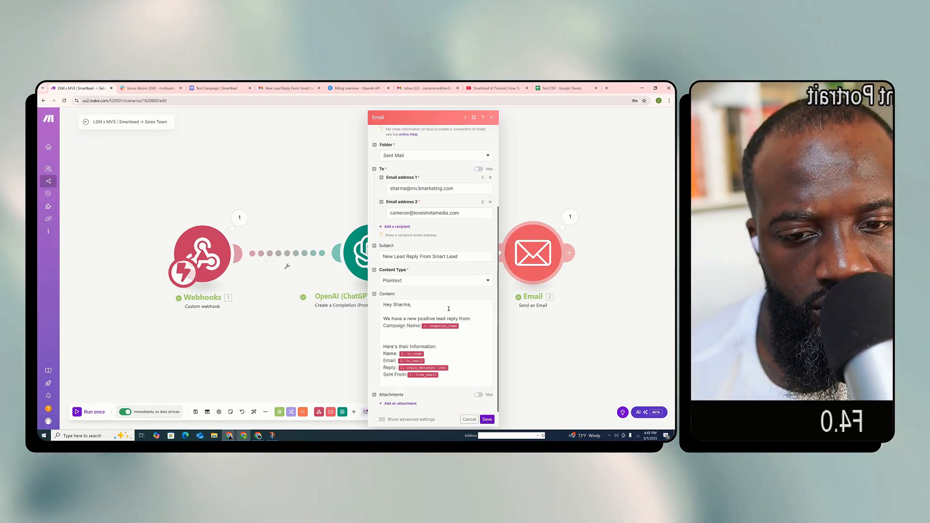
{"action": "left_click", "coordinate": [395, 369]}
{"action": "type", "text": "Messa"}
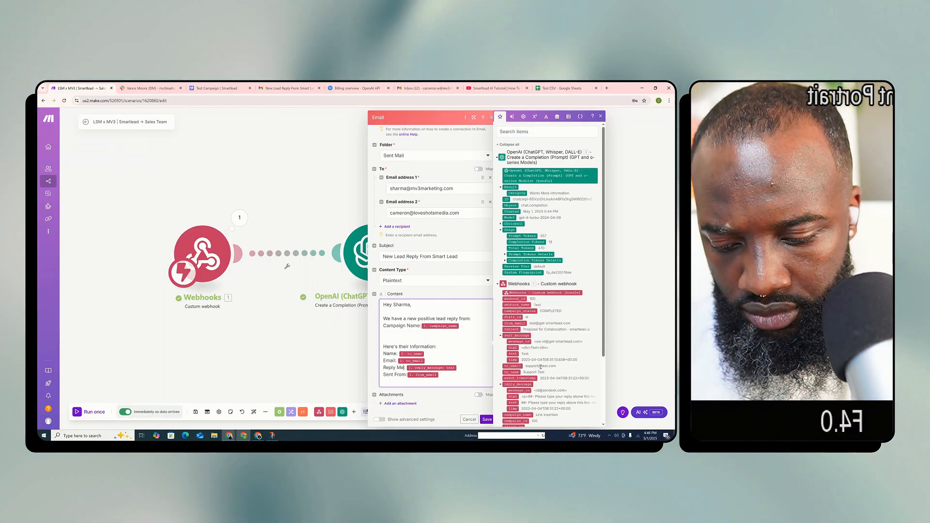
{"action": "type", "text": "ge:"}
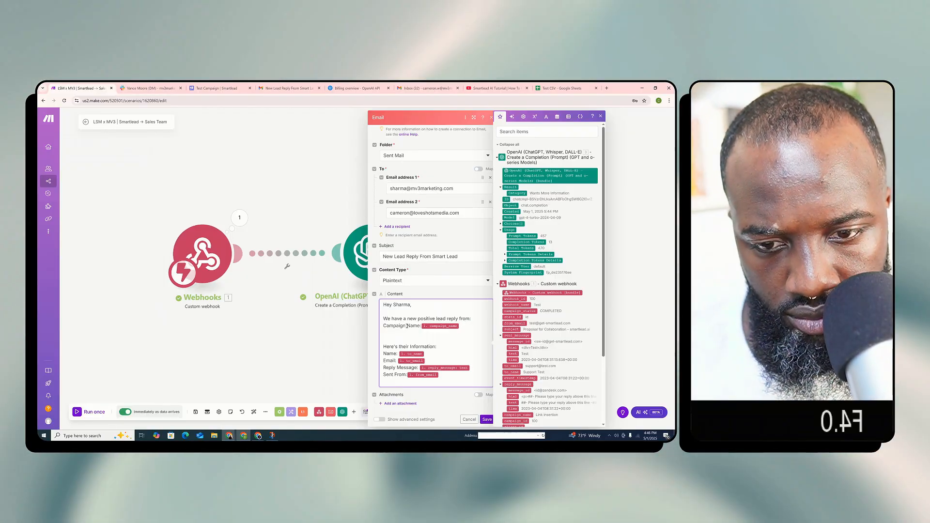
Move the Campaign Name line with its campaign_name variable from below the intro sentence to the end of the email content
{"action": "key", "text": "ctrl+c"}
{"action": "left_click", "coordinate": [409, 383]}
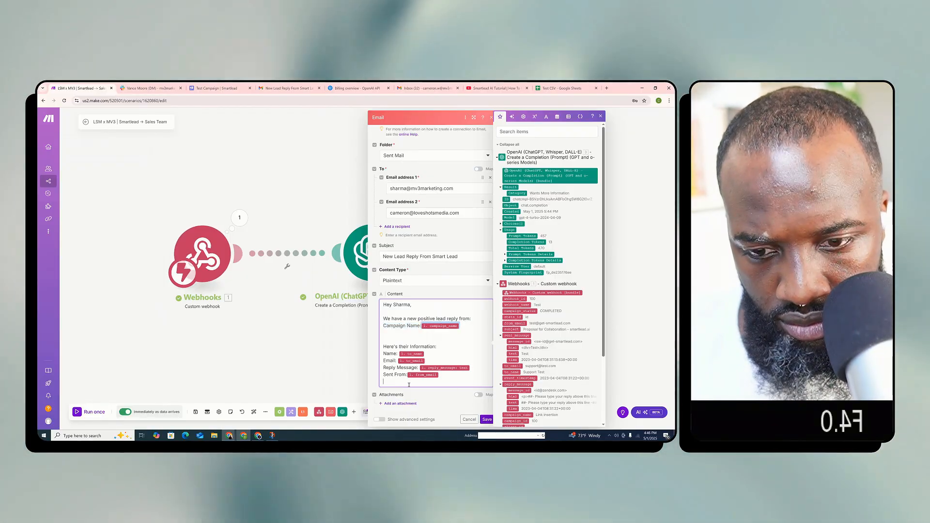
{"action": "key", "text": "ctrl+v"}
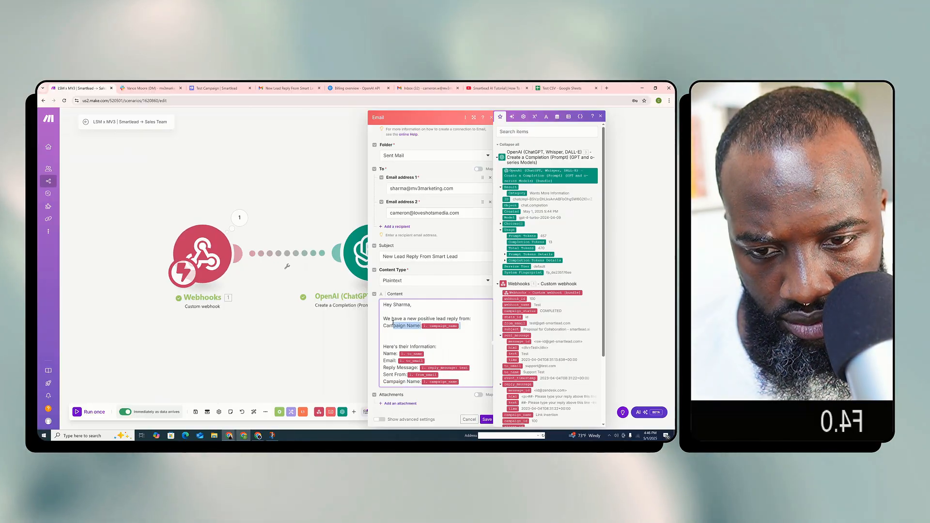
{"action": "scroll", "coordinate": [436, 329], "scroll_direction": "up", "scroll_amount": 1}
{"action": "key", "text": "BackSpace"}
{"action": "key", "text": "BackSpace"}
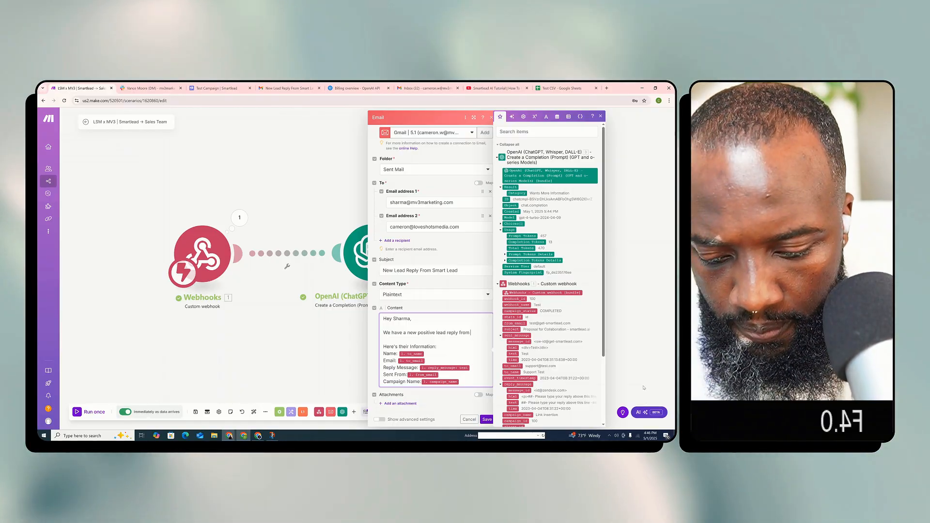
End the intro sentence with "from 1 of our Smart Lead Campaigns!" and relabel the Sent From line as "Sent From (Internal Email)"
{"action": "type", "text": "1 of our"}
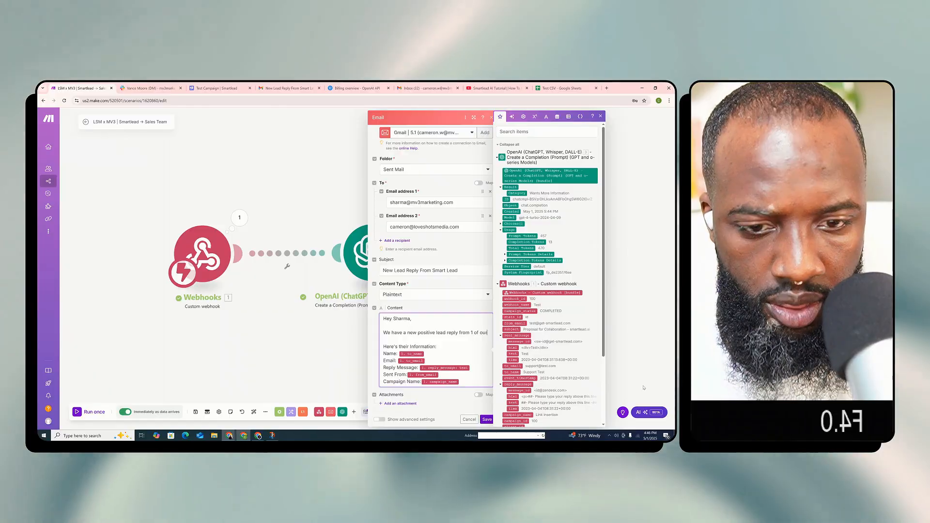
{"action": "type", "text": " Smart Lead Campaign"}
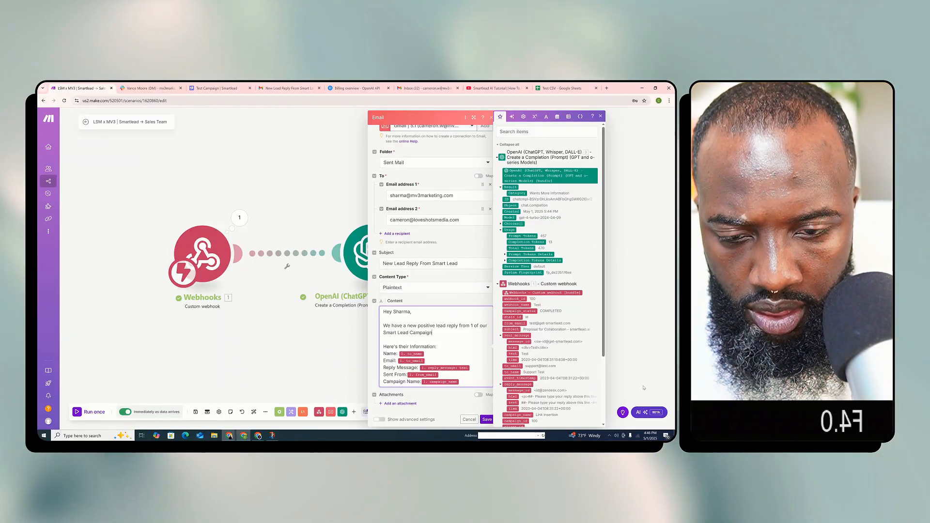
{"action": "type", "text": "s."}
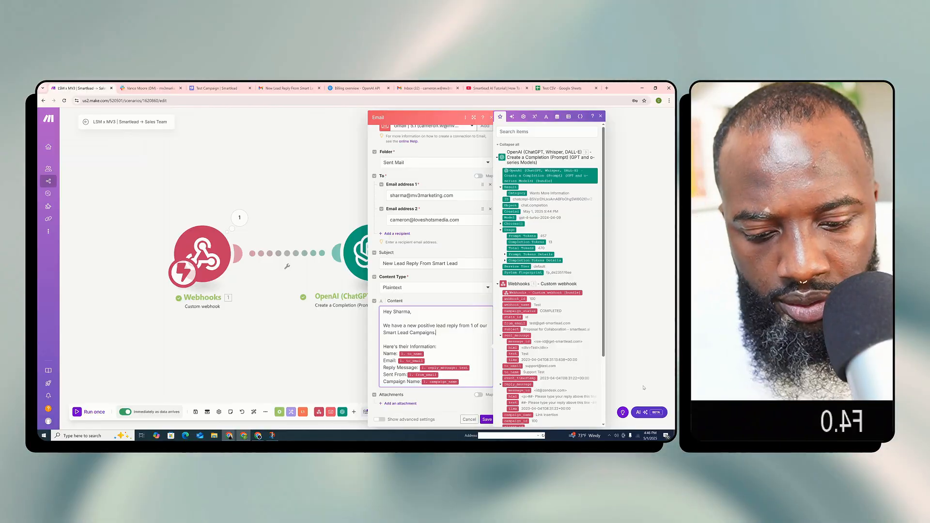
{"action": "type", "text": "!"}
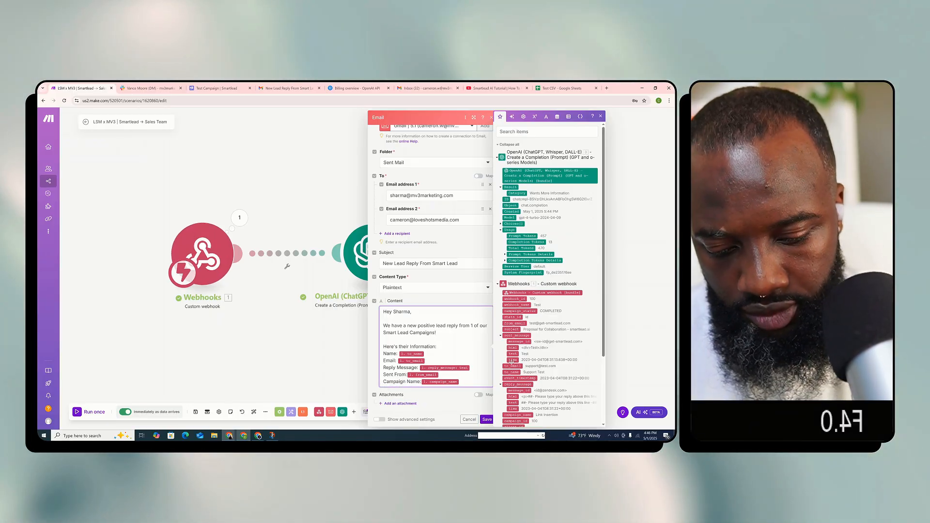
{"action": "type", "text": "(Internal)"}
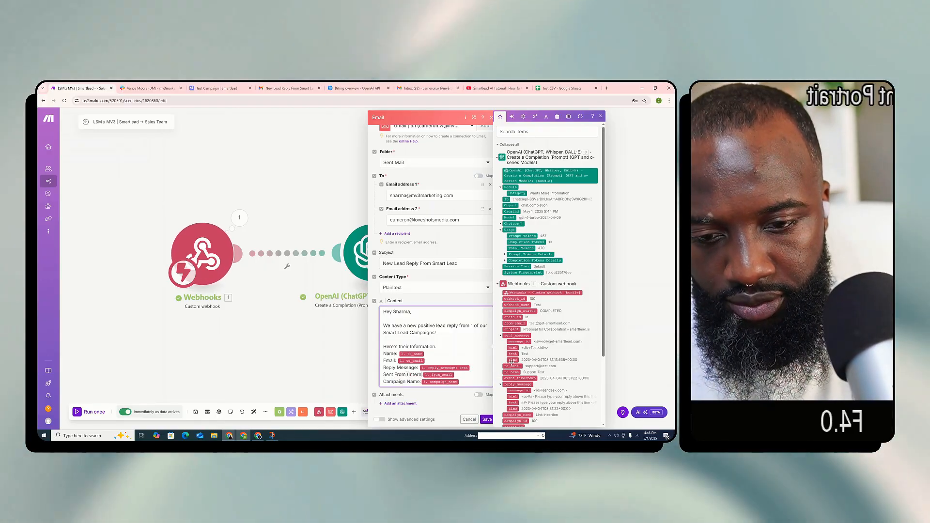
{"action": "type", "text": "):"}
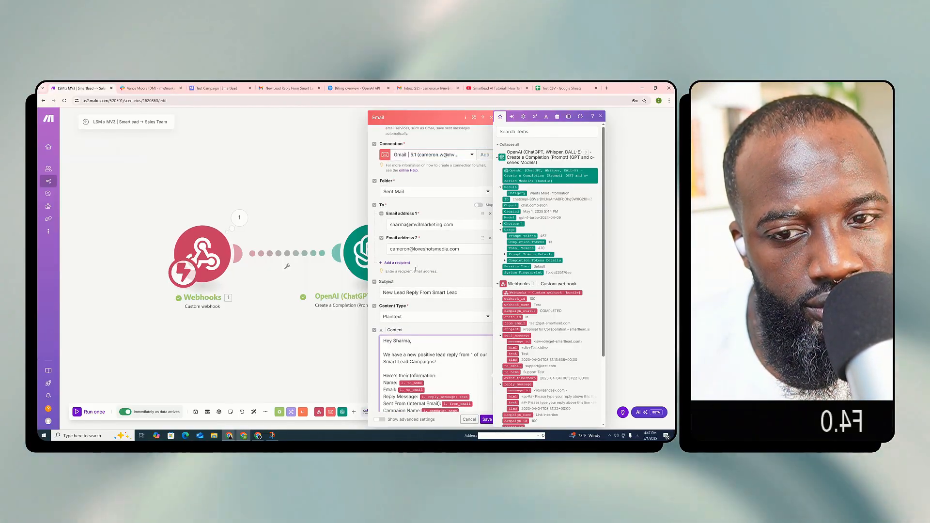
Add an empty third recipient and replace the second recipient's address with the sender's email address copied from the Gmail sent message
{"action": "left_click", "coordinate": [400, 263]}
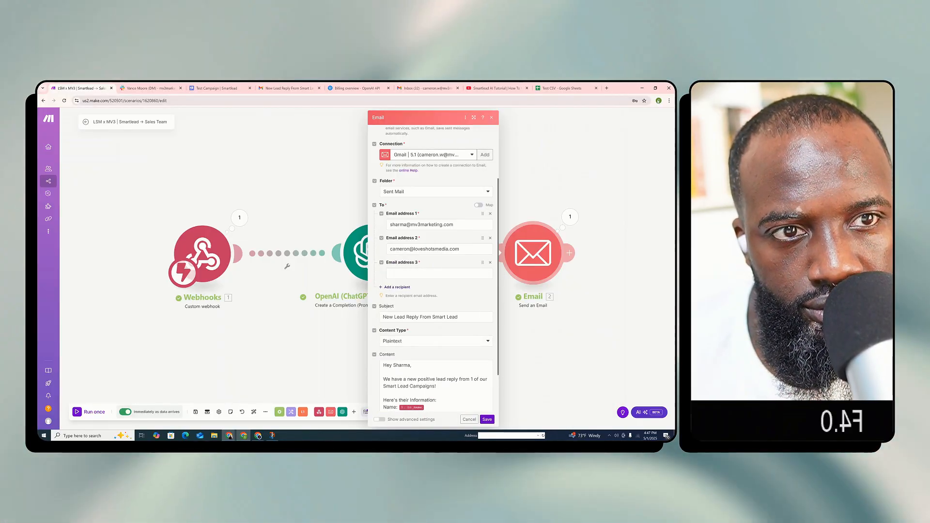
{"action": "left_click", "coordinate": [253, 86]}
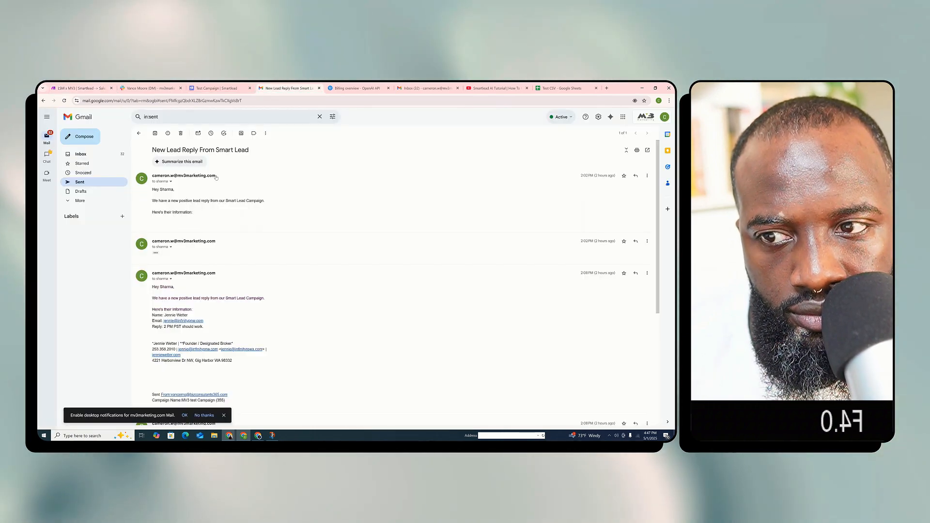
{"action": "left_click_drag", "start_coordinate": [162, 177], "coordinate": [151, 176]}
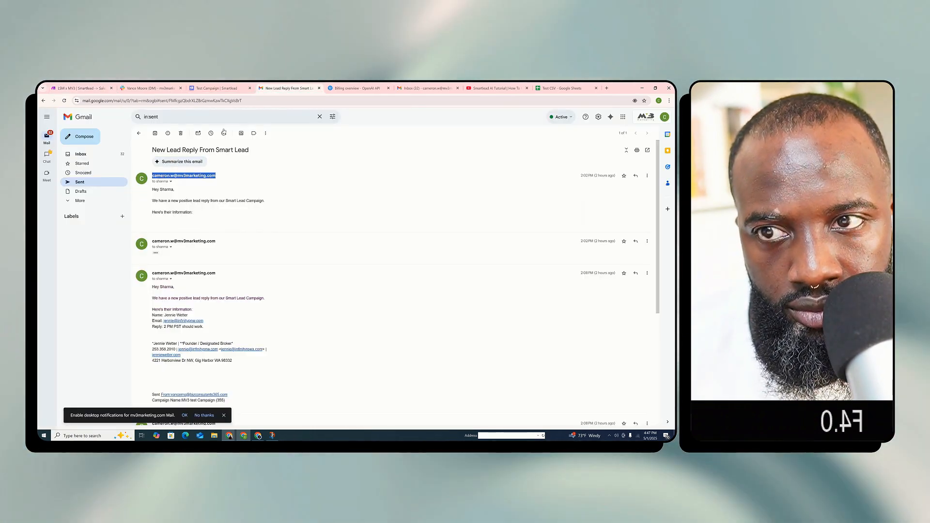
{"action": "left_click", "coordinate": [77, 88]}
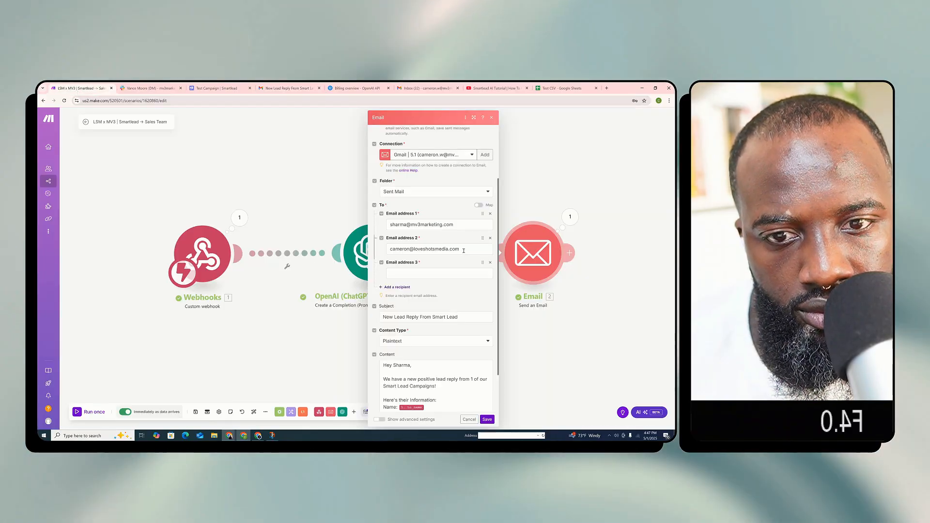
{"action": "left_click", "coordinate": [392, 249]}
{"action": "key", "text": "ctrl+v"}
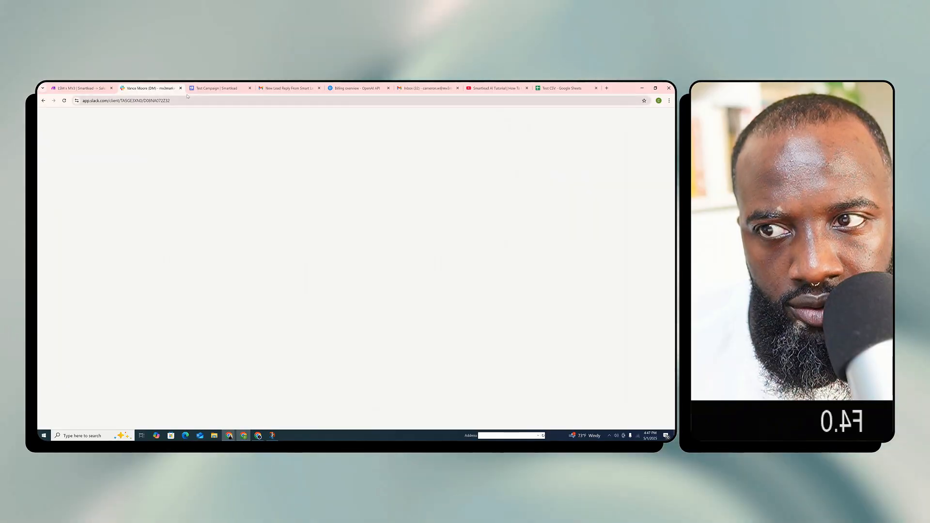
Copy the colleague's email address from a forwarded message in the Gmail inbox, enter it as the third recipient, and save the Email module
{"action": "left_click", "coordinate": [224, 88]}
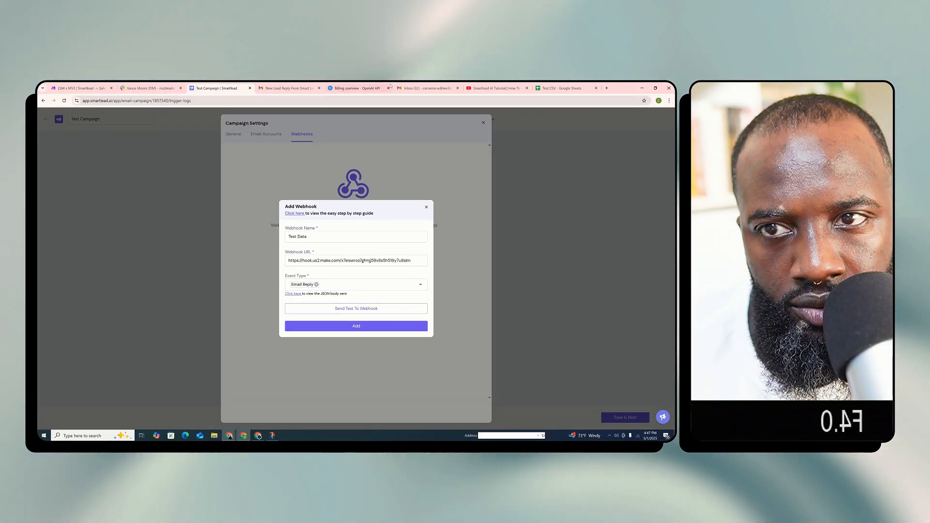
{"action": "left_click", "coordinate": [288, 88]}
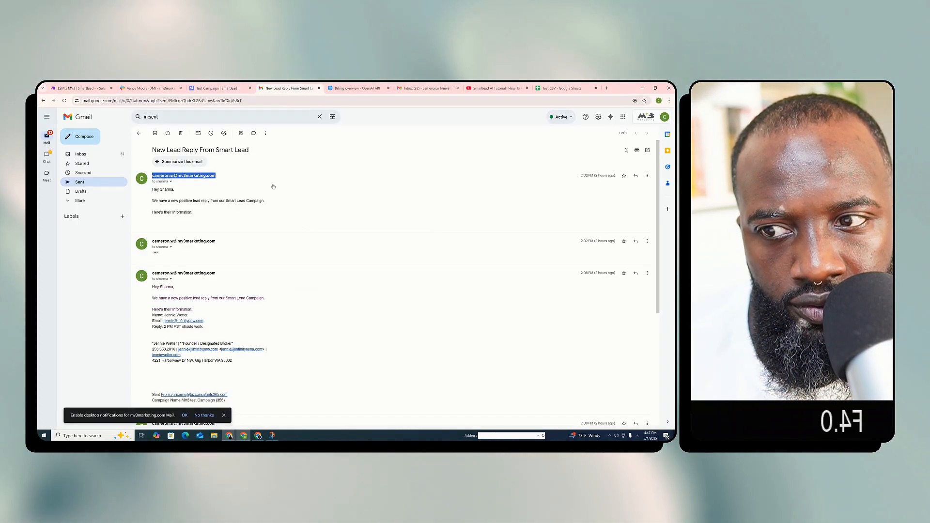
{"action": "left_click", "coordinate": [94, 153]}
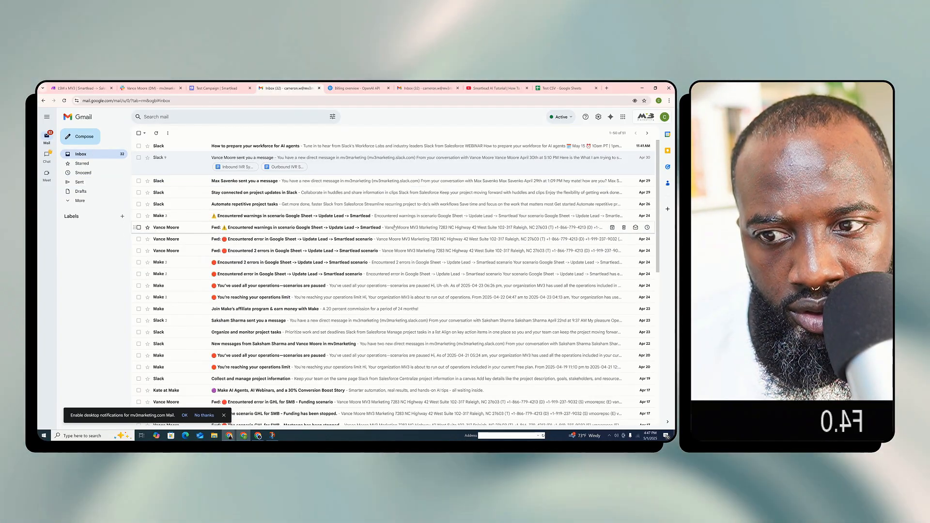
{"action": "left_click", "coordinate": [298, 227]}
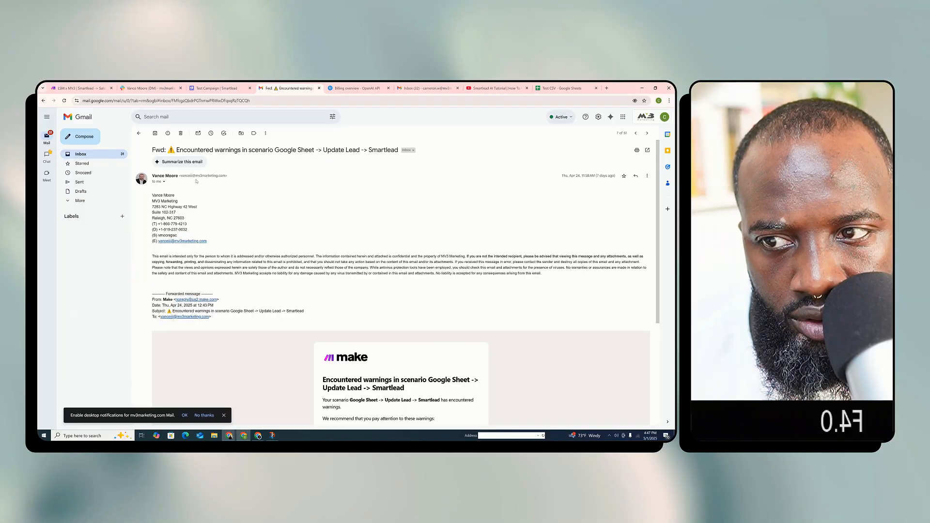
{"action": "left_click_drag", "start_coordinate": [226, 177], "coordinate": [186, 176]}
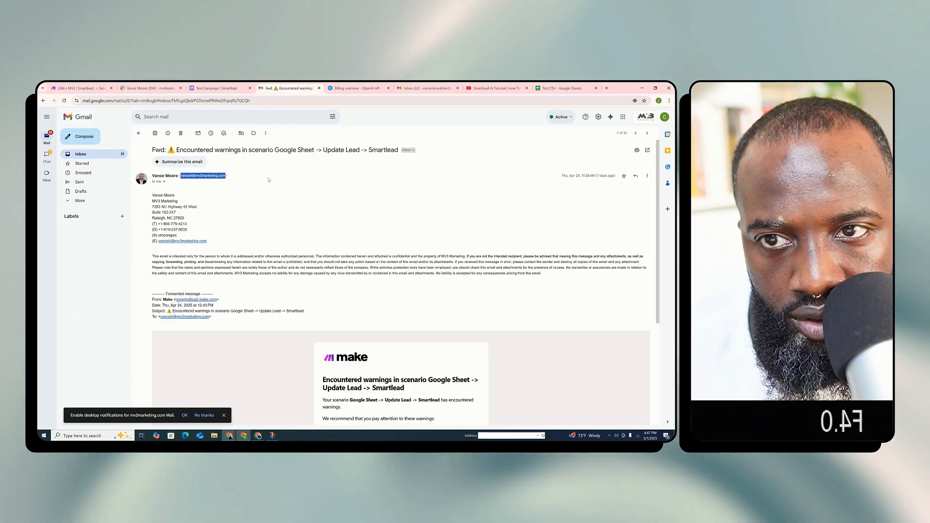
{"action": "left_click", "coordinate": [86, 88]}
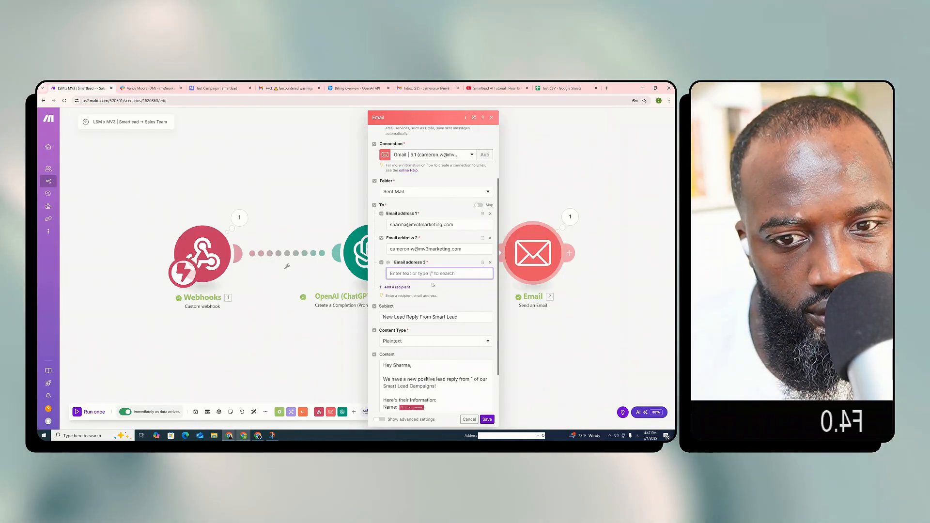
{"action": "left_click", "coordinate": [468, 296]}
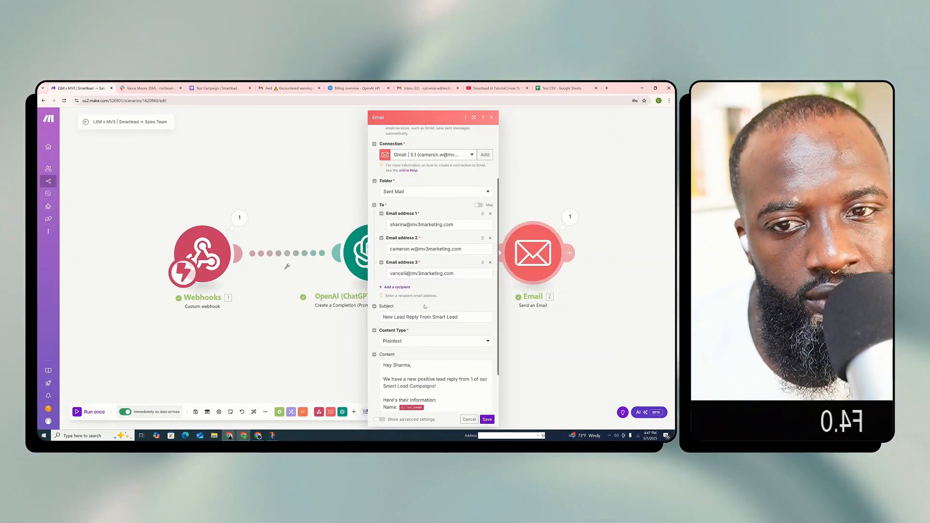
{"action": "scroll", "coordinate": [455, 367], "scroll_direction": "down", "scroll_amount": 1}
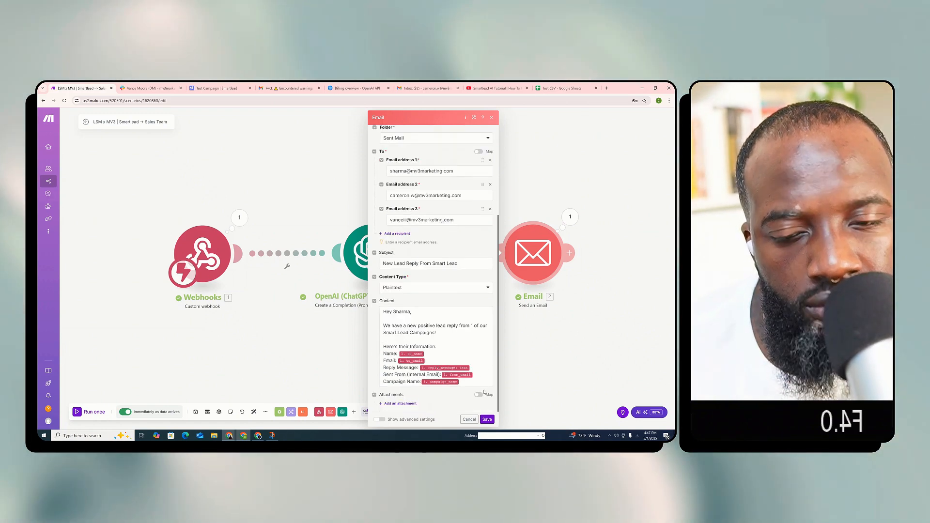
{"action": "scroll", "coordinate": [484, 392], "scroll_direction": "up", "scroll_amount": 3}
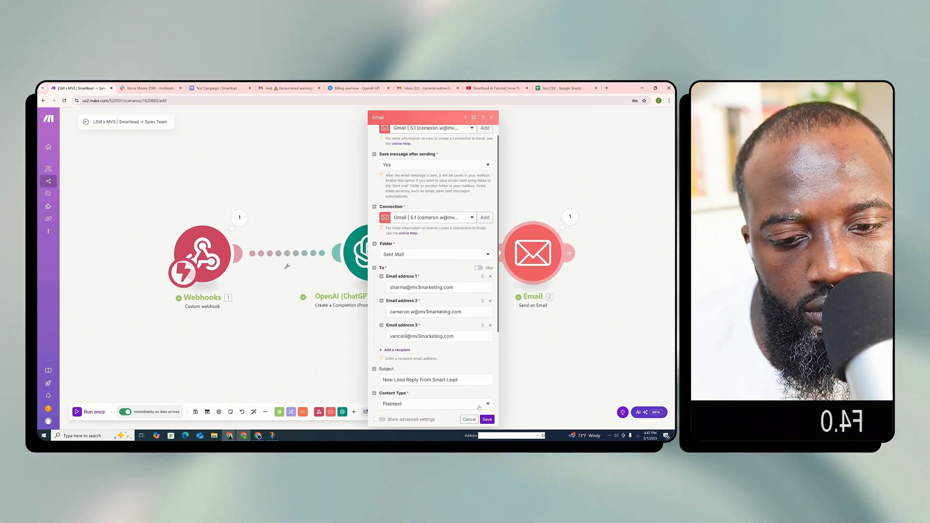
{"action": "left_click", "coordinate": [486, 419]}
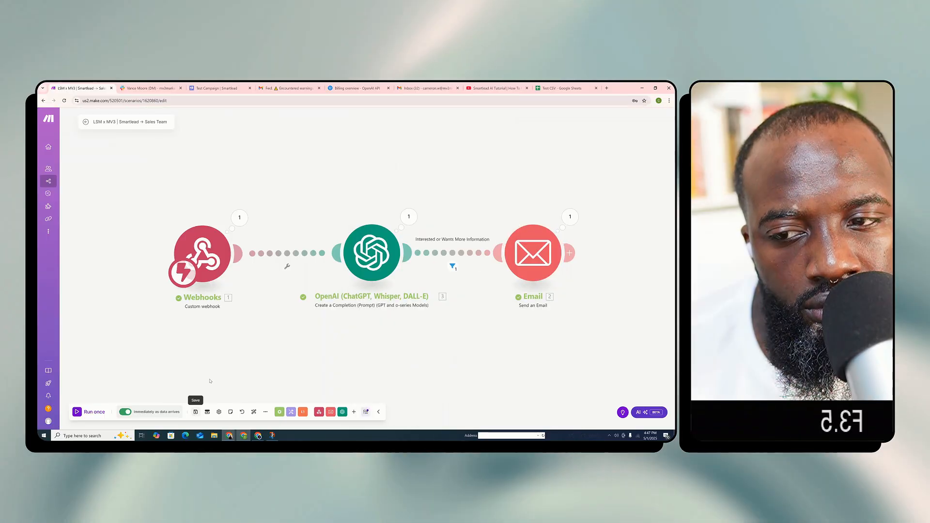
Save the Smartlead reply scenario
{"action": "left_click", "coordinate": [195, 412]}
{"action": "scroll", "coordinate": [362, 260], "scroll_direction": "down", "scroll_amount": 2}
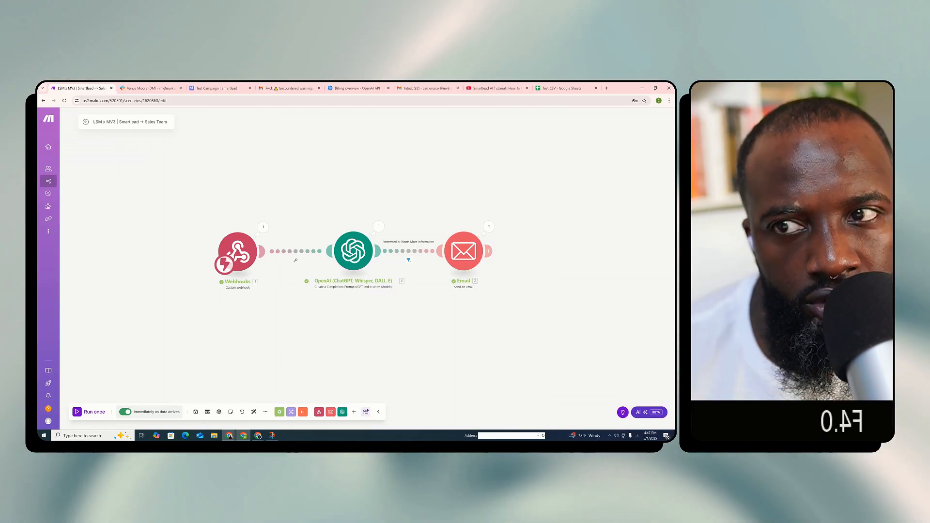
Switch to Slack and select the client's list from "Here are a few questions I have:" through the SOPs question in the direct message
{"action": "left_click", "coordinate": [157, 87]}
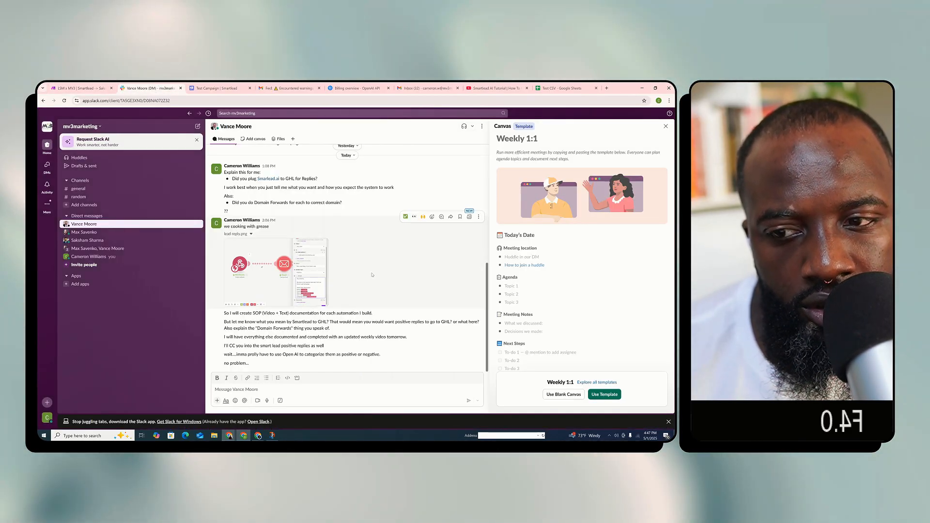
{"action": "scroll", "coordinate": [372, 274], "scroll_direction": "up", "scroll_amount": 10}
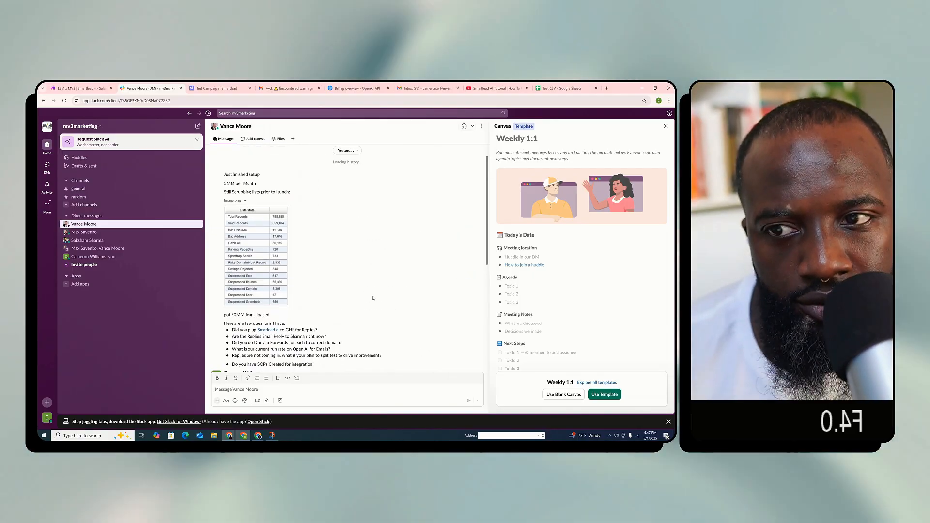
{"action": "scroll", "coordinate": [307, 285], "scroll_direction": "down", "scroll_amount": 15}
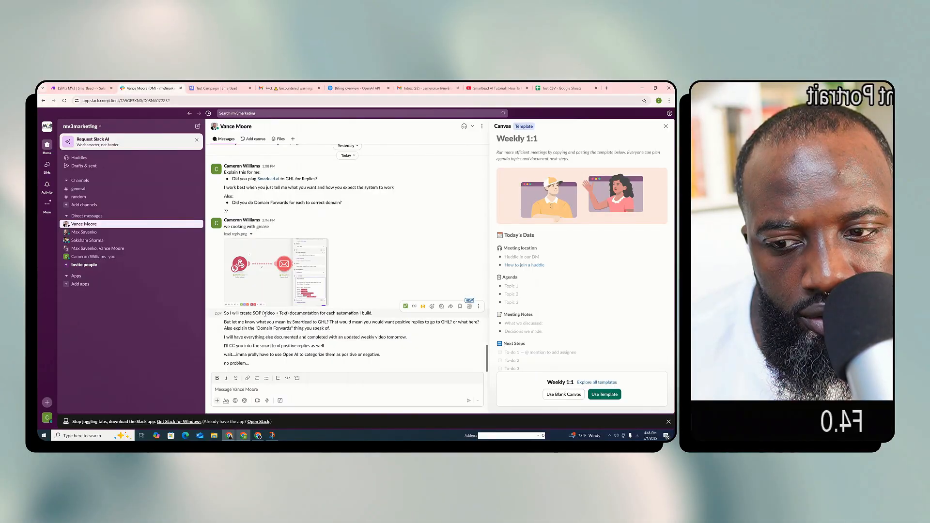
{"action": "scroll", "coordinate": [211, 200], "scroll_direction": "up", "scroll_amount": 2}
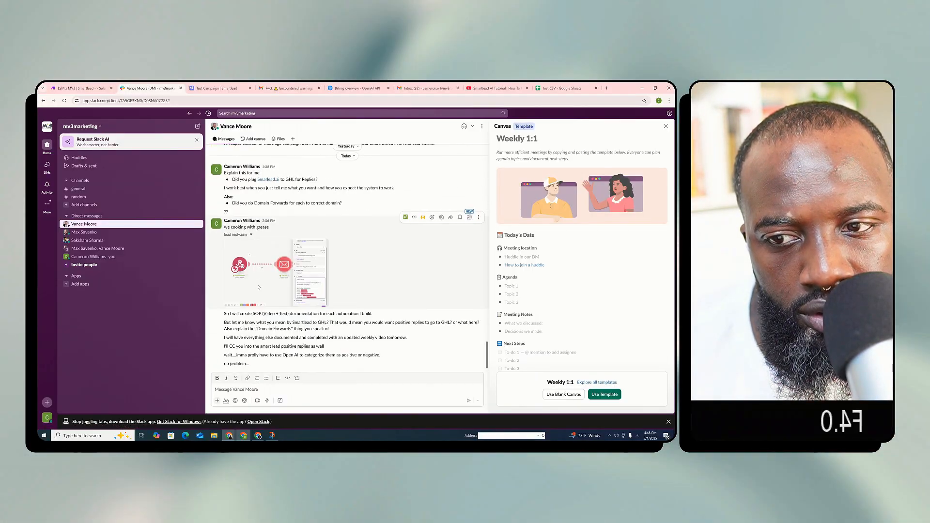
{"action": "scroll", "coordinate": [246, 233], "scroll_direction": "down", "scroll_amount": 1}
{"action": "scroll", "coordinate": [361, 203], "scroll_direction": "up", "scroll_amount": 6}
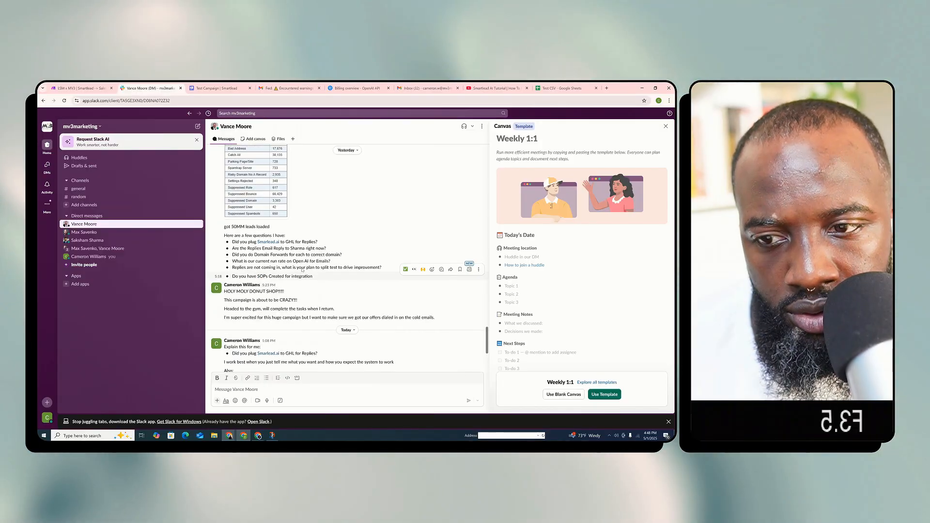
{"action": "left_click_drag", "start_coordinate": [316, 281], "coordinate": [221, 234]}
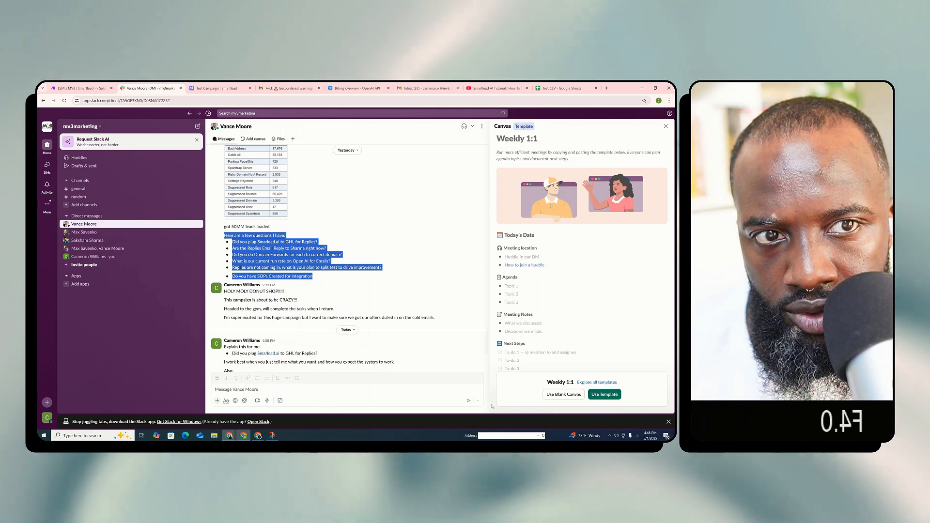
Switch to the other Chrome window and open ChatGPT in a new tab
{"action": "mouse_move", "coordinate": [228, 435]}
{"action": "left_click", "coordinate": [198, 418]}
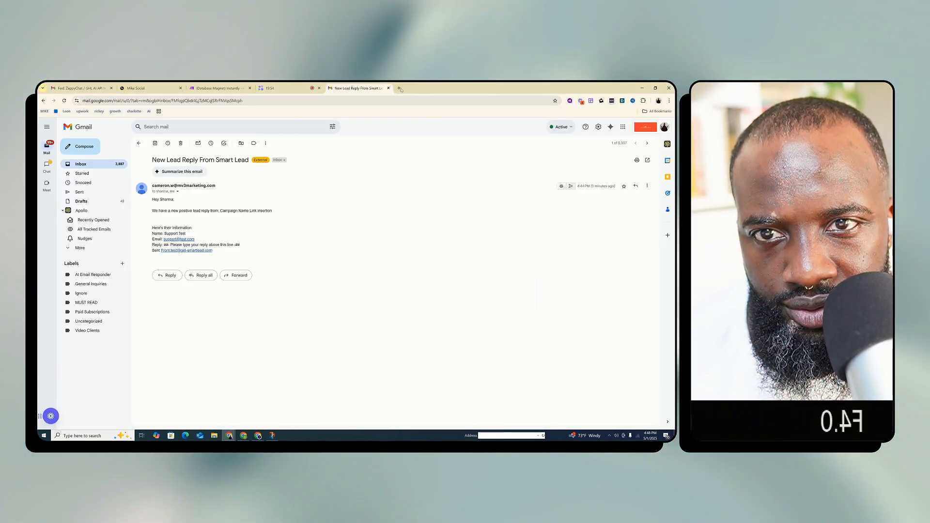
{"action": "left_click", "coordinate": [400, 88]}
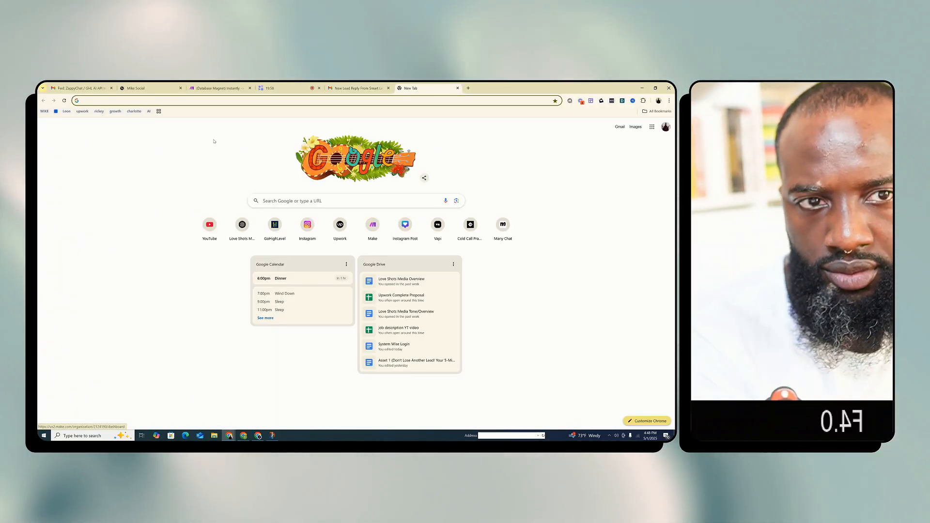
{"action": "left_click", "coordinate": [248, 244]}
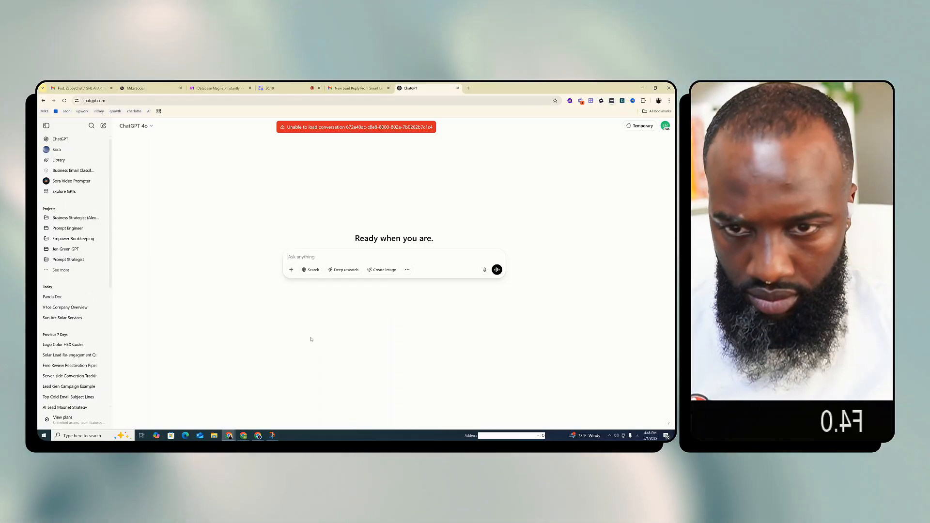
{"action": "type", "text": "hat does "}
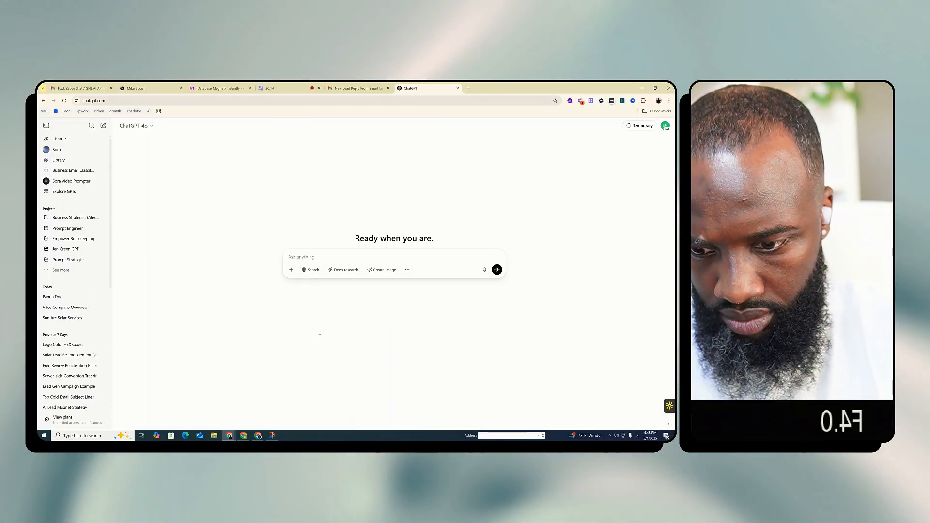
{"action": "type", "text": "You are an expert aut"}
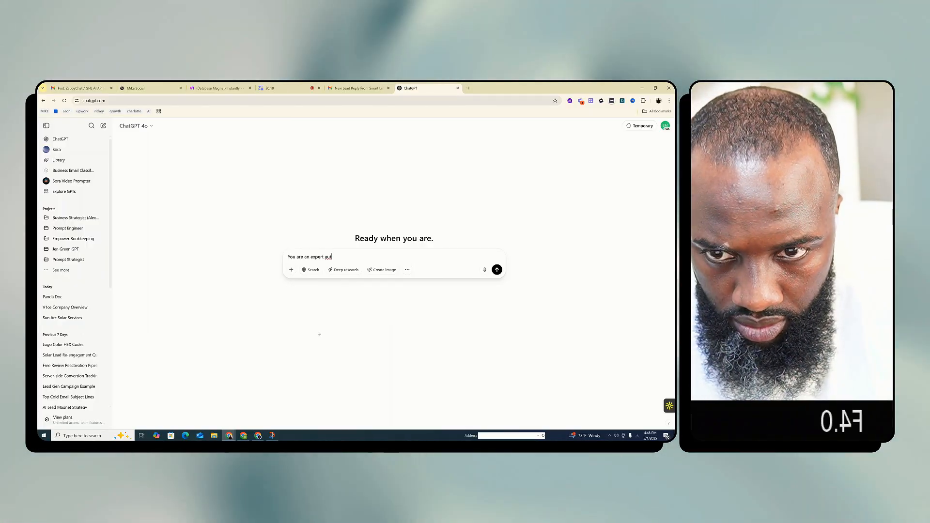
Start the prompt with "You are an expert automations engineer specializing in cold email automations. Your client is requesting some deliverables."
{"action": "type", "text": "om"}
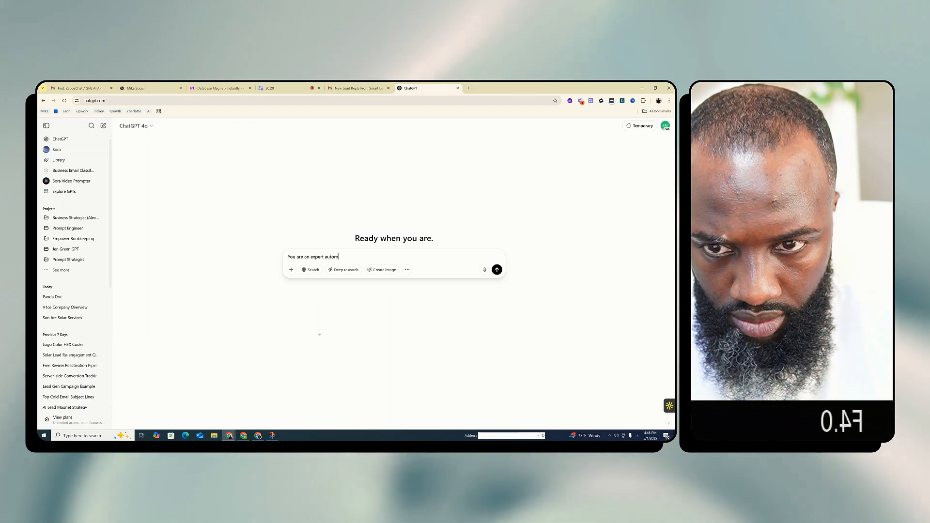
{"action": "type", "text": "a"}
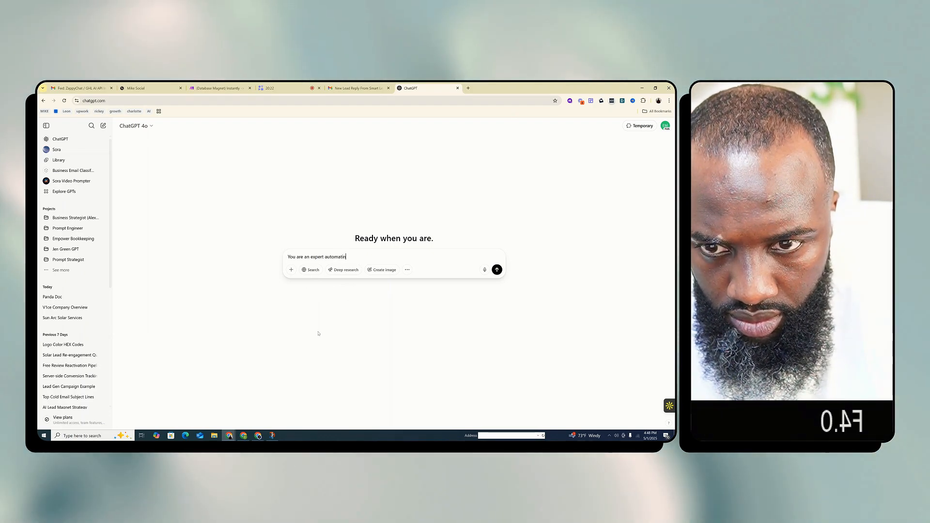
{"action": "type", "text": "tions engineer"}
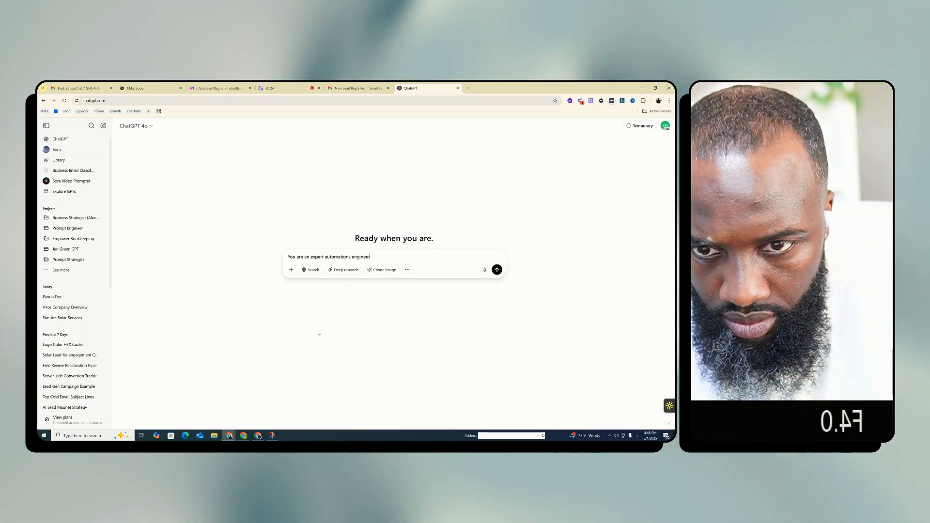
{"action": "type", "text": " specializ"}
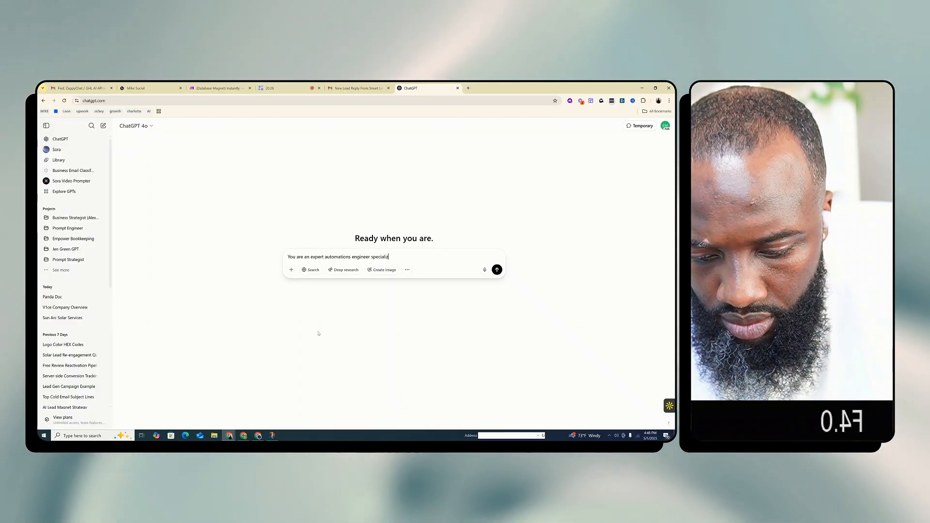
{"action": "type", "text": "ing in cold emai"}
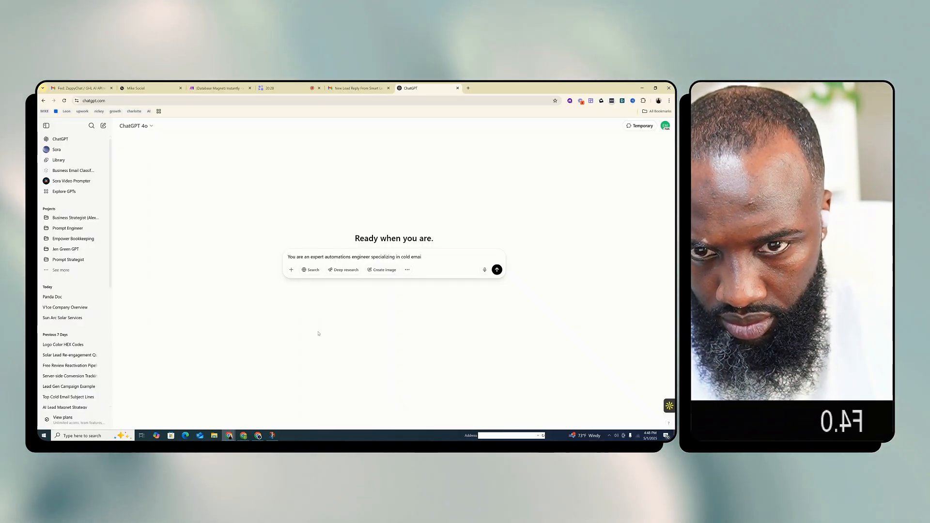
{"action": "type", "text": "l automations"}
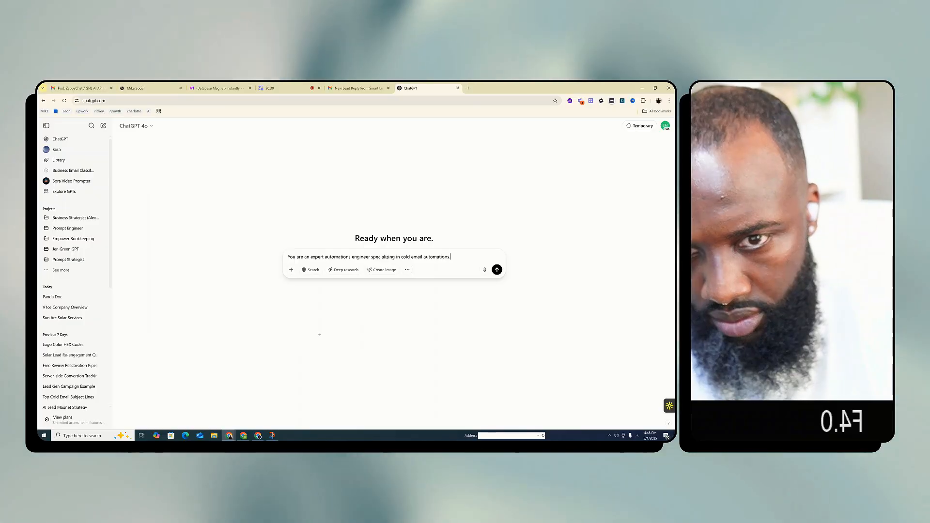
{"action": "type", "text": ". Your cli"}
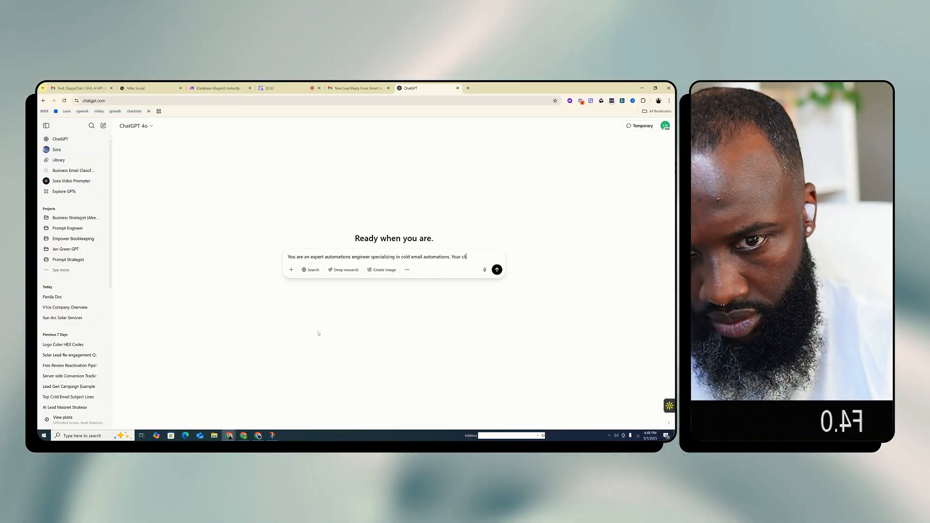
{"action": "type", "text": "ent is reque"}
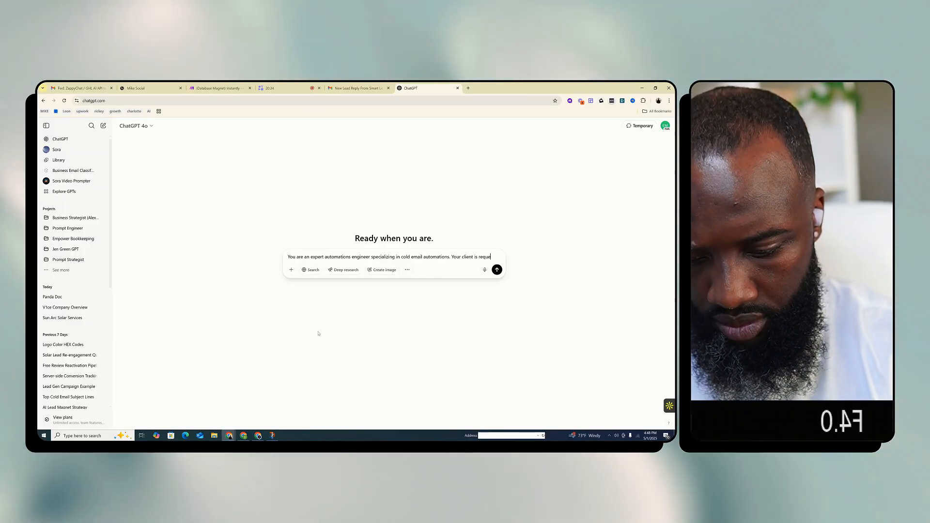
{"action": "type", "text": "sting some del"}
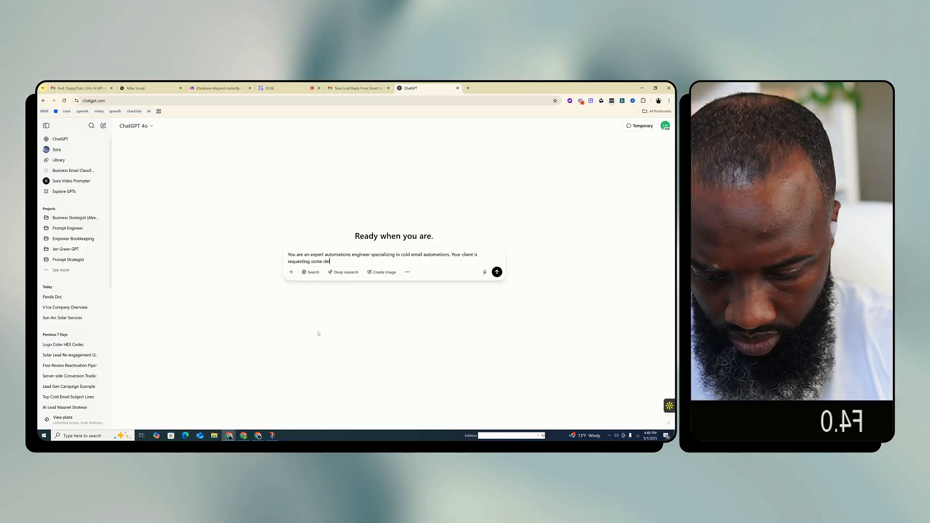
{"action": "type", "text": "iverables."}
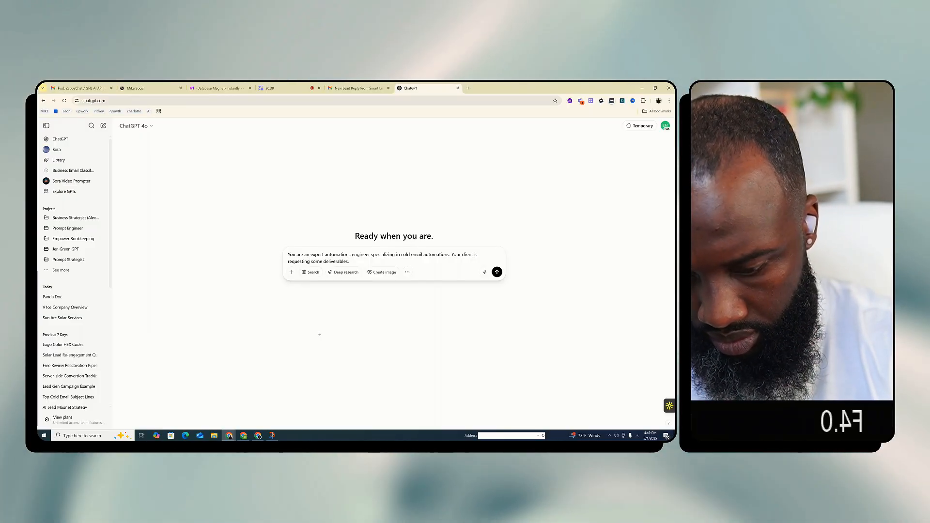
{"action": "type", "text": " I will provide"}
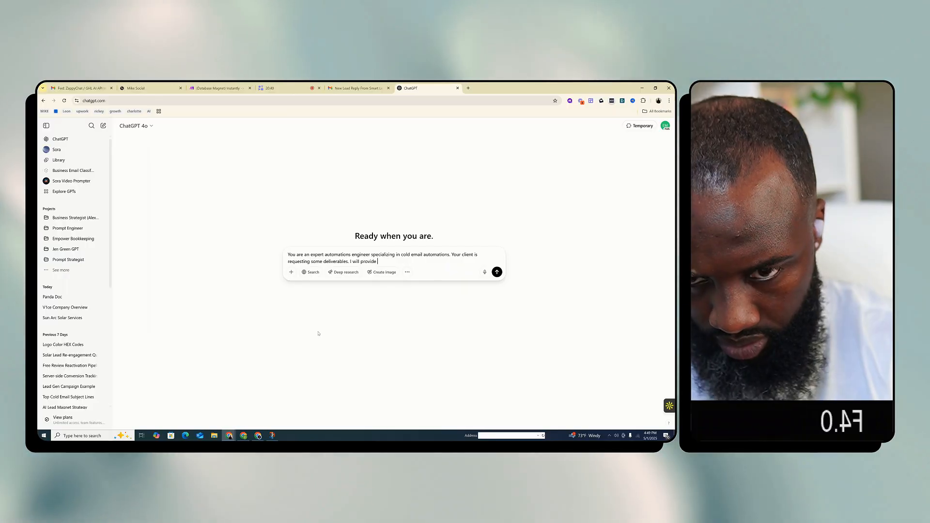
{"action": "type", "text": " them below and"}
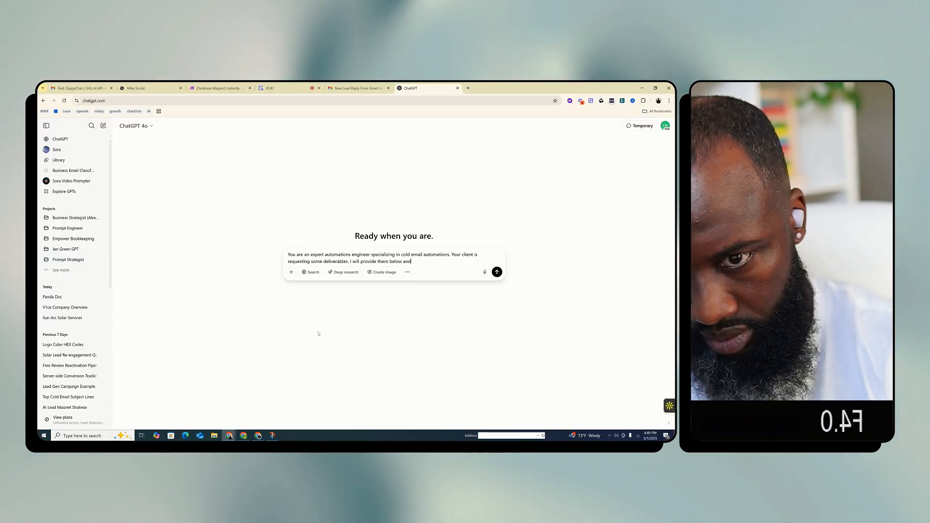
{"action": "type", "text": " I want you"}
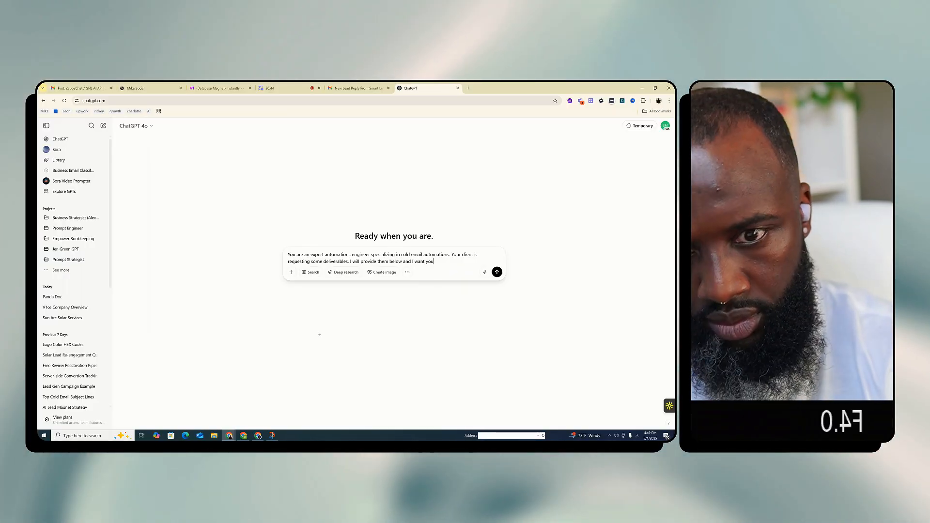
{"action": "type", "text": " to thoroughly"}
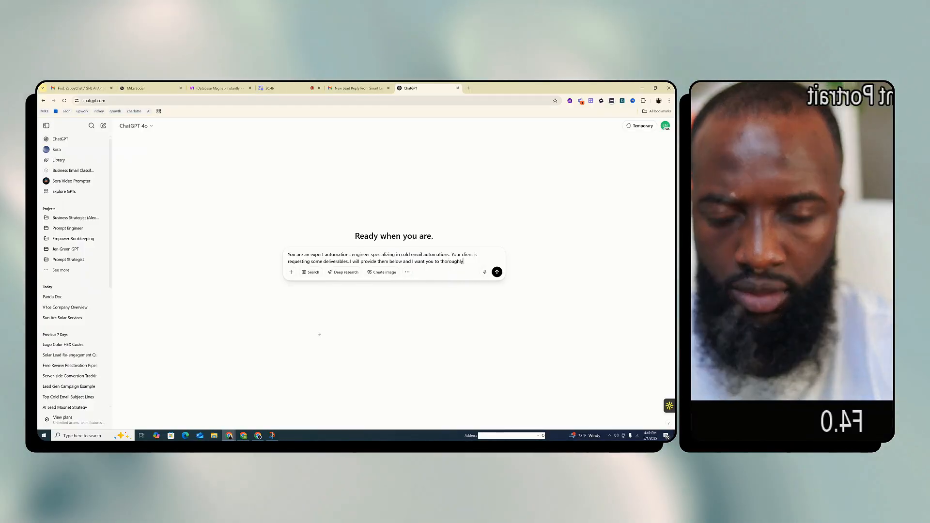
{"action": "type", "text": " explain"}
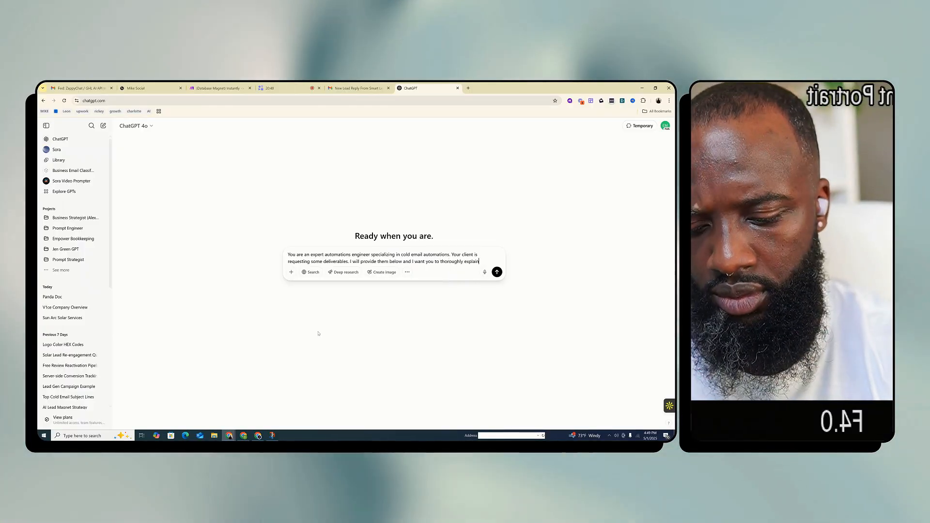
{"action": "type", "text": " exactly"}
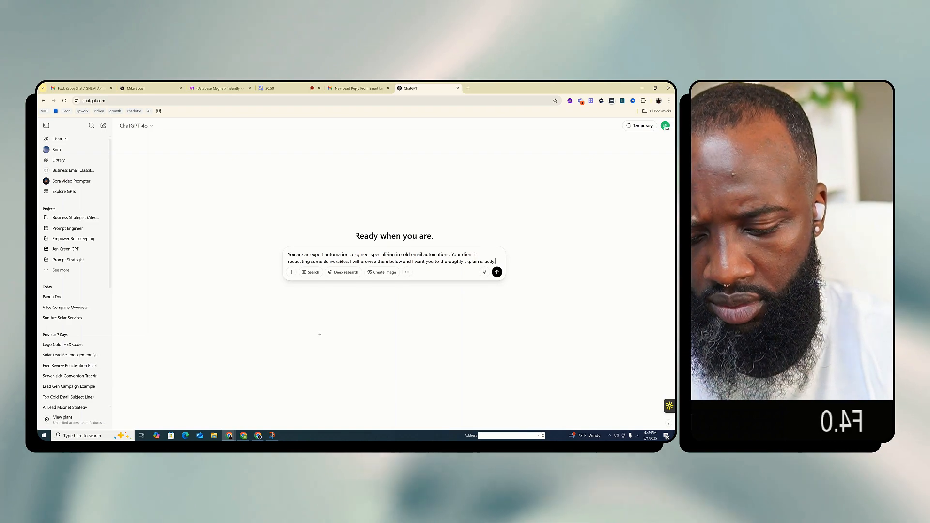
{"action": "type", "text": " what they are lo"}
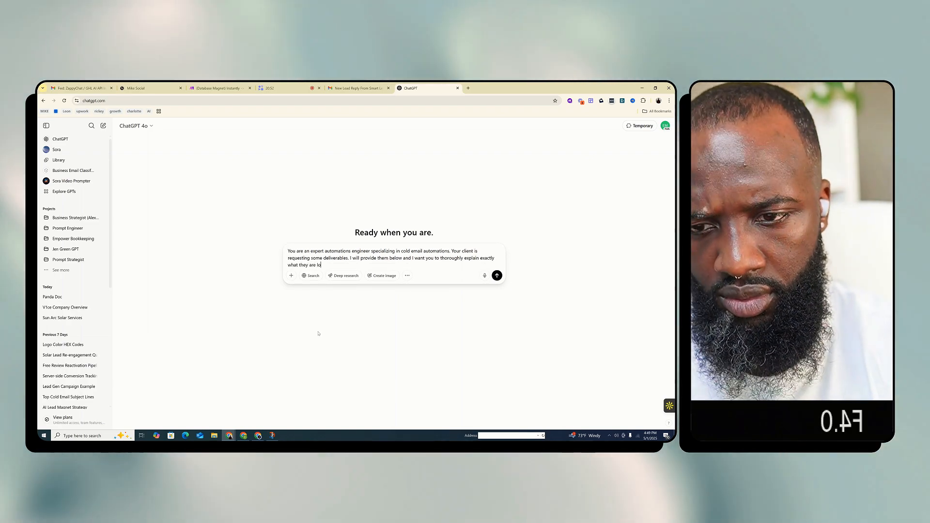
{"action": "type", "text": "oking for."}
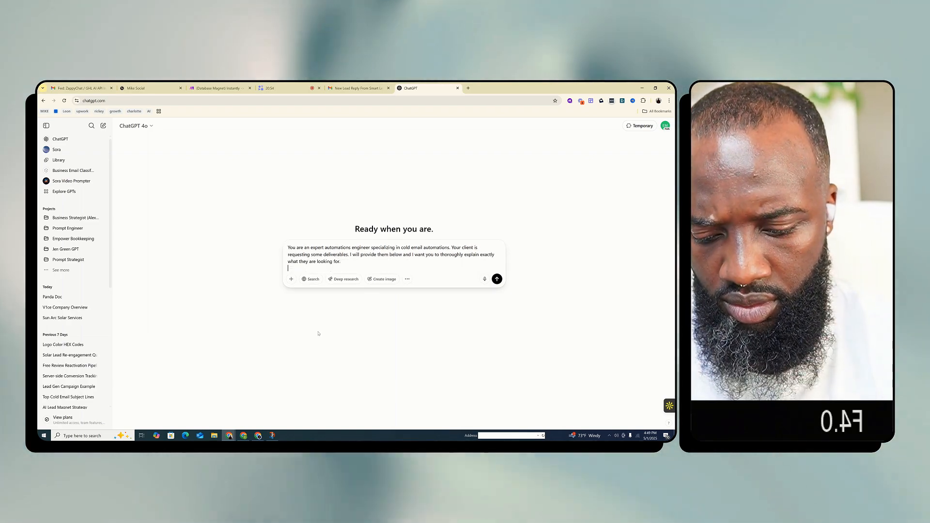
Add the line "Here are the softwares we use:" to the prompt, separated from the introduction by a blank line
{"action": "key", "text": "shift+Return"}
{"action": "key", "text": "shift+Return"}
{"action": "type", "text": "Here are the soft"}
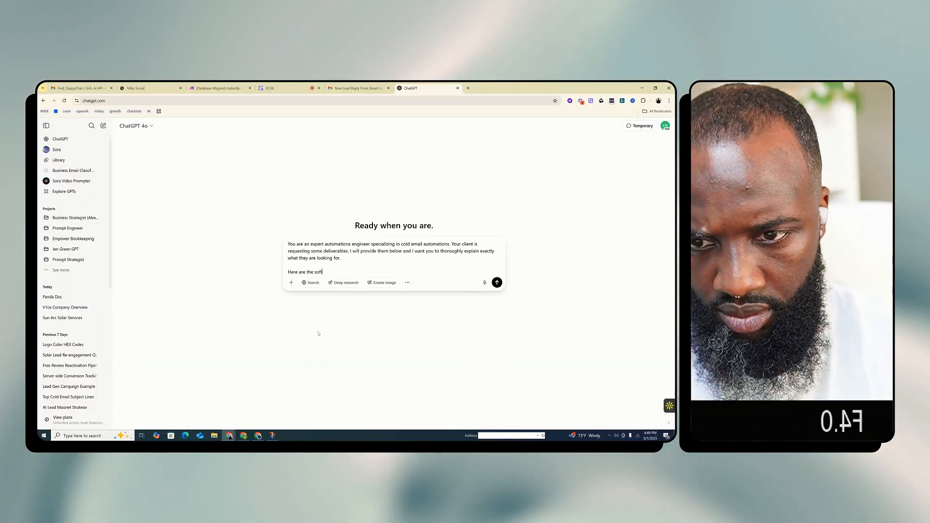
{"action": "type", "text": "wares we use"}
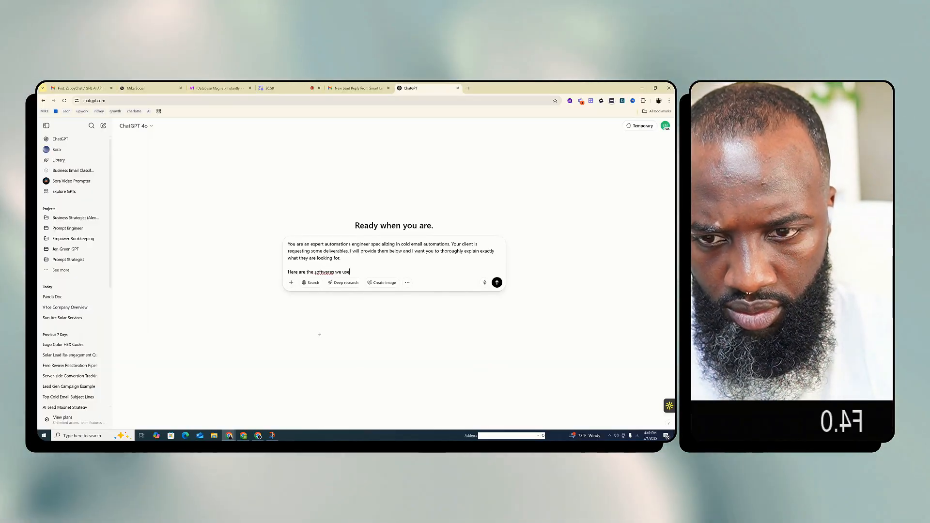
{"action": "type", "text": ":"}
List Smartlead, Make.com and Go High Level on separate lines under the software heading
{"action": "key", "text": "shift+Return"}
{"action": "type", "text": "Smartlead"}
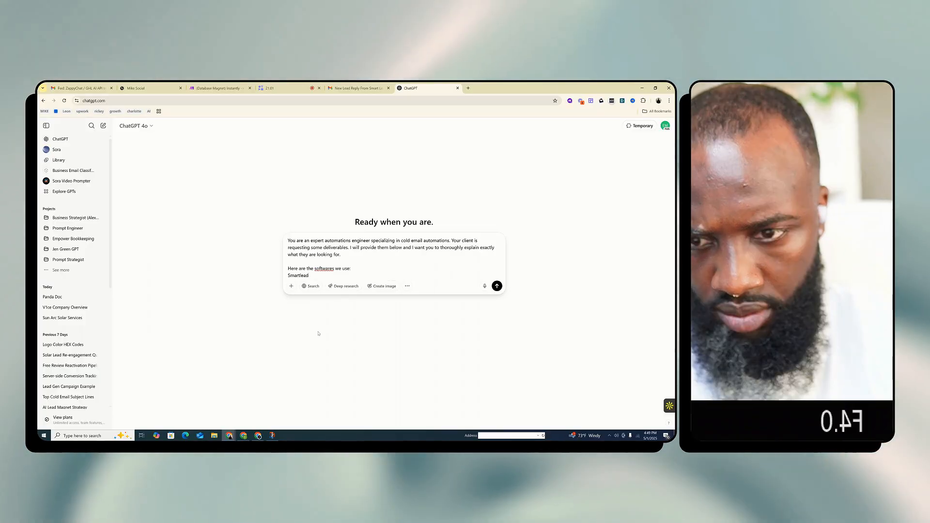
{"action": "key", "text": "shift+Return"}
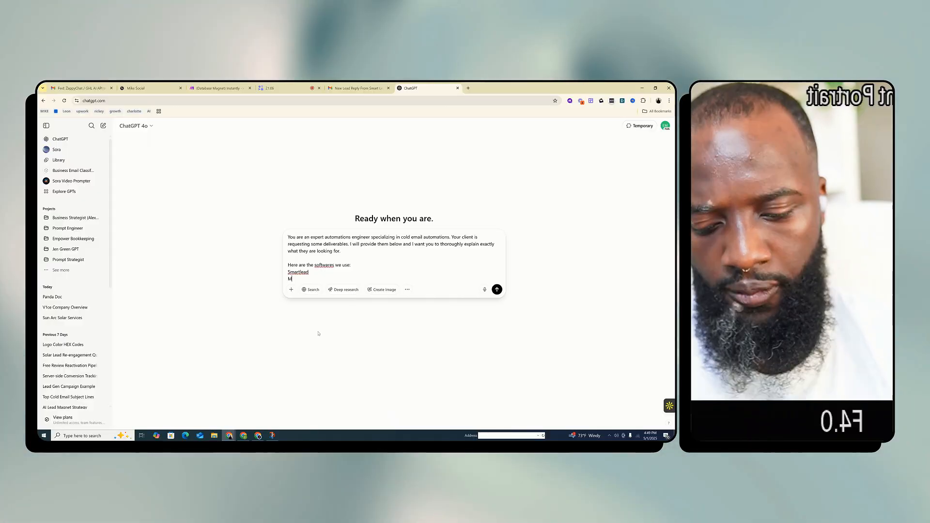
{"action": "type", "text": "Make.com"}
{"action": "key", "text": "shift+Return"}
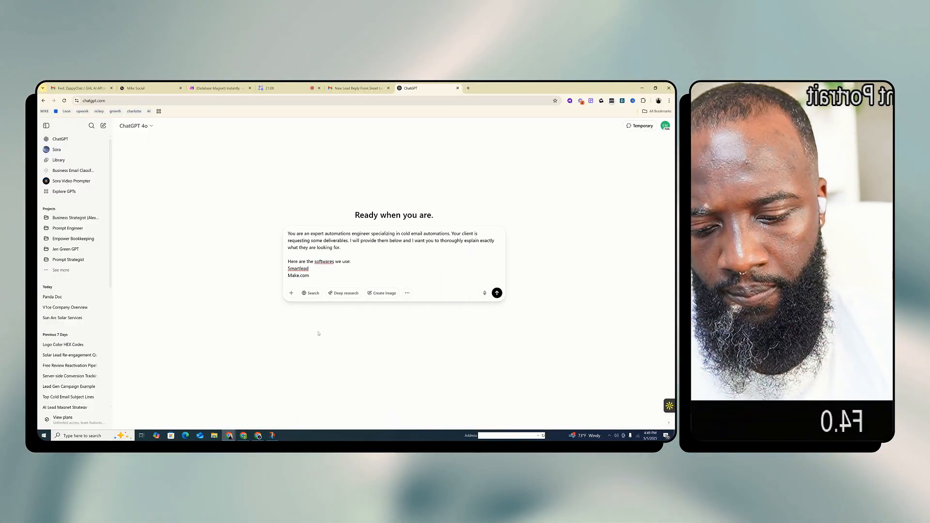
{"action": "type", "text": "Go High L"}
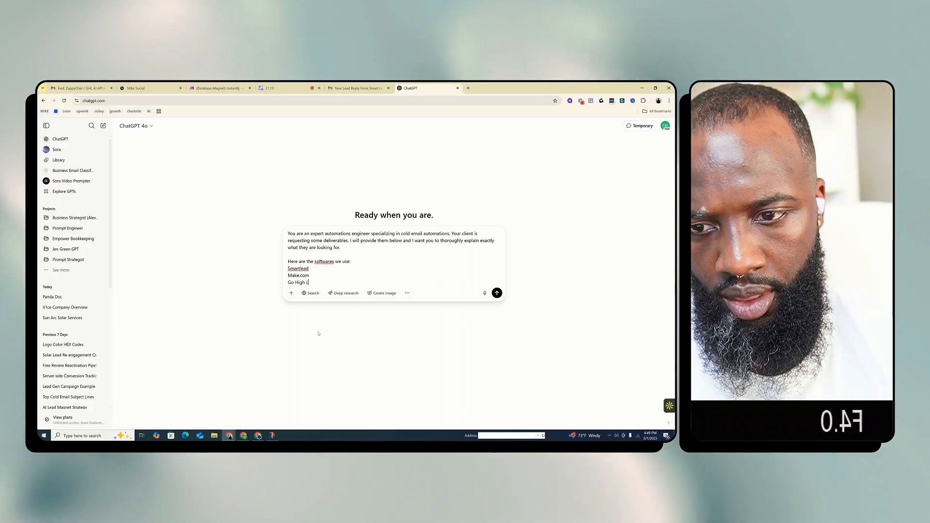
{"action": "type", "text": "evel"}
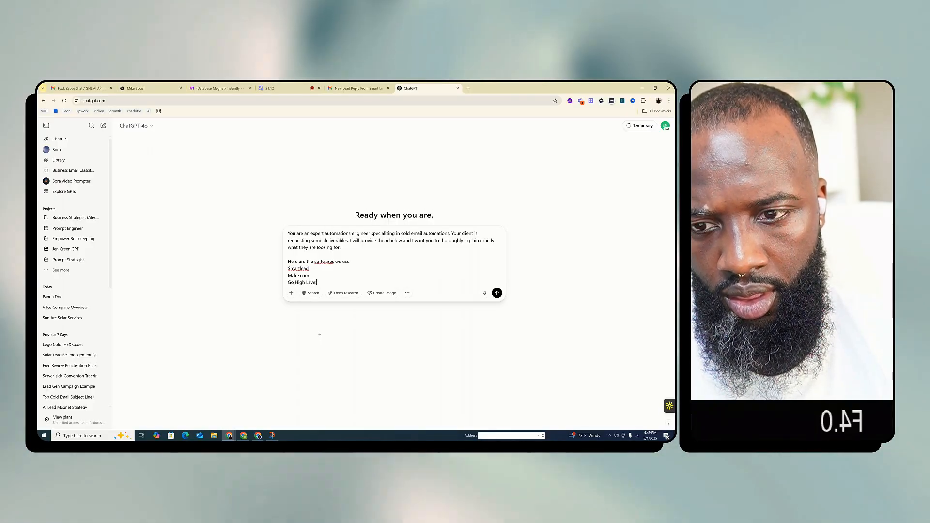
{"action": "key", "text": "shift+Return"}
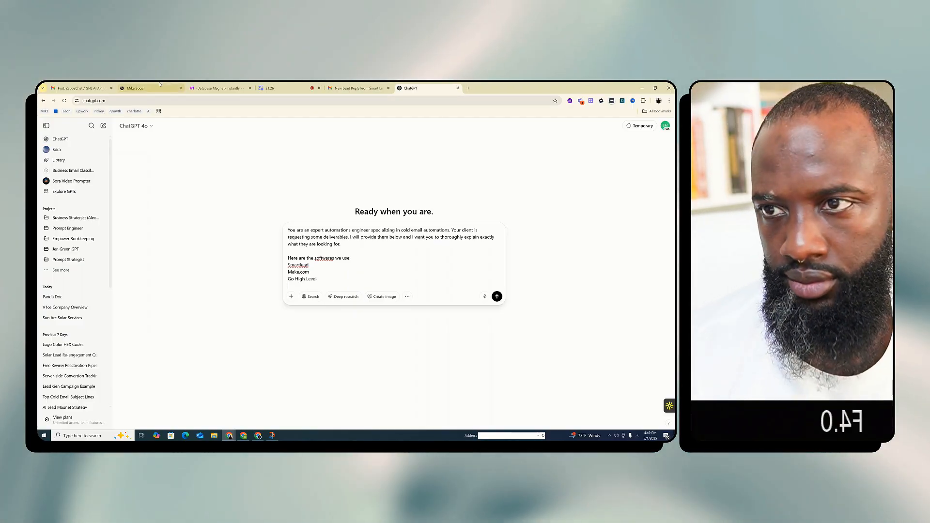
Look up the email infrastructure provider's contact in Gmail and add Inframail to the software list in the ChatGPT prompt
{"action": "left_click", "coordinate": [356, 88]}
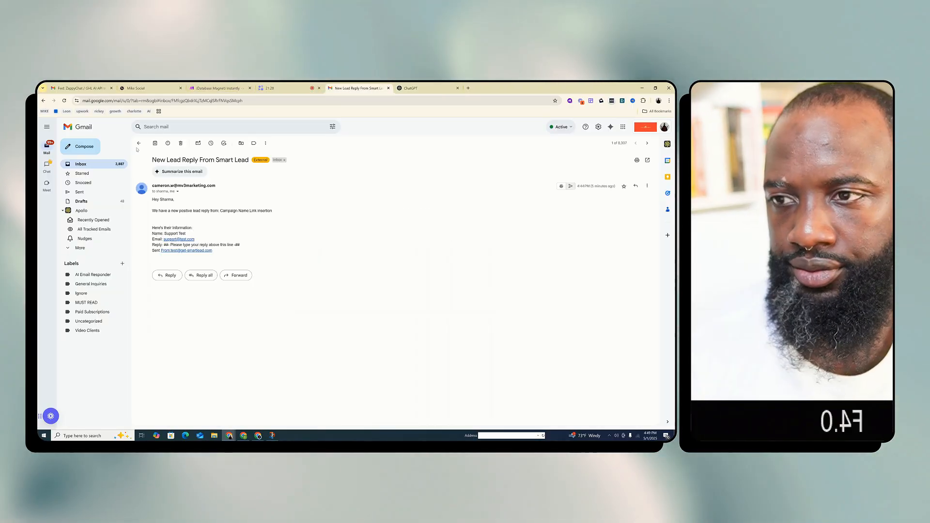
{"action": "type", "text": "kid"}
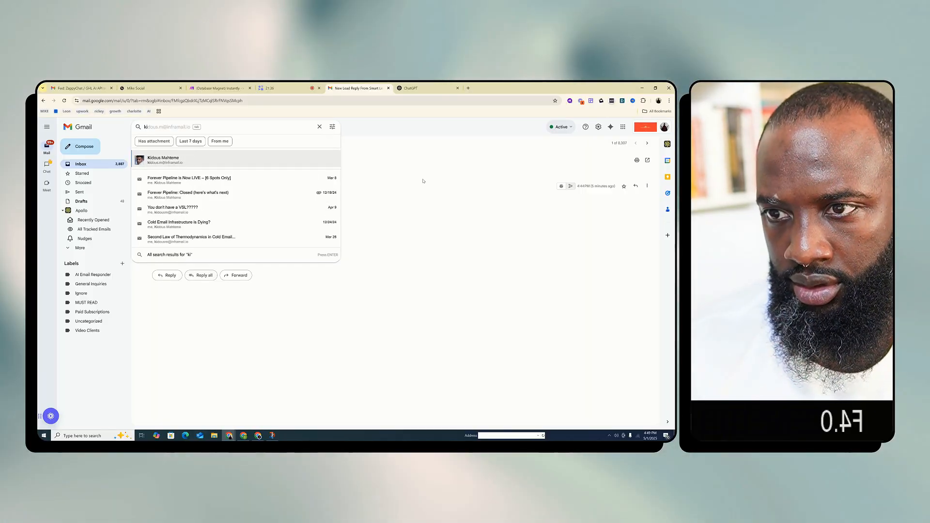
{"action": "left_click", "coordinate": [411, 216]}
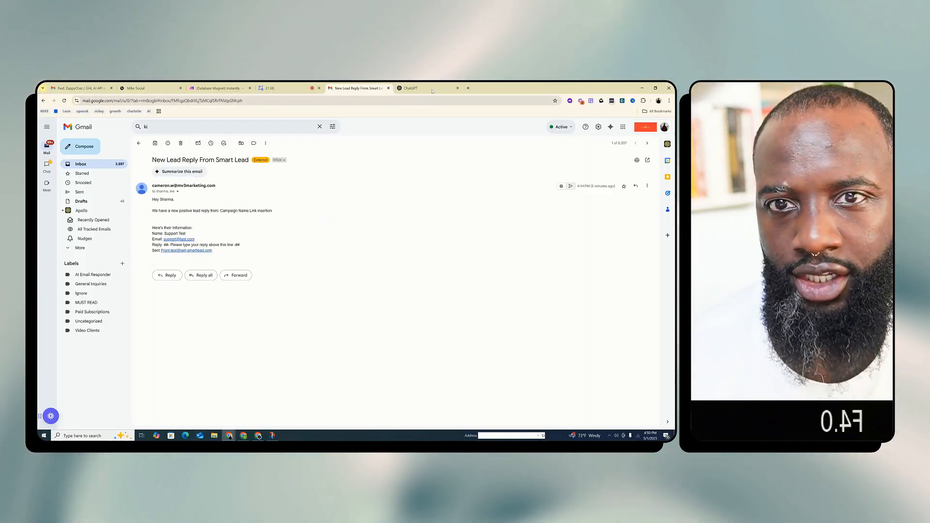
{"action": "left_click", "coordinate": [433, 90]}
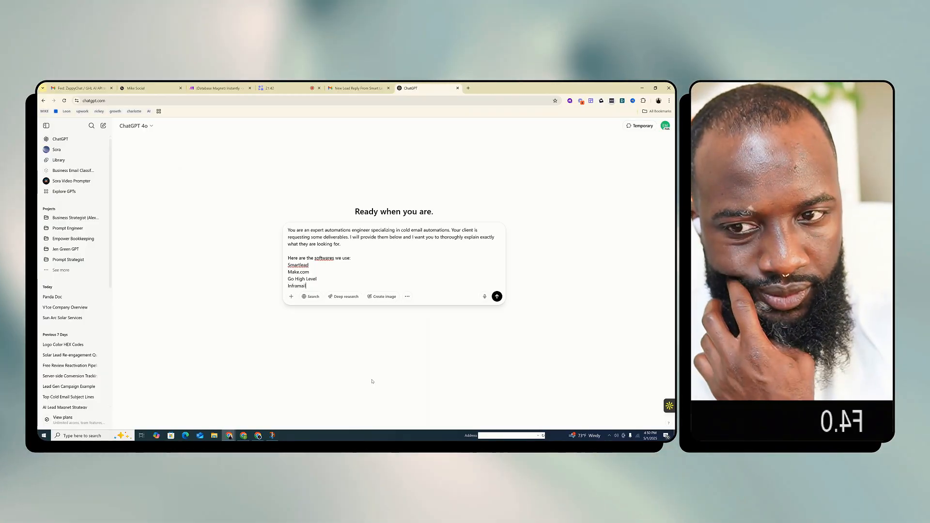
{"action": "key", "text": "shift+Return"}
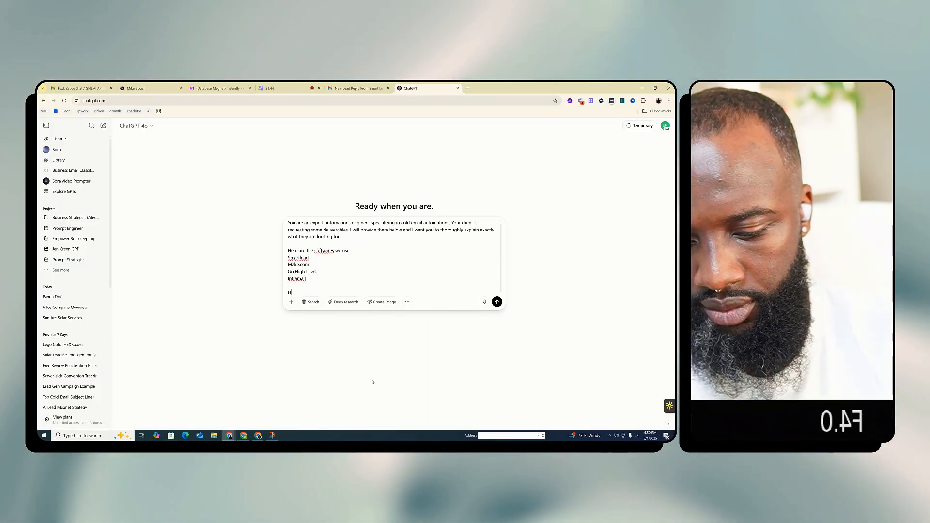
Add "Here are the deliverables:" followed by the client's copied list of questions, and submit the prompt
{"action": "type", "text": "Here are the deli"}
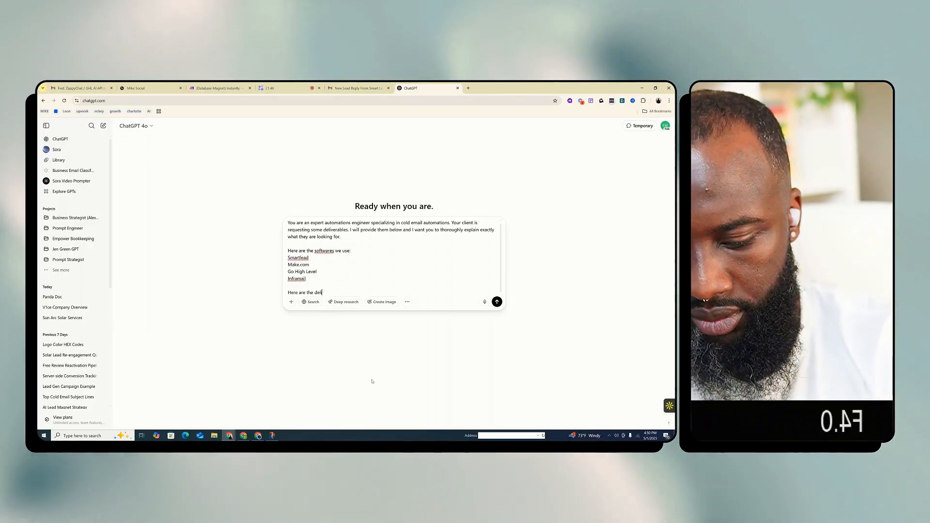
{"action": "type", "text": "vera"}
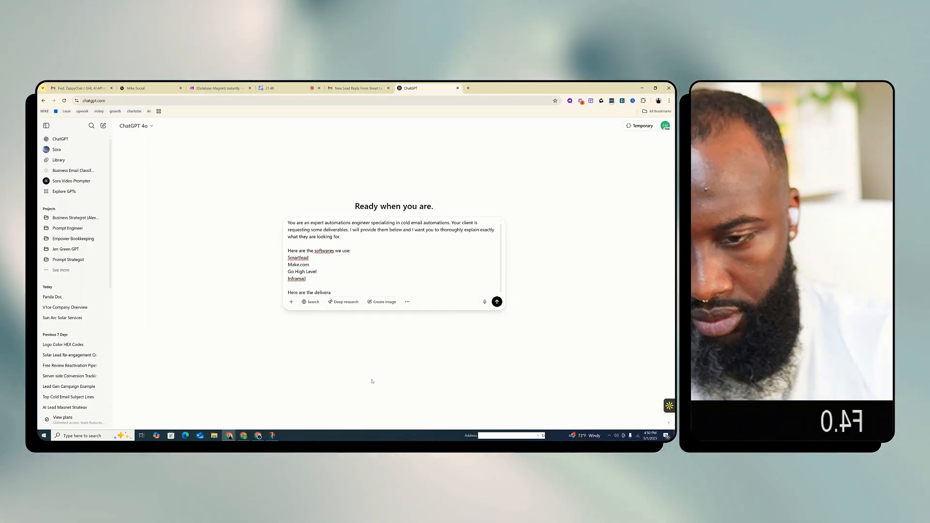
{"action": "type", "text": "bles:"}
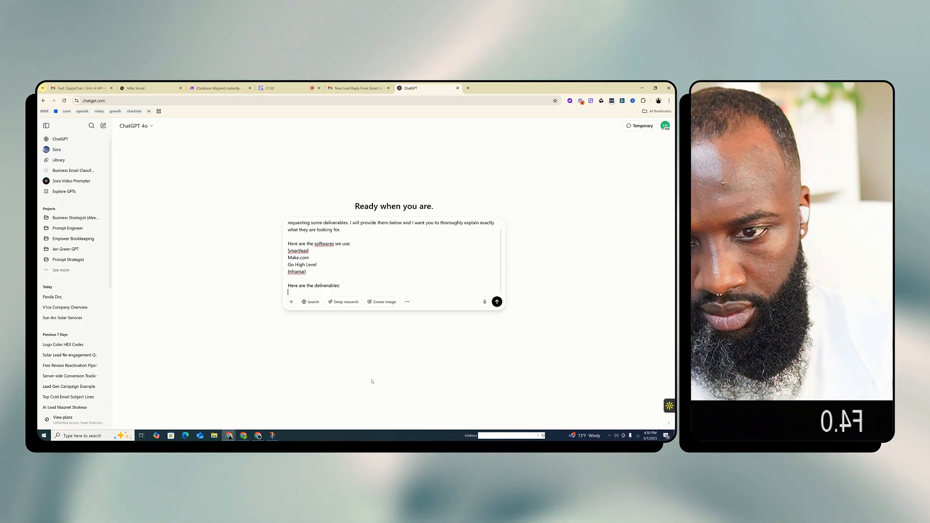
{"action": "key", "text": "Return"}
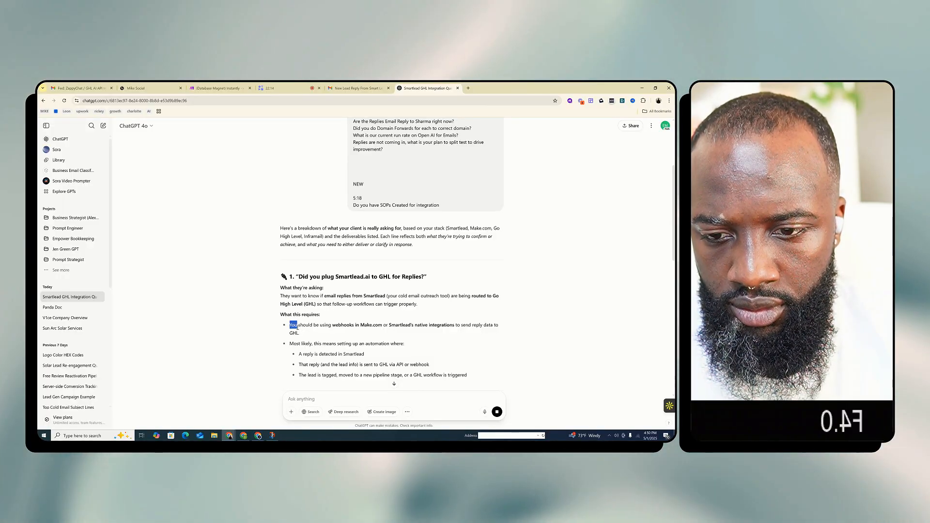
Read the response's explanation of the client's questions, starting with plugging Smartlead.ai into GHL for replies
{"action": "left_click", "coordinate": [318, 335]}
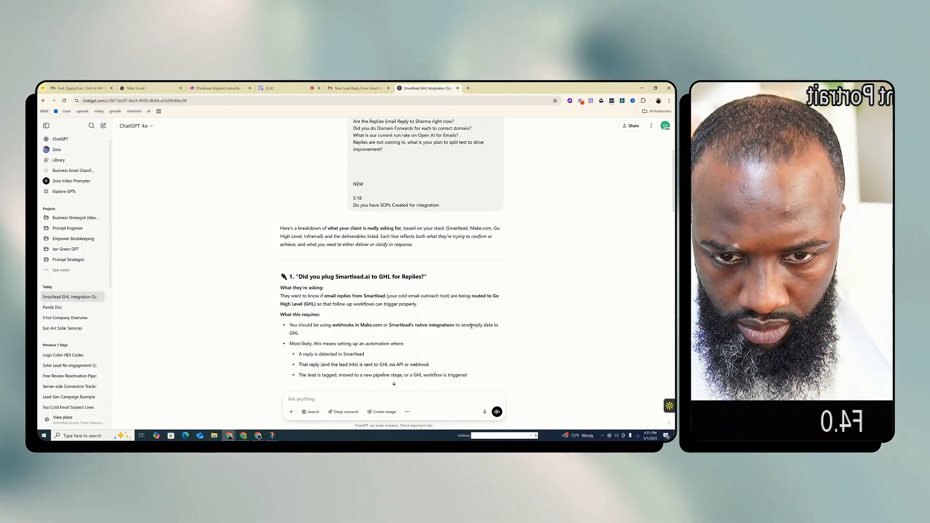
{"action": "scroll", "coordinate": [360, 294], "scroll_direction": "down", "scroll_amount": 2}
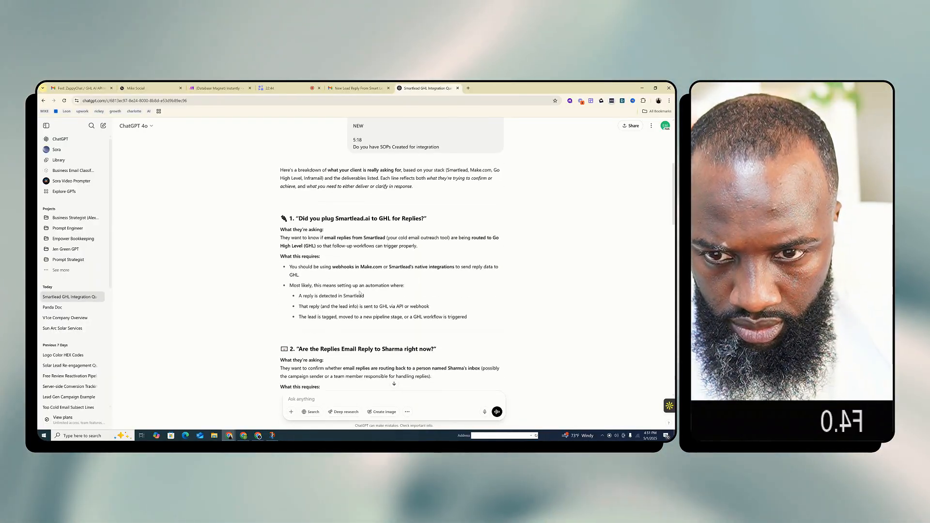
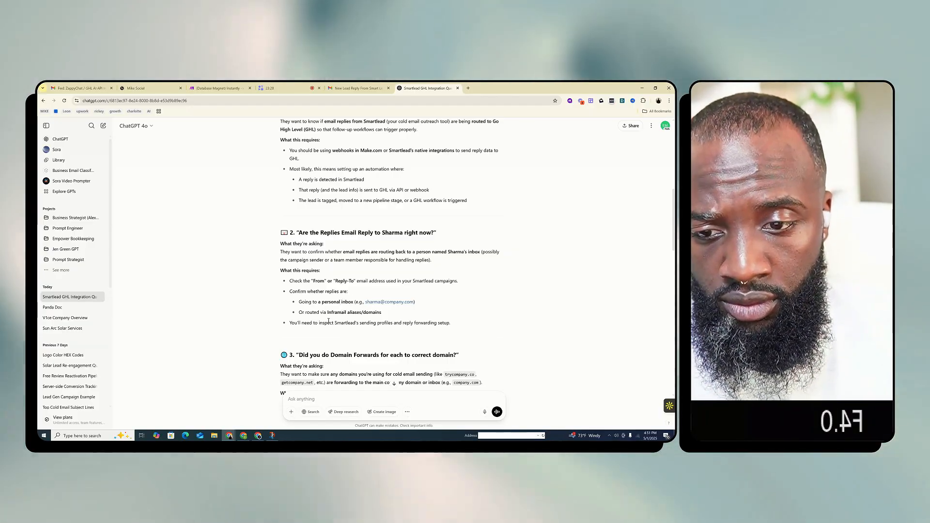
Read the breakdown of questions 2 to 6, from replies to Sharma through integration SOPs, and the suggested next steps
{"action": "scroll", "coordinate": [328, 313], "scroll_direction": "down", "scroll_amount": 1}
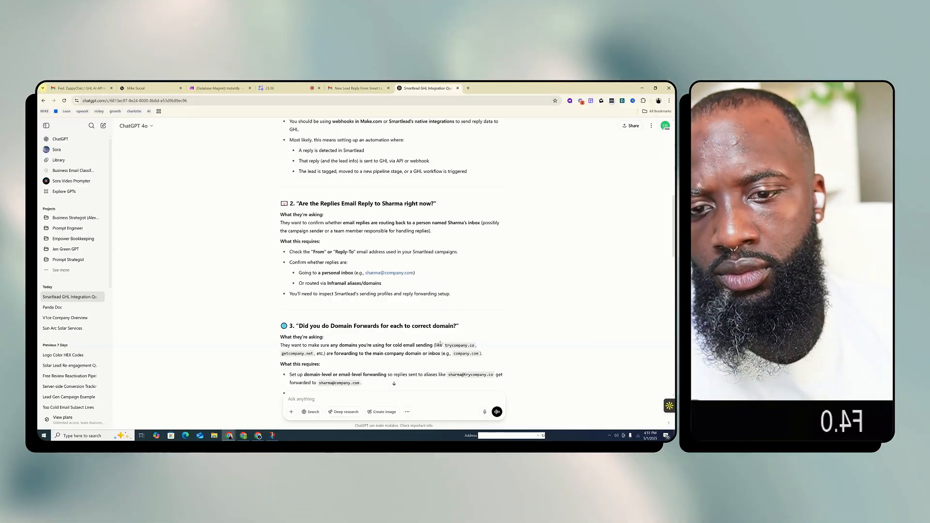
{"action": "scroll", "coordinate": [443, 336], "scroll_direction": "down", "scroll_amount": 1}
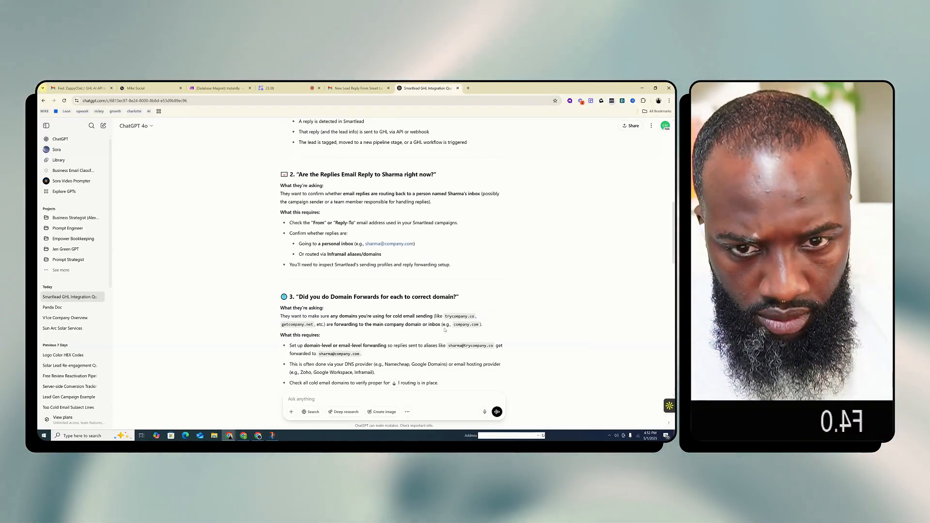
{"action": "scroll", "coordinate": [460, 363], "scroll_direction": "down", "scroll_amount": 2}
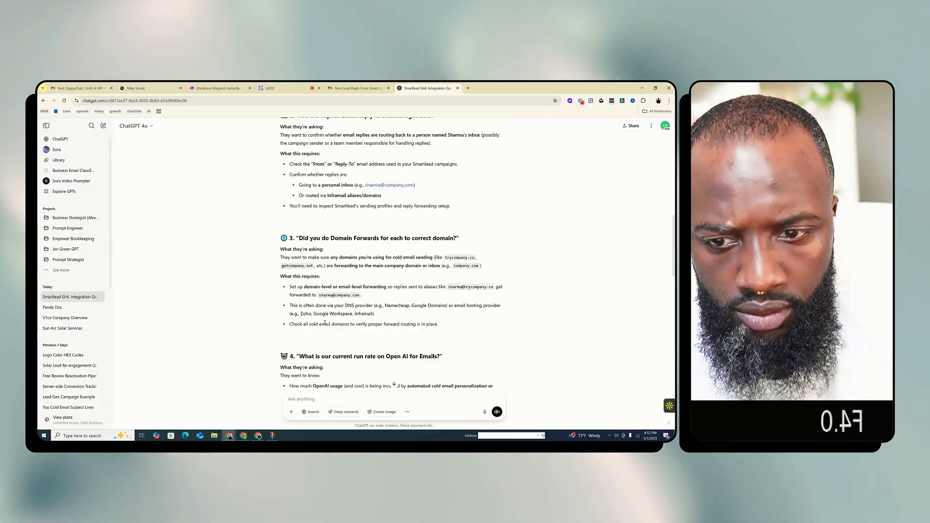
{"action": "scroll", "coordinate": [339, 315], "scroll_direction": "down", "scroll_amount": 1}
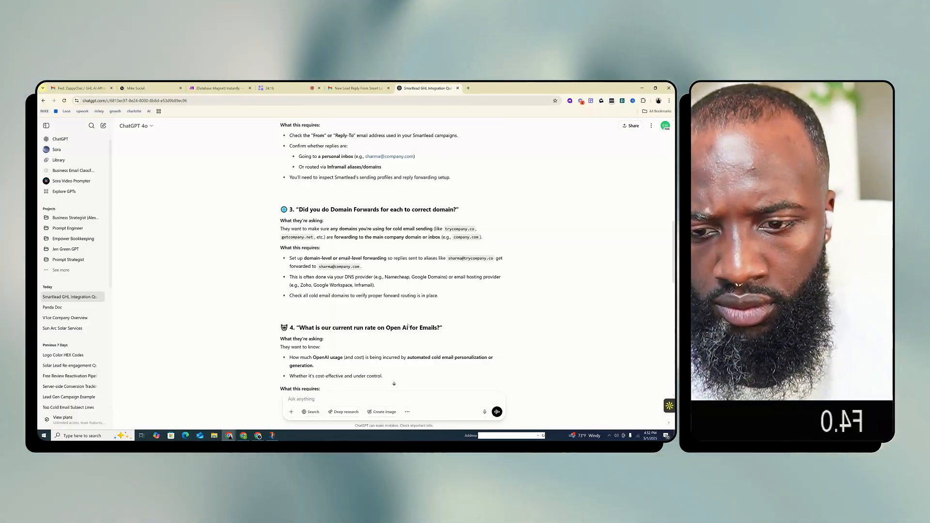
{"action": "scroll", "coordinate": [339, 359], "scroll_direction": "down", "scroll_amount": 1}
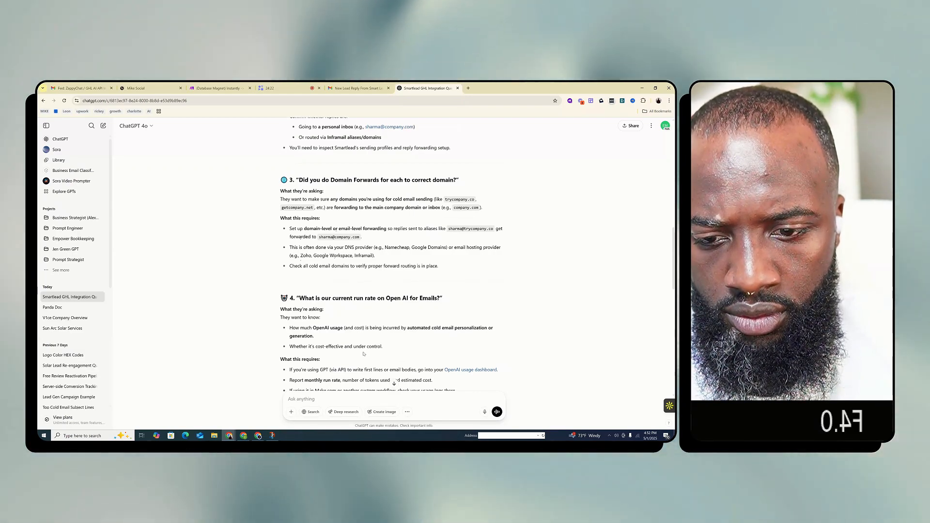
{"action": "scroll", "coordinate": [362, 350], "scroll_direction": "down", "scroll_amount": 2}
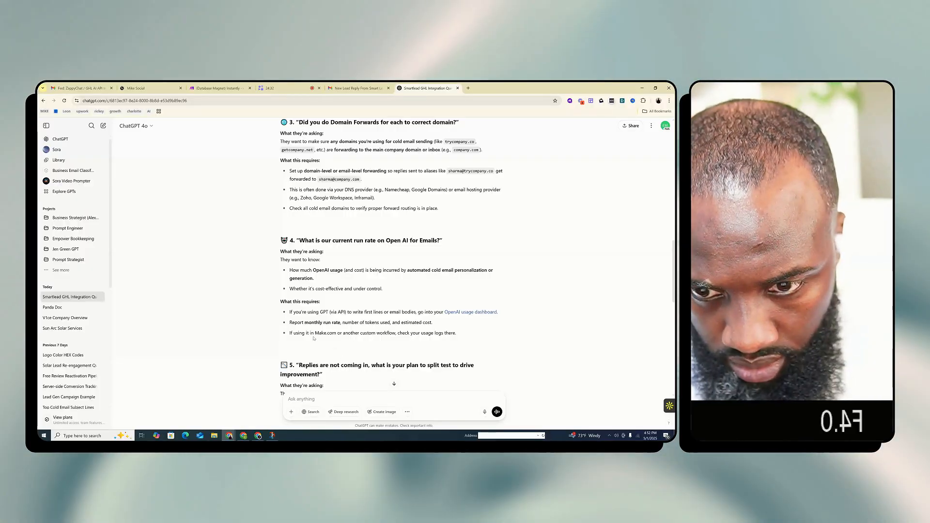
{"action": "scroll", "coordinate": [409, 330], "scroll_direction": "down", "scroll_amount": 3}
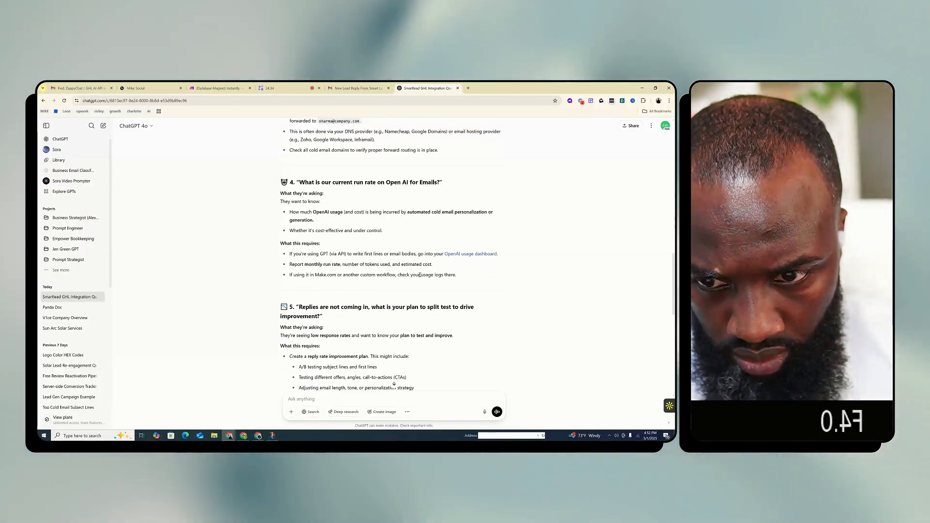
{"action": "scroll", "coordinate": [374, 306], "scroll_direction": "down", "scroll_amount": 1}
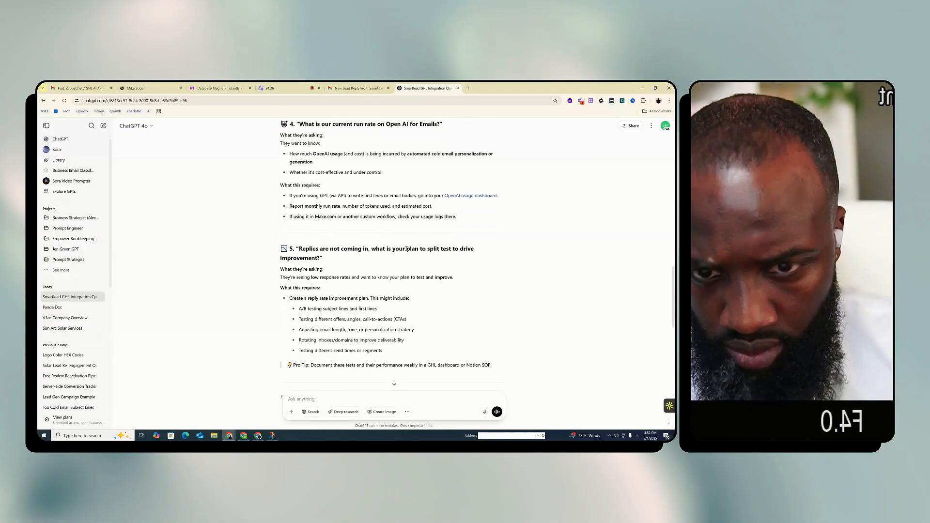
{"action": "scroll", "coordinate": [325, 283], "scroll_direction": "down", "scroll_amount": 2}
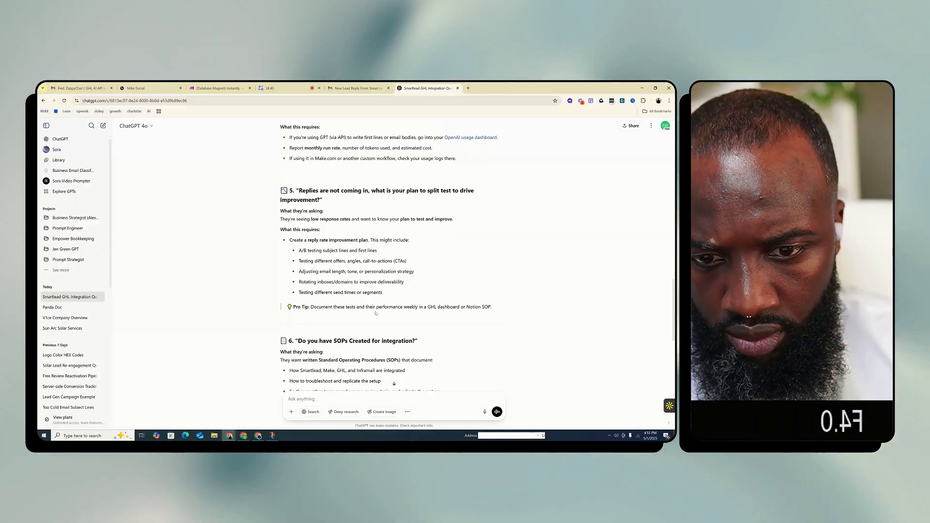
{"action": "scroll", "coordinate": [499, 289], "scroll_direction": "down", "scroll_amount": 1}
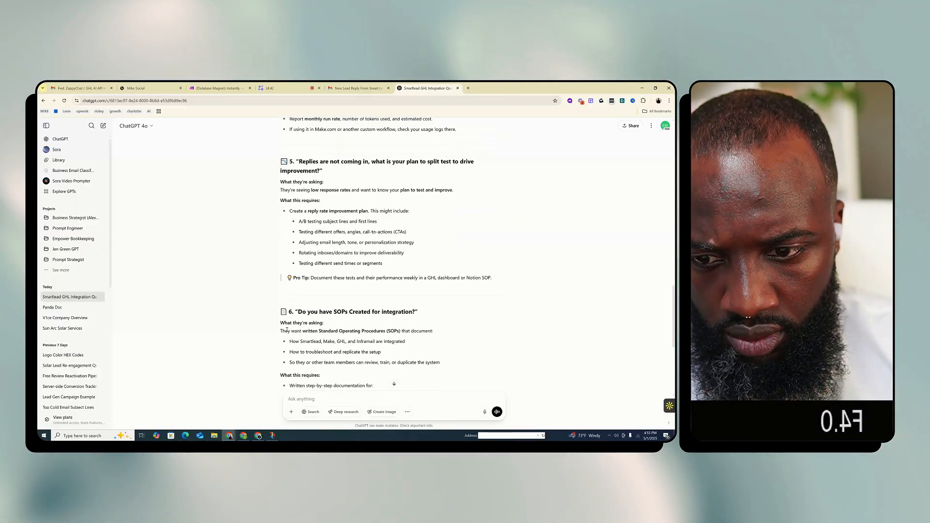
{"action": "scroll", "coordinate": [316, 296], "scroll_direction": "down", "scroll_amount": 2}
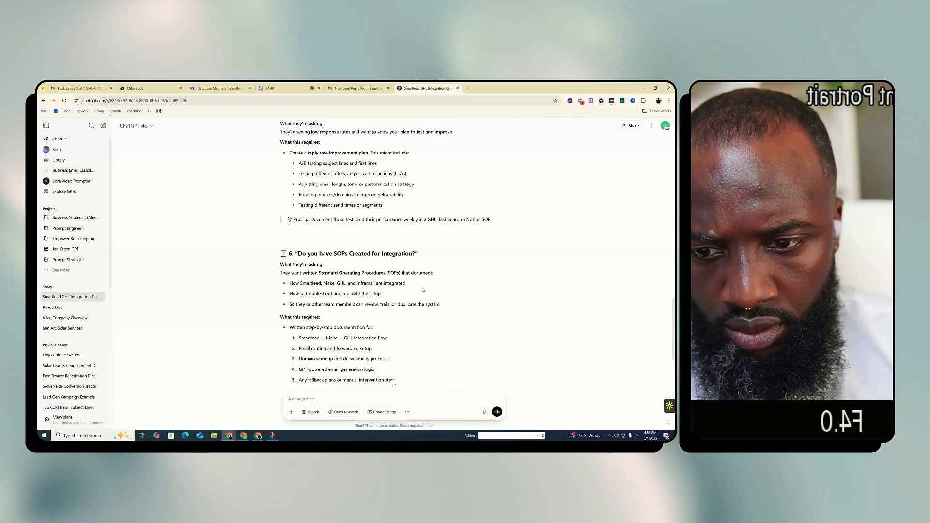
{"action": "scroll", "coordinate": [359, 301], "scroll_direction": "down", "scroll_amount": 5}
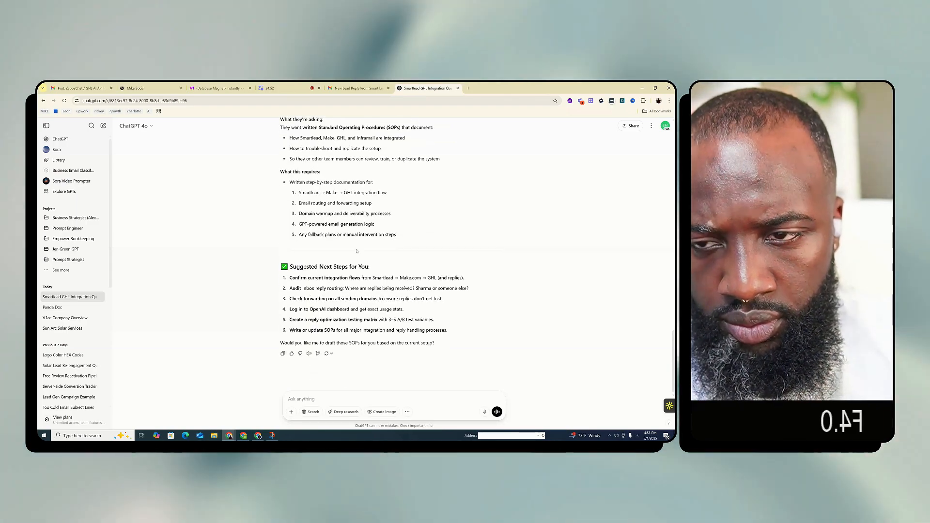
{"action": "scroll", "coordinate": [330, 307], "scroll_direction": "up", "scroll_amount": 3}
{"action": "scroll", "coordinate": [330, 307], "scroll_direction": "up", "scroll_amount": 8}
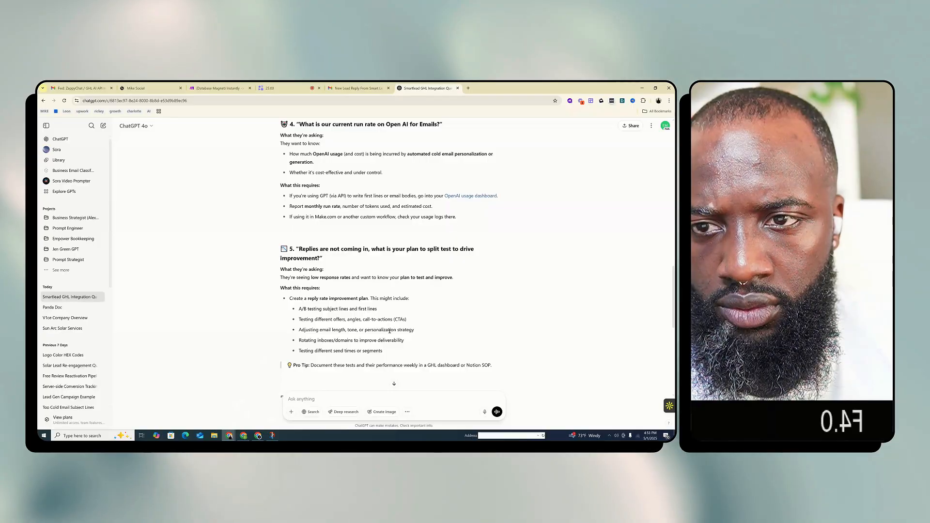
Create a blank Google Docs document in a new browser tab using docs.new
{"action": "left_click", "coordinate": [468, 88]}
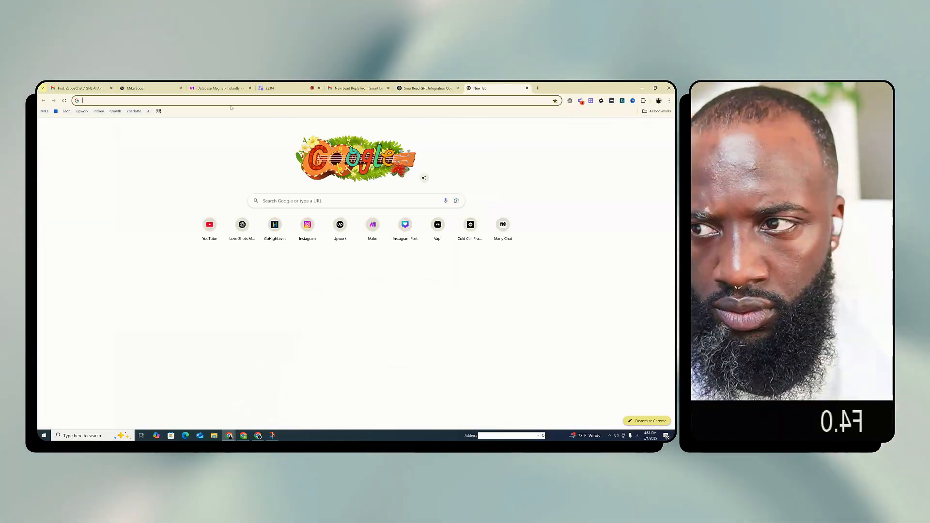
{"action": "type", "text": "docs.n"}
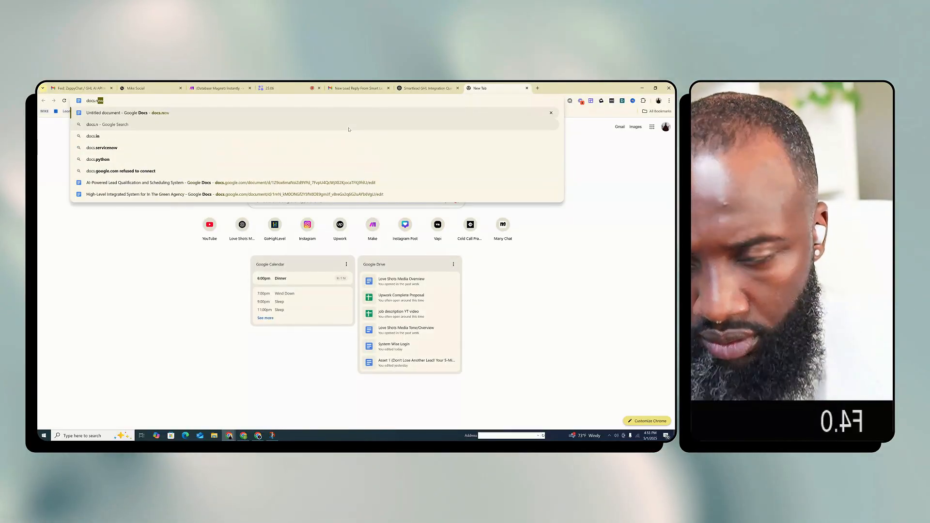
{"action": "key", "text": "Return"}
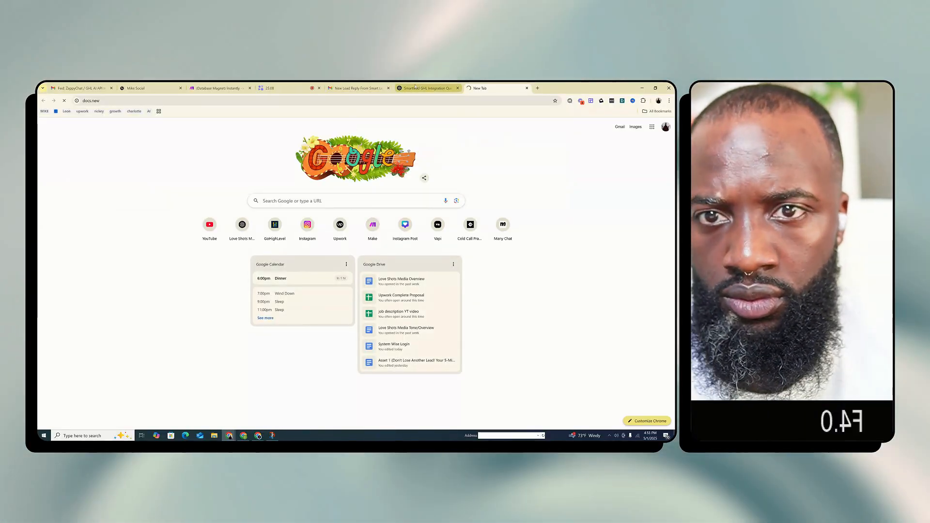
Return Gmail to the inbox and highlight question 1, "Did you plug Smartlead.ai to GHL for Replies?", in the ChatGPT breakdown
{"action": "left_click", "coordinate": [415, 87]}
{"action": "scroll", "coordinate": [392, 288], "scroll_direction": "up", "scroll_amount": 3}
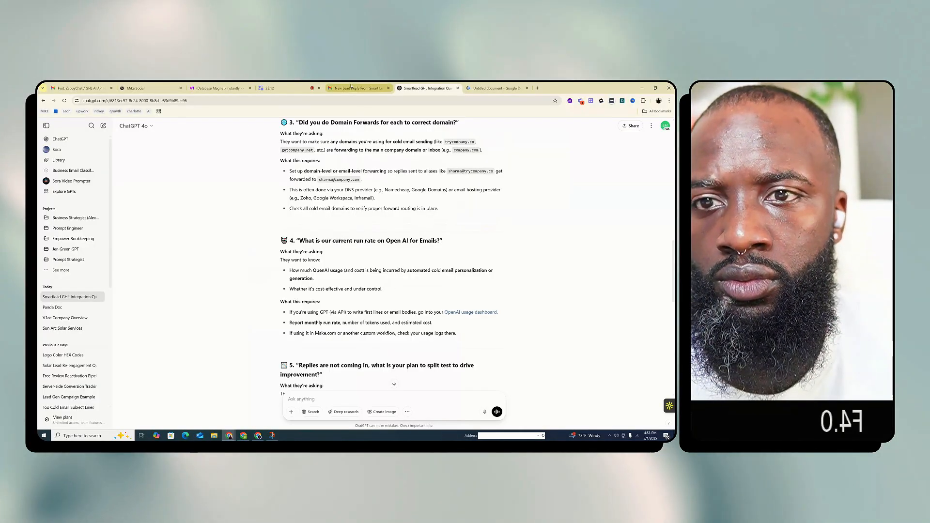
{"action": "left_click", "coordinate": [351, 88]}
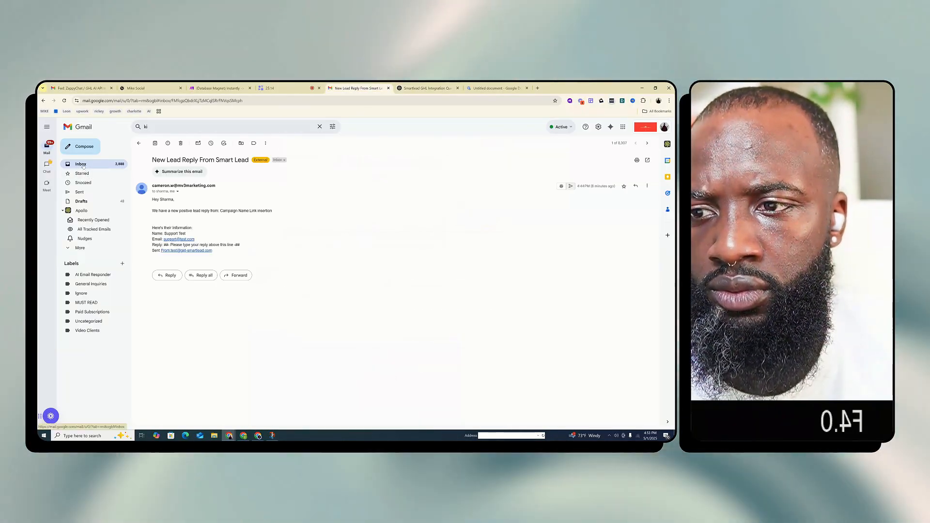
{"action": "left_click", "coordinate": [82, 165]}
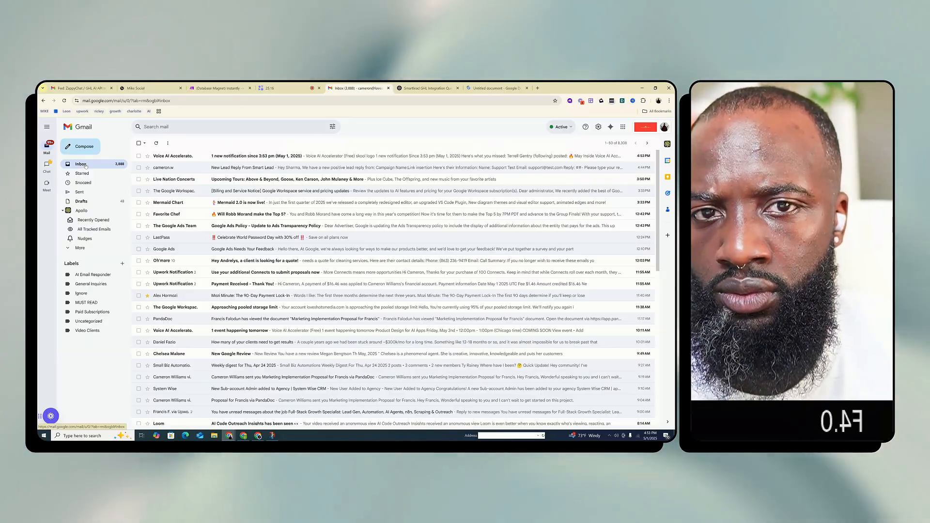
{"action": "left_click", "coordinate": [427, 88]}
{"action": "scroll", "coordinate": [378, 251], "scroll_direction": "up", "scroll_amount": 4}
{"action": "scroll", "coordinate": [378, 251], "scroll_direction": "up", "scroll_amount": 4}
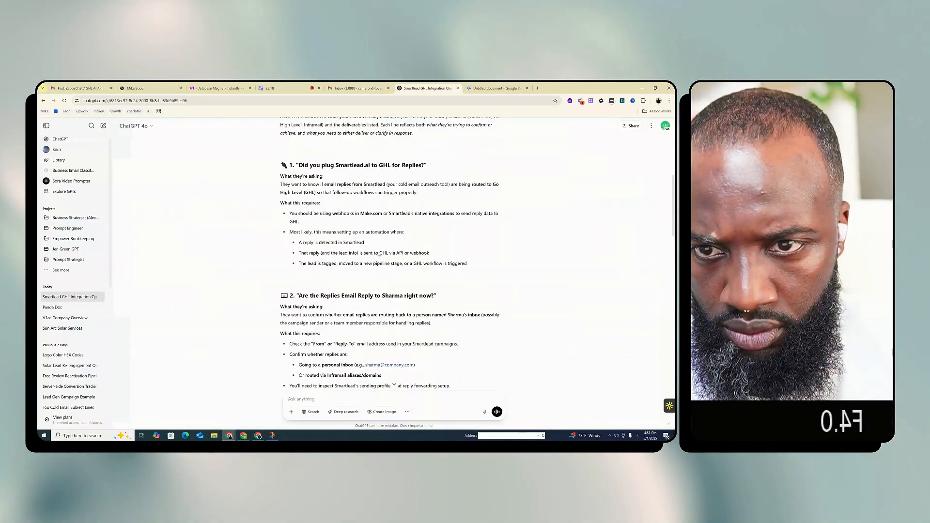
{"action": "left_click_drag", "start_coordinate": [429, 217], "coordinate": [290, 219]}
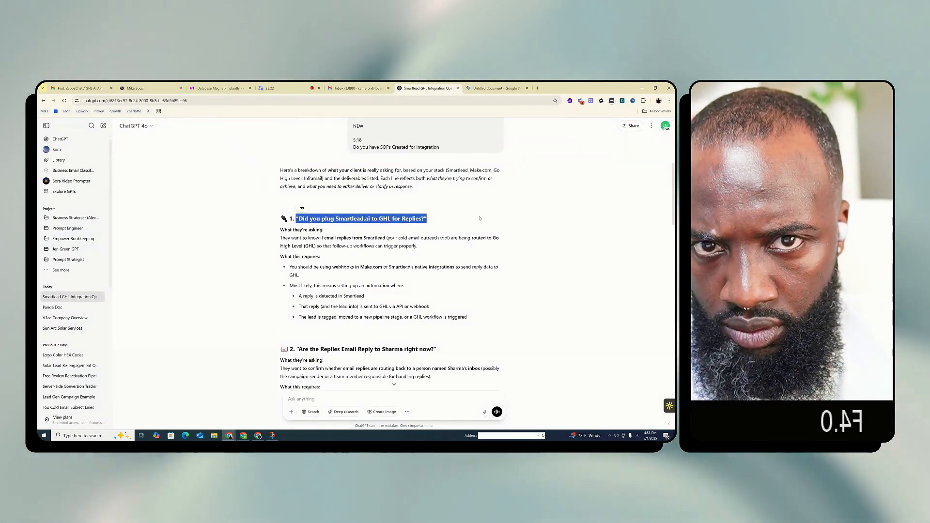
{"action": "left_click", "coordinate": [499, 87]}
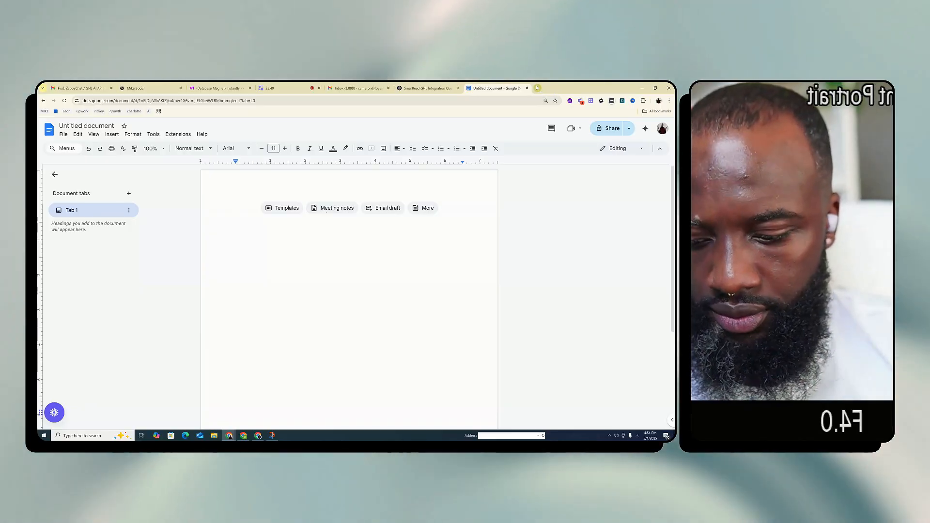
Open Google AI Studio in a new tab and load the Cold Email Campaign Strategy chat from its history
{"action": "left_click", "coordinate": [537, 87]}
{"action": "type", "text": "aistudio.google.com"}
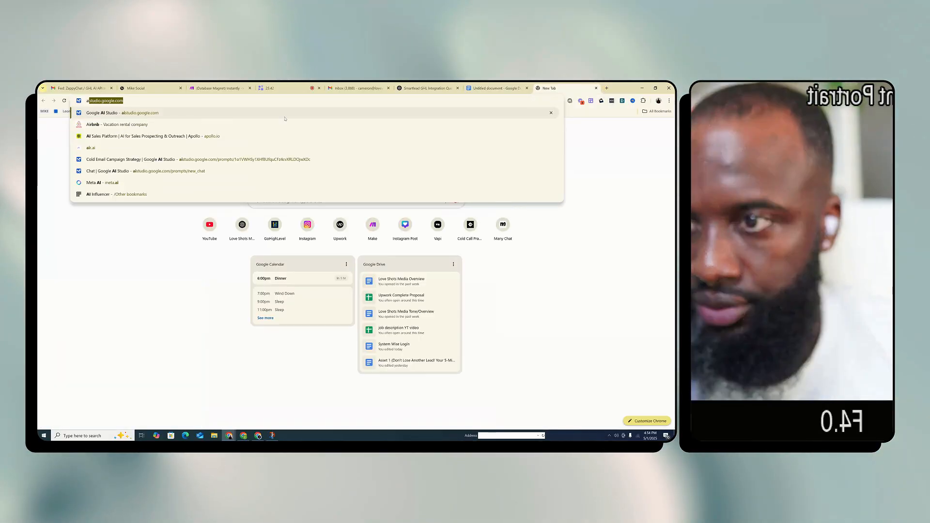
{"action": "left_click", "coordinate": [178, 112]}
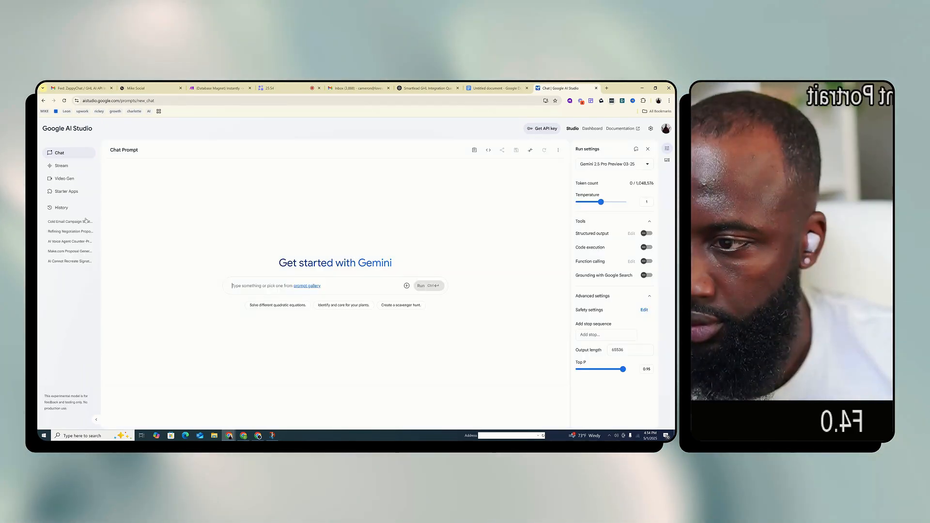
{"action": "left_click", "coordinate": [68, 222]}
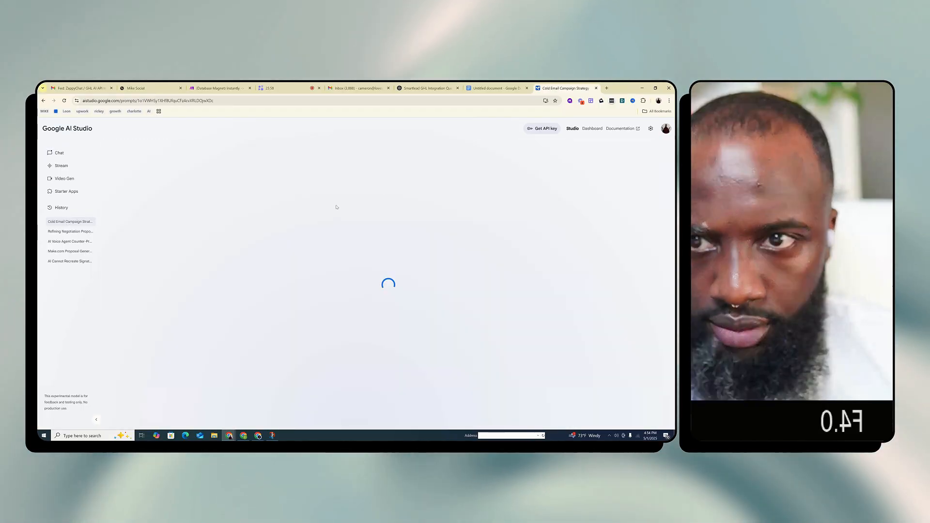
In Google Docs write "1. In order for me to route the email replies to Go High Level, I am going to need access to Go High Level."
{"action": "left_click", "coordinate": [496, 87]}
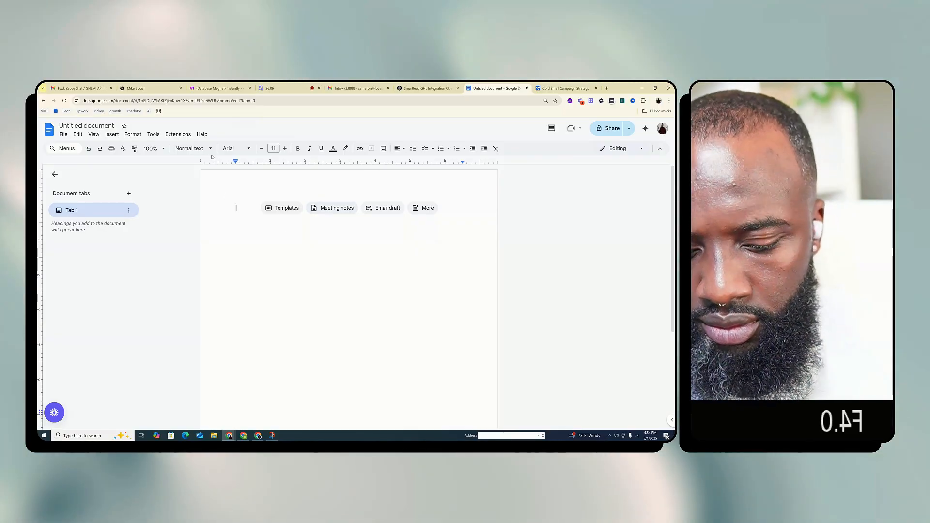
{"action": "type", "text": ". In order t"}
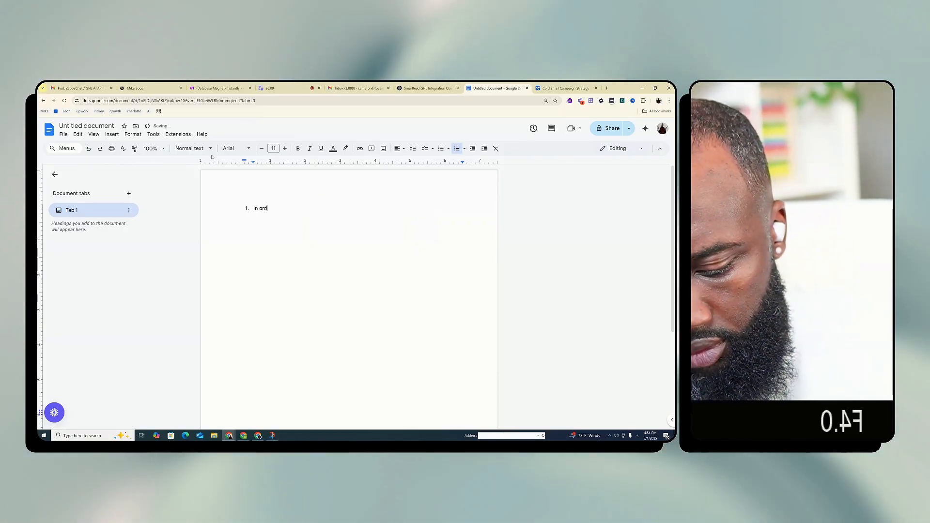
{"action": "type", "text": "o for me to route the email re"}
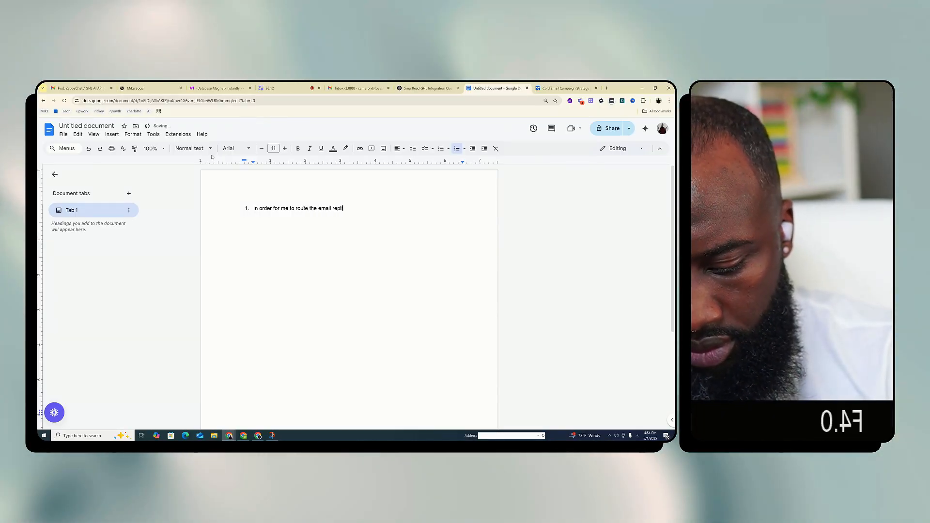
{"action": "type", "text": "plies to Go High Le"}
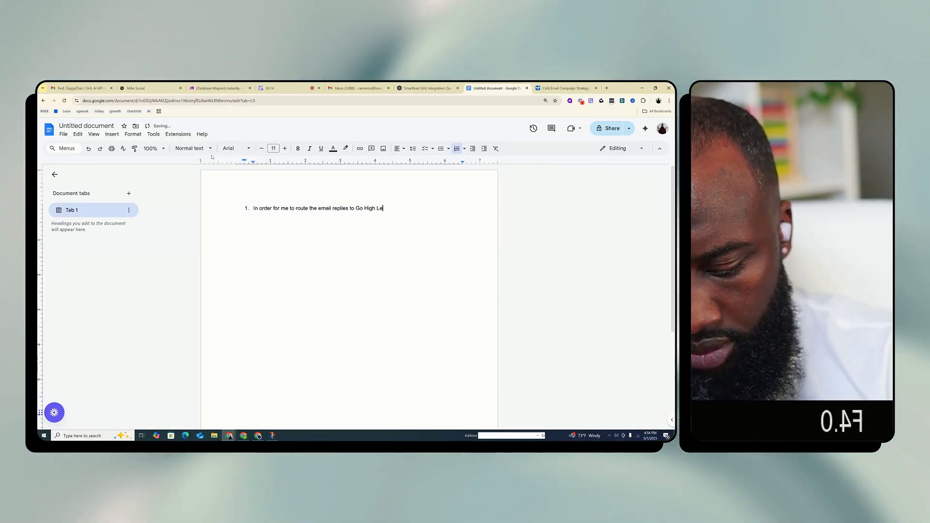
{"action": "type", "text": "vel. I am going to need access to Go High le"}
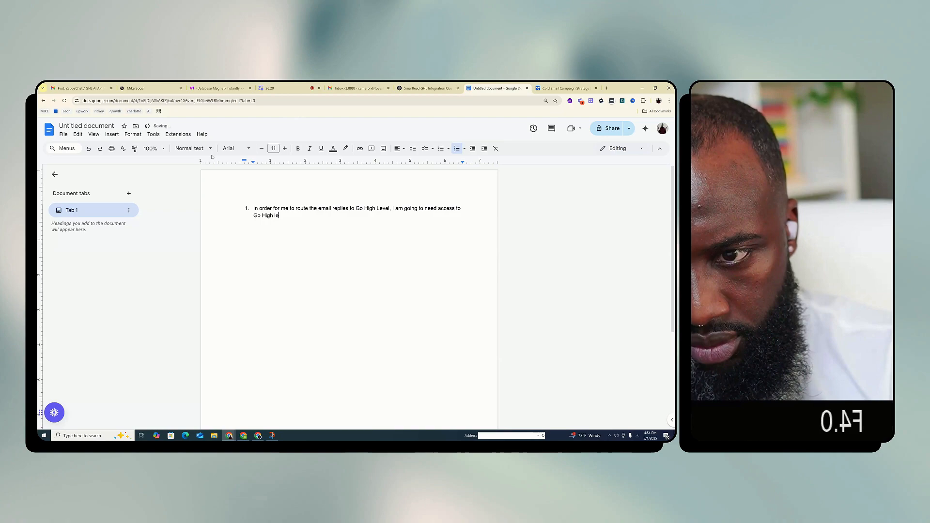
{"action": "key", "text": "BackSpace"}
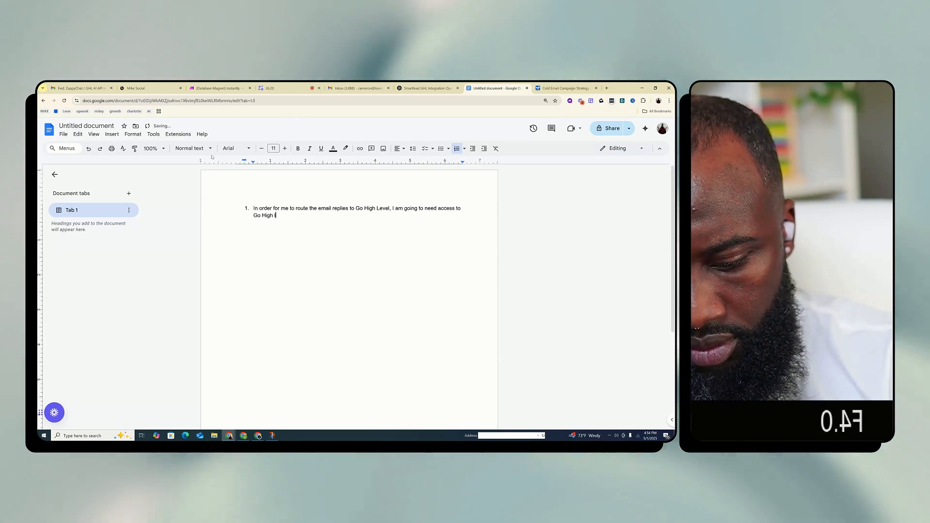
{"action": "type", "text": "Level. "}
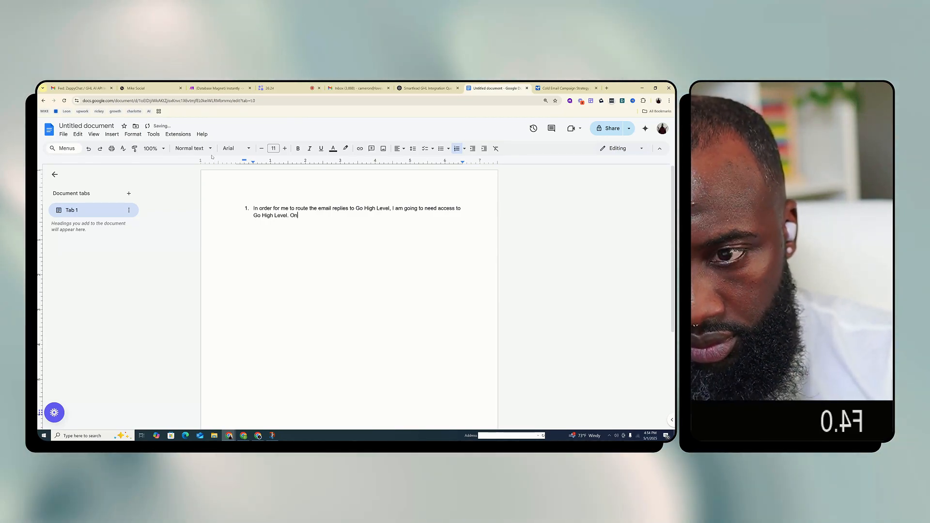
{"action": "type", "text": "Once I revie"}
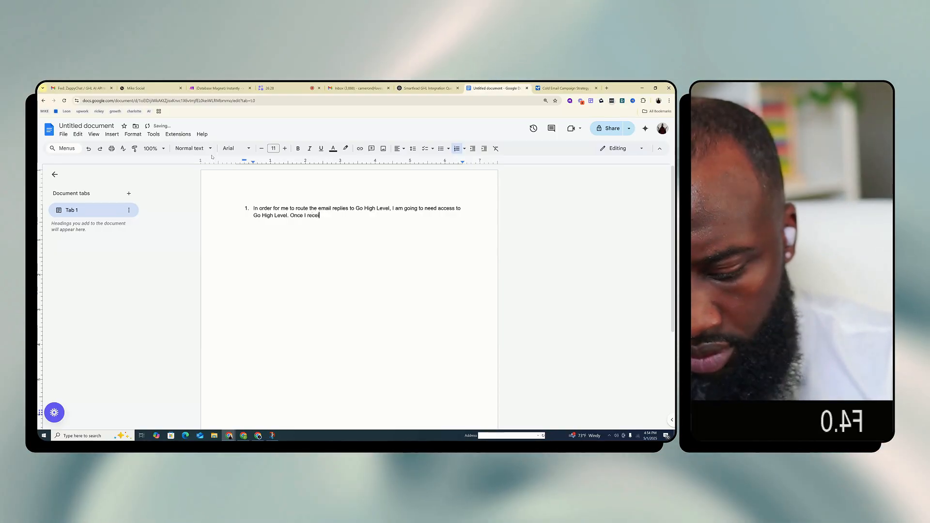
{"action": "type", "text": "ve the proper "}
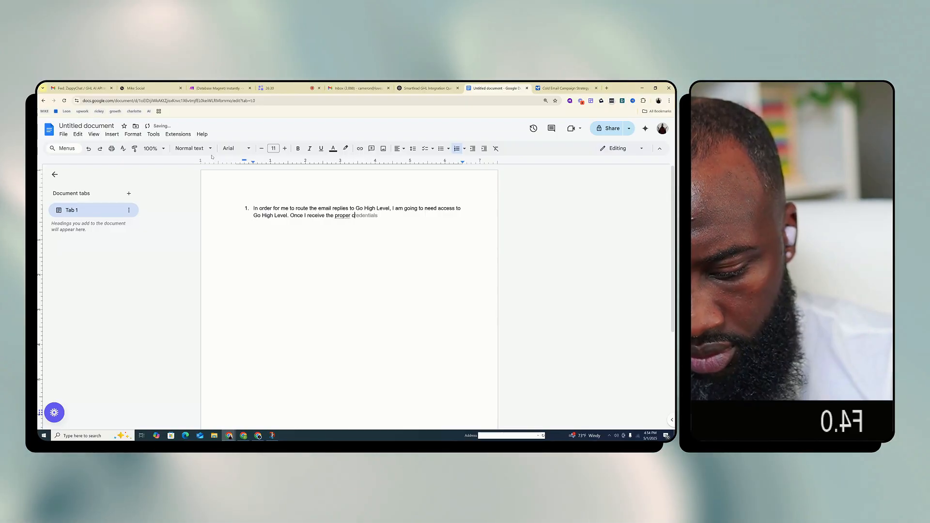
{"action": "type", "text": "credentials, I"}
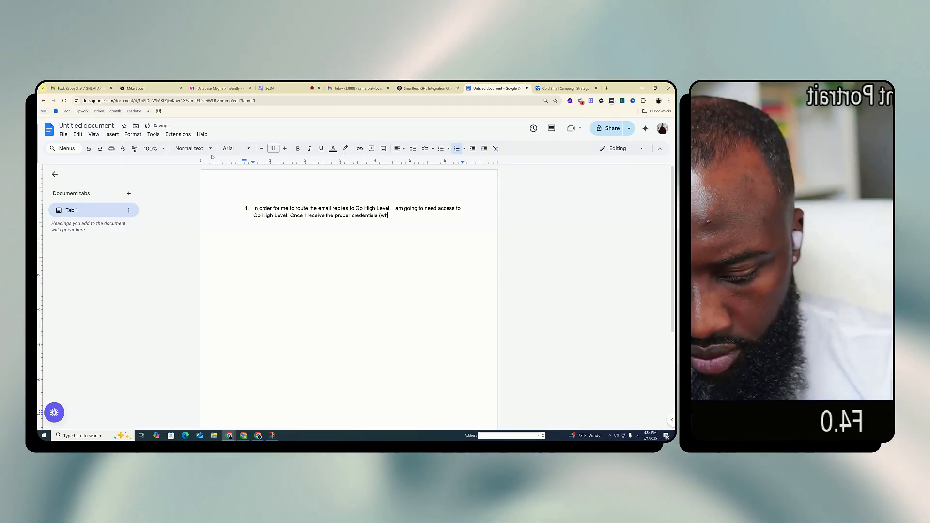
{"action": "type", "text": "ich we should have"}
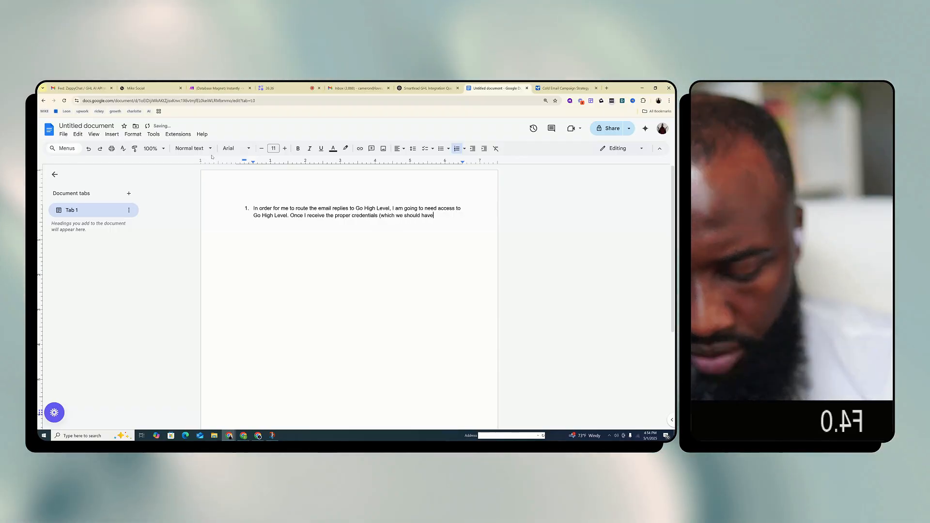
{"action": "type", "text": "in"}
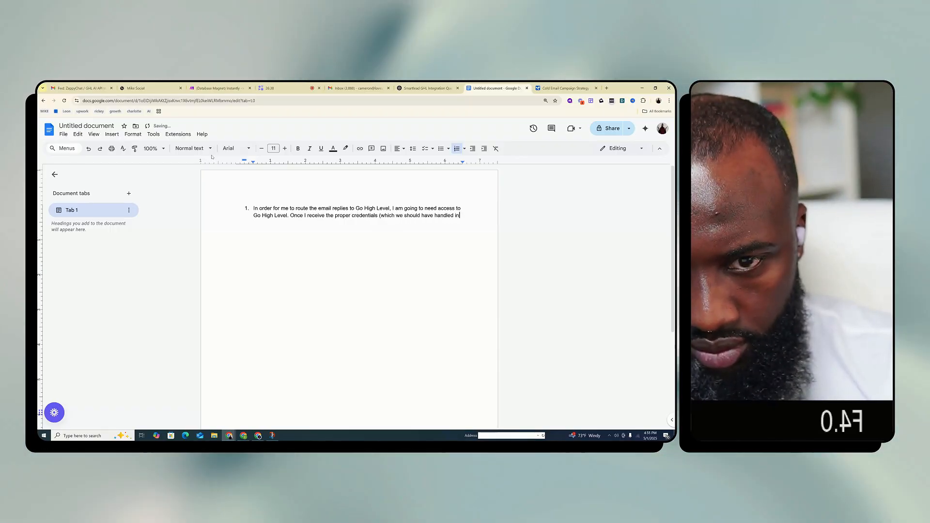
{"action": "type", "text": " the beginning"}
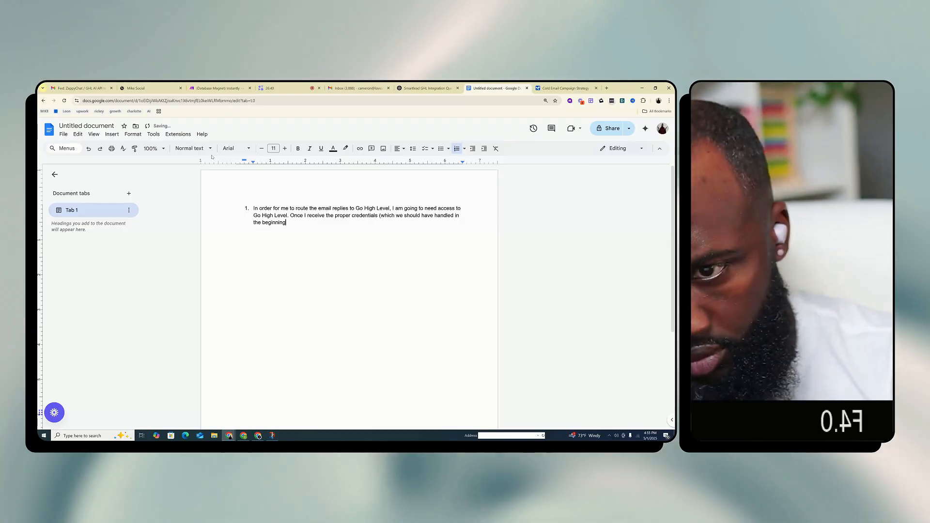
{"action": "type", "text": " and I will"}
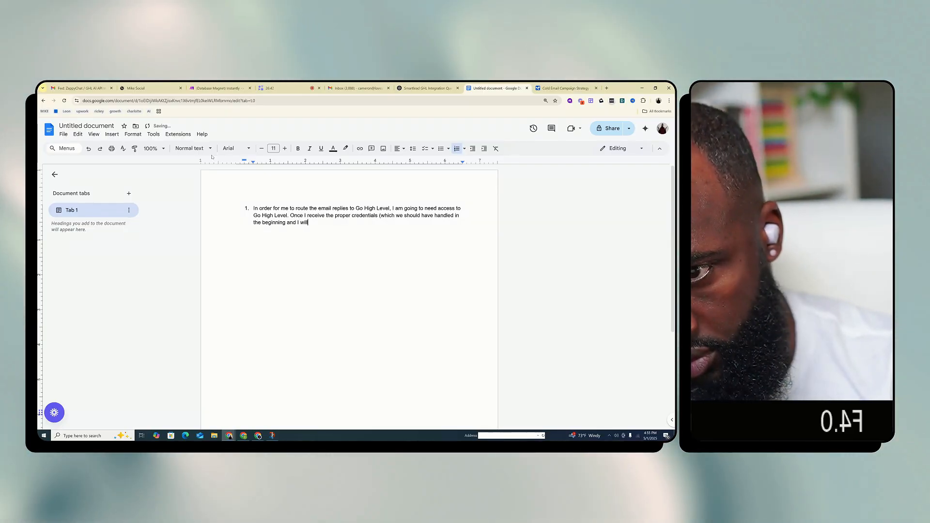
{"action": "type", "text": " take responsibility"}
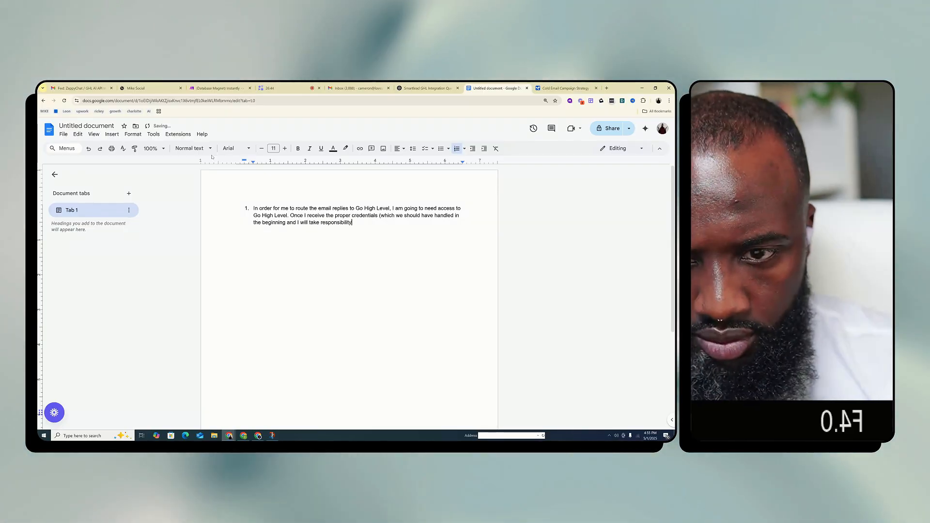
{"action": "type", "text": " for not "}
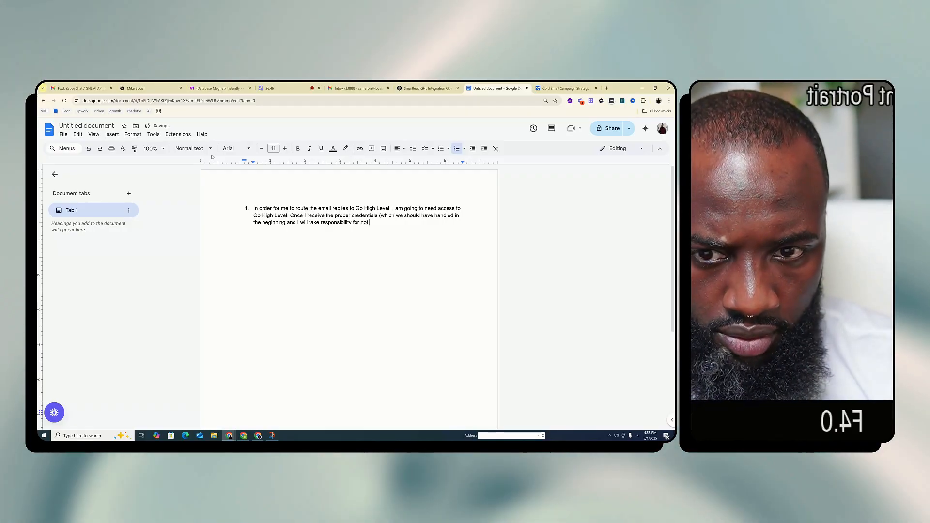
{"action": "type", "text": "gathering"}
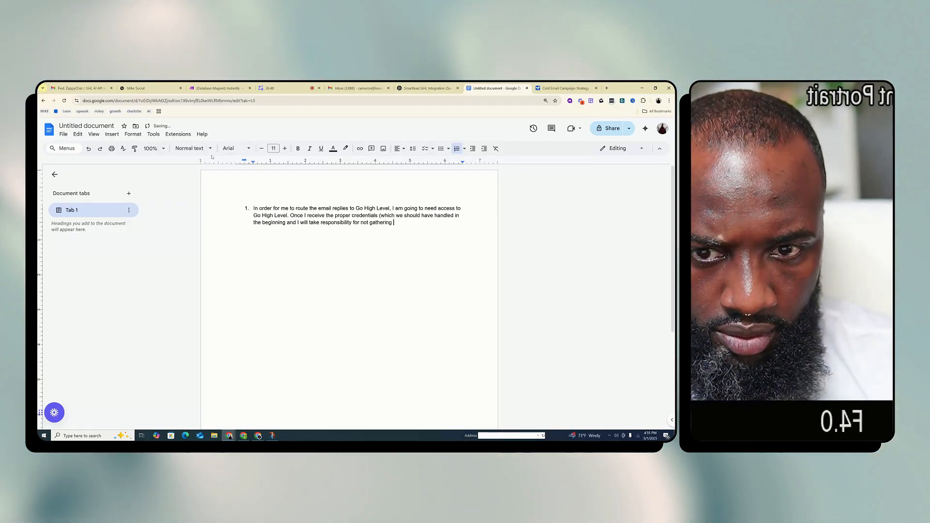
{"action": "type", "text": " all the relevant "}
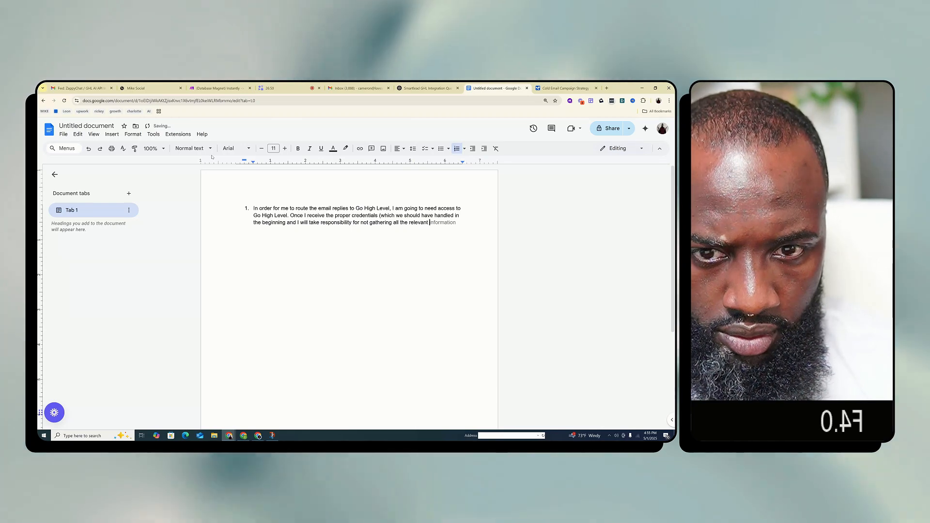
{"action": "type", "text": "cr"}
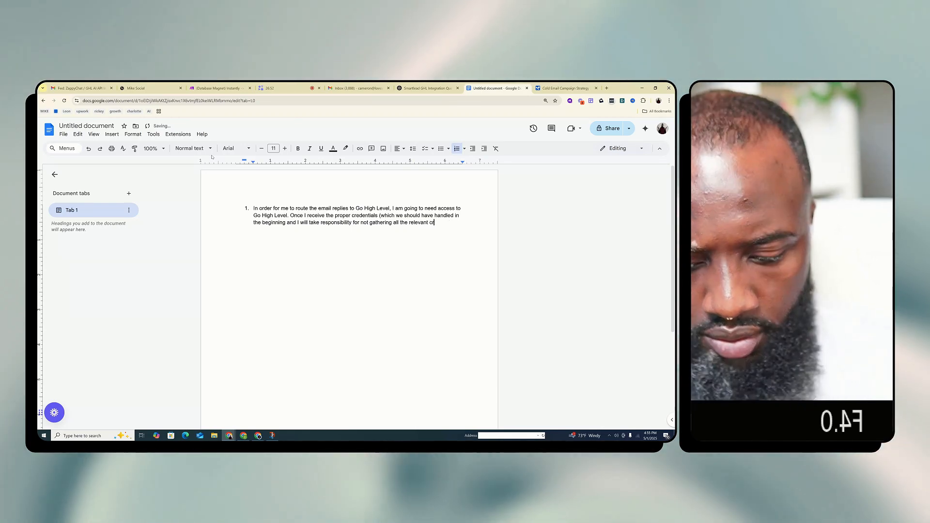
{"action": "type", "text": "edentials needed"}
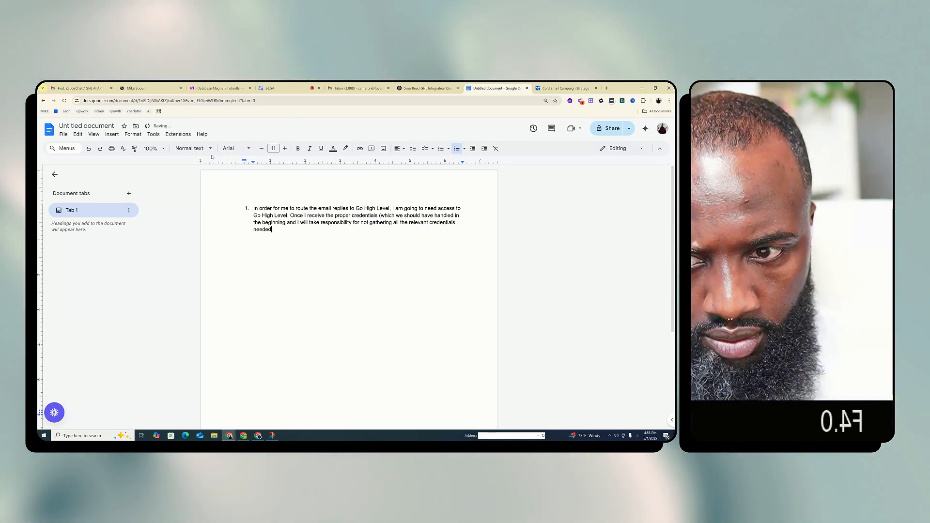
{"action": "type", "text": " to d"}
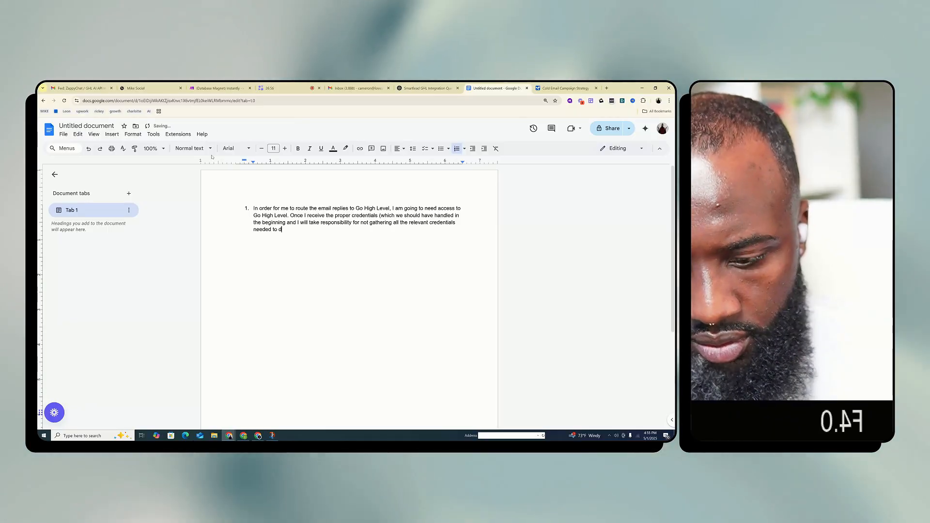
{"action": "type", "text": "eliver) "}
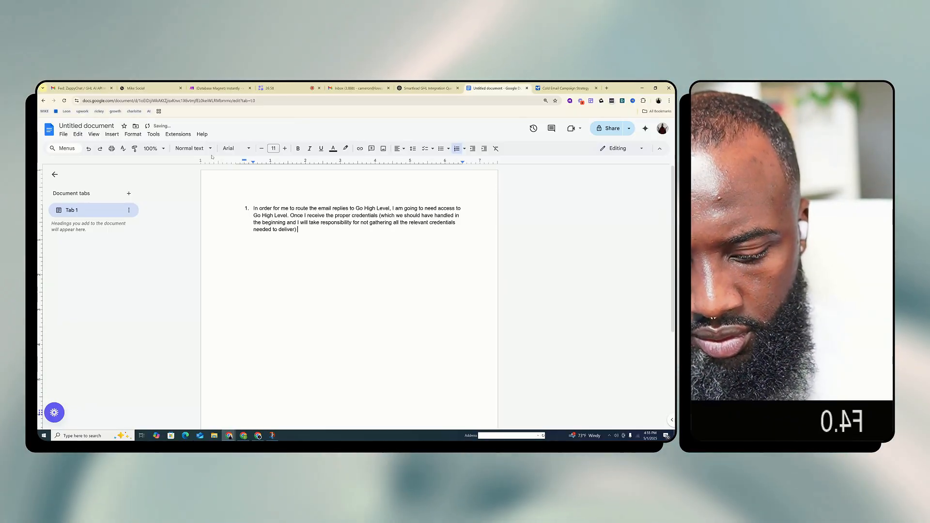
{"action": "type", "text": "I will be able to"}
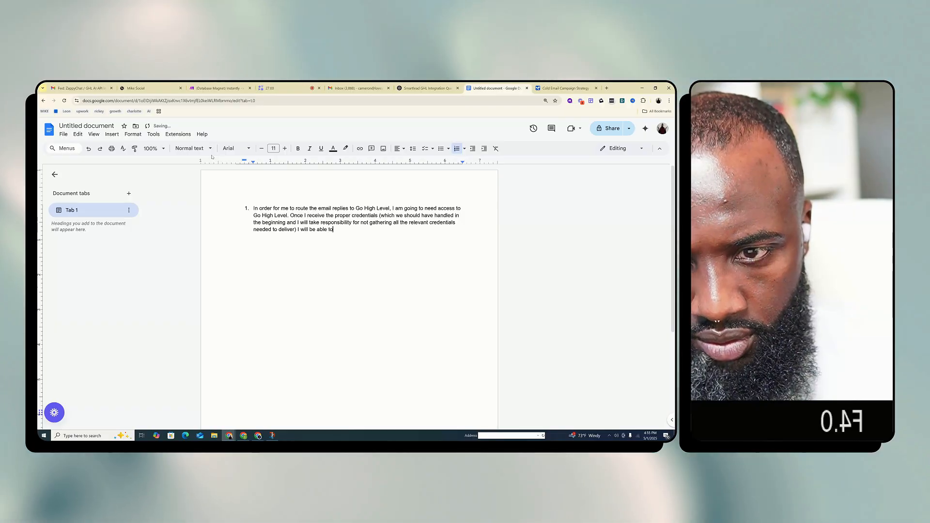
{"action": "type", "text": " deliver."}
End answer 1 with "I will be able to deliver." and start list item 2
{"action": "key", "text": "Return"}
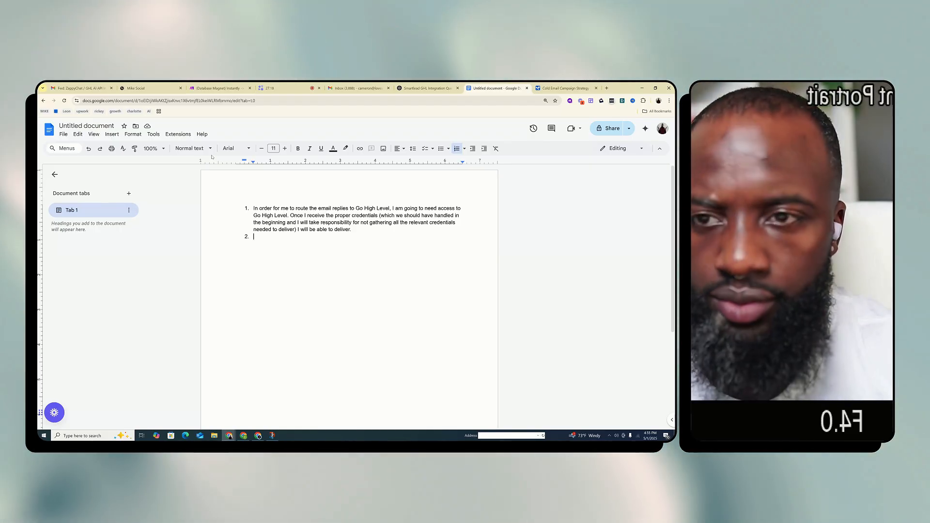
Consult question 2 in the ChatGPT breakdown, then begin answer 2 in the Google Docs document with "The replies are properly forwarded to"
{"action": "left_click", "coordinate": [427, 89]}
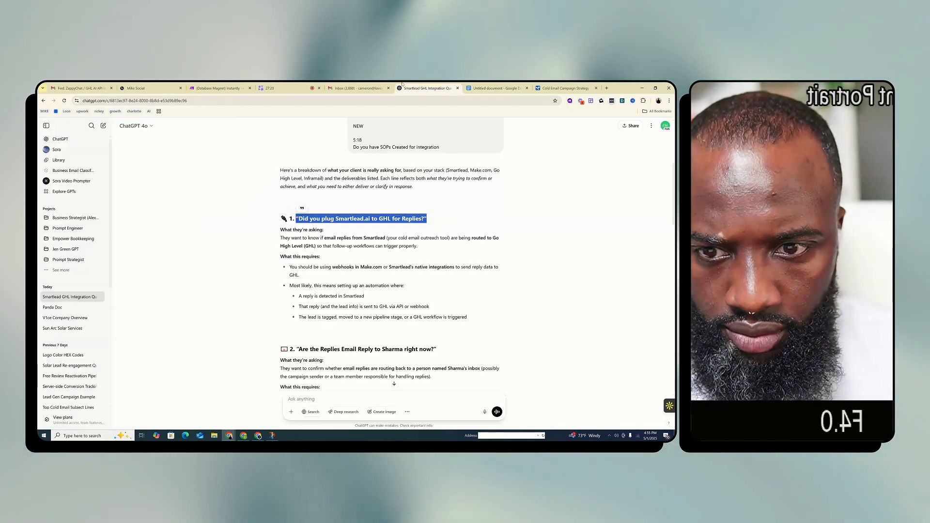
{"action": "scroll", "coordinate": [372, 339], "scroll_direction": "down", "scroll_amount": 1}
{"action": "scroll", "coordinate": [373, 339], "scroll_direction": "down", "scroll_amount": 3}
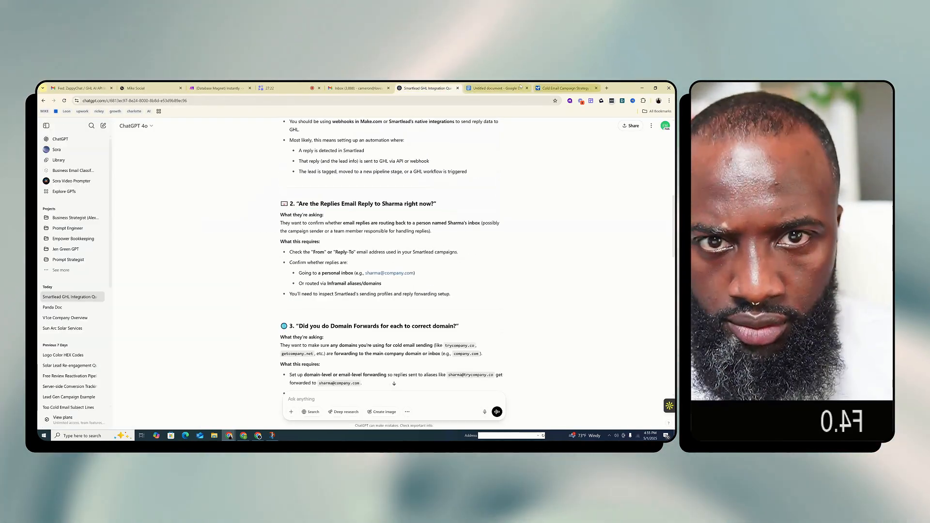
{"action": "left_click", "coordinate": [494, 88]}
{"action": "type", "text": "The rep"}
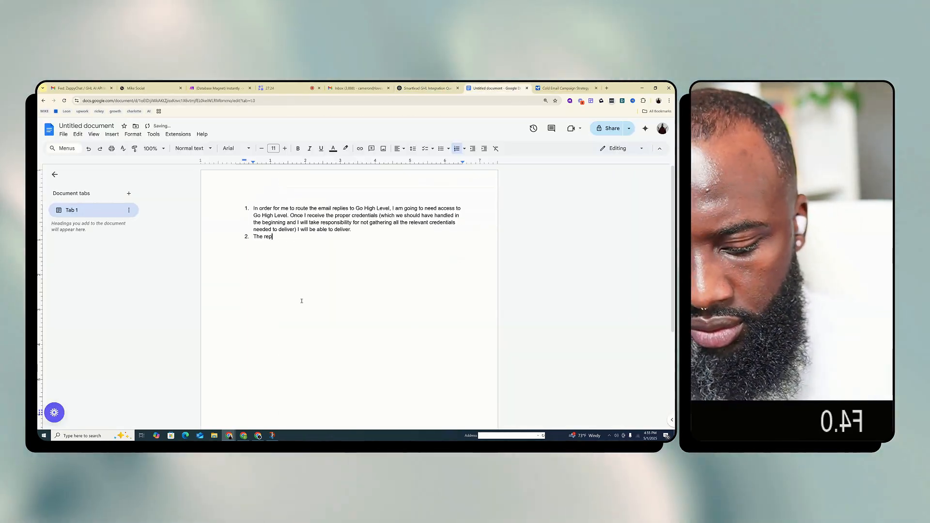
{"action": "type", "text": "lies are properly "}
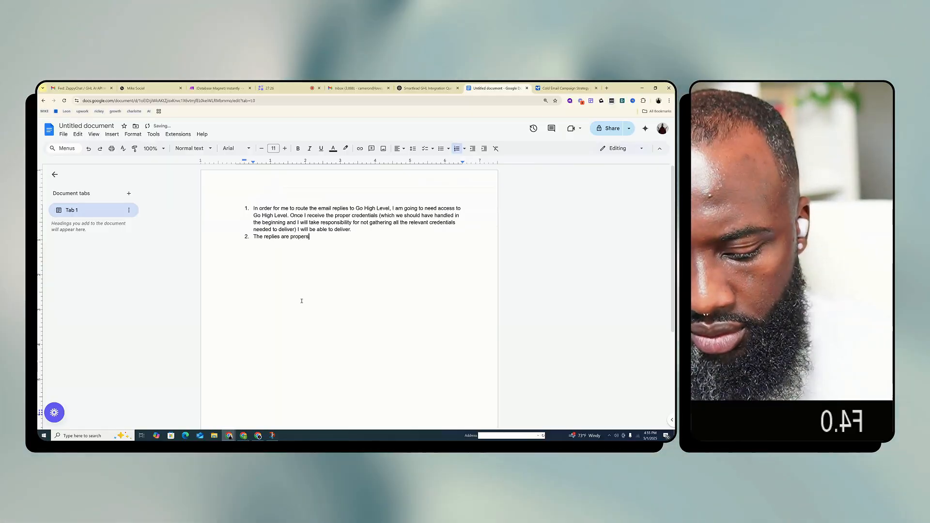
{"action": "type", "text": "forw"}
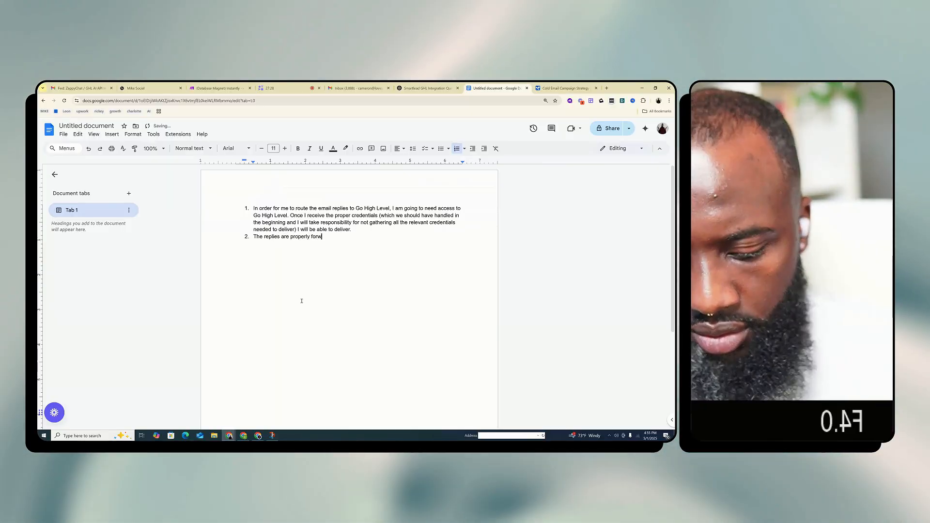
{"action": "type", "text": "arded to"}
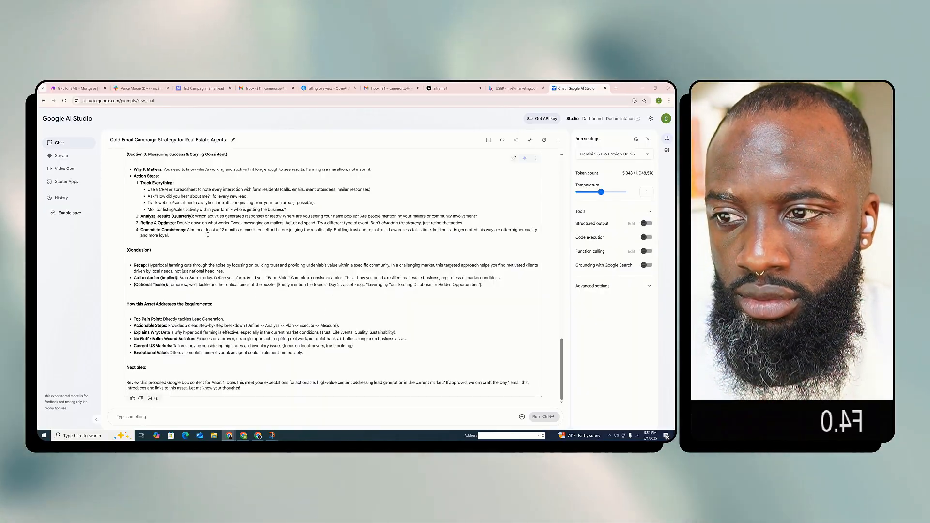
In Google AI Studio, read the generated Hyperlocal Lead Gen Playbook content, from its opening response through the introduction and Section 1
{"action": "scroll", "coordinate": [230, 275], "scroll_direction": "up", "scroll_amount": 1}
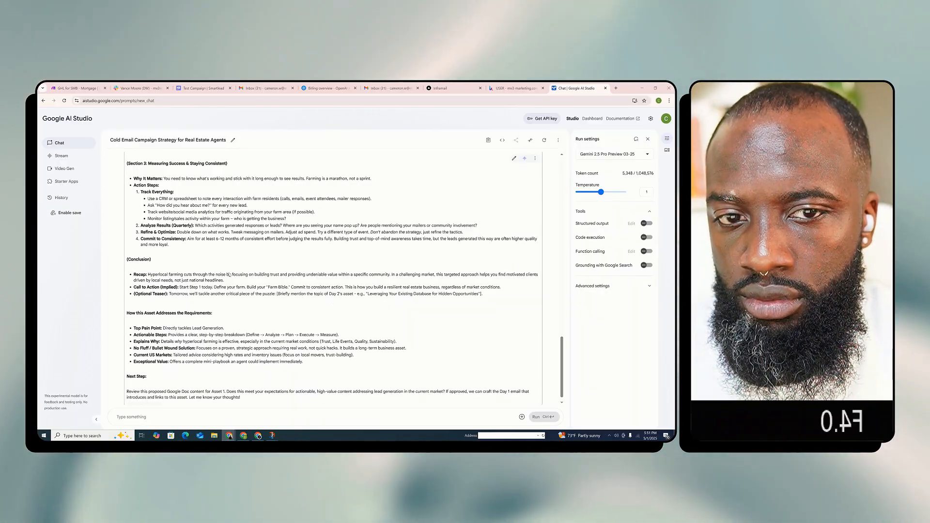
{"action": "scroll", "coordinate": [230, 275], "scroll_direction": "up", "scroll_amount": 10}
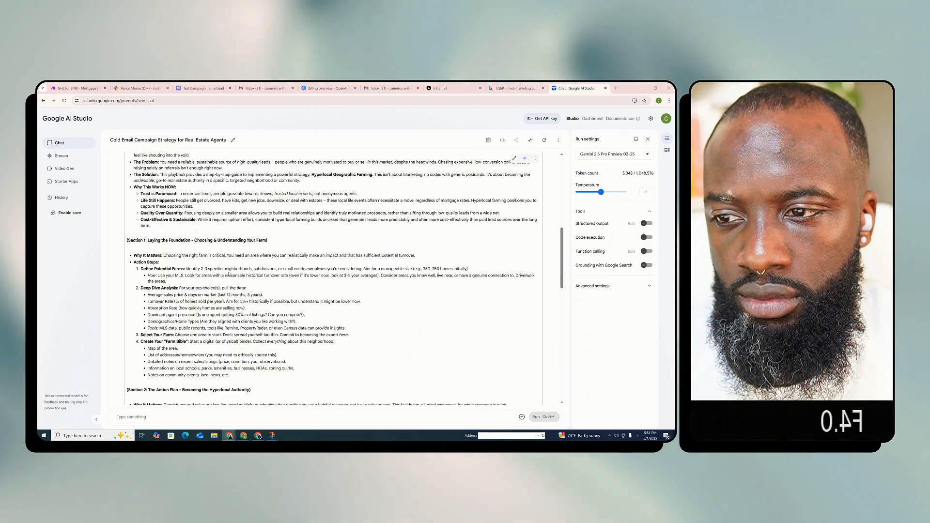
{"action": "scroll", "coordinate": [229, 274], "scroll_direction": "up", "scroll_amount": 5}
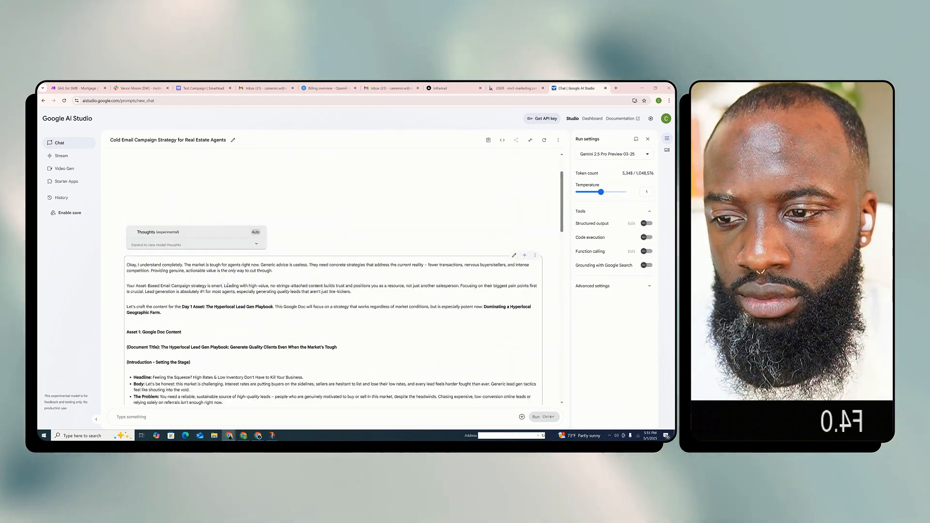
{"action": "scroll", "coordinate": [227, 285], "scroll_direction": "down", "scroll_amount": 2}
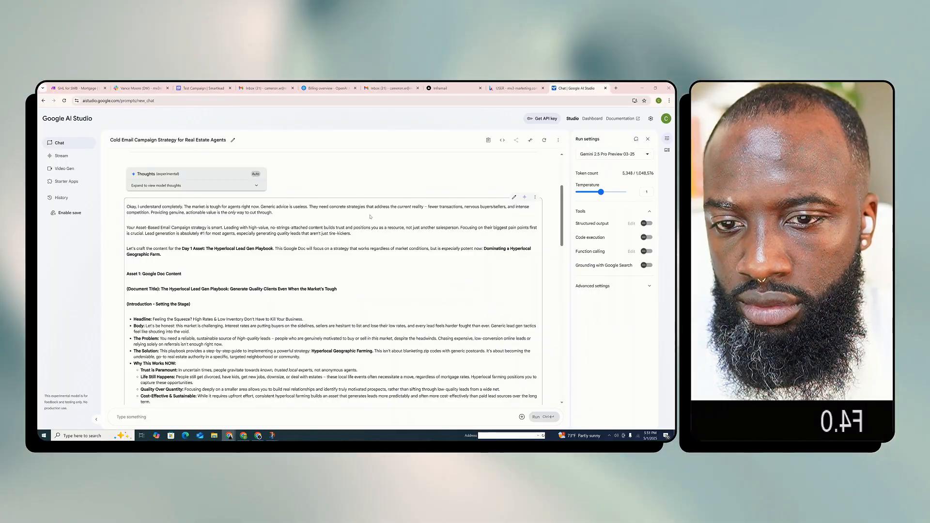
{"action": "scroll", "coordinate": [392, 215], "scroll_direction": "down", "scroll_amount": 1}
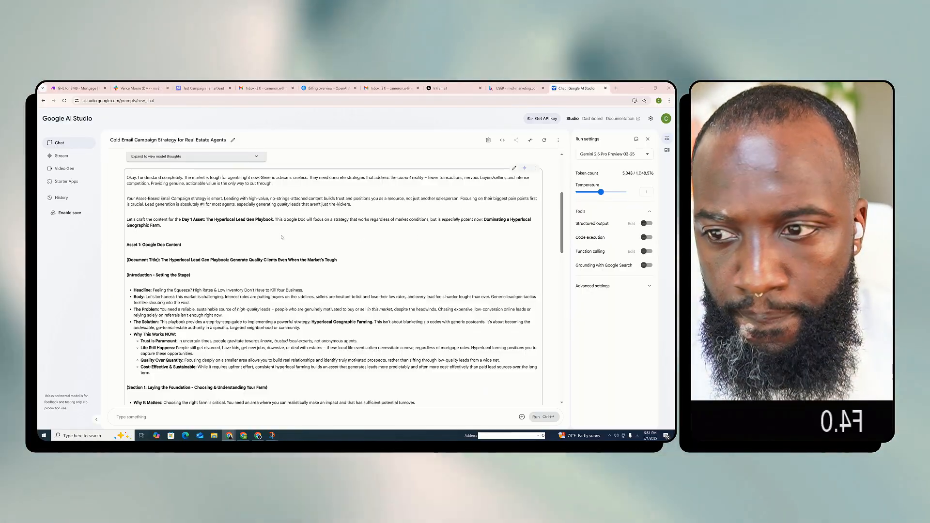
{"action": "scroll", "coordinate": [261, 230], "scroll_direction": "down", "scroll_amount": 1}
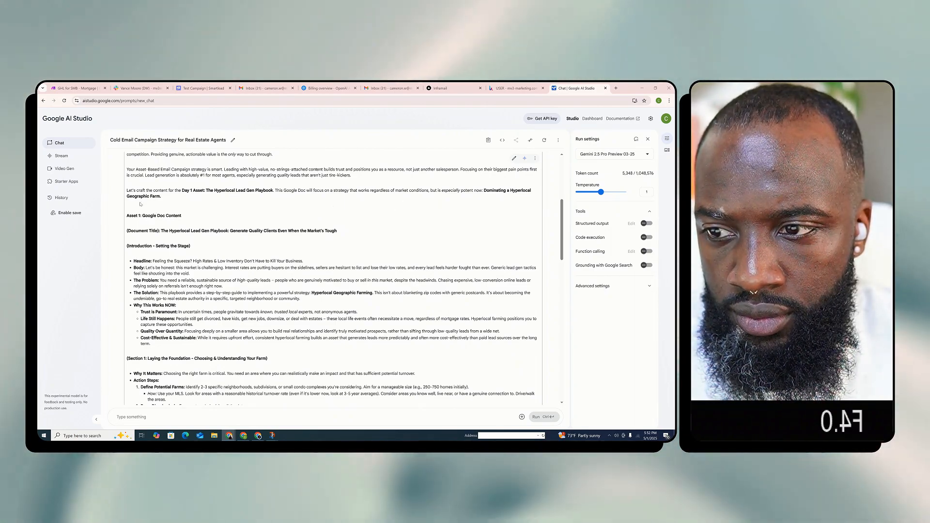
{"action": "scroll", "coordinate": [227, 225], "scroll_direction": "down", "scroll_amount": 1}
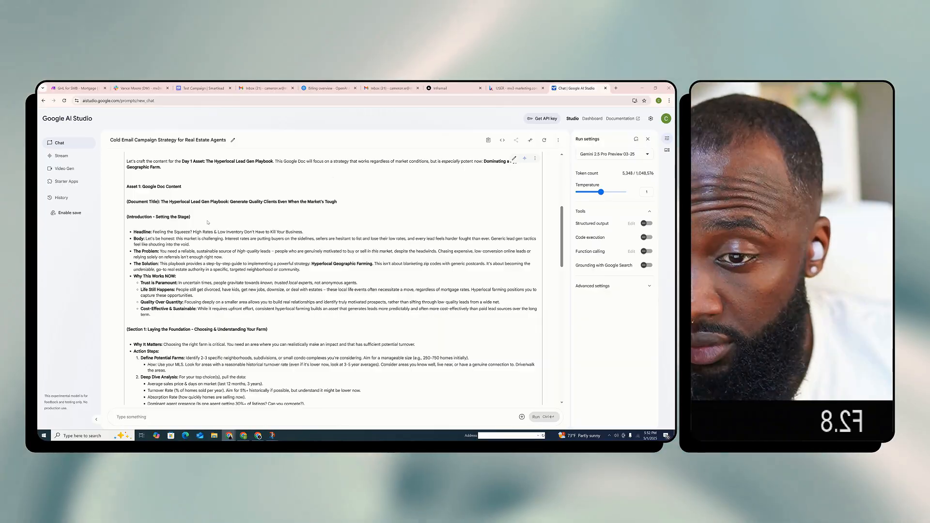
{"action": "scroll", "coordinate": [315, 243], "scroll_direction": "down", "scroll_amount": 1}
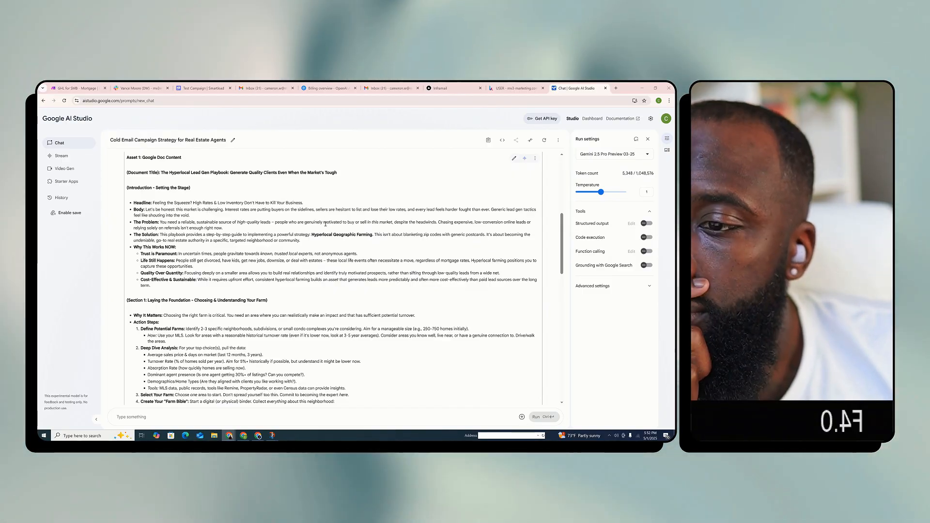
{"action": "scroll", "coordinate": [228, 246], "scroll_direction": "down", "scroll_amount": 1}
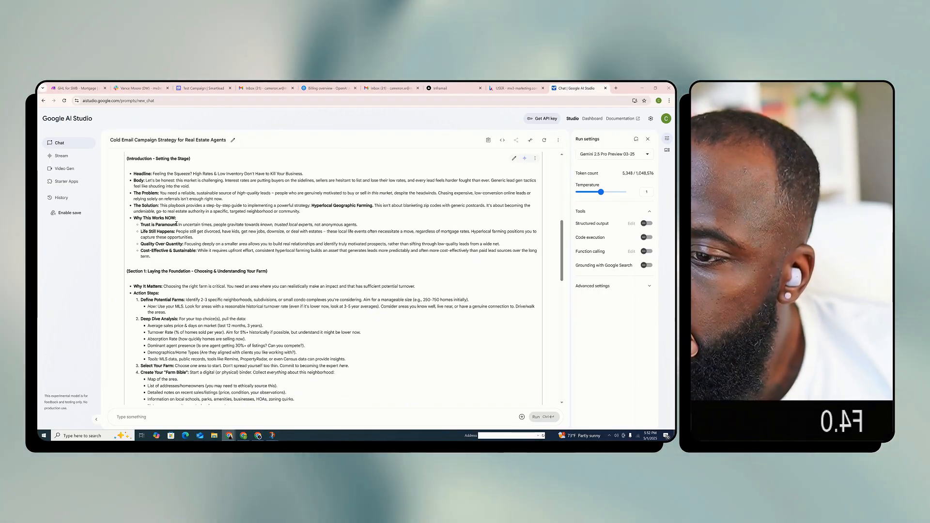
{"action": "scroll", "coordinate": [172, 230], "scroll_direction": "down", "scroll_amount": 1}
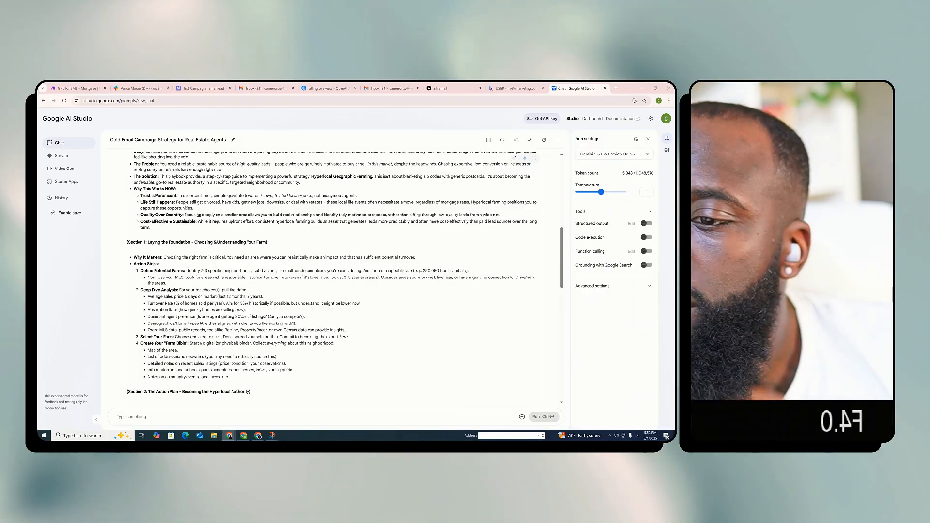
{"action": "scroll", "coordinate": [227, 216], "scroll_direction": "down", "scroll_amount": 2}
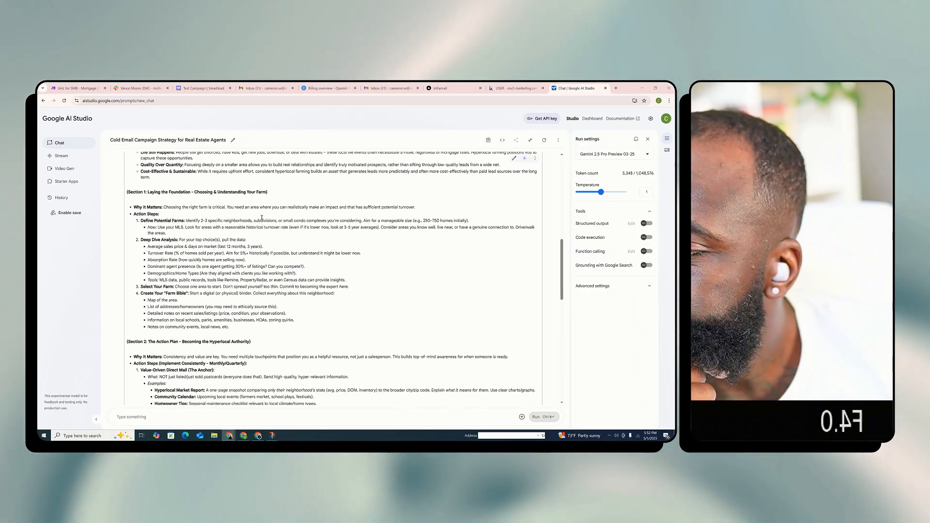
{"action": "scroll", "coordinate": [262, 218], "scroll_direction": "down", "scroll_amount": 1}
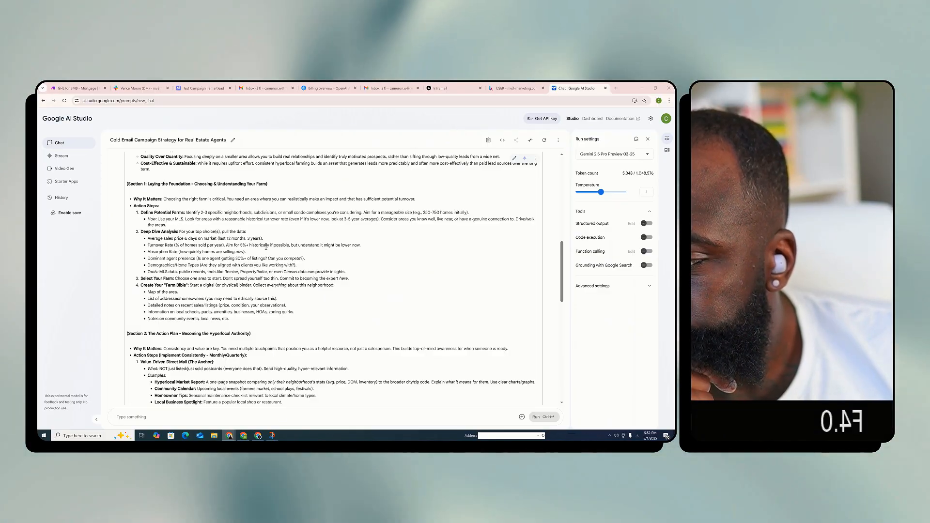
Read the rest of the generated playbook, from the Section 1 action steps through Sections 2 and 3 to the conclusion and next step
{"action": "scroll", "coordinate": [272, 249], "scroll_direction": "down", "scroll_amount": 1}
{"action": "scroll", "coordinate": [271, 249], "scroll_direction": "down", "scroll_amount": 1}
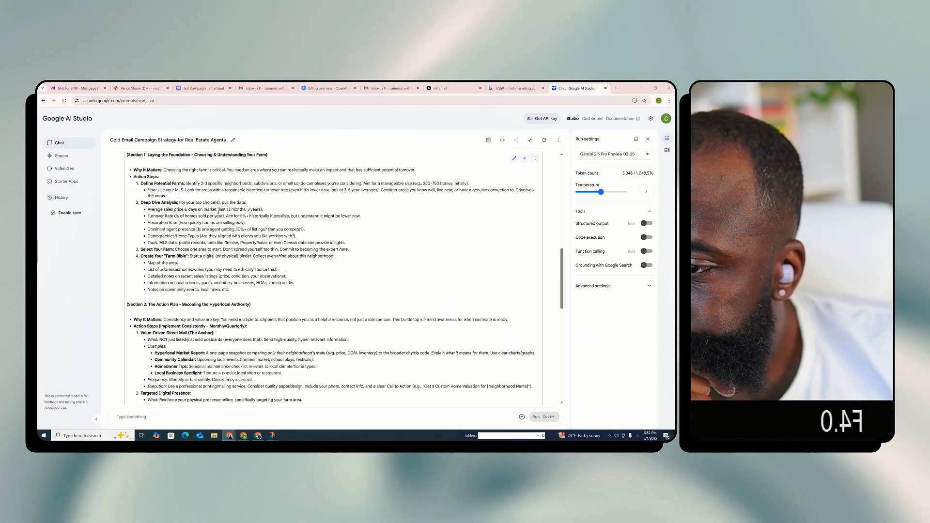
{"action": "scroll", "coordinate": [163, 261], "scroll_direction": "down", "scroll_amount": 4}
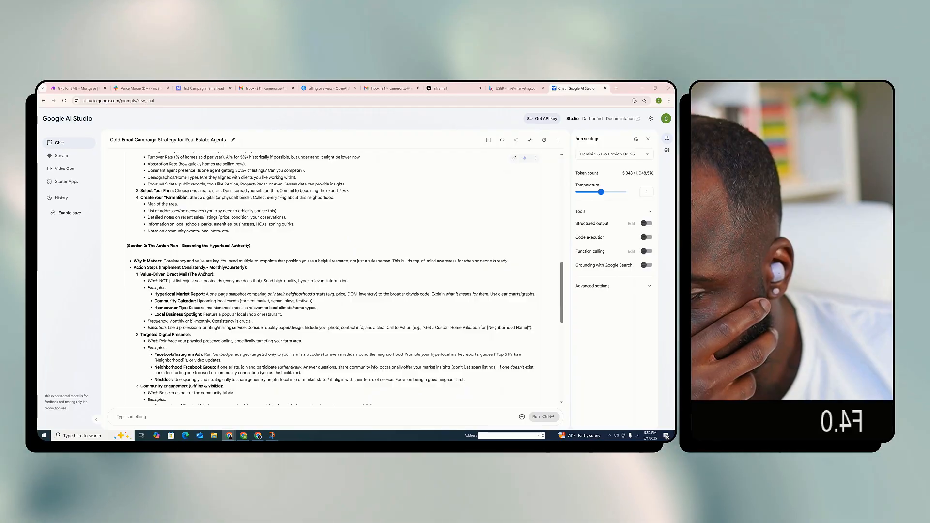
{"action": "scroll", "coordinate": [204, 271], "scroll_direction": "down", "scroll_amount": 2}
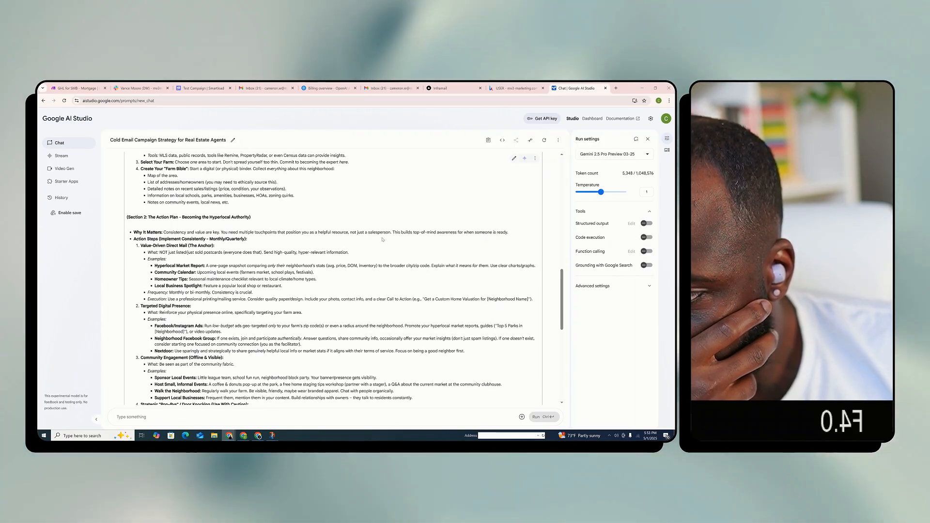
{"action": "scroll", "coordinate": [399, 239], "scroll_direction": "down", "scroll_amount": 4}
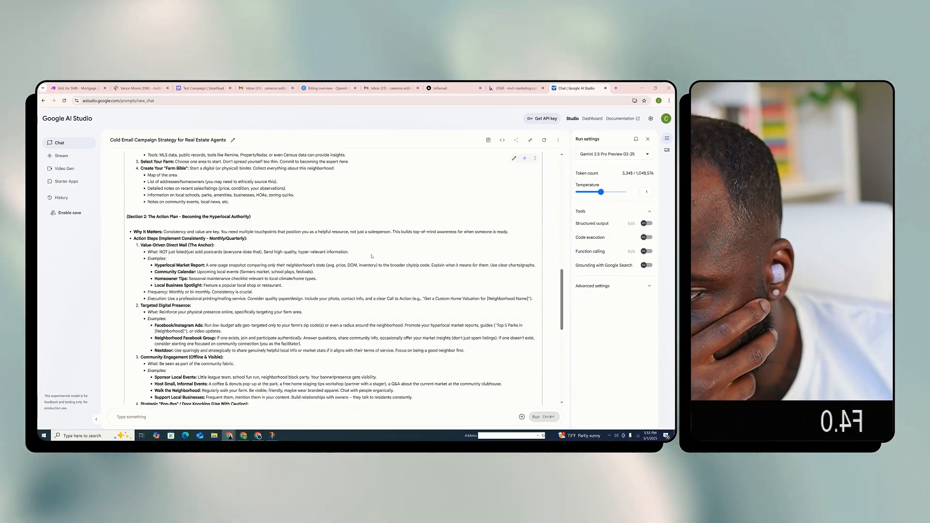
{"action": "scroll", "coordinate": [373, 252], "scroll_direction": "down", "scroll_amount": 4}
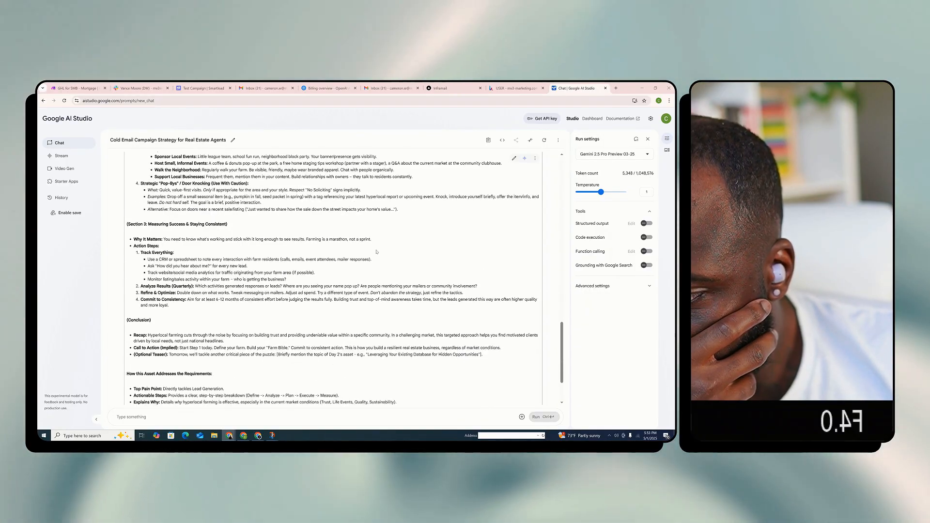
Start a reply prompt with "This is perfect. However I want to format it a little differently." followed by a blank line
{"action": "left_click", "coordinate": [137, 416]}
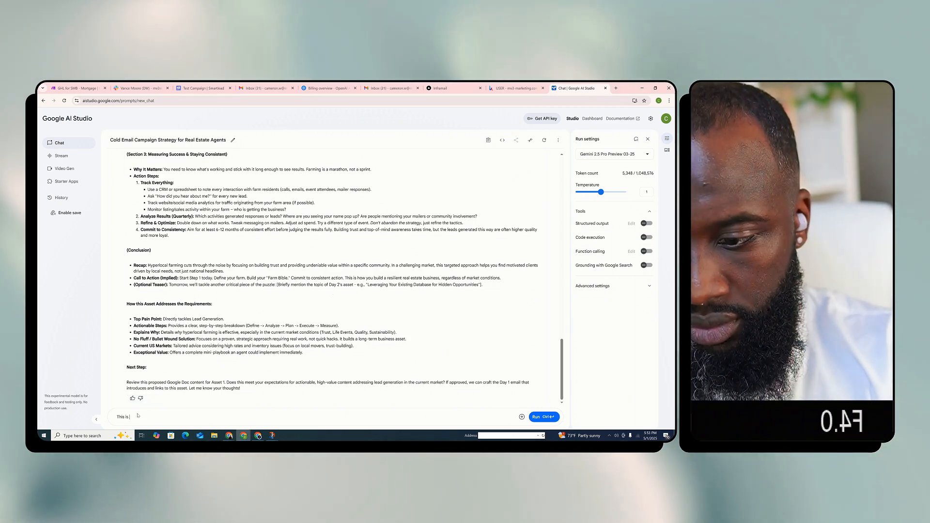
{"action": "type", "text": "This is perfect."}
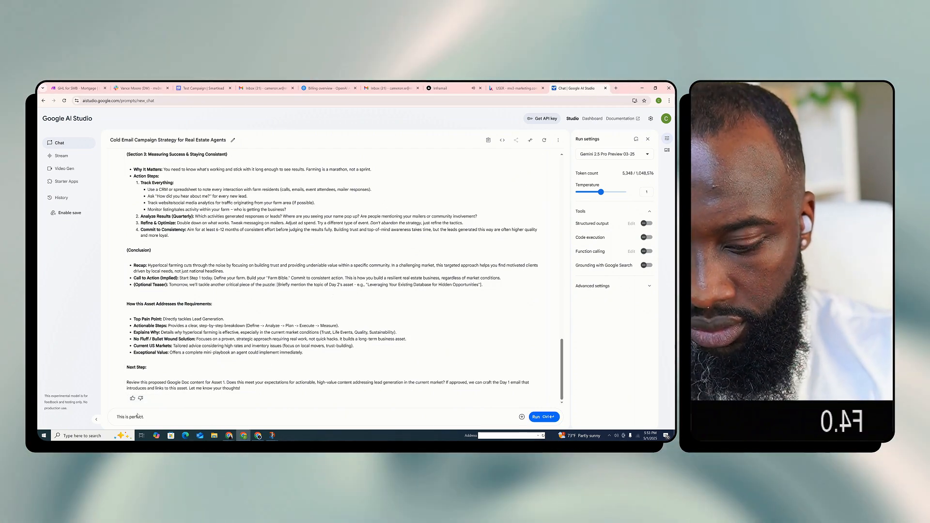
{"action": "type", "text": " However I want"}
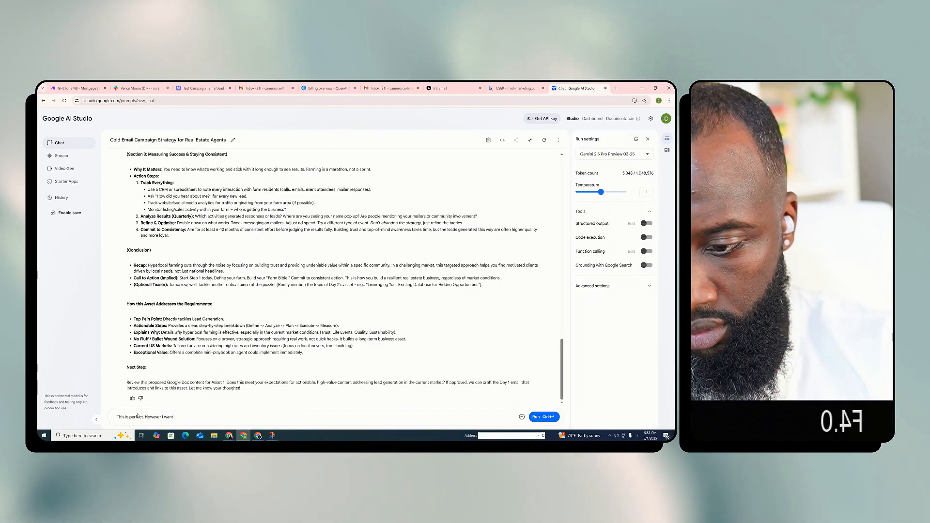
{"action": "type", "text": " to format it"}
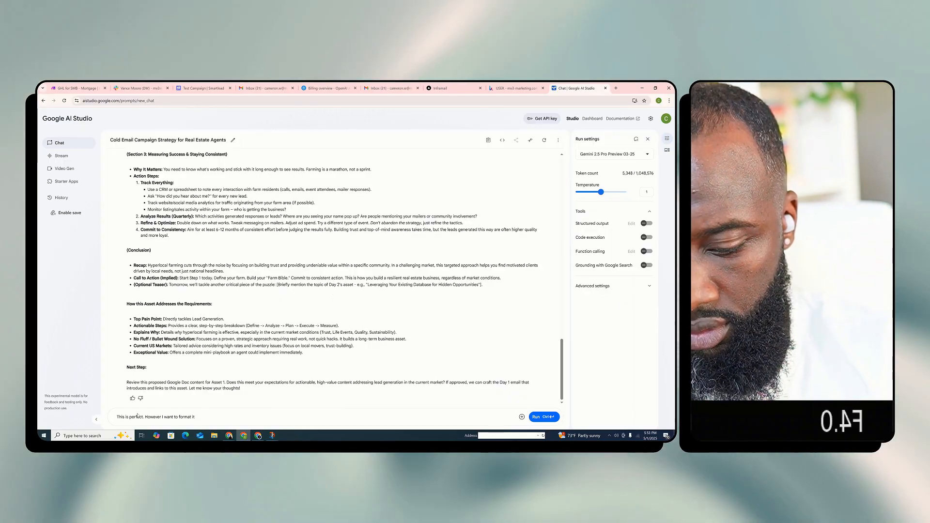
{"action": "type", "text": " a little diffe"}
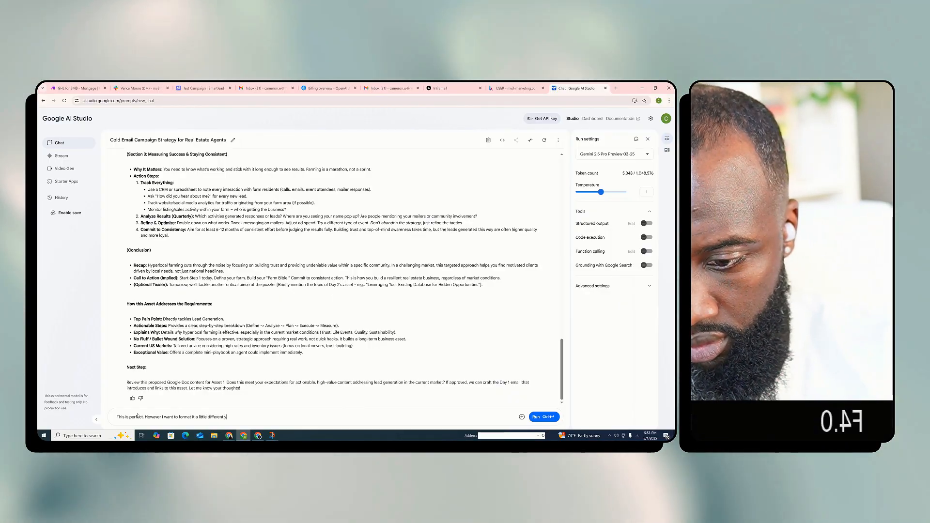
{"action": "type", "text": "rently."}
{"action": "key", "text": "BackSpace"}
{"action": "type", "text": "ly."}
{"action": "key", "text": "Return"}
{"action": "key", "text": "Return"}
Continue the prompt with "I want you to format it so I can just copy and paste the entire asset into a google doc."
{"action": "type", "text": "I wa"}
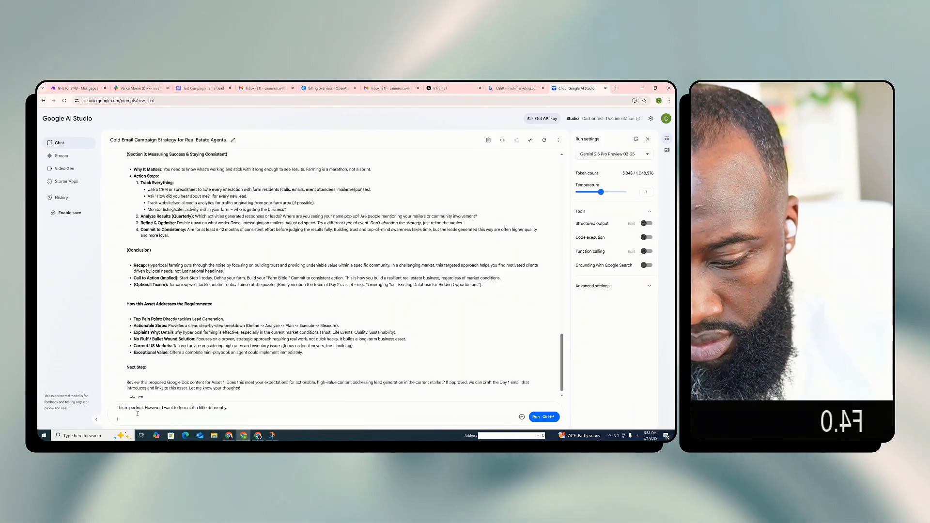
{"action": "type", "text": "nt you to format it s"}
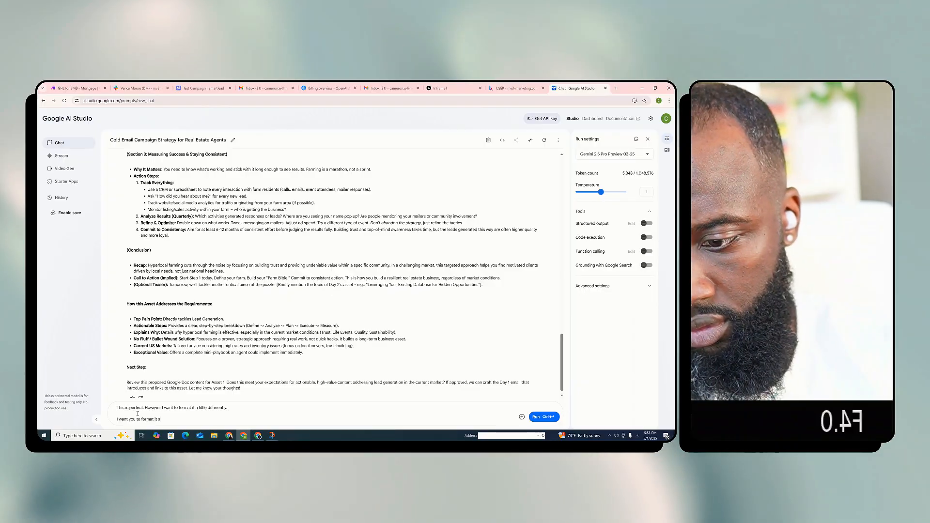
{"action": "type", "text": "o I can just"}
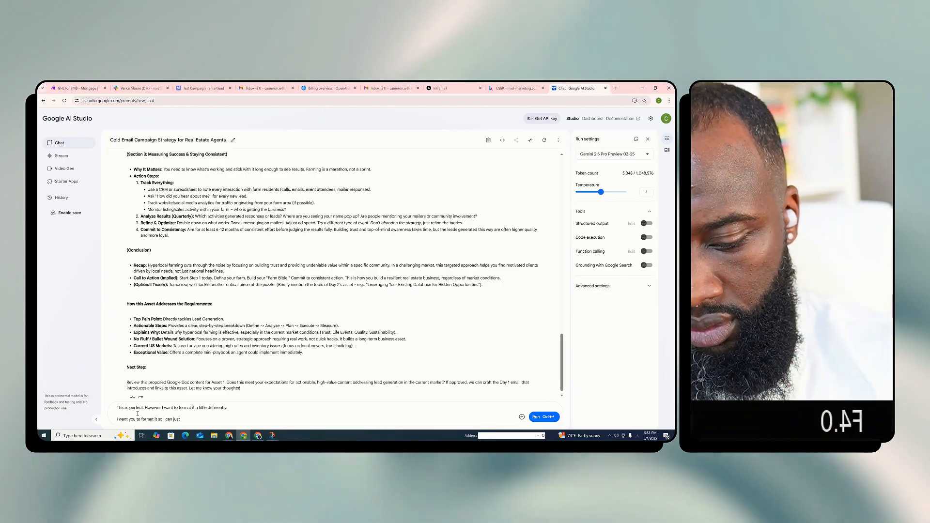
{"action": "type", "text": " copy and paste the e"}
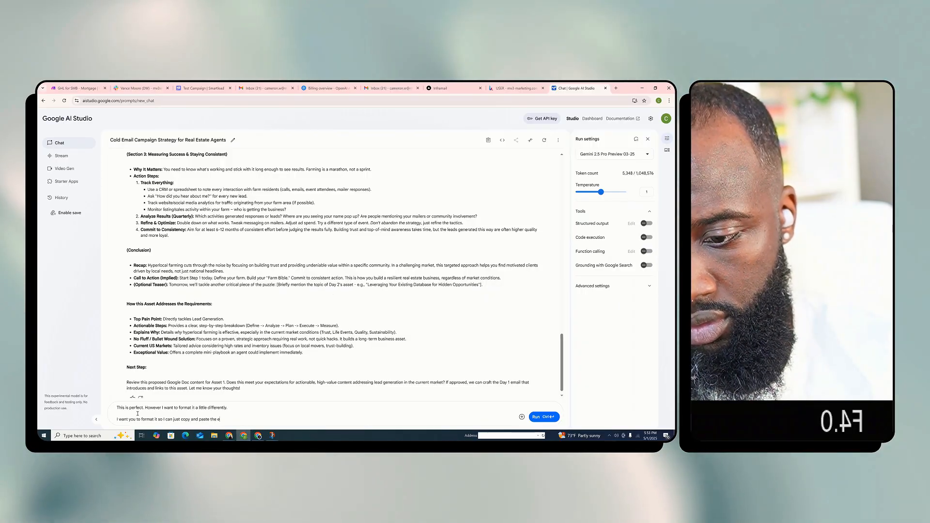
{"action": "type", "text": "ntire"}
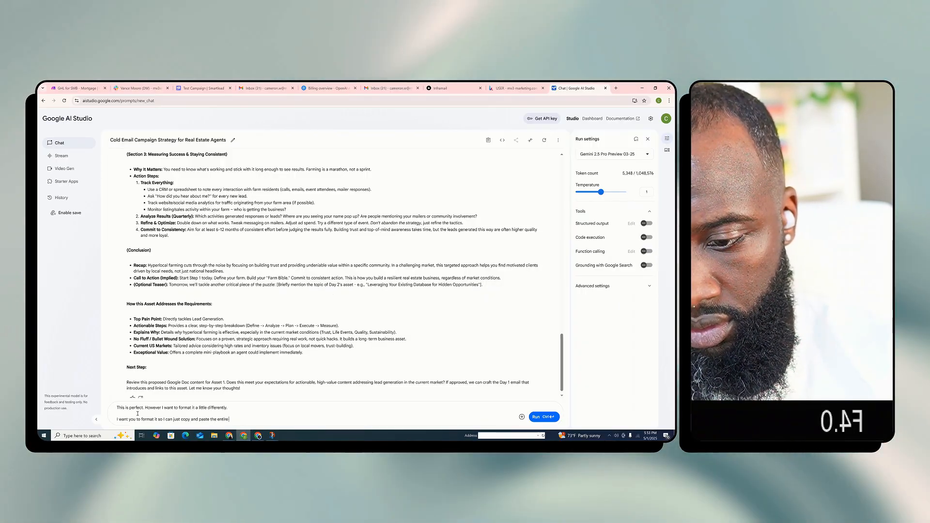
{"action": "type", "text": " asset into a "}
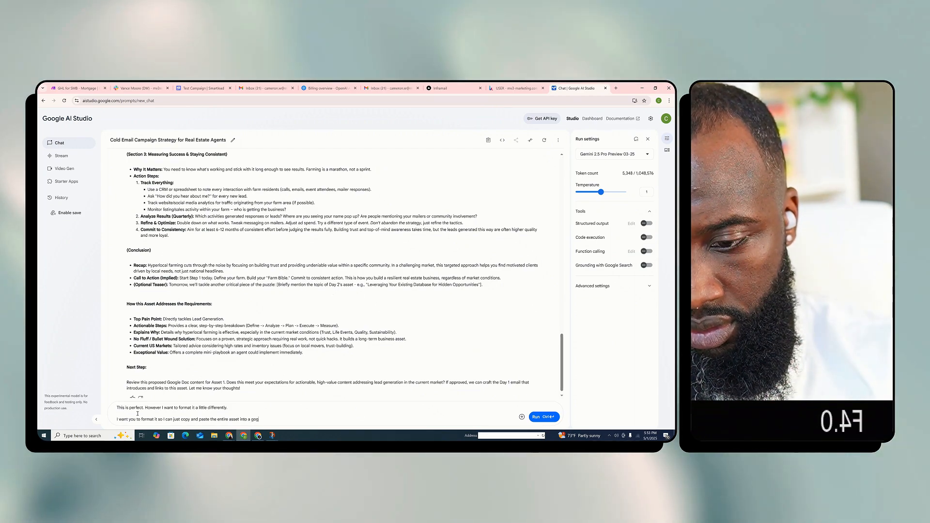
{"action": "type", "text": "google doc. I don"}
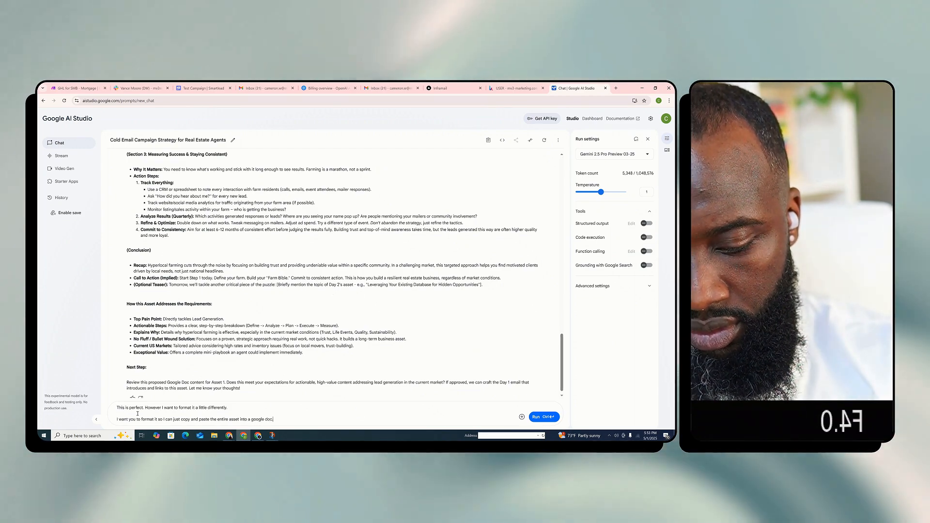
{"action": "type", "text": "'t want to do any forma"}
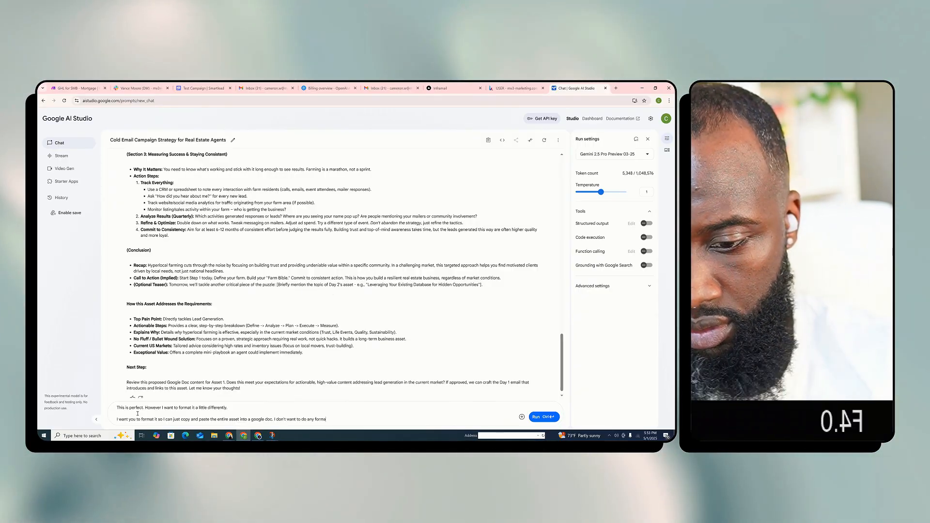
{"action": "type", "text": "tting myself."}
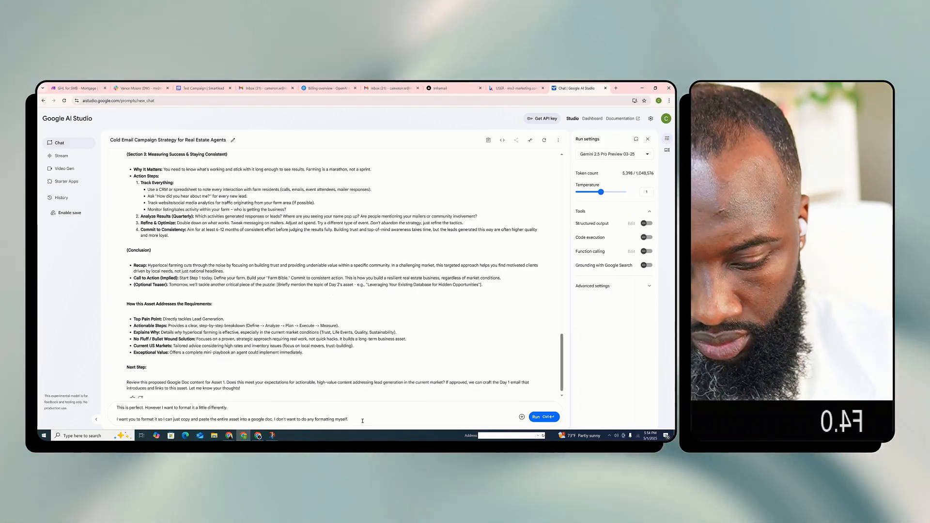
End the prompt's second paragraph with "I don't want to do any formatting myself." and start a new paragraph
{"action": "key", "text": "Return"}
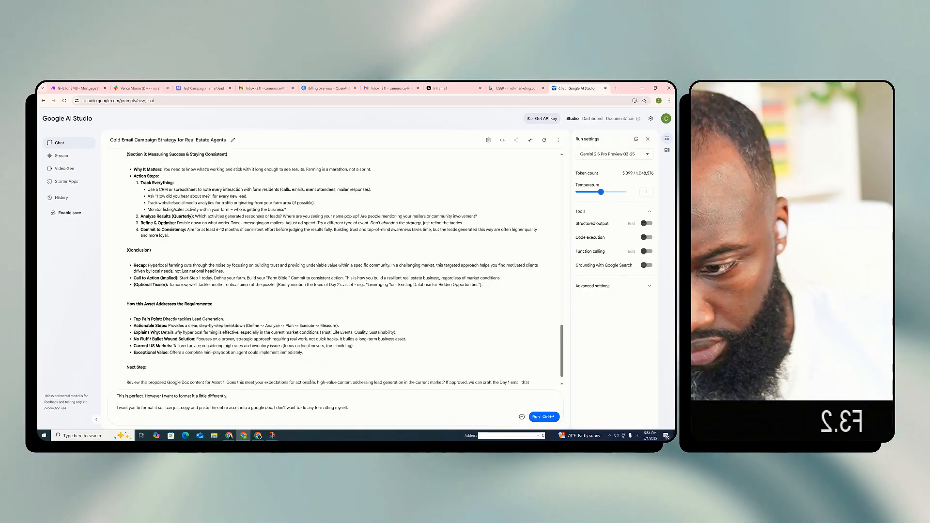
Write "After we create the 7 assets I want to move on to the actual email copy." as the prompt's third paragraph
{"action": "type", "text": "After we create the 7"}
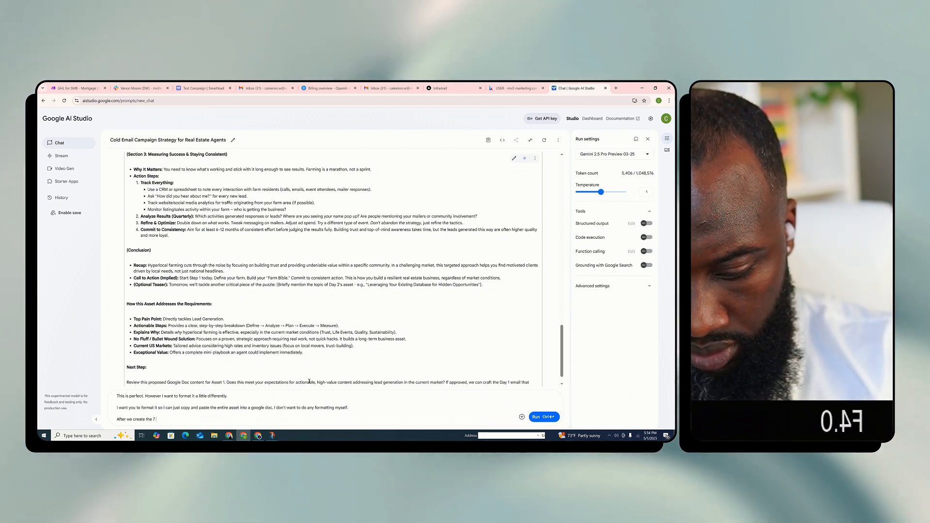
{"action": "type", "text": "assets I w"}
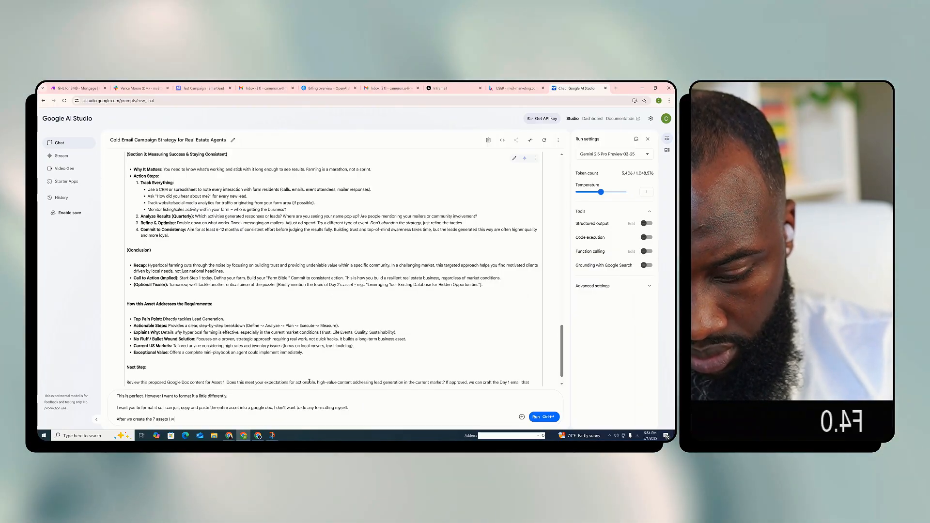
{"action": "type", "text": "ant to move on t"}
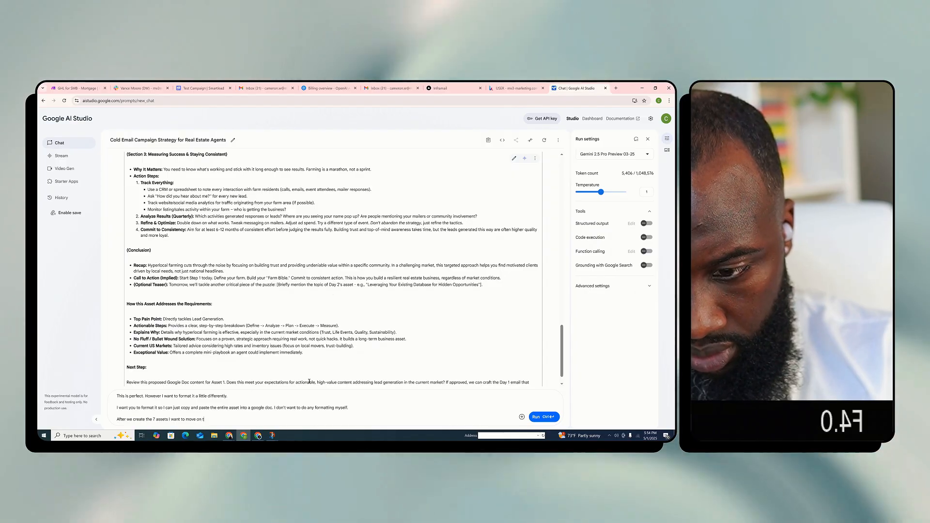
{"action": "type", "text": "o the actual email copy"}
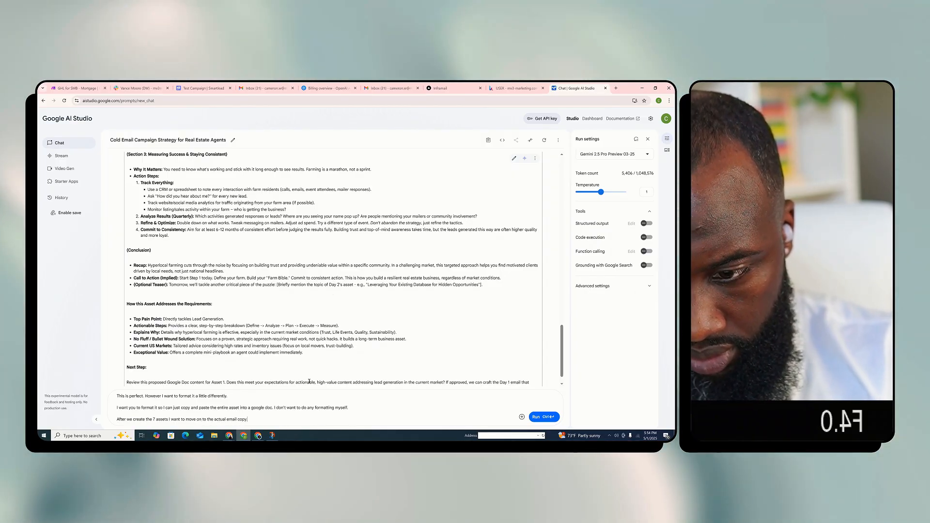
{"action": "type", "text": "."}
{"action": "key", "text": "Return"}
{"action": "key", "text": "Return"}
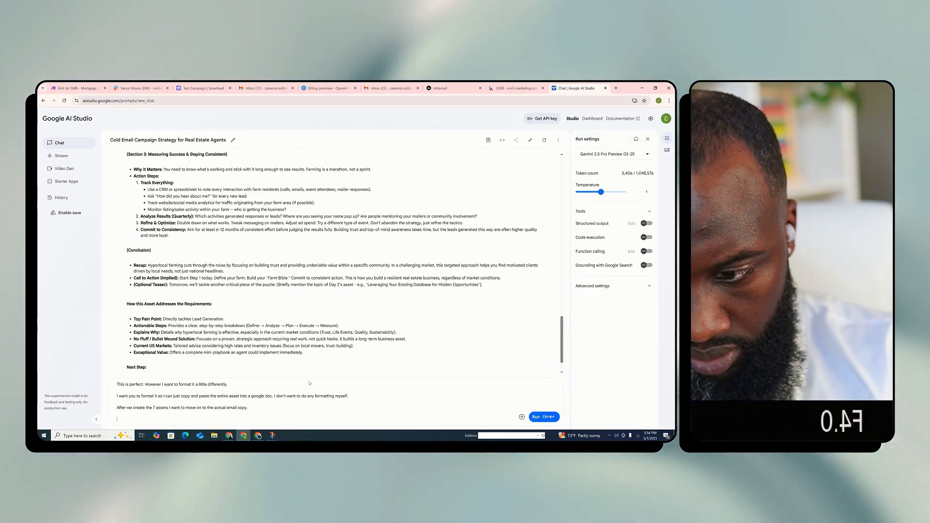
Begin the prompt's fourth paragraph with "Lets tackle this 1 by 1 starting with the first asset"
{"action": "type", "text": "Lets"}
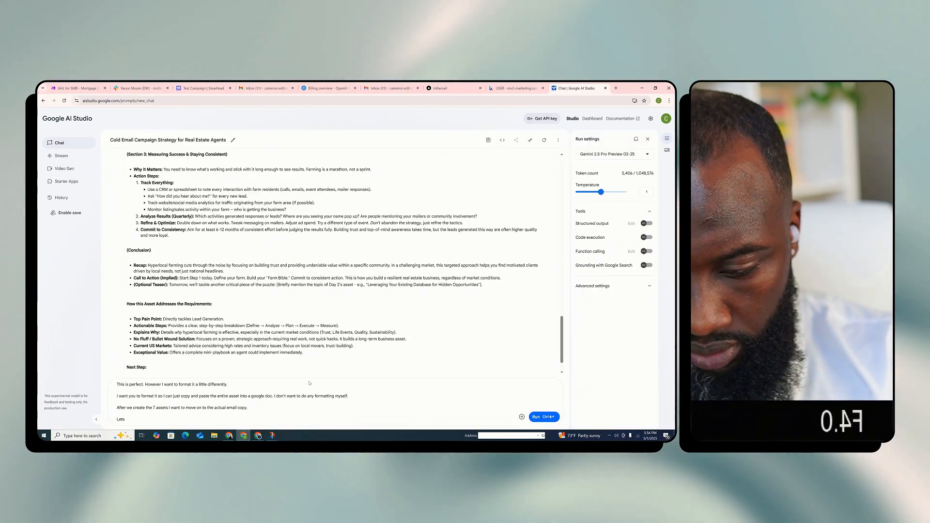
{"action": "key", "text": "BackSpace"}
{"action": "key", "text": "BackSpace"}
{"action": "key", "text": "BackSpace"}
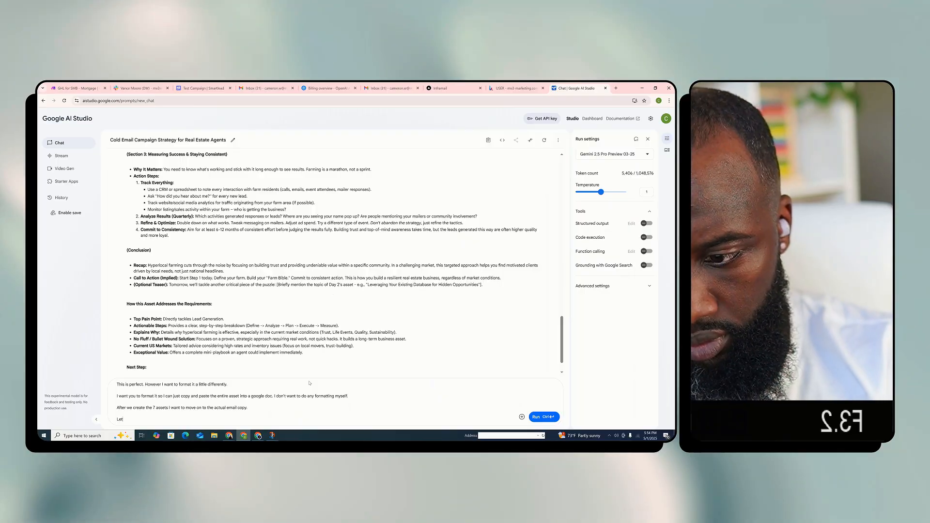
{"action": "type", "text": "ets tackle this 1"}
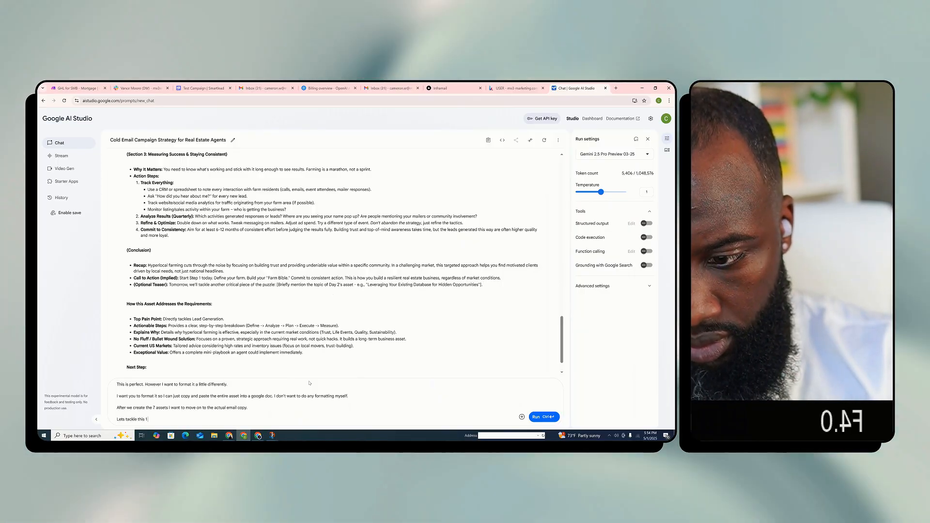
{"action": "type", "text": " by 1 starting with th"}
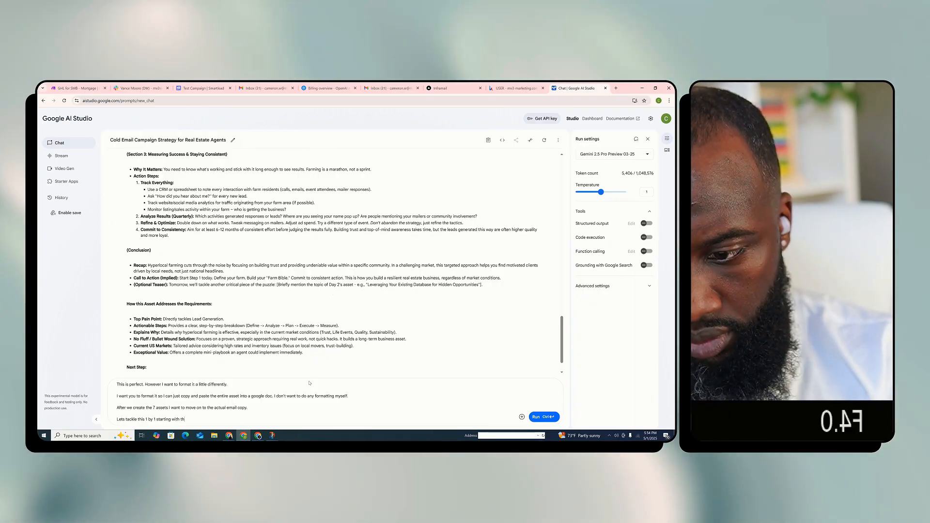
{"action": "type", "text": "e firs tasset in"}
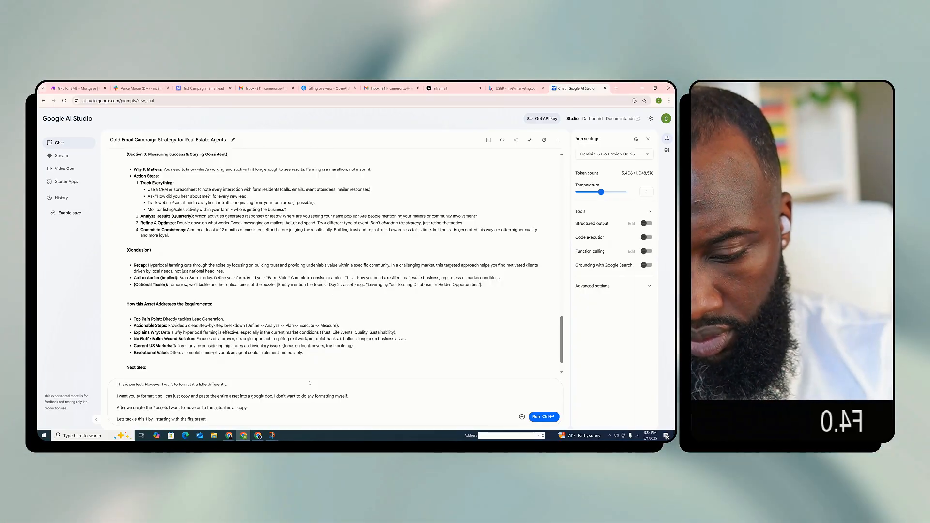
{"action": "key", "text": "BackSpace"}
{"action": "key", "text": "BackSpace"}
{"action": "key", "text": "BackSpace"}
{"action": "key", "text": "BackSpace"}
{"action": "key", "text": "BackSpace"}
{"action": "key", "text": "BackSpace"}
{"action": "key", "text": "BackSpace"}
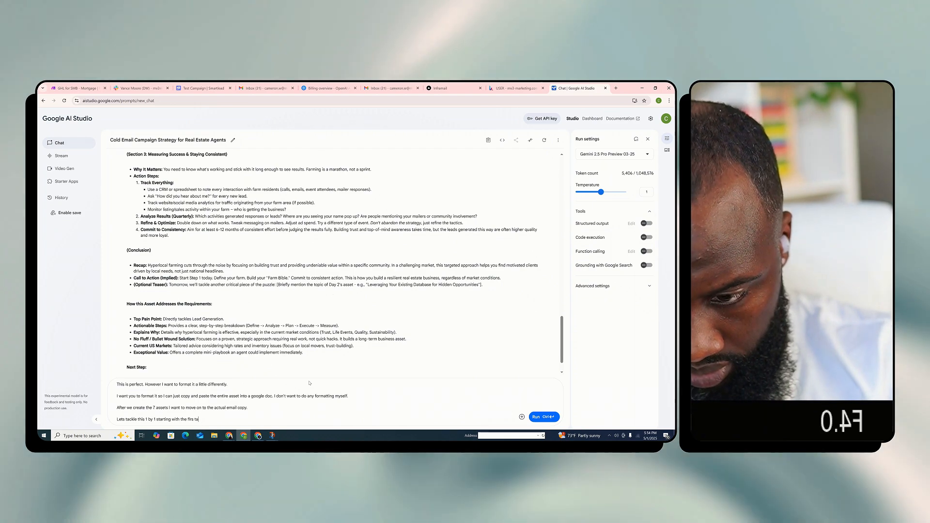
{"action": "type", "text": "t asset i"}
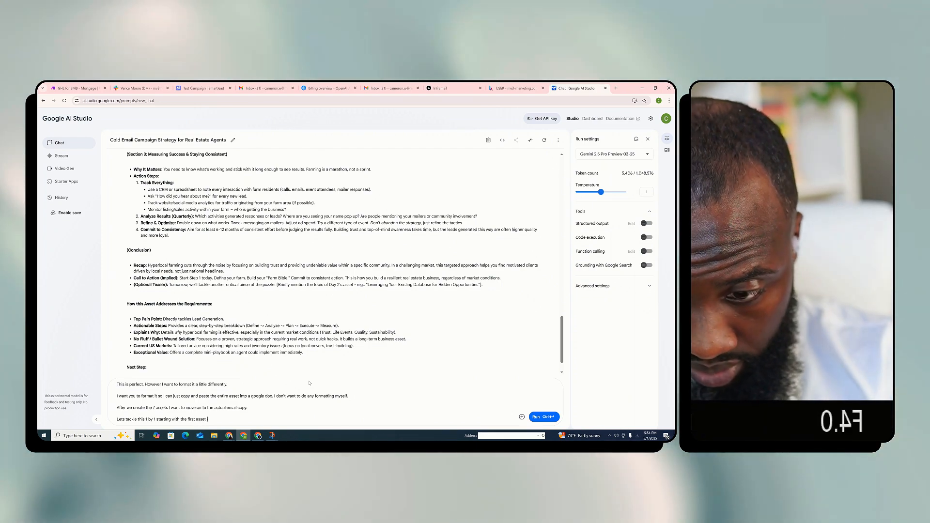
{"action": "type", "text": "n a format wher"}
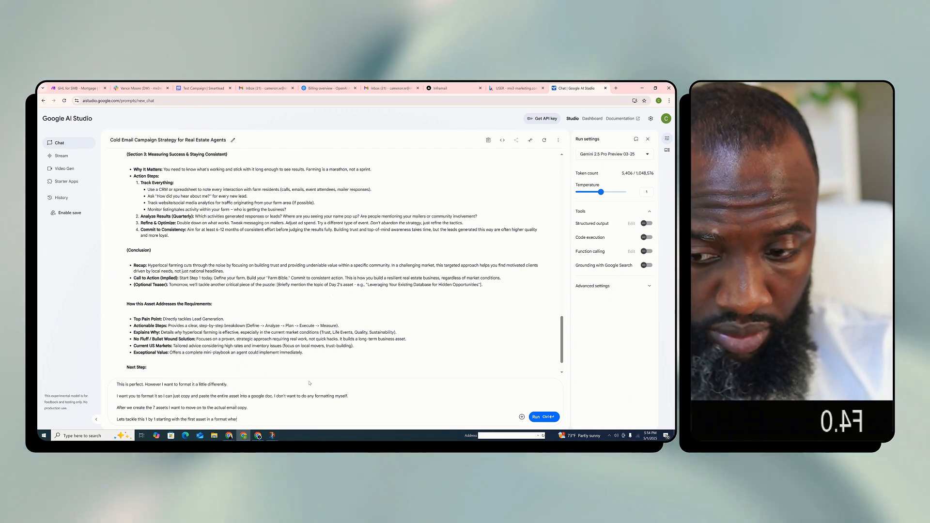
{"action": "type", "text": " eIe I can just co"}
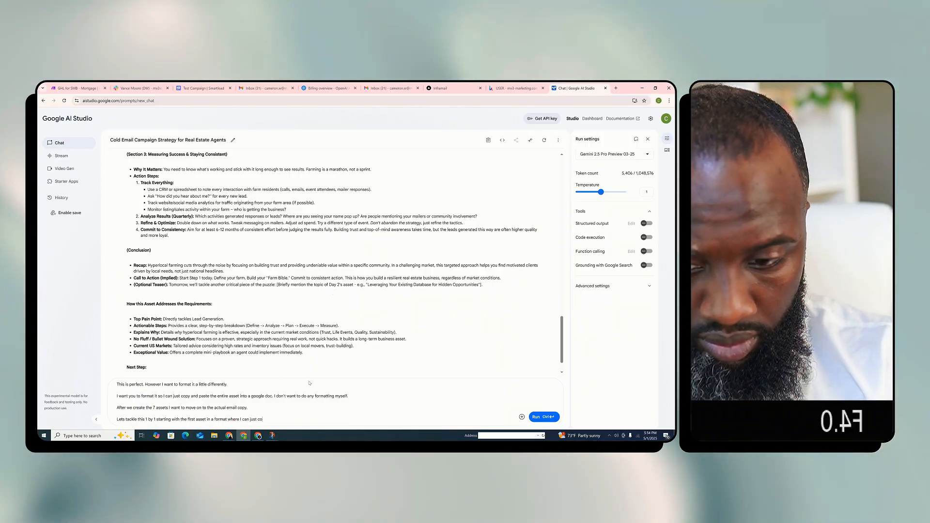
{"action": "type", "text": "py and paste it"}
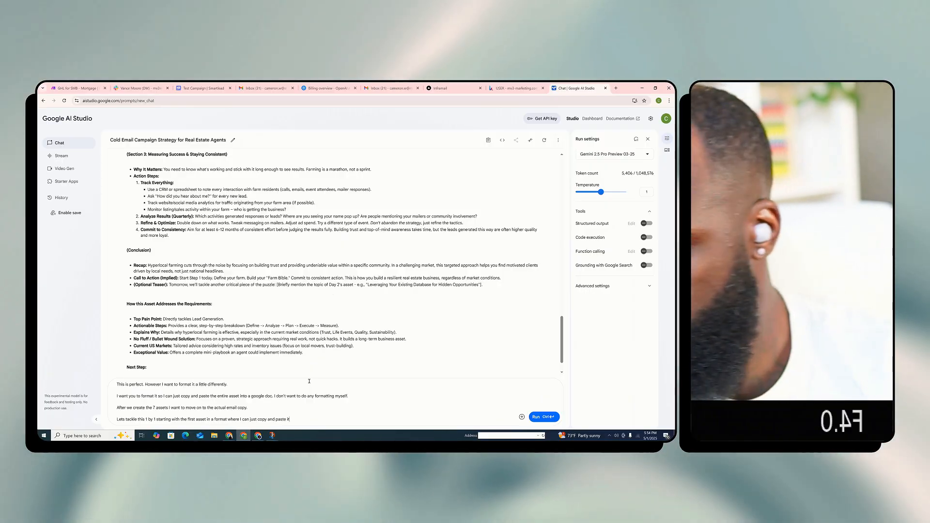
Finish the prompt's fourth paragraph with "in a format where I can just copy and paste it" and submit the prompt
{"action": "key", "text": "ctrl+Return"}
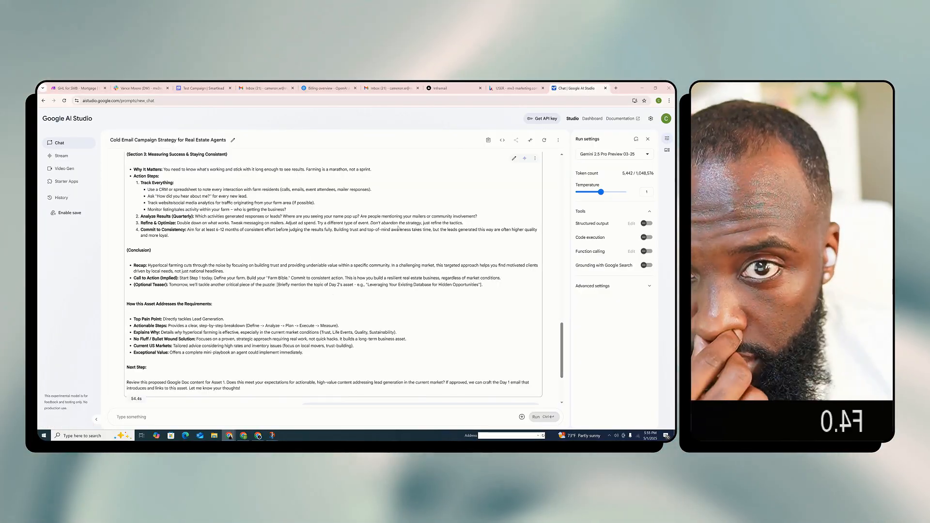
Reread the original Asset 1 response on the Hyperlocal Lead Gen Playbook, from its introduction through the action plan section
{"action": "scroll", "coordinate": [377, 225], "scroll_direction": "up", "scroll_amount": 3}
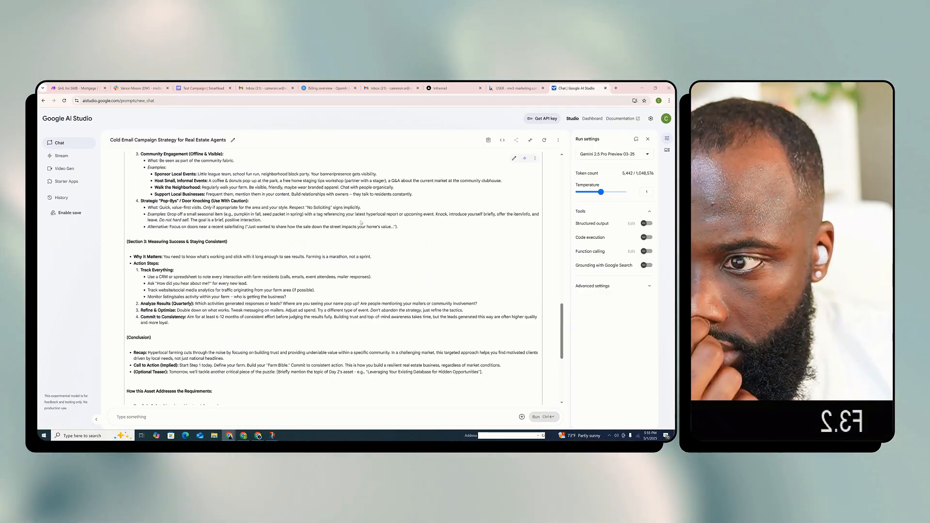
{"action": "scroll", "coordinate": [361, 223], "scroll_direction": "up", "scroll_amount": 8}
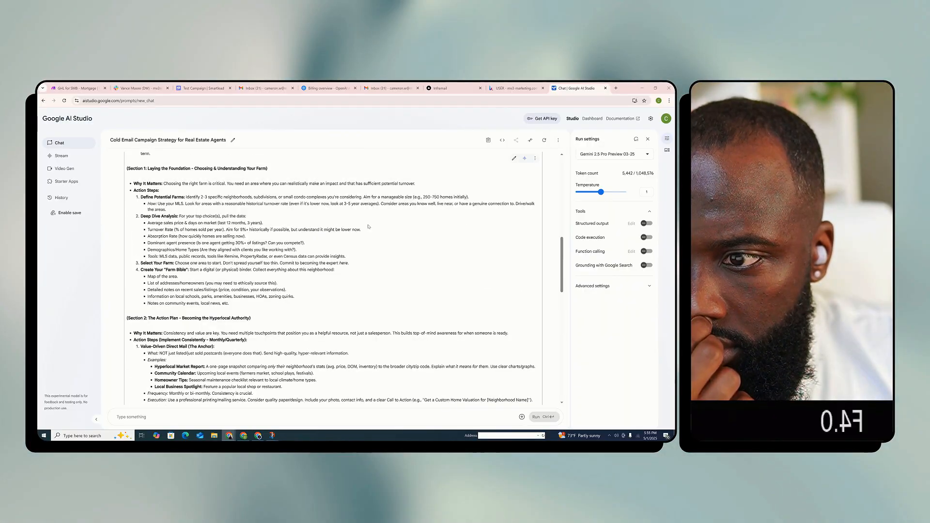
{"action": "scroll", "coordinate": [368, 227], "scroll_direction": "up", "scroll_amount": 8}
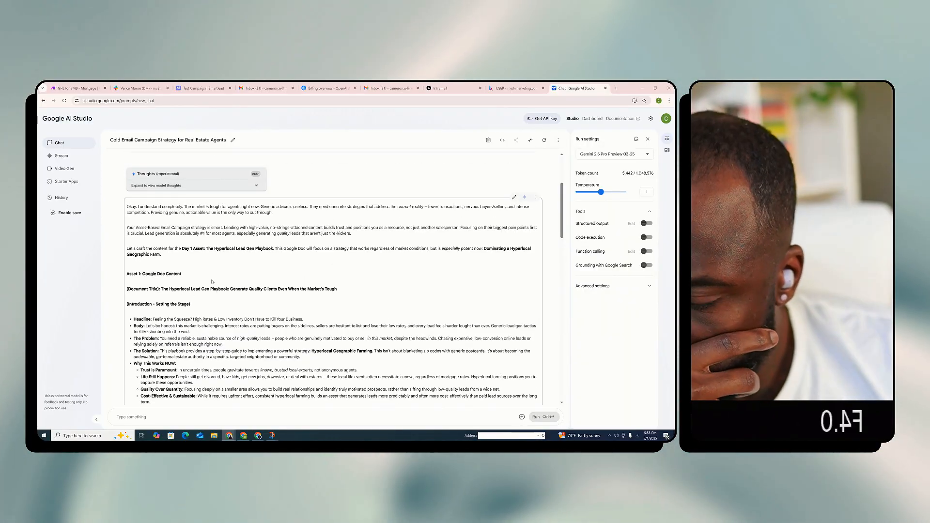
{"action": "scroll", "coordinate": [212, 281], "scroll_direction": "down", "scroll_amount": 1}
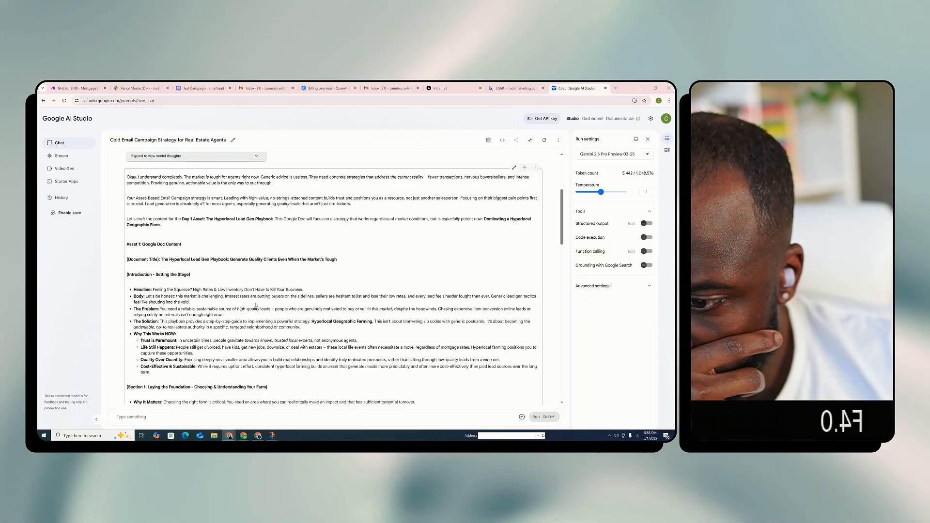
{"action": "scroll", "coordinate": [231, 295], "scroll_direction": "down", "scroll_amount": 1}
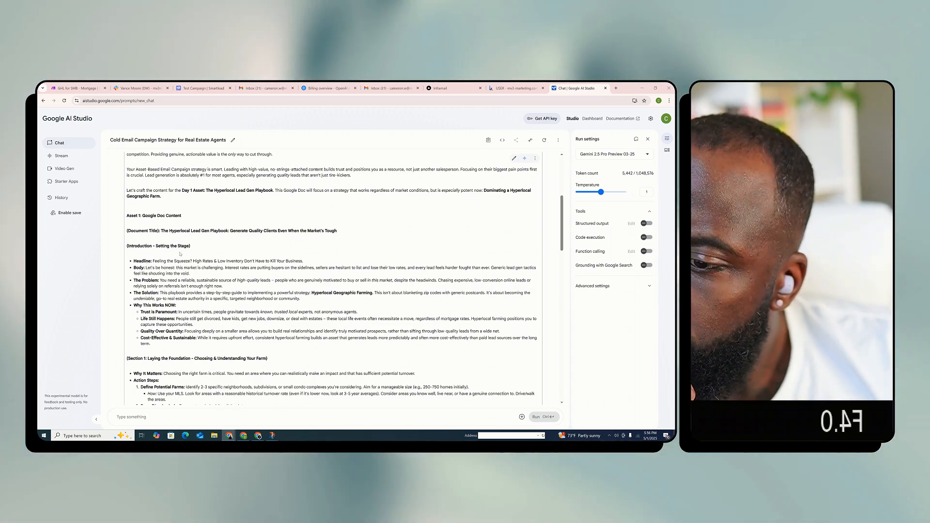
{"action": "scroll", "coordinate": [222, 269], "scroll_direction": "down", "scroll_amount": 3}
{"action": "scroll", "coordinate": [222, 269], "scroll_direction": "down", "scroll_amount": 1}
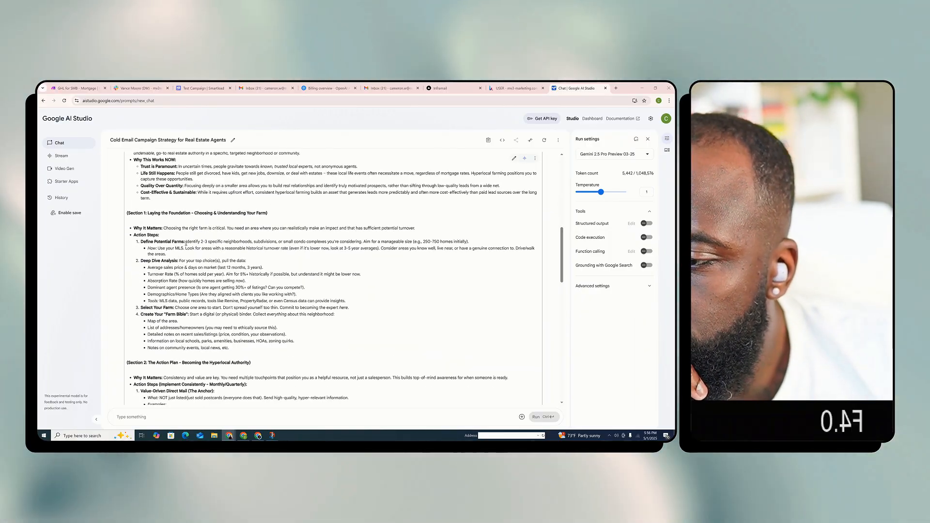
{"action": "scroll", "coordinate": [186, 243], "scroll_direction": "down", "scroll_amount": 3}
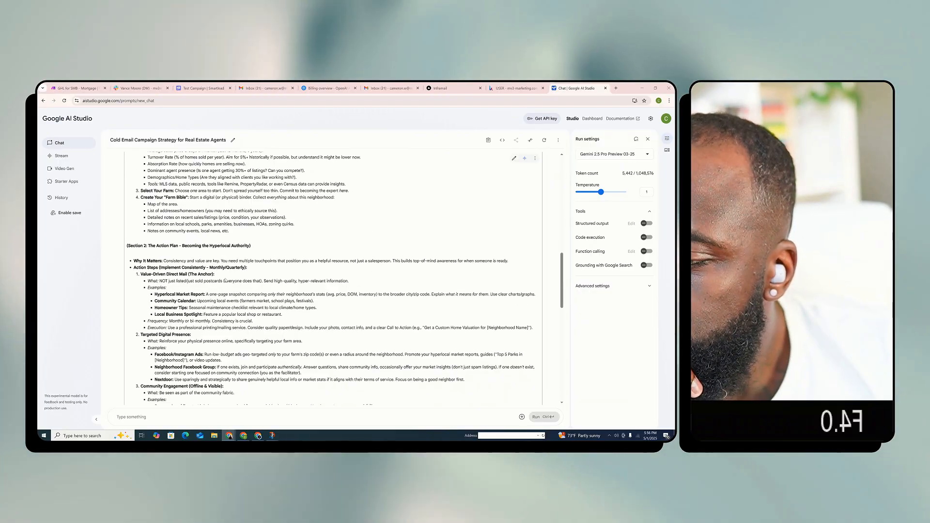
{"action": "scroll", "coordinate": [225, 280], "scroll_direction": "down", "scroll_amount": 2}
{"action": "scroll", "coordinate": [205, 268], "scroll_direction": "down", "scroll_amount": 10}
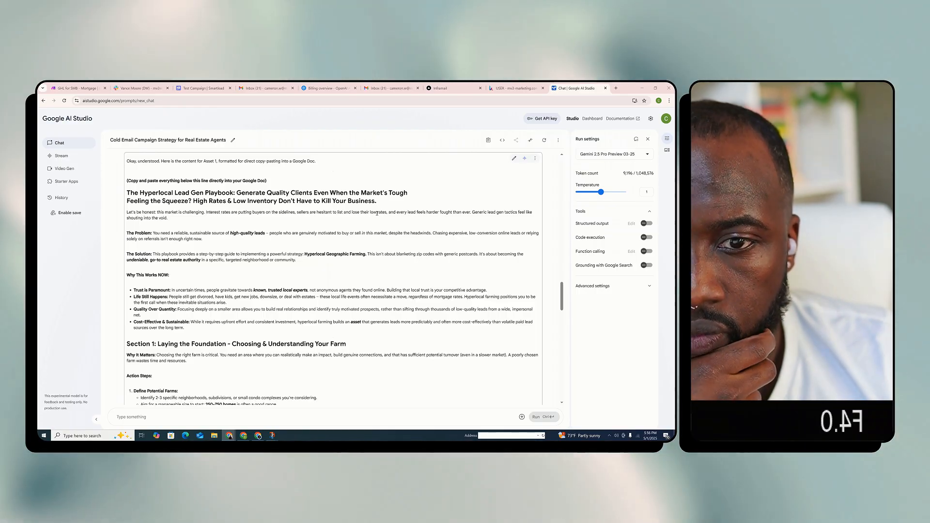
Review the reformatted Hyperlocal Lead Gen Playbook from its title through the conclusion and optional teaser for the next email
{"action": "scroll", "coordinate": [378, 215], "scroll_direction": "down", "scroll_amount": 1}
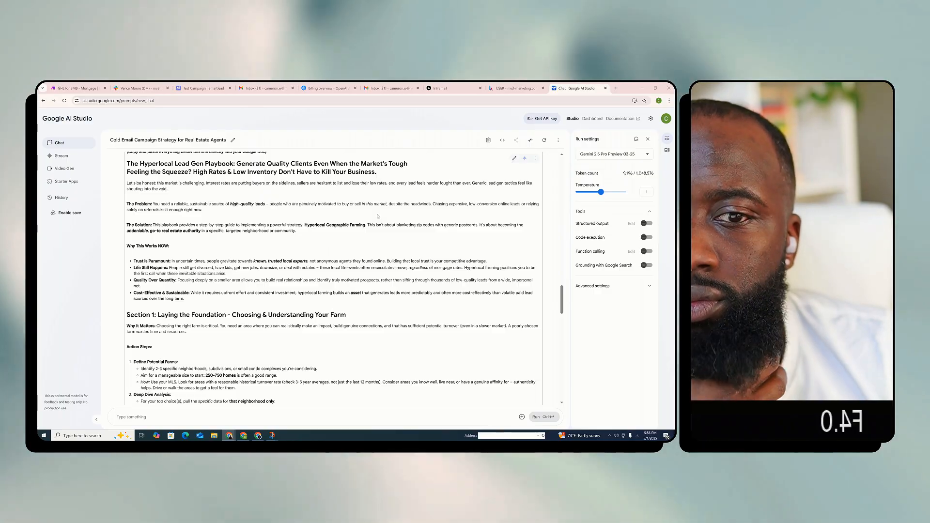
{"action": "scroll", "coordinate": [376, 228], "scroll_direction": "down", "scroll_amount": 2}
{"action": "scroll", "coordinate": [373, 236], "scroll_direction": "down", "scroll_amount": 2}
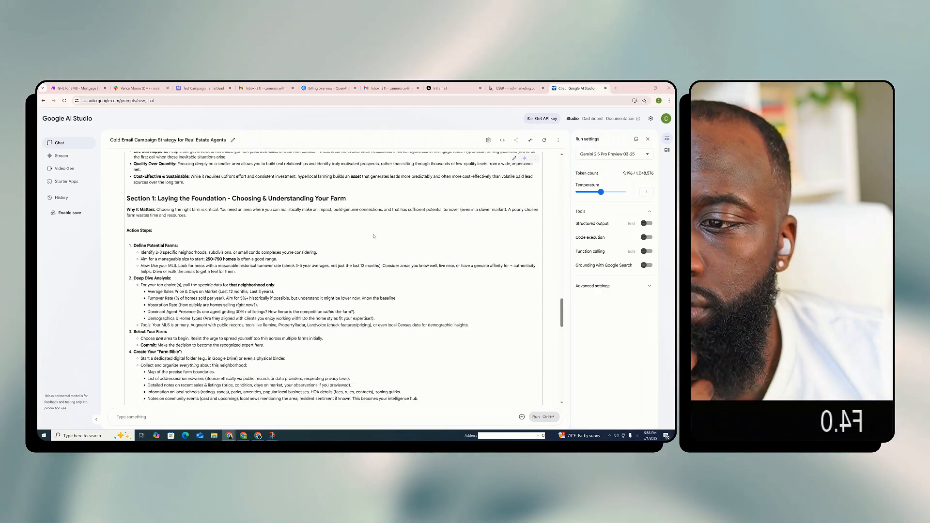
{"action": "scroll", "coordinate": [373, 236], "scroll_direction": "down", "scroll_amount": 2}
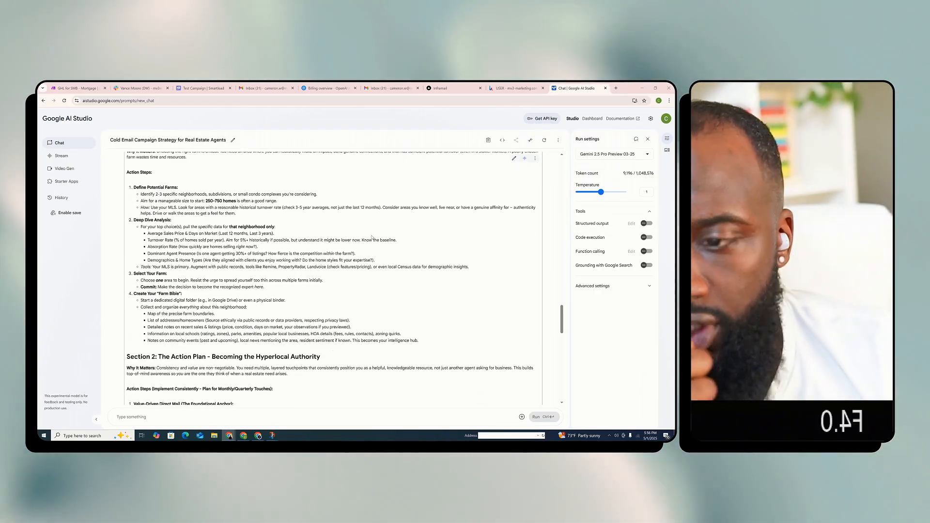
{"action": "scroll", "coordinate": [371, 240], "scroll_direction": "down", "scroll_amount": 3}
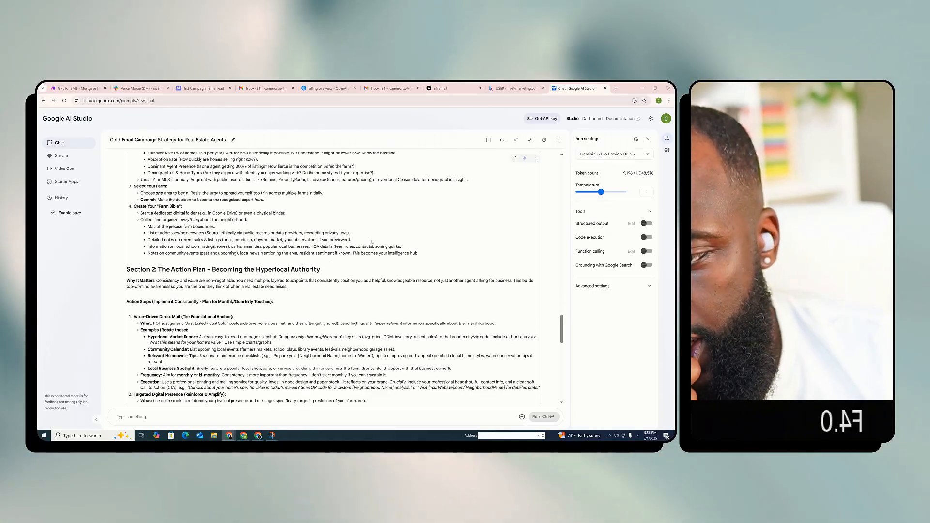
{"action": "scroll", "coordinate": [372, 240], "scroll_direction": "down", "scroll_amount": 7}
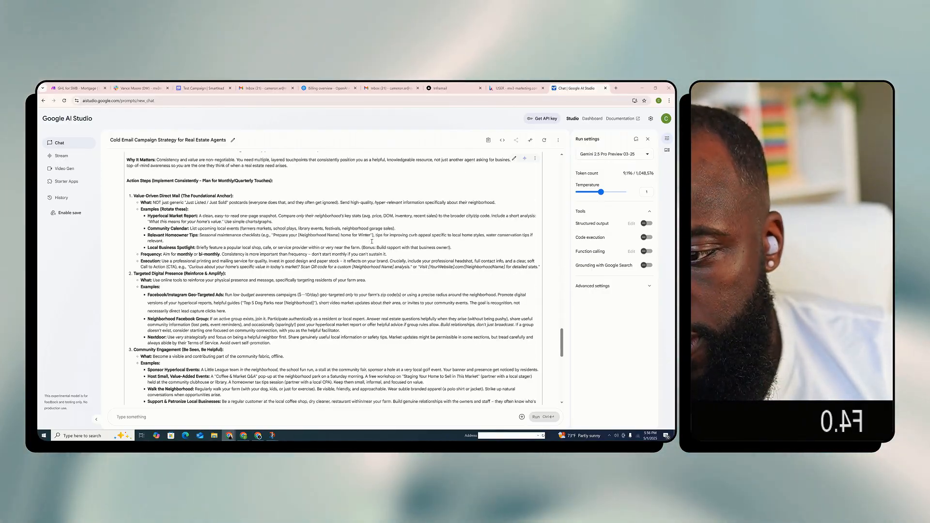
{"action": "scroll", "coordinate": [255, 294], "scroll_direction": "down", "scroll_amount": 8}
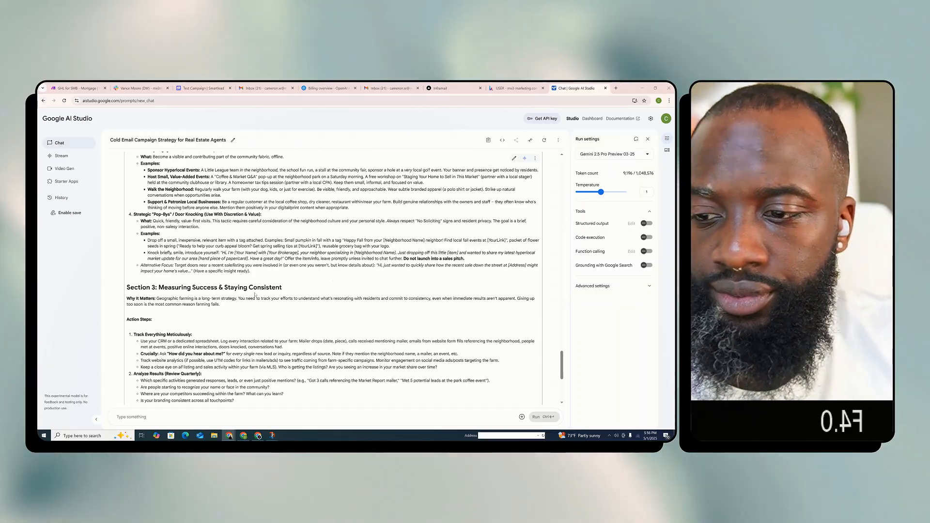
{"action": "scroll", "coordinate": [257, 292], "scroll_direction": "down", "scroll_amount": 3}
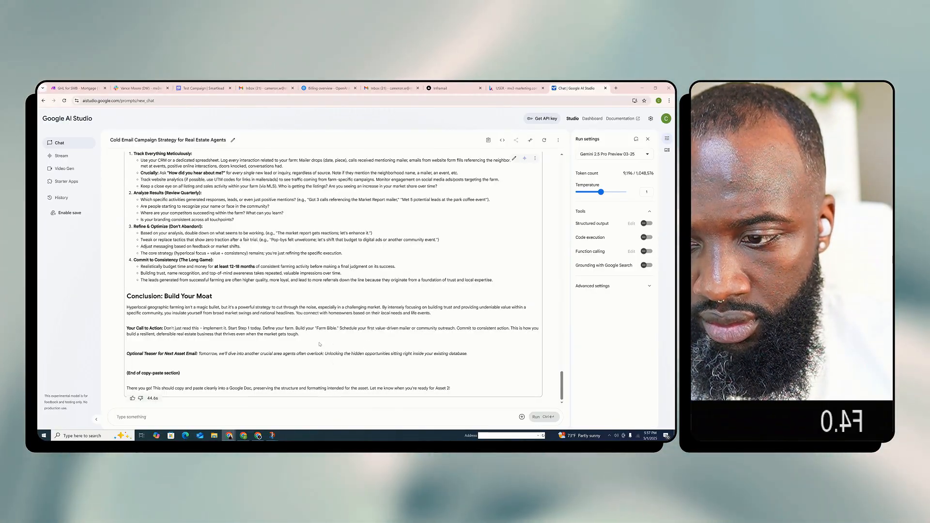
{"action": "scroll", "coordinate": [320, 344], "scroll_direction": "up", "scroll_amount": 1}
{"action": "scroll", "coordinate": [320, 345], "scroll_direction": "down", "scroll_amount": 1}
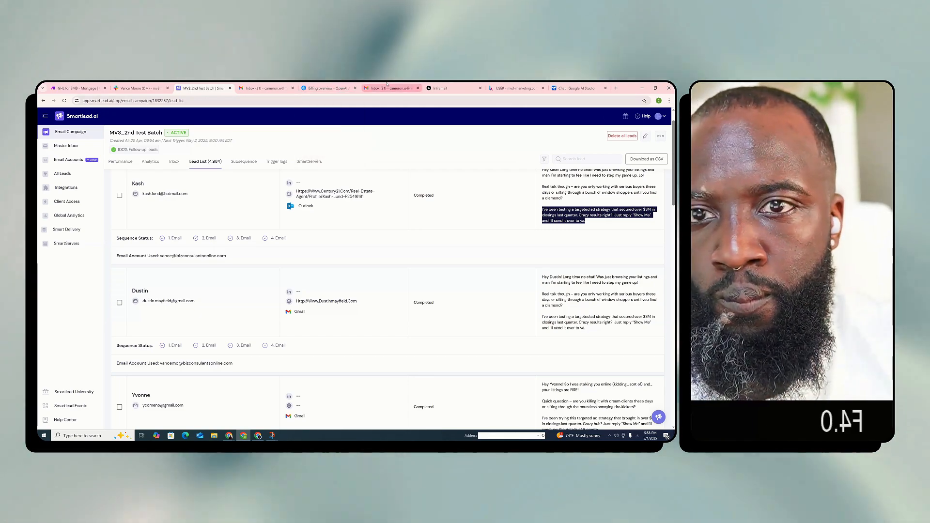
Switch back to AI Studio and begin a new prompt with "Here is my current CTA:" followed by the copied "Show Me" call to action
{"action": "left_click", "coordinate": [393, 88]}
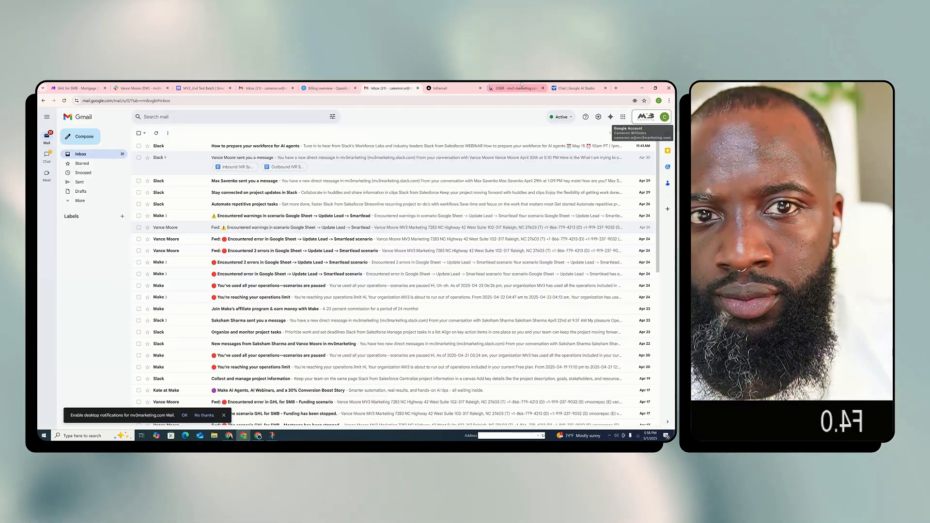
{"action": "left_click", "coordinate": [576, 88]}
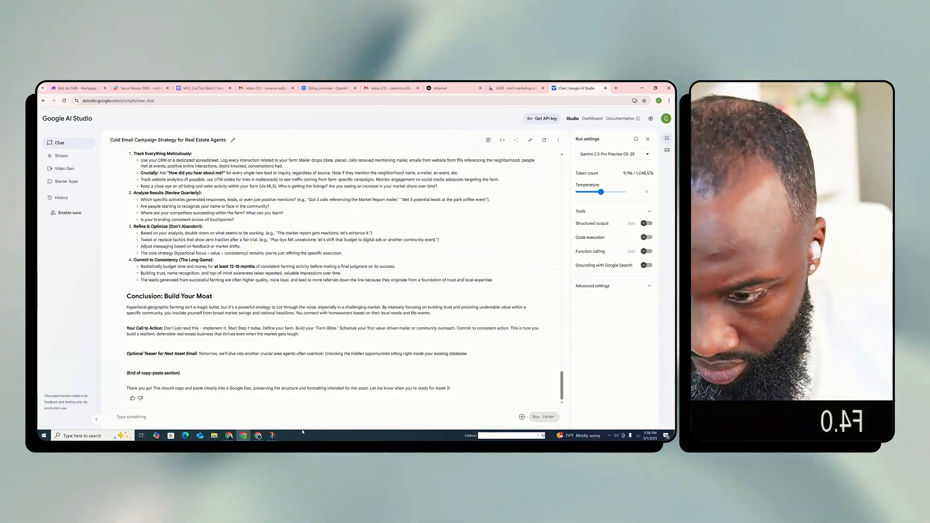
{"action": "left_click", "coordinate": [152, 418]}
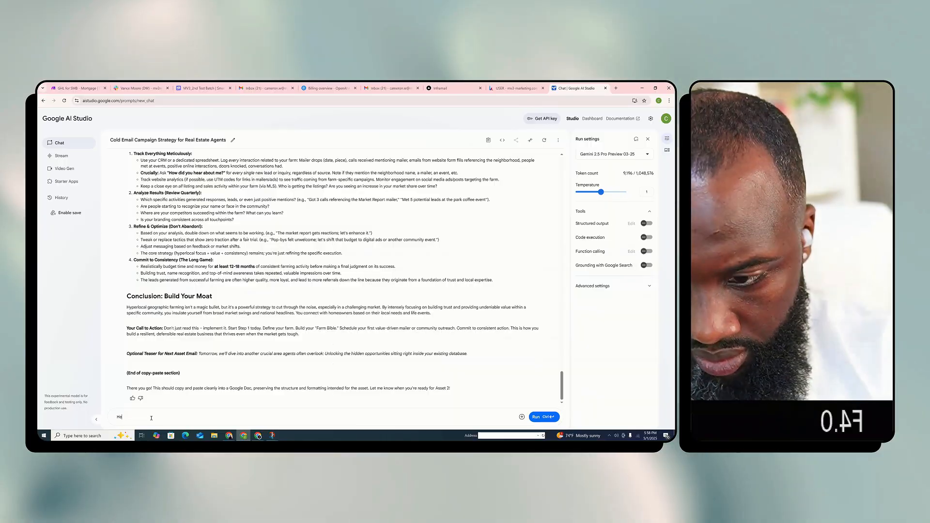
{"action": "type", "text": "Here is my"}
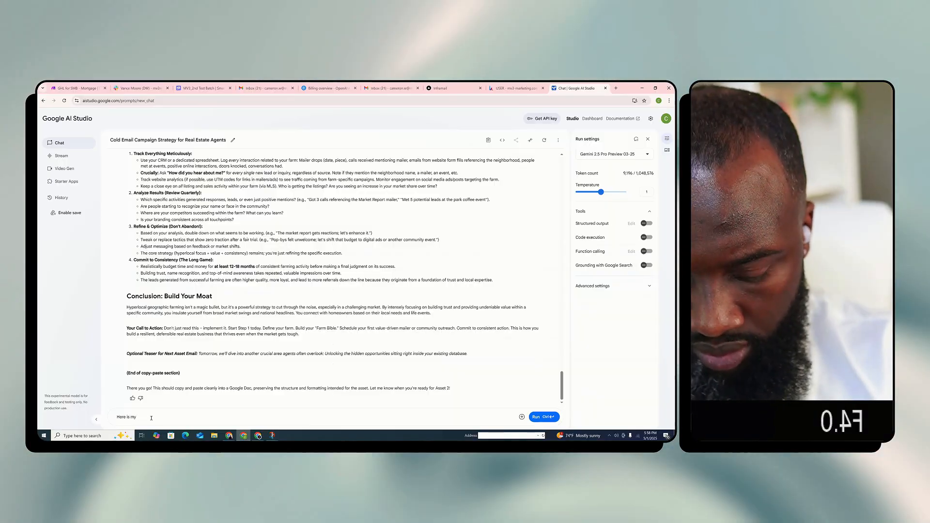
{"action": "type", "text": " current CTA:"}
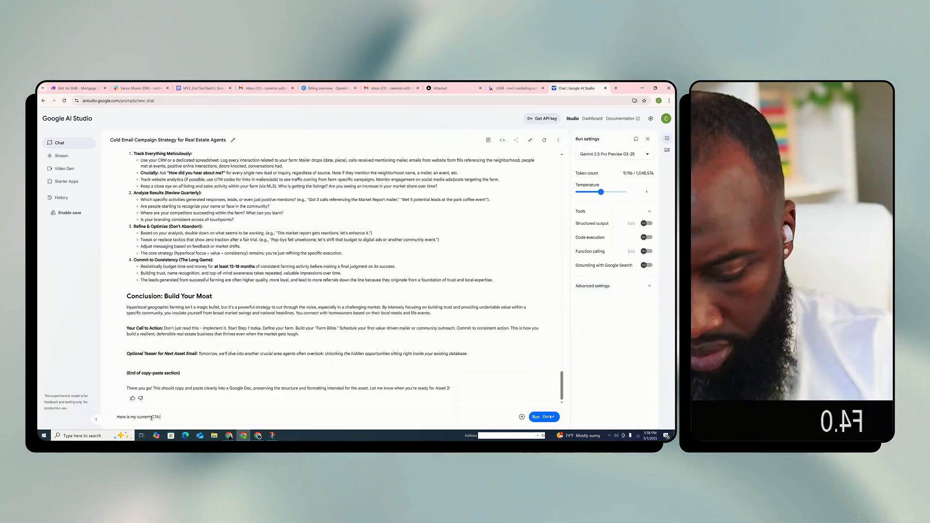
{"action": "type", "text": "CTA: I've been testing a targeted ad strategy that secured over $3M in closings last quarter. Crazy results right?! Just reply \"Show Me\" and I'll send it over to ya."}
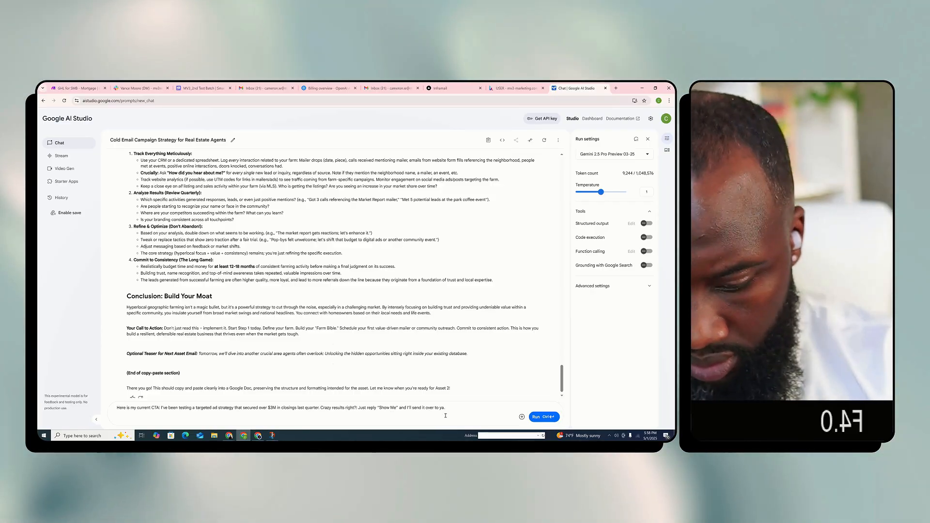
Add a second paragraph to the prompt: "However, I want to gracefully insert my CTA into the google doc asset at the end."
{"action": "type", "text": "However, I want to"}
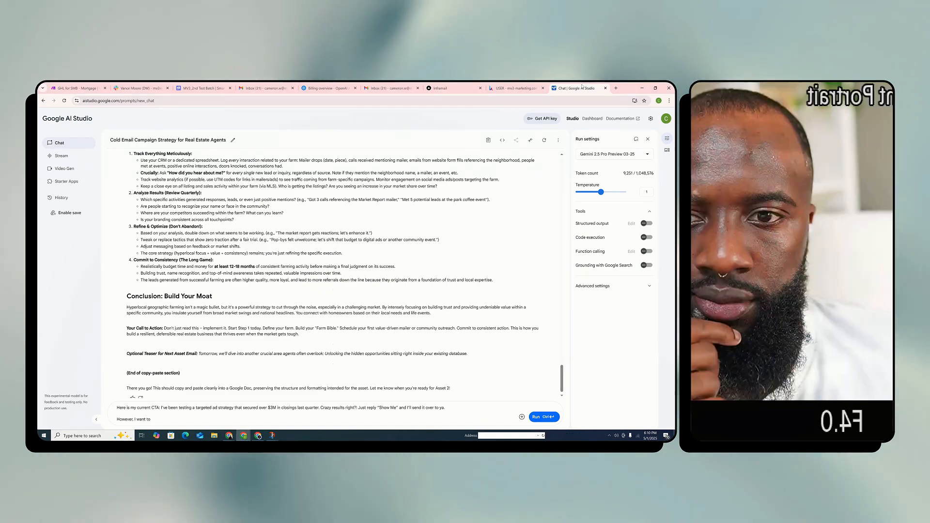
{"action": "scroll", "coordinate": [339, 250], "scroll_direction": "down", "scroll_amount": 1}
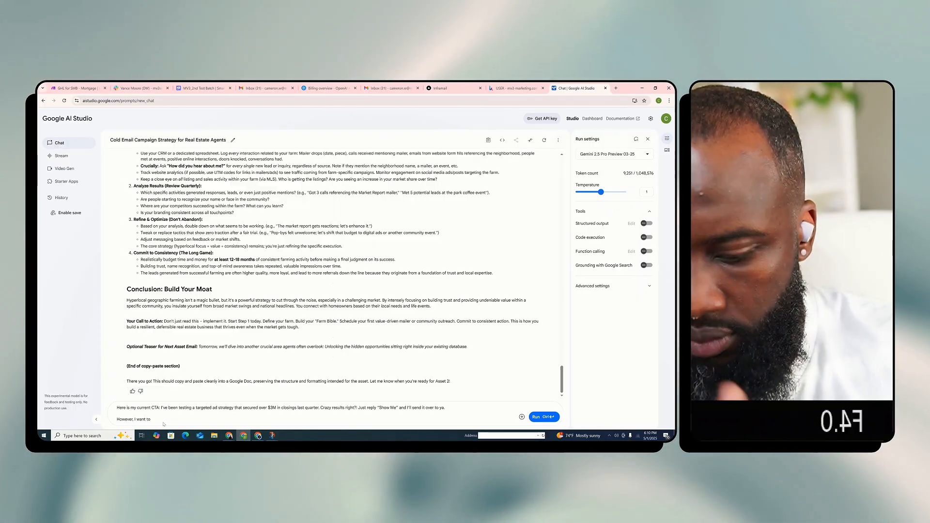
{"action": "type", "text": "gracef"}
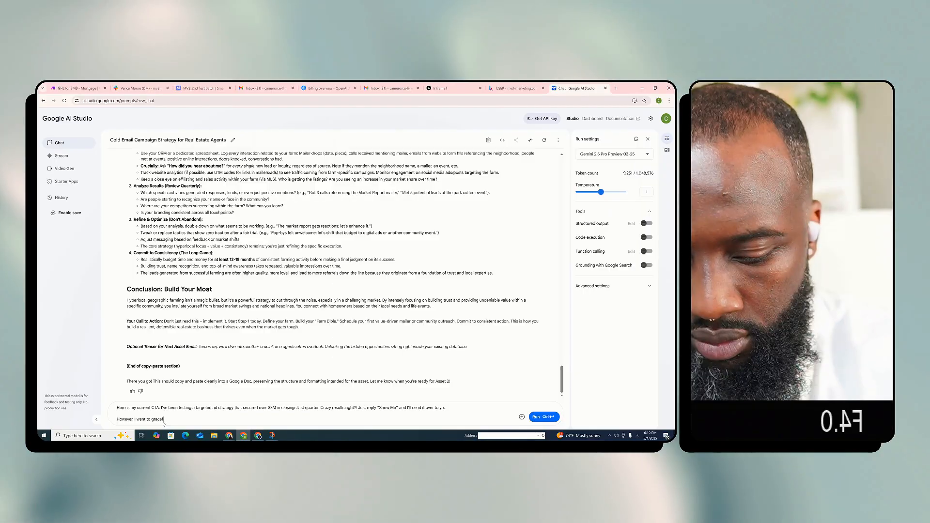
{"action": "type", "text": "ully"}
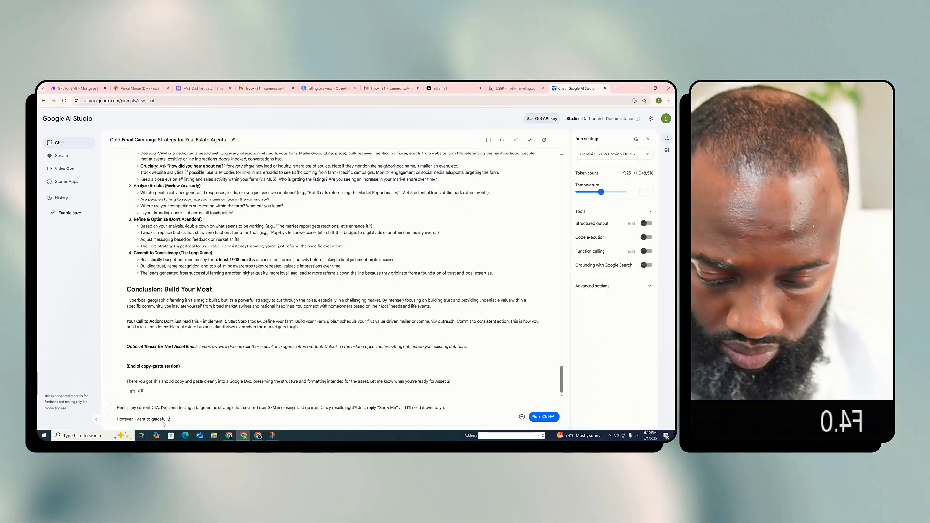
{"action": "type", "text": "insert the"}
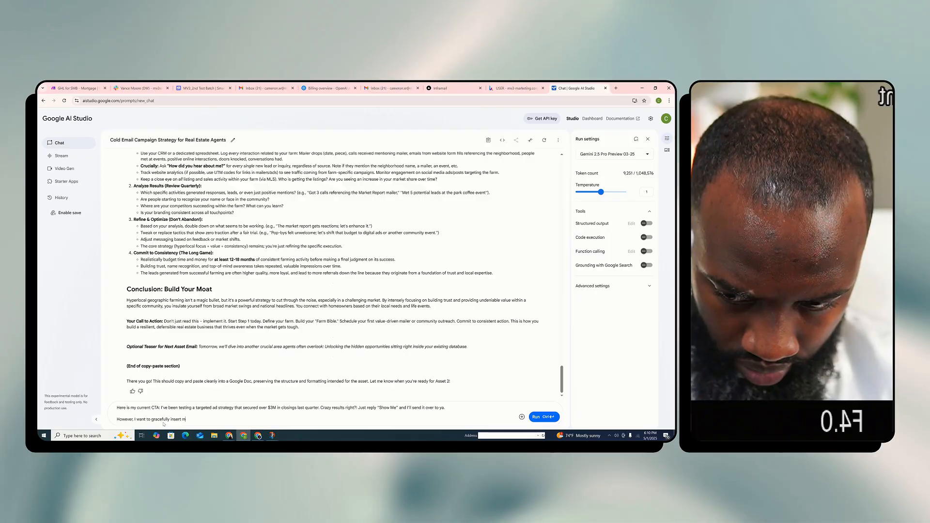
{"action": "type", "text": "y CTA int"}
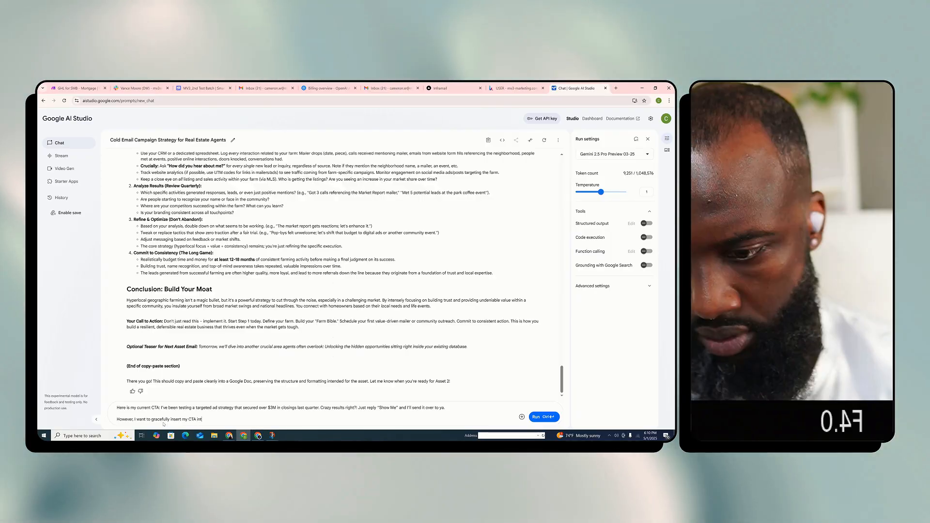
{"action": "type", "text": "o "}
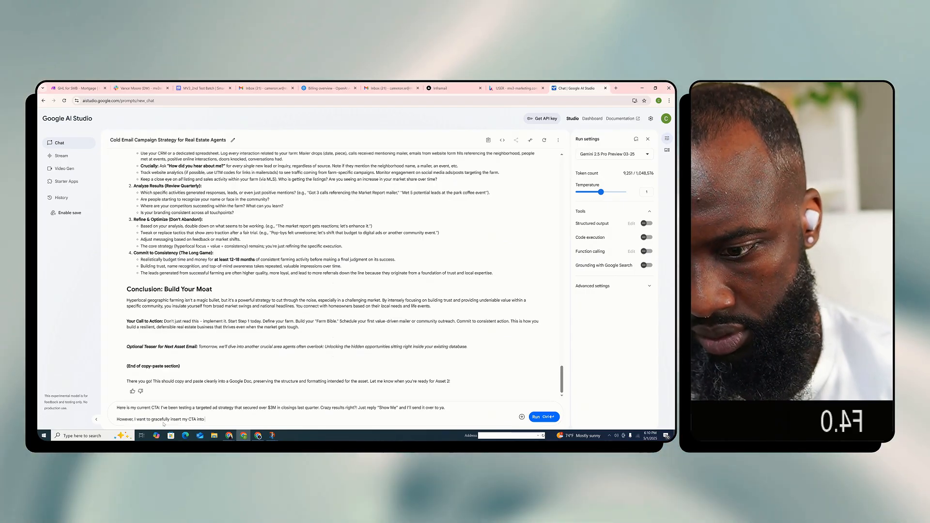
{"action": "type", "text": "the"}
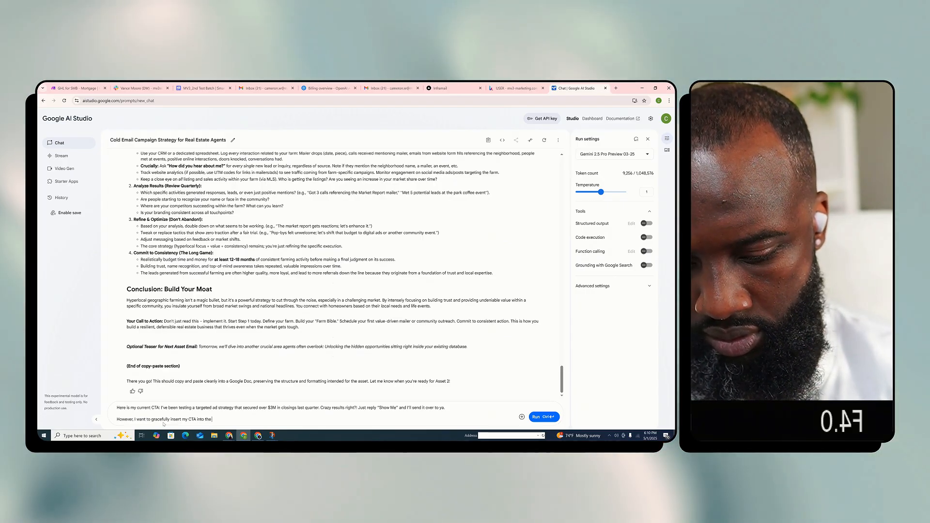
{"action": "type", "text": " google"}
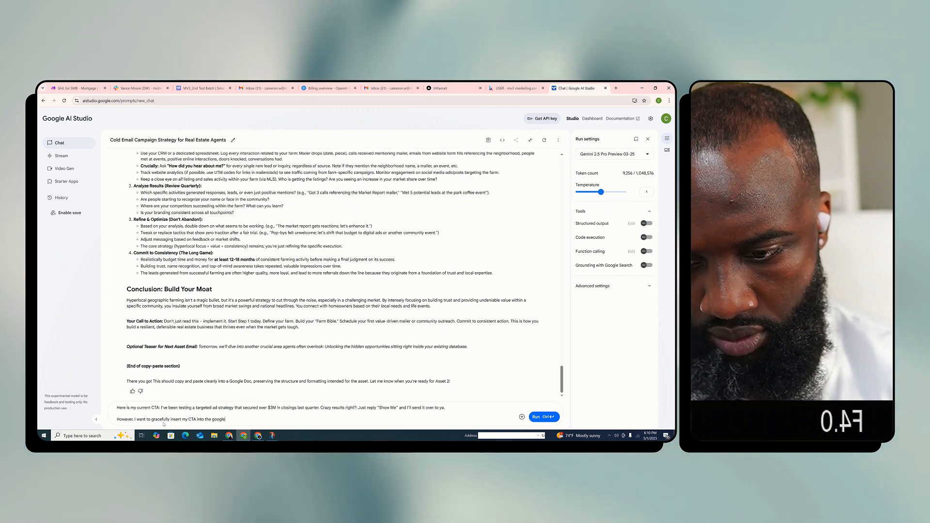
{"action": "type", "text": " doc asset"}
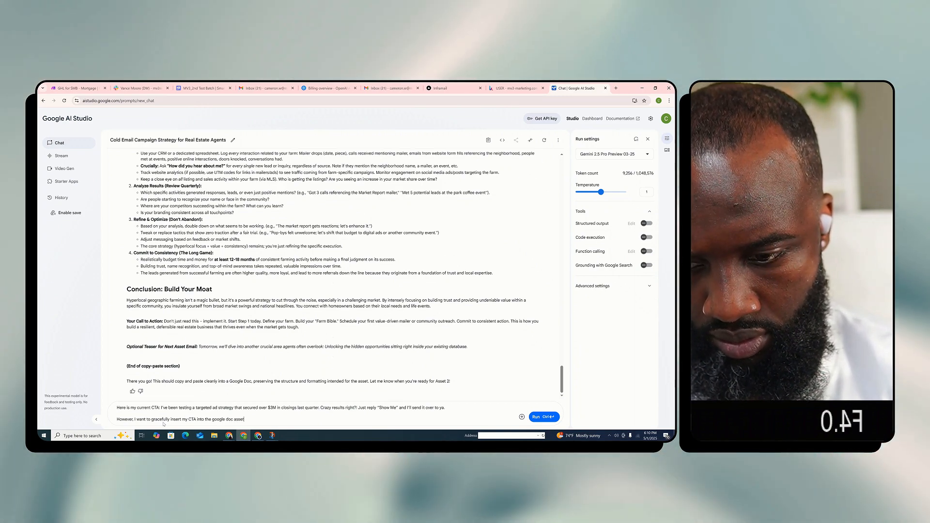
{"action": "type", "text": " at the end. "}
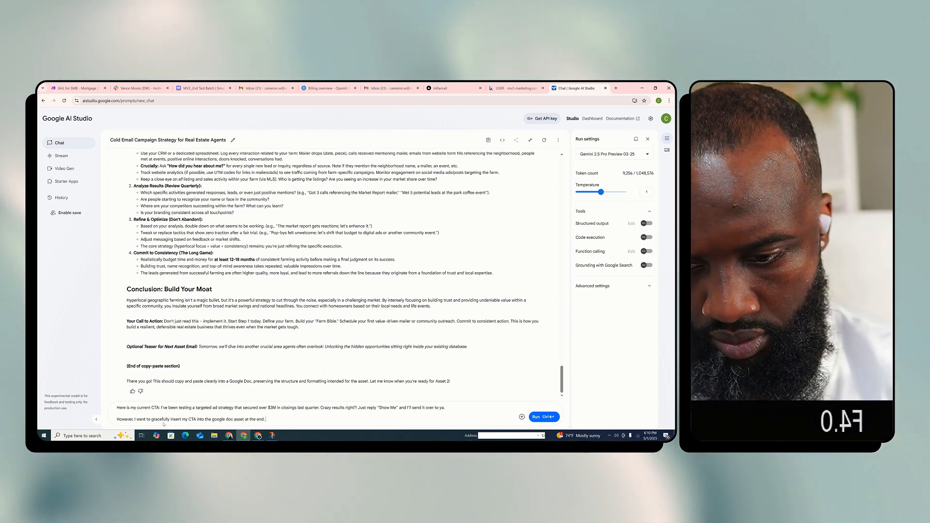
{"action": "type", "text": "L"}
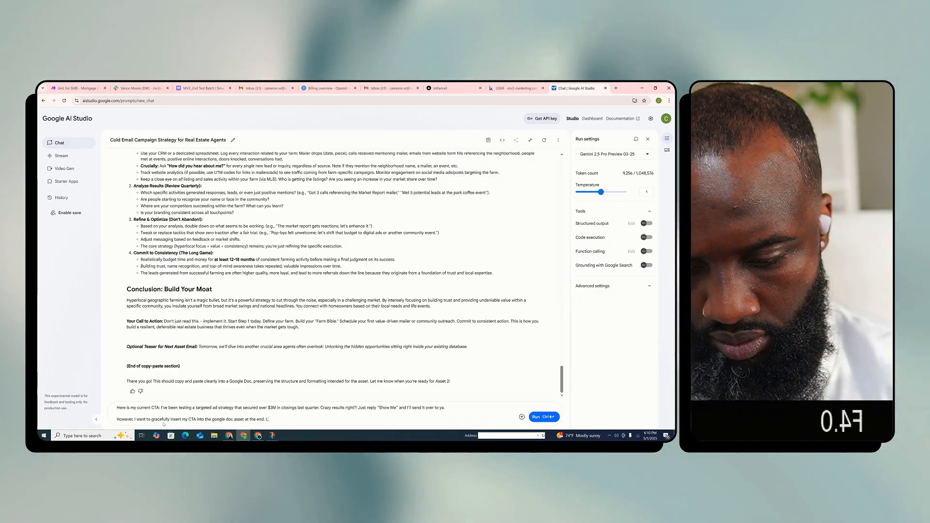
{"action": "type", "text": "etting"}
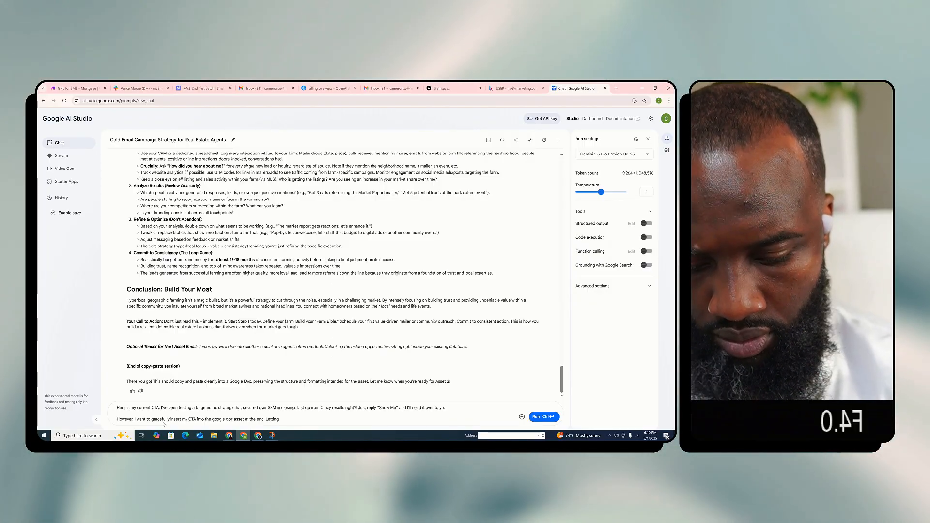
{"action": "type", "text": " real estat"}
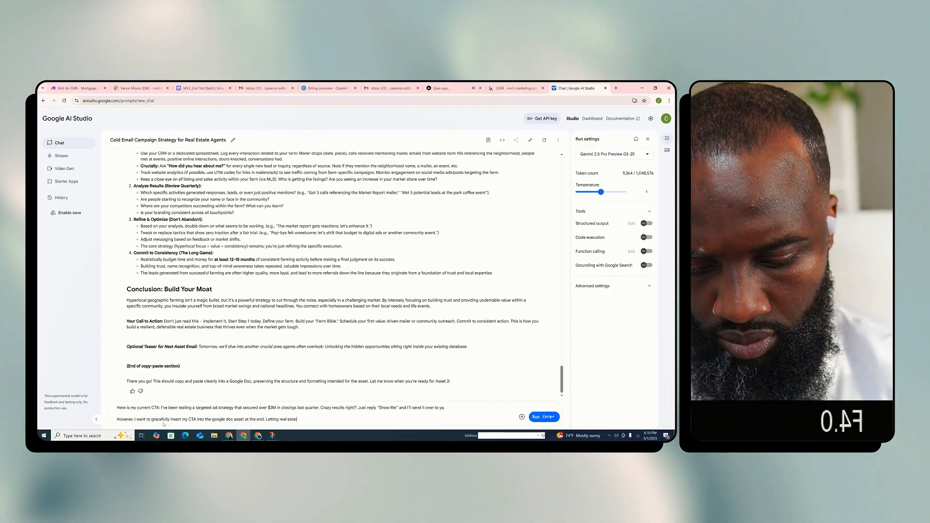
{"action": "type", "text": "e agents know th"}
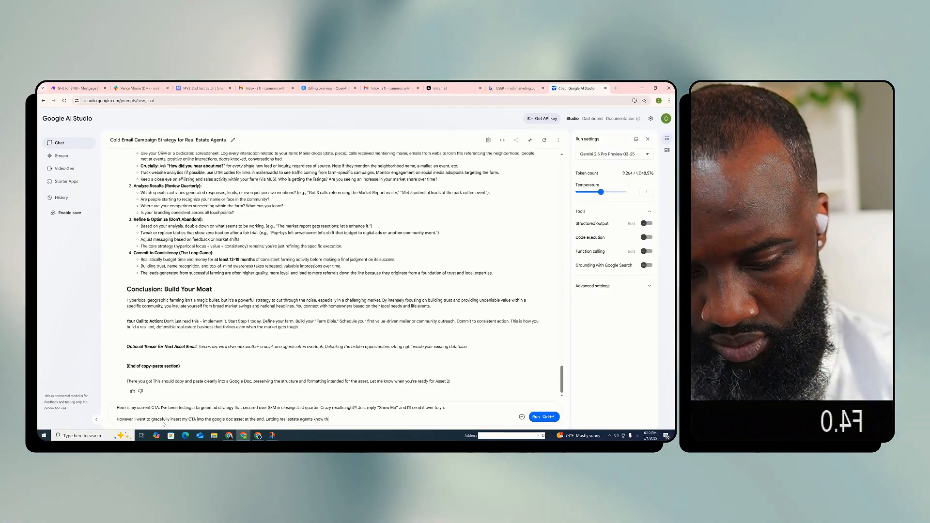
{"action": "type", "text": "at if t"}
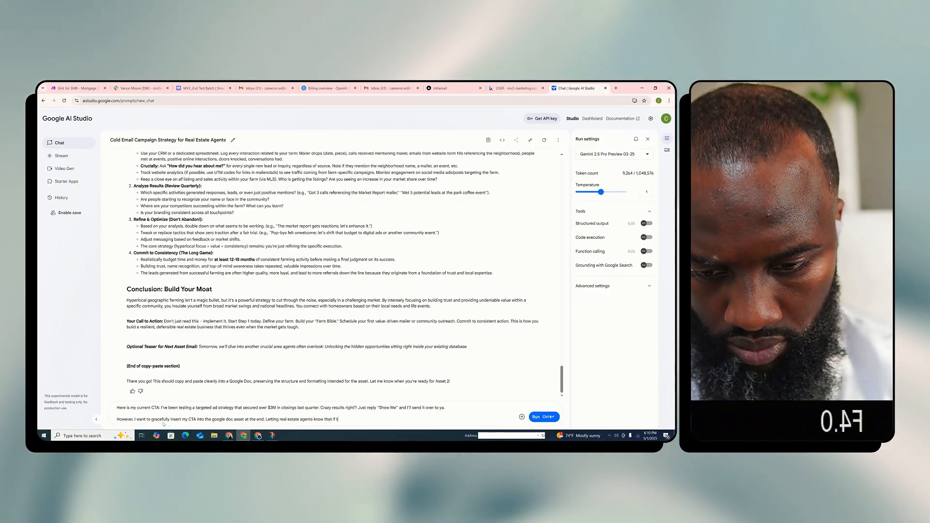
{"action": "type", "text": "hey are looking for"}
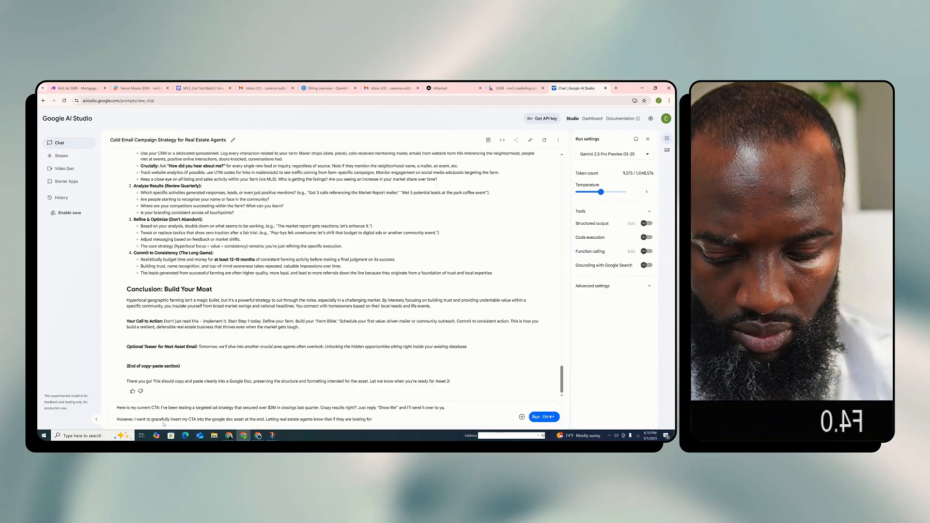
{"action": "key", "text": "BackSpace"}
{"action": "key", "text": "BackSpace"}
{"action": "key", "text": "BackSpace"}
{"action": "key", "text": "BackSpace"}
{"action": "key", "text": "BackSpace"}
{"action": "key", "text": "BackSpace"}
{"action": "key", "text": "BackSpace"}
{"action": "key", "text": "BackSpace"}
{"action": "key", "text": "BackSpace"}
{"action": "key", "text": "BackSpace"}
{"action": "key", "text": "BackSpace"}
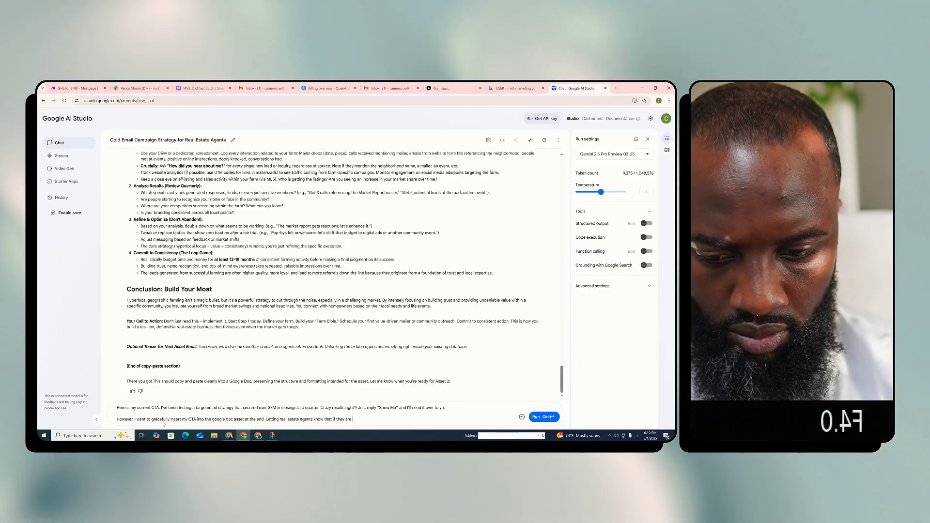
{"action": "type", "text": "in the mark"}
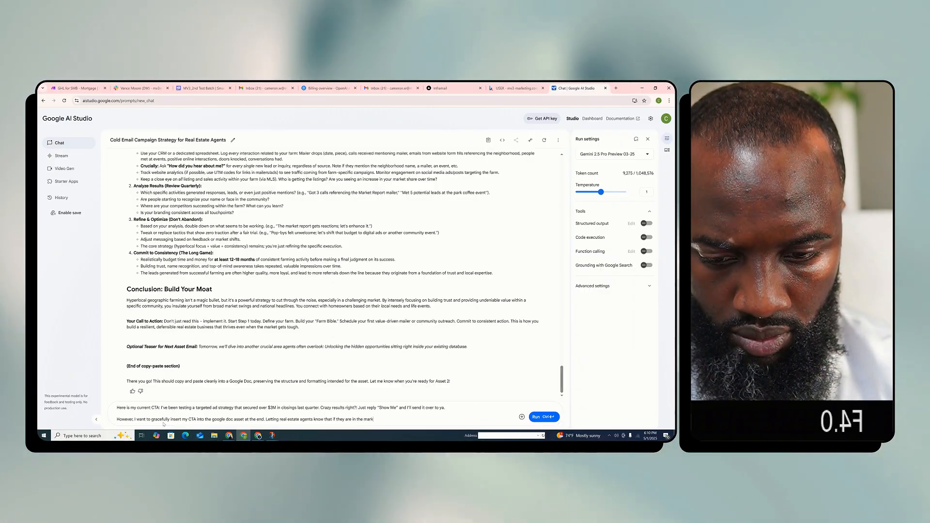
{"action": "type", "text": "et for ser"}
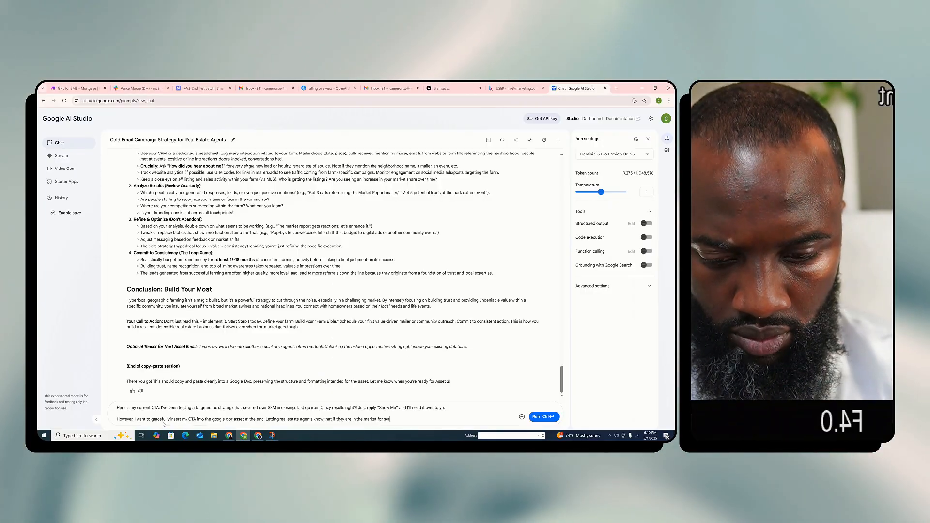
{"action": "type", "text": "vices"}
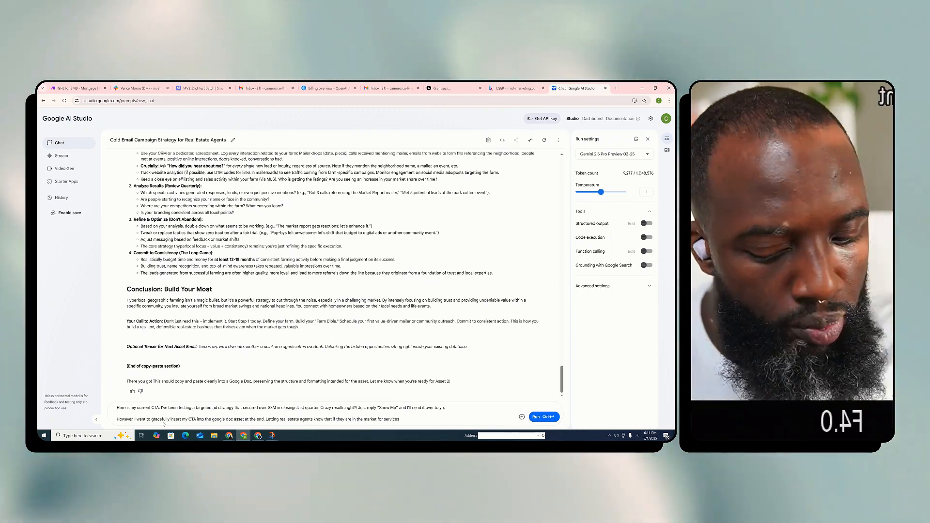
{"action": "key", "text": "BackSpace"}
{"action": "key", "text": "BackSpace"}
{"action": "key", "text": "BackSpace"}
{"action": "key", "text": "BackSpace"}
{"action": "key", "text": "BackSpace"}
{"action": "key", "text": "BackSpace"}
{"action": "key", "text": "BackSpace"}
{"action": "key", "text": "BackSpace"}
{"action": "key", "text": "BackSpace"}
{"action": "key", "text": "BackSpace"}
{"action": "key", "text": "BackSpace"}
{"action": "key", "text": "BackSpace"}
{"action": "key", "text": "BackSpace"}
{"action": "key", "text": "BackSpace"}
{"action": "key", "text": "BackSpace"}
{"action": "key", "text": "BackSpace"}
{"action": "key", "text": "BackSpace"}
{"action": "key", "text": "BackSpace"}
{"action": "key", "text": "BackSpace"}
{"action": "key", "text": "BackSpace"}
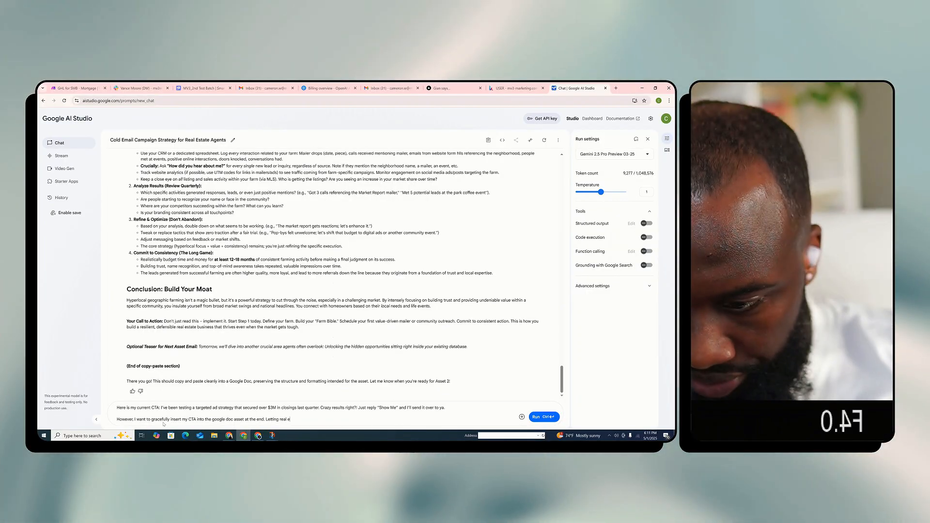
{"action": "key", "text": "BackSpace"}
{"action": "key", "text": "BackSpace"}
{"action": "key", "text": "BackSpace"}
{"action": "key", "text": "BackSpace"}
{"action": "key", "text": "BackSpace"}
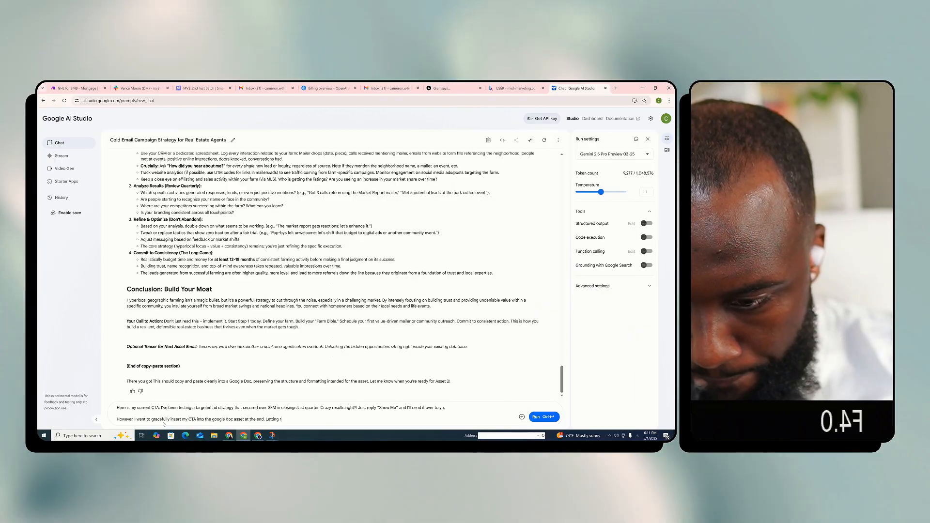
{"action": "key", "text": "BackSpace"}
{"action": "key", "text": "BackSpace"}
{"action": "key", "text": "BackSpace"}
{"action": "key", "text": "BackSpace"}
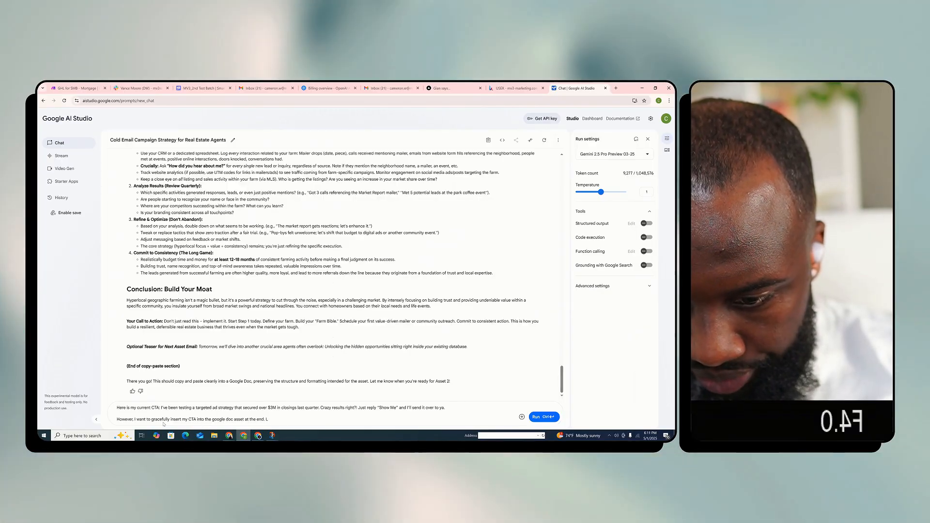
{"action": "type", "text": "Itsho"}
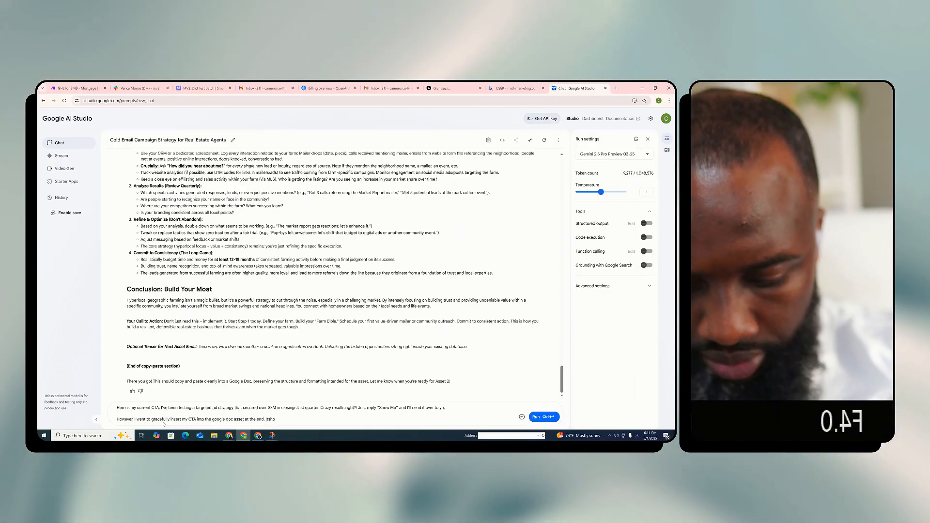
{"action": "type", "text": "uld tie"}
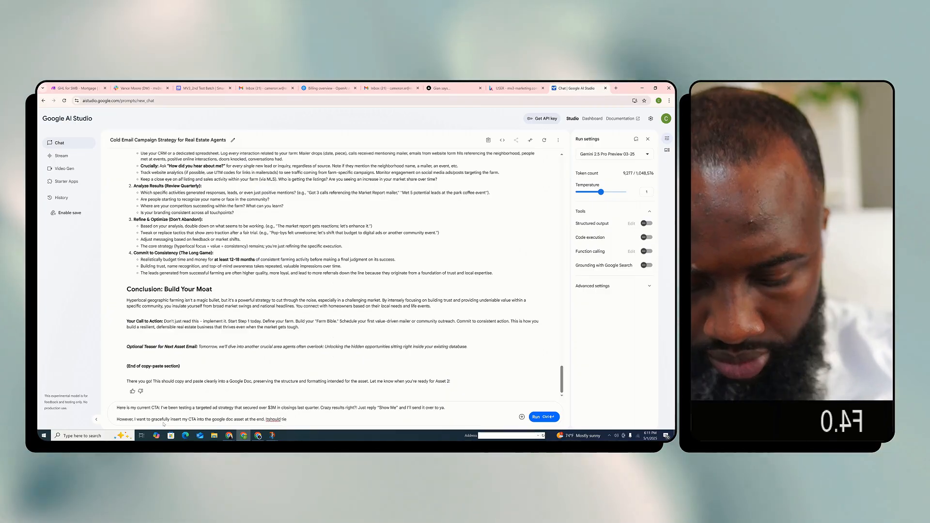
{"action": "key", "text": "BackSpace"}
{"action": "key", "text": "BackSpace"}
{"action": "key", "text": "BackSpace"}
{"action": "key", "text": "BackSpace"}
{"action": "key", "text": "BackSpace"}
{"action": "key", "text": "BackSpace"}
{"action": "key", "text": "BackSpace"}
{"action": "key", "text": "BackSpace"}
{"action": "key", "text": "BackSpace"}
{"action": "key", "text": "BackSpace"}
{"action": "key", "text": "BackSpace"}
{"action": "key", "text": "BackSpace"}
{"action": "key", "text": "BackSpace"}
{"action": "key", "text": "BackSpace"}
{"action": "key", "text": "BackSpace"}
{"action": "key", "text": "BackSpace"}
{"action": "key", "text": "BackSpace"}
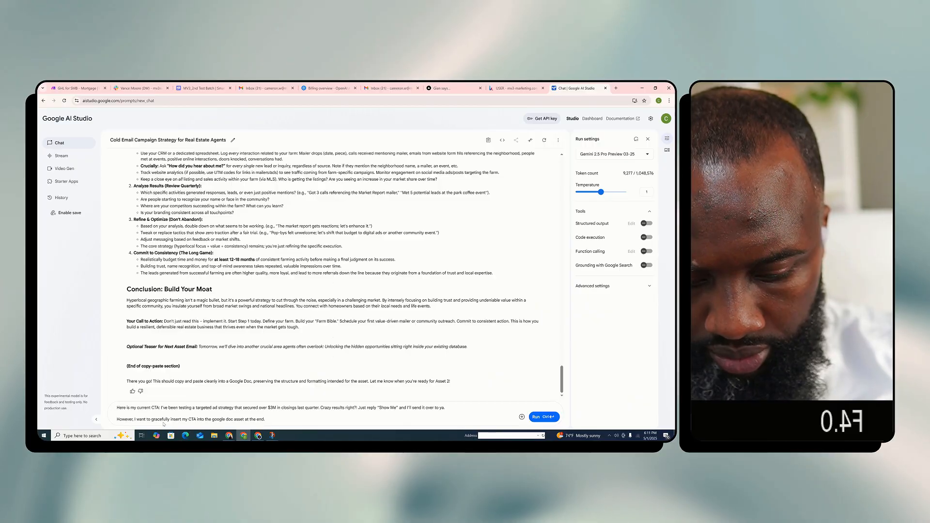
Finish the prompt with "It should tie itself to the content of the asset." and submit it
{"action": "type", "text": "It shou"}
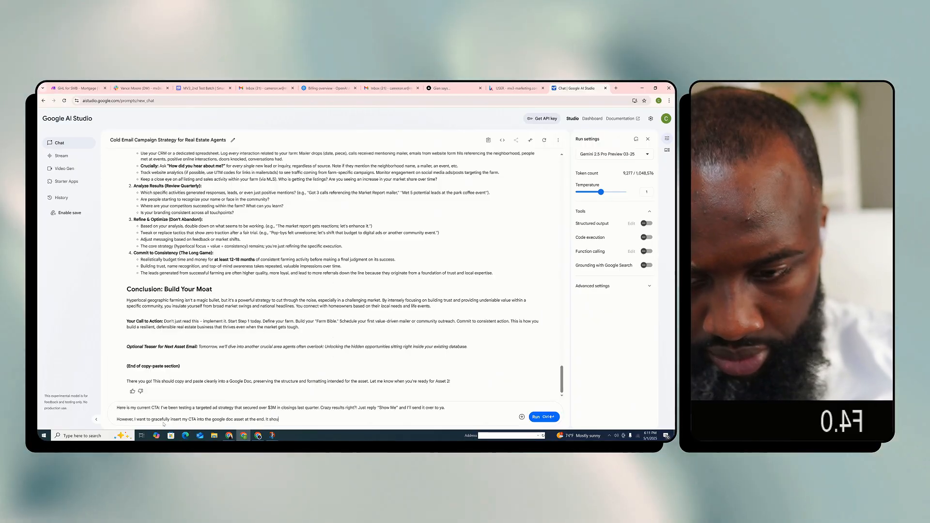
{"action": "type", "text": "ld somehow t"}
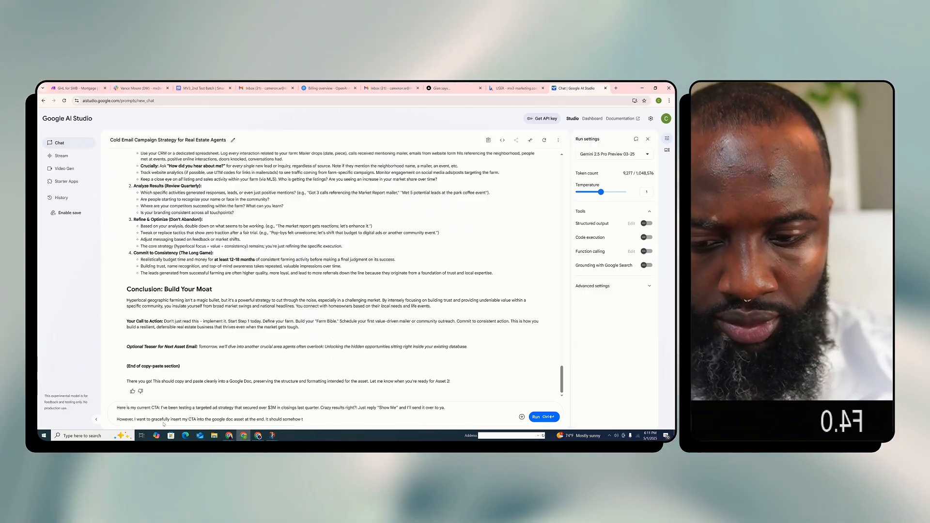
{"action": "key", "text": "BackSpace"}
{"action": "type", "text": "tie i"}
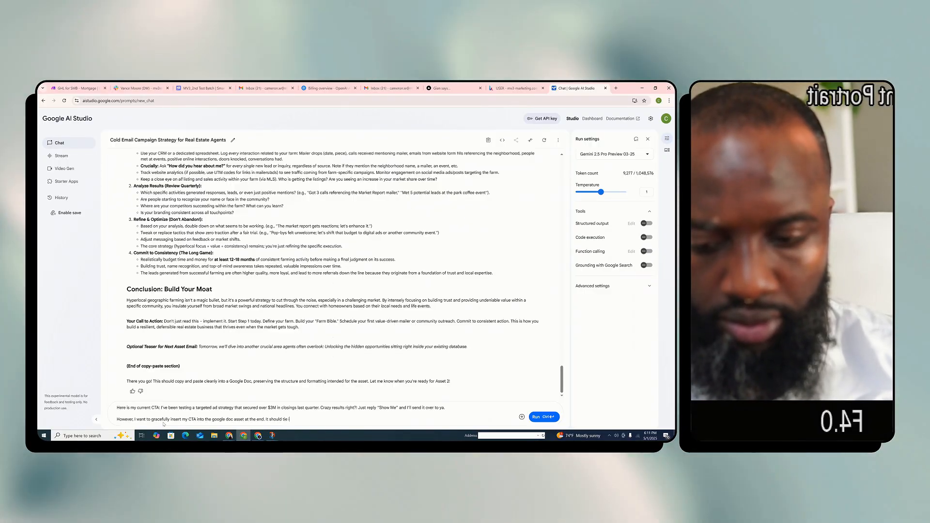
{"action": "type", "text": "tself to the a"}
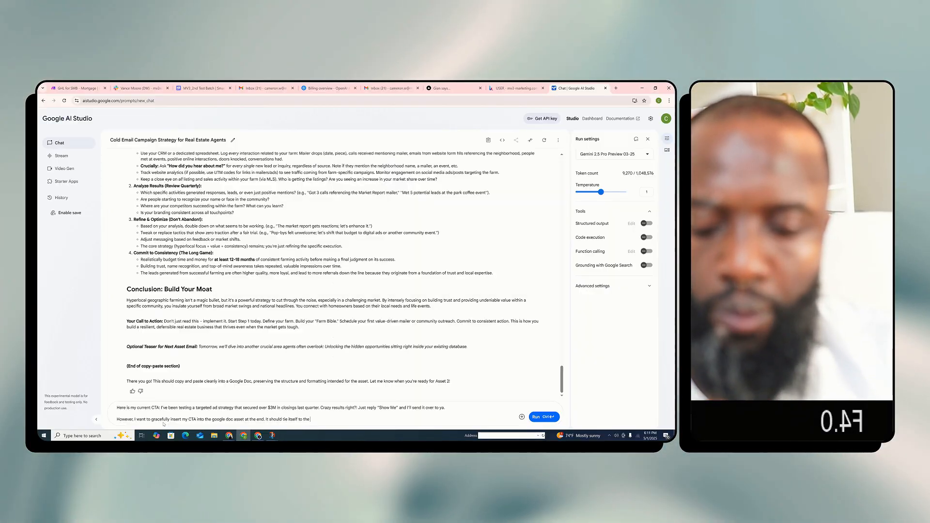
{"action": "type", "text": "content"}
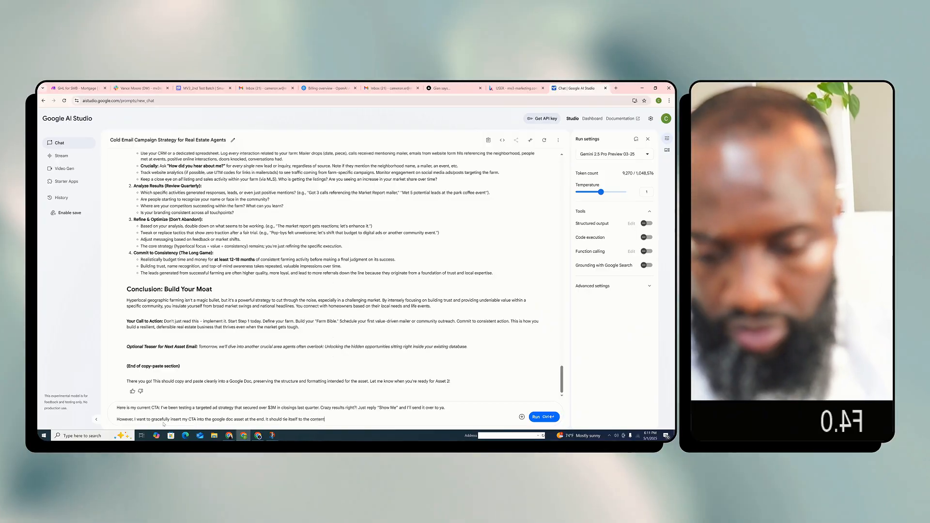
{"action": "type", "text": " of the asset."}
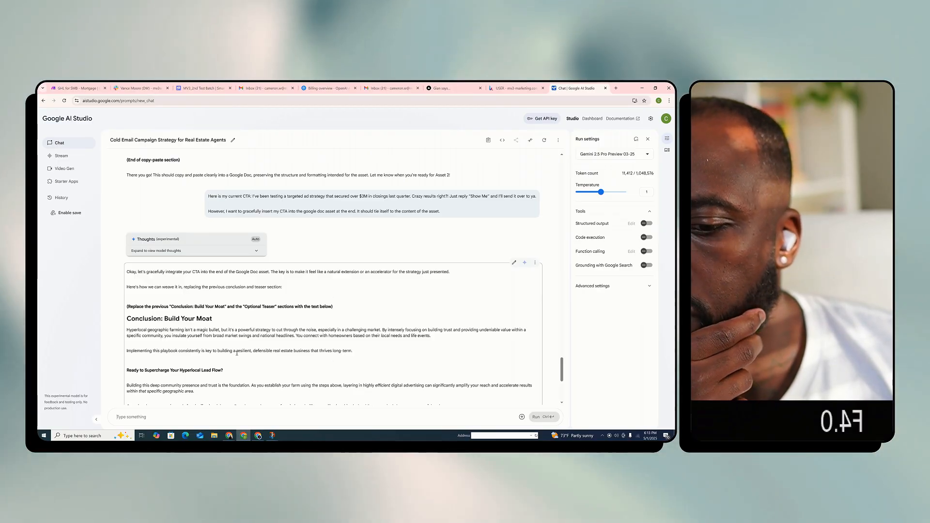
Review the rewritten "Conclusion: Build Your Moat" ending, from the "Show Me" call to action through the "Why this works" list
{"action": "scroll", "coordinate": [237, 353], "scroll_direction": "down", "scroll_amount": 1}
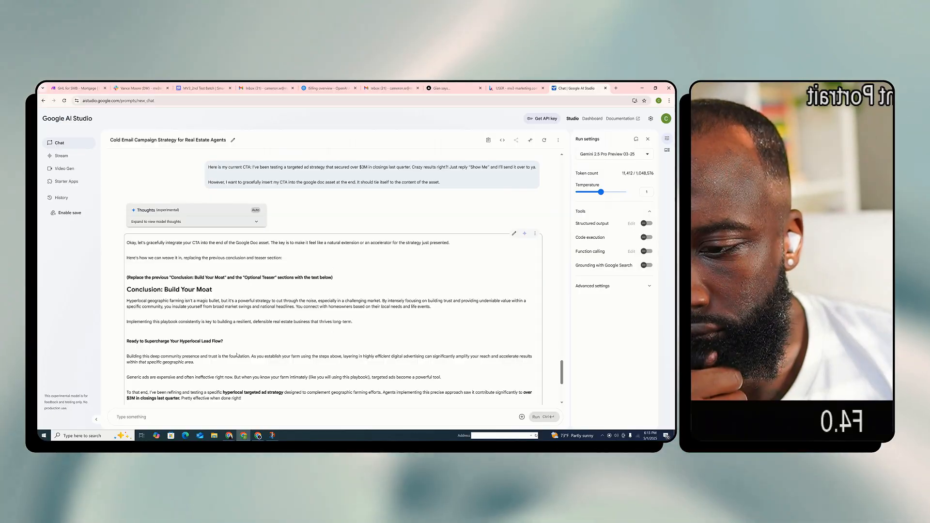
{"action": "scroll", "coordinate": [237, 355], "scroll_direction": "down", "scroll_amount": 1}
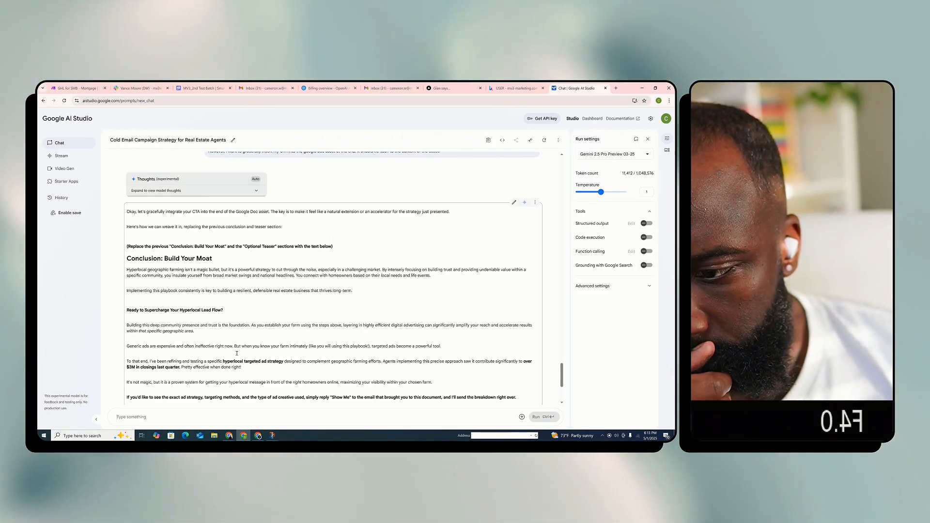
{"action": "scroll", "coordinate": [237, 355], "scroll_direction": "down", "scroll_amount": 1}
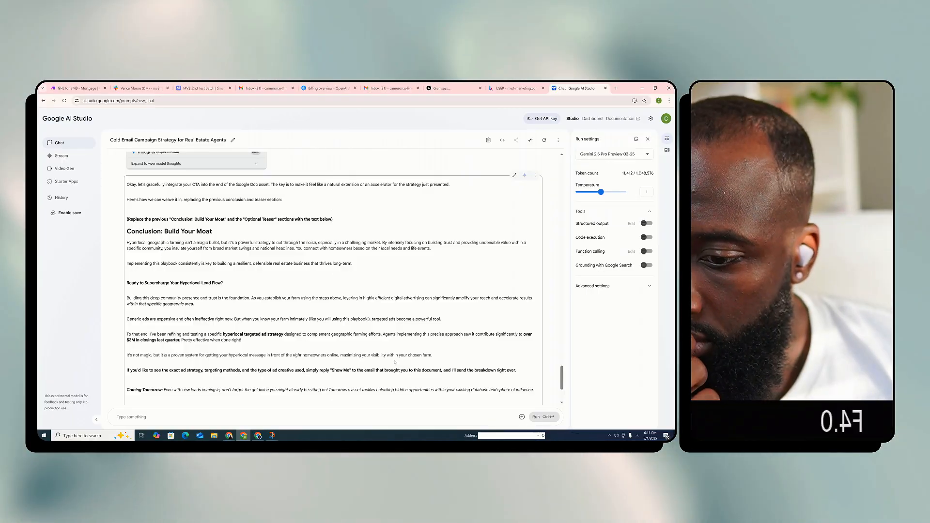
{"action": "scroll", "coordinate": [204, 342], "scroll_direction": "down", "scroll_amount": 1}
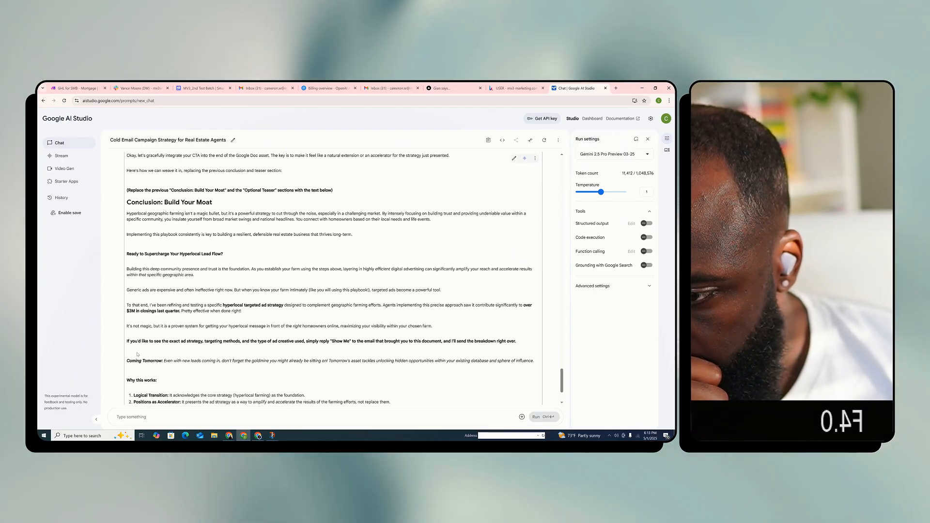
{"action": "scroll", "coordinate": [188, 353], "scroll_direction": "down", "scroll_amount": 1}
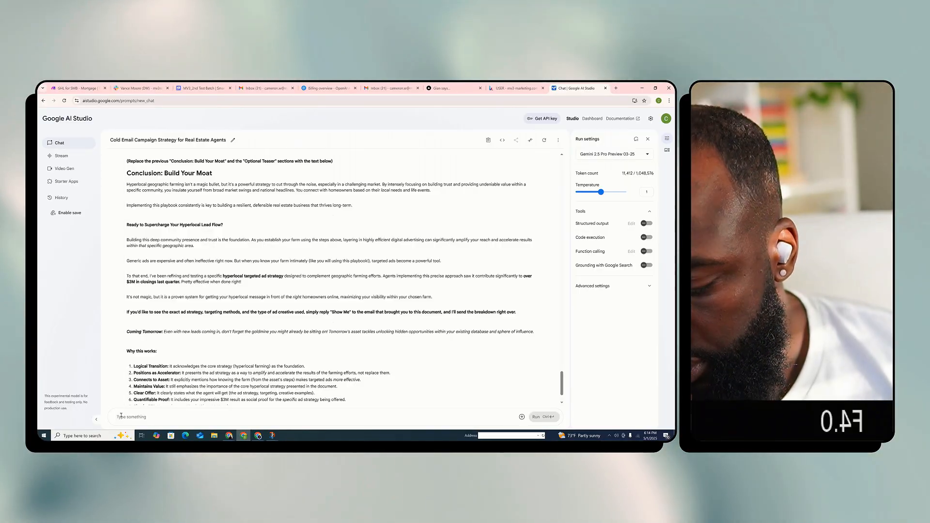
Start a prompt with "Perfect." and "For the following assets, lets add a minor sense of urgency for real estate agents to take action with the assets we are giving them."
{"action": "type", "text": "Per"}
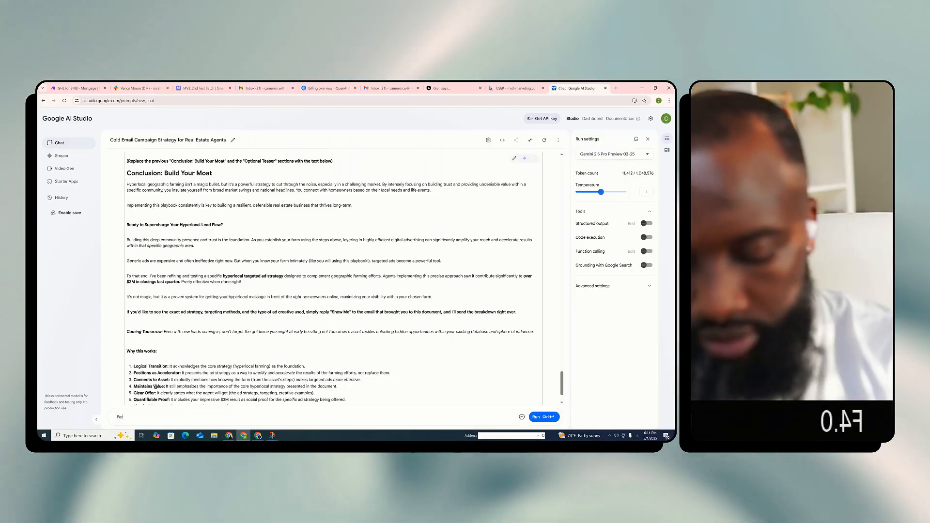
{"action": "type", "text": "fect."}
{"action": "key", "text": "Return"}
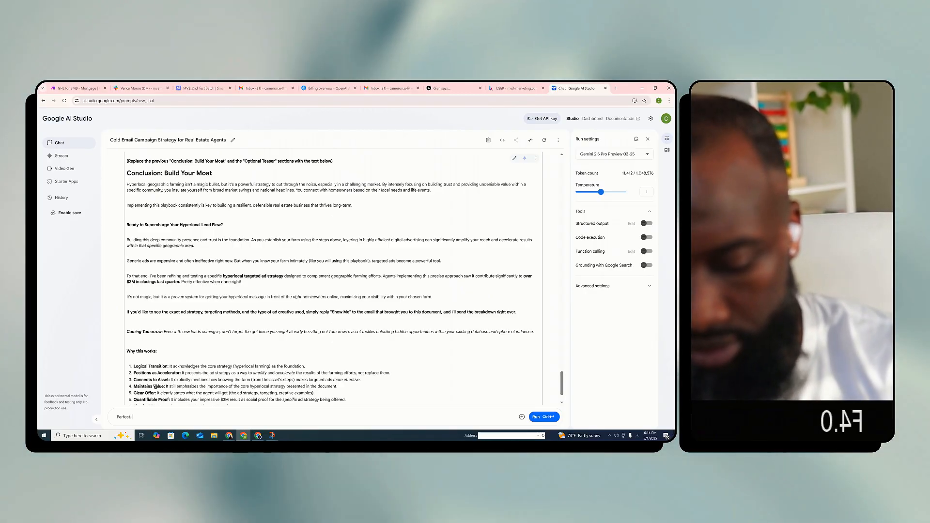
{"action": "type", "text": "For t"}
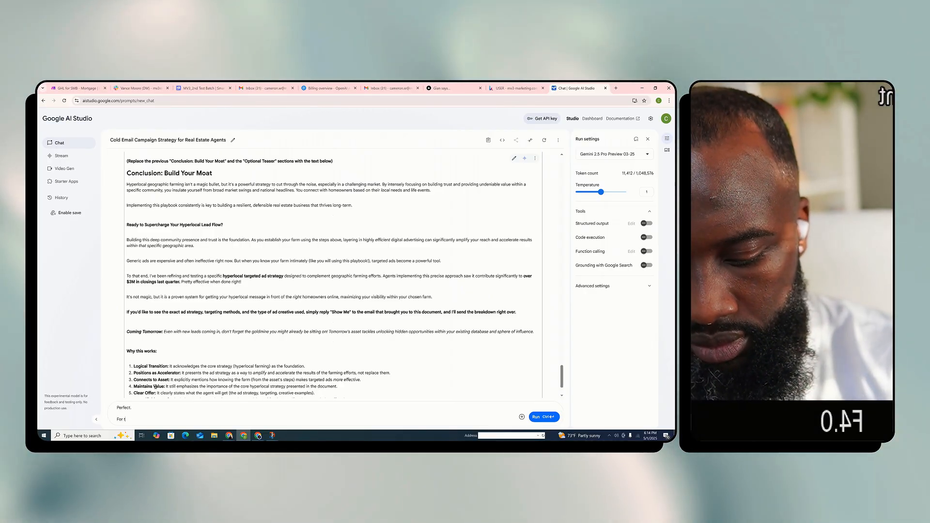
{"action": "type", "text": "he following ass"}
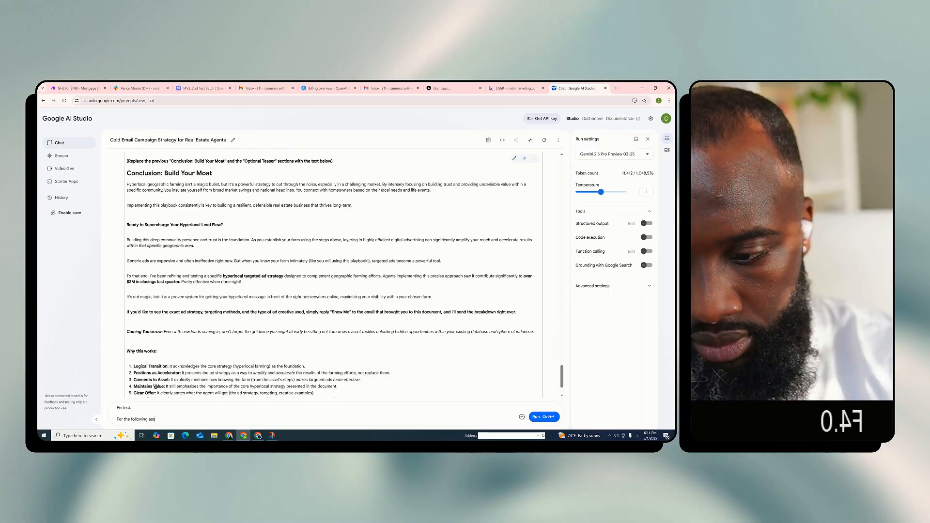
{"action": "type", "text": "ets, lets add a"}
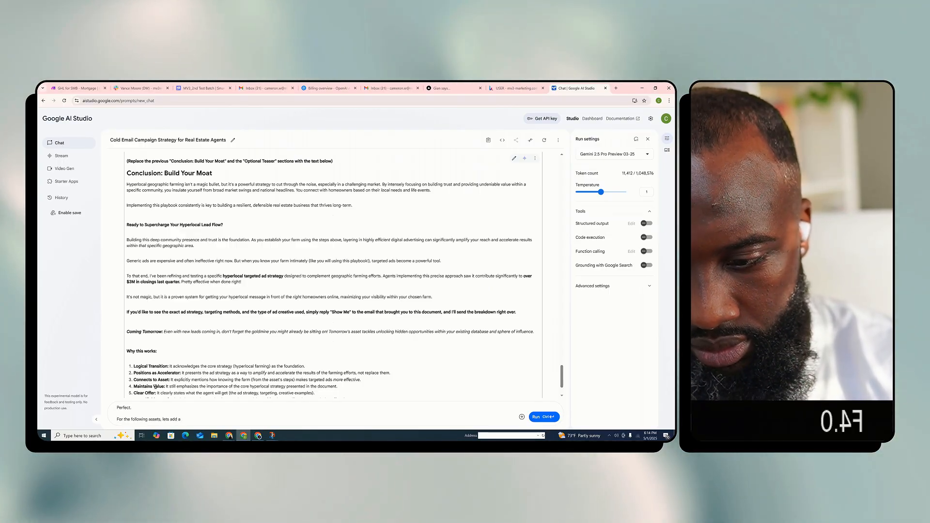
{"action": "type", "text": " mi"}
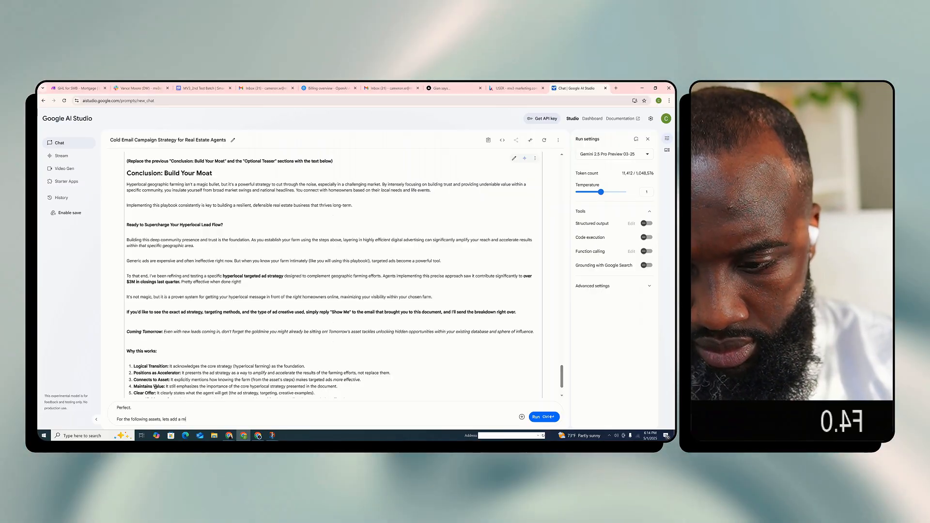
{"action": "type", "text": "nor sense of urgency"}
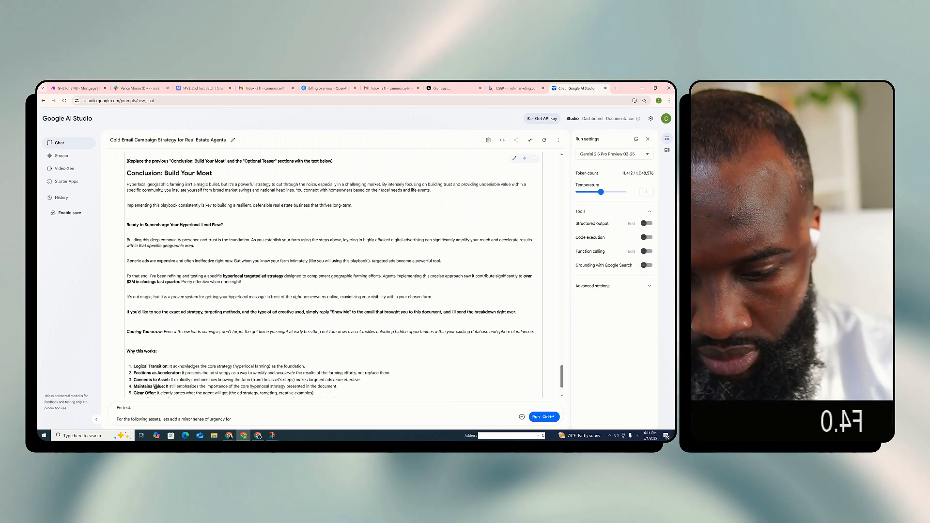
{"action": "type", "text": "for real estate"}
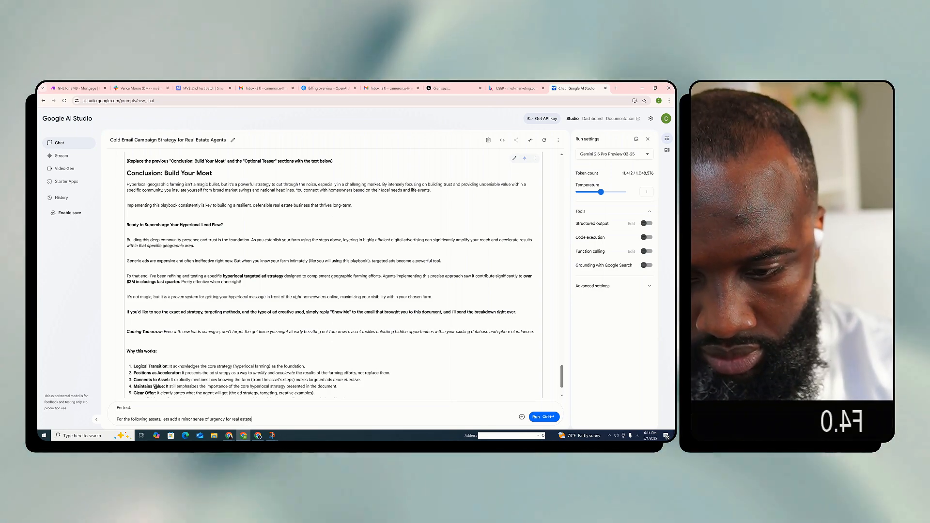
{"action": "type", "text": " agents to take a"}
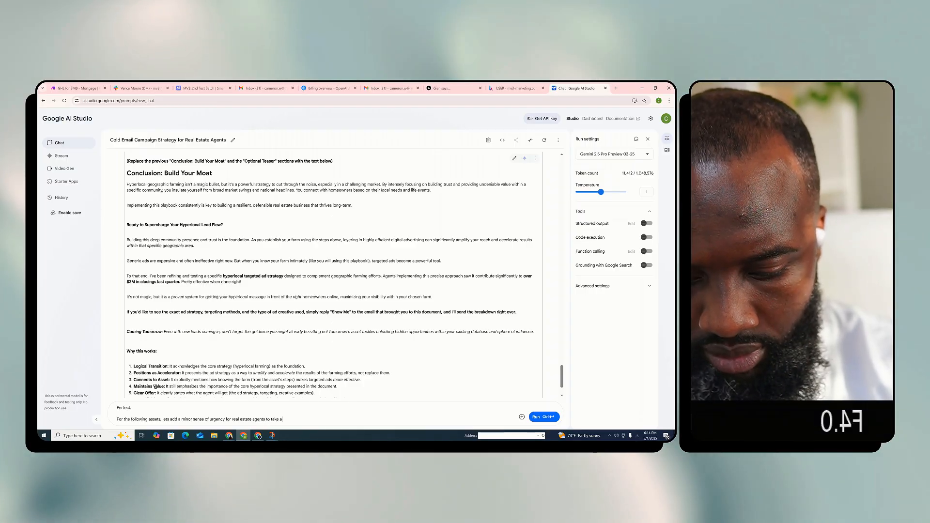
{"action": "type", "text": "ction with the as"}
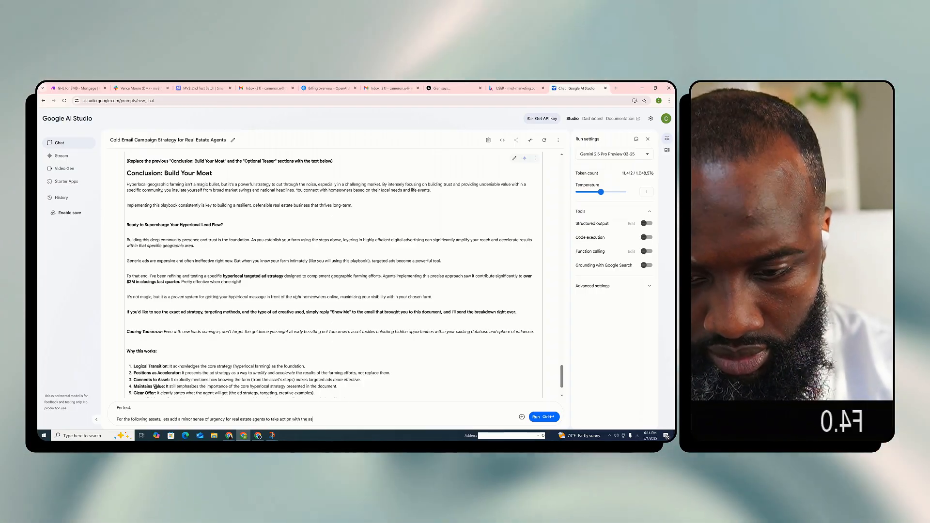
{"action": "type", "text": "sets we are giving them."}
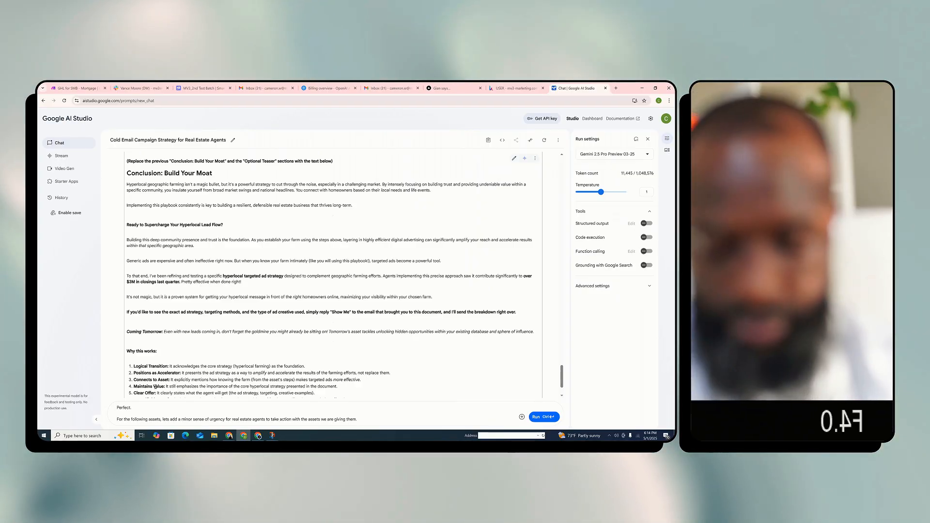
Continue the prompt's second paragraph with "Use business philosophy to explain scarcity mindset or"
{"action": "type", "text": "Use"}
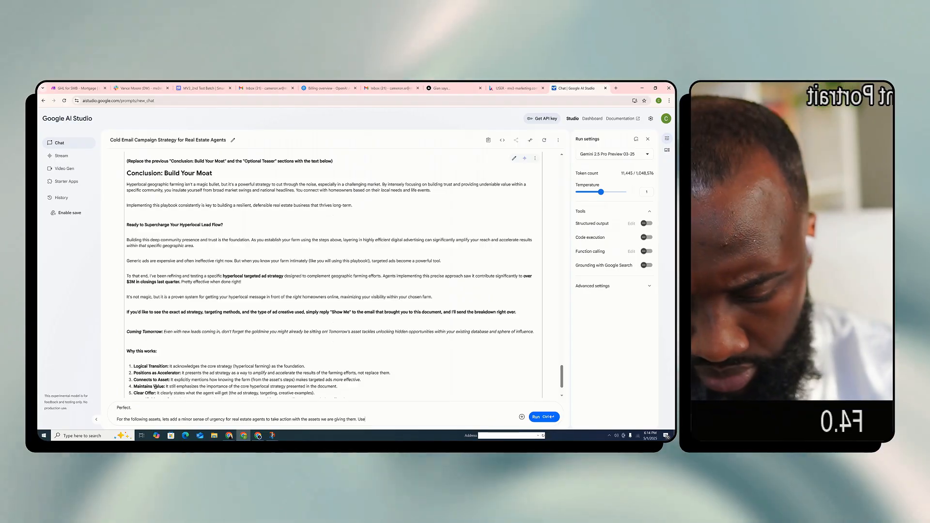
{"action": "type", "text": " business p"}
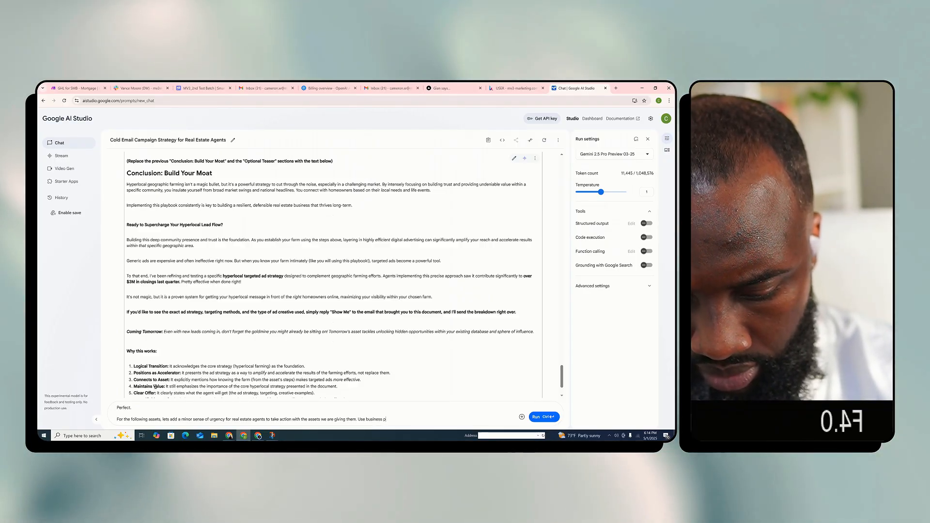
{"action": "type", "text": "hilosophy"}
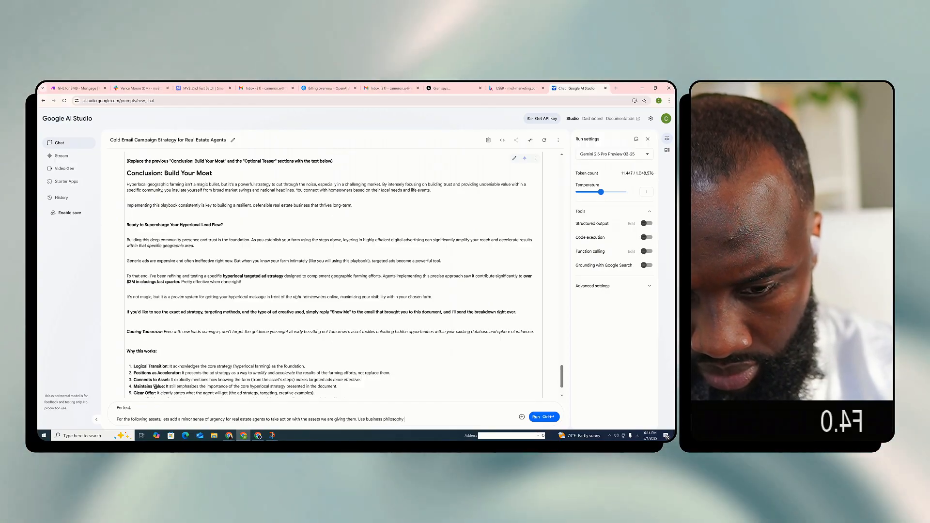
{"action": "type", "text": " to explain"}
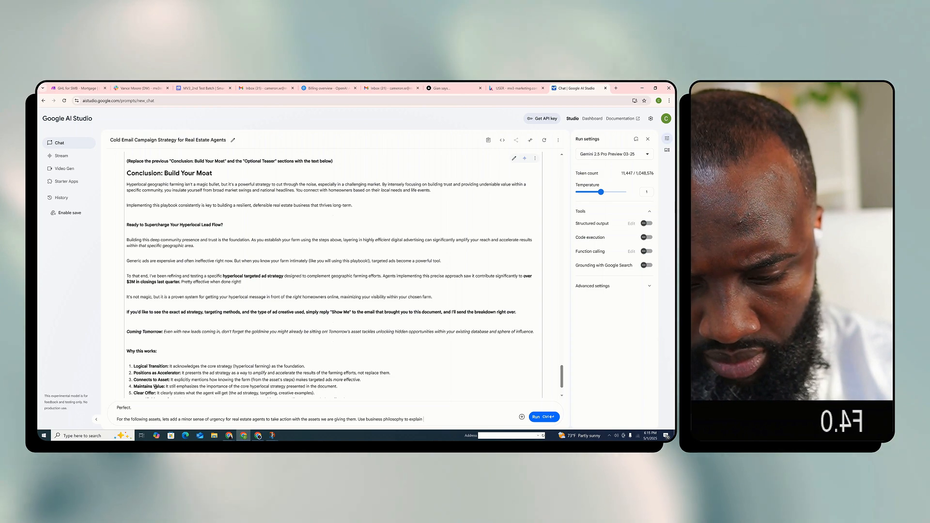
{"action": "type", "text": " scarcit"}
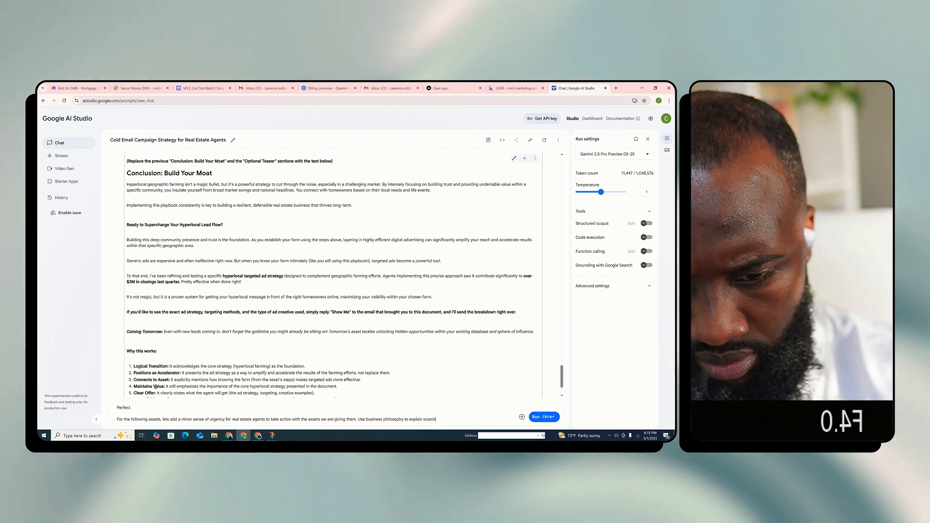
{"action": "key", "text": "BackSpace"}
{"action": "type", "text": "ty"}
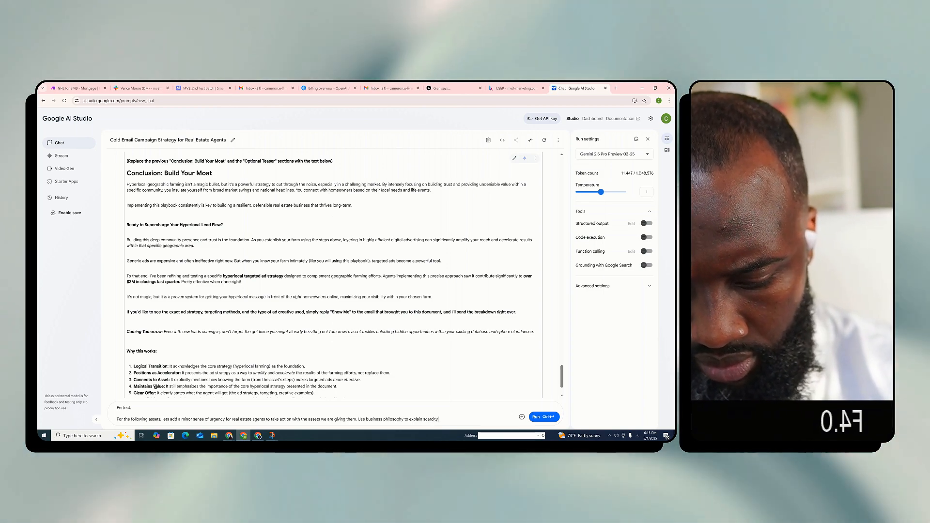
{"action": "type", "text": " mindset and"}
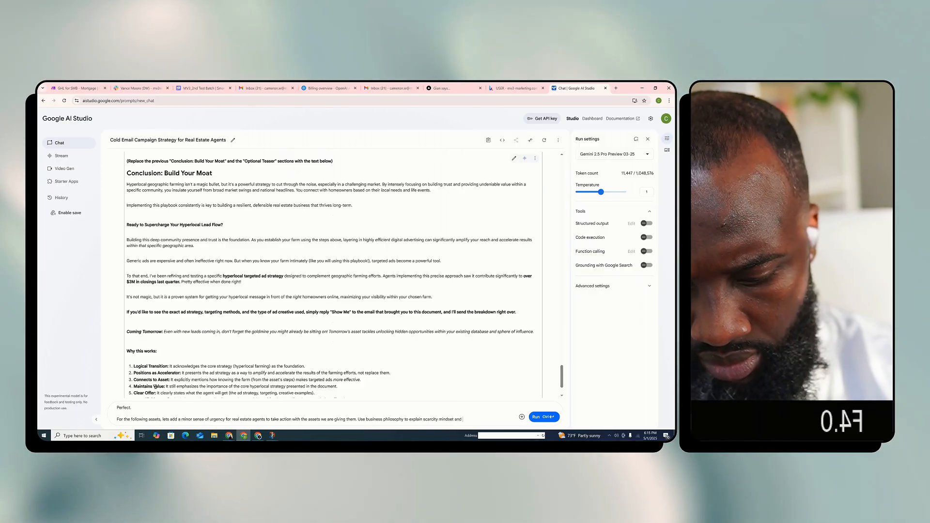
{"action": "key", "text": "BackSpace"}
{"action": "key", "text": "BackSpace"}
{"action": "key", "text": "BackSpace"}
{"action": "key", "text": "BackSpace"}
{"action": "type", "text": "or"}
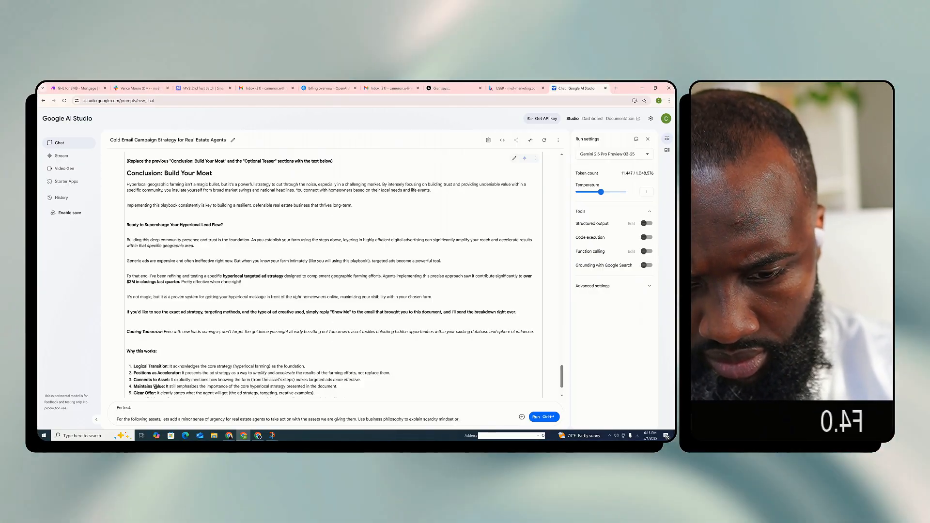
{"action": "type", "text": " other b"}
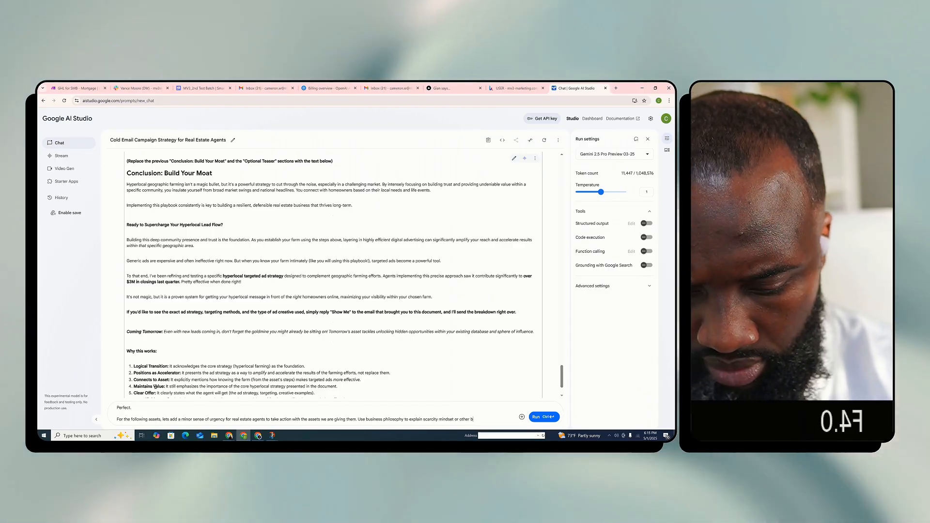
{"action": "type", "text": "usiness princip"}
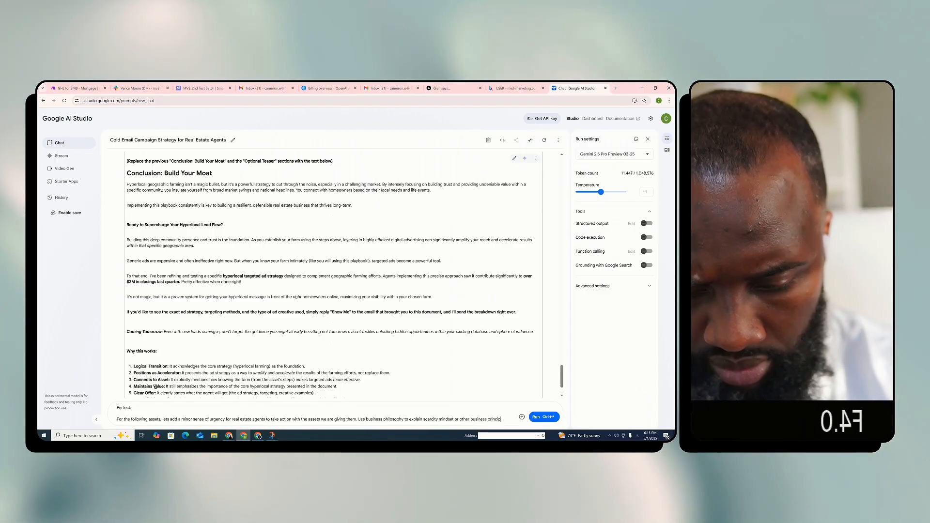
{"action": "type", "text": "les that"}
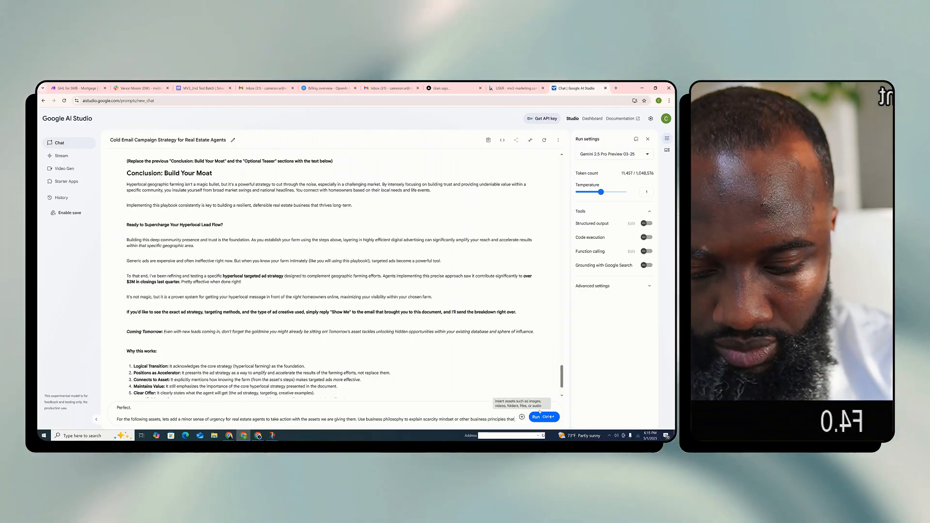
Complete the sentence with "other business principles that directly tie into them achieving their dream goal."
{"action": "type", "text": "directly ti"}
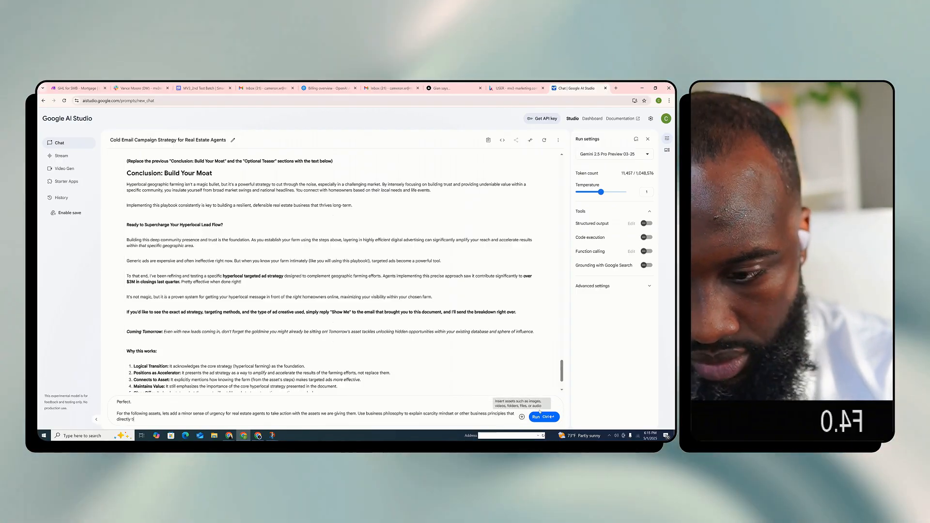
{"action": "type", "text": "e into"}
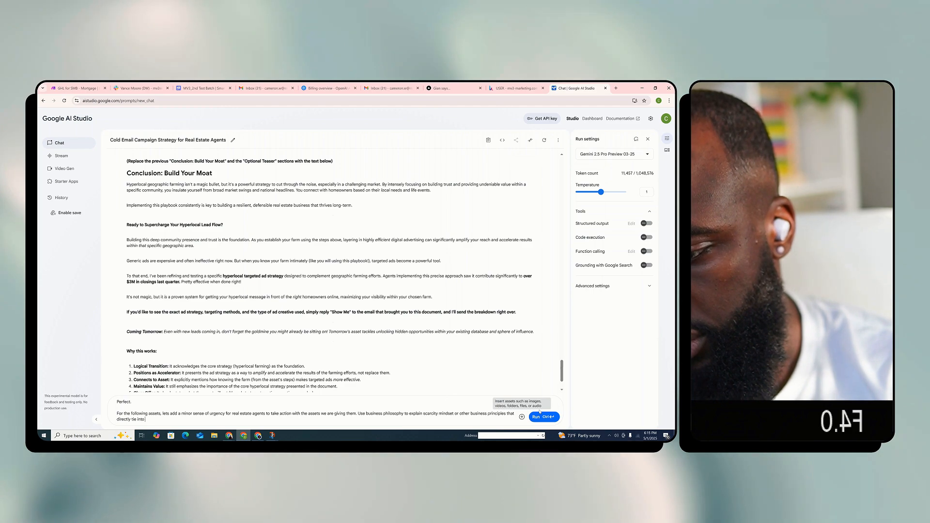
{"action": "type", "text": " them ac"}
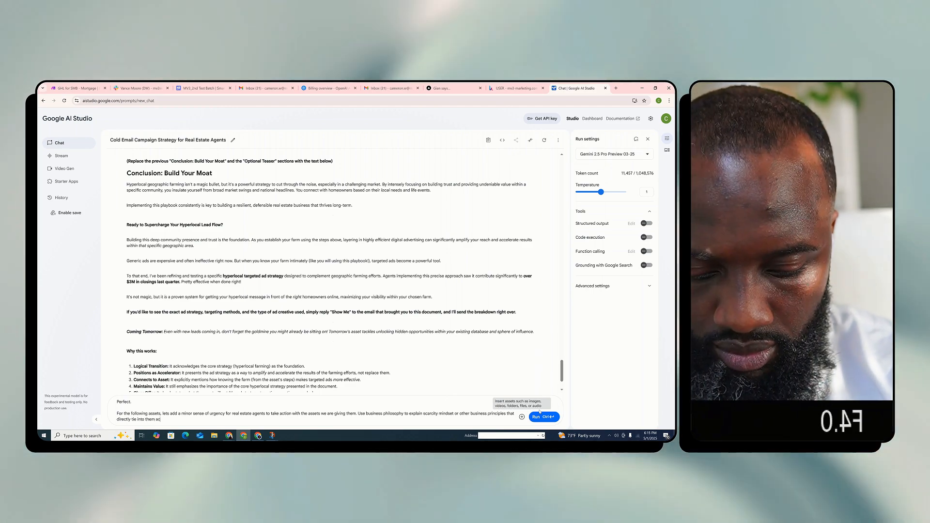
{"action": "type", "text": "hieving their d"}
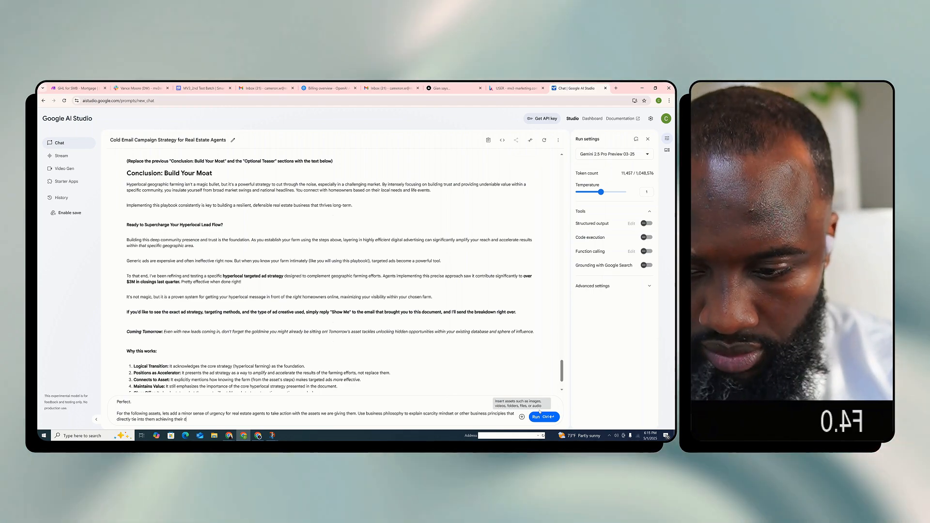
{"action": "type", "text": "ream goal."}
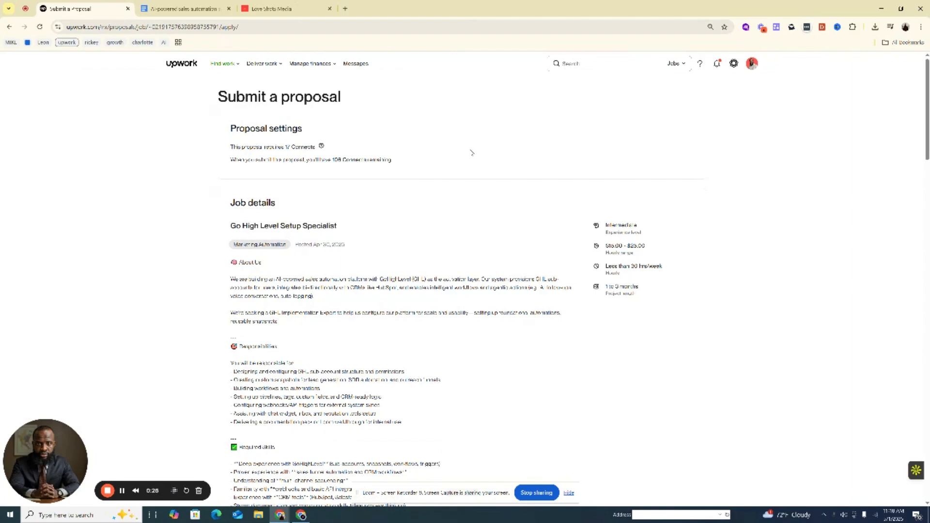
Examine the responsibilities and required skills in the Go High Level Setup Specialist job details on Upwork's proposal page
{"action": "scroll", "coordinate": [452, 179], "scroll_direction": "down", "scroll_amount": 3}
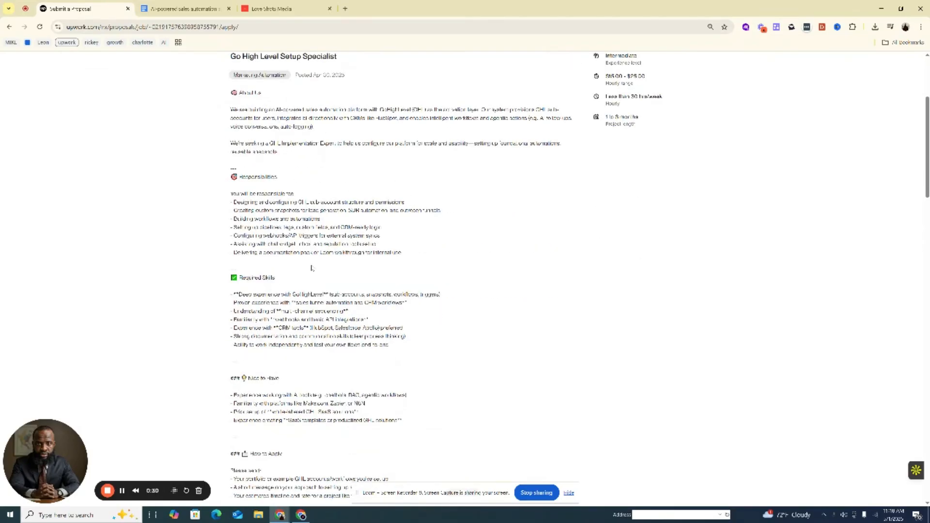
{"action": "scroll", "coordinate": [311, 268], "scroll_direction": "down", "scroll_amount": 3}
{"action": "scroll", "coordinate": [291, 269], "scroll_direction": "up", "scroll_amount": 2}
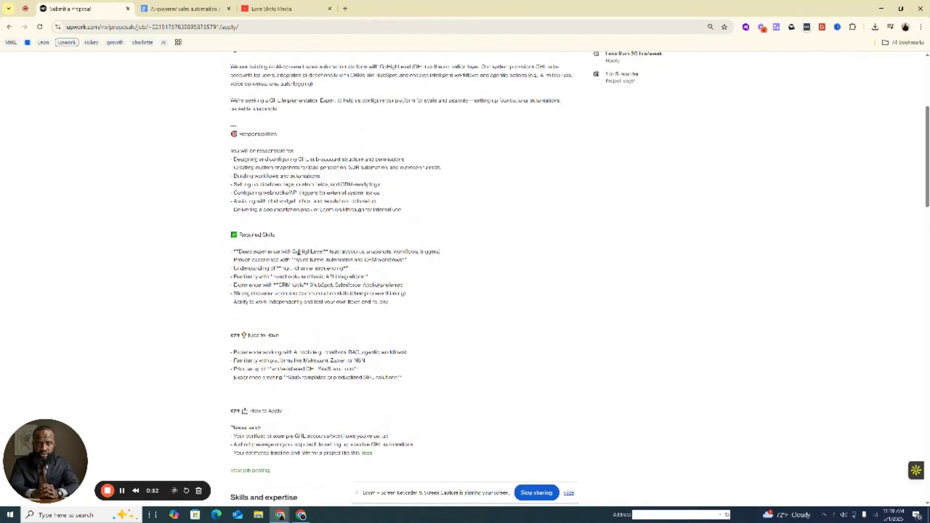
{"action": "left_click_drag", "start_coordinate": [249, 163], "coordinate": [407, 168]}
{"action": "left_click", "coordinate": [284, 160]}
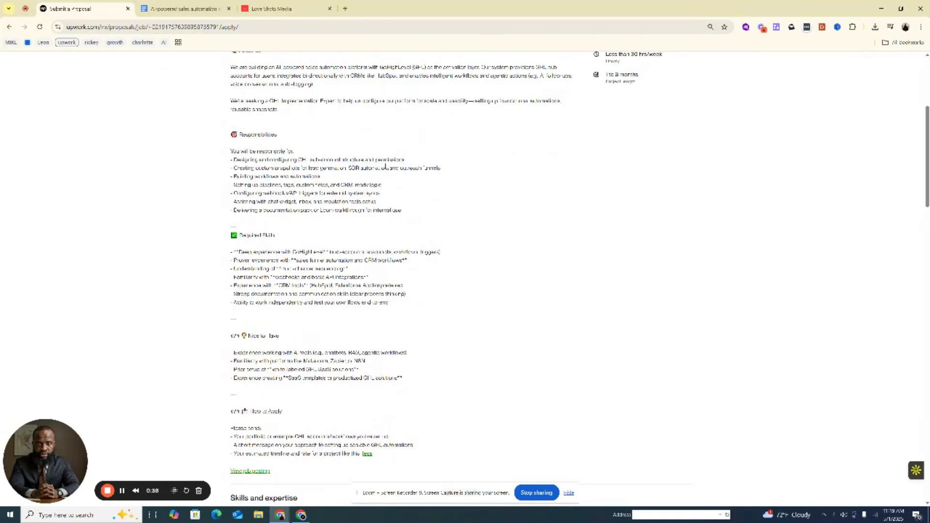
Compare the Upwork posting's sub-account and snapshot responsibilities with the Love Shots Media dashboard in HighLevel
{"action": "left_click", "coordinate": [271, 8]}
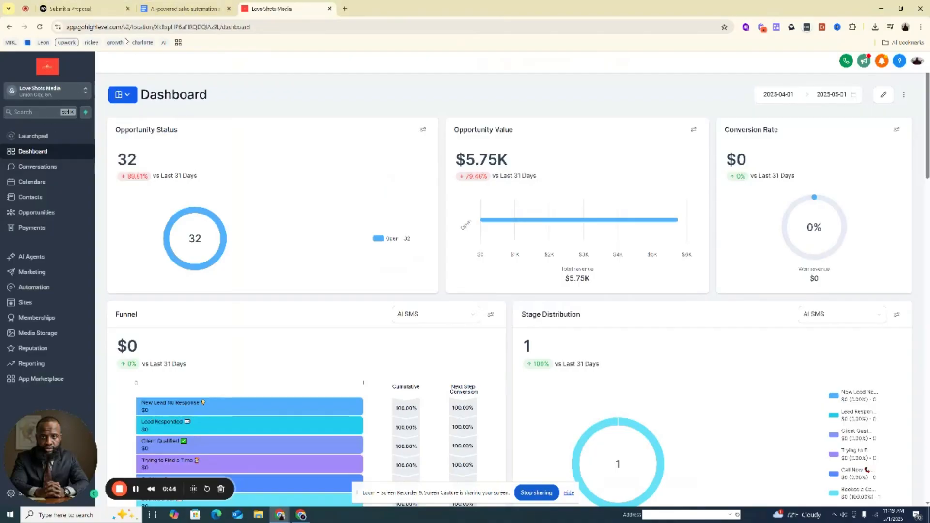
{"action": "left_click", "coordinate": [73, 9]}
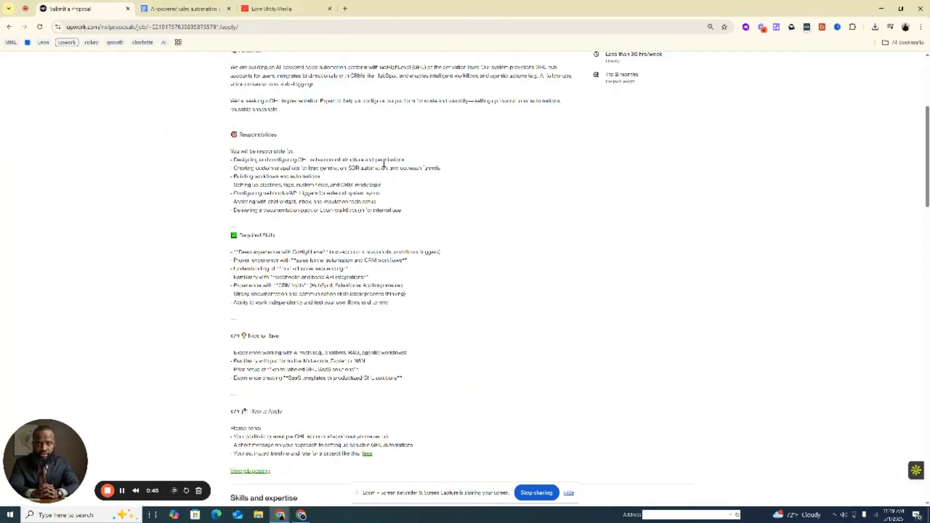
{"action": "left_click_drag", "start_coordinate": [308, 159], "coordinate": [315, 168]}
{"action": "left_click", "coordinate": [251, 182]}
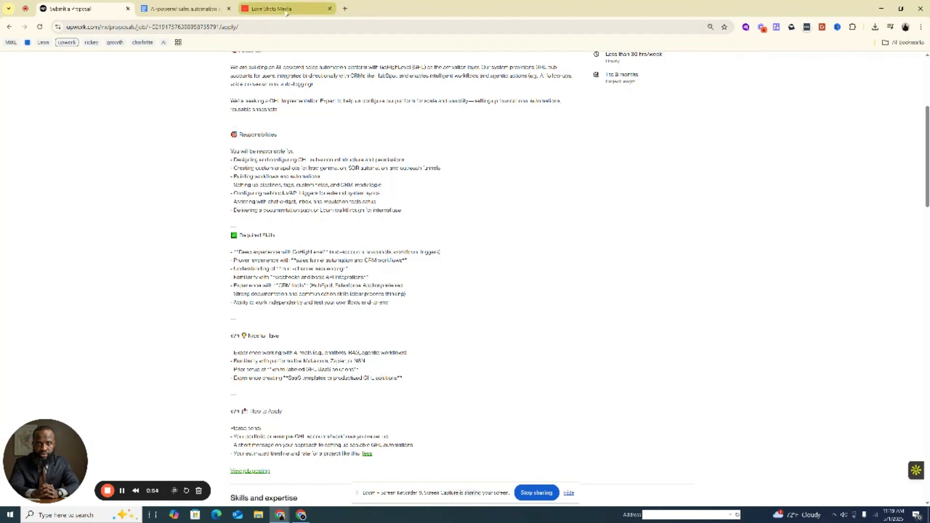
View the agency's Account Snapshots list in HighLevel, and return to the Love Shots Media sub-account
{"action": "mouse_move", "coordinate": [286, 13]}
{"action": "left_click", "coordinate": [272, 9]}
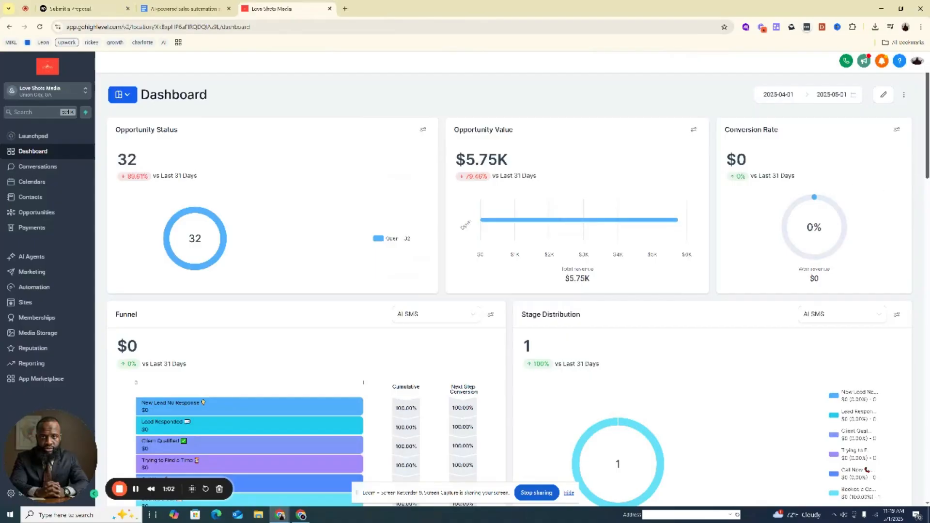
{"action": "left_click", "coordinate": [70, 91]}
{"action": "left_click", "coordinate": [137, 116]}
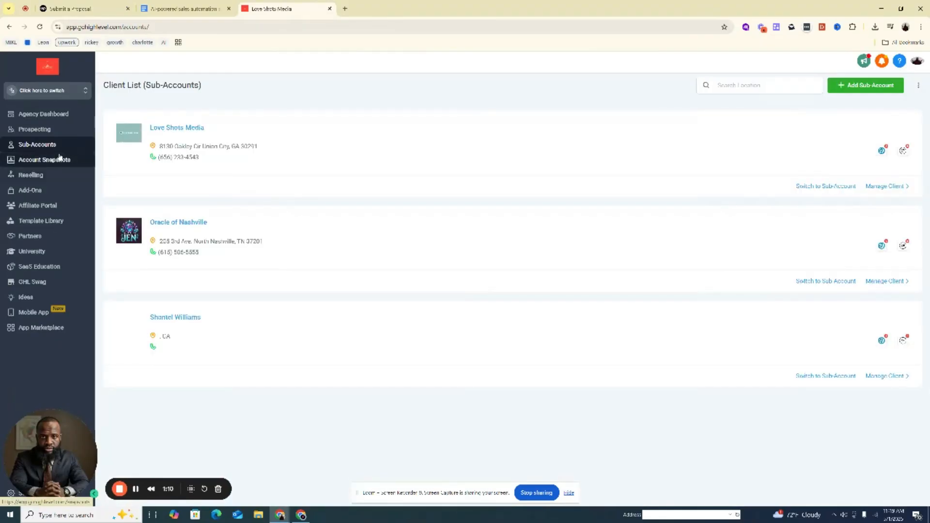
{"action": "left_click", "coordinate": [60, 160]}
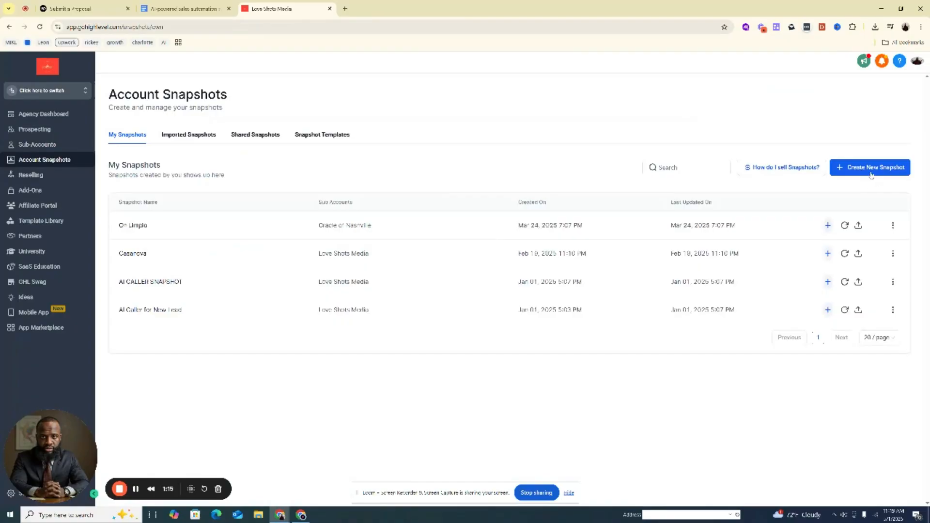
{"action": "left_click", "coordinate": [83, 92]}
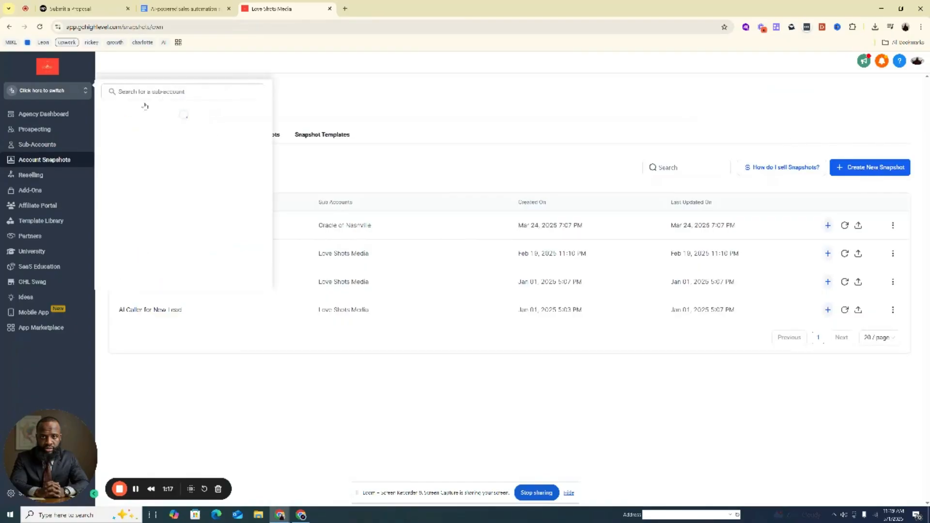
{"action": "left_click", "coordinate": [147, 173]}
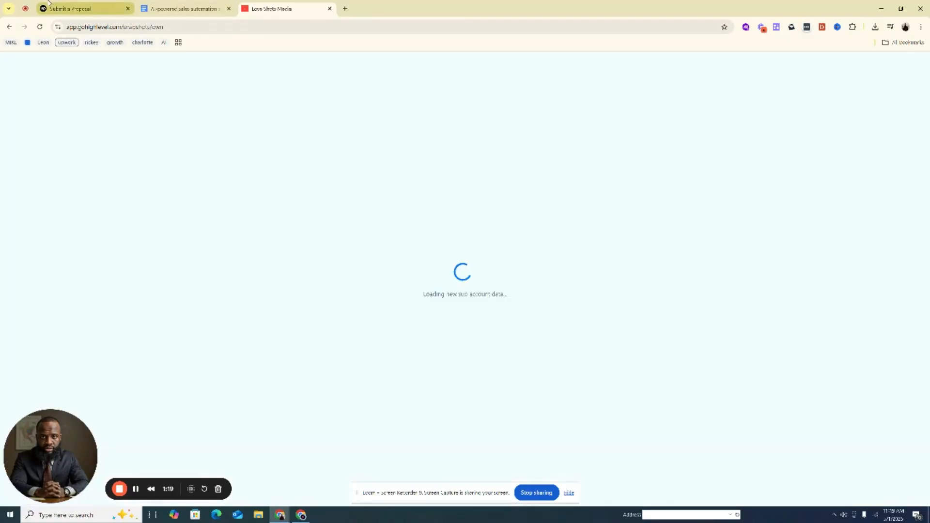
Highlight "Building workflows and automations" in the Upwork posting, and look through the sub-account's workflow list in HighLevel
{"action": "left_click", "coordinate": [78, 8]}
{"action": "left_click_drag", "start_coordinate": [233, 175], "coordinate": [336, 176]}
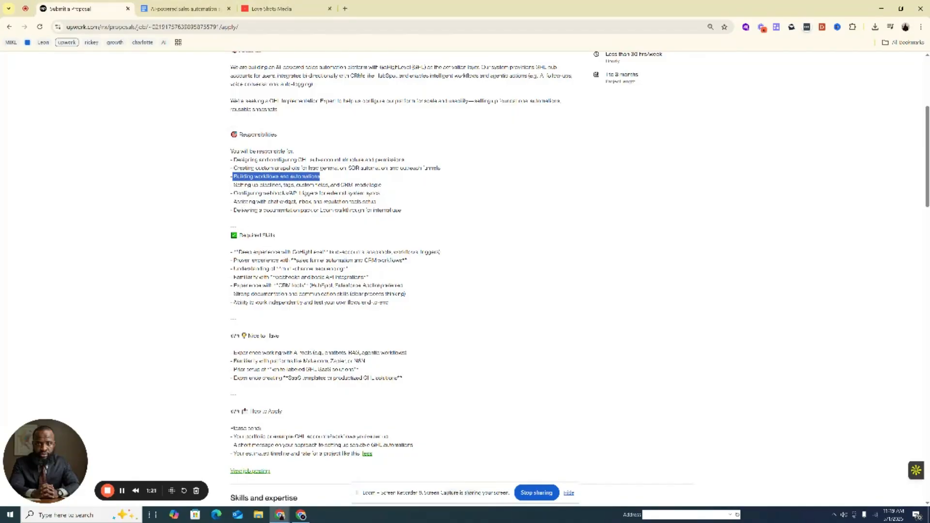
{"action": "left_click", "coordinate": [272, 9]}
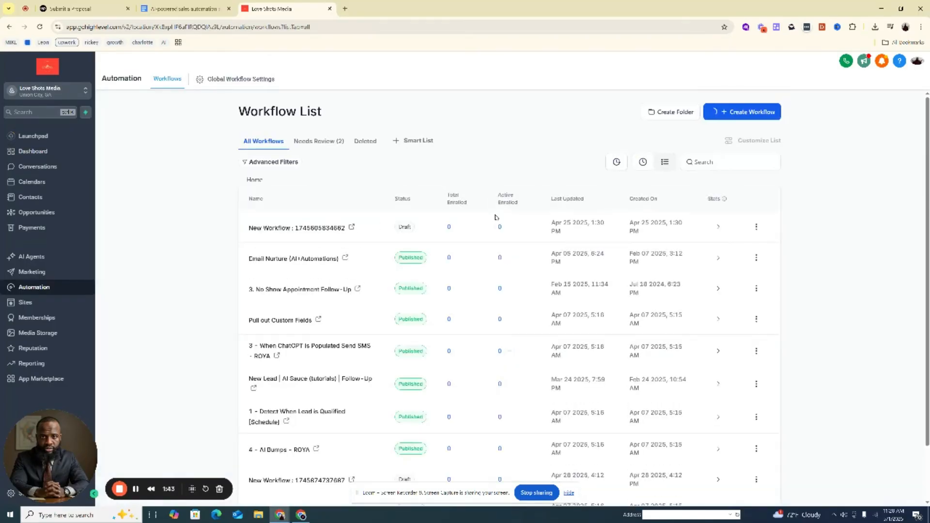
{"action": "scroll", "coordinate": [237, 237], "scroll_direction": "down", "scroll_amount": 1}
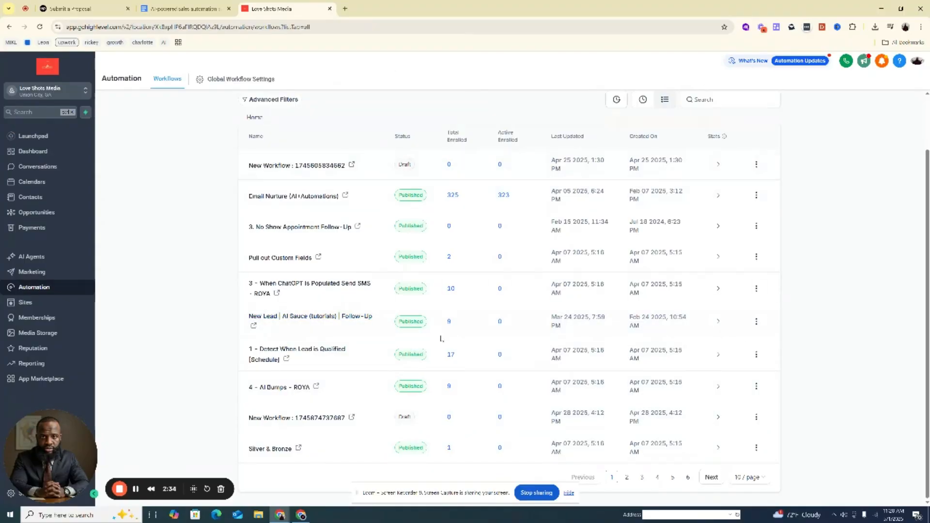
Examine the Voice AI agents, the Conversation AI bots and the General Support Bot's training settings in the sub-account
{"action": "left_click", "coordinate": [34, 257]}
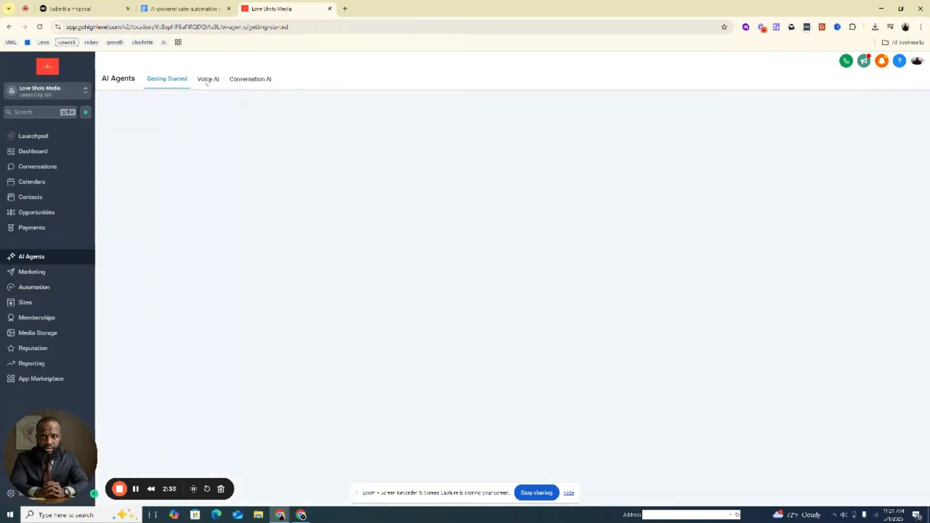
{"action": "left_click", "coordinate": [207, 80]}
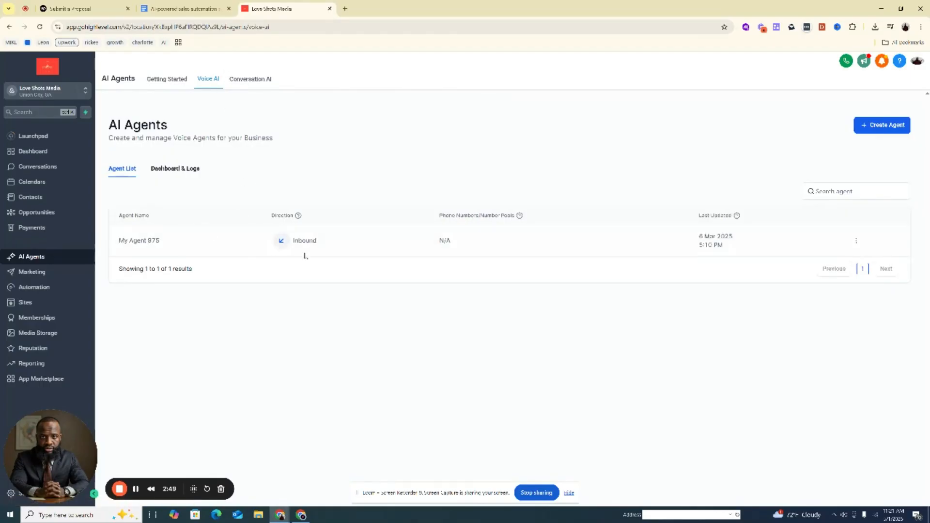
{"action": "left_click", "coordinate": [256, 81]}
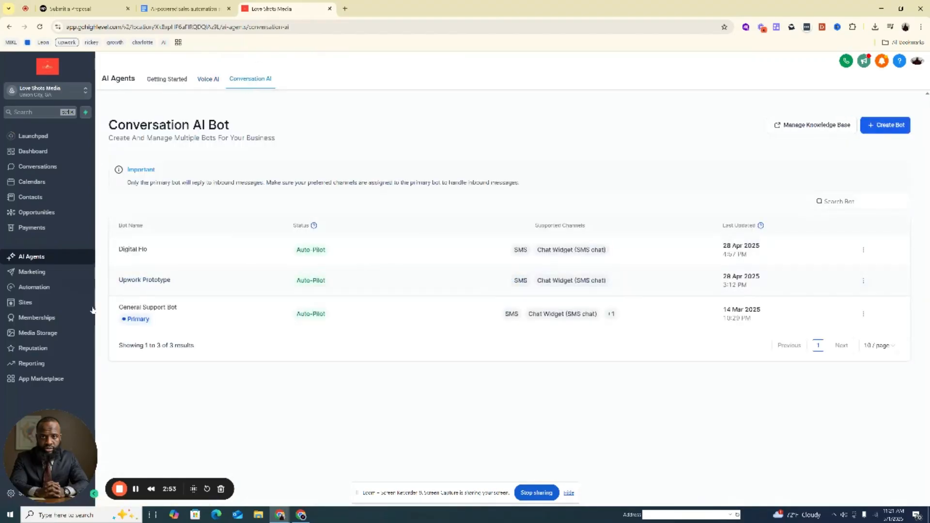
{"action": "left_click", "coordinate": [155, 308]}
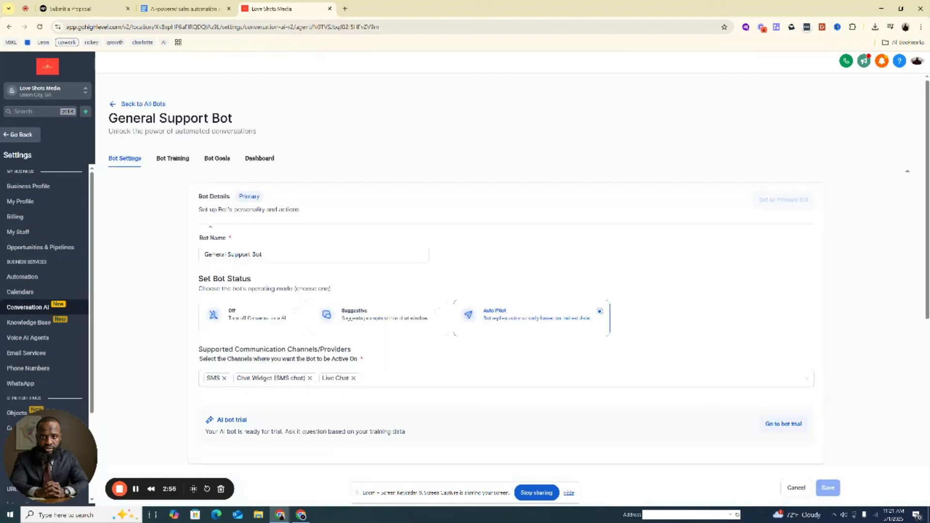
{"action": "left_click", "coordinate": [169, 158]}
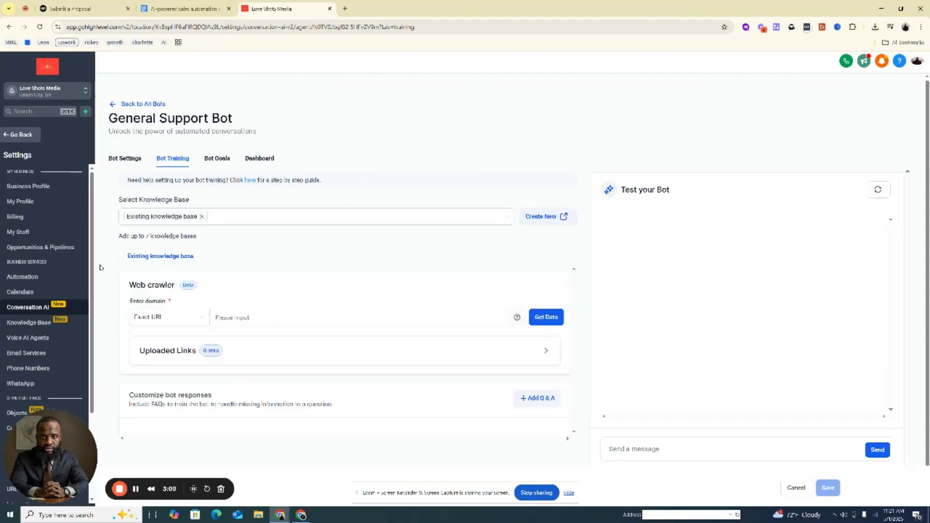
{"action": "left_click", "coordinate": [20, 135]}
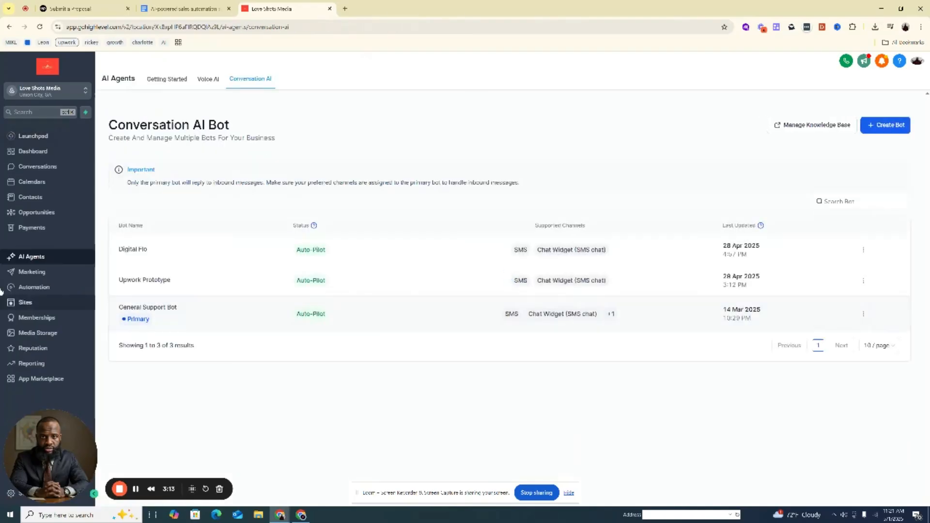
Highlight the Upwork responsibility about pipelines, tags and custom fields, and display the Sales Pipeline opportunities in HighLevel
{"action": "left_click", "coordinate": [71, 9]}
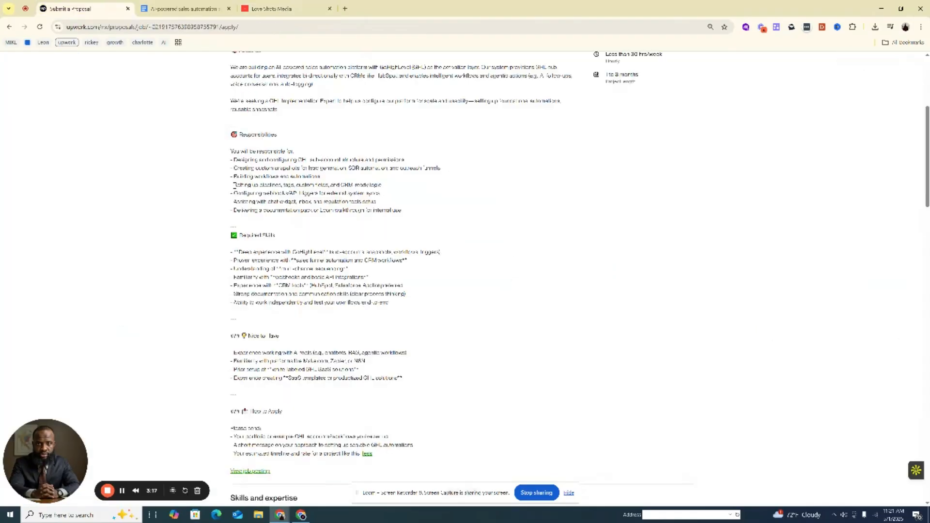
{"action": "left_click_drag", "start_coordinate": [234, 184], "coordinate": [345, 186]}
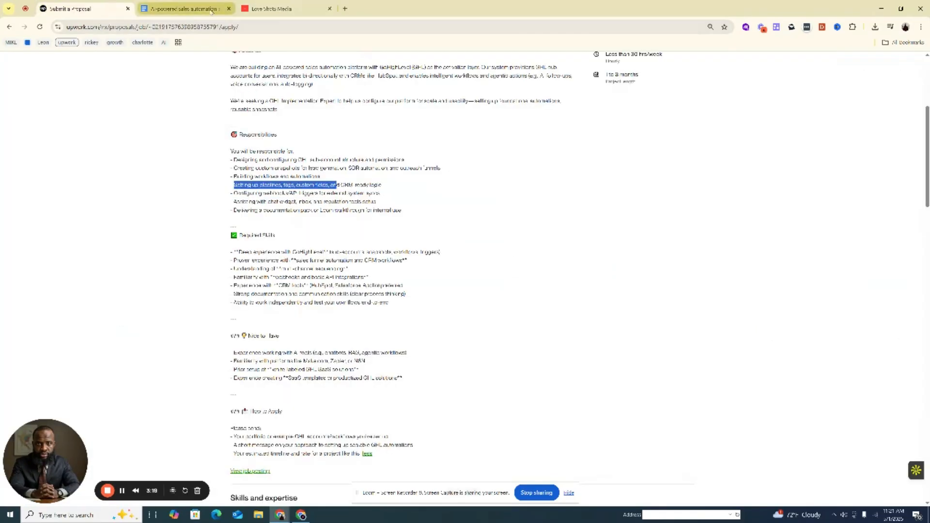
{"action": "left_click", "coordinate": [274, 8]}
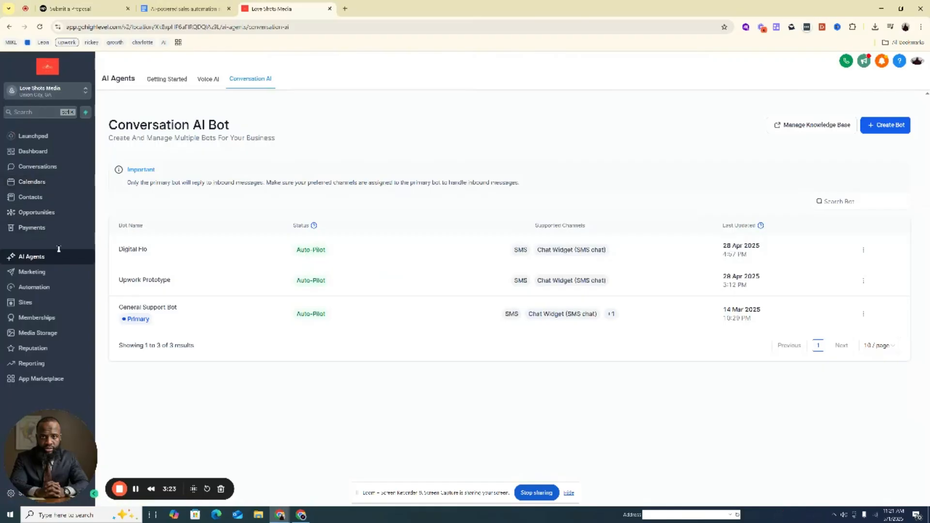
{"action": "left_click", "coordinate": [52, 213]}
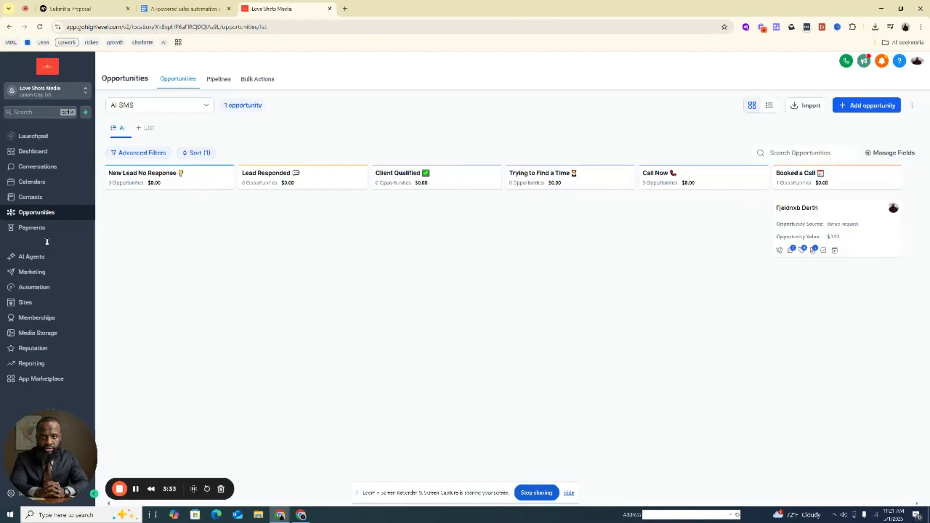
{"action": "left_click", "coordinate": [174, 103]}
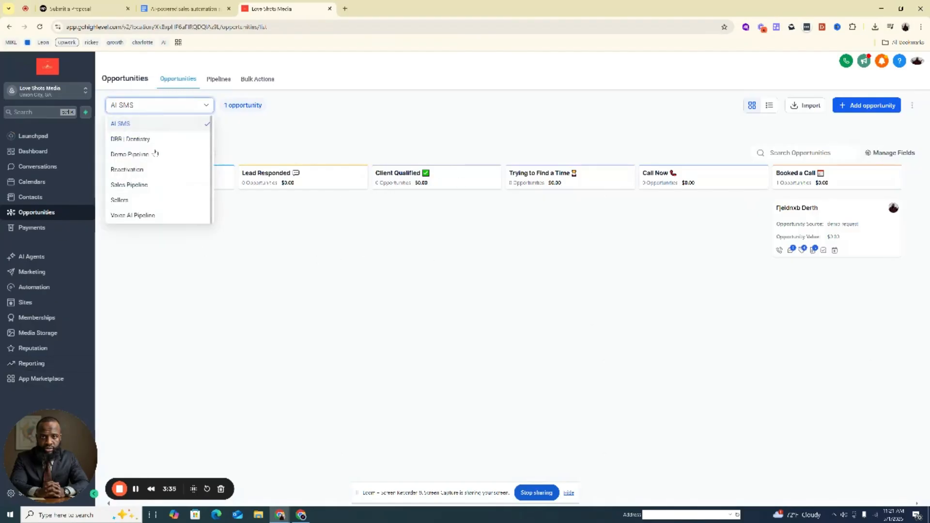
{"action": "left_click", "coordinate": [151, 184]}
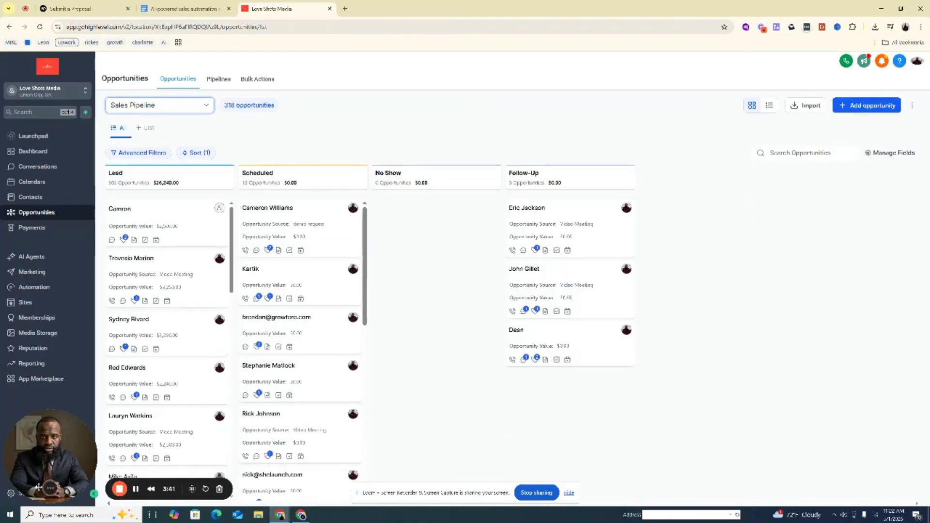
Open the sub-account's Custom Fields settings to view all of its fields
{"action": "left_click_drag", "start_coordinate": [38, 487], "coordinate": [97, 388]}
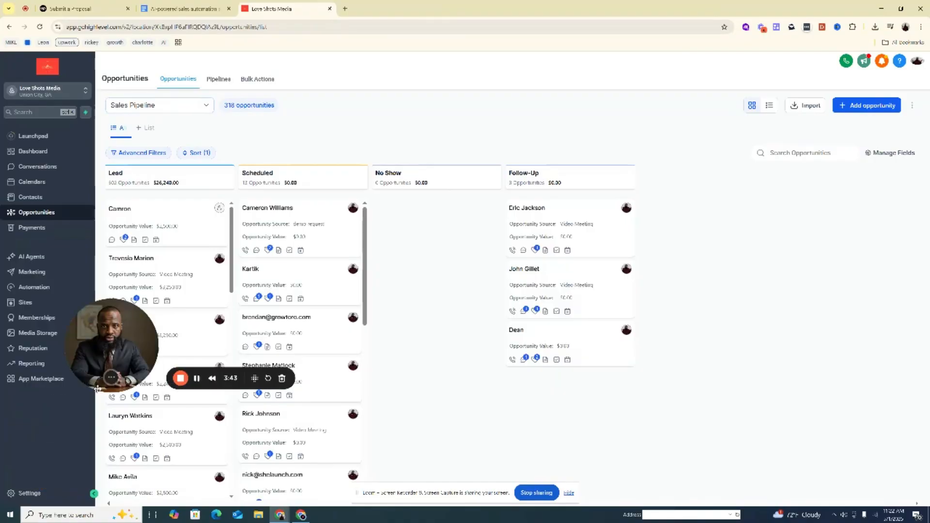
{"action": "left_click", "coordinate": [23, 491]}
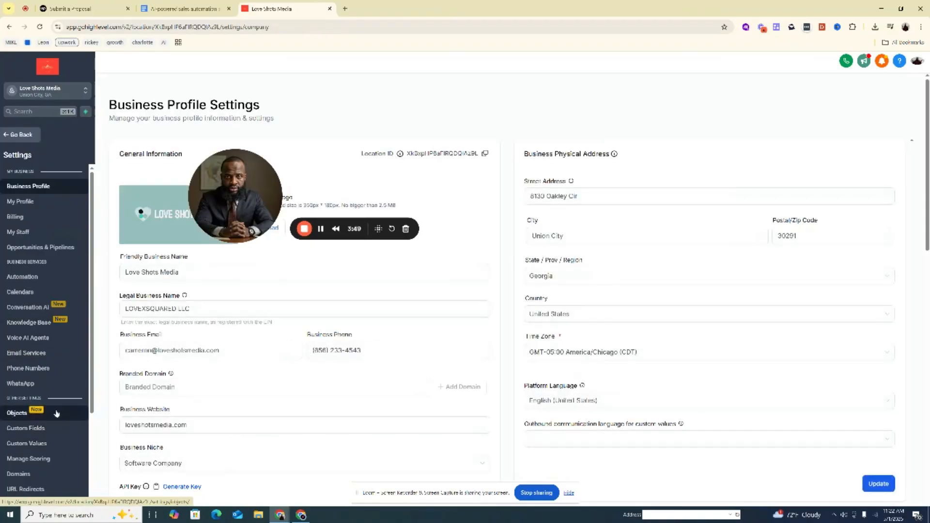
{"action": "left_click", "coordinate": [44, 428]}
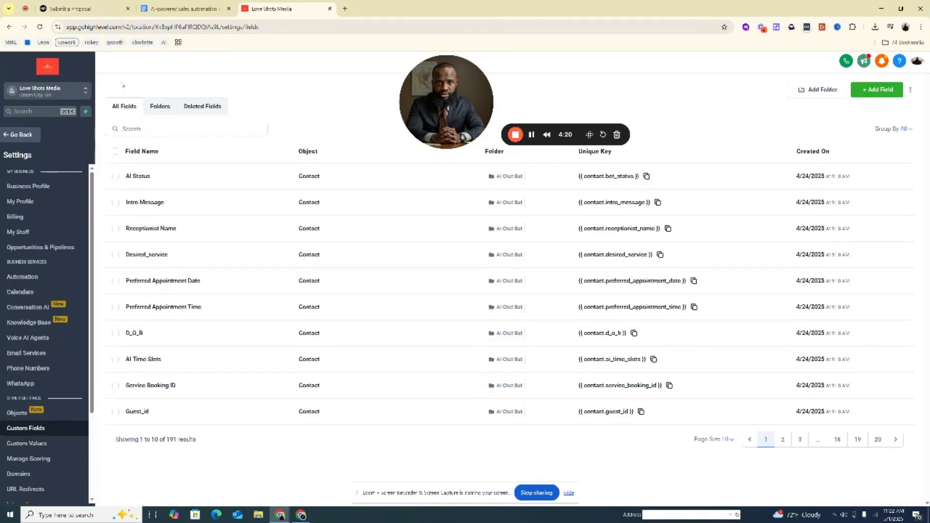
Examine the Upwork posting's required skills, especially CRM tools and documentation, along with its nice-to-have items and application requirements
{"action": "left_click", "coordinate": [63, 11]}
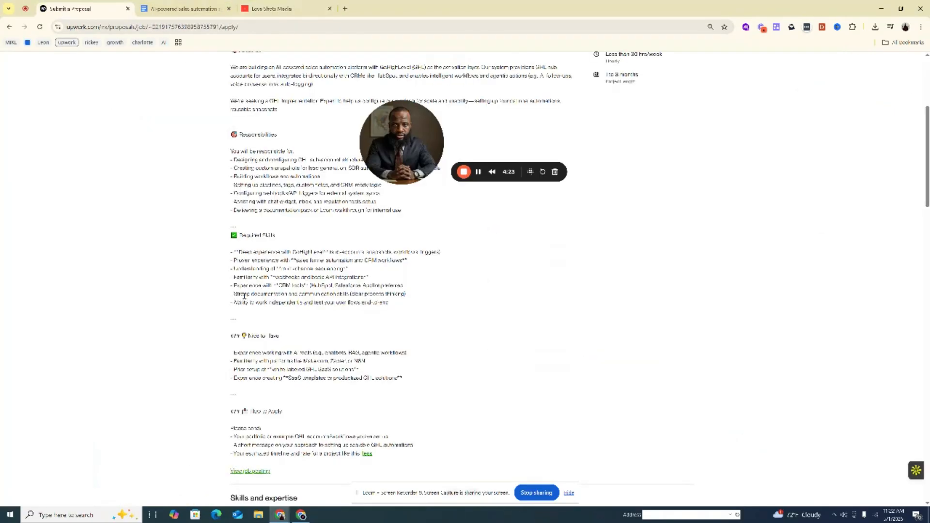
{"action": "left_click_drag", "start_coordinate": [233, 294], "coordinate": [370, 286]}
{"action": "left_click", "coordinate": [372, 291]}
{"action": "left_click", "coordinate": [364, 286]}
{"action": "left_click_drag", "start_coordinate": [363, 285], "coordinate": [379, 288]}
{"action": "left_click", "coordinate": [378, 284]}
{"action": "left_click", "coordinate": [381, 288]}
{"action": "left_click_drag", "start_coordinate": [310, 286], "coordinate": [335, 288]}
{"action": "left_click", "coordinate": [347, 288]}
{"action": "left_click_drag", "start_coordinate": [233, 294], "coordinate": [325, 294]}
{"action": "left_click", "coordinate": [323, 294]}
{"action": "scroll", "coordinate": [397, 309], "scroll_direction": "down", "scroll_amount": 1}
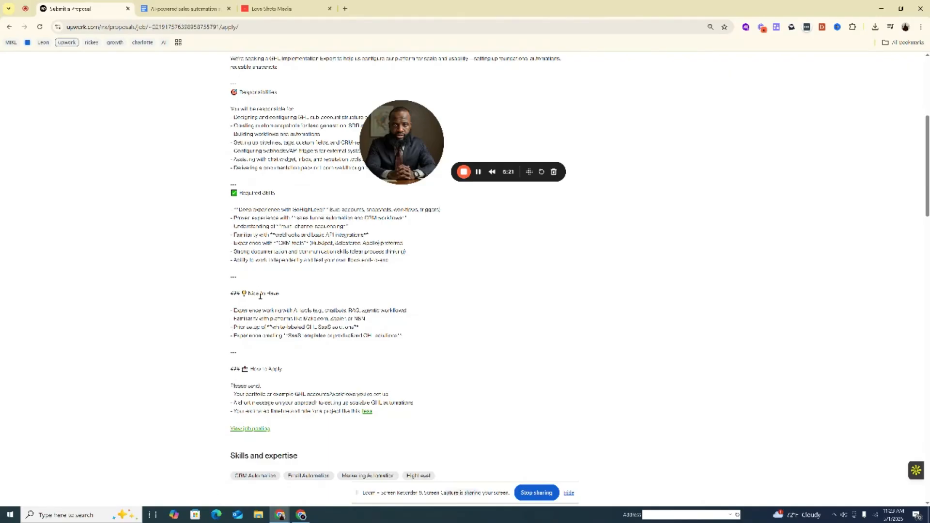
{"action": "scroll", "coordinate": [260, 296], "scroll_direction": "up", "scroll_amount": 5}
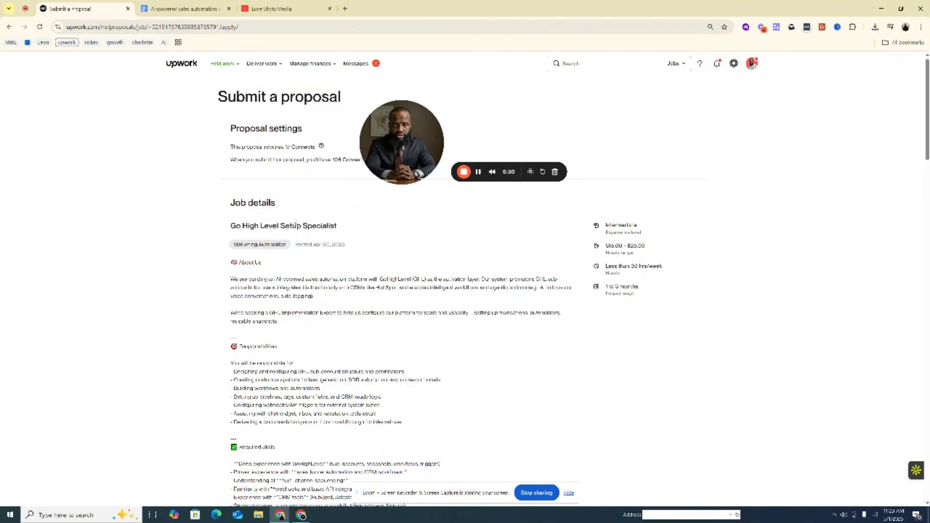
{"action": "left_click_drag", "start_coordinate": [421, 146], "coordinate": [82, 260]}
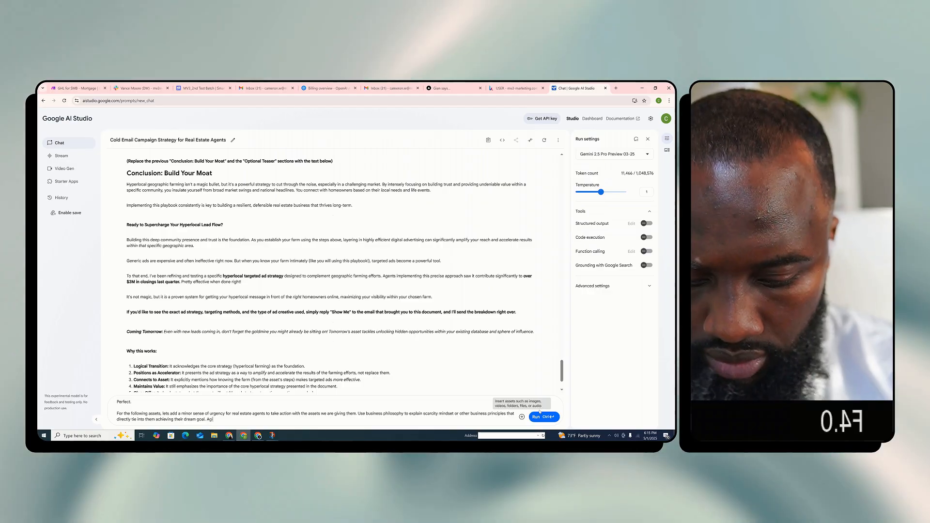
Finish the prompt with "Agitate the pain point but add immediate relief through our solution" and submit it
{"action": "key", "text": "BackSpace"}
{"action": "key", "text": "BackSpace"}
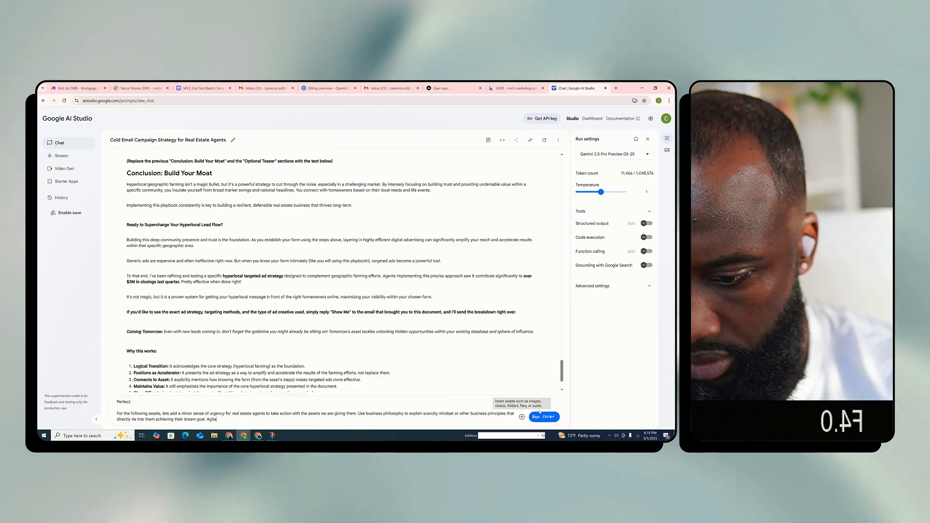
{"action": "type", "text": "te the"}
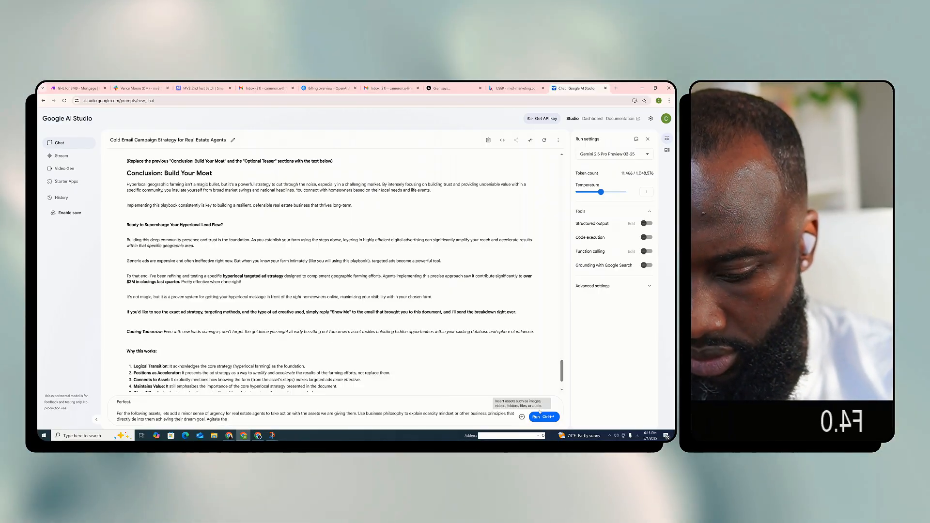
{"action": "type", "text": " pain point an"}
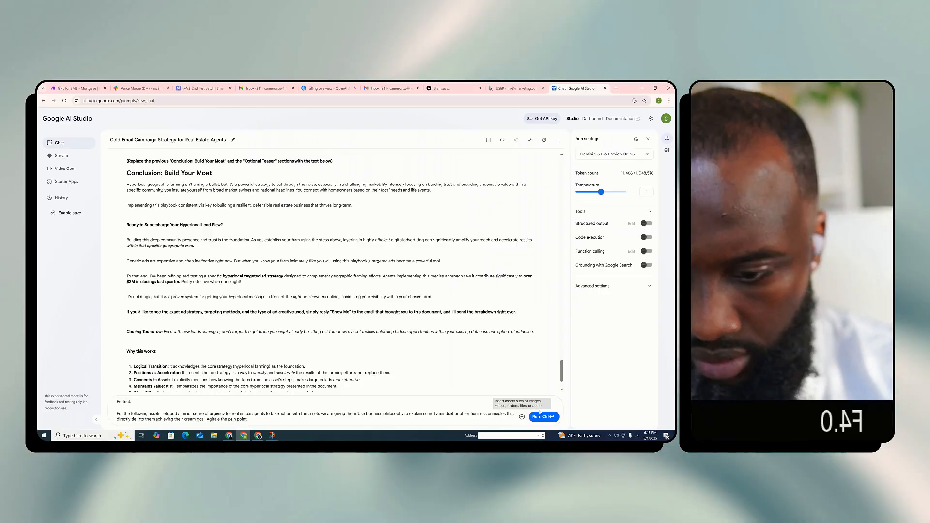
{"action": "key", "text": "BackSpace"}
{"action": "key", "text": "BackSpace"}
{"action": "type", "text": "b"}
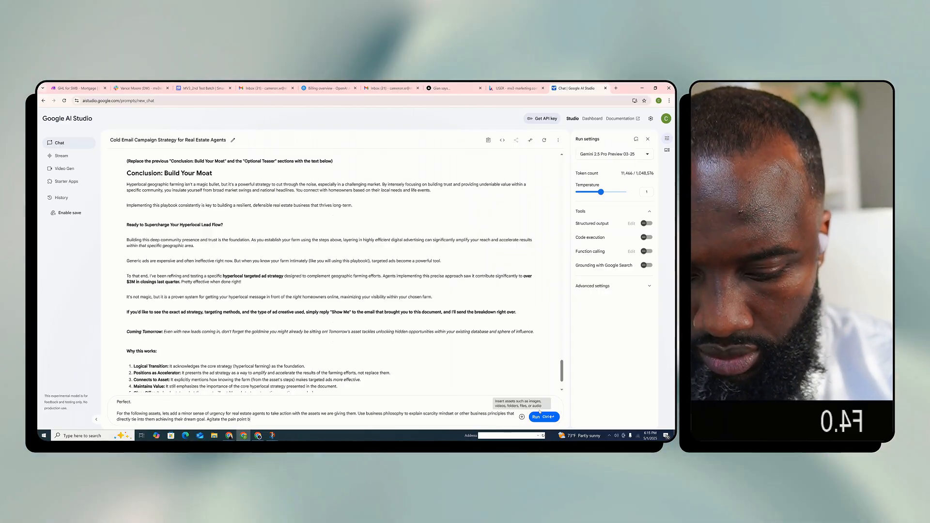
{"action": "type", "text": "ut add immediate arelief"}
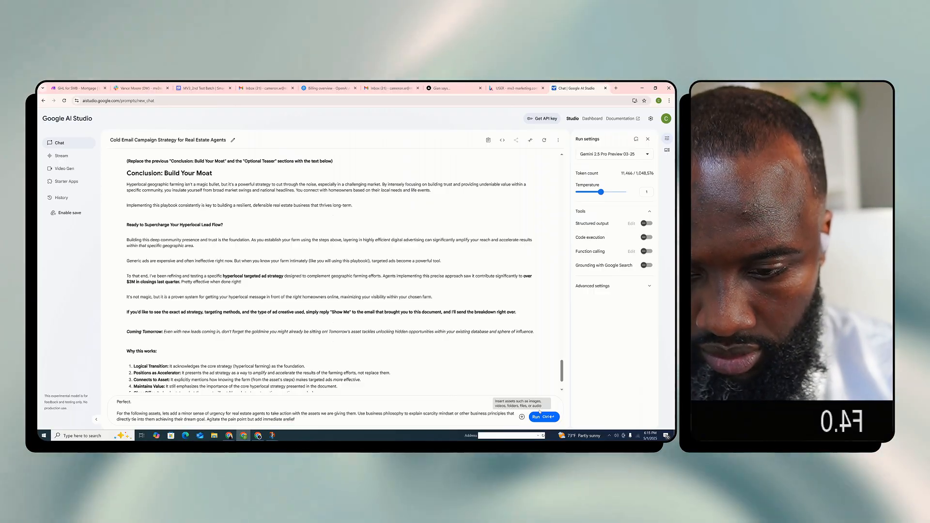
{"action": "key", "text": "BackSpace"}
{"action": "key", "text": "BackSpace"}
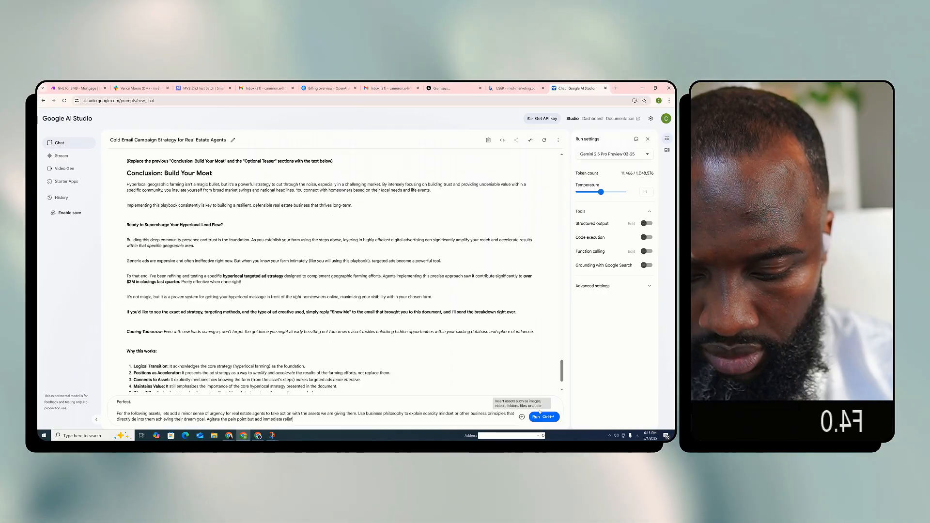
{"action": "type", "text": "relief through"}
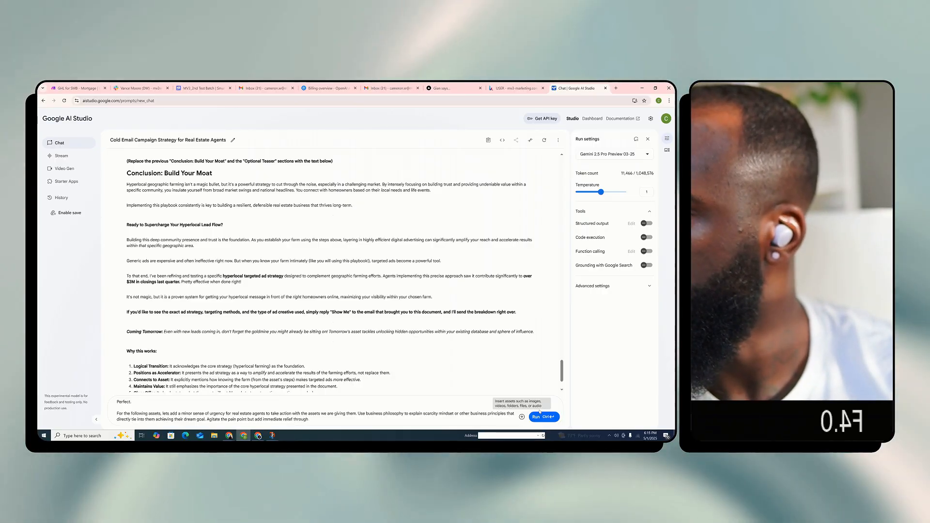
{"action": "type", "text": " our"}
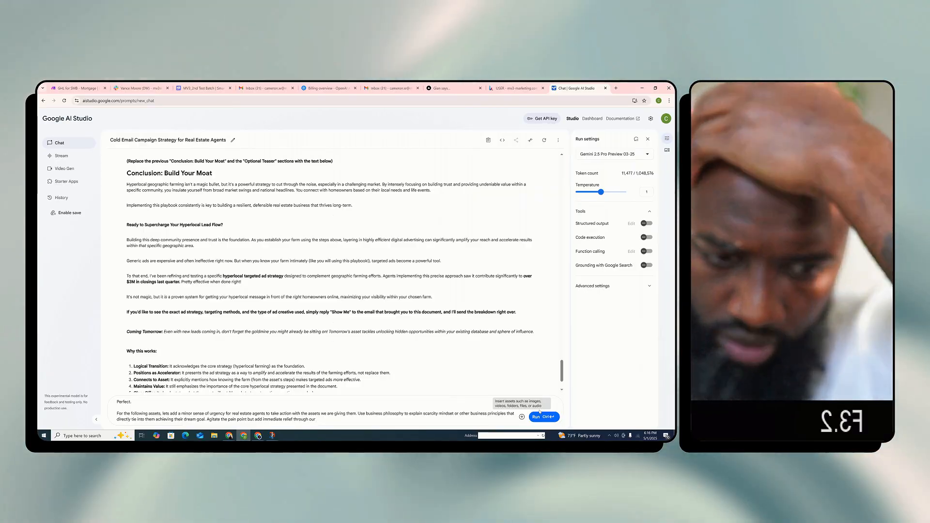
{"action": "type", "text": "solution"}
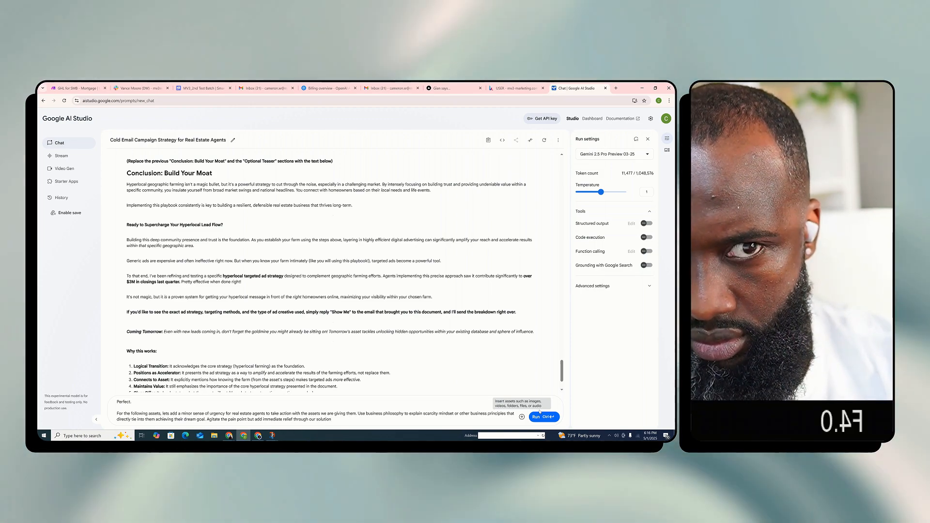
{"action": "key", "text": "ctrl+Return"}
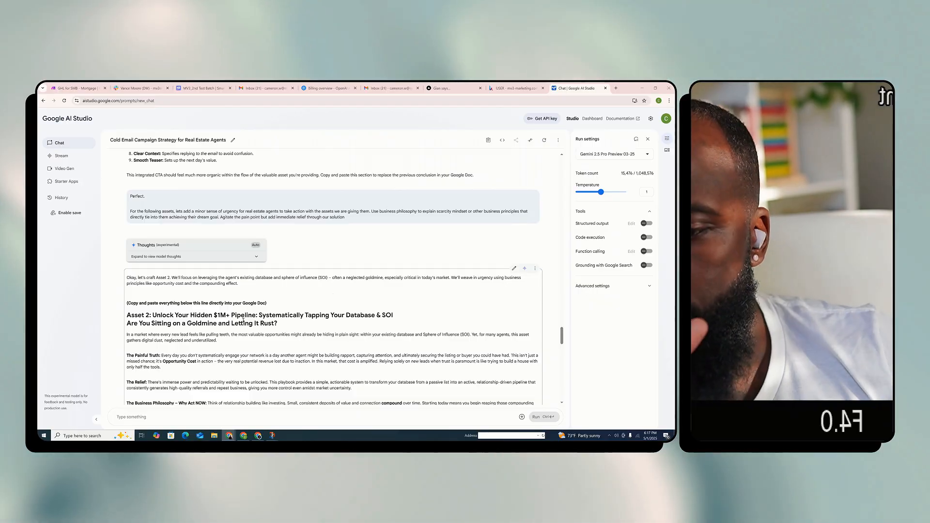
Examine Asset 2's opening and first sections against the submitted prompt, highlighting the prompt's urgency, business philosophy and pain-point instructions
{"action": "scroll", "coordinate": [339, 295], "scroll_direction": "down", "scroll_amount": 2}
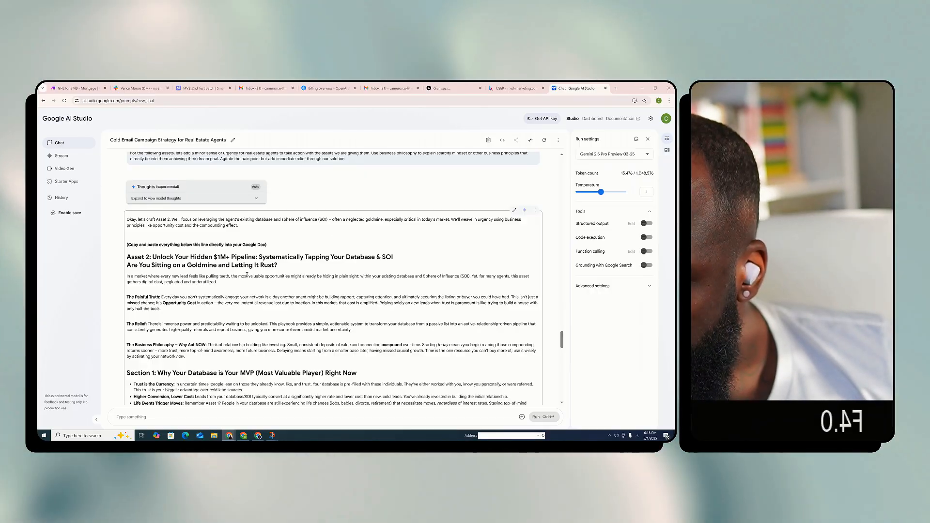
{"action": "scroll", "coordinate": [312, 288], "scroll_direction": "down", "scroll_amount": 1}
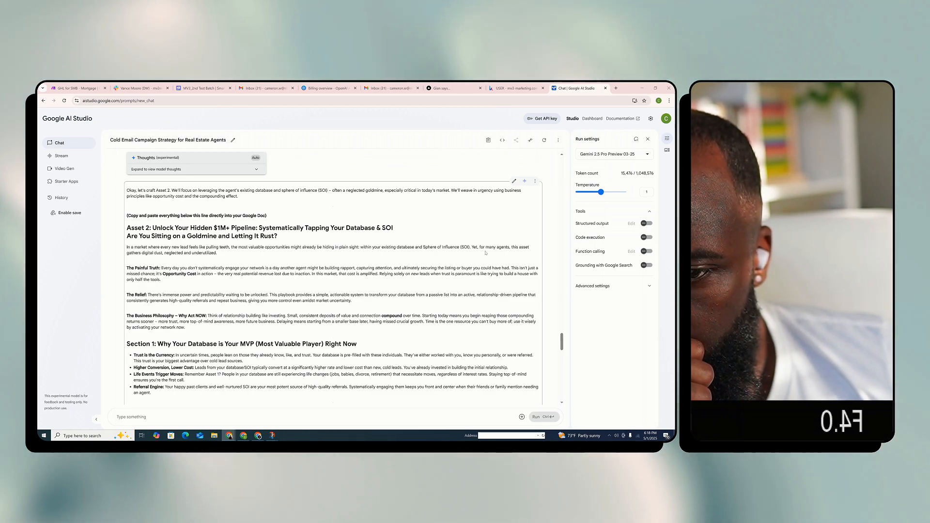
{"action": "scroll", "coordinate": [352, 280], "scroll_direction": "down", "scroll_amount": 1}
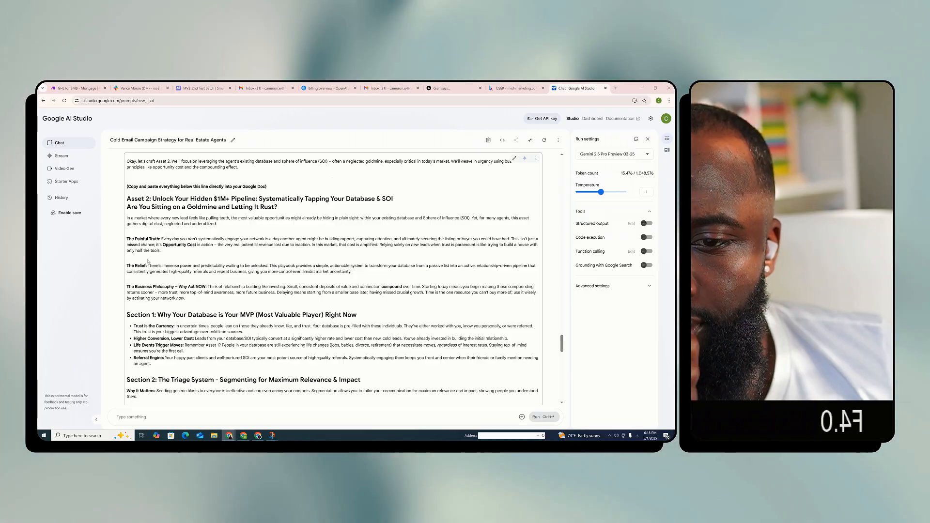
{"action": "scroll", "coordinate": [180, 286], "scroll_direction": "down", "scroll_amount": 1}
{"action": "scroll", "coordinate": [179, 285], "scroll_direction": "down", "scroll_amount": 1}
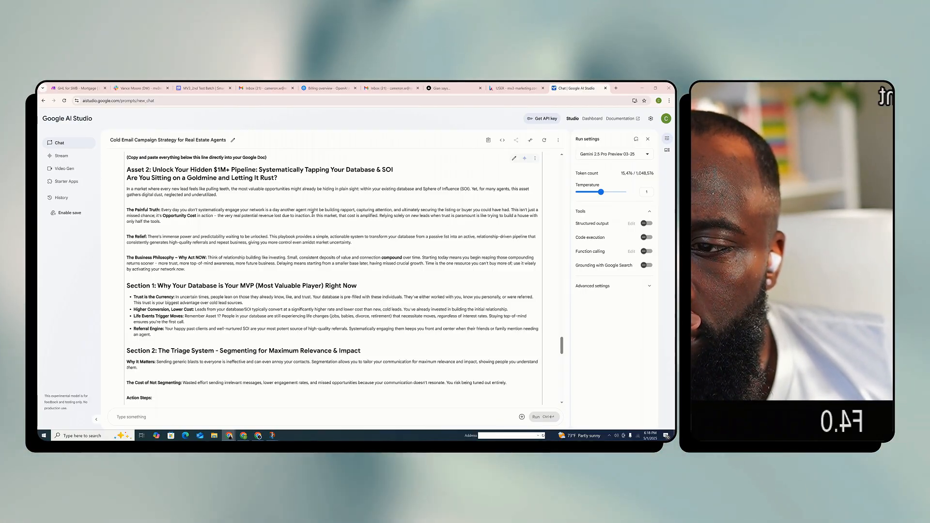
{"action": "scroll", "coordinate": [260, 235], "scroll_direction": "down", "scroll_amount": 1}
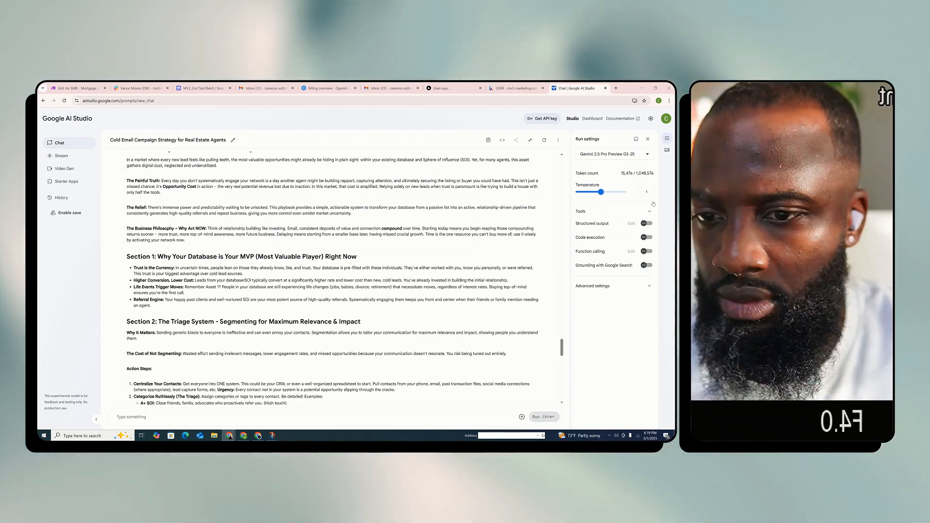
{"action": "scroll", "coordinate": [288, 268], "scroll_direction": "up", "scroll_amount": 4}
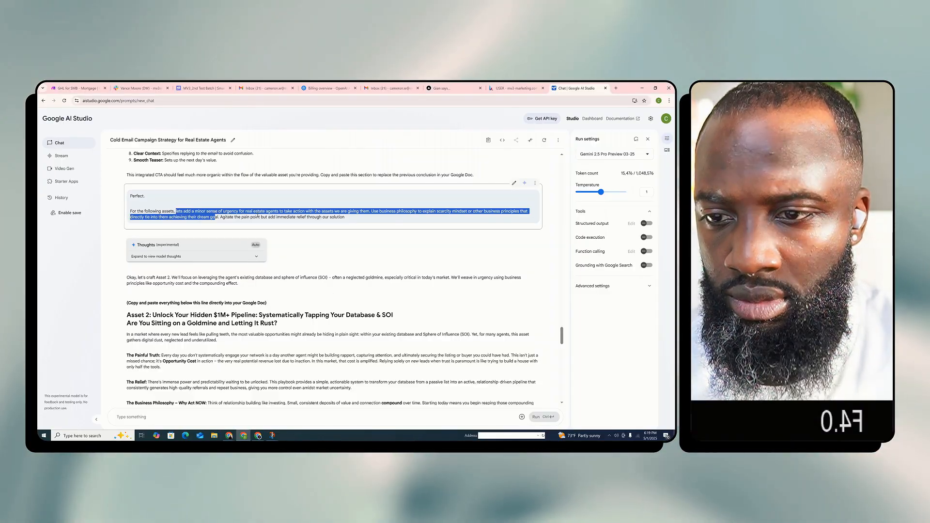
{"action": "left_click_drag", "start_coordinate": [337, 219], "coordinate": [269, 245]}
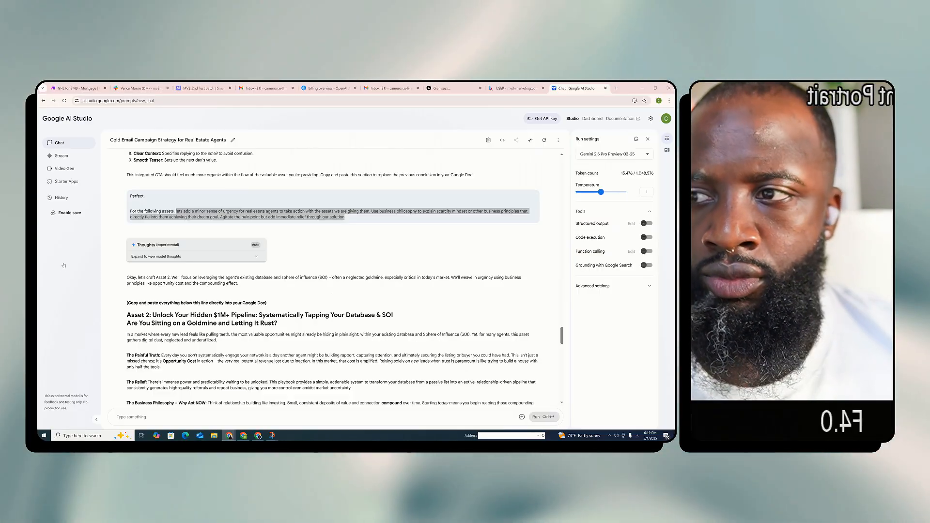
Read Asset 2 from its introduction through the triage, engagement and conclusion sections, highlighting the closing "Show Me" call to action and Asset 3 teaser
{"action": "scroll", "coordinate": [337, 356], "scroll_direction": "down", "scroll_amount": 2}
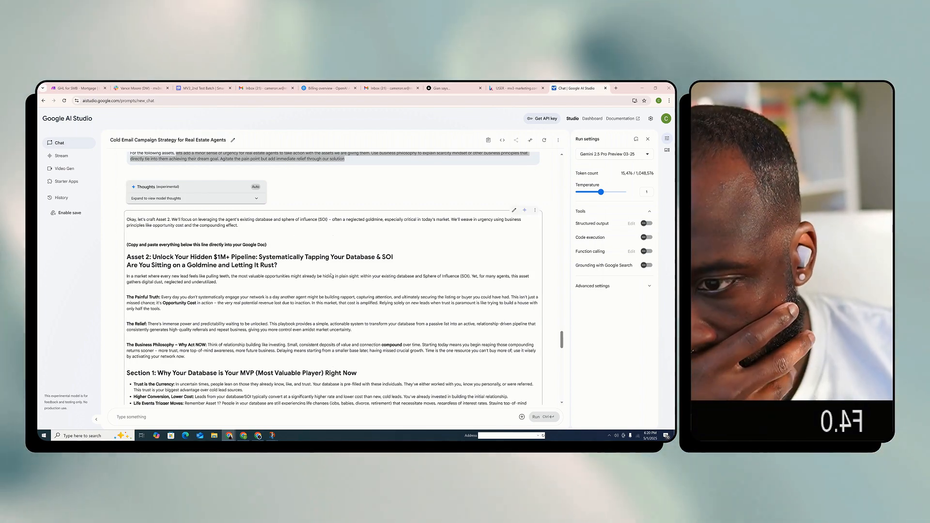
{"action": "scroll", "coordinate": [342, 281], "scroll_direction": "down", "scroll_amount": 3}
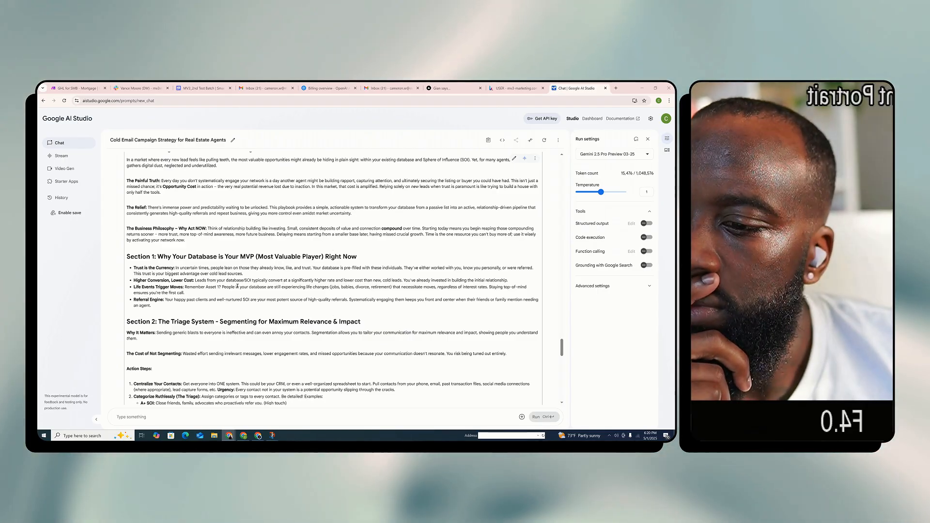
{"action": "scroll", "coordinate": [243, 284], "scroll_direction": "down", "scroll_amount": 1}
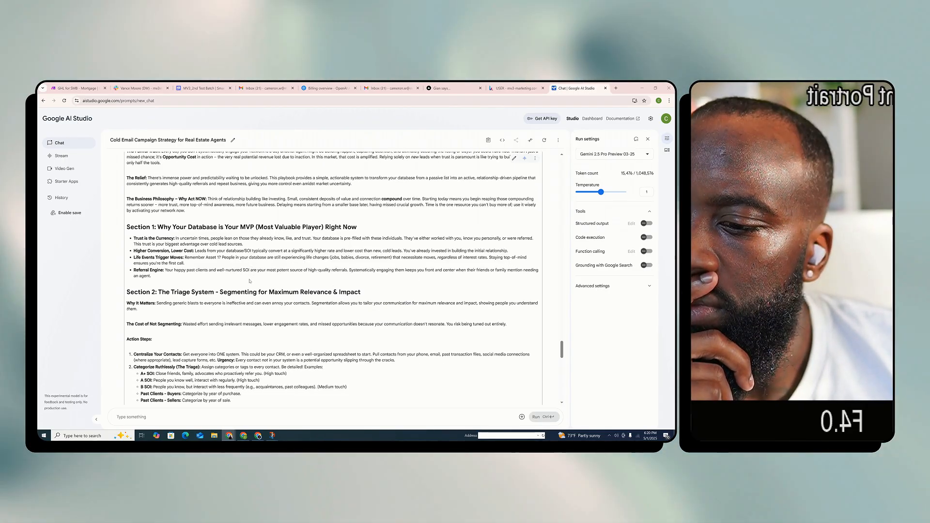
{"action": "scroll", "coordinate": [250, 281], "scroll_direction": "down", "scroll_amount": 1}
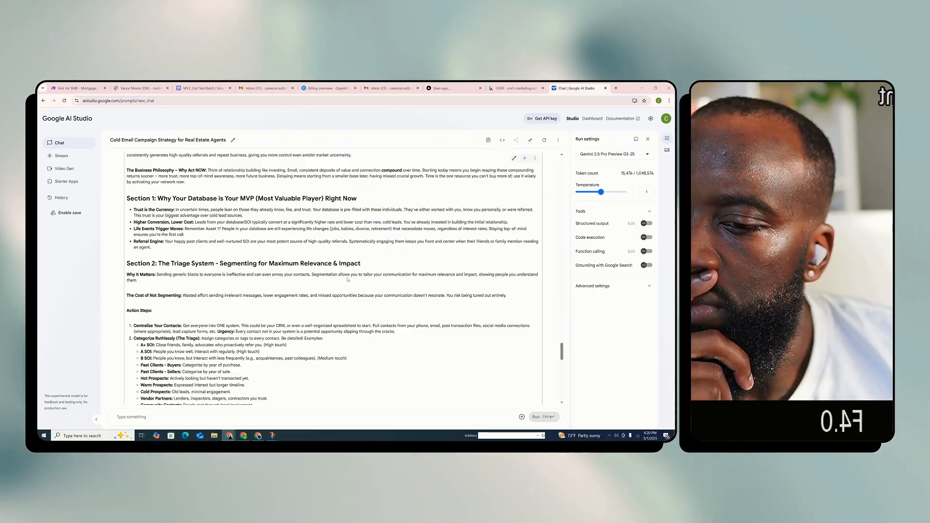
{"action": "scroll", "coordinate": [347, 280], "scroll_direction": "down", "scroll_amount": 2}
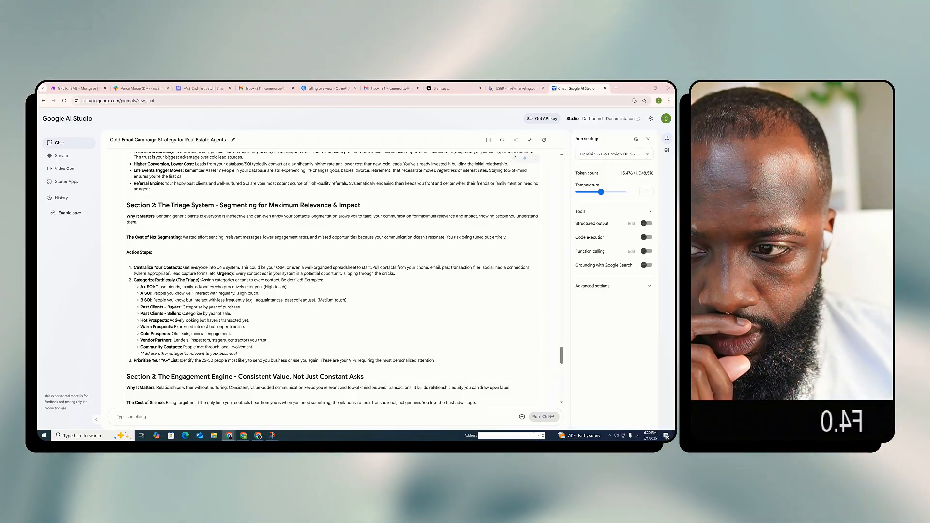
{"action": "scroll", "coordinate": [452, 265], "scroll_direction": "down", "scroll_amount": 1}
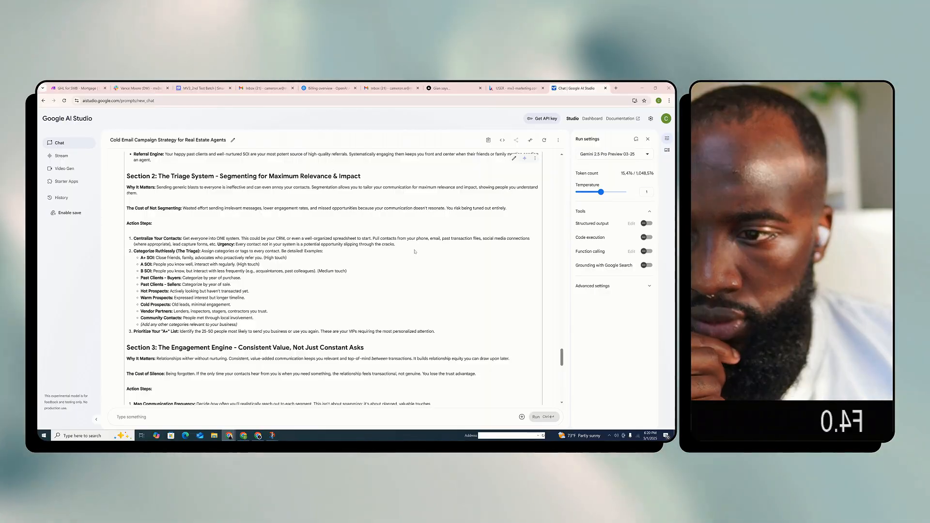
{"action": "scroll", "coordinate": [415, 252], "scroll_direction": "down", "scroll_amount": 1}
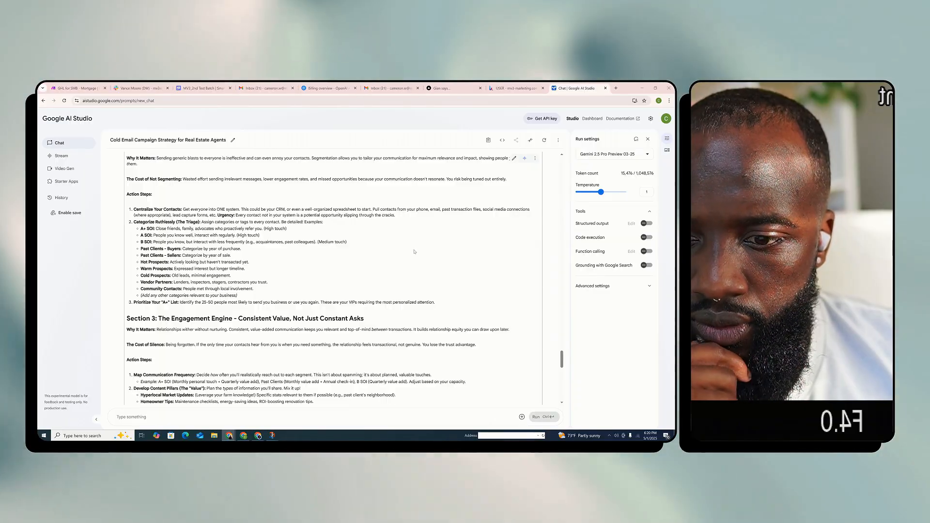
{"action": "scroll", "coordinate": [414, 252], "scroll_direction": "down", "scroll_amount": 3}
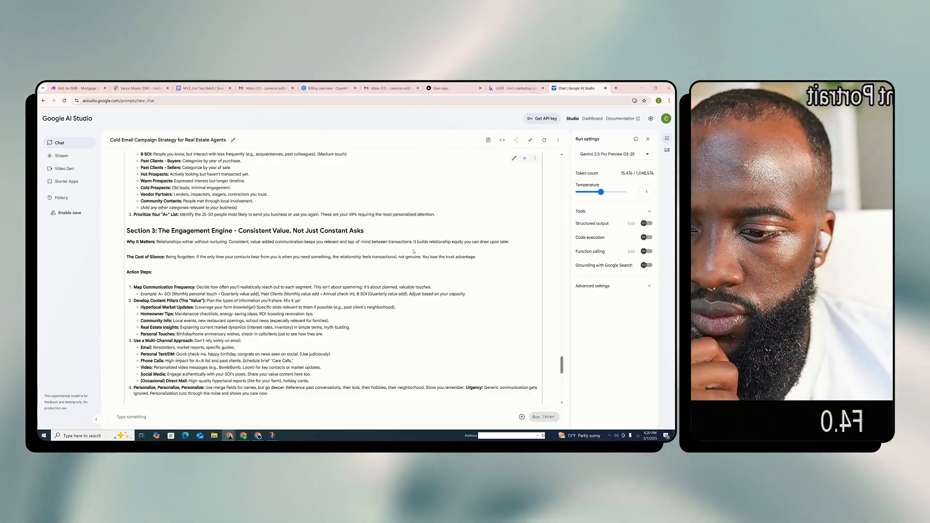
{"action": "scroll", "coordinate": [413, 251], "scroll_direction": "down", "scroll_amount": 1}
{"action": "scroll", "coordinate": [313, 268], "scroll_direction": "down", "scroll_amount": 15}
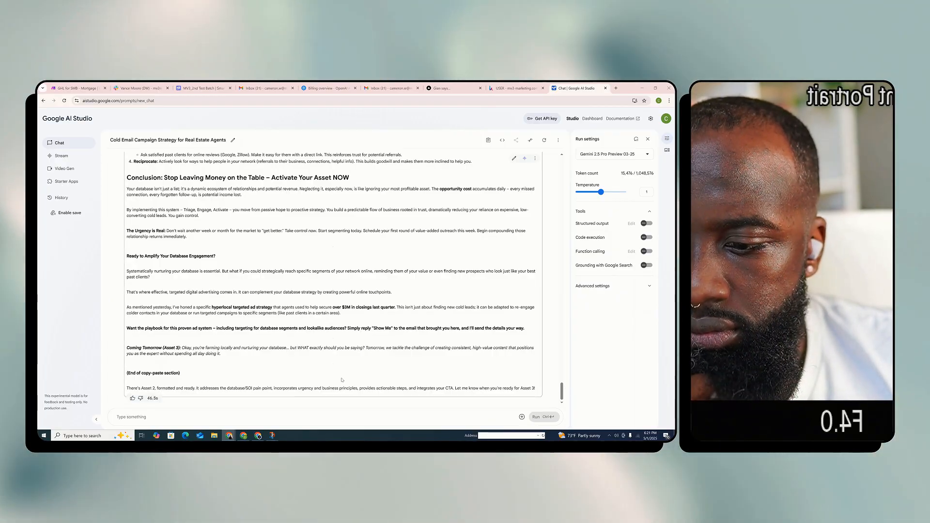
{"action": "left_click_drag", "start_coordinate": [310, 361], "coordinate": [212, 328]}
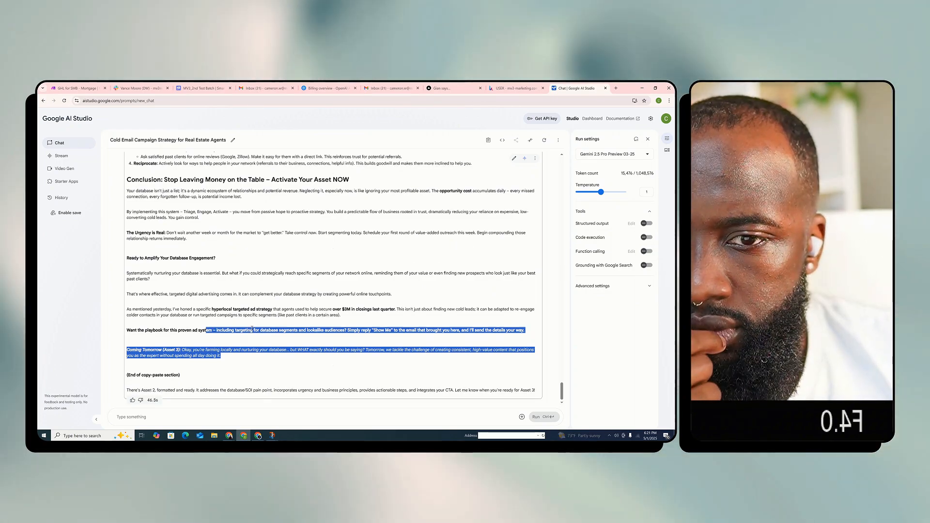
{"action": "scroll", "coordinate": [259, 341], "scroll_direction": "up", "scroll_amount": 1}
{"action": "scroll", "coordinate": [254, 341], "scroll_direction": "down", "scroll_amount": 1}
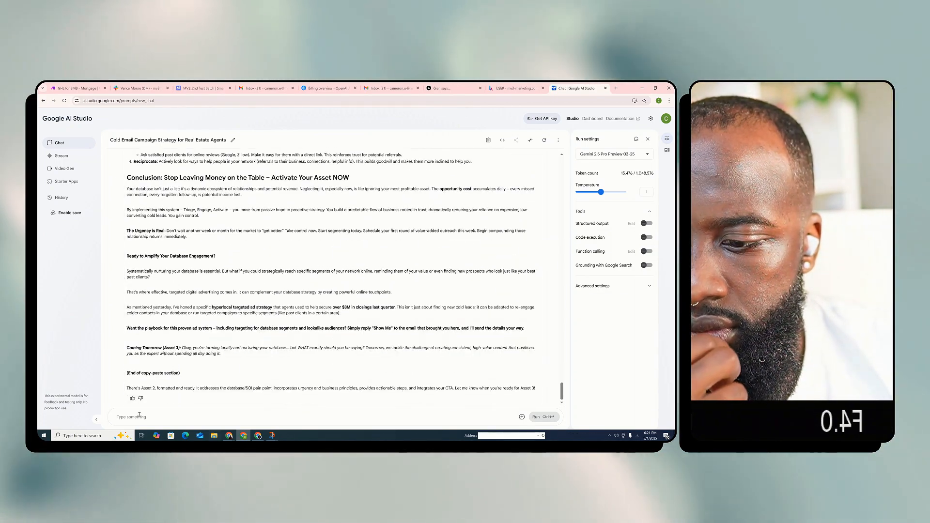
Begin a new prompt with "Lets continue. In the next asset, lets talk more about the dream outcome for most real estate agents"
{"action": "type", "text": "Let"}
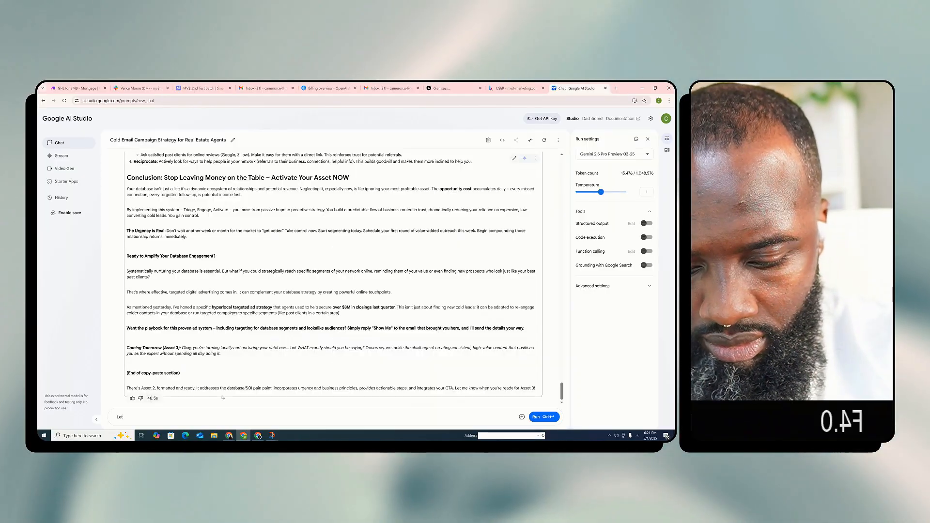
{"action": "type", "text": "s continue. In the next em"}
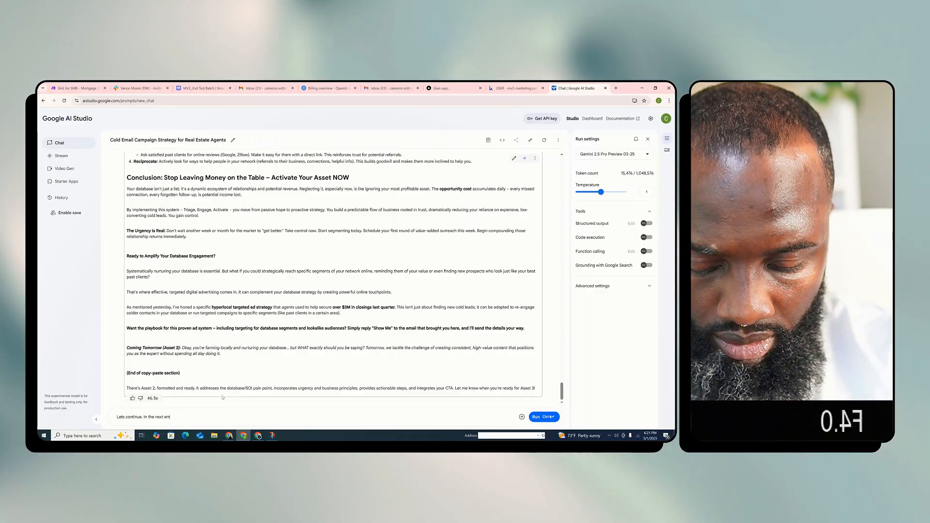
{"action": "key", "text": "BackSpace"}
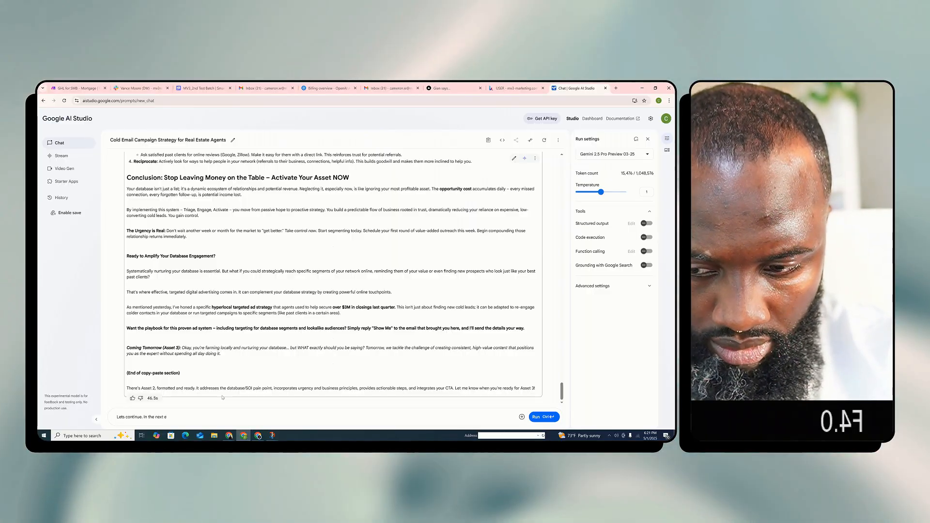
{"action": "type", "text": "t, lets tlak"}
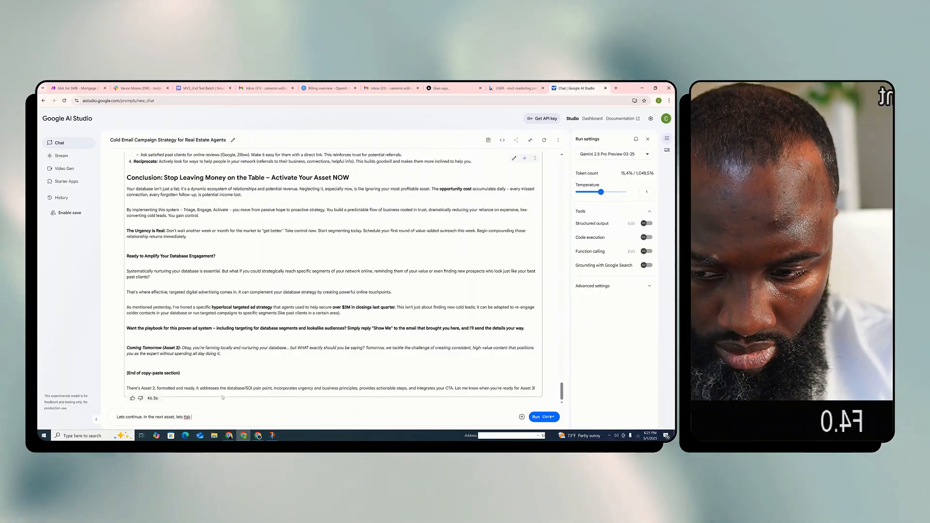
{"action": "key", "text": "BackSpace"}
{"action": "key", "text": "BackSpace"}
{"action": "key", "text": "BackSpace"}
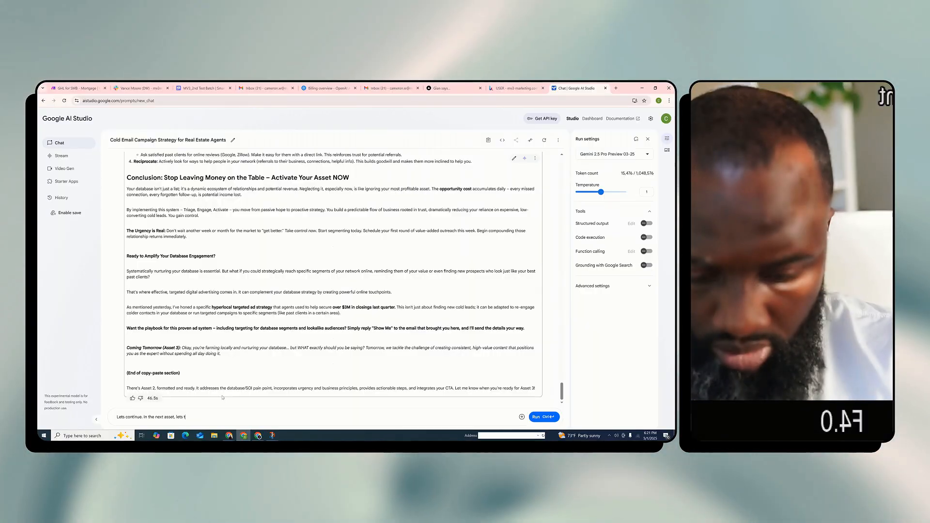
{"action": "type", "text": "alk mor"}
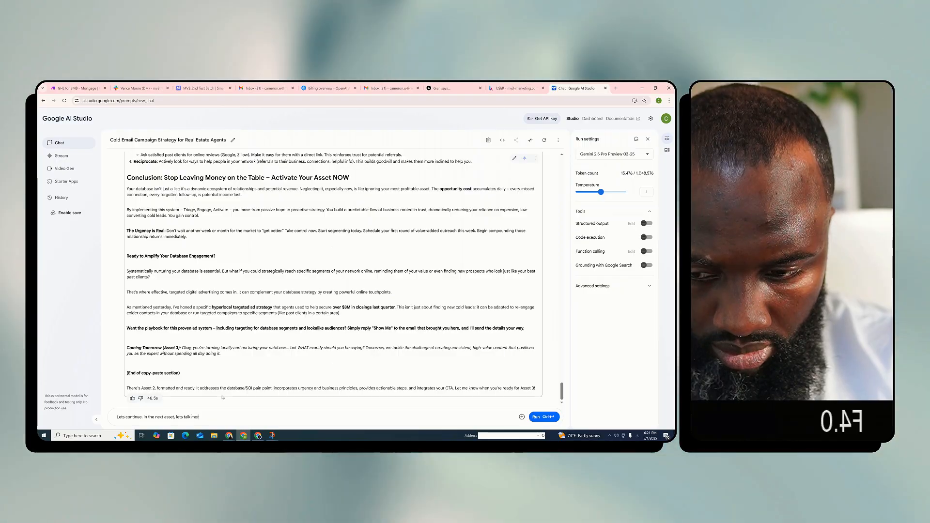
{"action": "type", "text": "e about the dream o"}
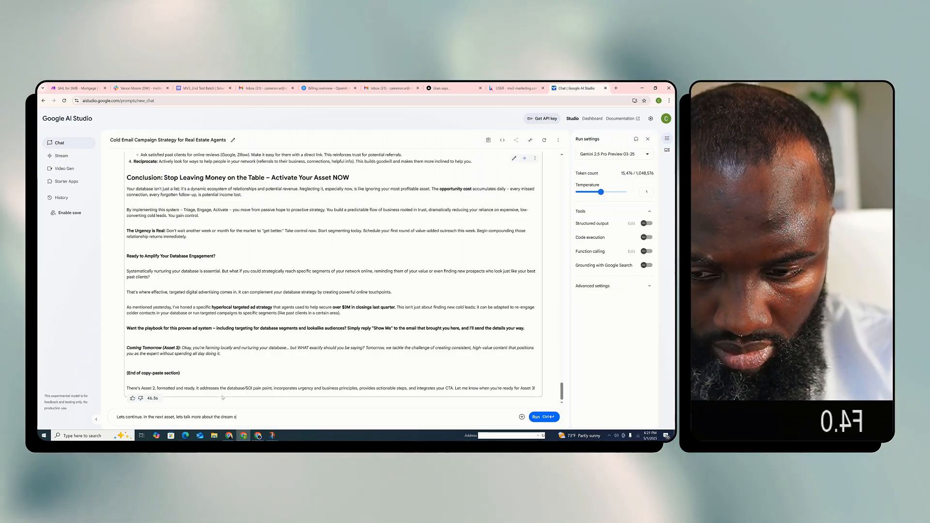
{"action": "type", "text": "utc"}
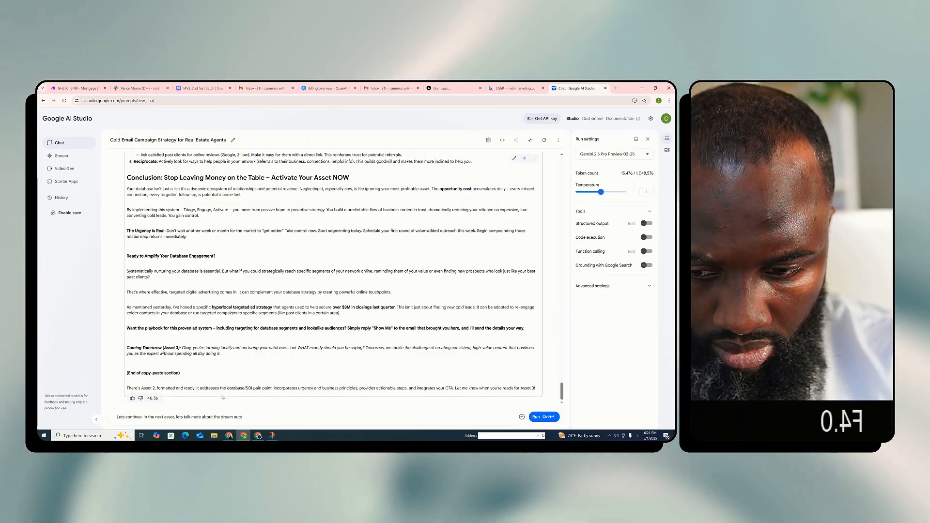
{"action": "type", "text": "ome for most real estate agents and"}
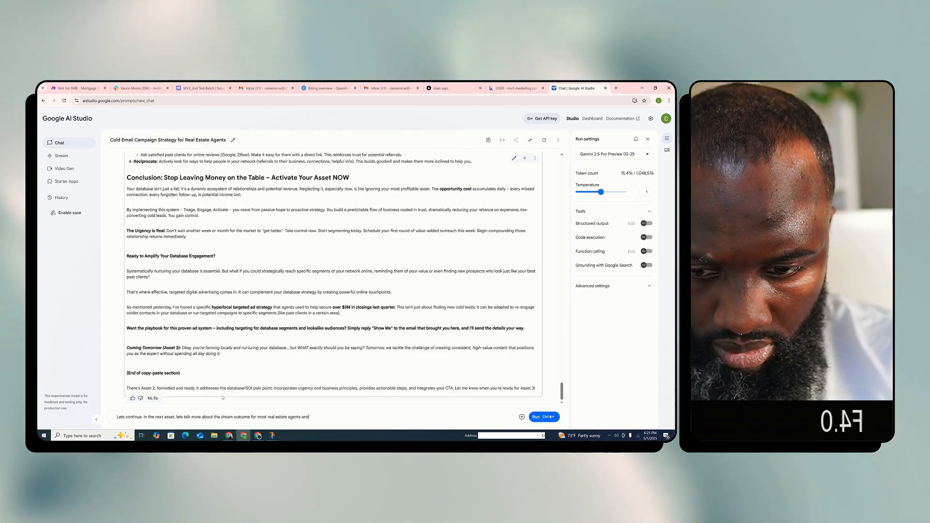
{"action": "type", "text": " taht sellin"}
Extend the prompt to describe the dream outcome as selling more homes, making more money and living a life of financial freedom
{"action": "type", "text": "g more"}
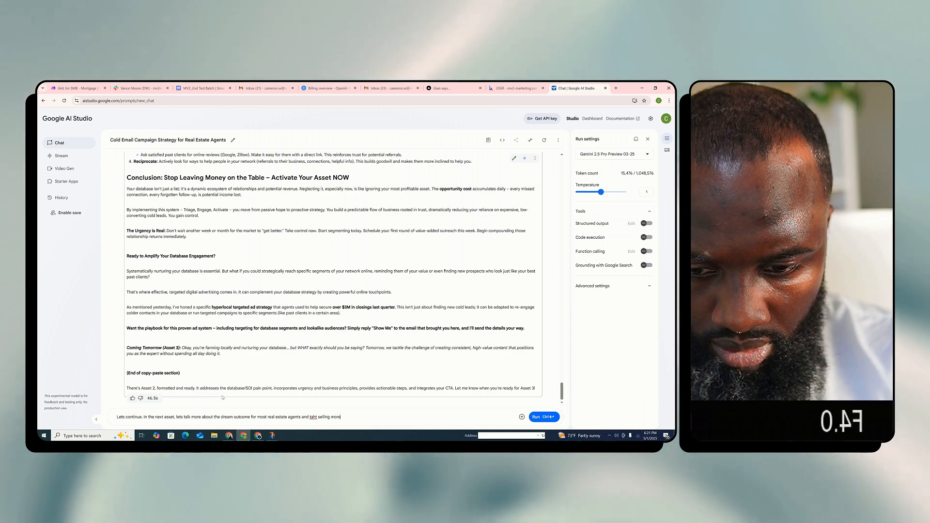
{"action": "type", "text": " homes, making "}
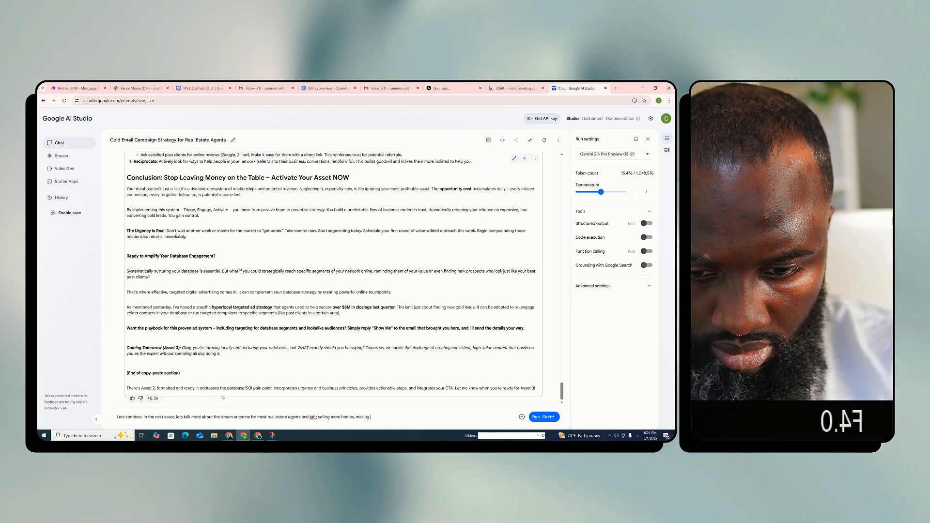
{"action": "type", "text": "more money and "}
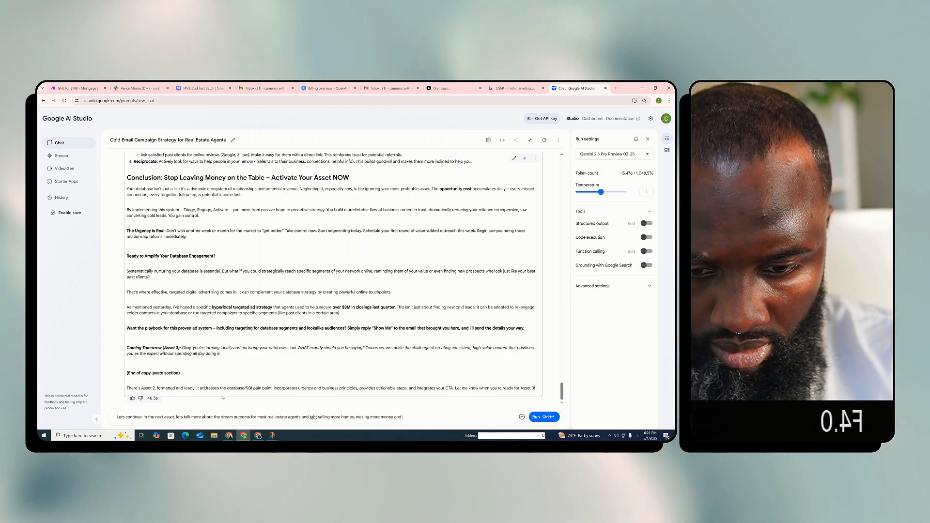
{"action": "type", "text": "living a "}
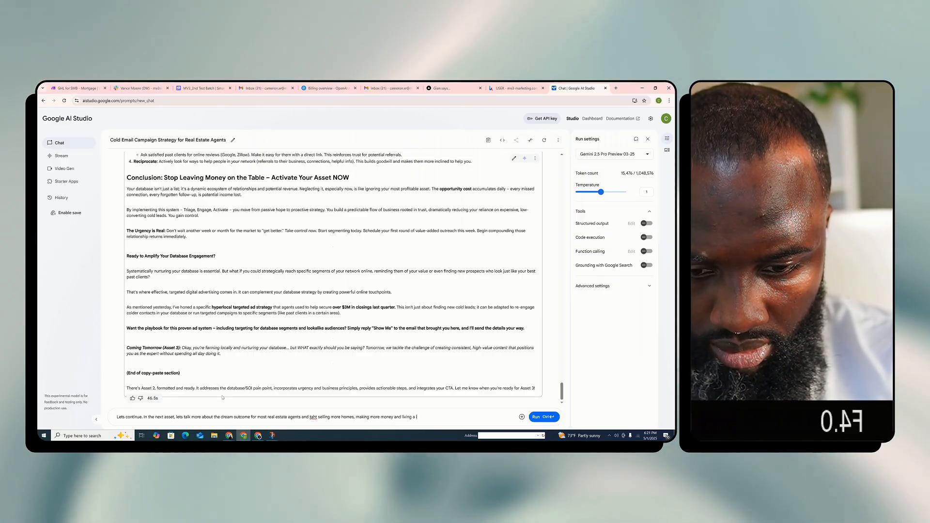
{"action": "type", "text": "life of financial"}
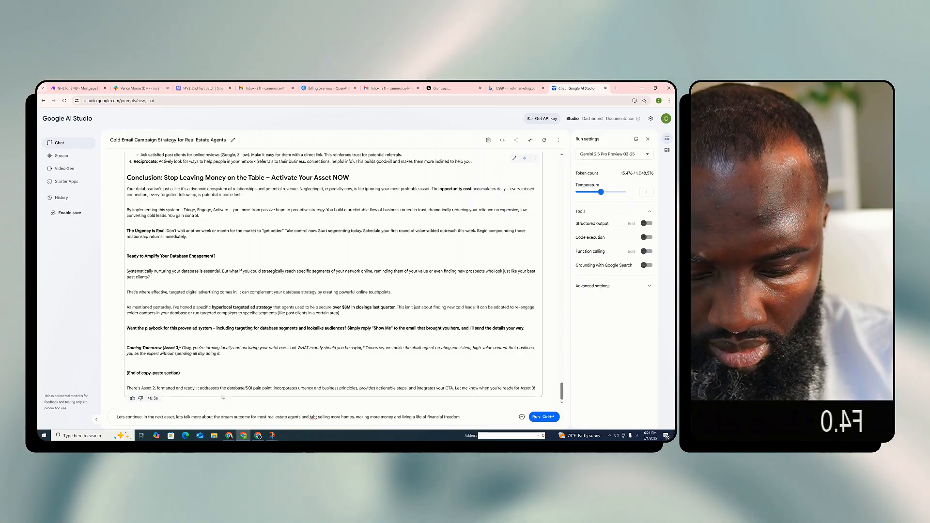
{"action": "type", "text": "freedom. "}
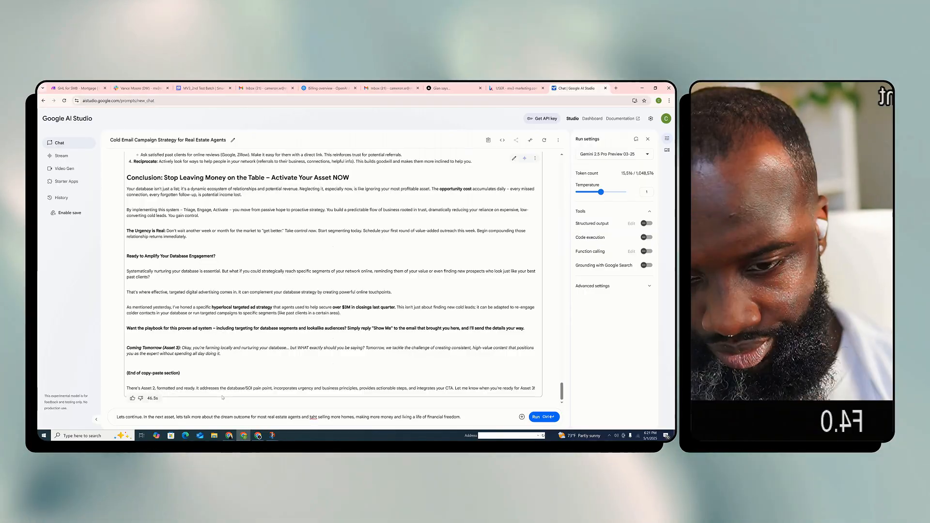
{"action": "type", "text": "Speak"}
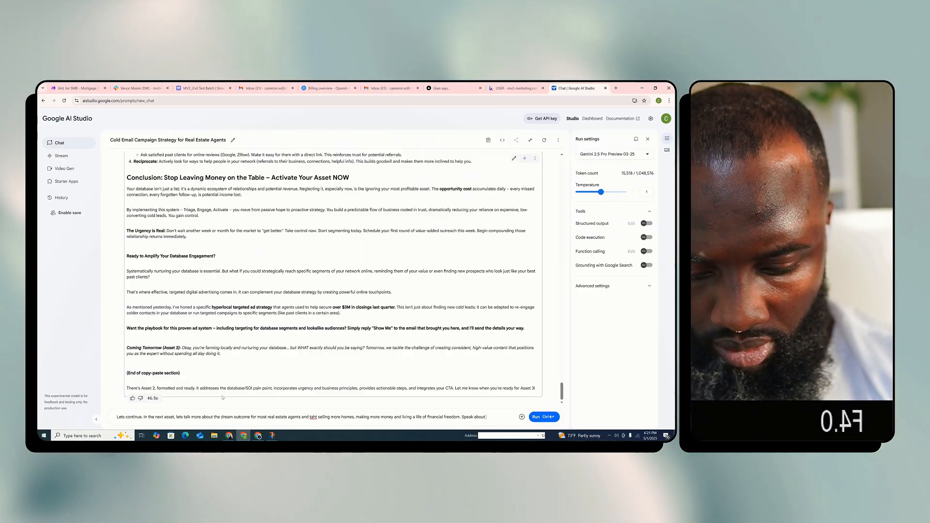
Finish the prompt with "Speak about the top 1% of real estate agents and how much it truly takes to perform like them." and submit it
{"action": "type", "text": "about the top 1"}
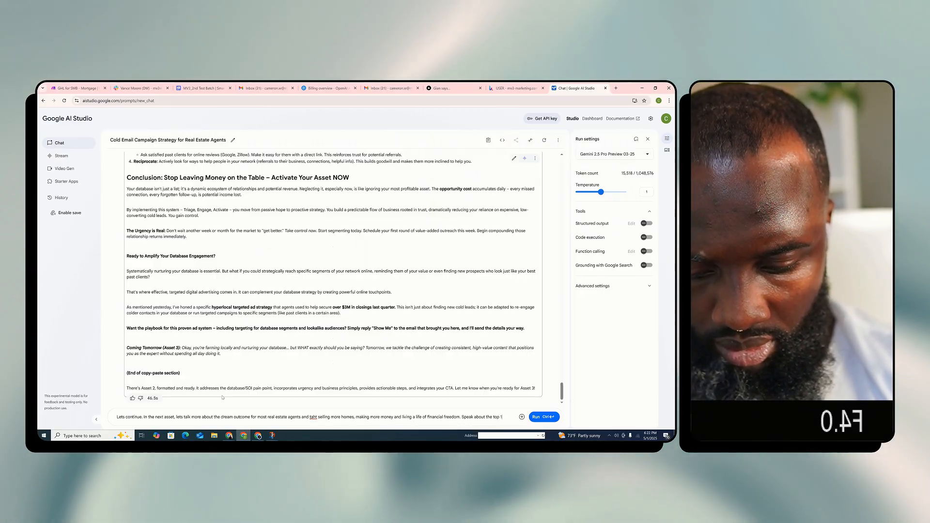
{"action": "type", "text": "% of rela estate"}
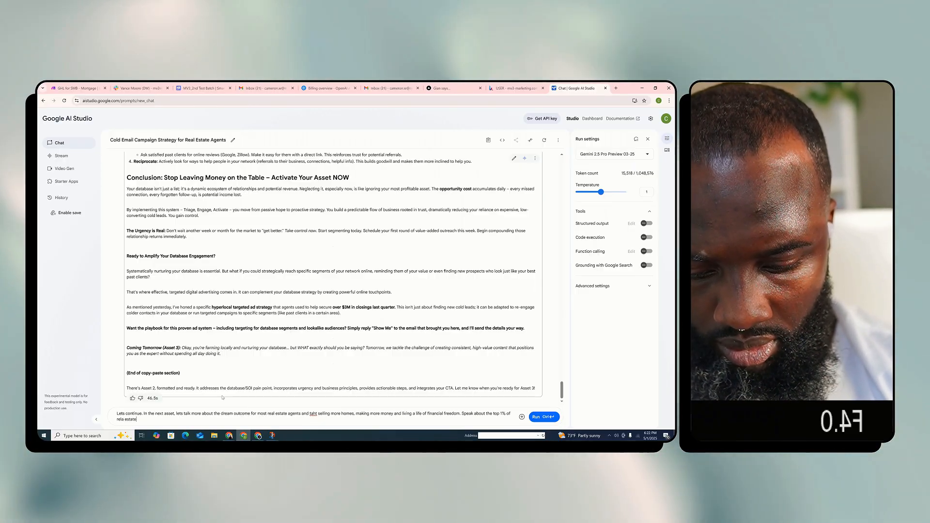
{"action": "type", "text": " agents and how"}
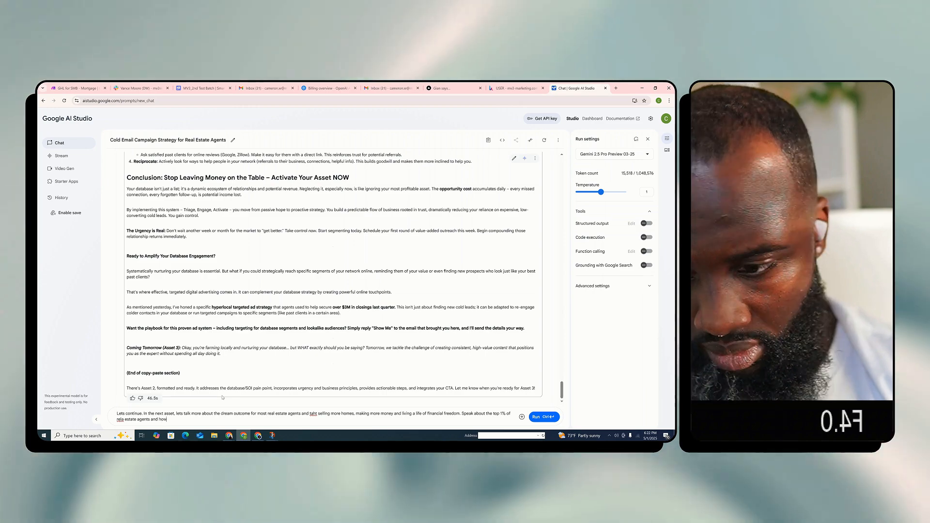
{"action": "type", "text": " much it truly takes to pe"}
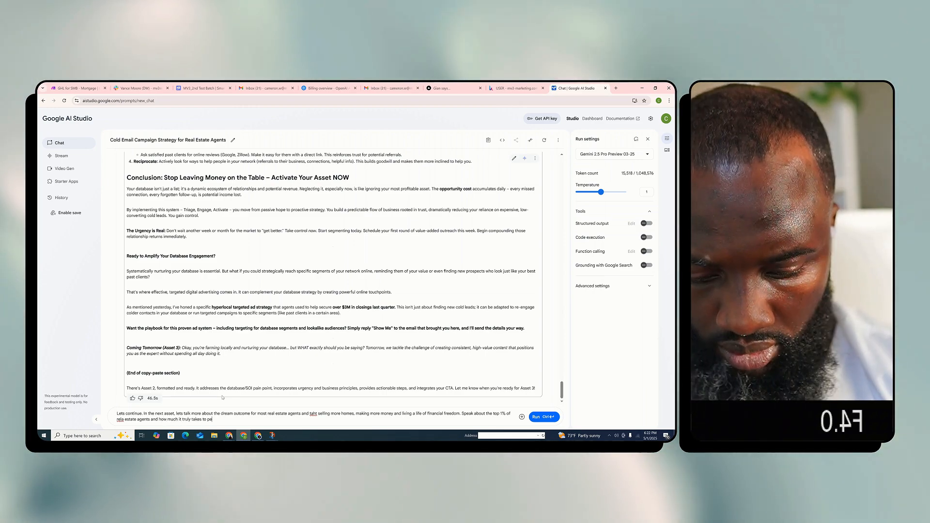
{"action": "type", "text": "rform like them."}
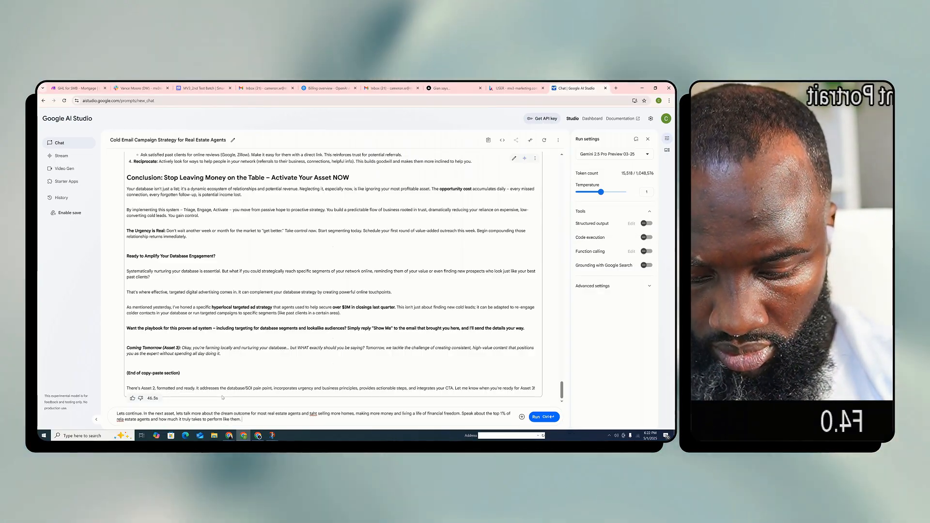
{"action": "key", "text": "ctrl+Return"}
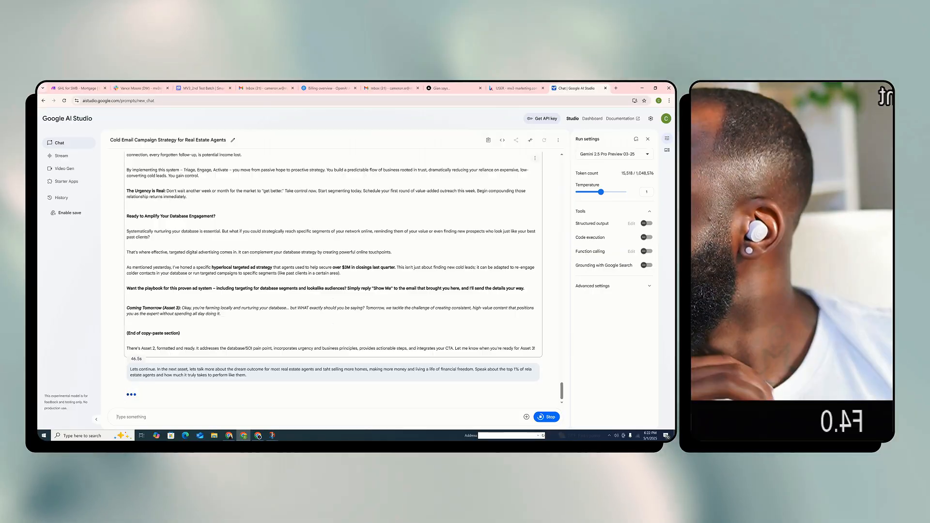
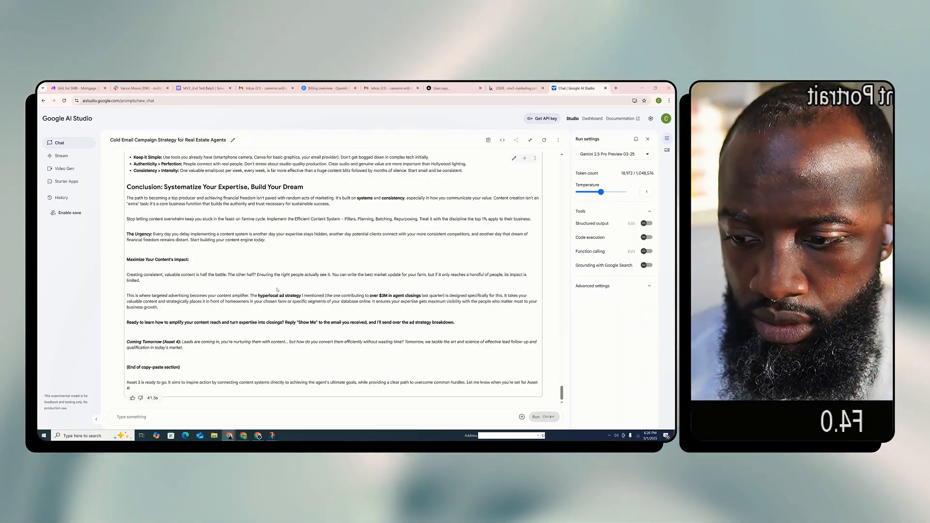
Return to the beginning of the Asset 3 response and read its introduction, Section 1 and Section 2
{"action": "scroll", "coordinate": [216, 307], "scroll_direction": "up", "scroll_amount": 2}
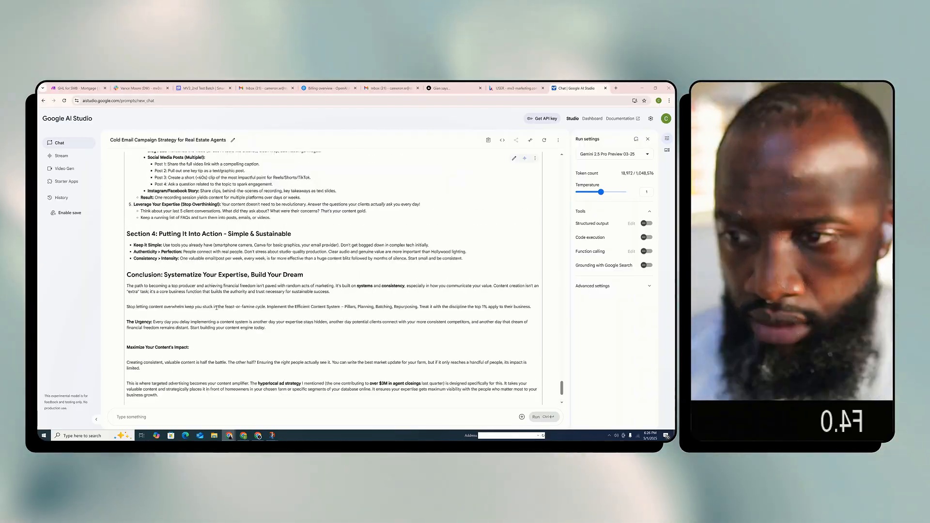
{"action": "scroll", "coordinate": [217, 308], "scroll_direction": "up", "scroll_amount": 15}
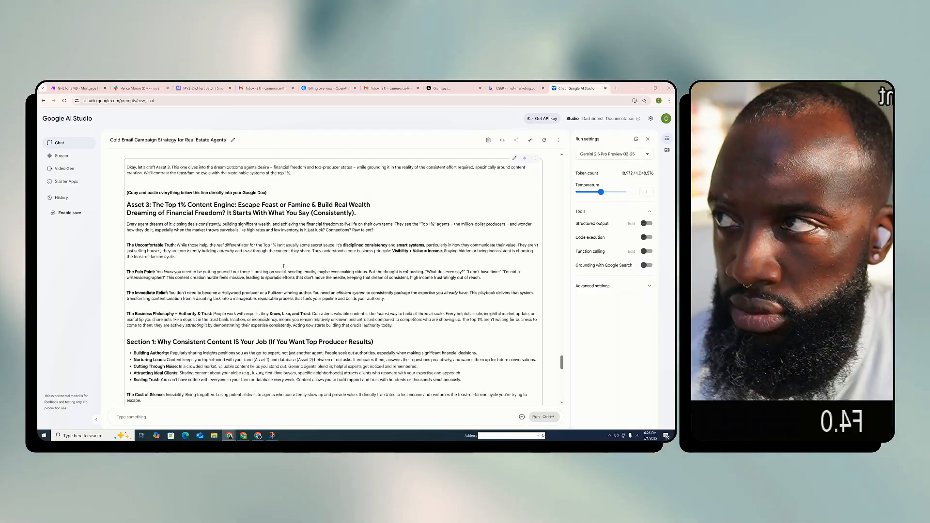
{"action": "scroll", "coordinate": [284, 266], "scroll_direction": "up", "scroll_amount": 2}
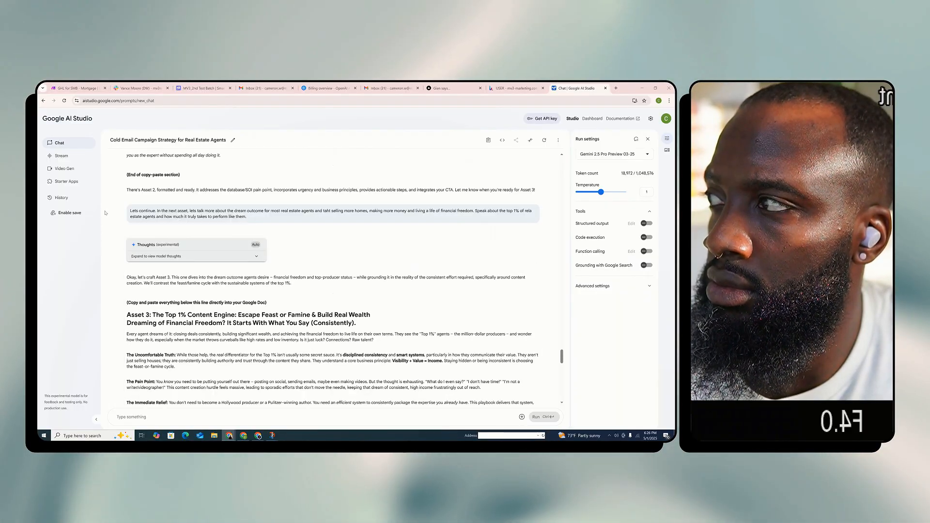
{"action": "scroll", "coordinate": [244, 237], "scroll_direction": "up", "scroll_amount": 2}
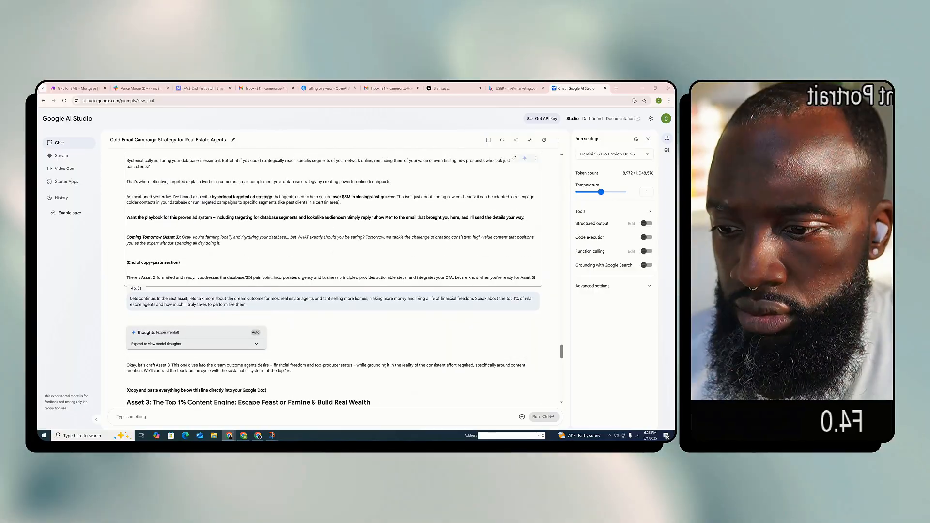
{"action": "scroll", "coordinate": [243, 238], "scroll_direction": "down", "scroll_amount": 2}
{"action": "scroll", "coordinate": [228, 266], "scroll_direction": "down", "scroll_amount": 1}
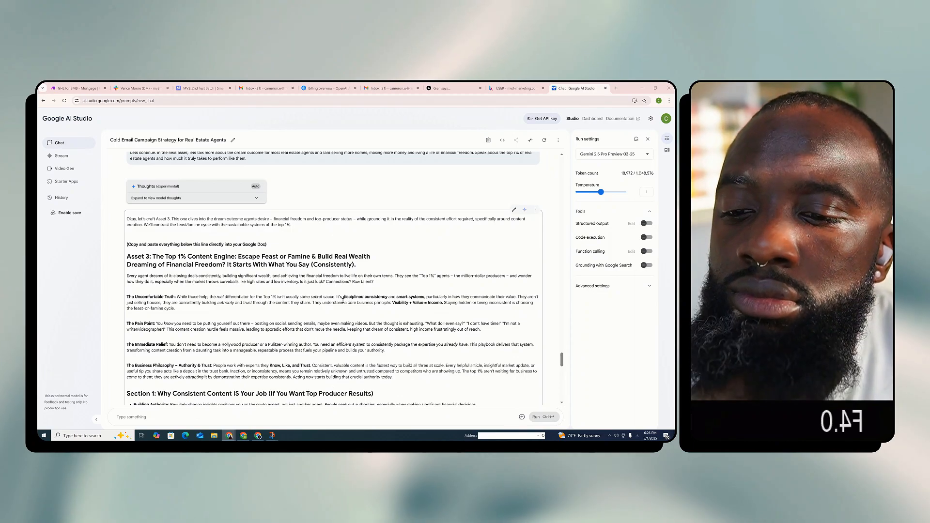
{"action": "scroll", "coordinate": [344, 304], "scroll_direction": "down", "scroll_amount": 1}
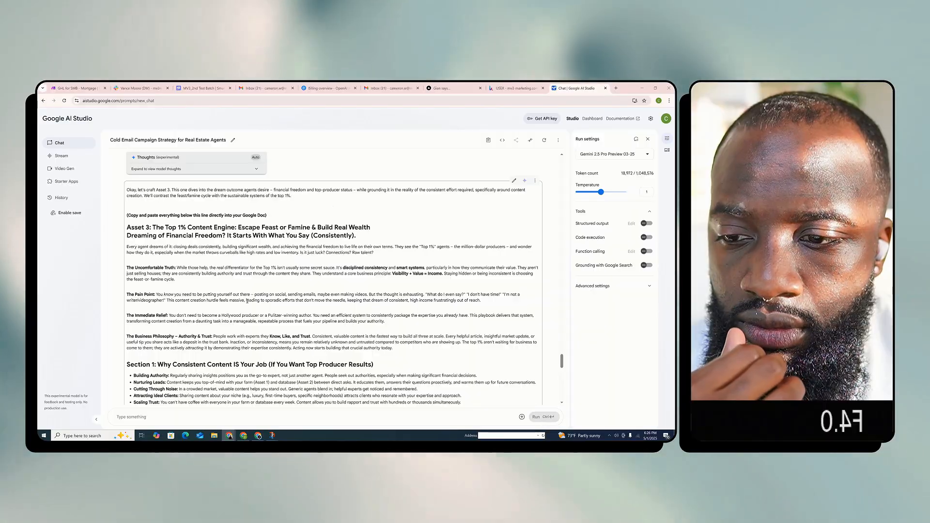
{"action": "scroll", "coordinate": [242, 307], "scroll_direction": "down", "scroll_amount": 1}
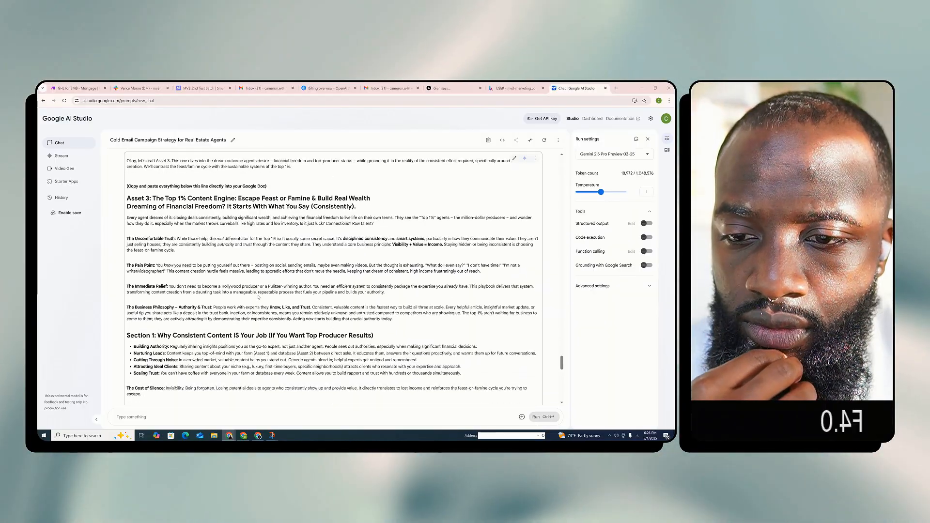
{"action": "scroll", "coordinate": [300, 286], "scroll_direction": "down", "scroll_amount": 1}
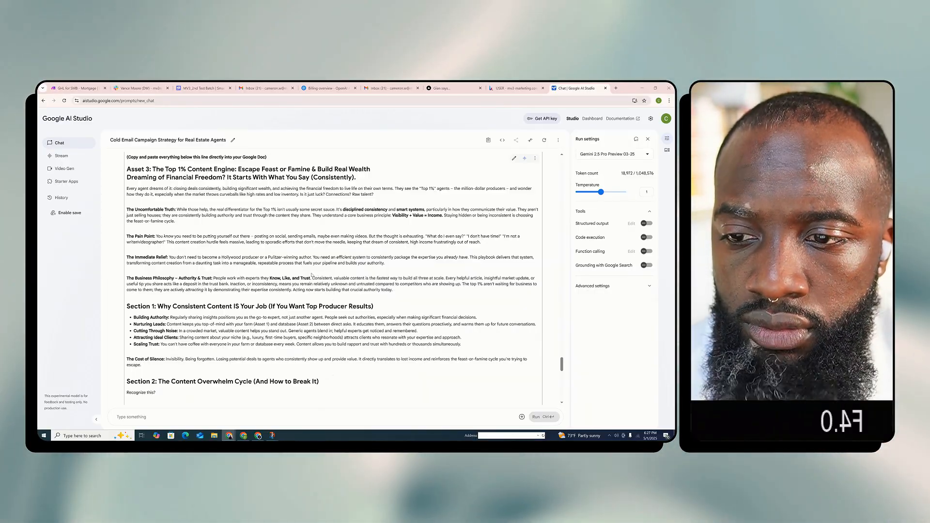
{"action": "scroll", "coordinate": [312, 276], "scroll_direction": "down", "scroll_amount": 1}
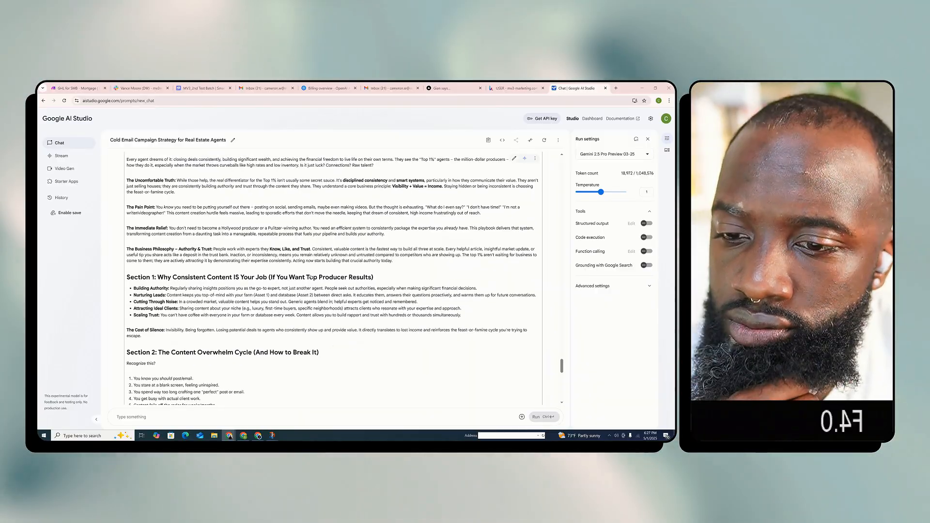
{"action": "scroll", "coordinate": [309, 275], "scroll_direction": "down", "scroll_amount": 1}
{"action": "scroll", "coordinate": [304, 273], "scroll_direction": "down", "scroll_amount": 3}
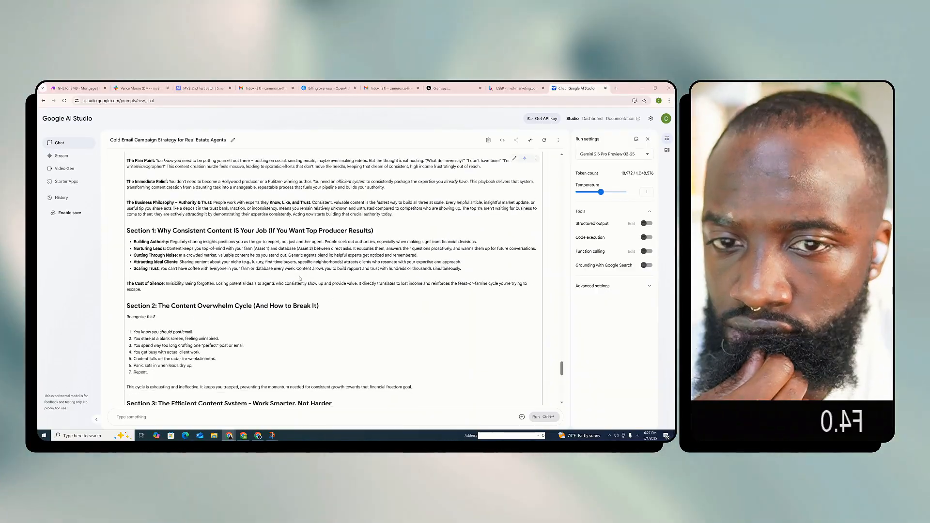
Read the rest of the Asset 3 copy, from the Efficient Content System action steps through the conclusion and closing call to action
{"action": "scroll", "coordinate": [297, 276], "scroll_direction": "down", "scroll_amount": 1}
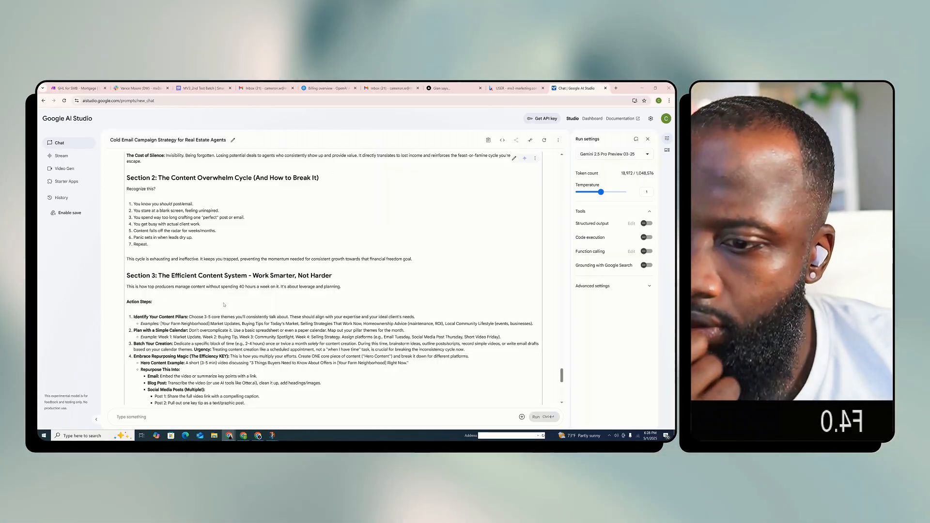
{"action": "scroll", "coordinate": [241, 313], "scroll_direction": "down", "scroll_amount": 1}
{"action": "scroll", "coordinate": [240, 313], "scroll_direction": "down", "scroll_amount": 2}
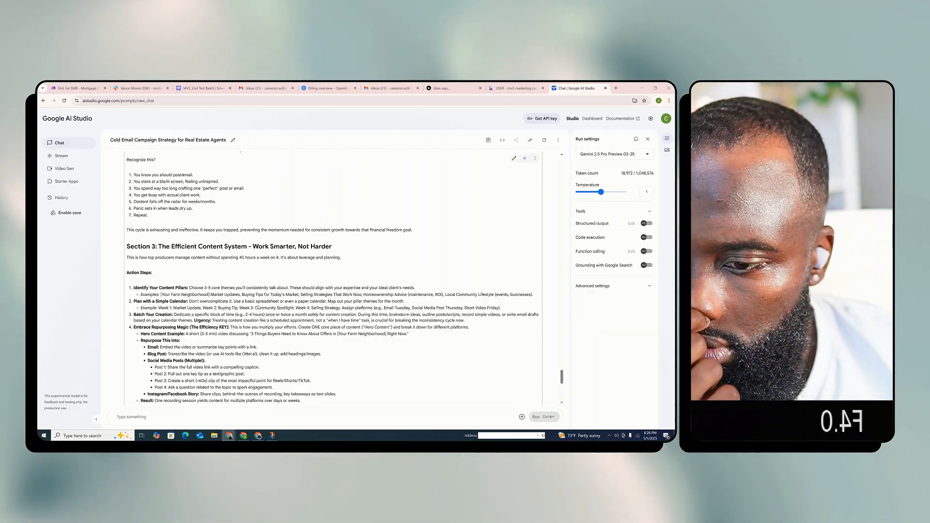
{"action": "scroll", "coordinate": [338, 313], "scroll_direction": "down", "scroll_amount": 1}
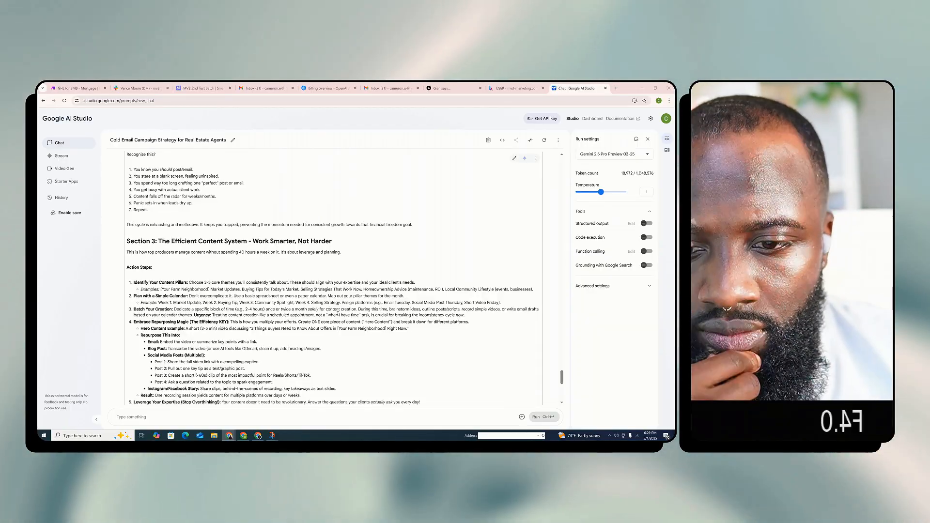
{"action": "scroll", "coordinate": [338, 313], "scroll_direction": "down", "scroll_amount": 3}
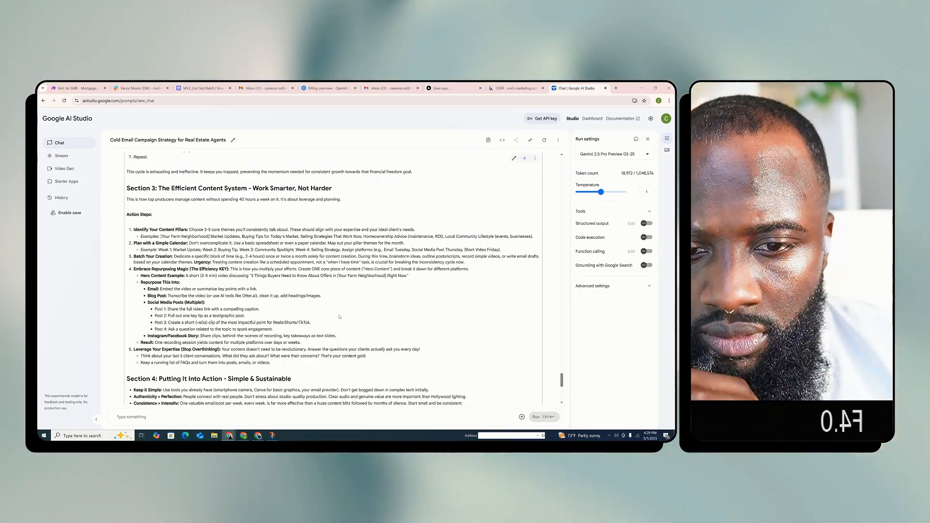
{"action": "scroll", "coordinate": [339, 317], "scroll_direction": "down", "scroll_amount": 2}
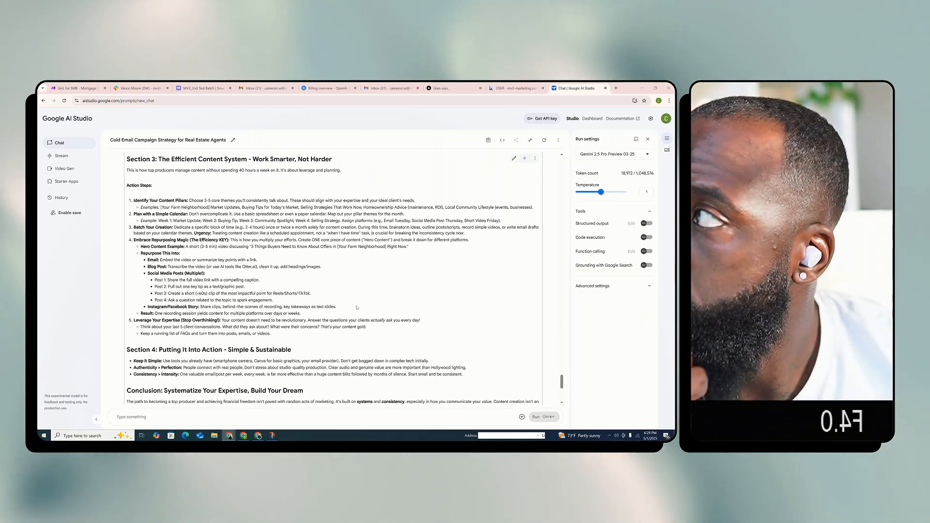
{"action": "scroll", "coordinate": [355, 338], "scroll_direction": "down", "scroll_amount": 1}
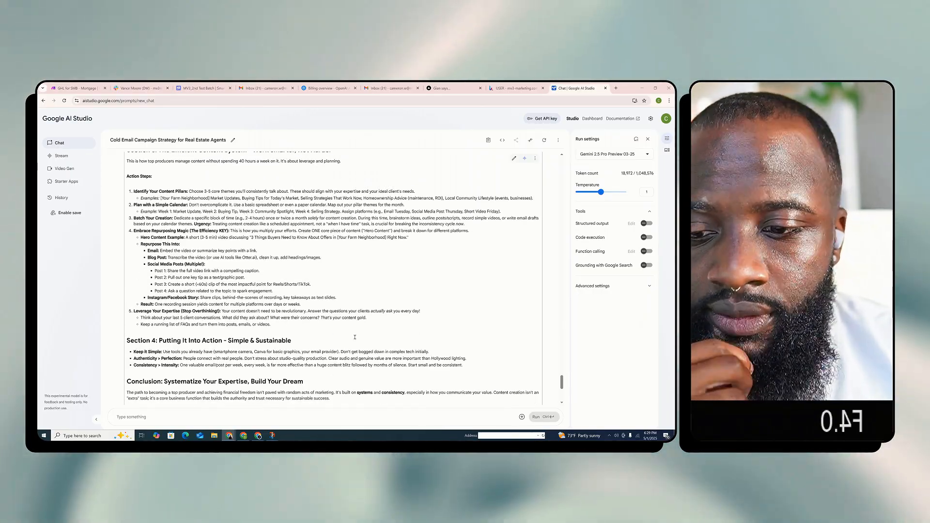
{"action": "scroll", "coordinate": [355, 338], "scroll_direction": "down", "scroll_amount": 3}
{"action": "scroll", "coordinate": [374, 307], "scroll_direction": "down", "scroll_amount": 2}
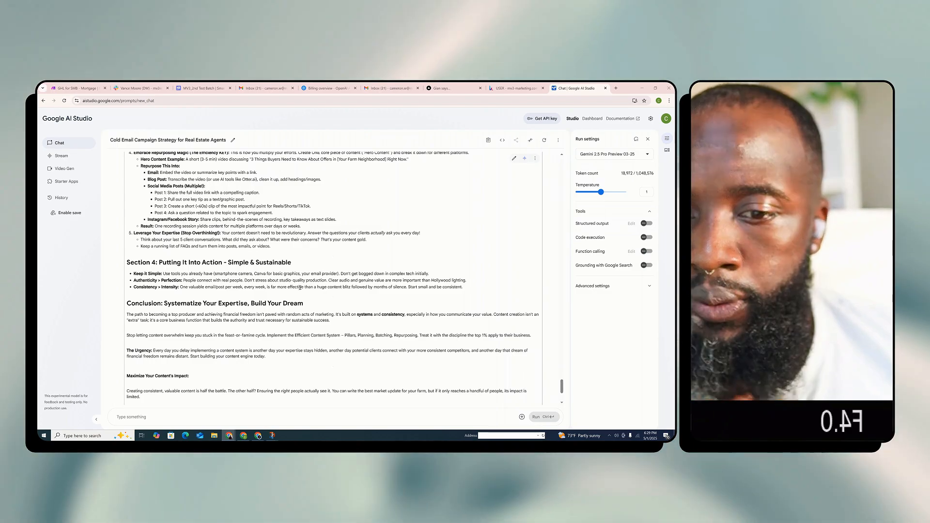
{"action": "scroll", "coordinate": [300, 288], "scroll_direction": "down", "scroll_amount": 3}
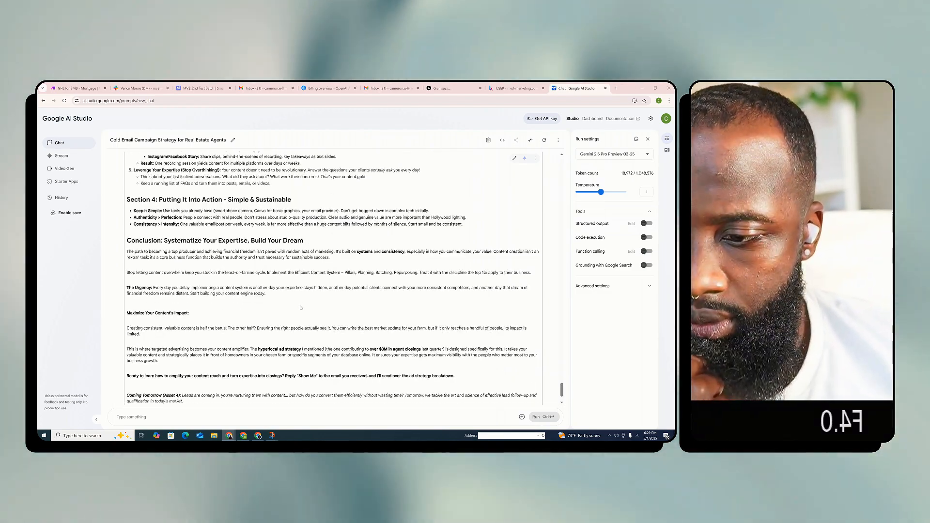
{"action": "scroll", "coordinate": [300, 307], "scroll_direction": "down", "scroll_amount": 1}
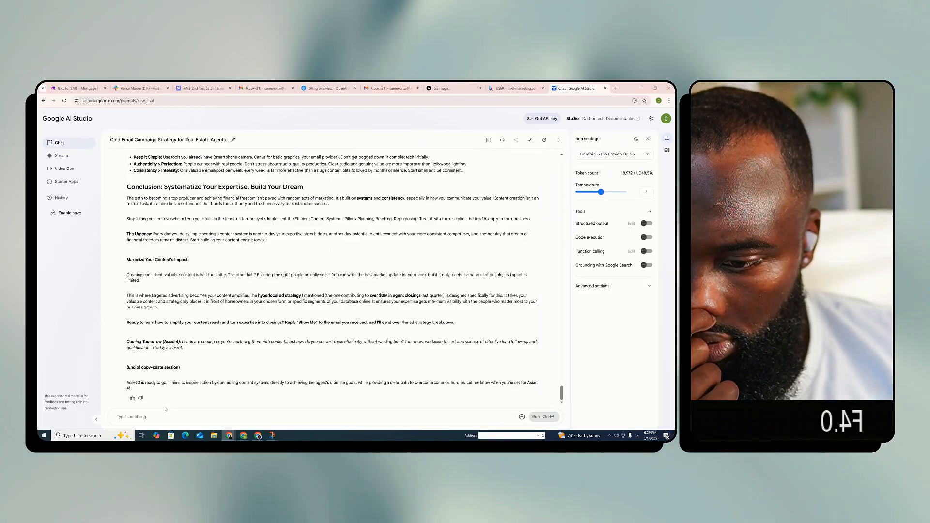
Send the follow-up prompt "Lets move on to asset 4" in the chat
{"action": "left_click", "coordinate": [141, 417]}
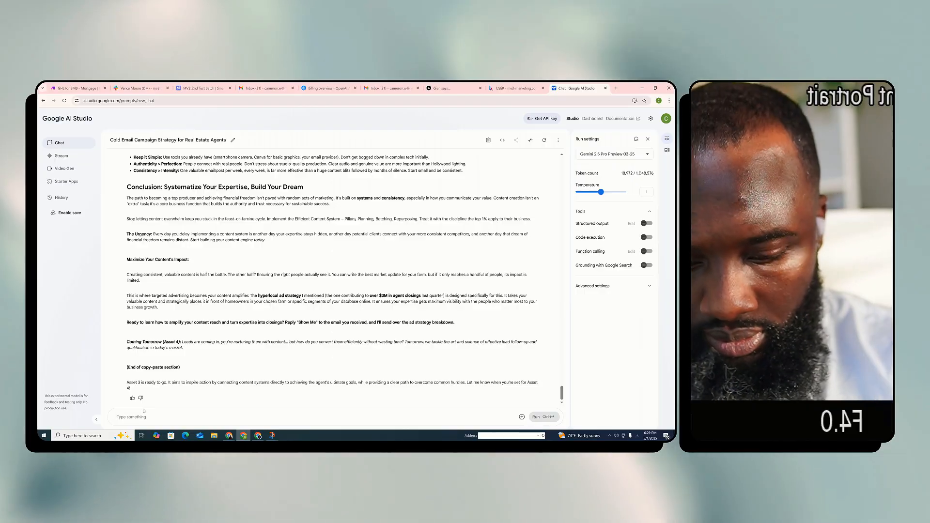
{"action": "type", "text": "Lets move on t"}
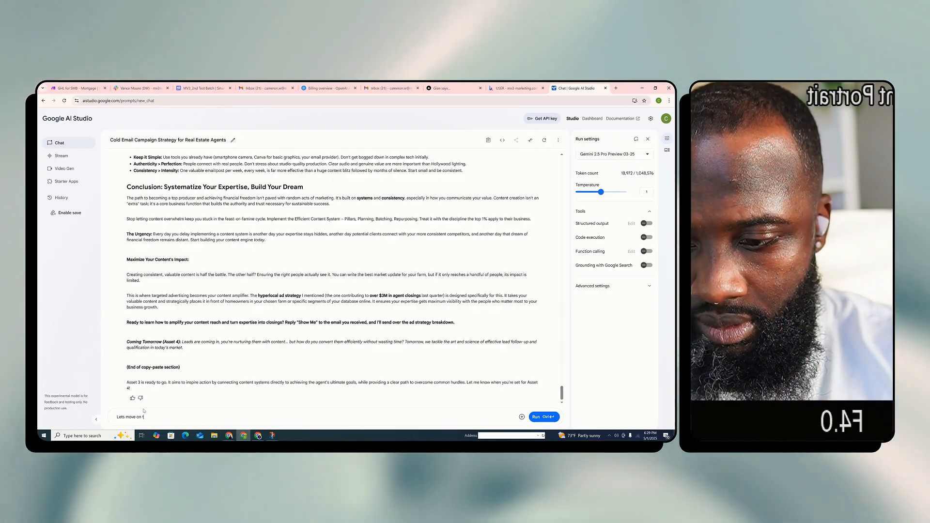
{"action": "type", "text": "o asset 4"}
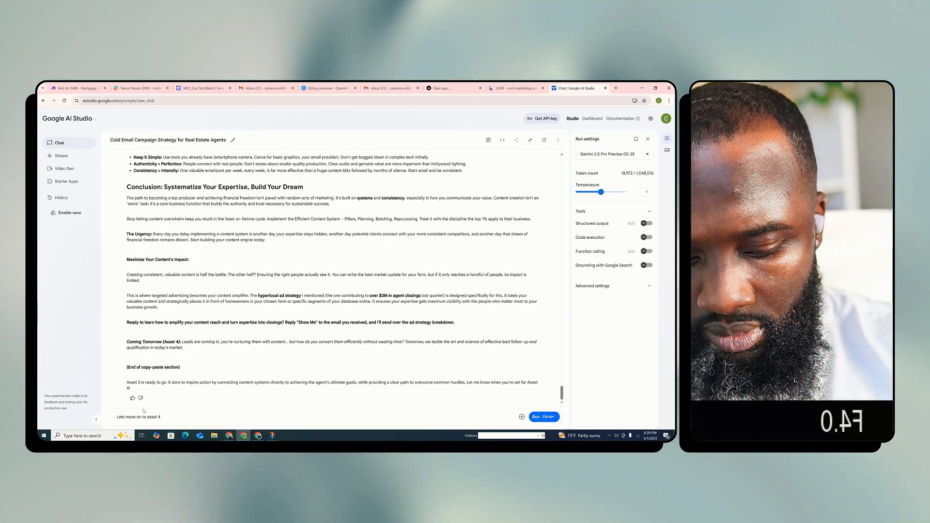
{"action": "key", "text": "ctrl+Return"}
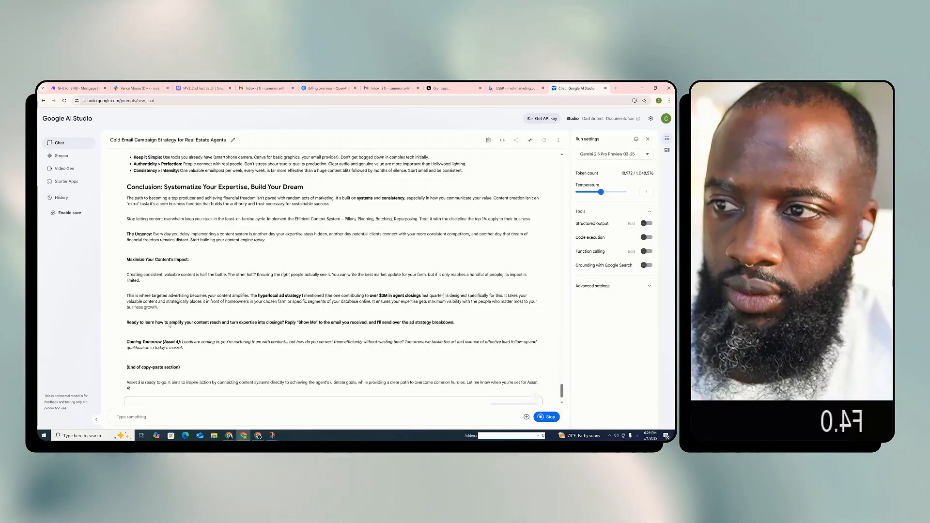